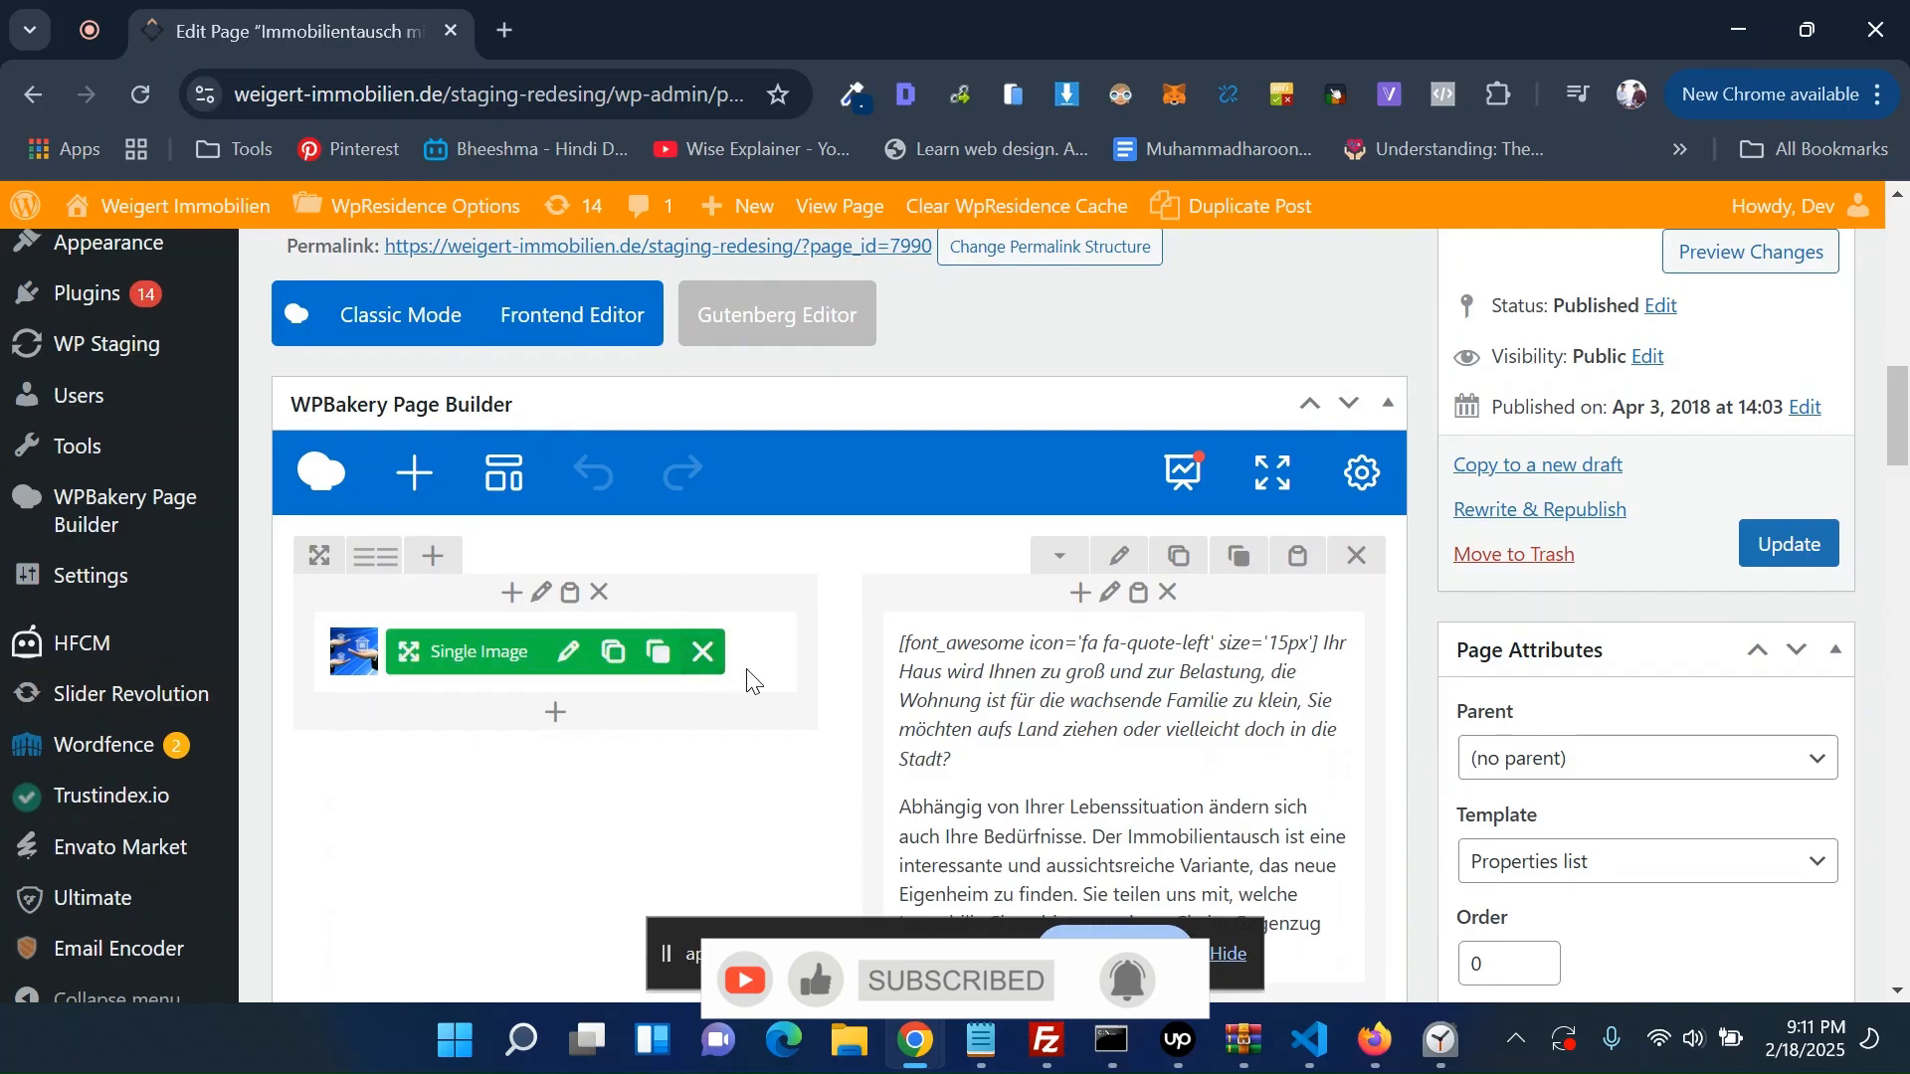
- Open the page's live view in a new browser tab for reference
scroll(748, 682, "down", 10)
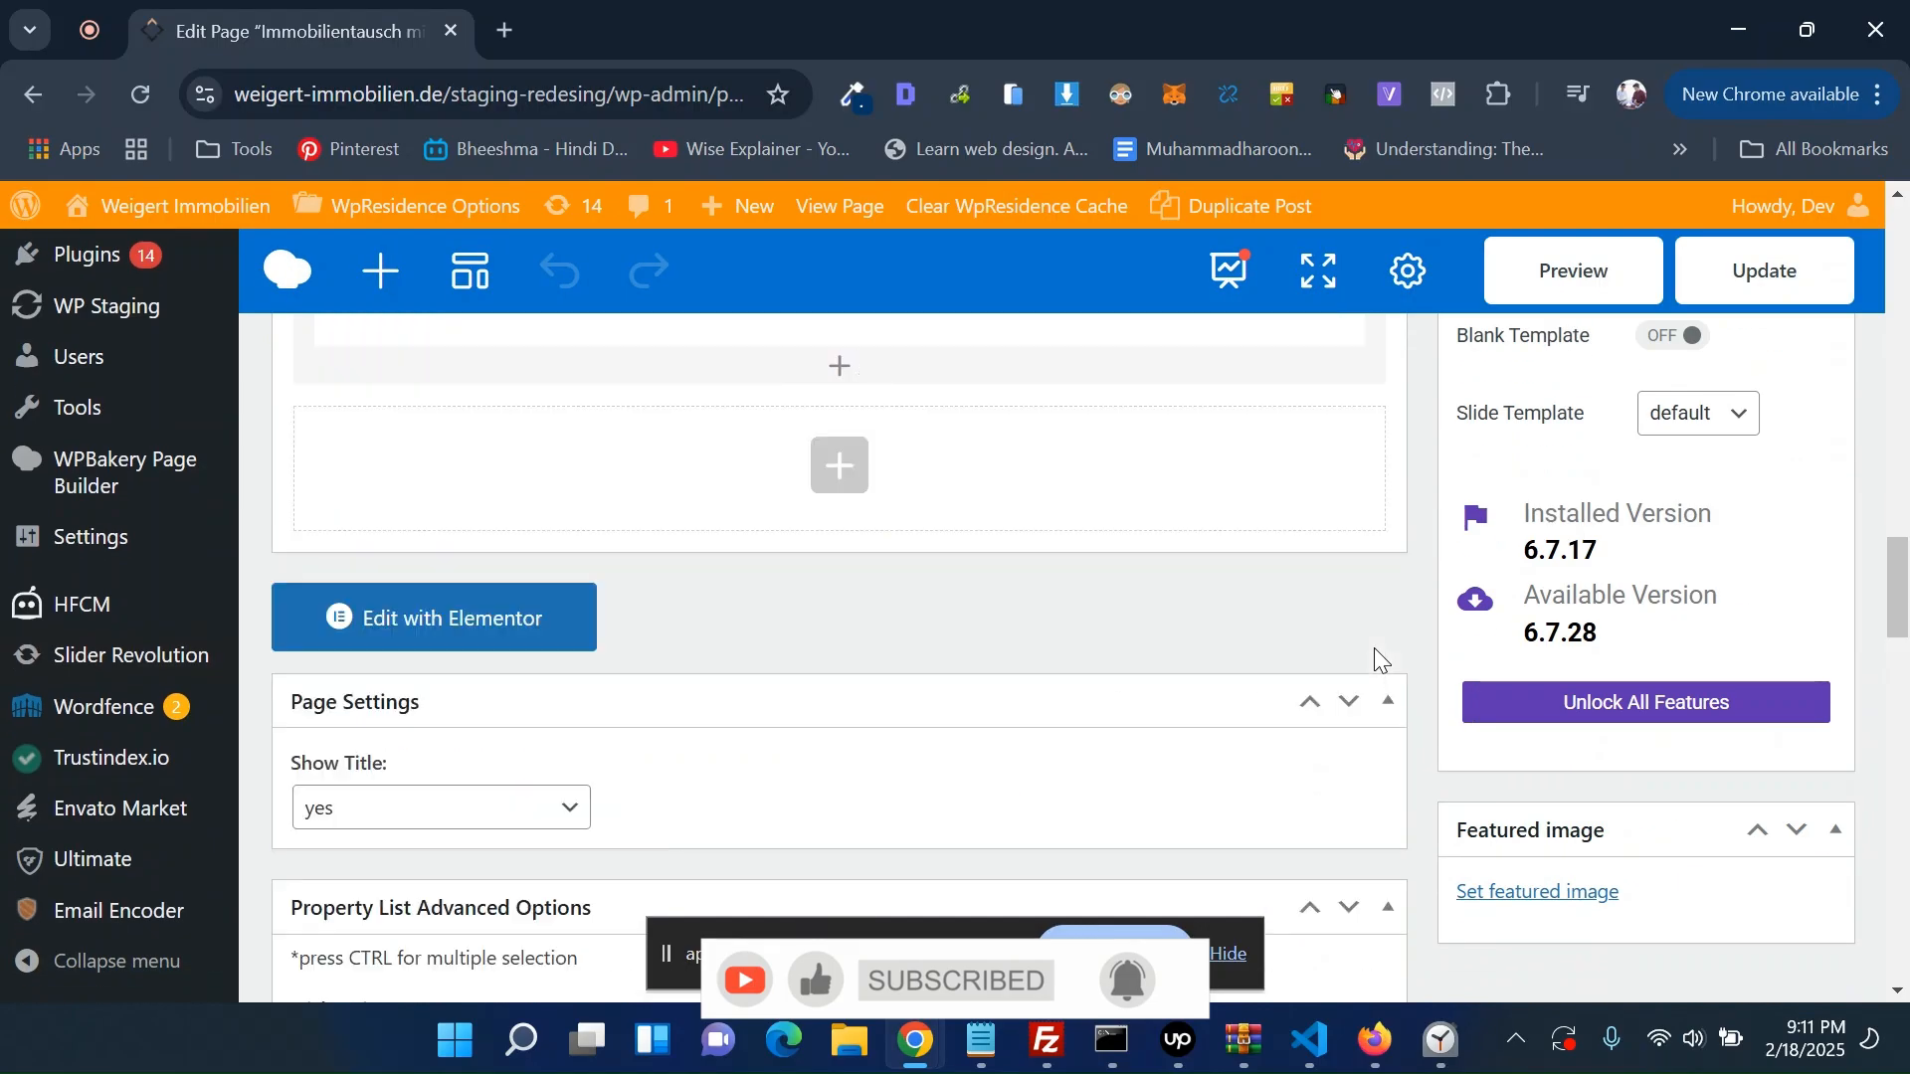
scroll(507, 540, "up", 1)
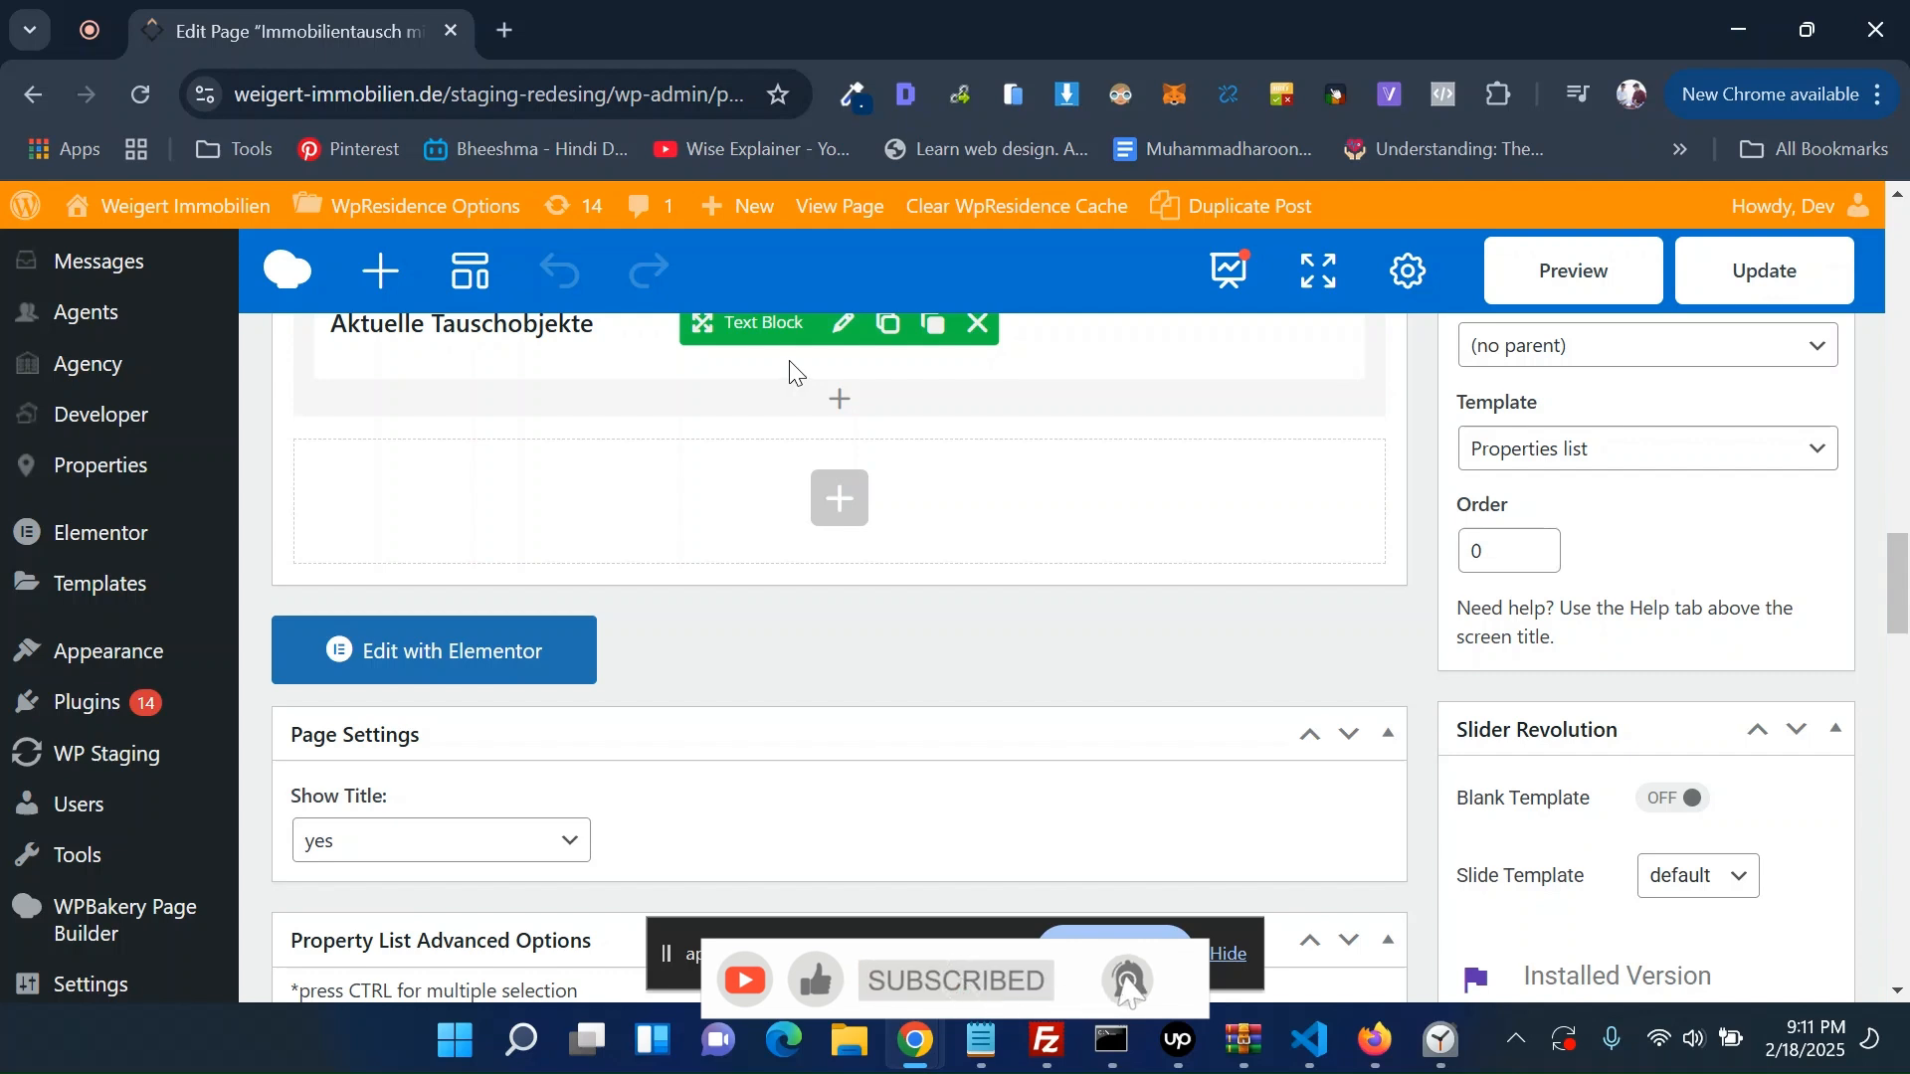
left_click(862, 227)
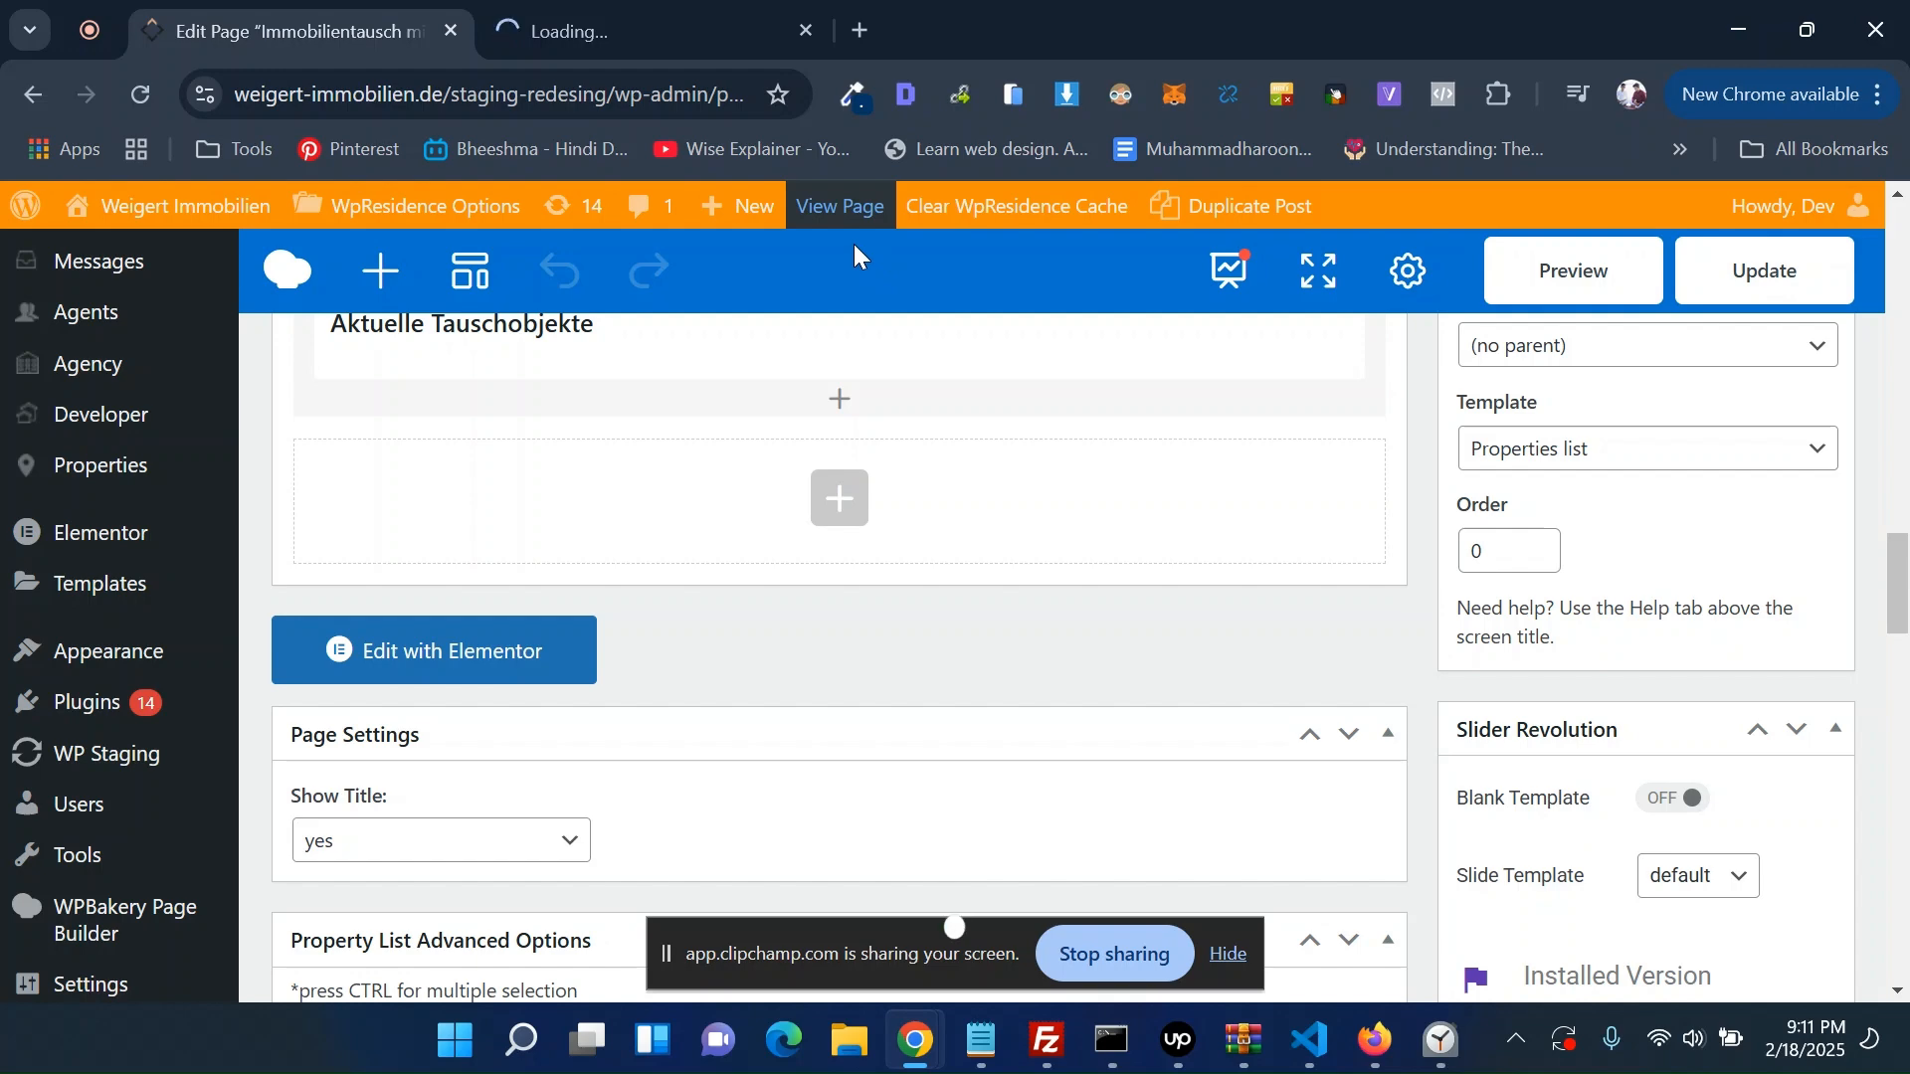
left_click(721, 30)
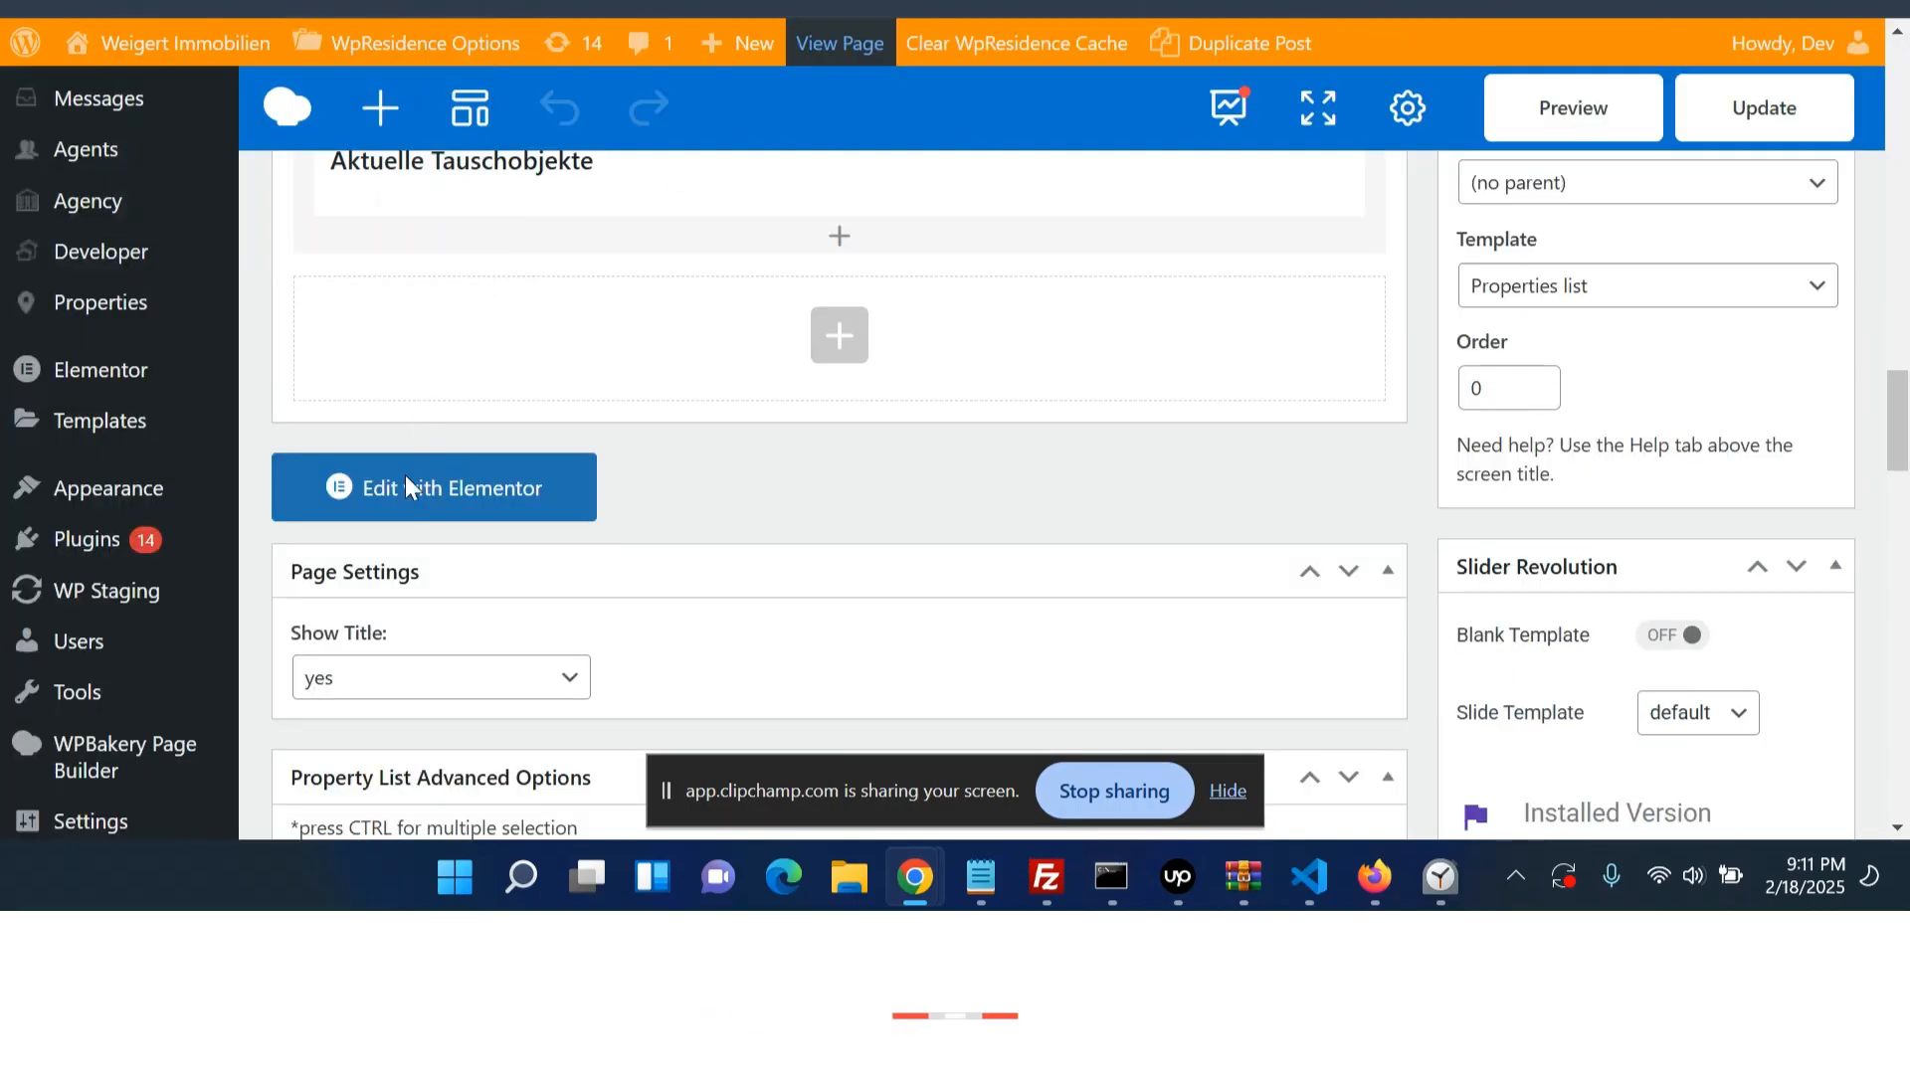
- Open the page in the Elementor editor and review its converted content and structure
left_click(423, 506)
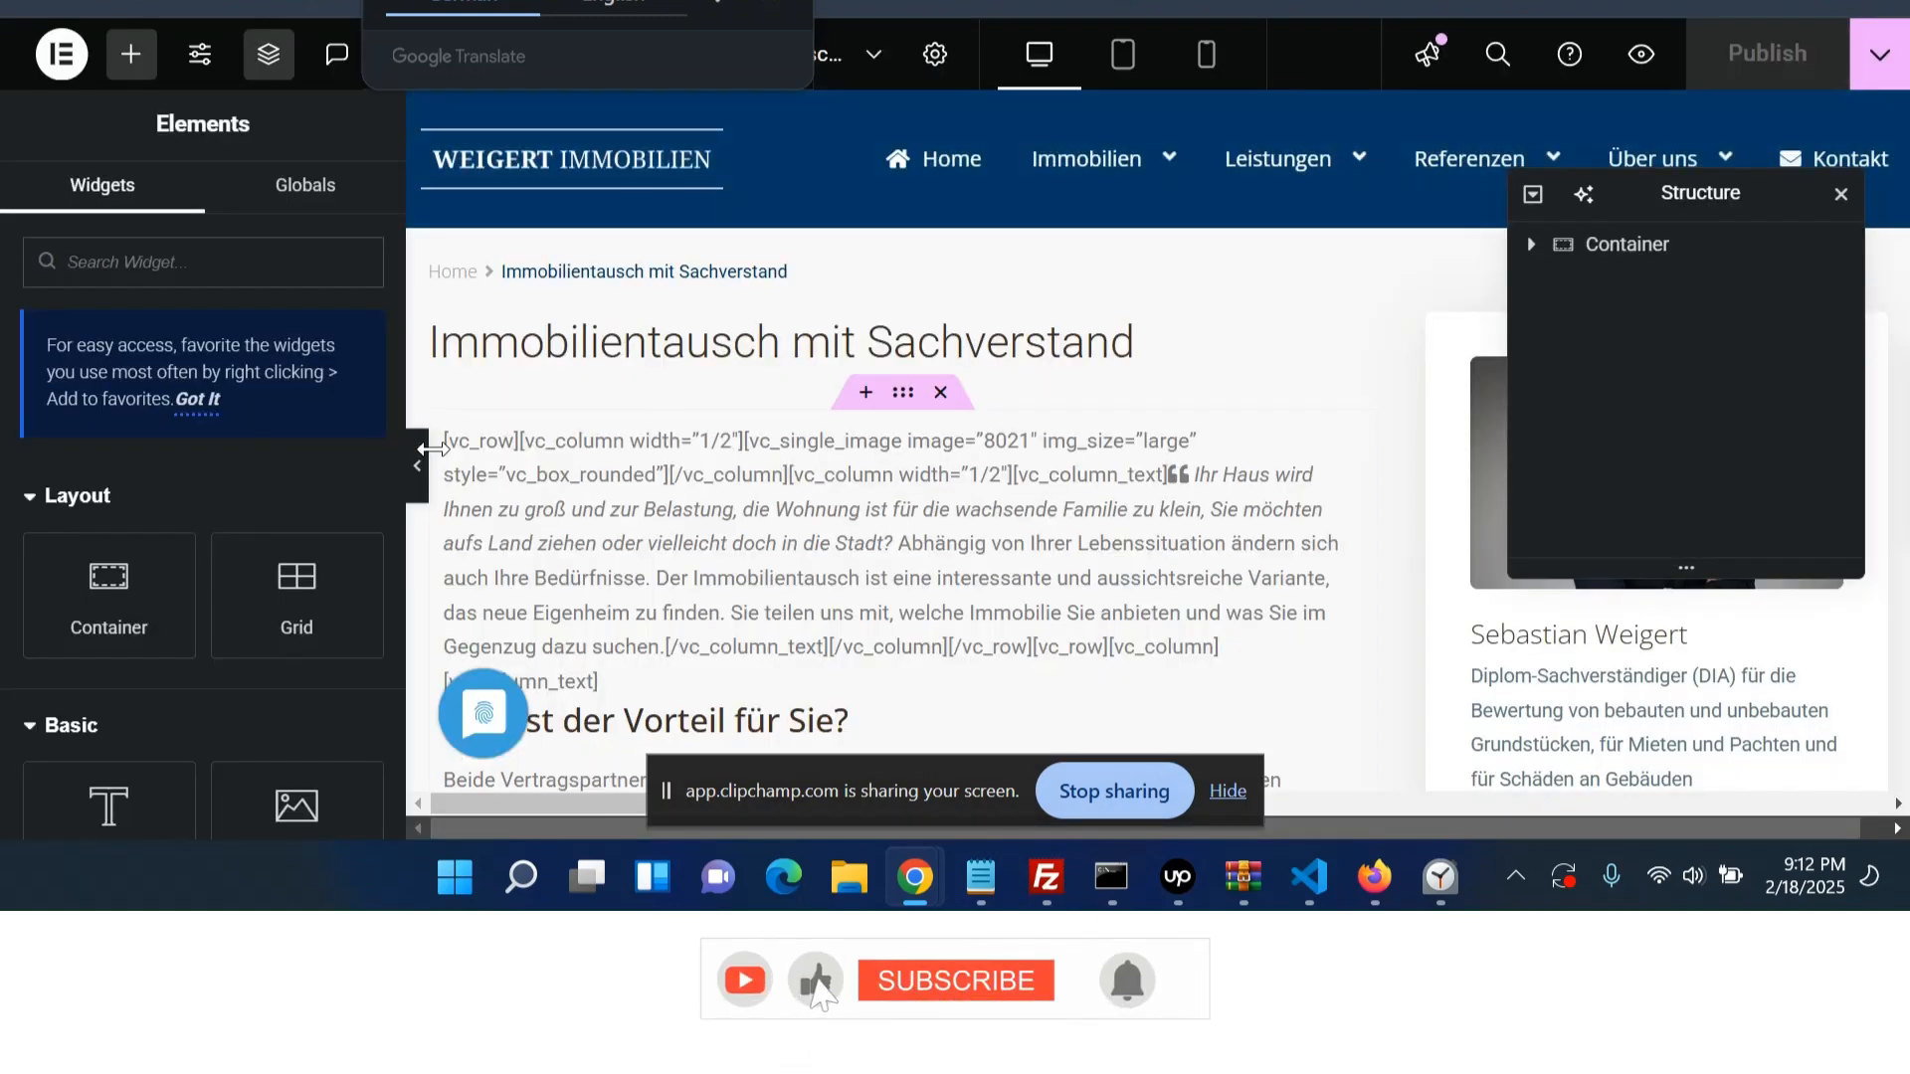
scroll(932, 552, "down", 5)
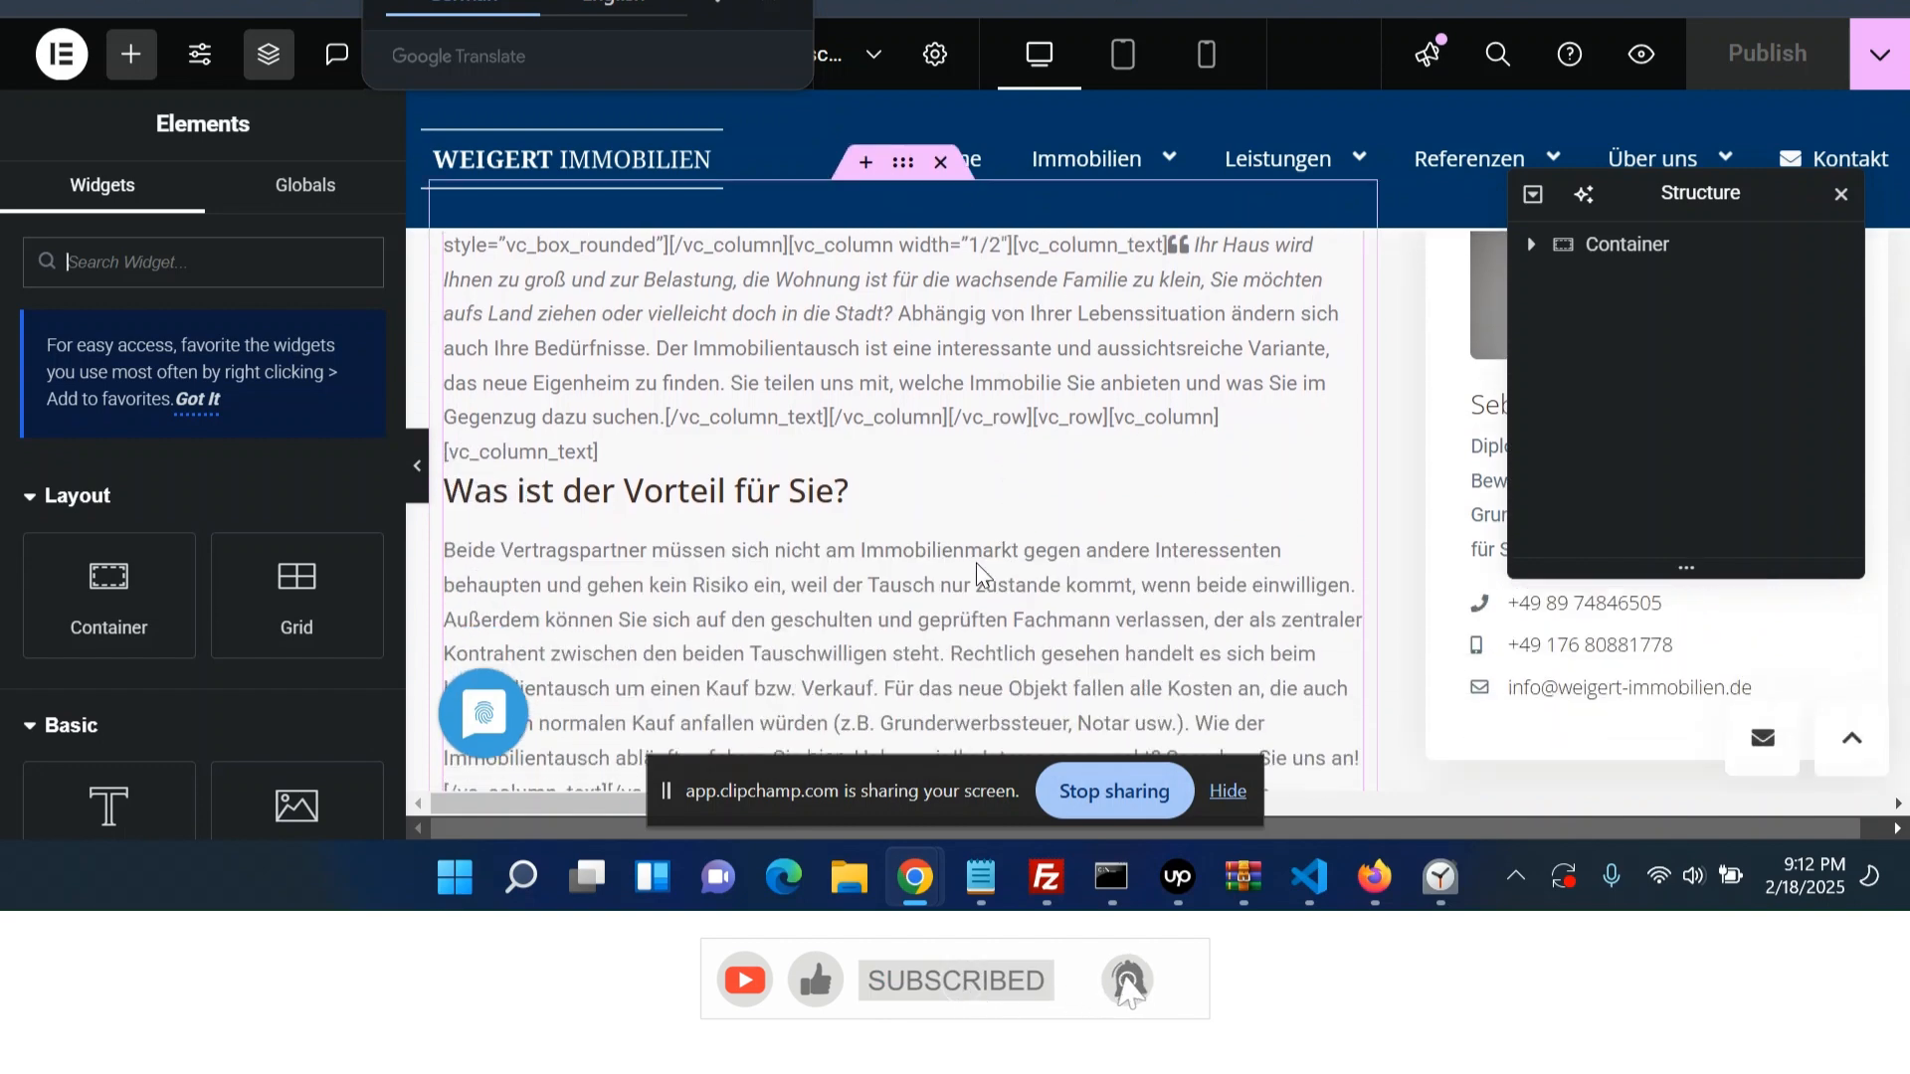
scroll(1398, 562, "down", 5)
left_click(1533, 247)
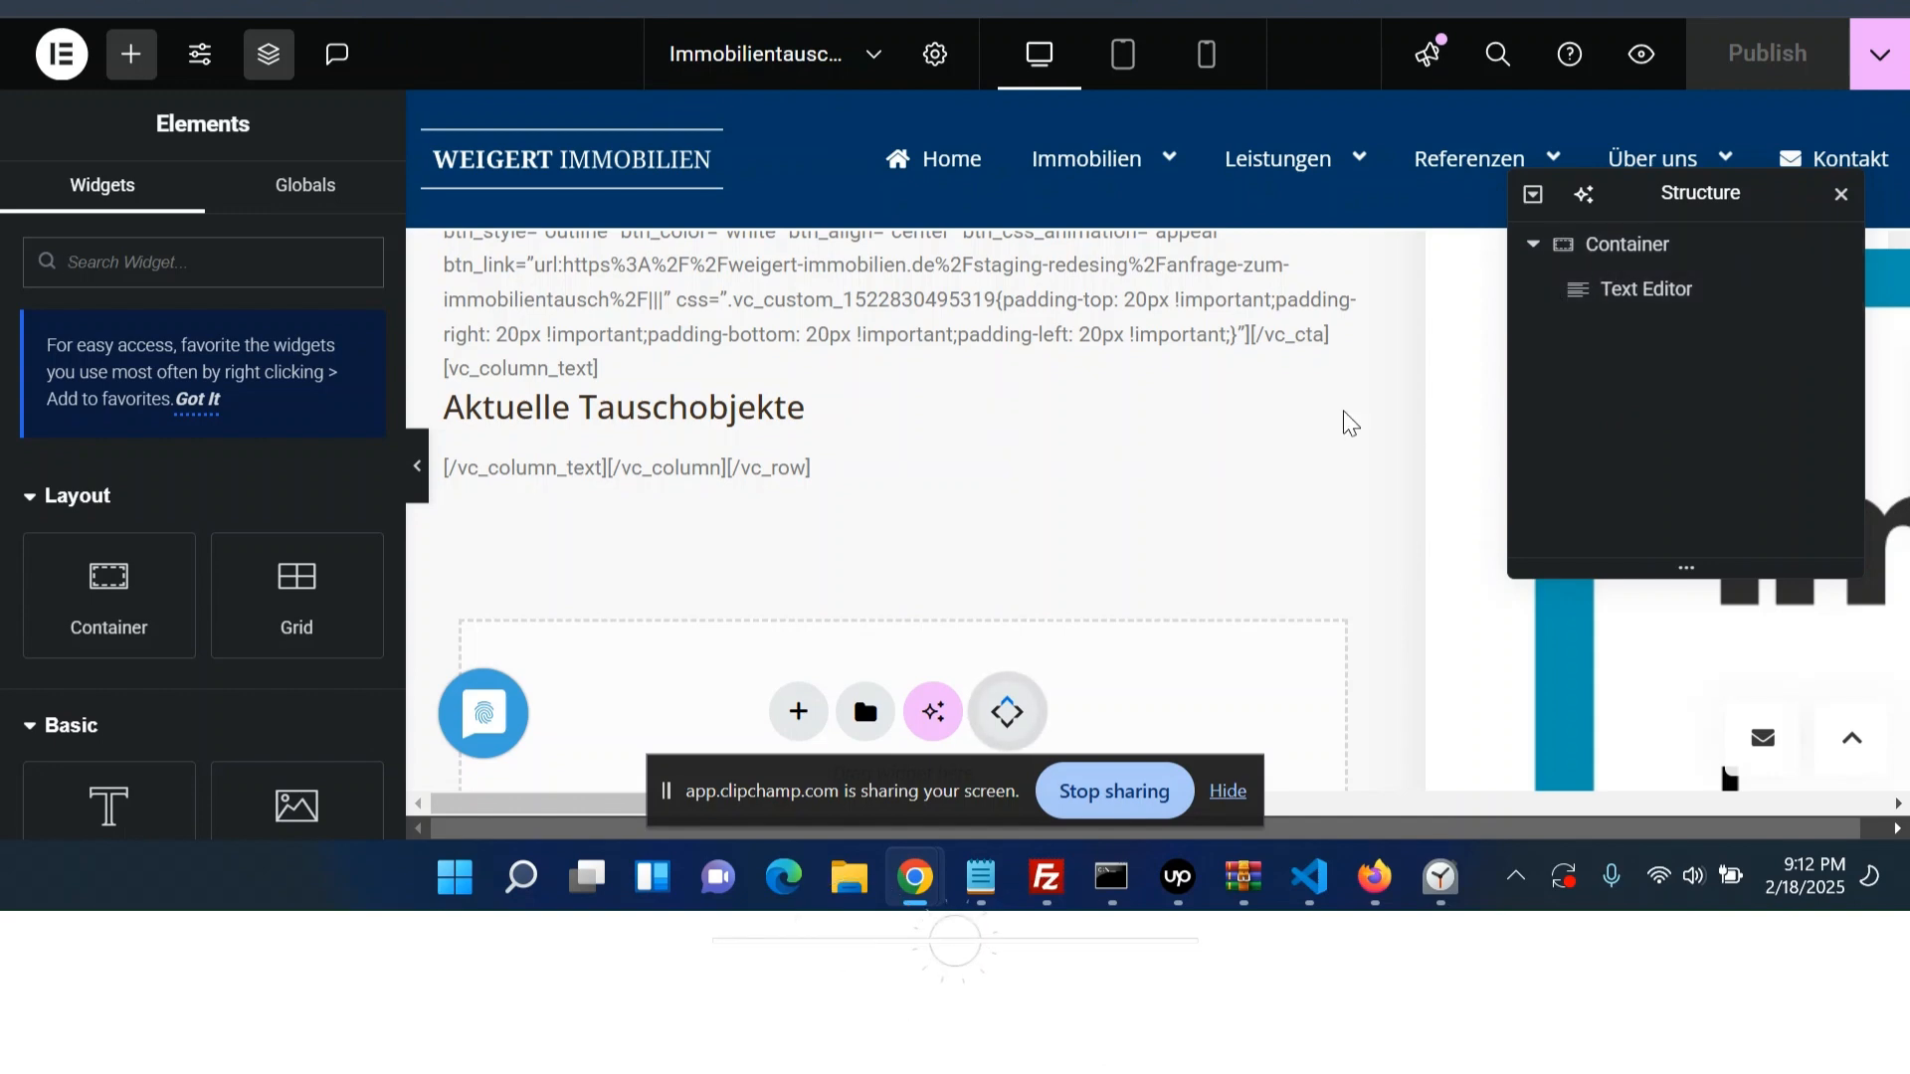
scroll(1080, 530, "up", 2)
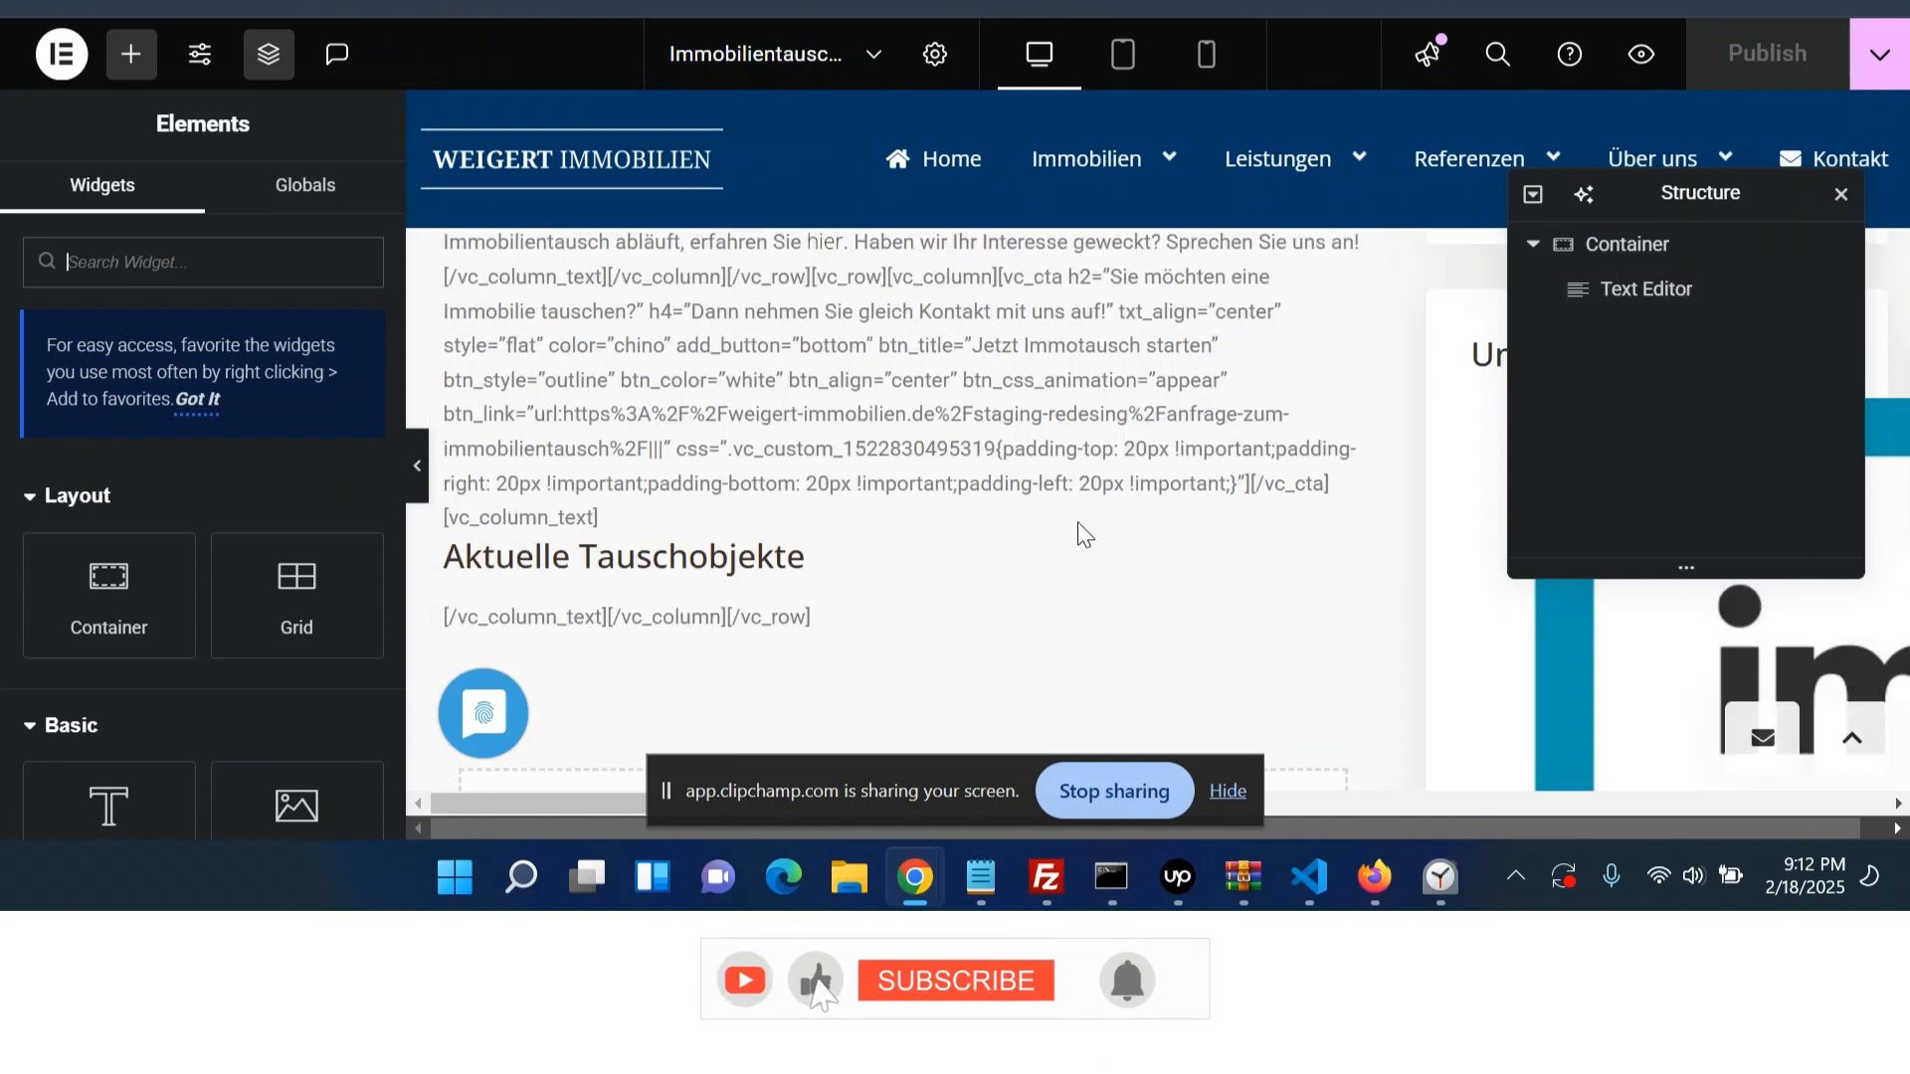
scroll(1081, 545, "up", 4)
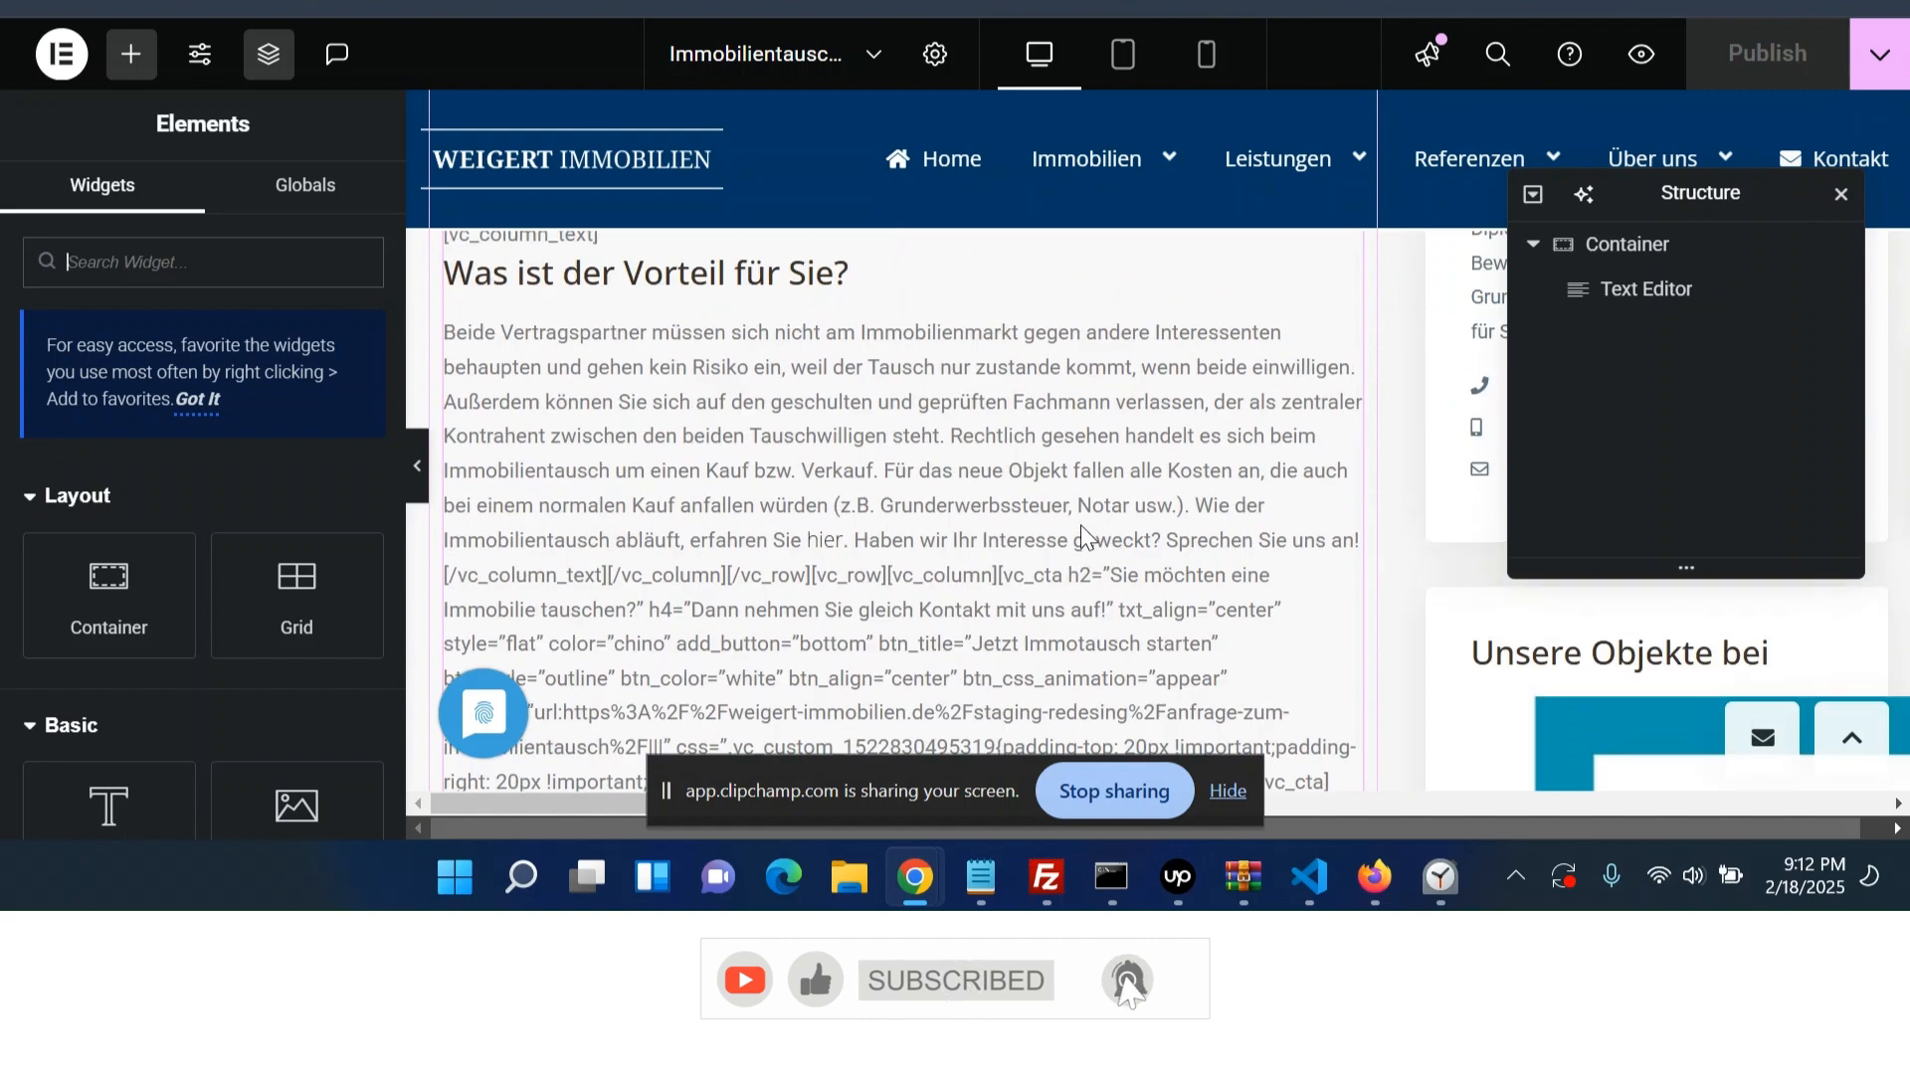
scroll(1080, 525, "up", 6)
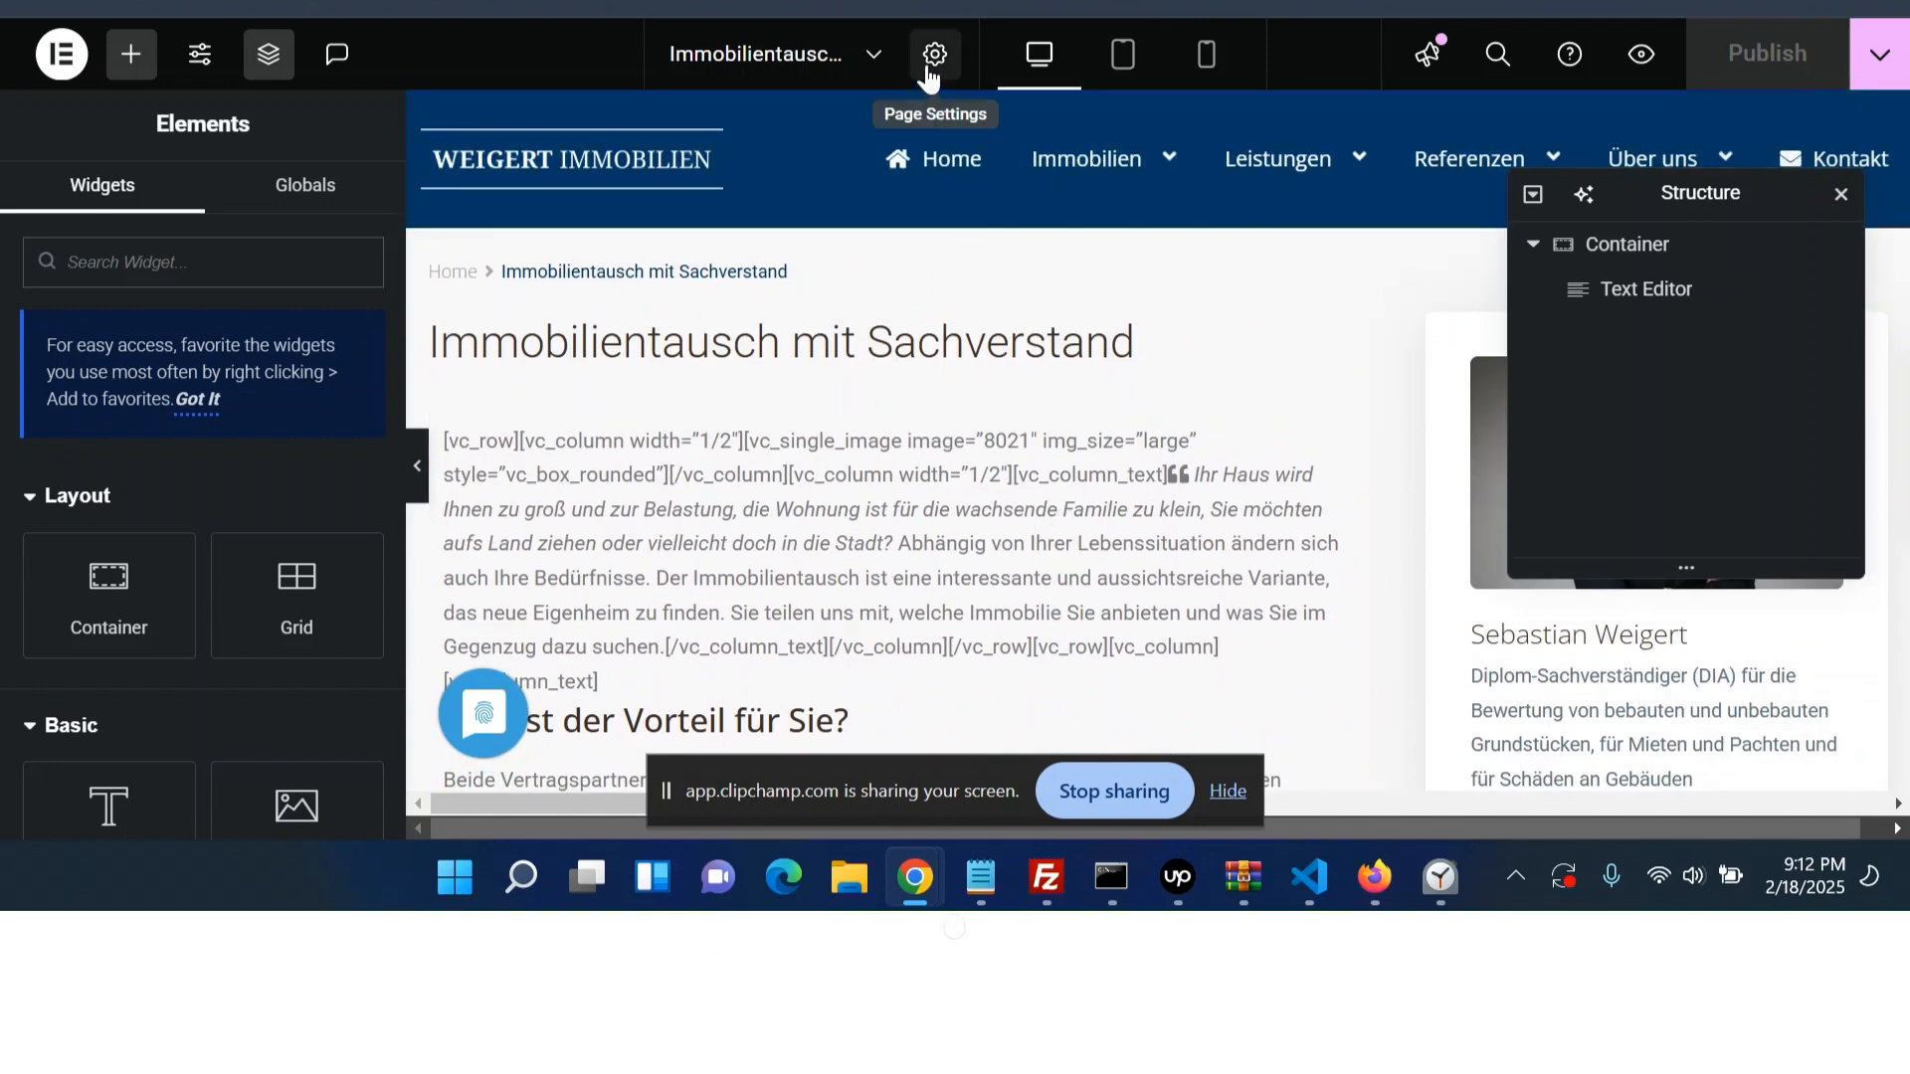
- Set the page layout to Elementor Full Width in the page settings
left_click(932, 56)
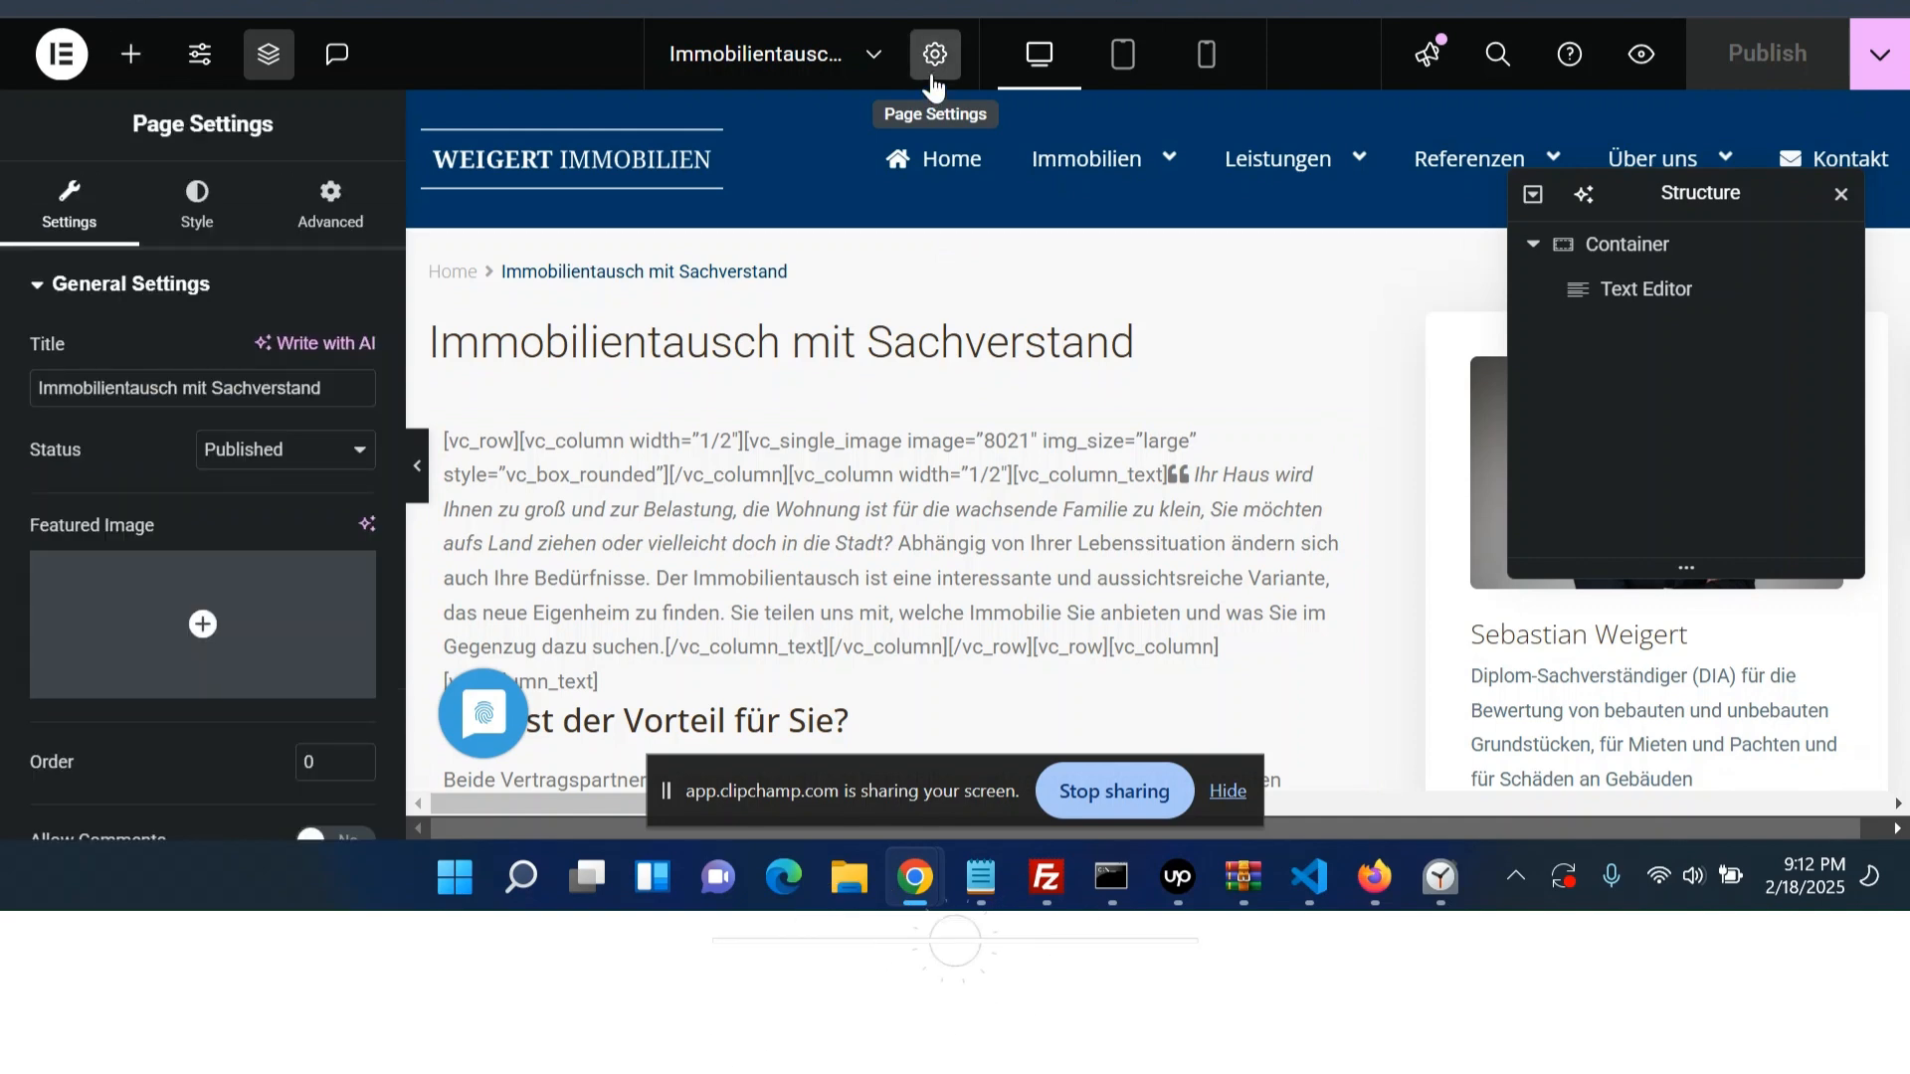
scroll(243, 456, "down", 2)
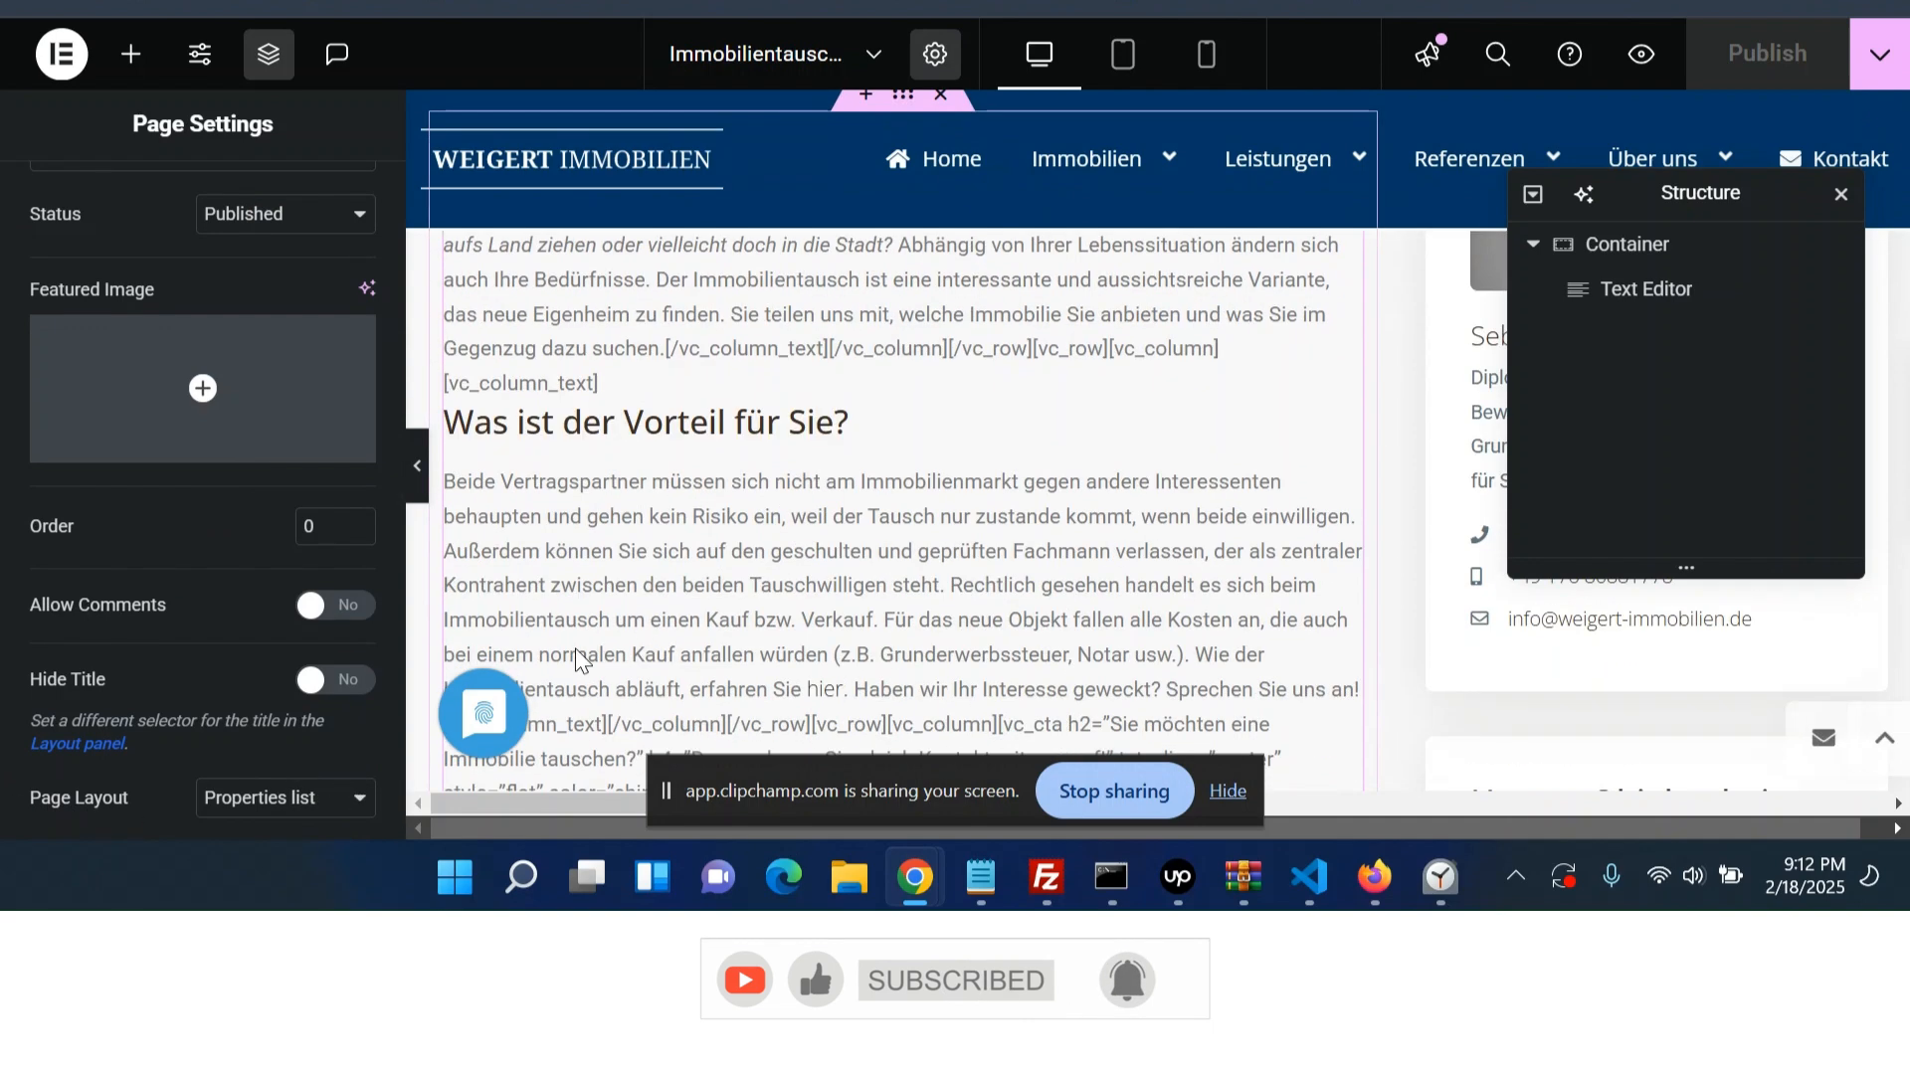
left_click(303, 804)
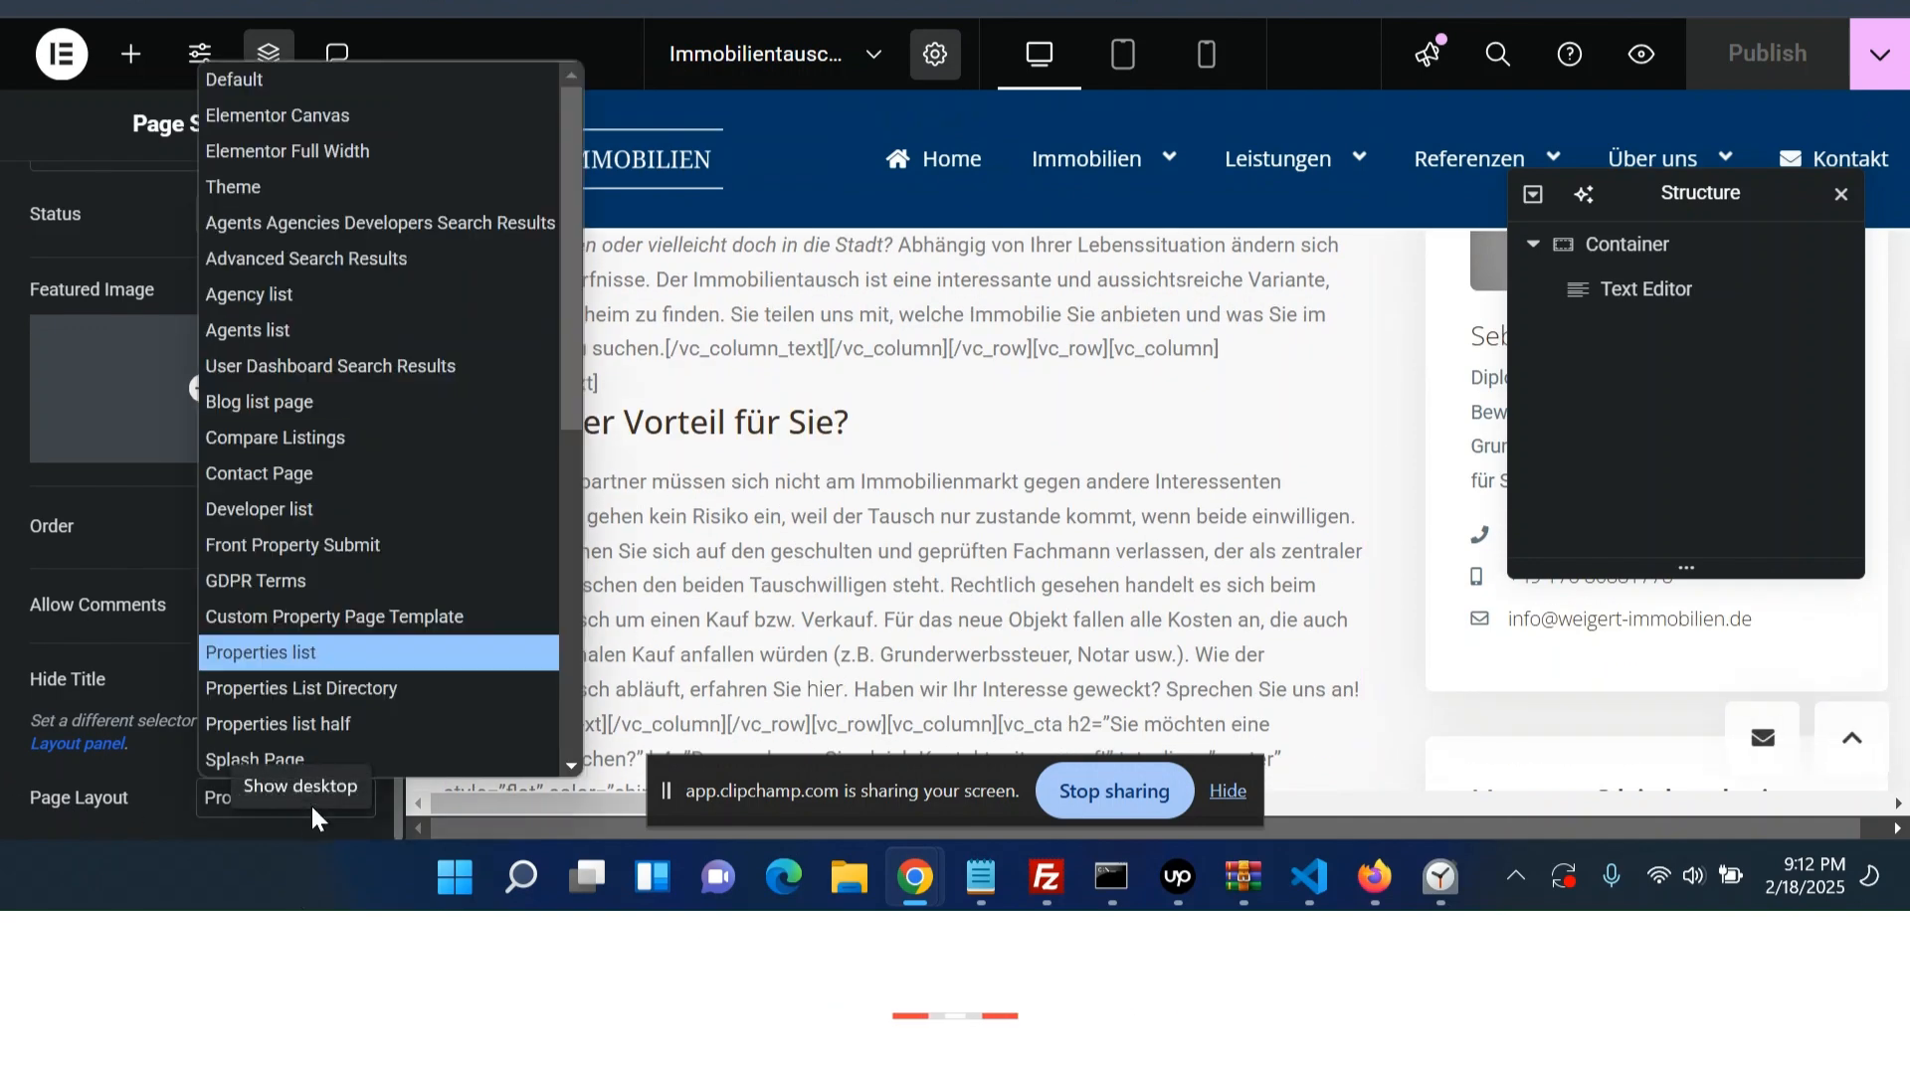
left_click(350, 159)
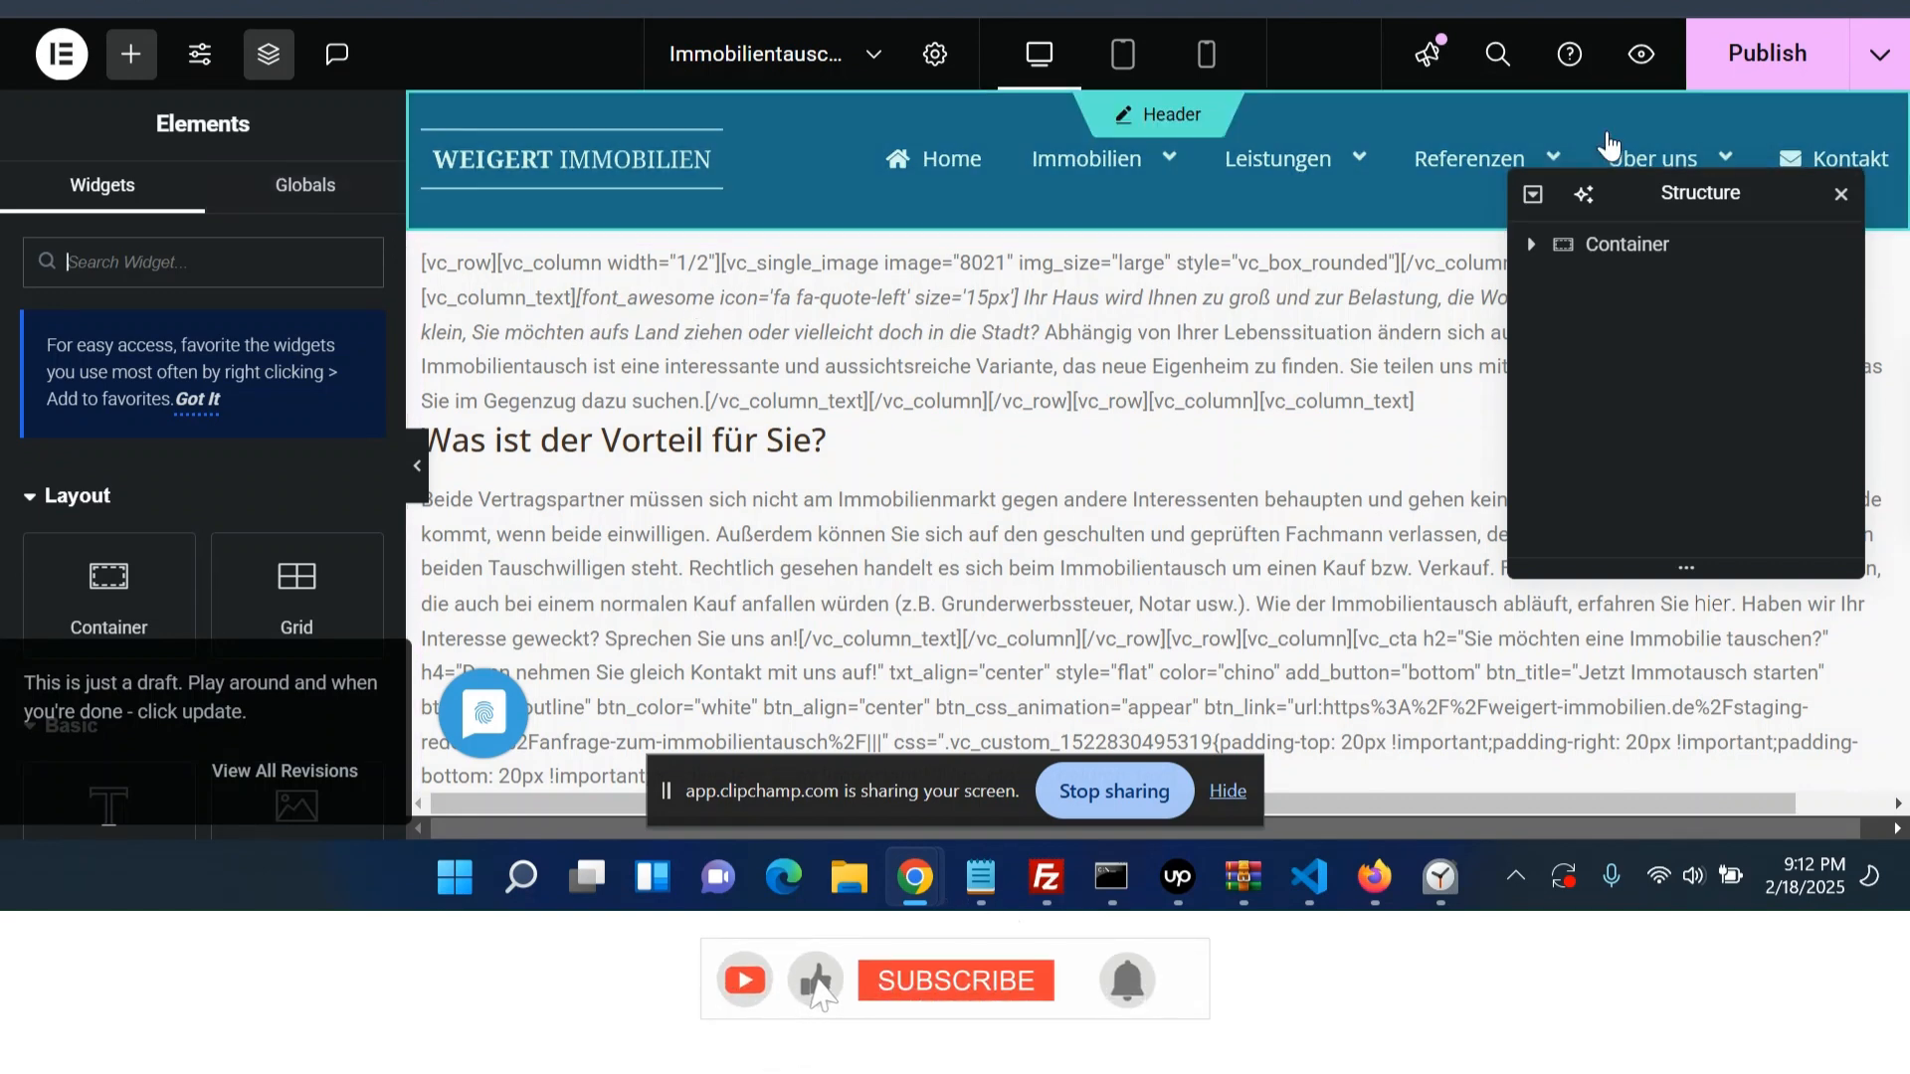
- Compare the editor with the live page's title area
scroll(779, 344, "down", 5)
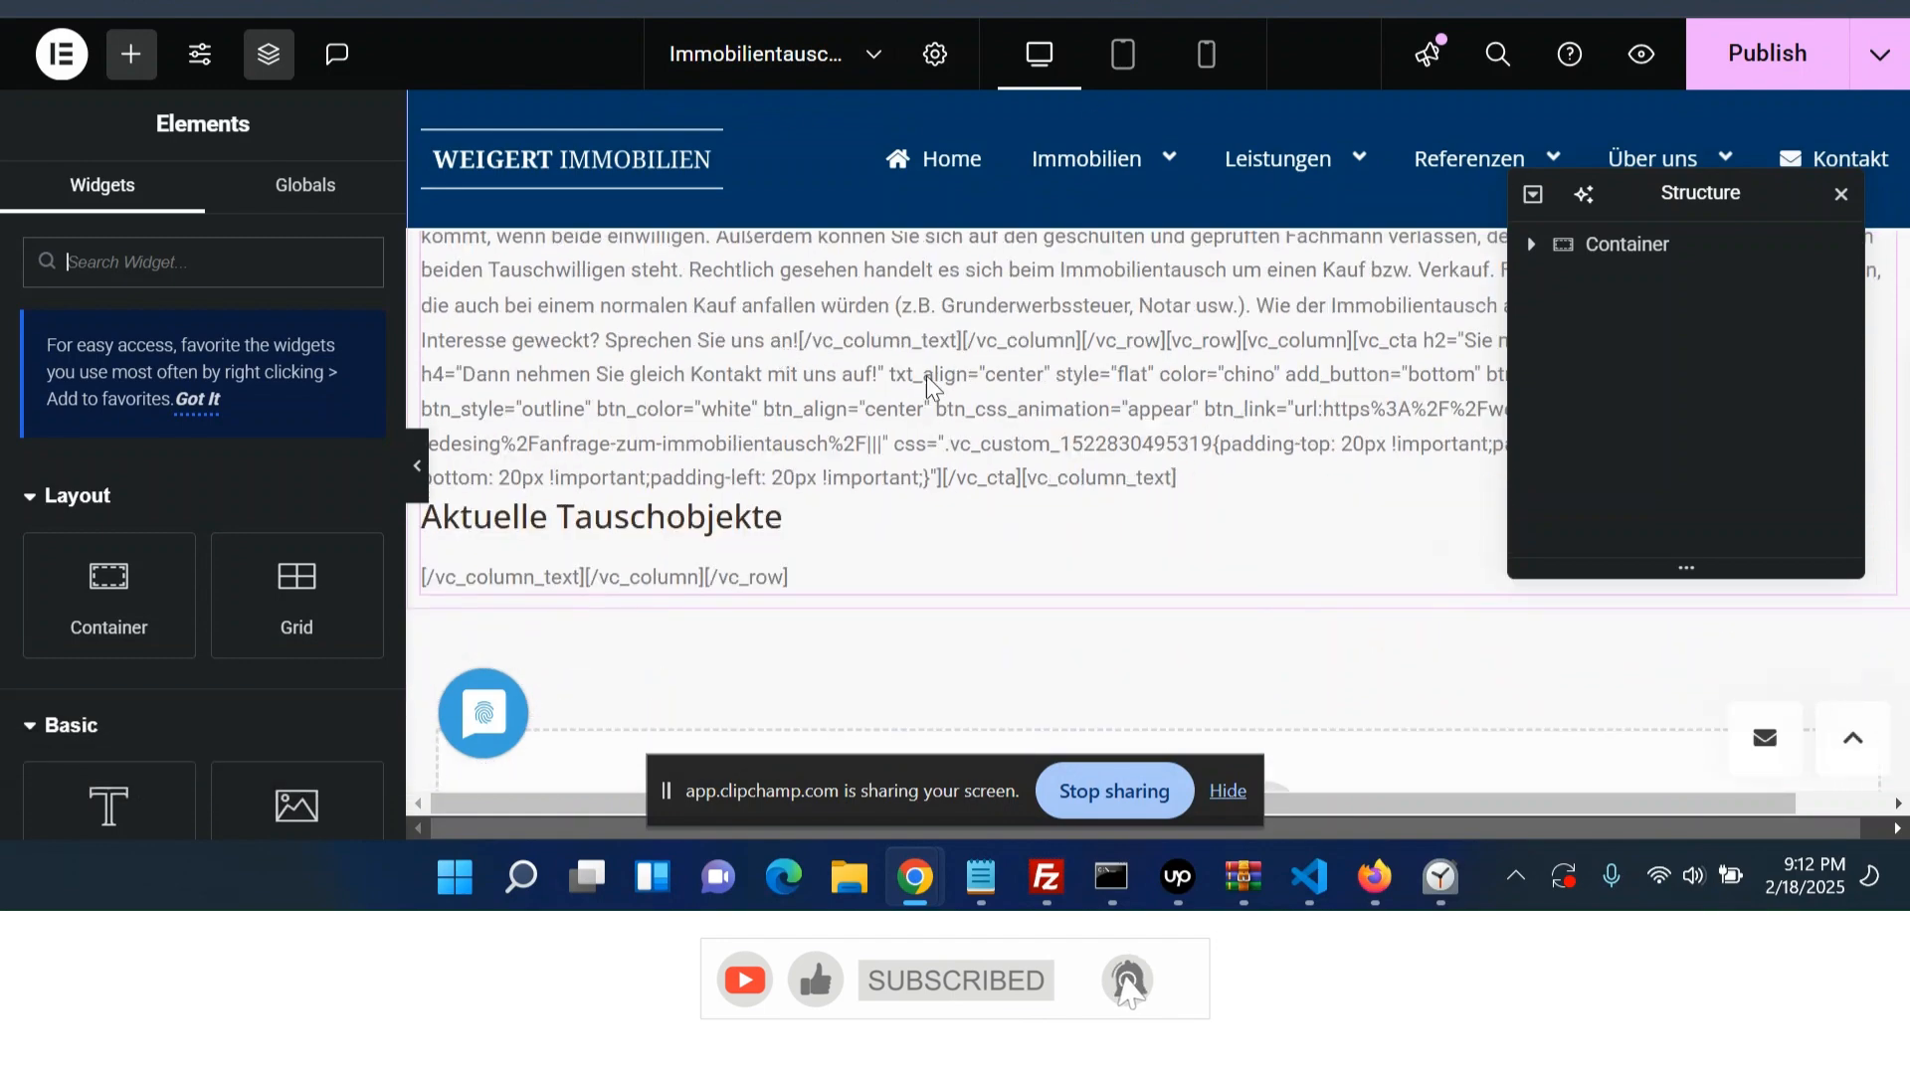
scroll(1152, 412, "up", 5)
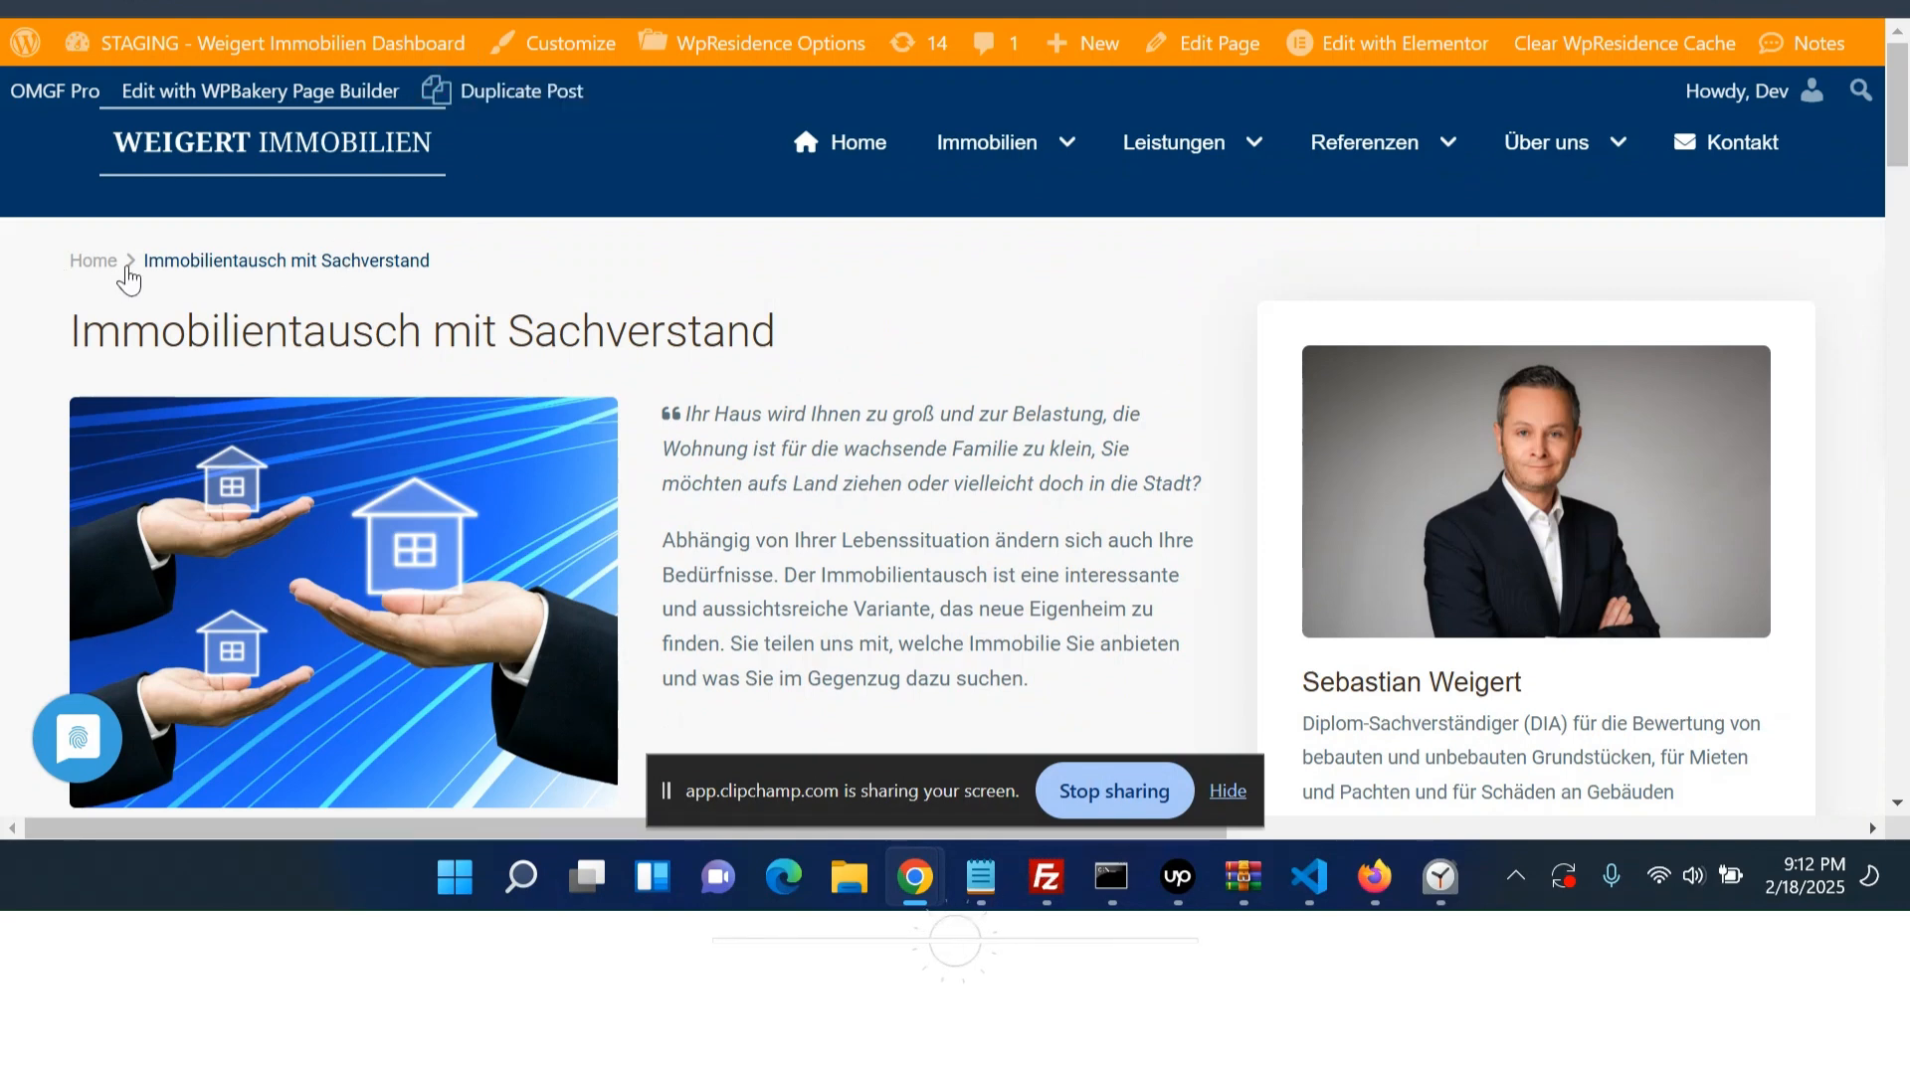
left_click_drag(141, 332, 759, 170)
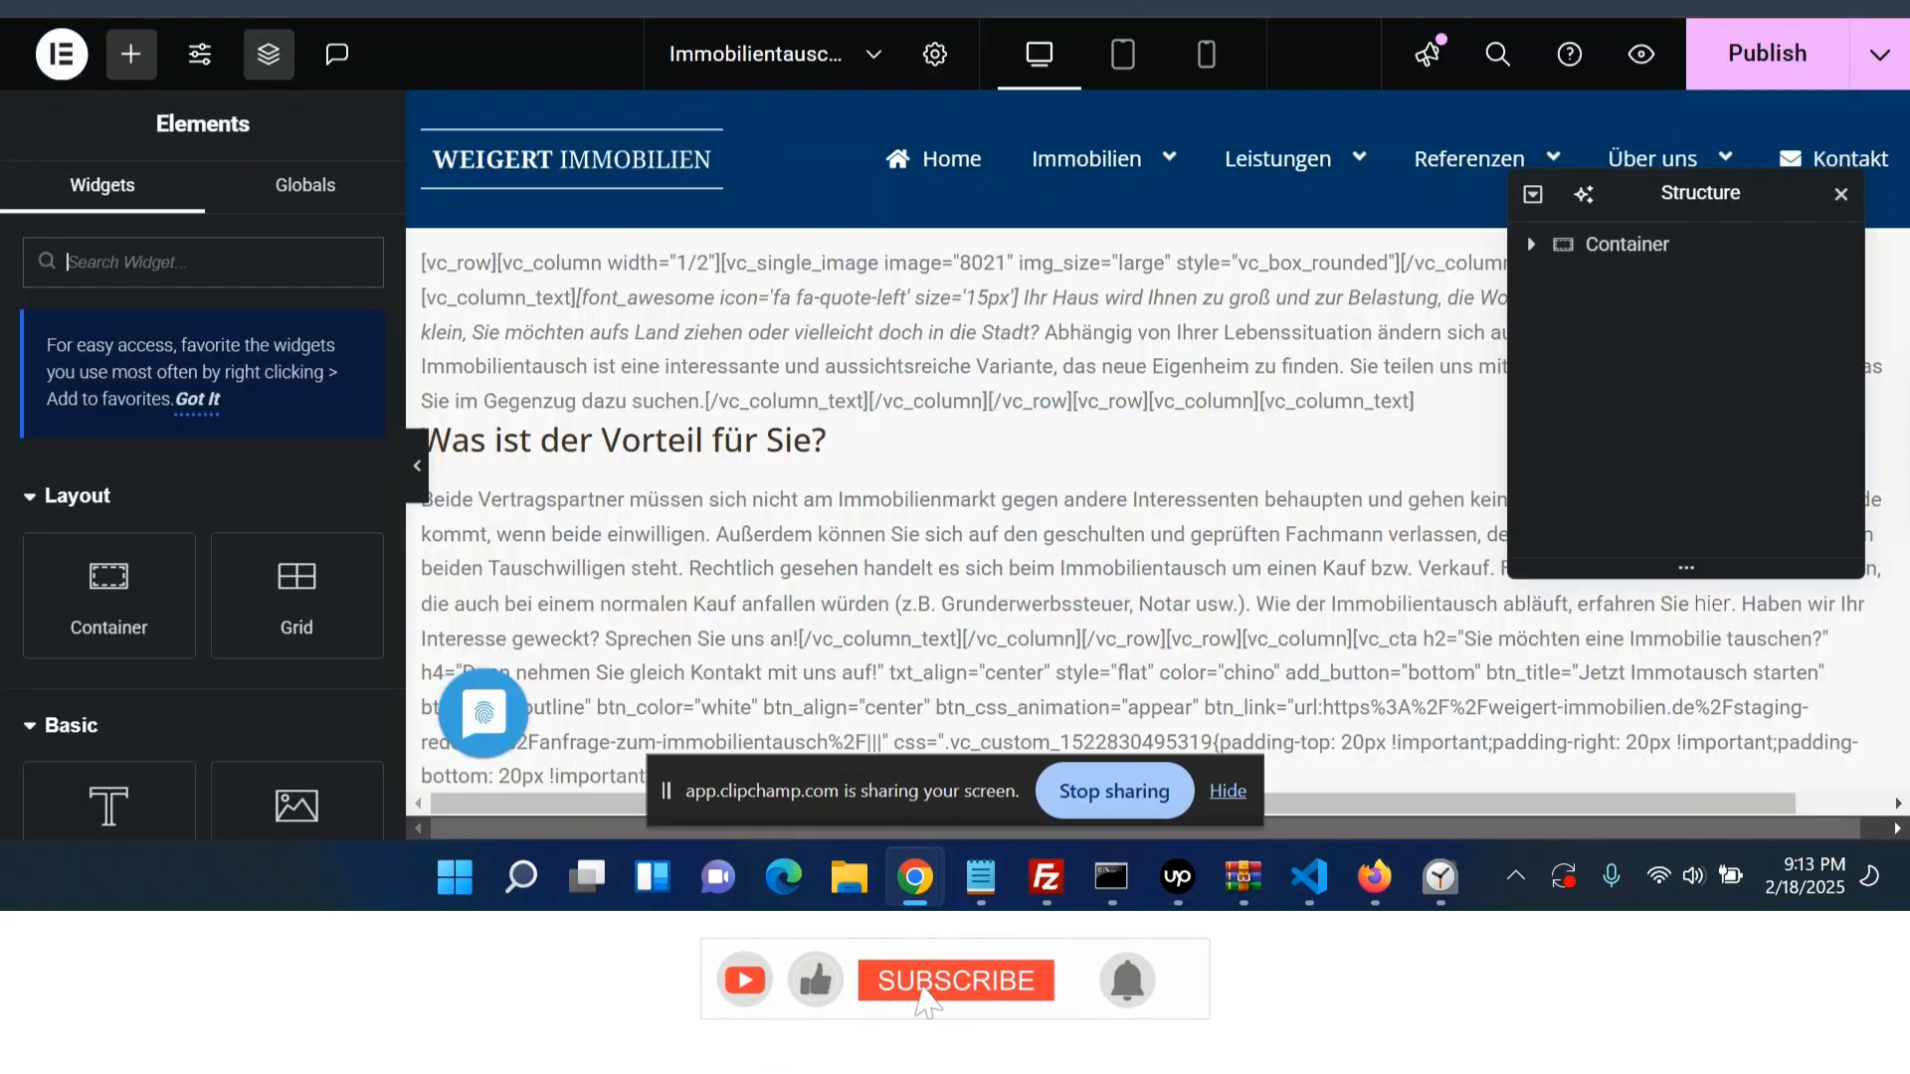
- Add a new container at the bottom with a two-thirds and one-third column structure
scroll(1050, 595, "down", 5)
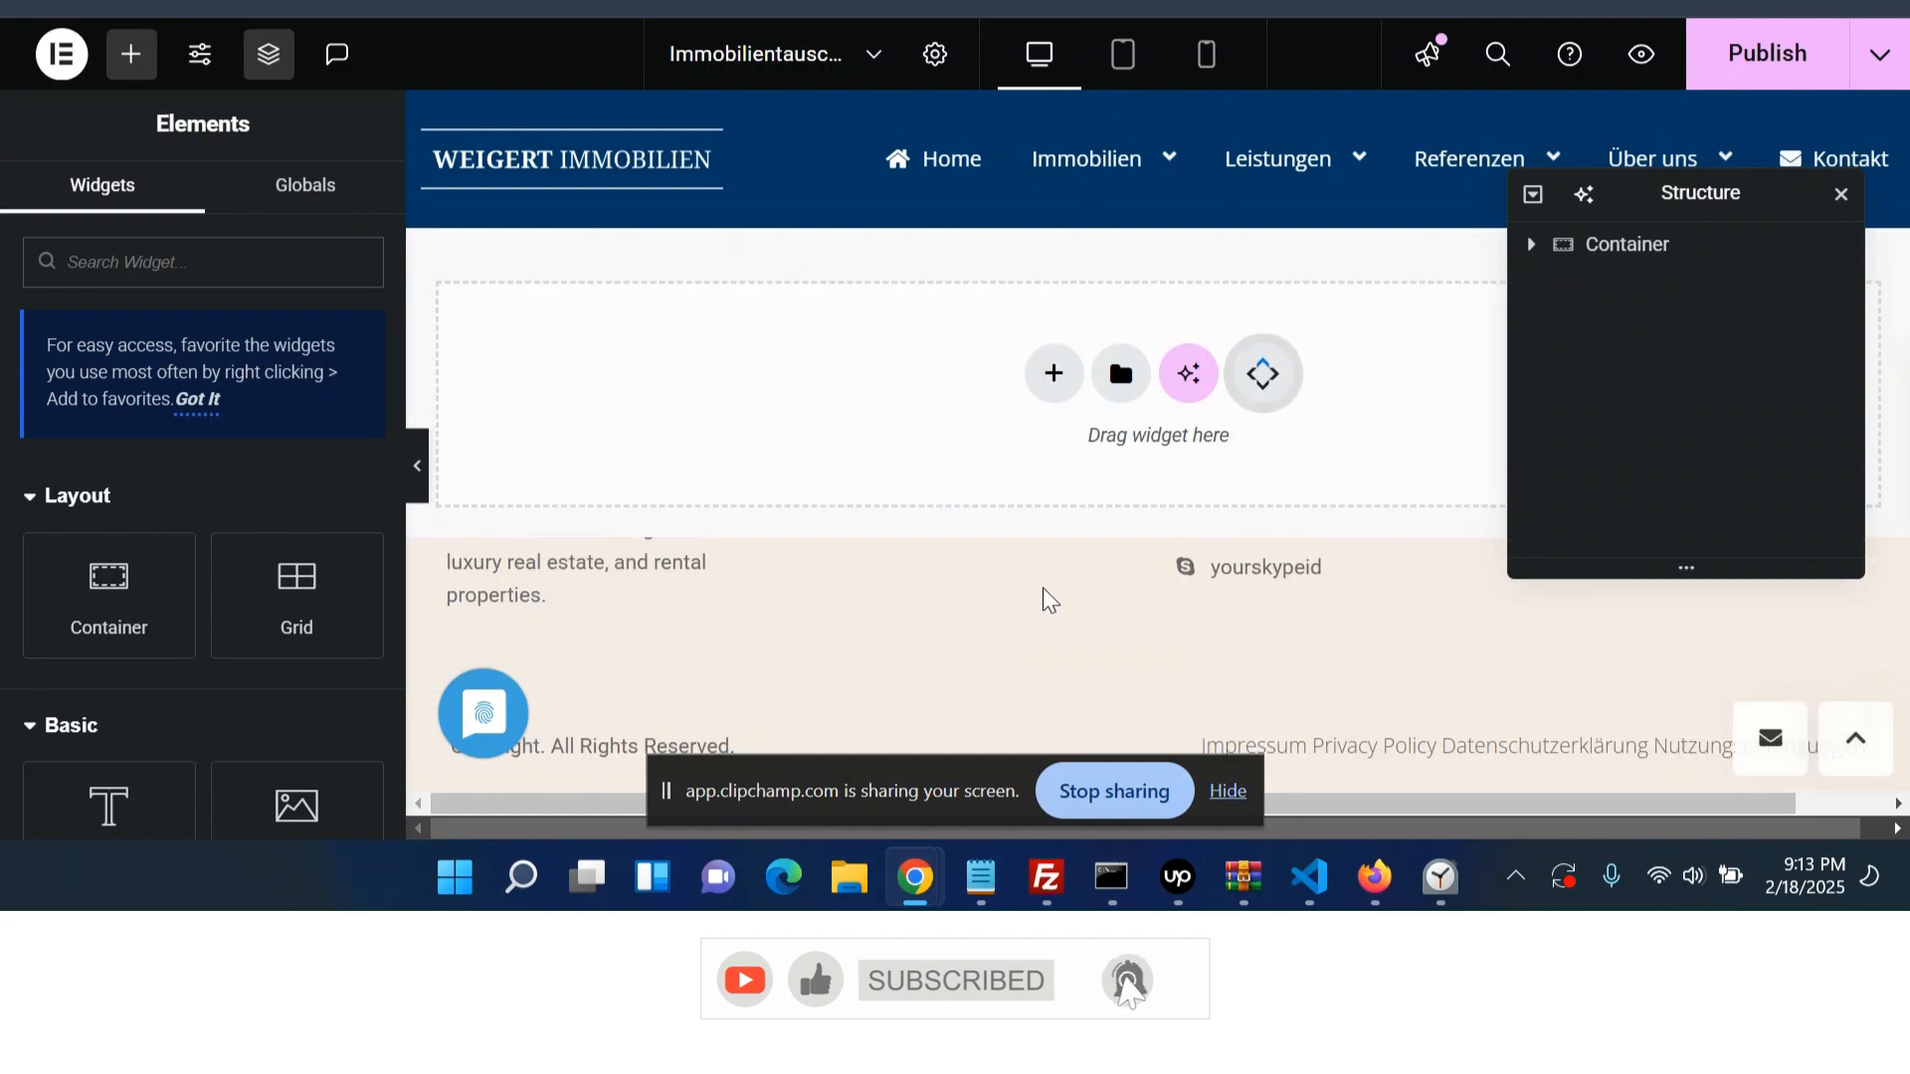
scroll(1054, 408, "up", 2)
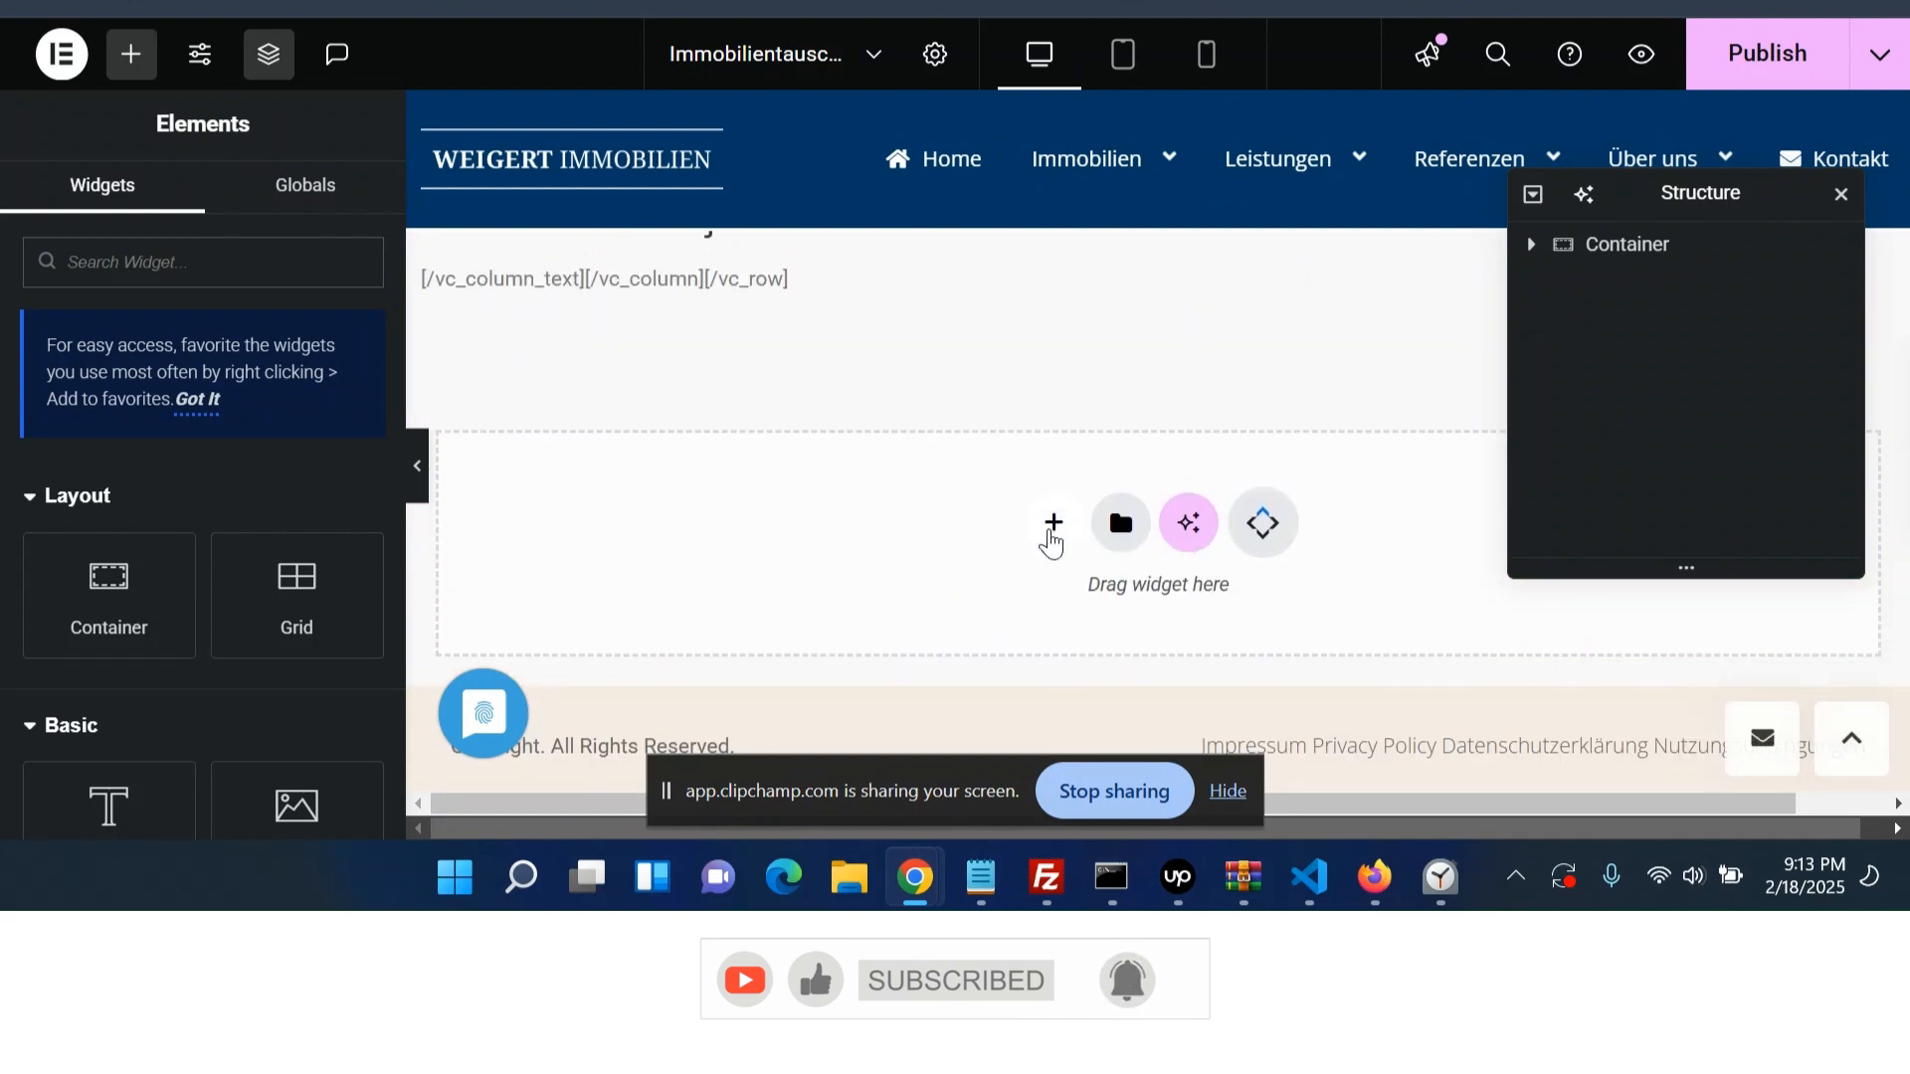
left_click(1053, 524)
left_click(1072, 633)
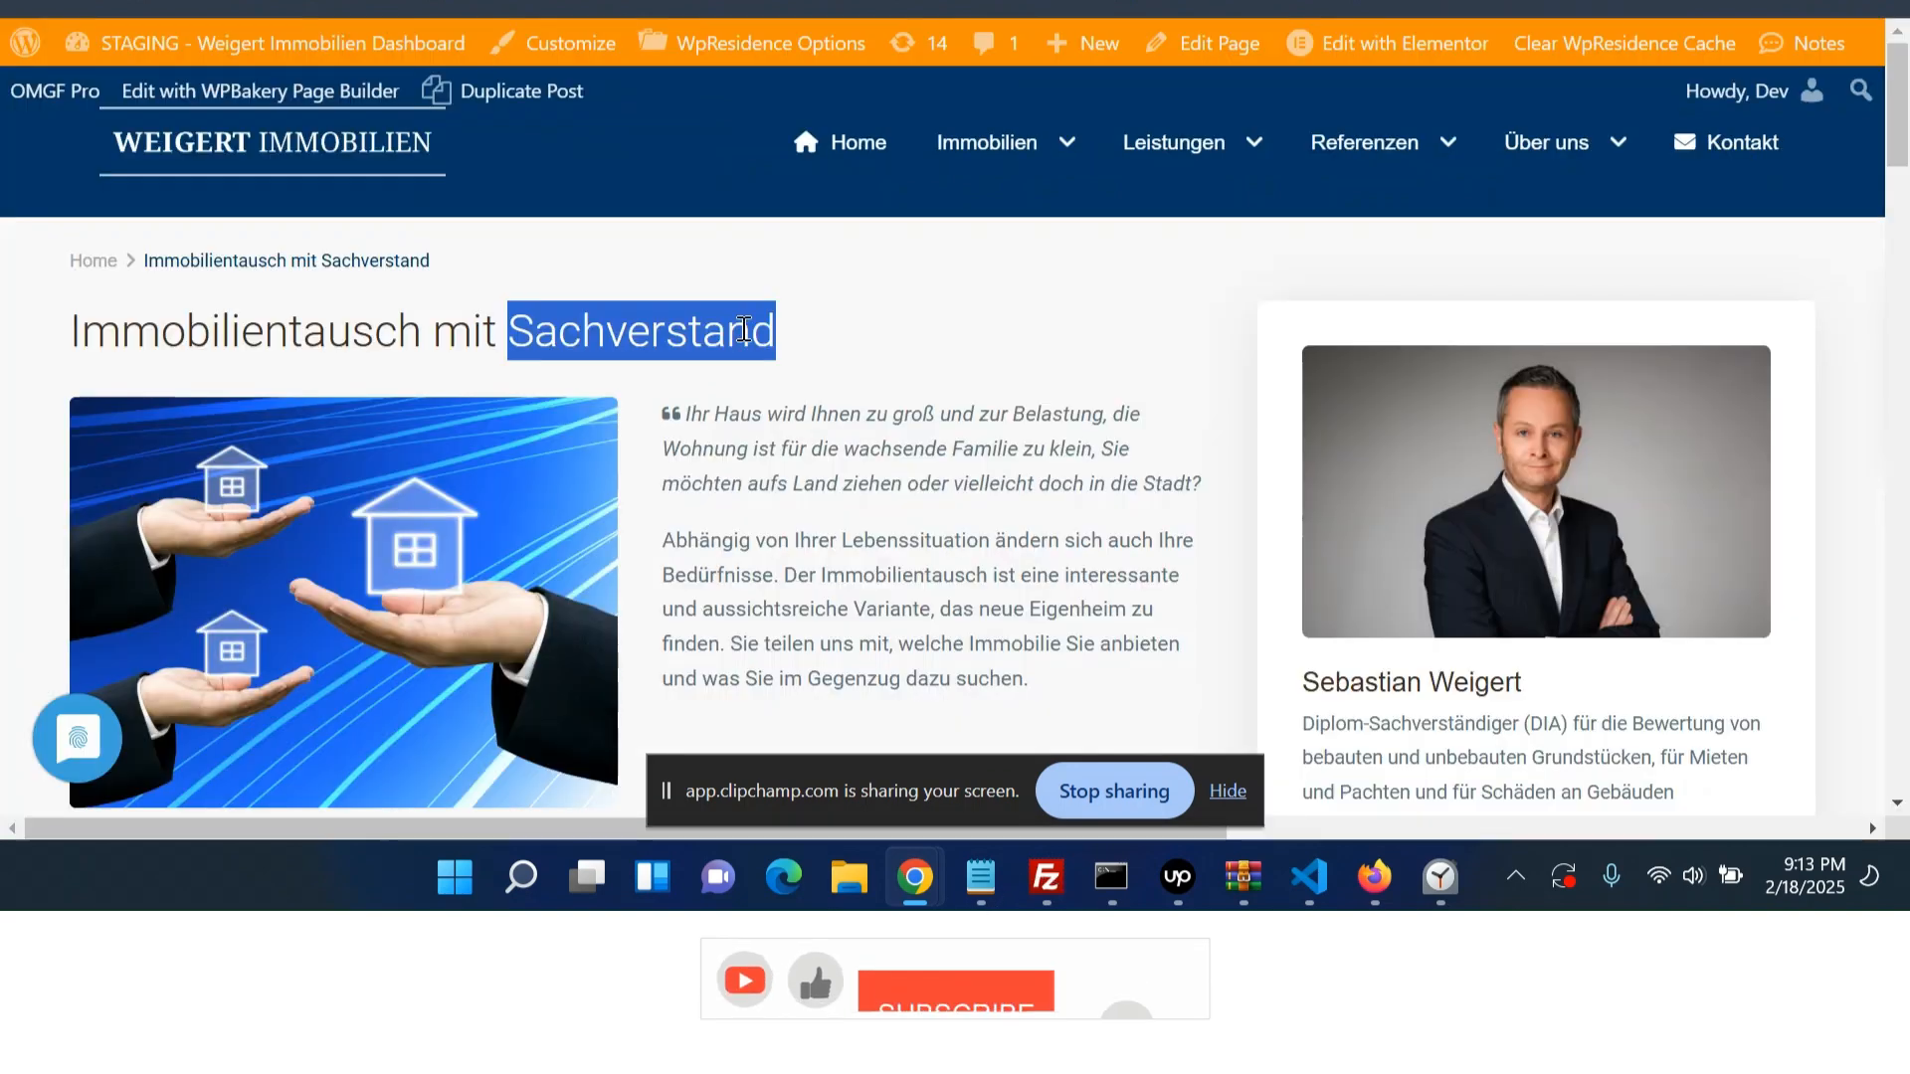
left_click(745, 430)
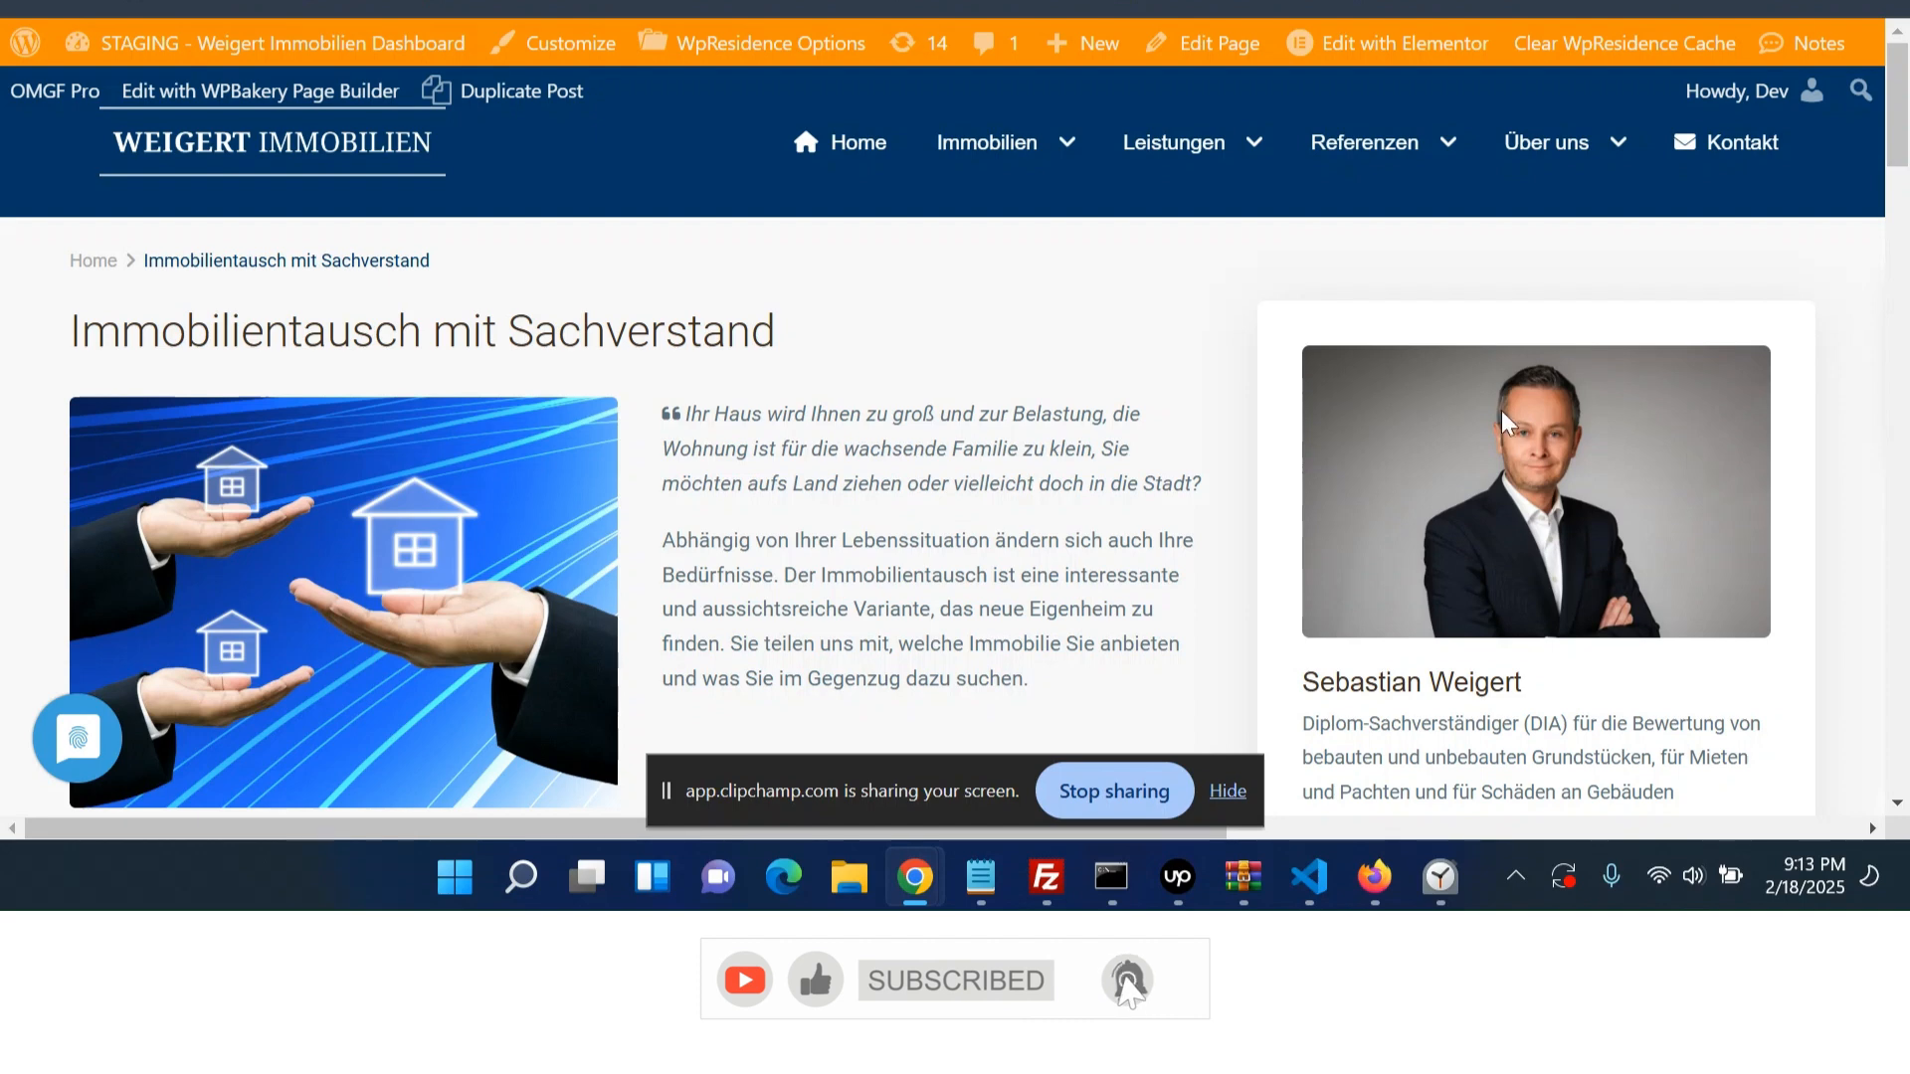
scroll(1575, 532, "down", 3)
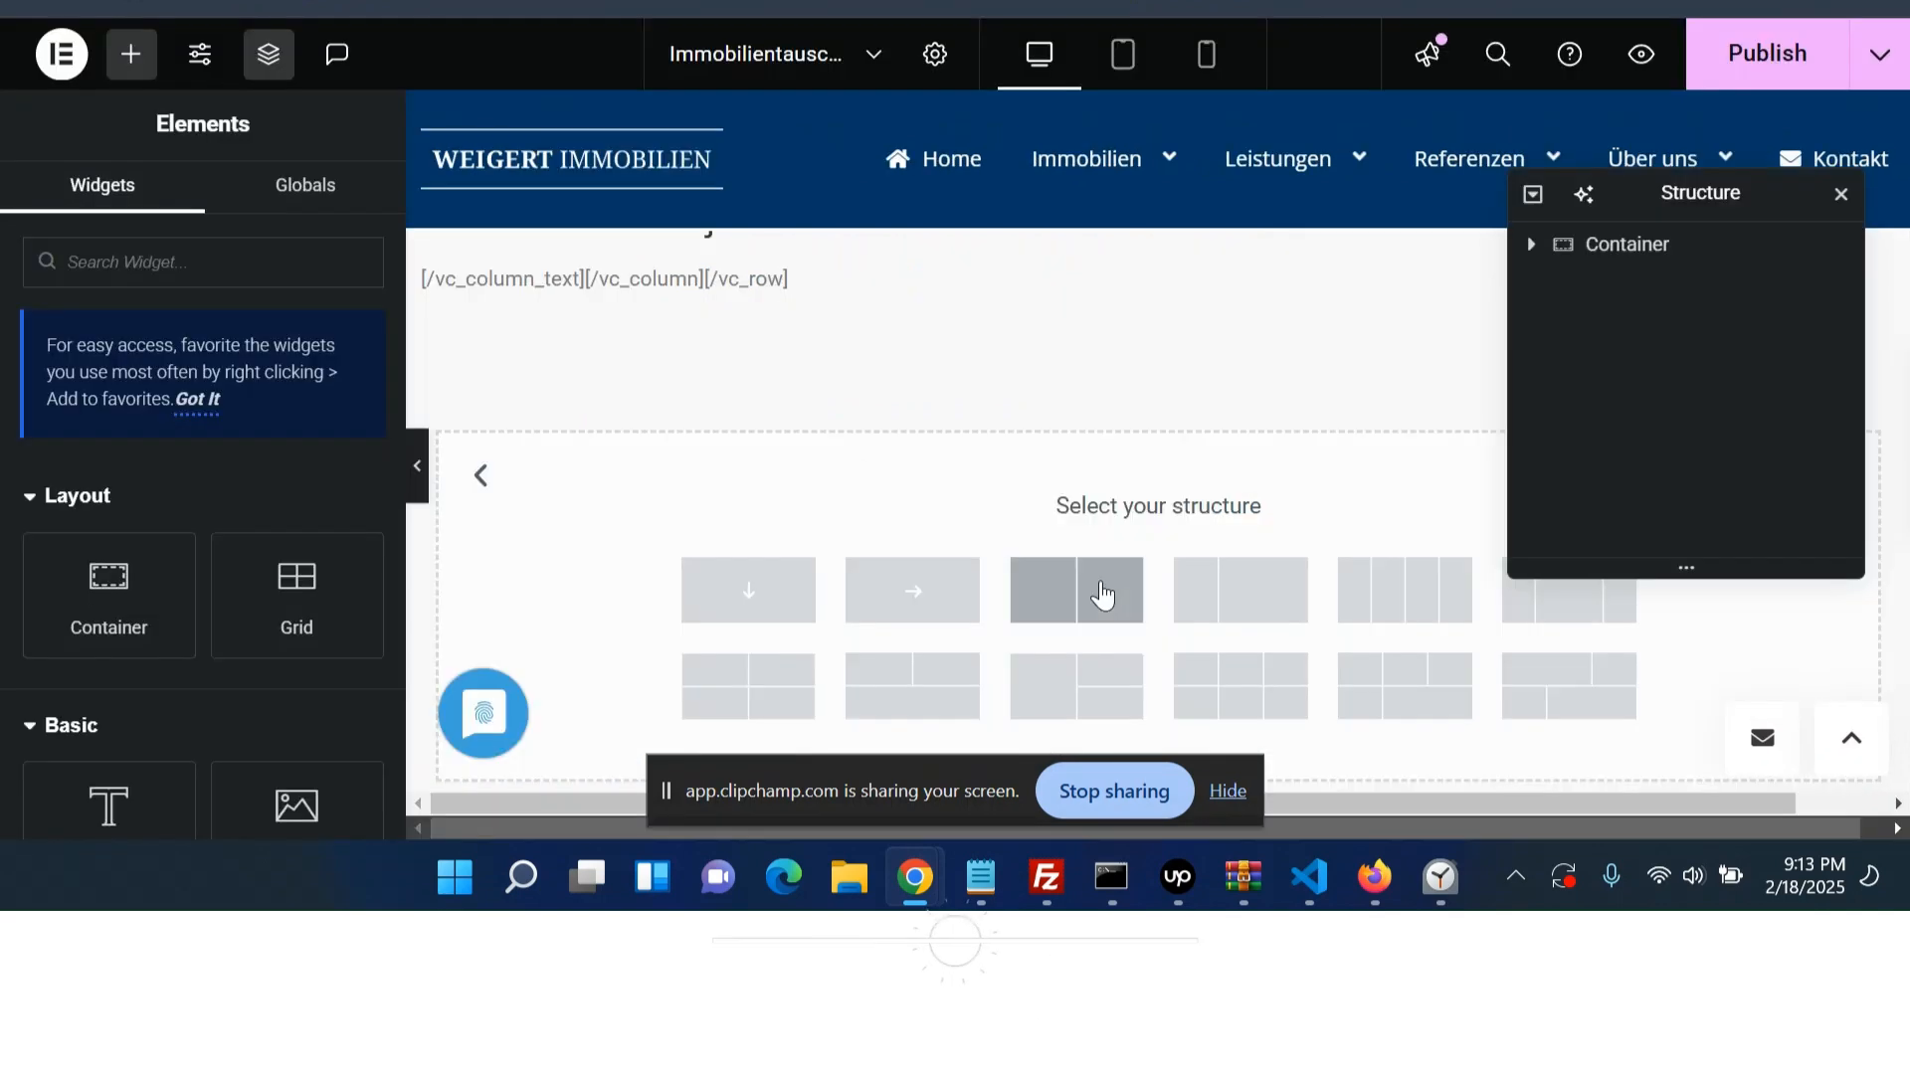
left_click(1233, 614)
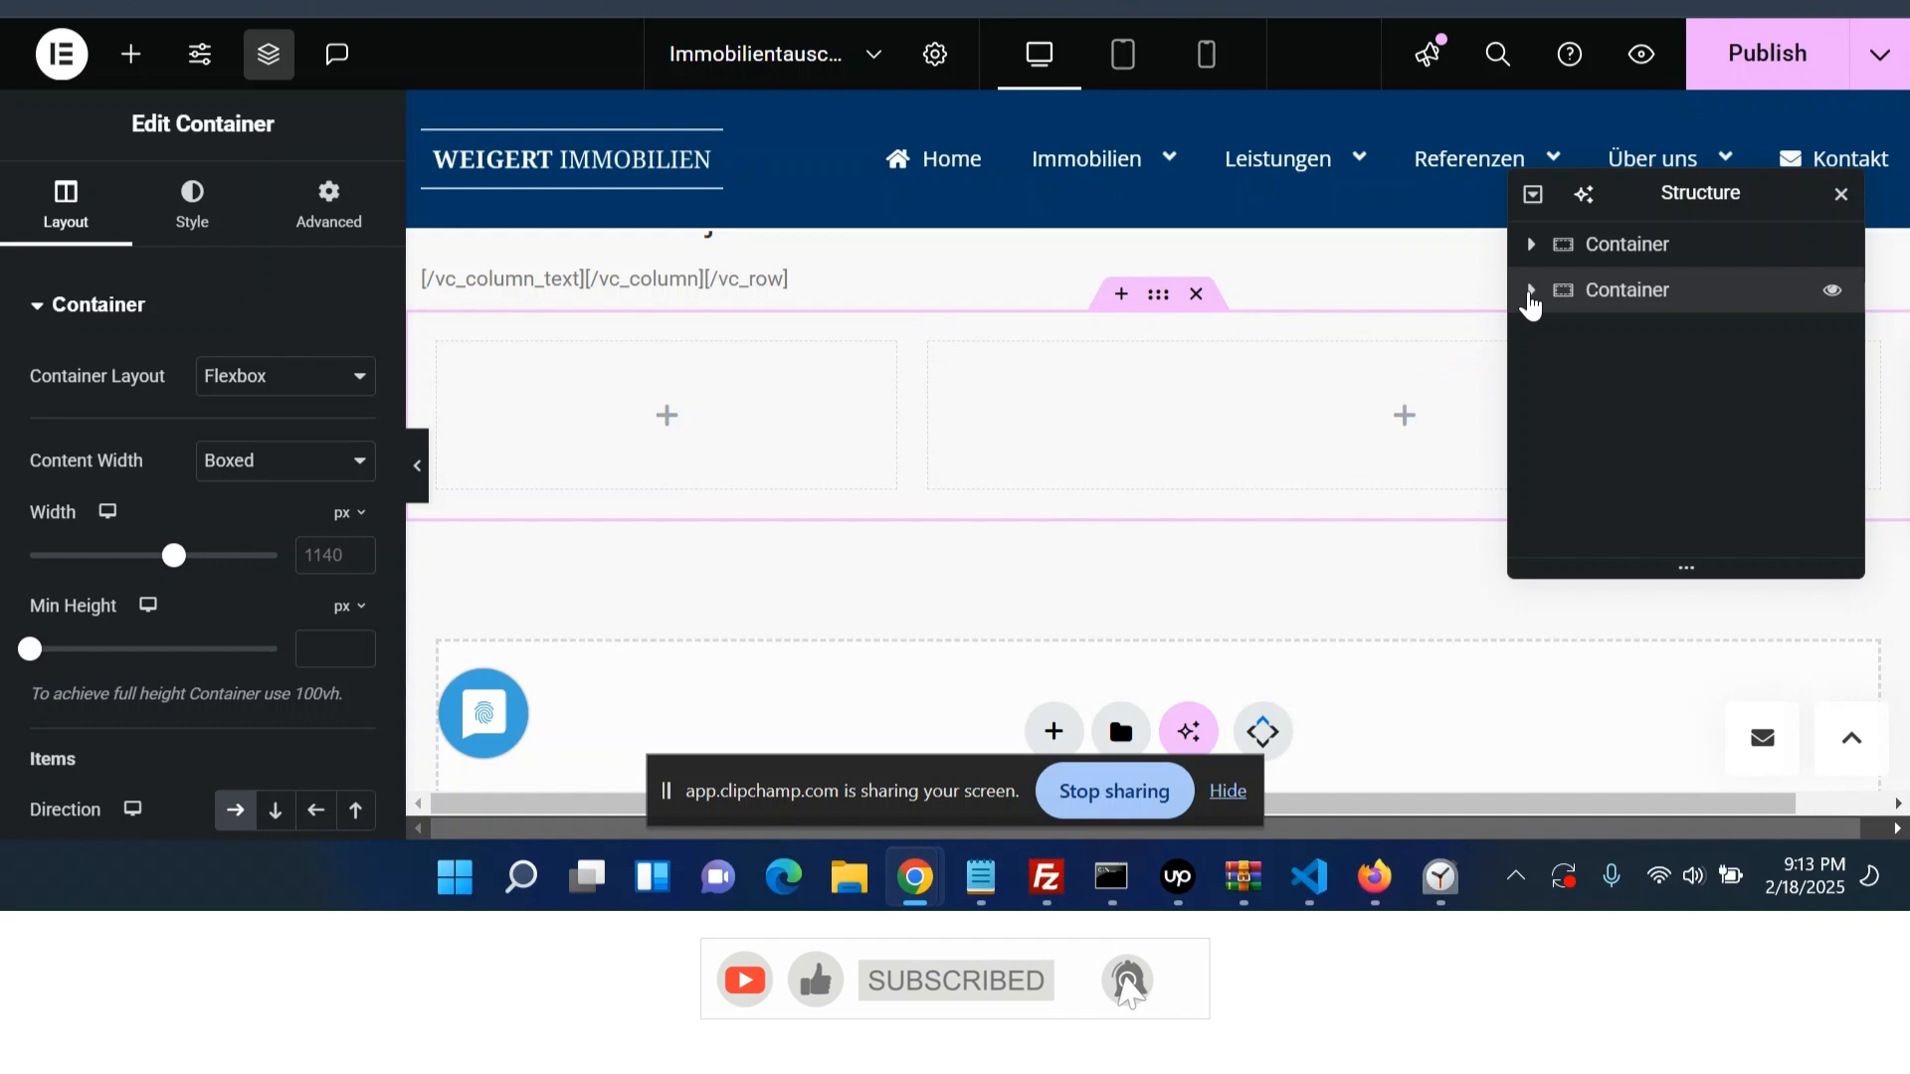
- Expand the new container in the Structure navigator and move the navigator aside
left_click(1578, 388)
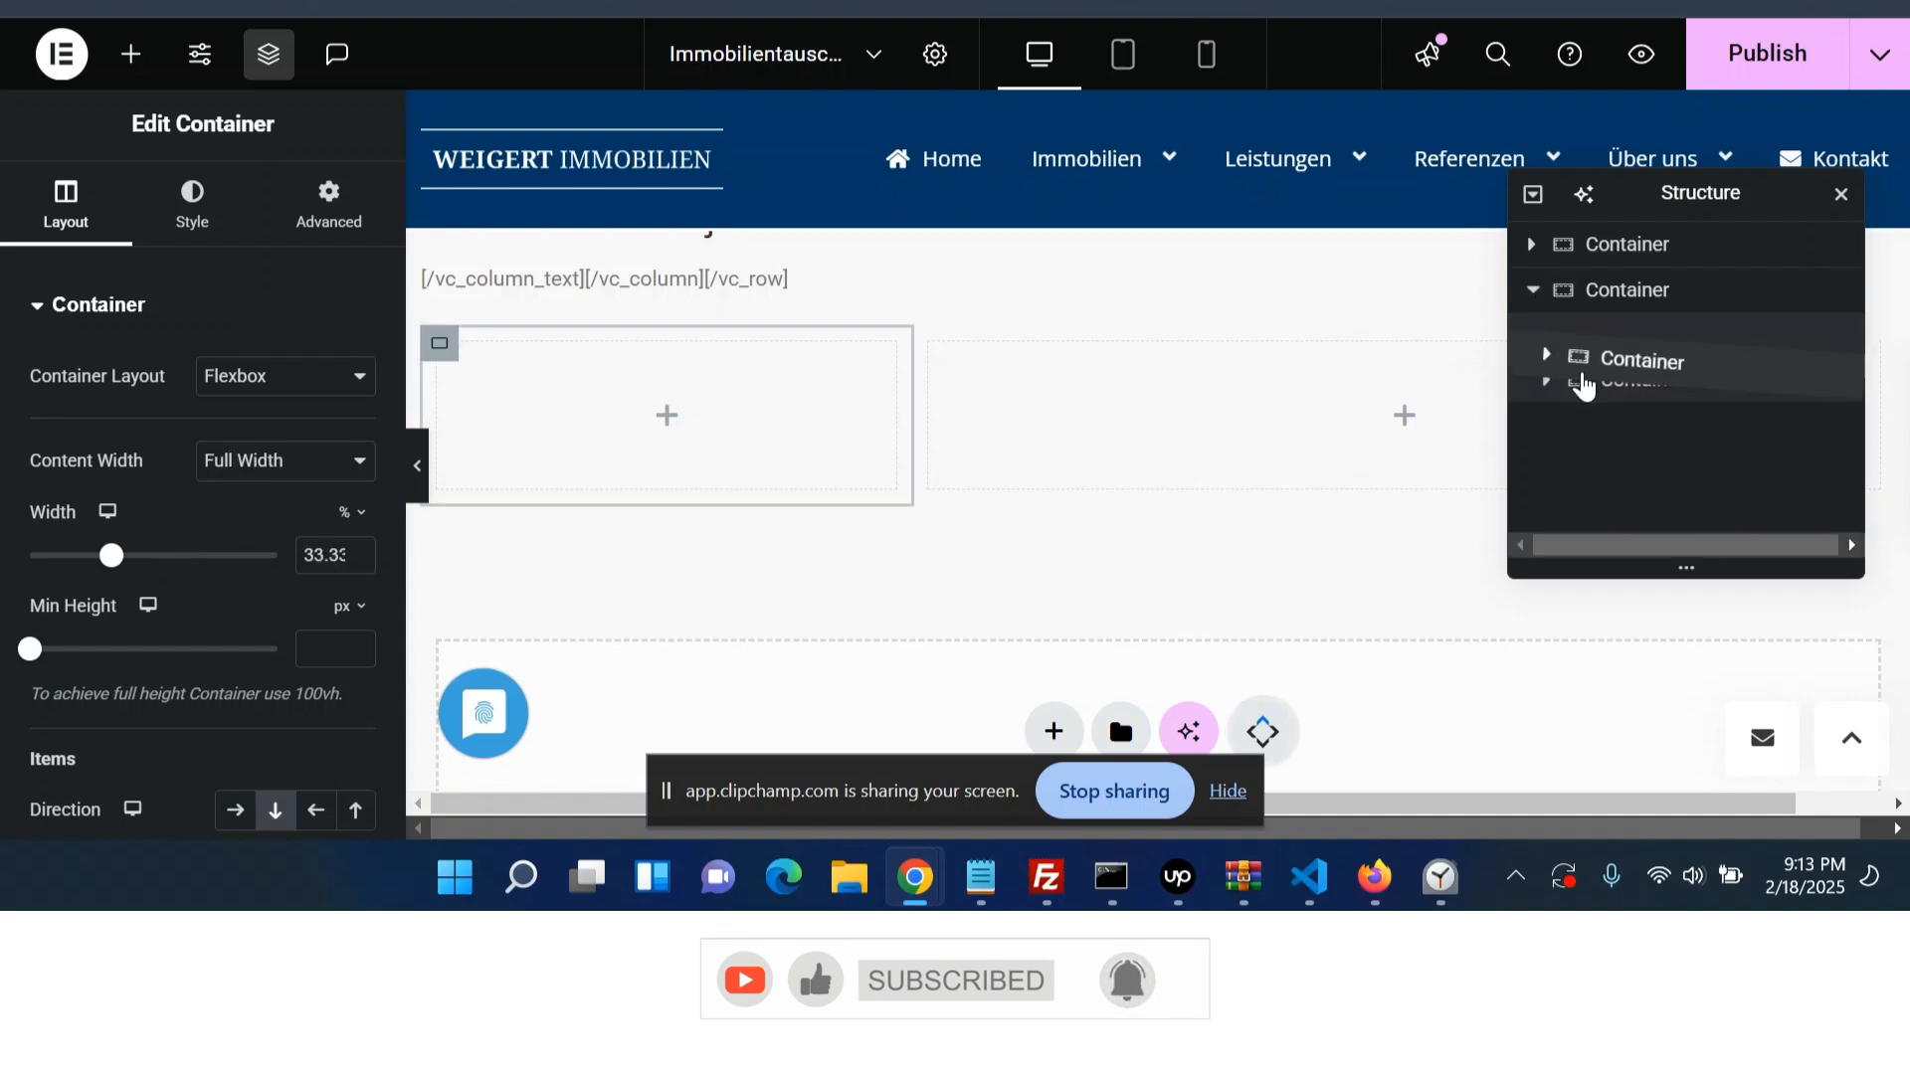
left_click_drag(1578, 393, 1579, 394)
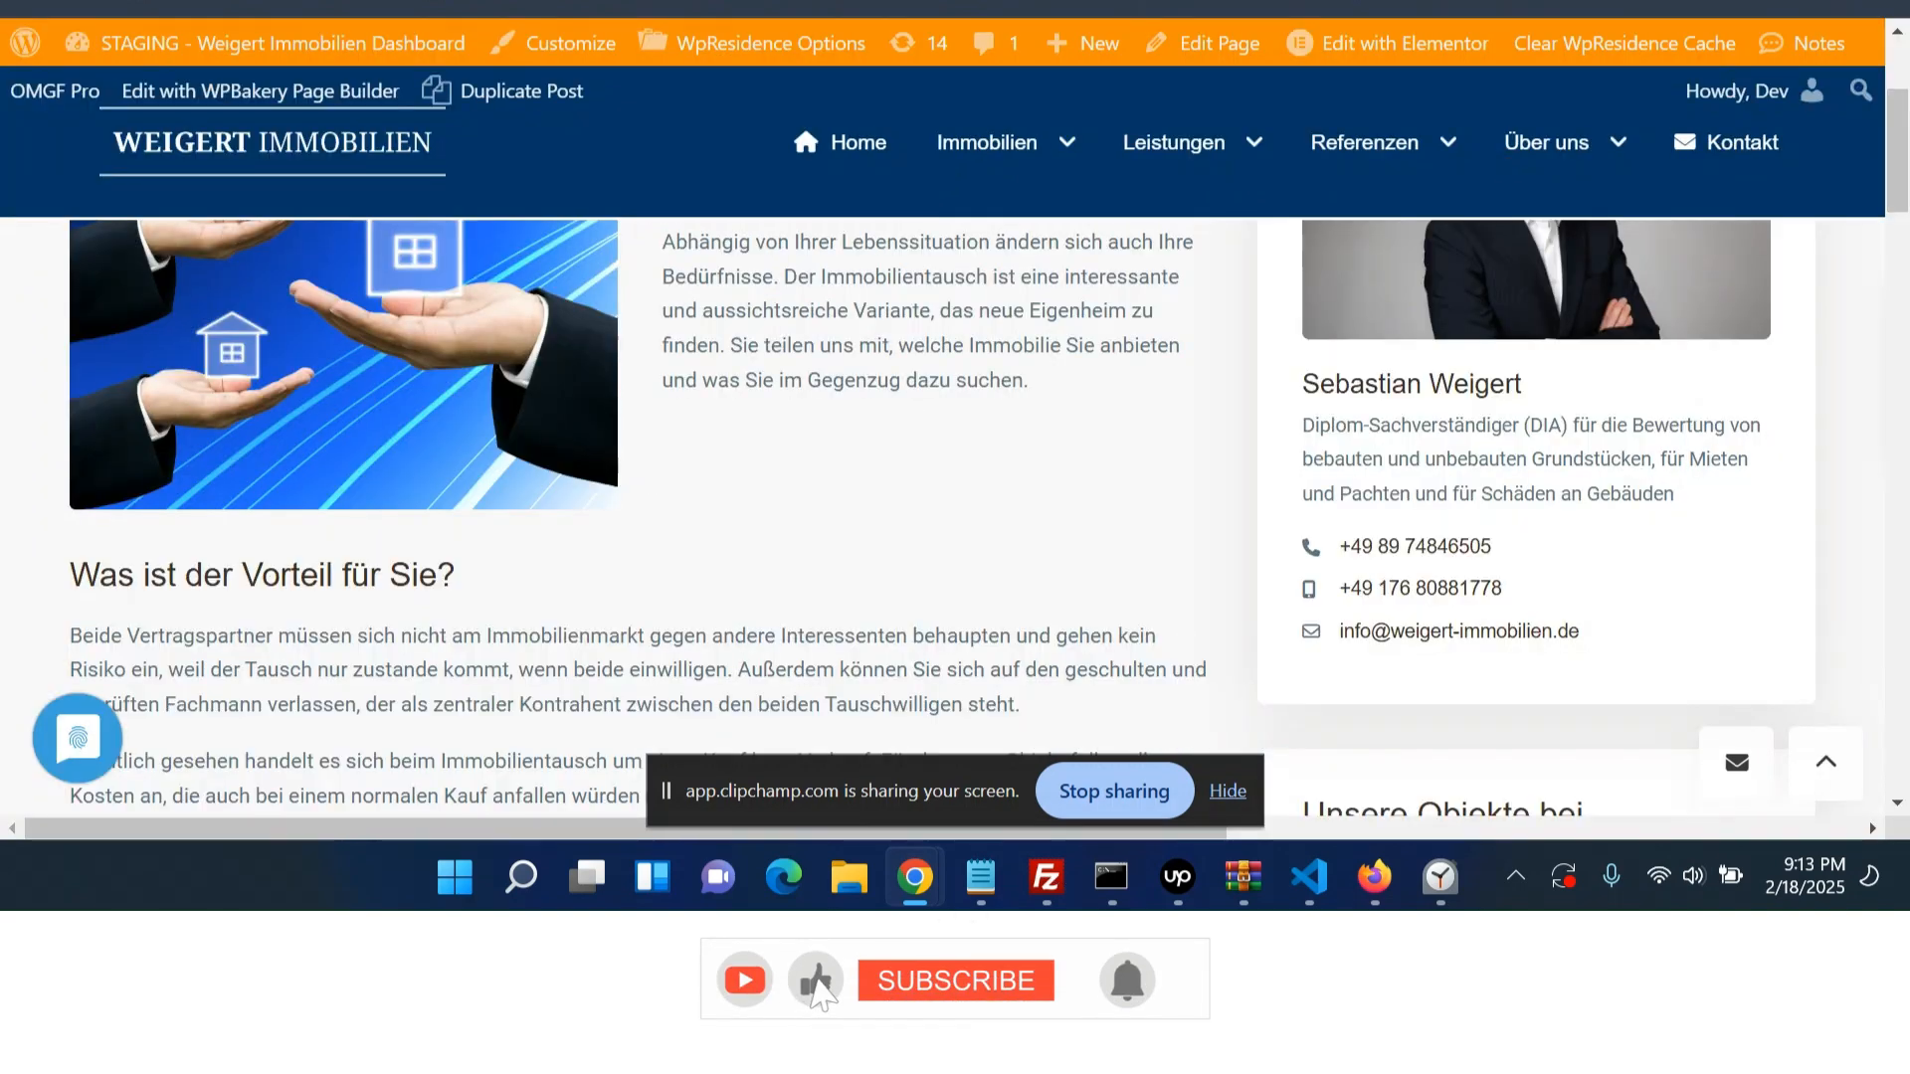
left_click(557, 4)
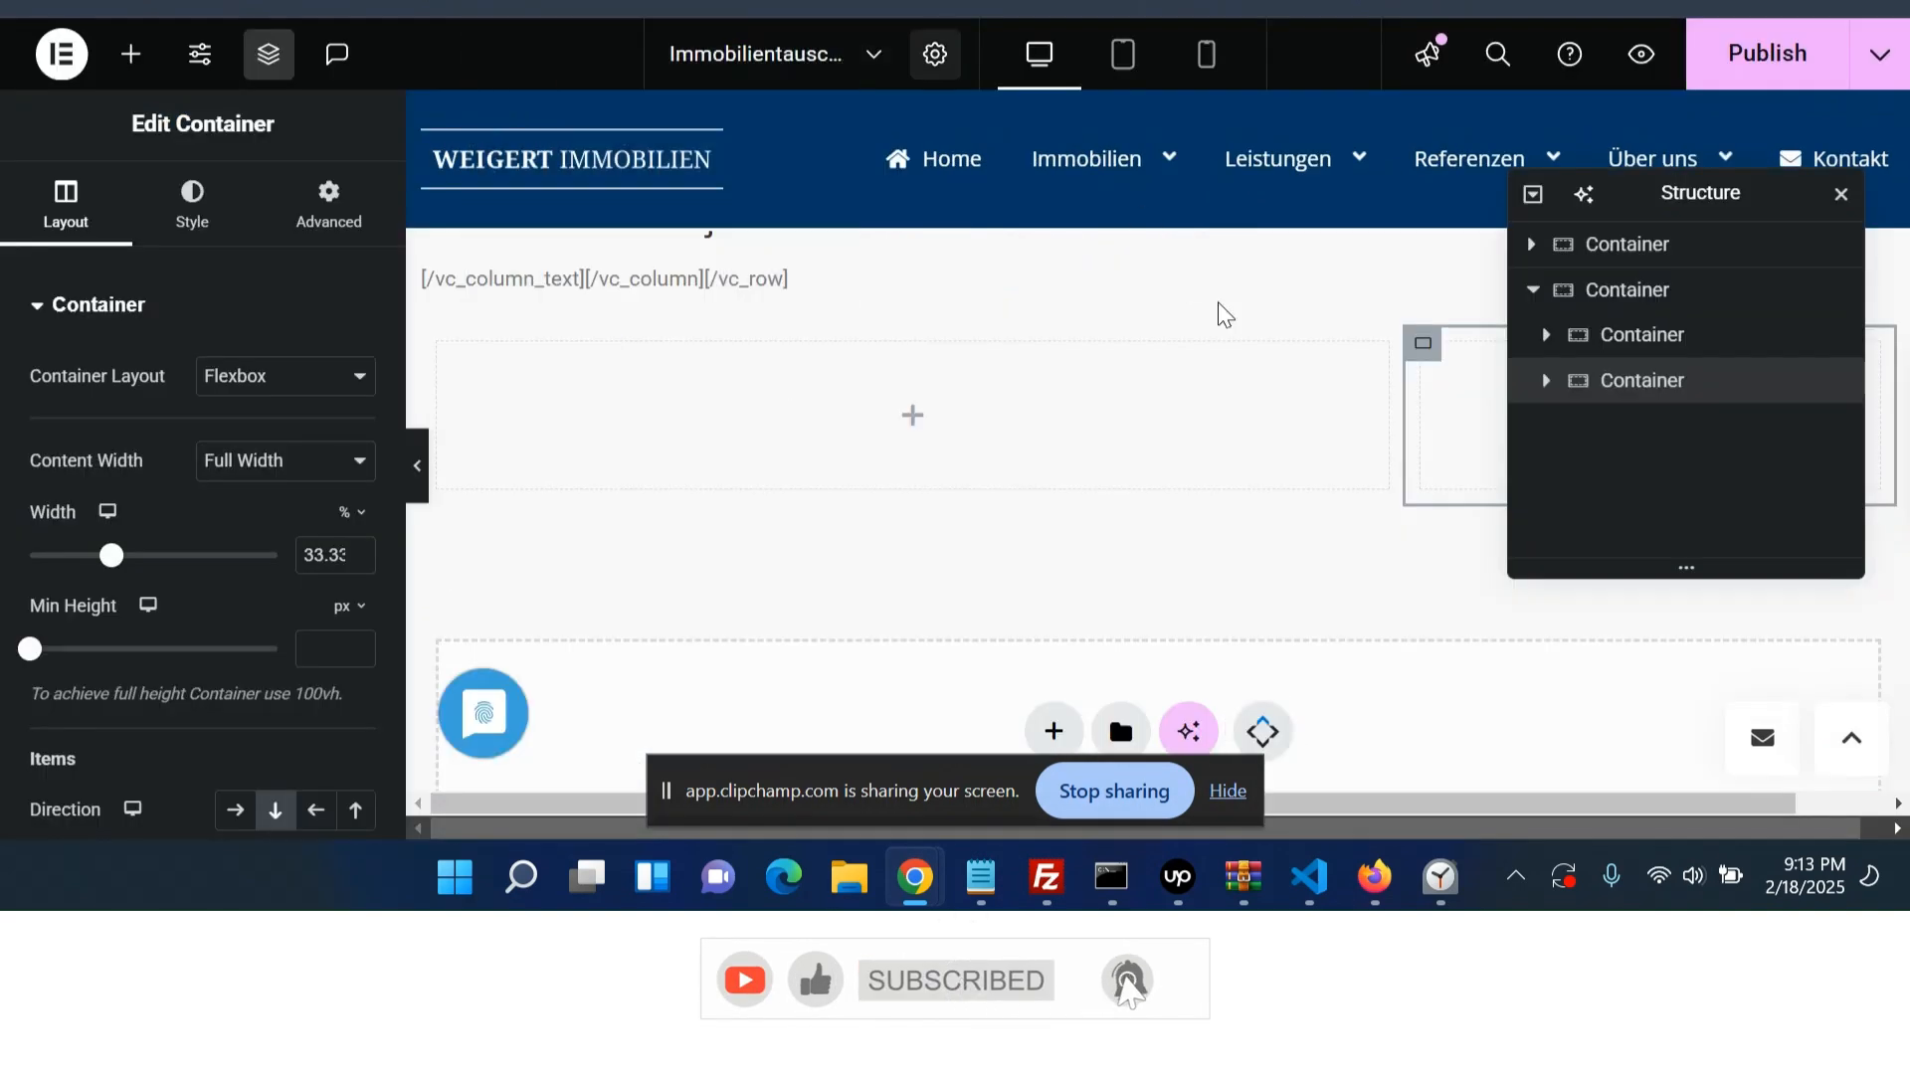
left_click_drag(1681, 194, 1311, 52)
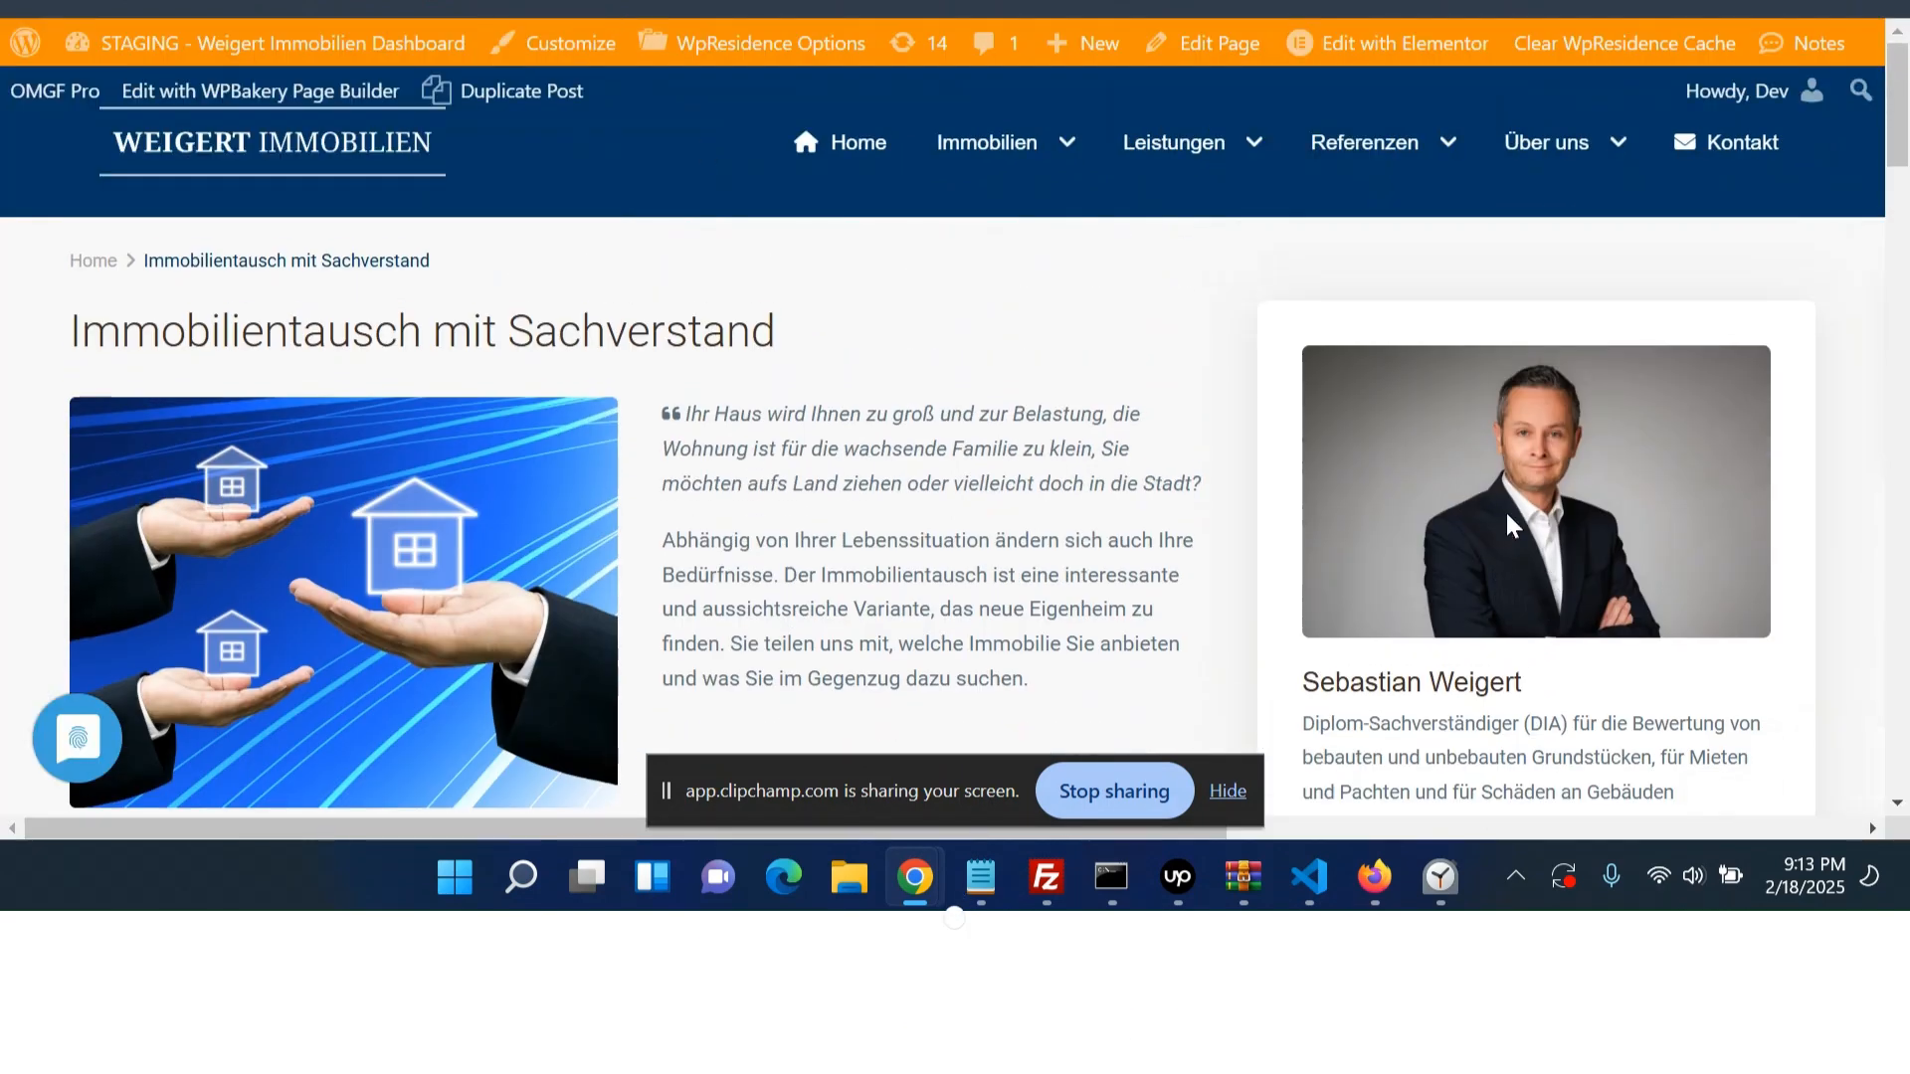
- Examine the live page's sidebar with the agent box for reference
scroll(1512, 525, "down", 15)
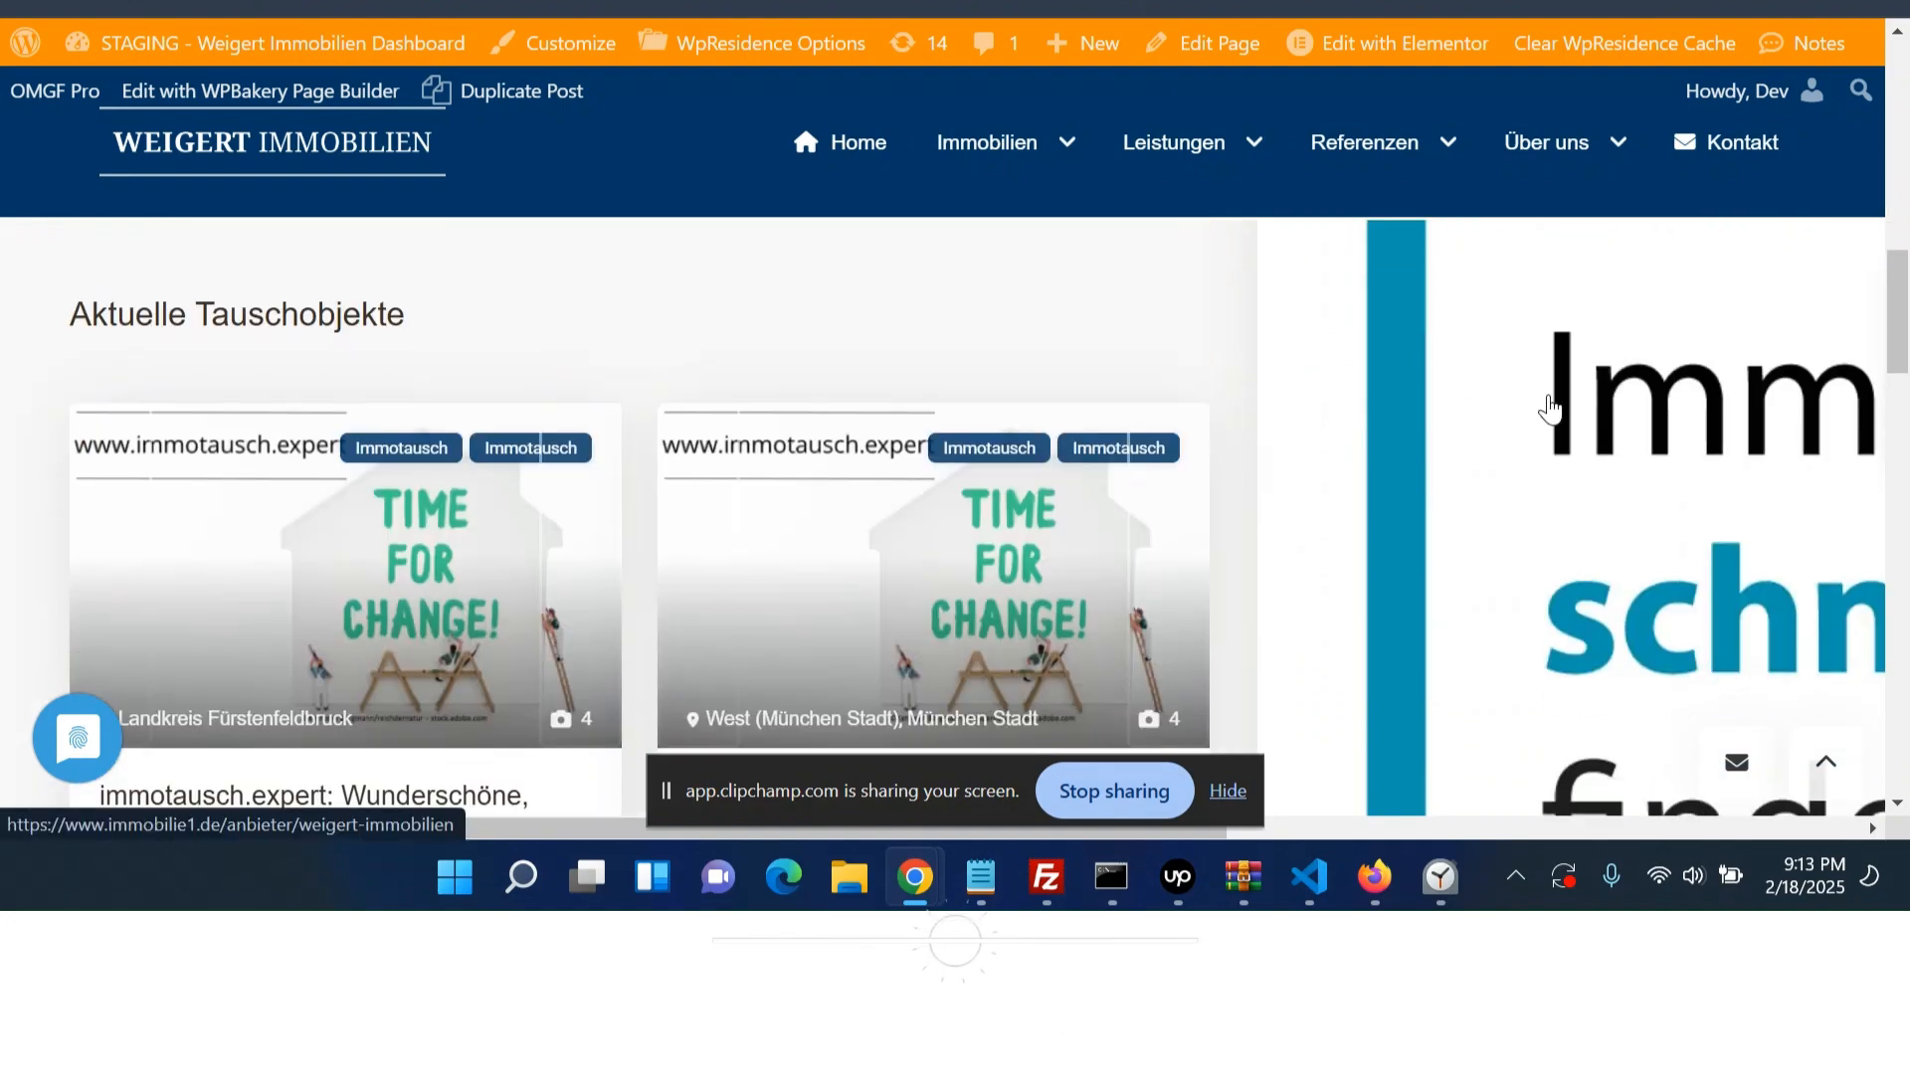
scroll(1550, 388, "down", 5)
triple_click(1569, 370)
key("ctrl+c")
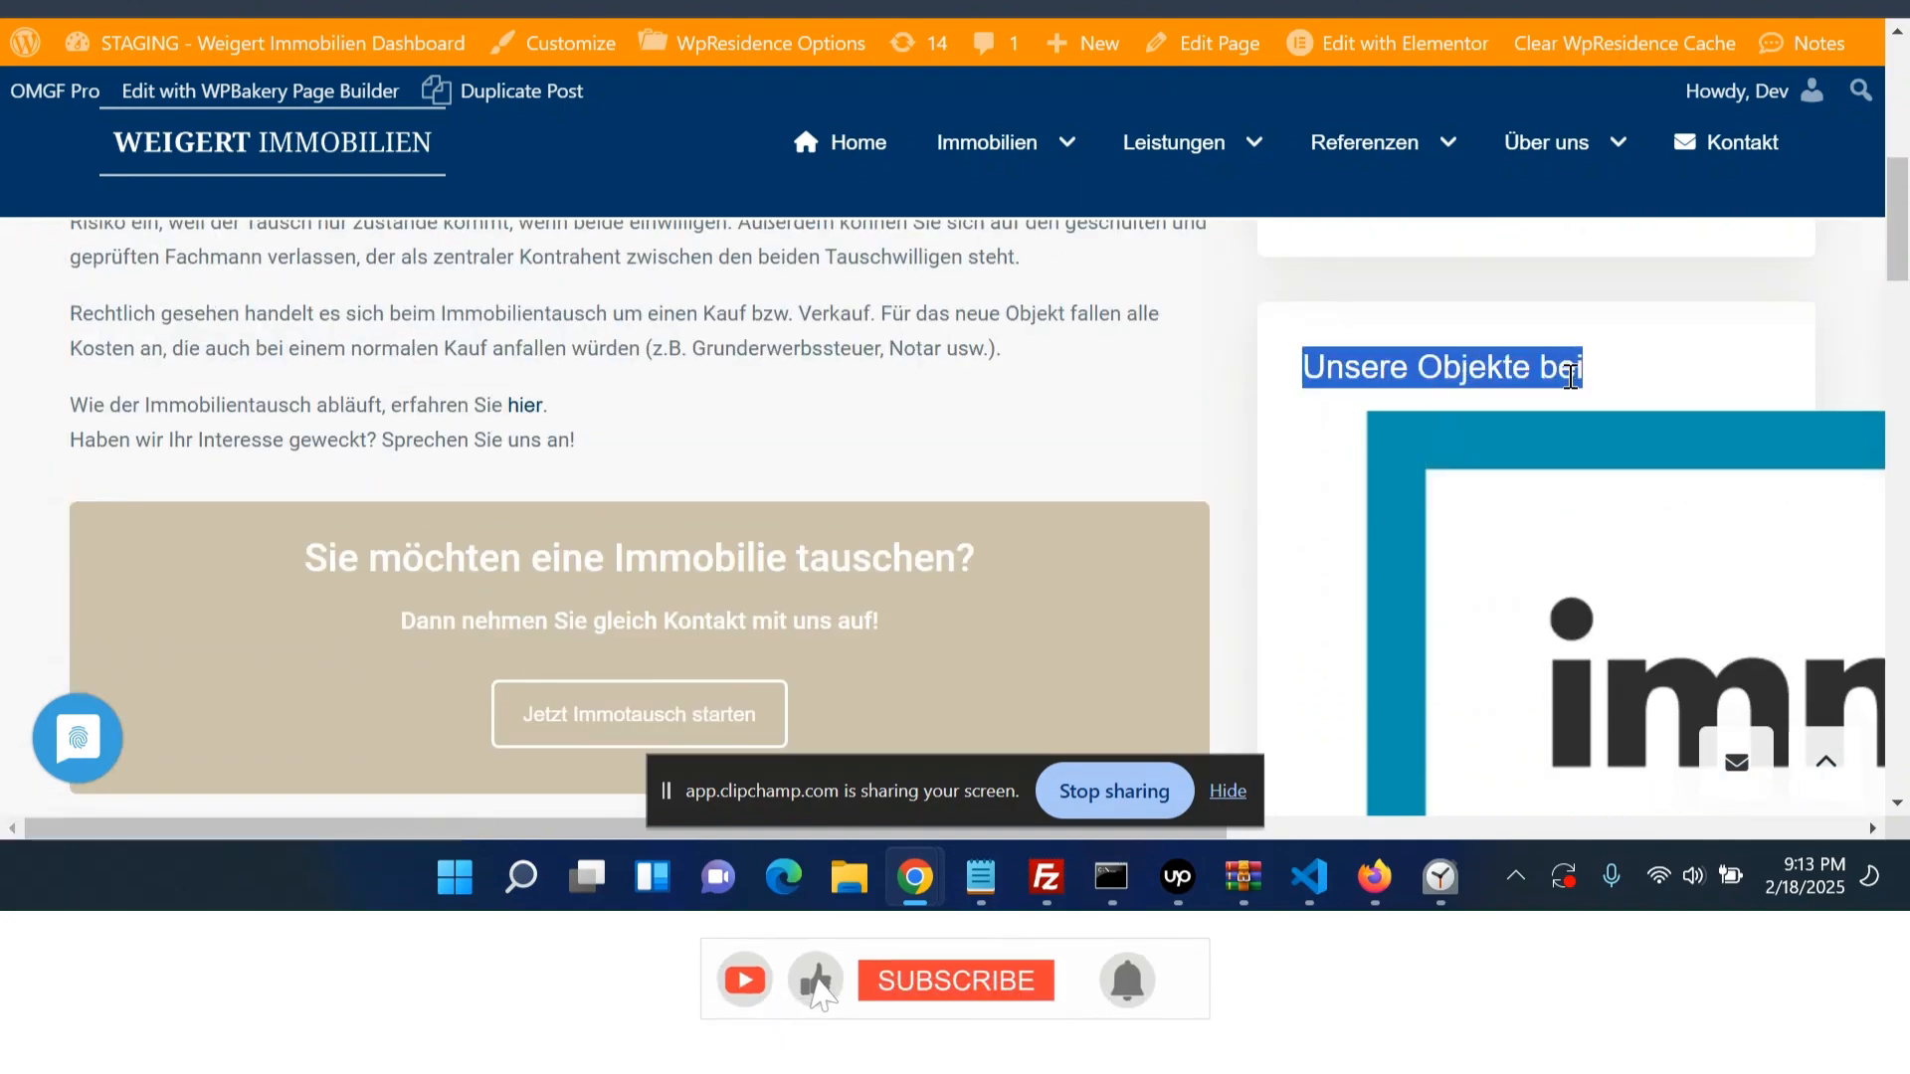
scroll(1565, 388, "down", 10)
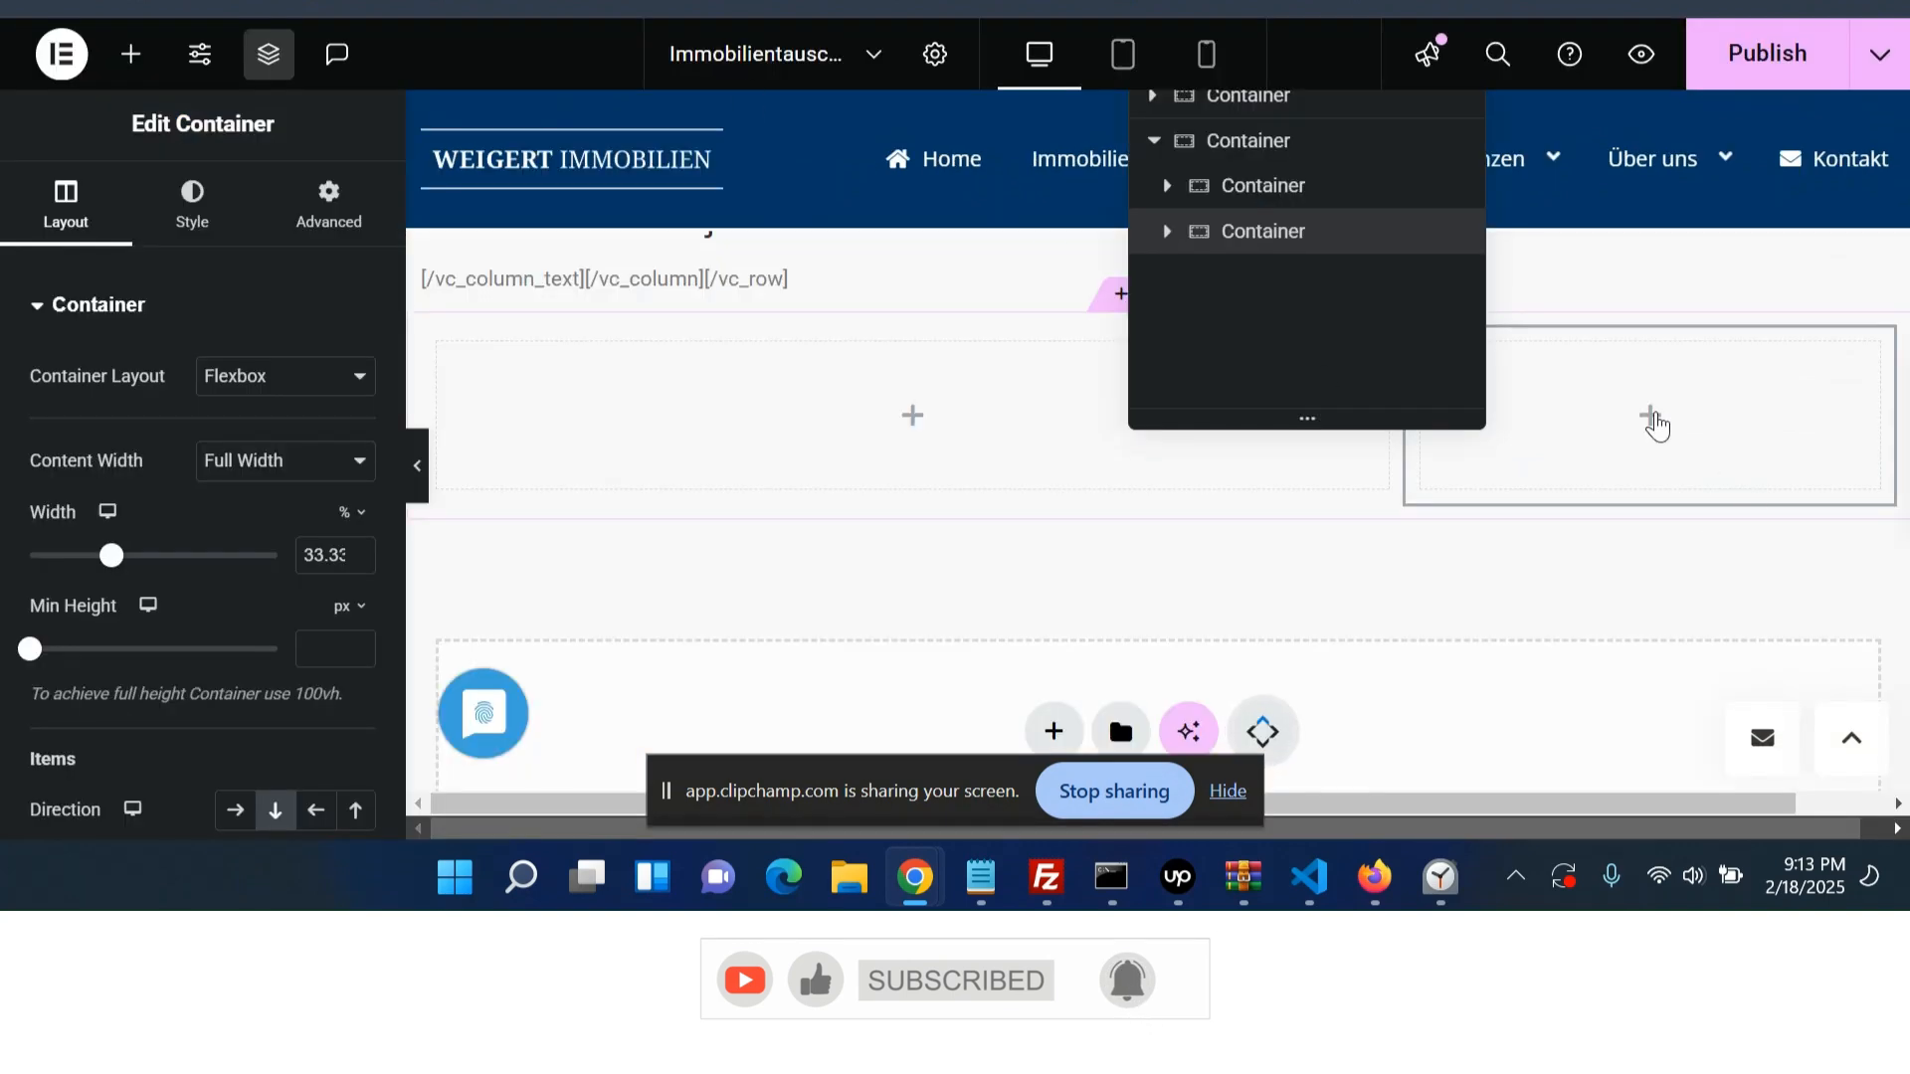
- Add a Featured Agent widget to the right column and select the featured agent
left_click(1655, 425)
left_click(297, 265)
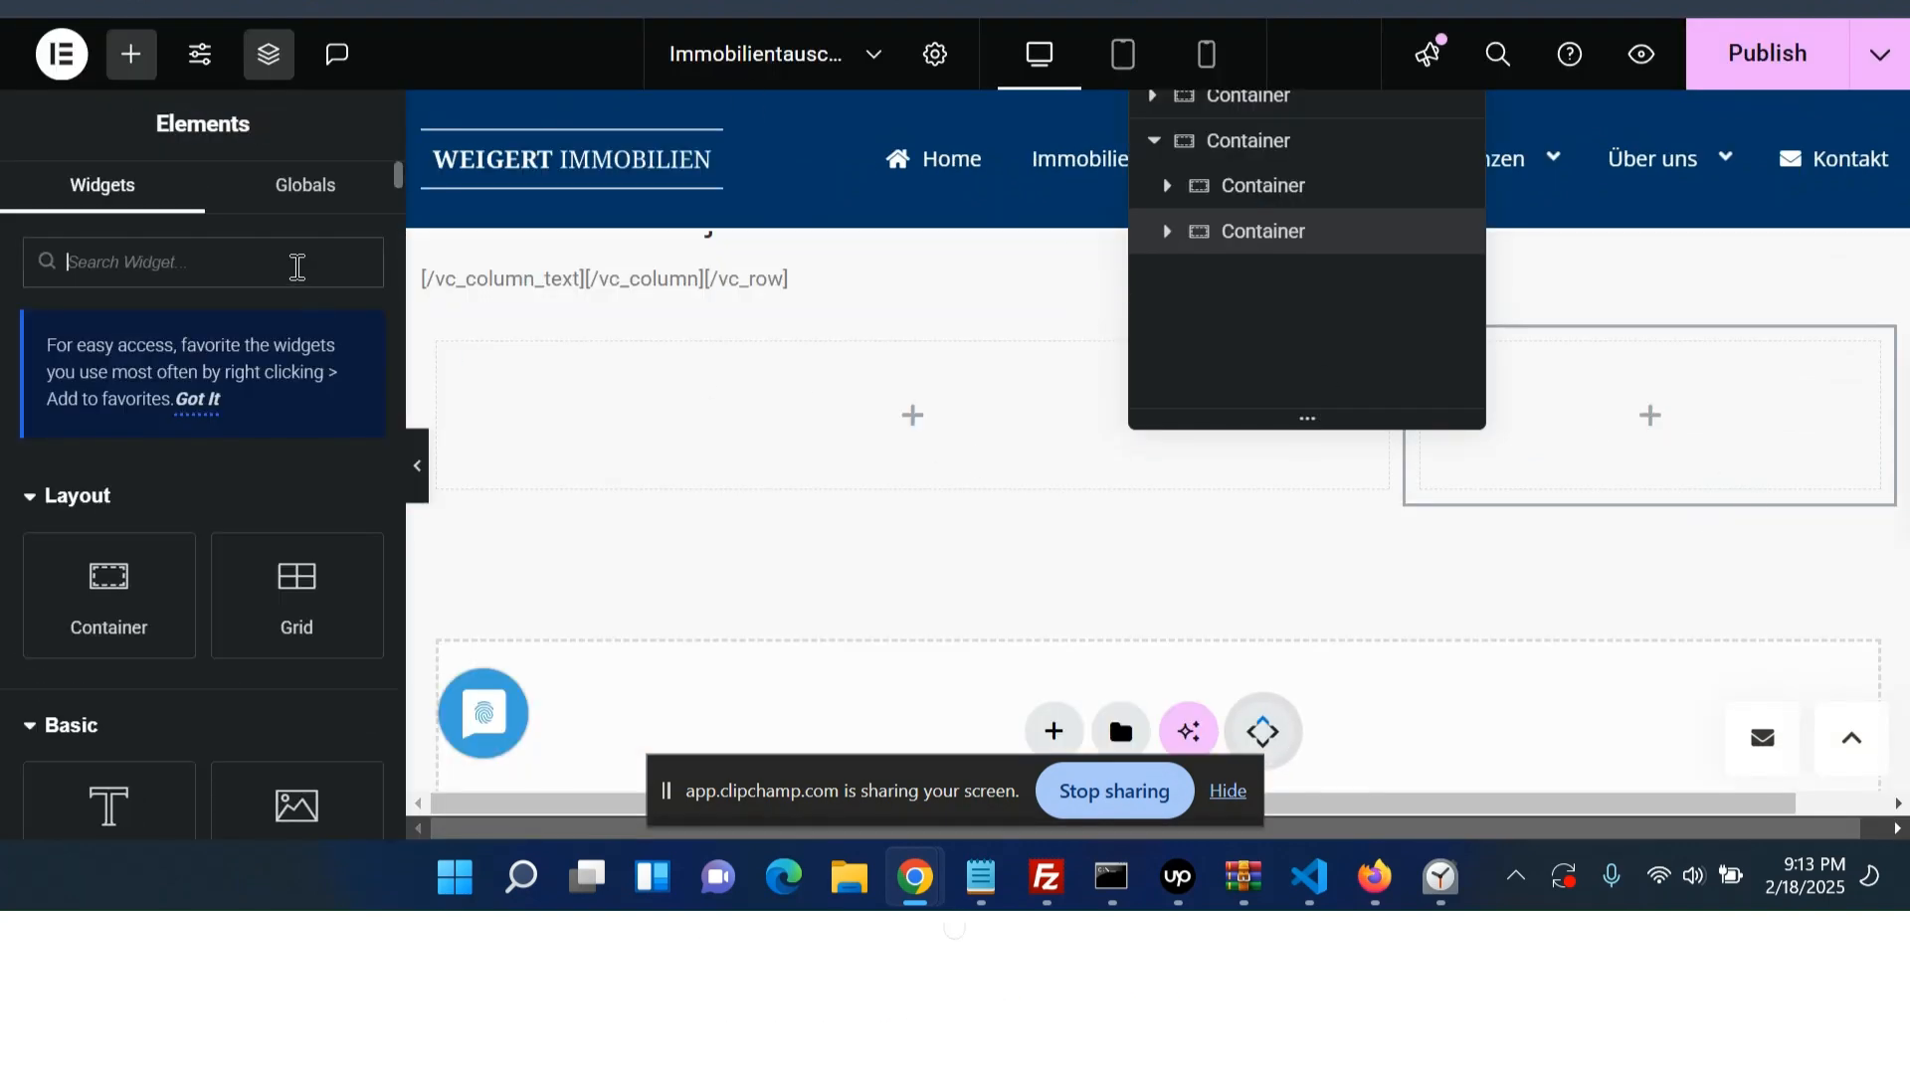
type("agent")
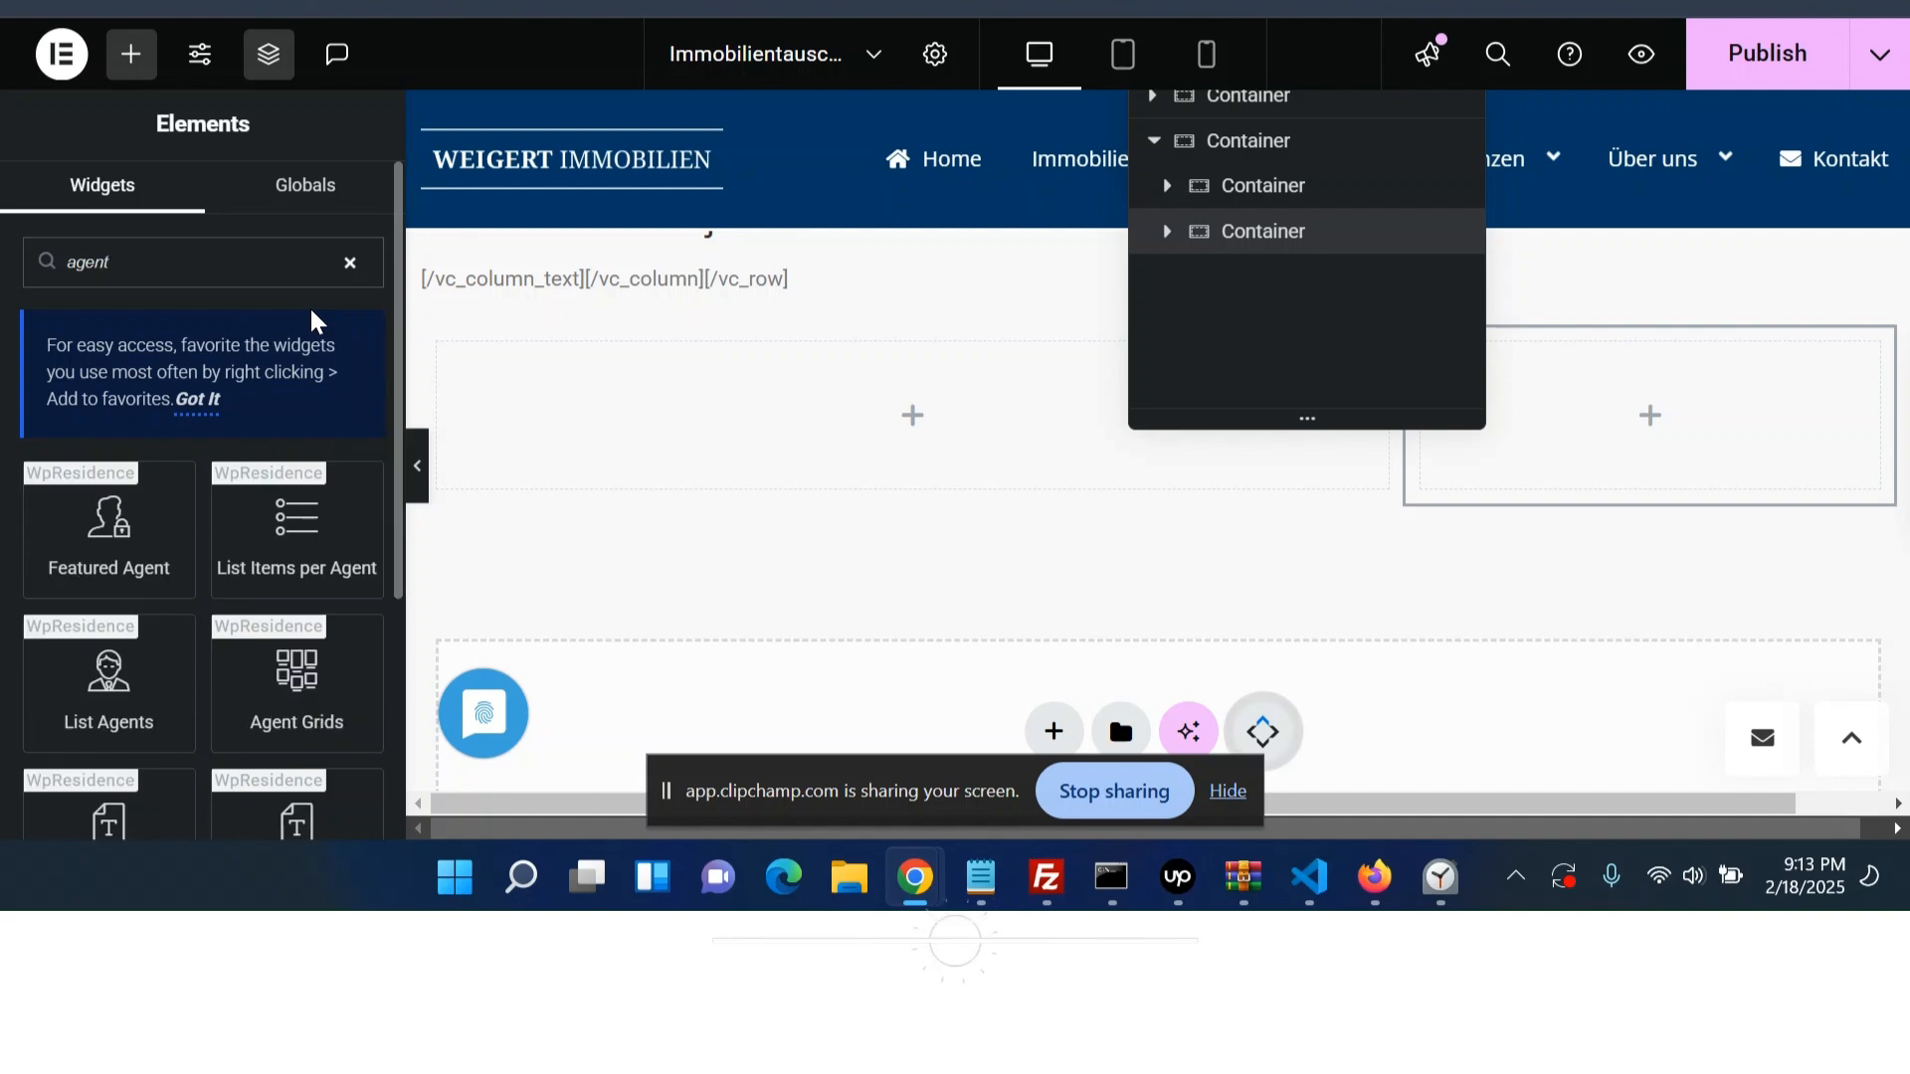
left_click(125, 498)
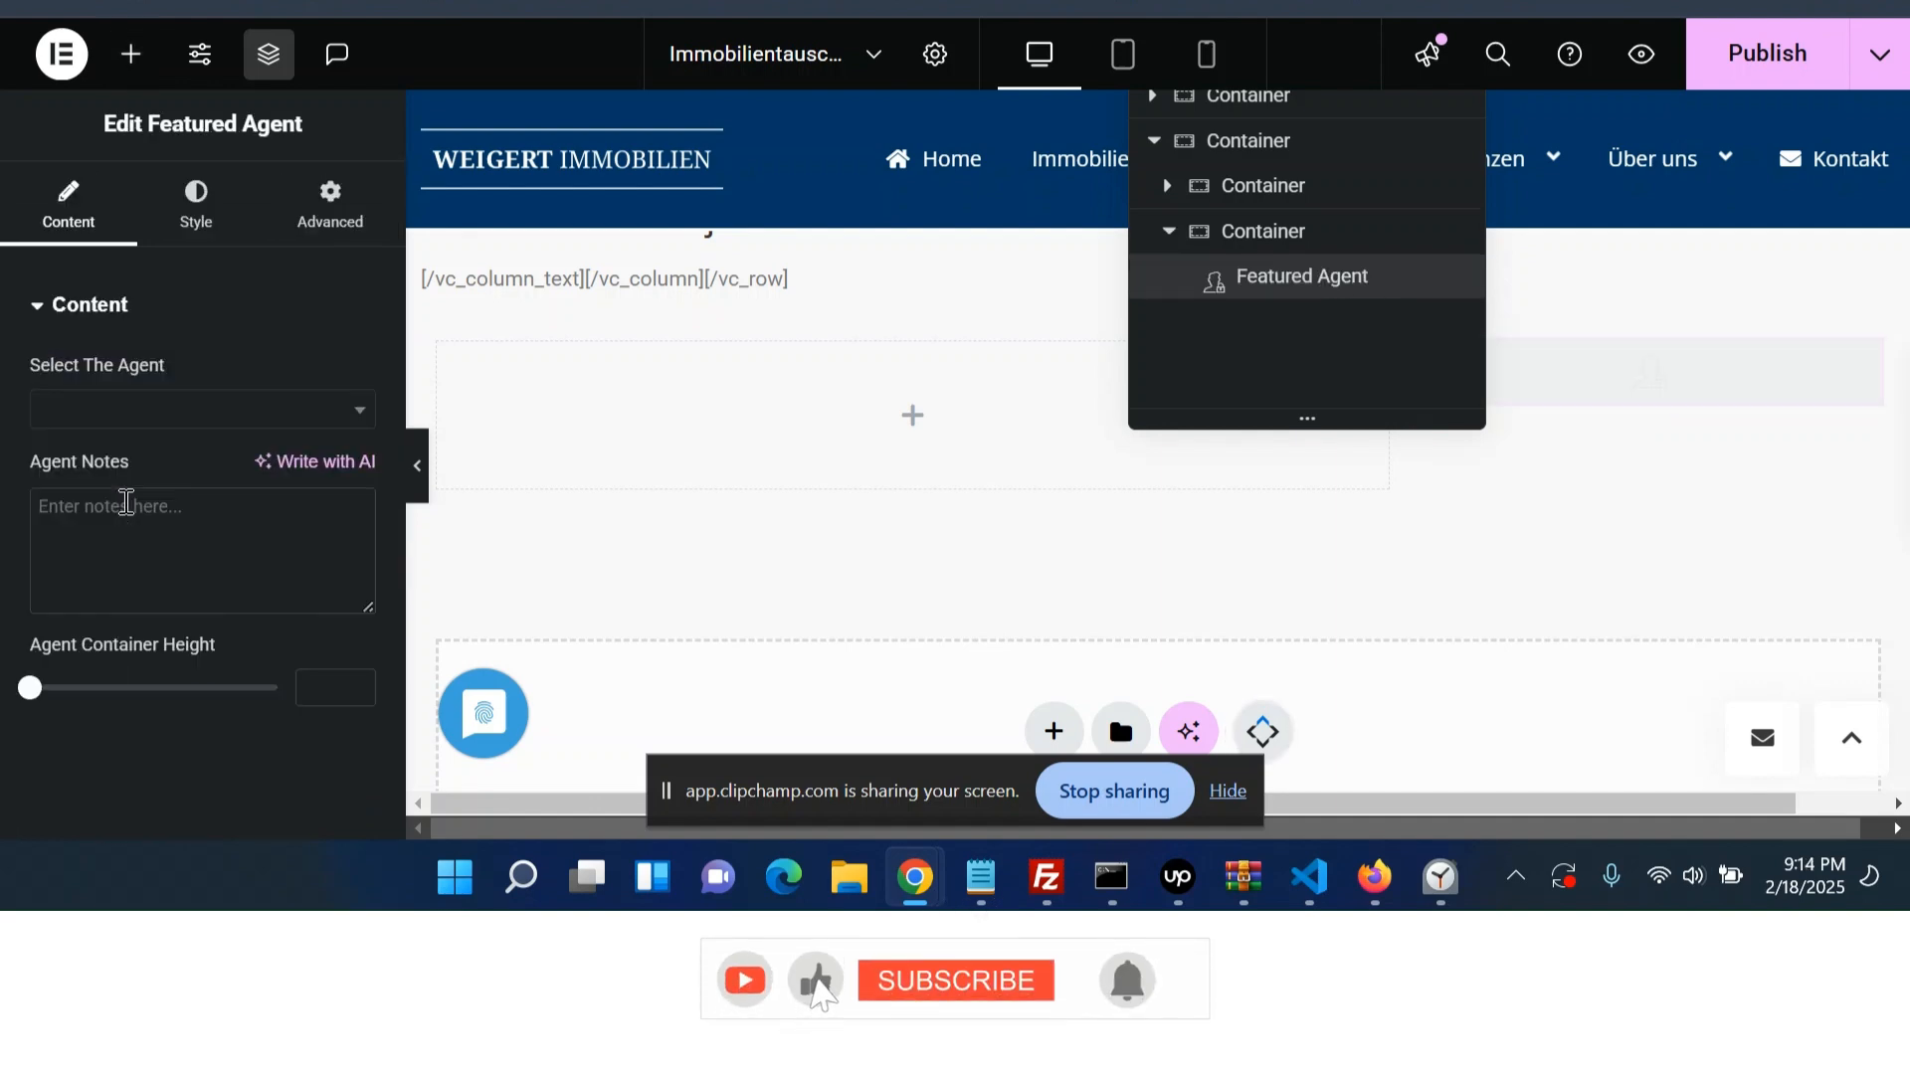
left_click(198, 410)
left_click(158, 635)
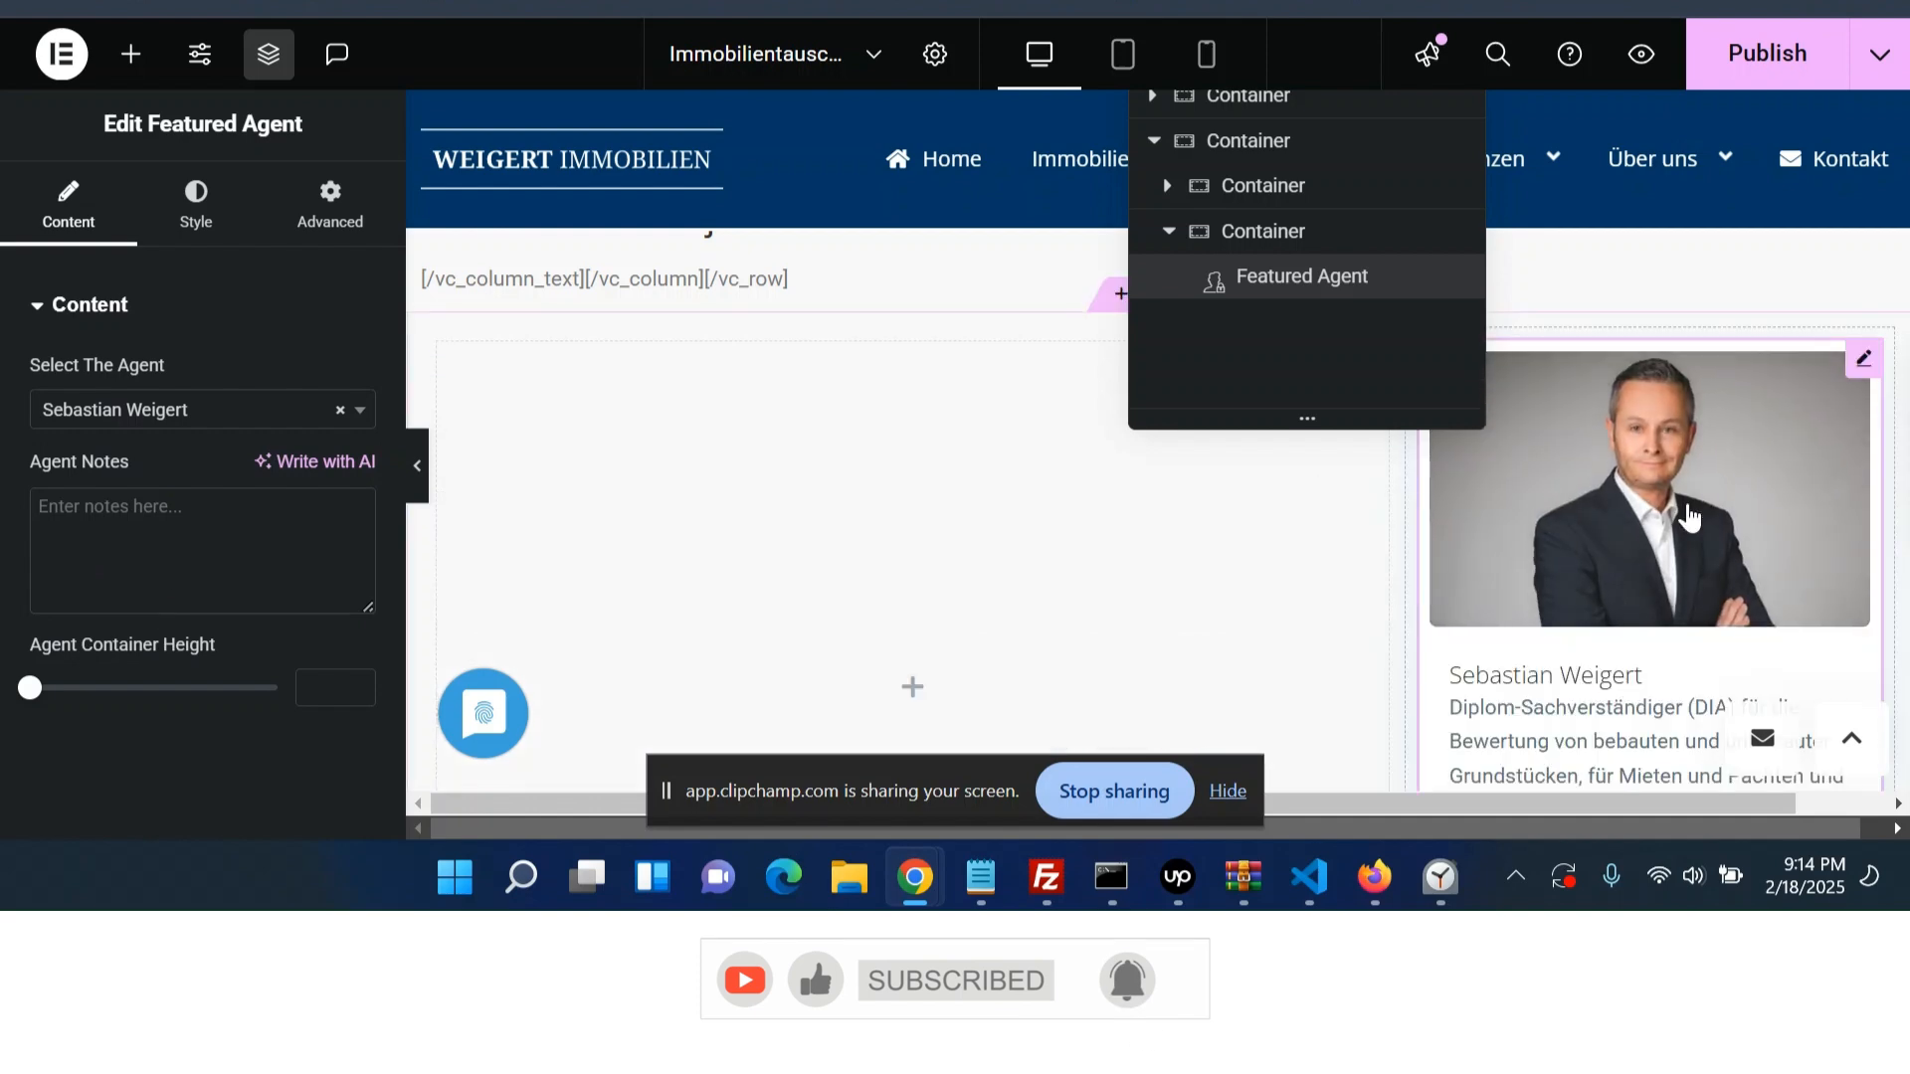
scroll(1703, 480, "down", 3)
scroll(1704, 479, "up", 2)
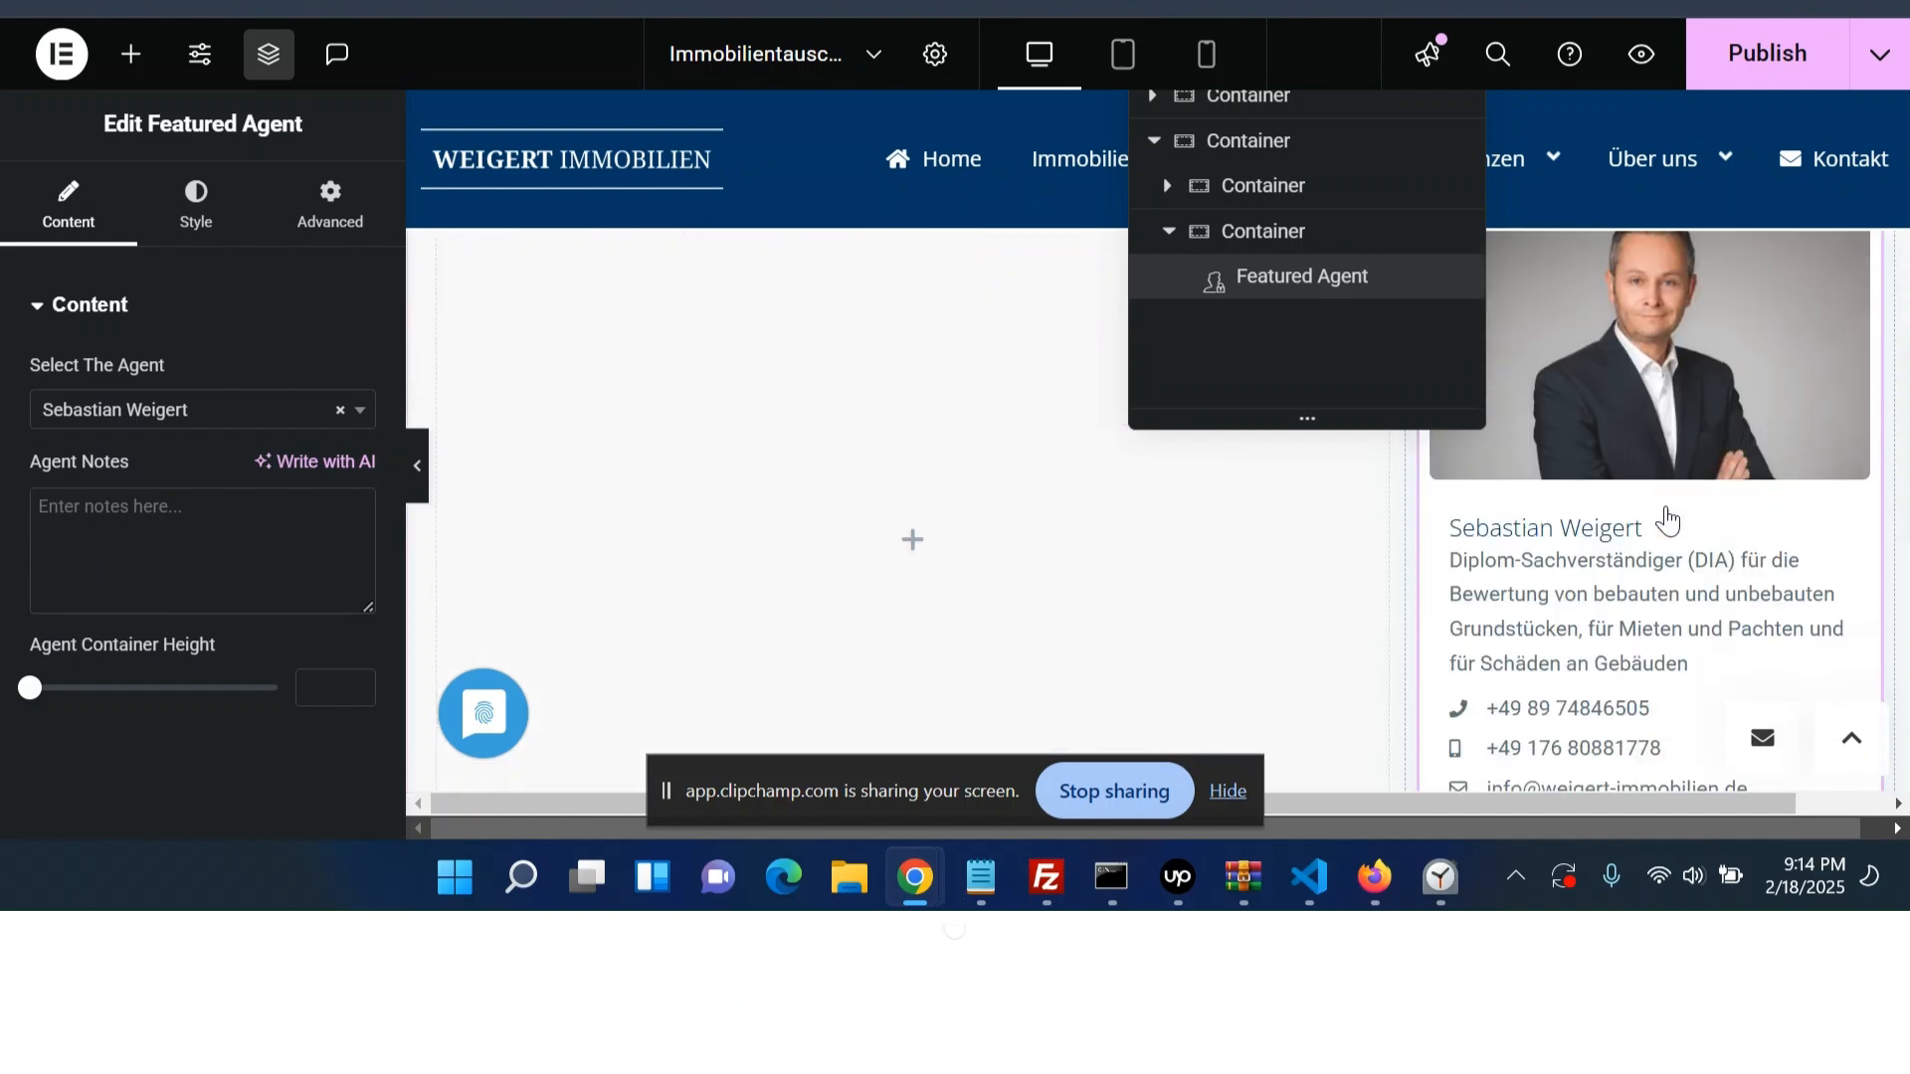
- Add a Heading widget below the featured agent in the right column with the title "Unsere Objekte bei" and tag H3
scroll(1667, 545, "up", 2)
scroll(1667, 545, "down", 4)
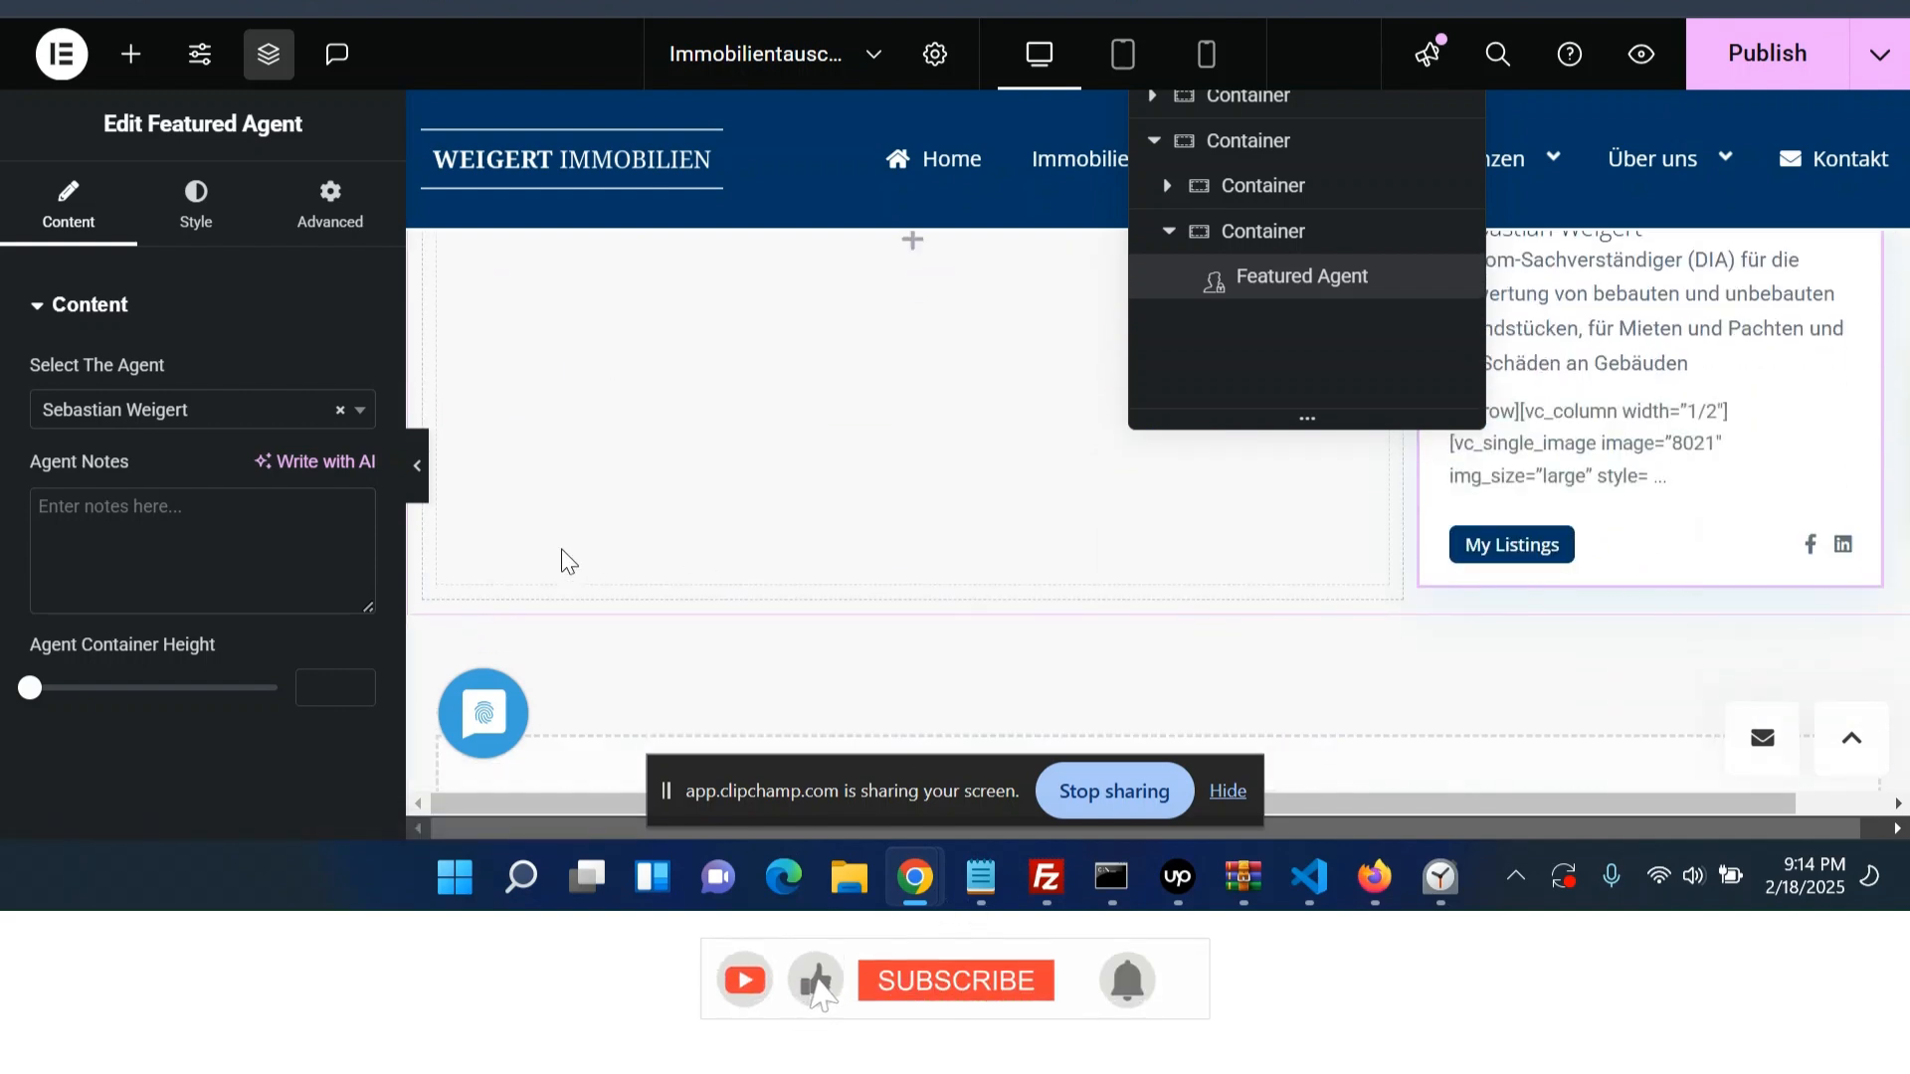
left_click(135, 62)
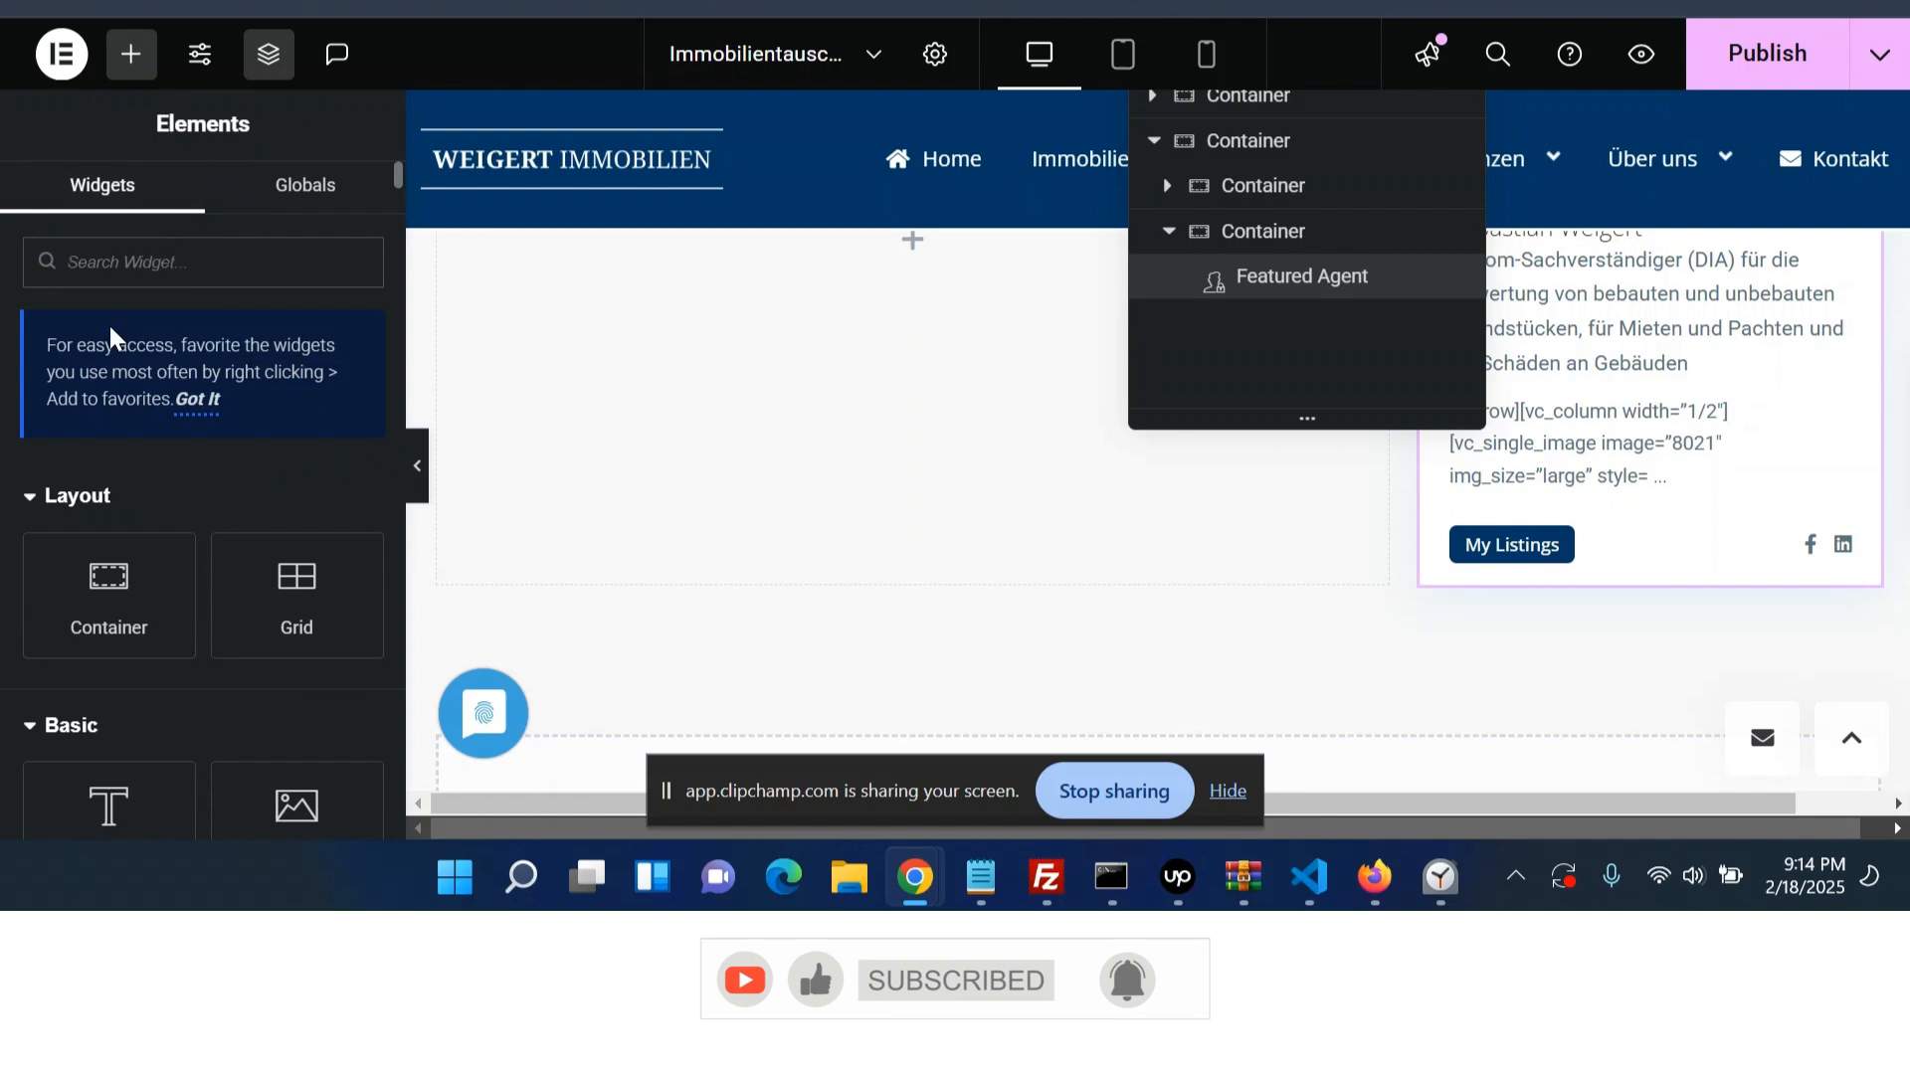
left_click(114, 687)
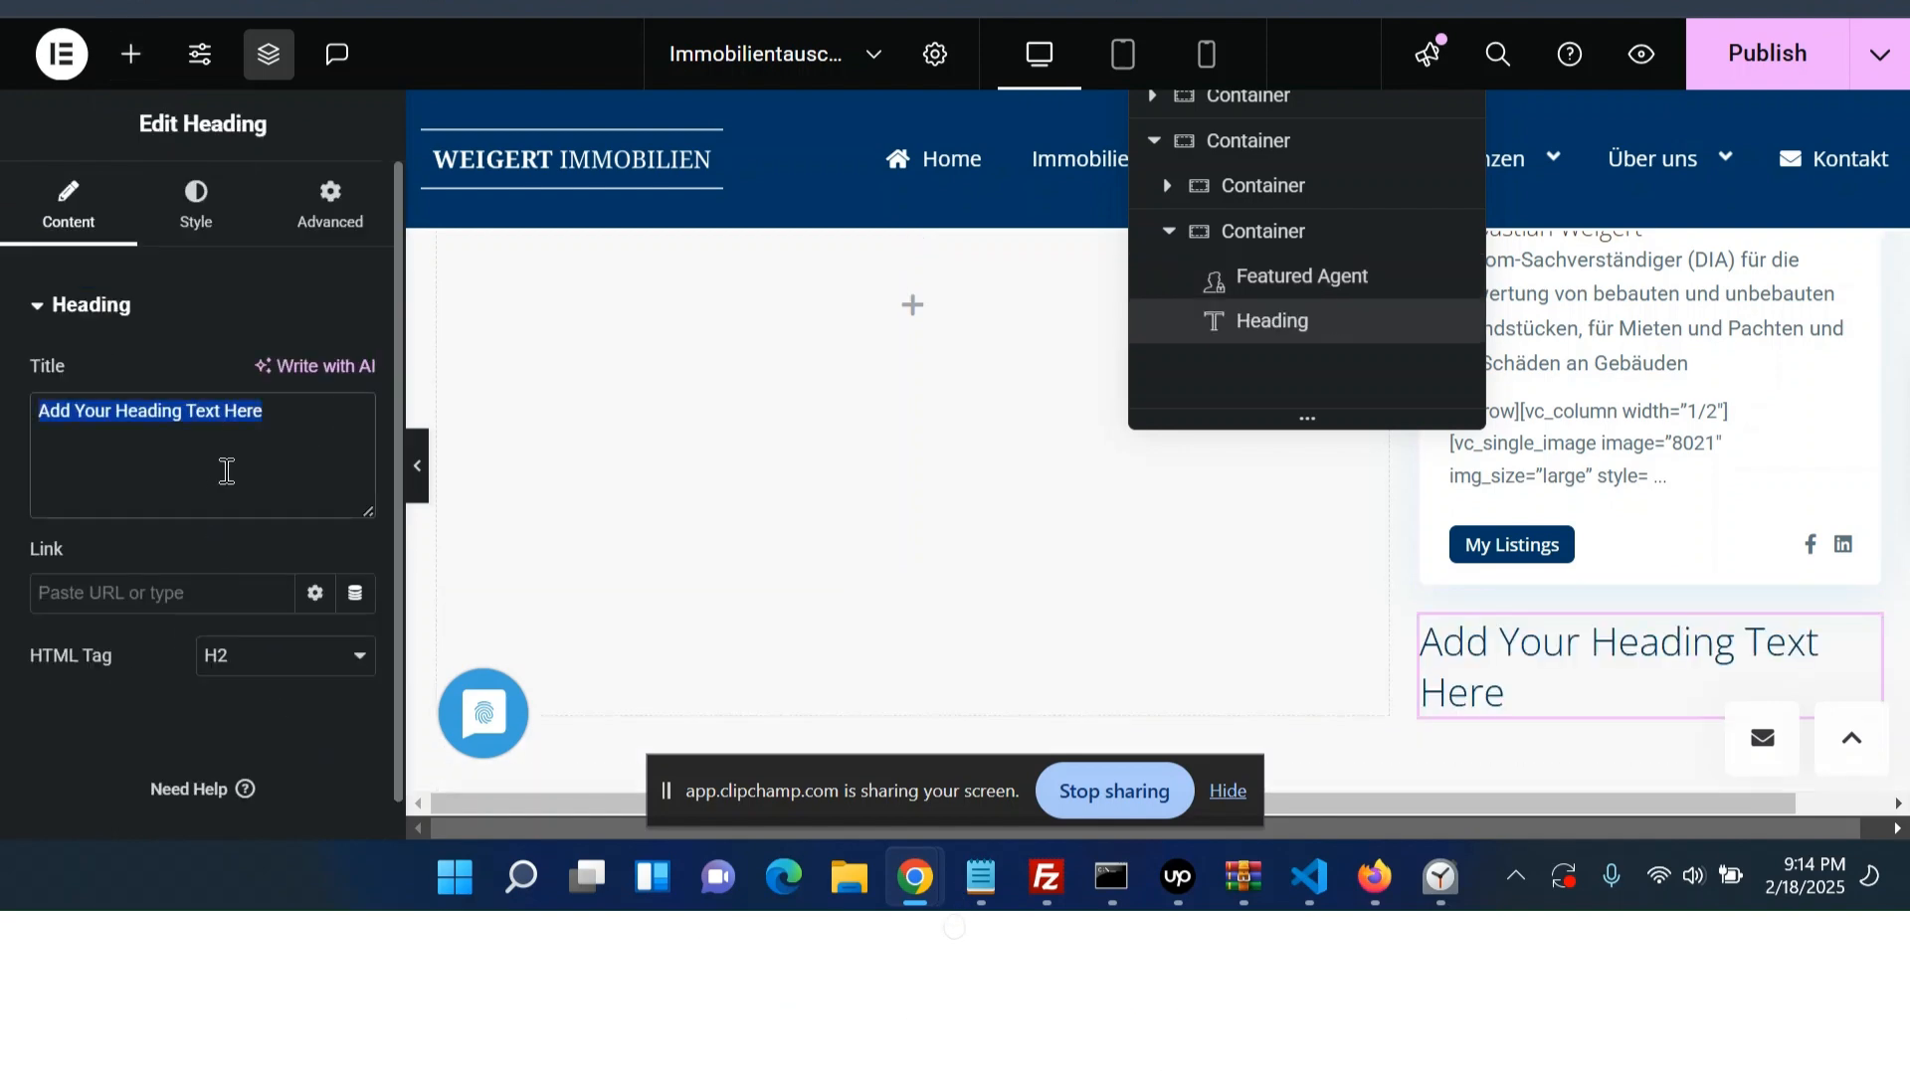
key("ctrl+v")
left_click(202, 674)
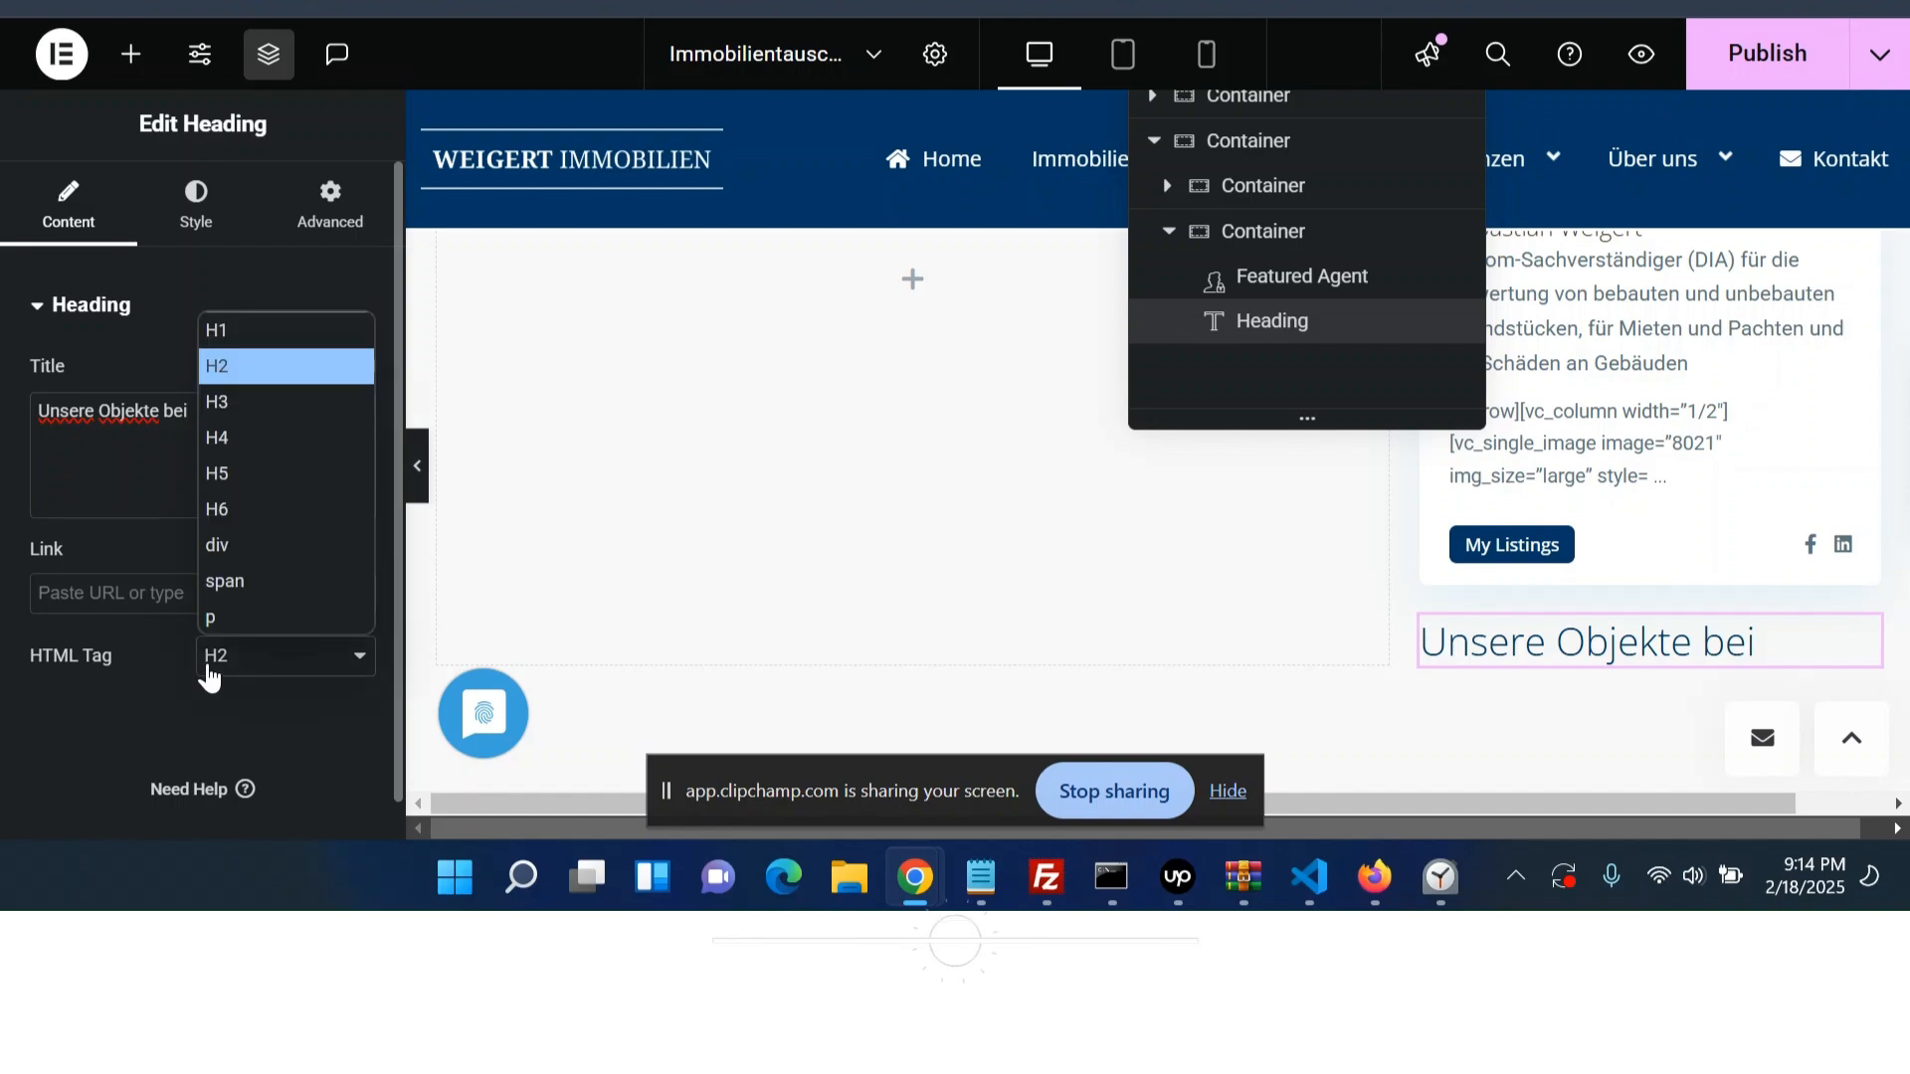
left_click(253, 402)
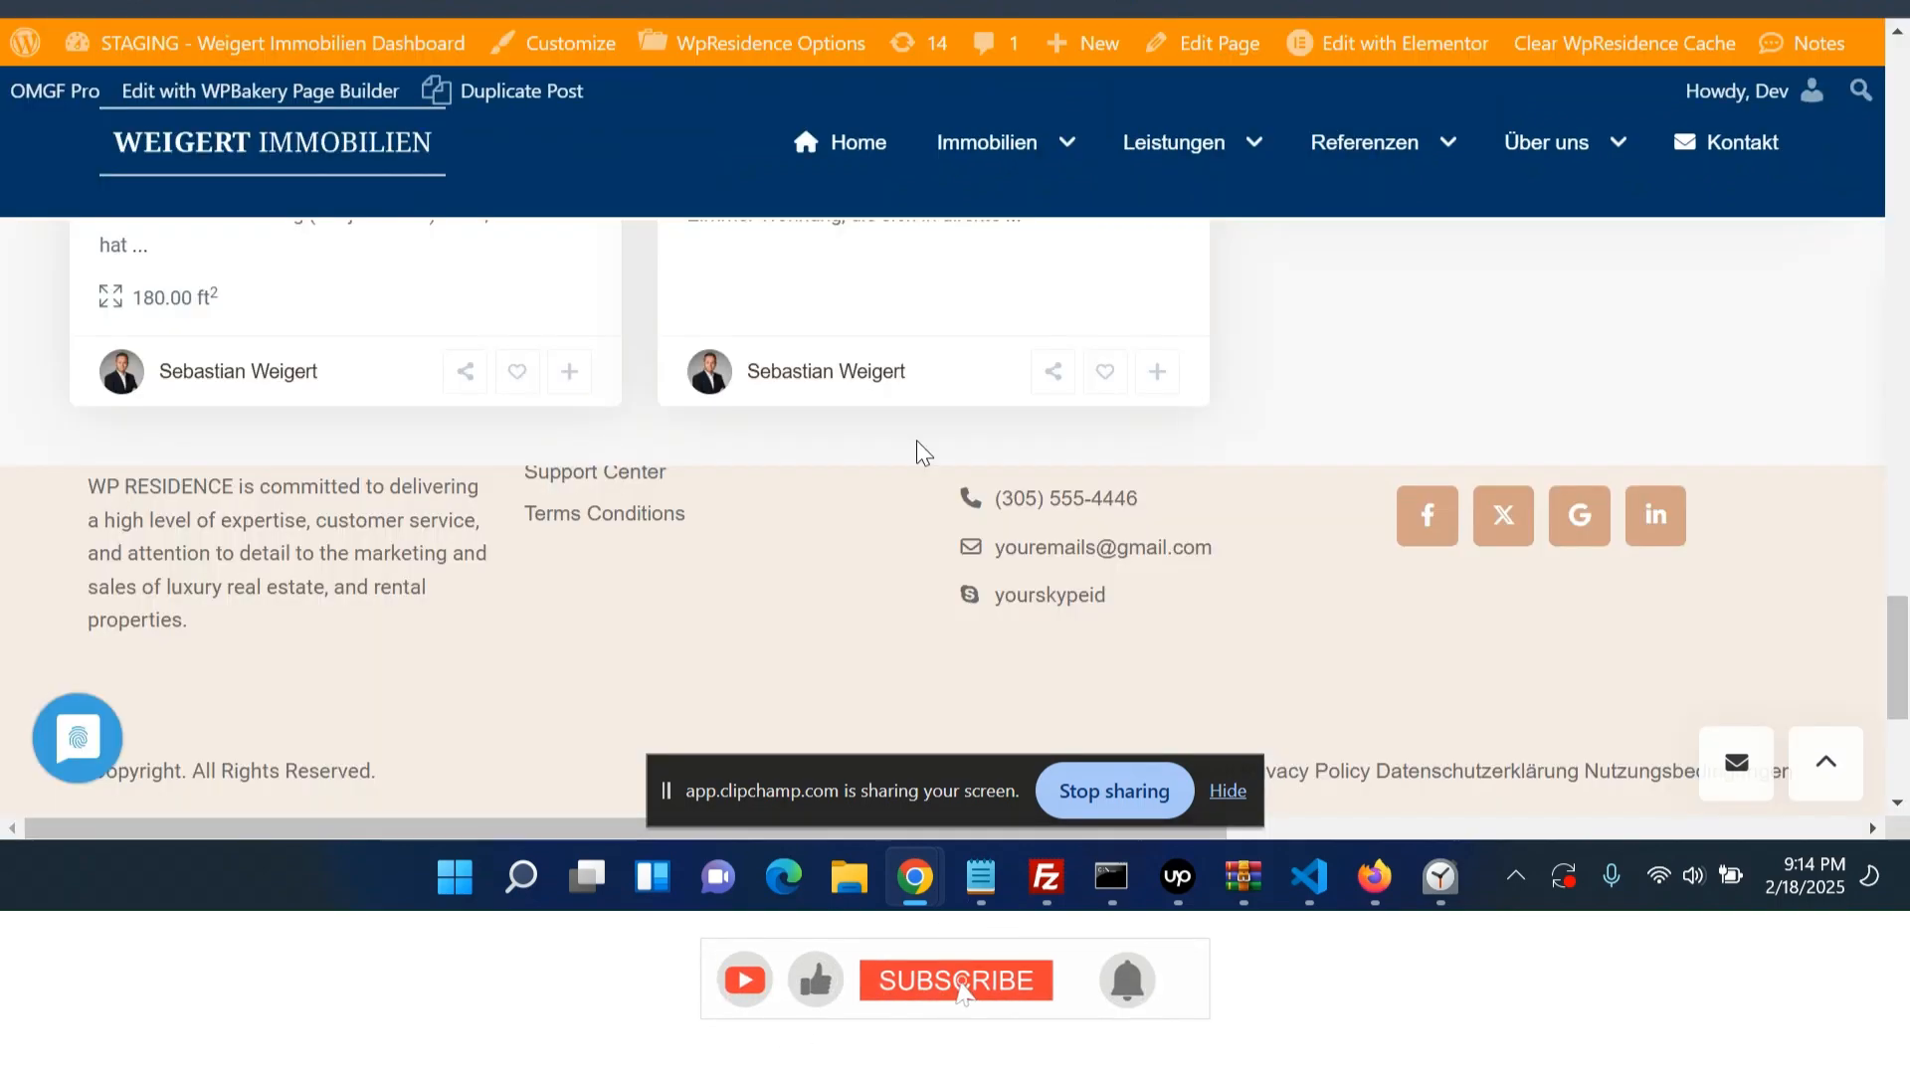
- Copy the image address of the logo under "Unsere Objekte bei" on the live page
scroll(917, 453, "up", 10)
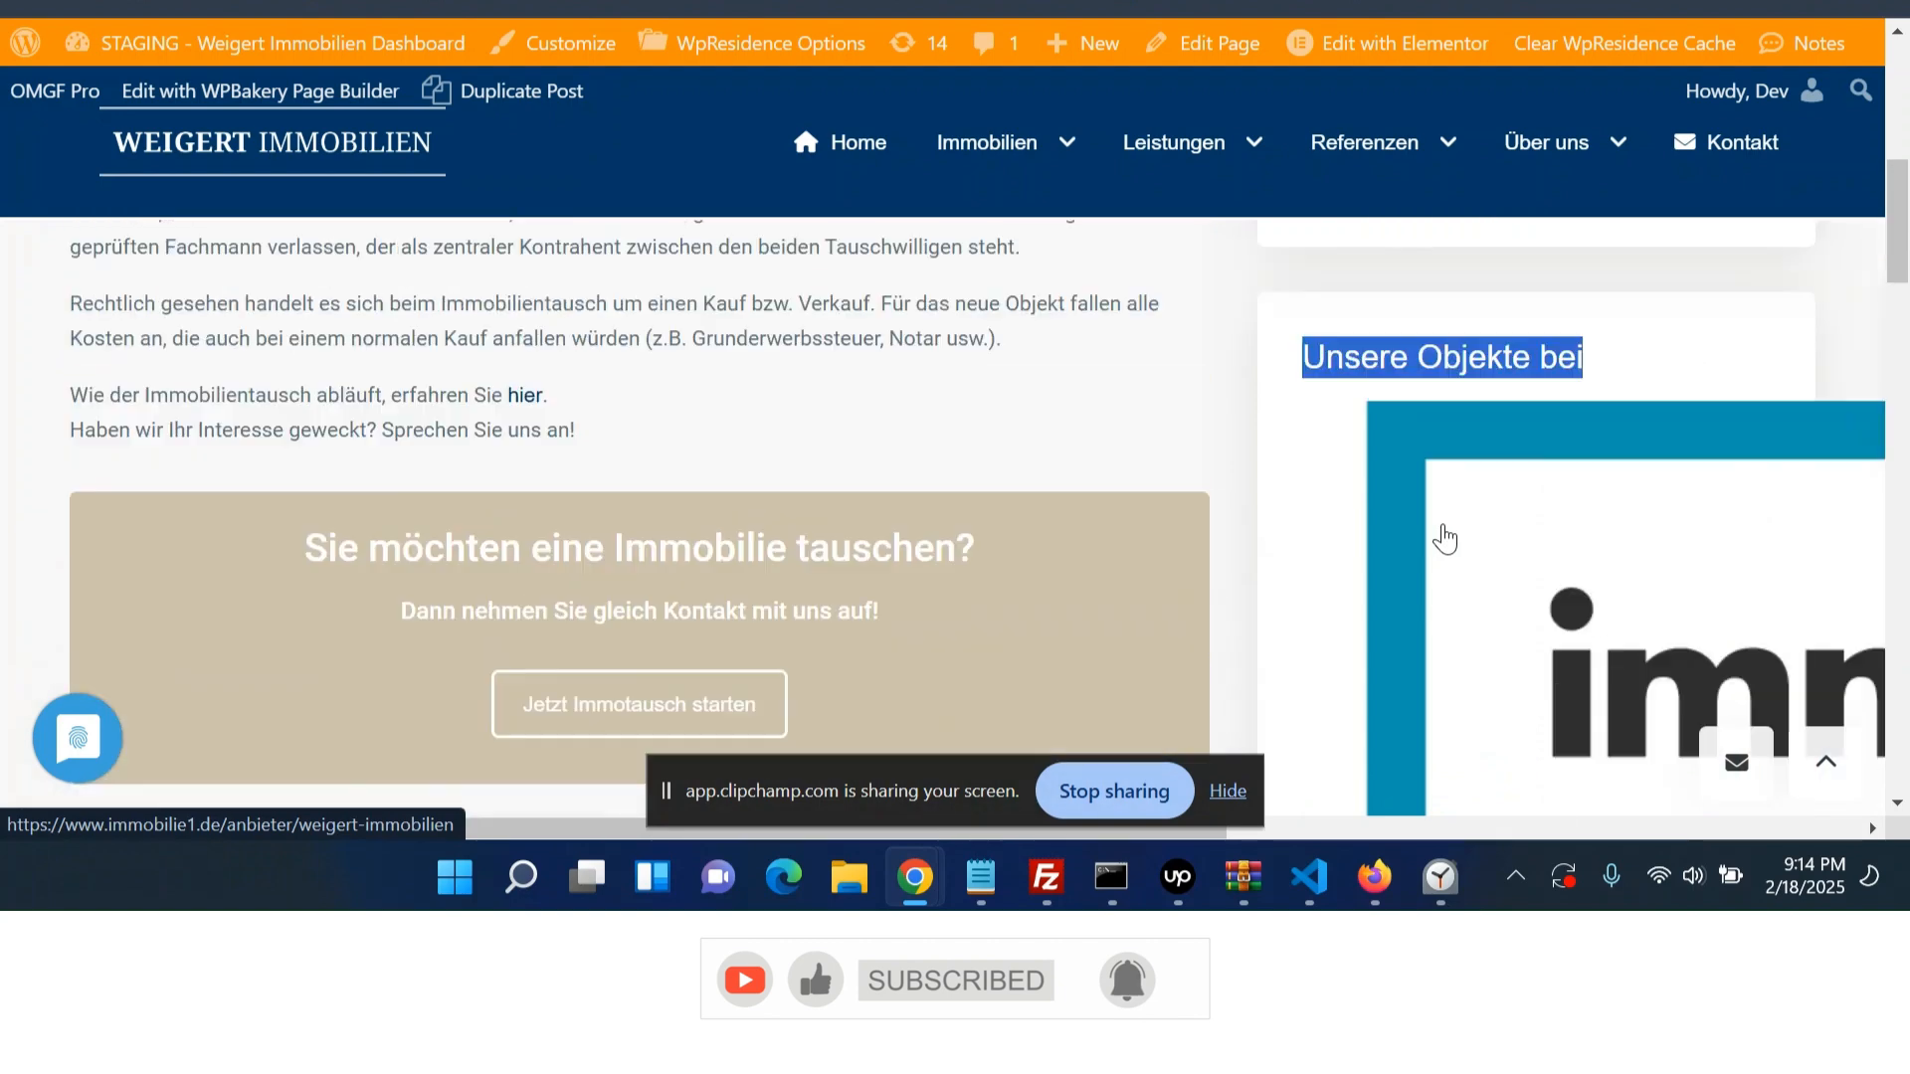
scroll(1444, 538, "up", 2)
right_click(1489, 656)
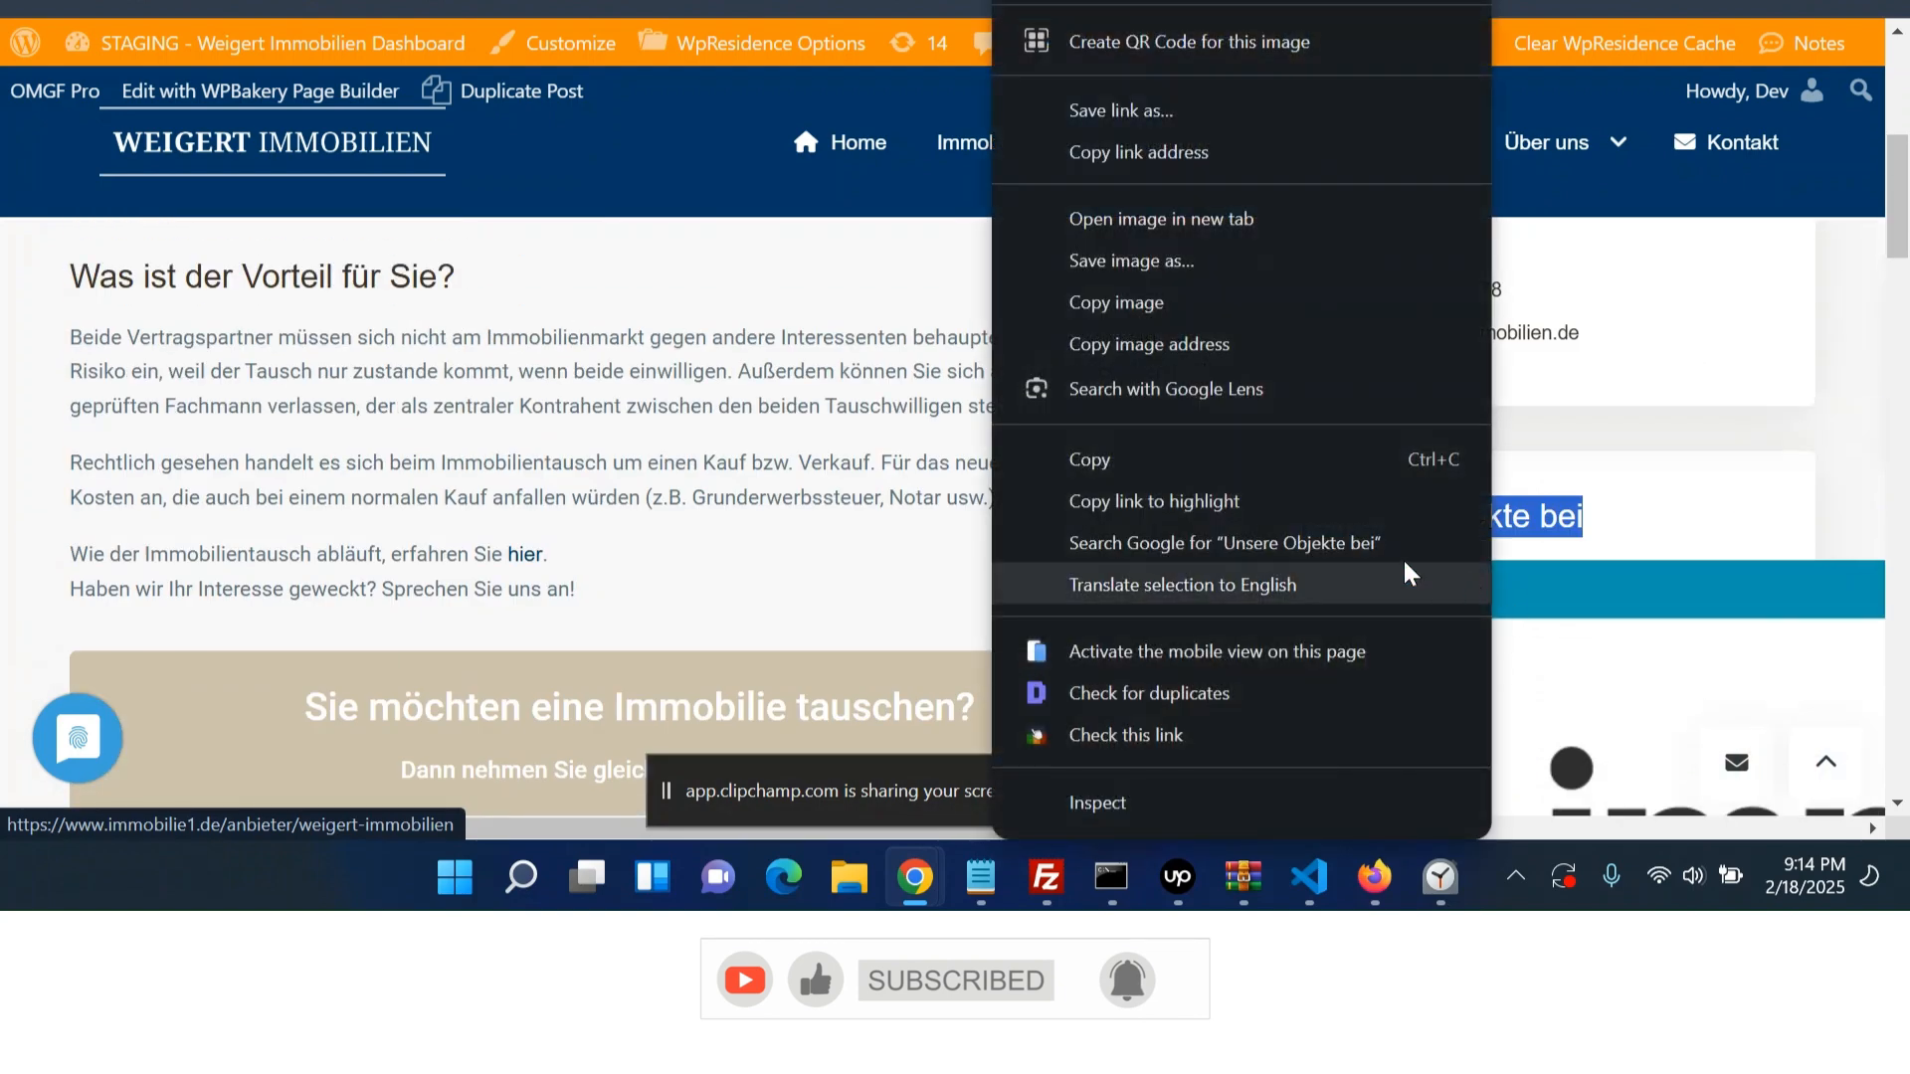
left_click(1262, 371)
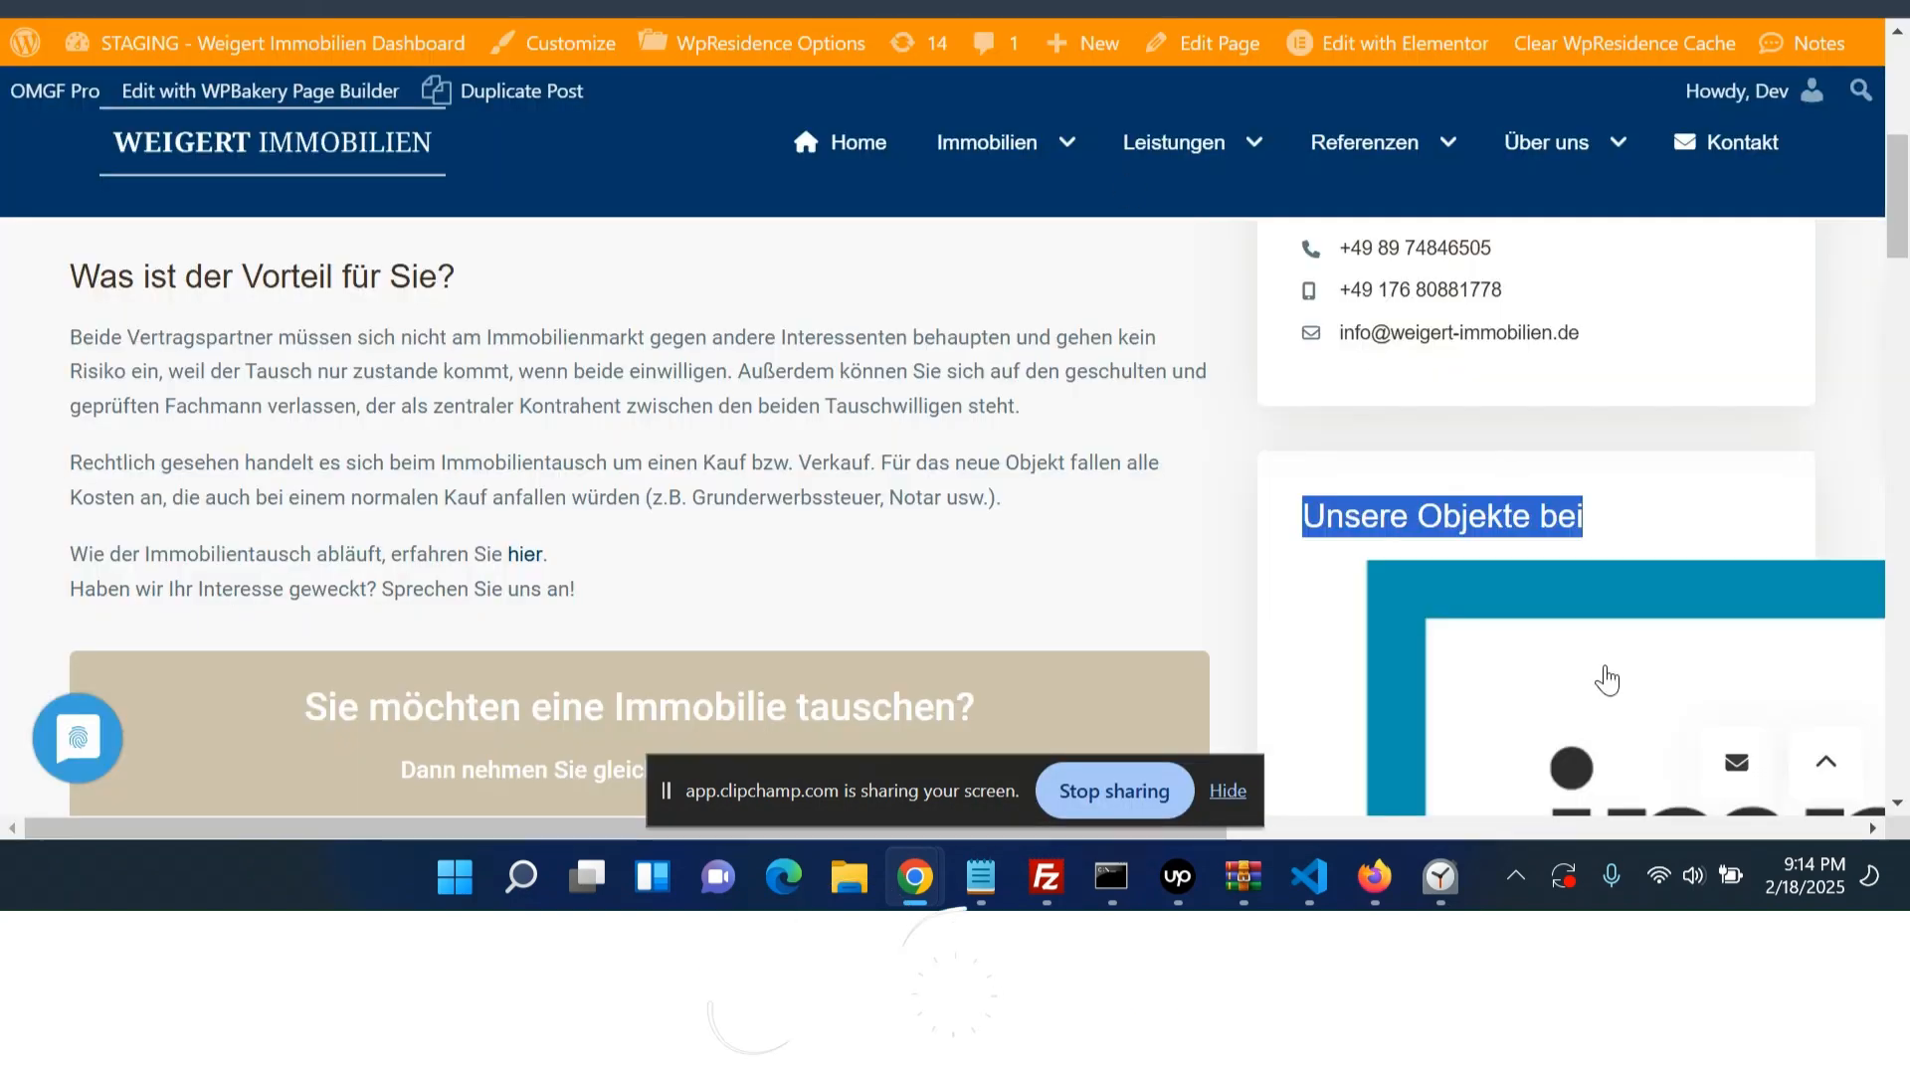
right_click(1603, 674)
left_click(1255, 344)
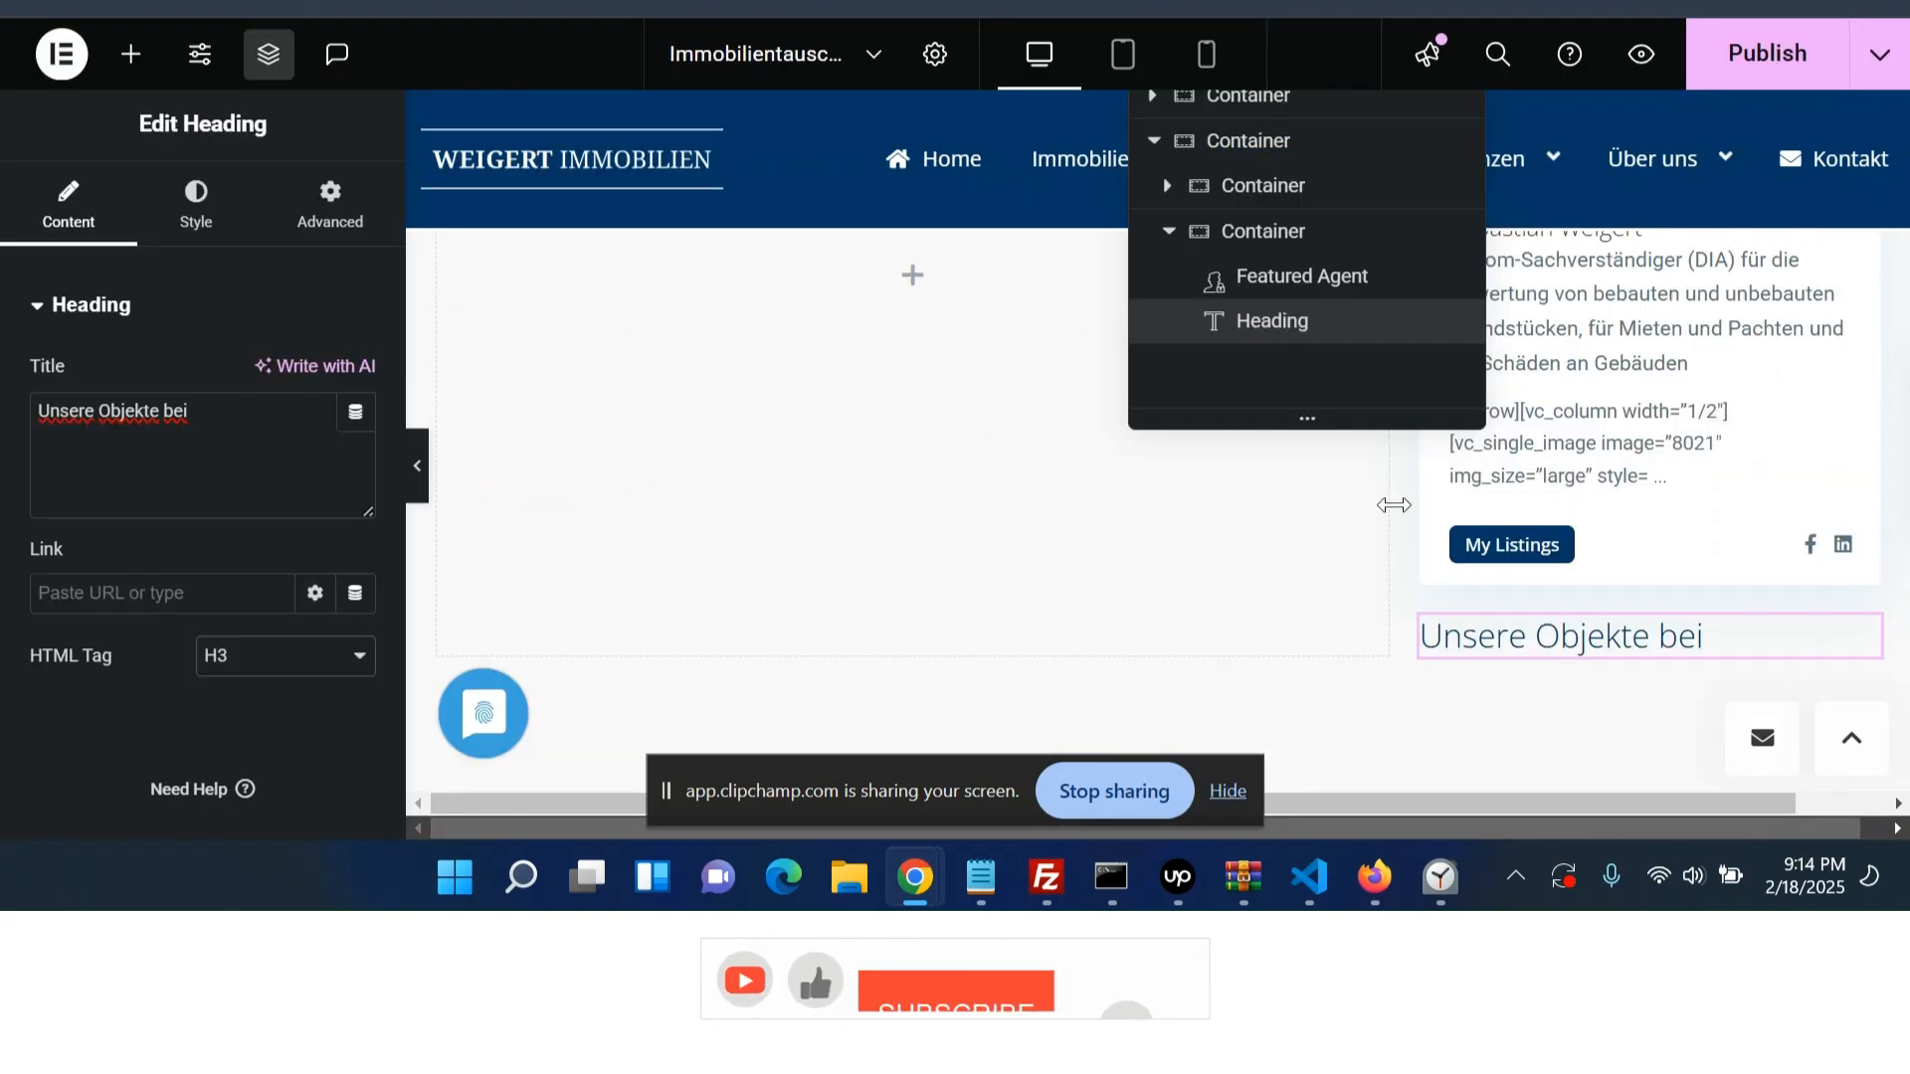
scroll(1394, 506, "down", 3)
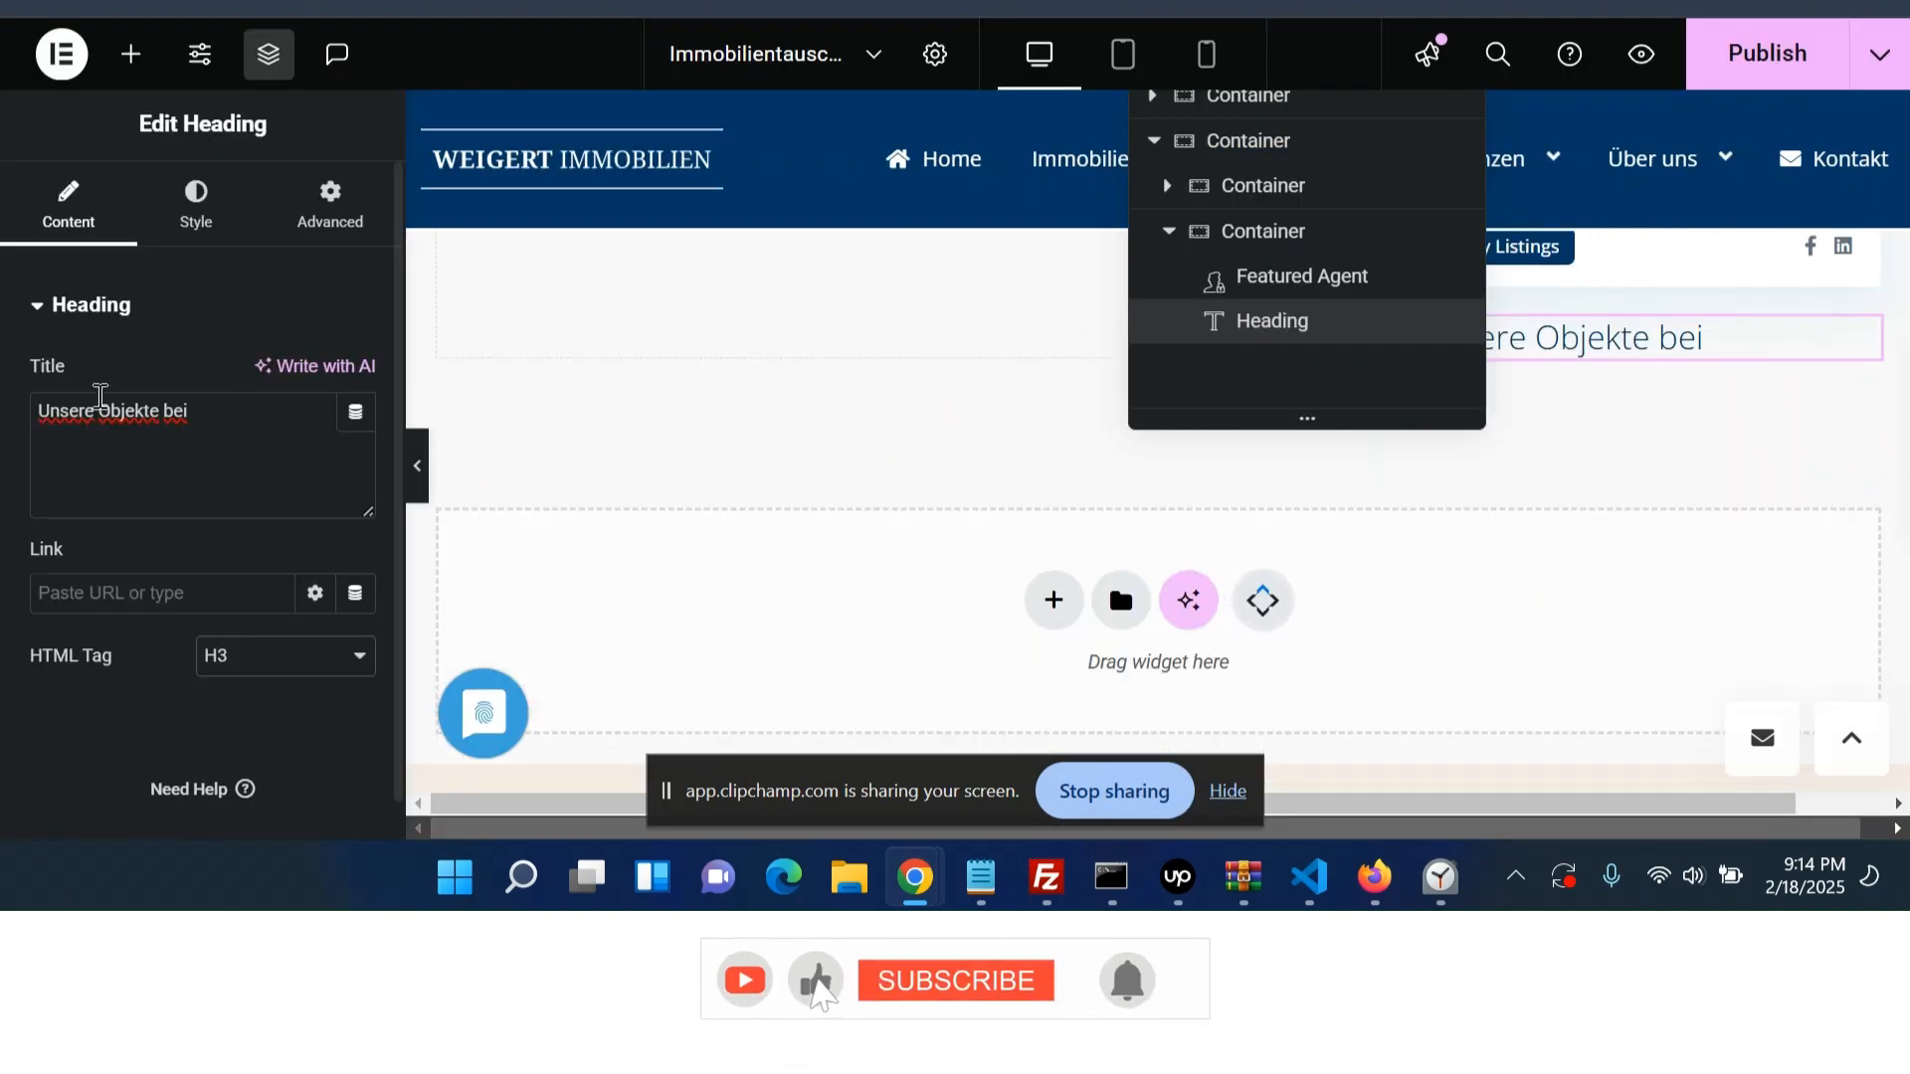
- Add an Image widget below the heading and insert immobilie1-Logo.jpg from the media library
left_click(130, 54)
scroll(278, 676, "down", 2)
left_click(289, 716)
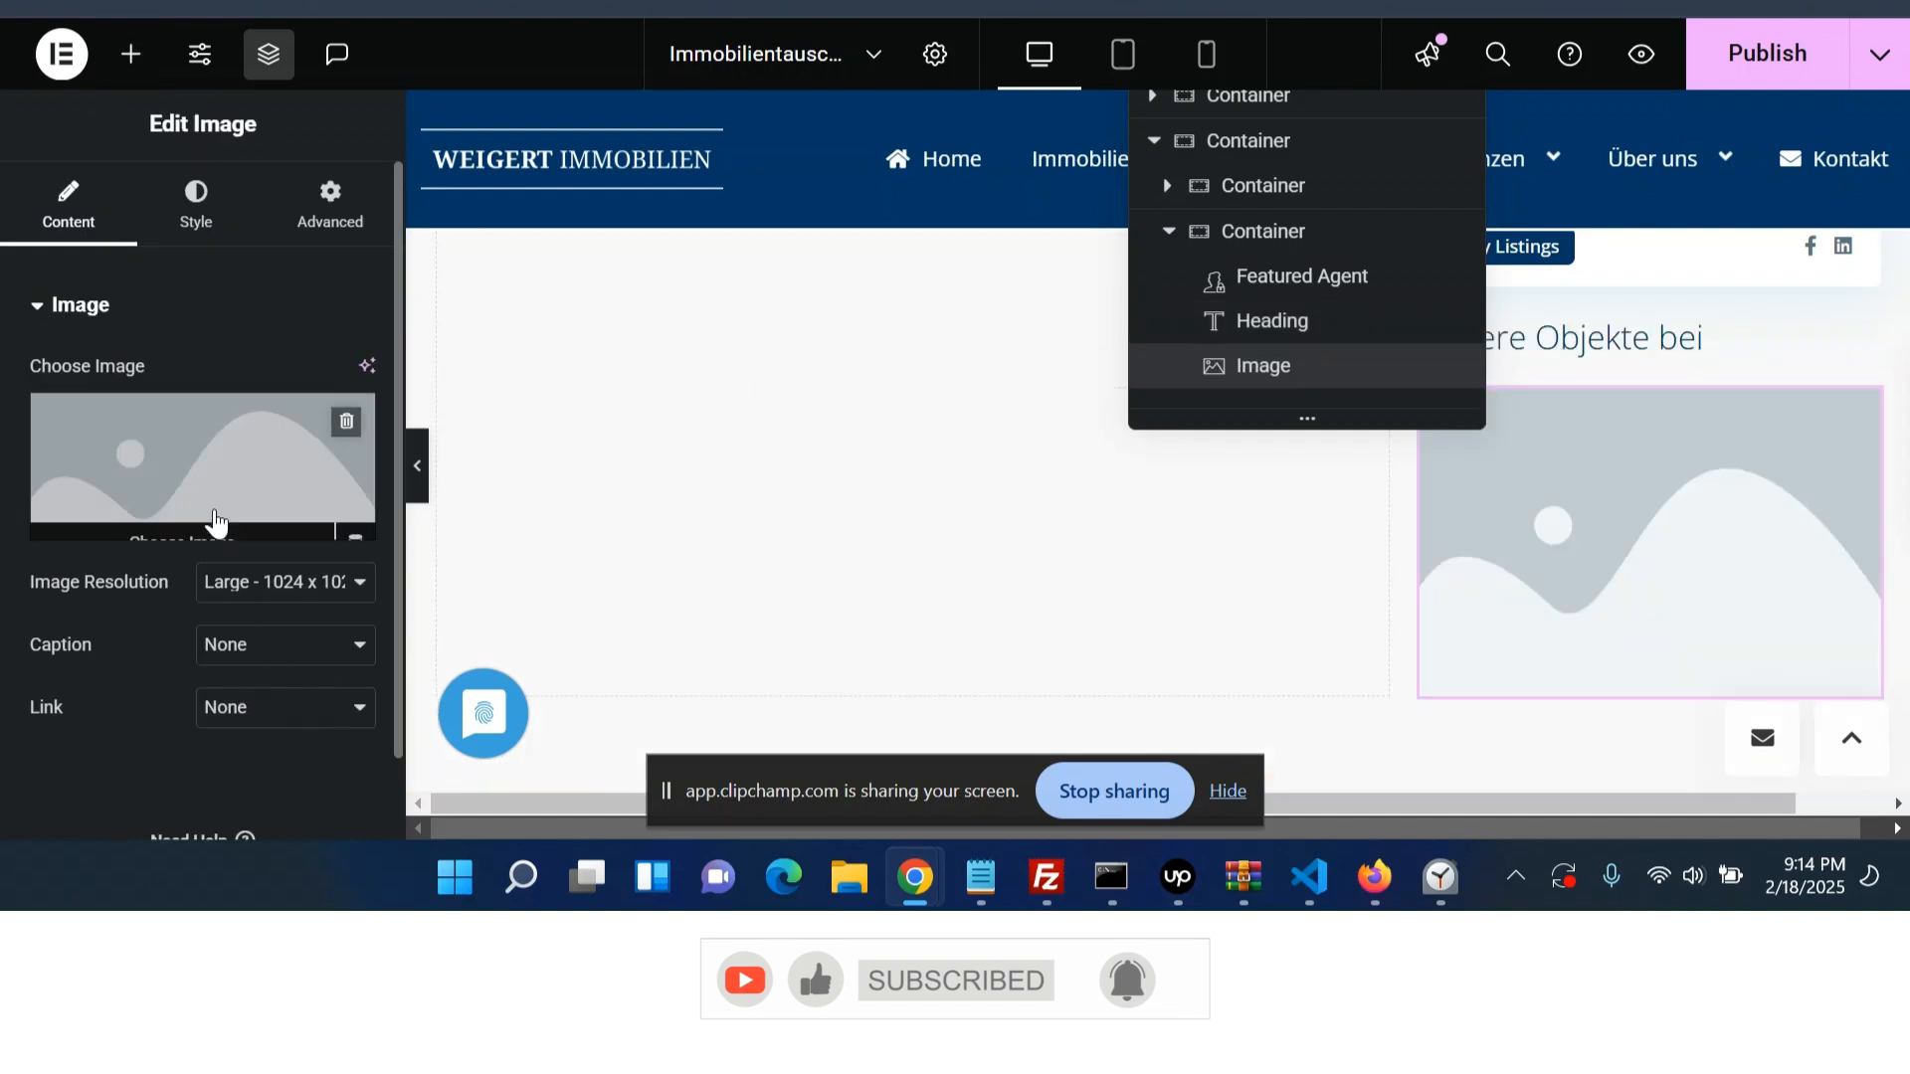
left_click(213, 512)
left_click(1313, 260)
key("ctrl+v")
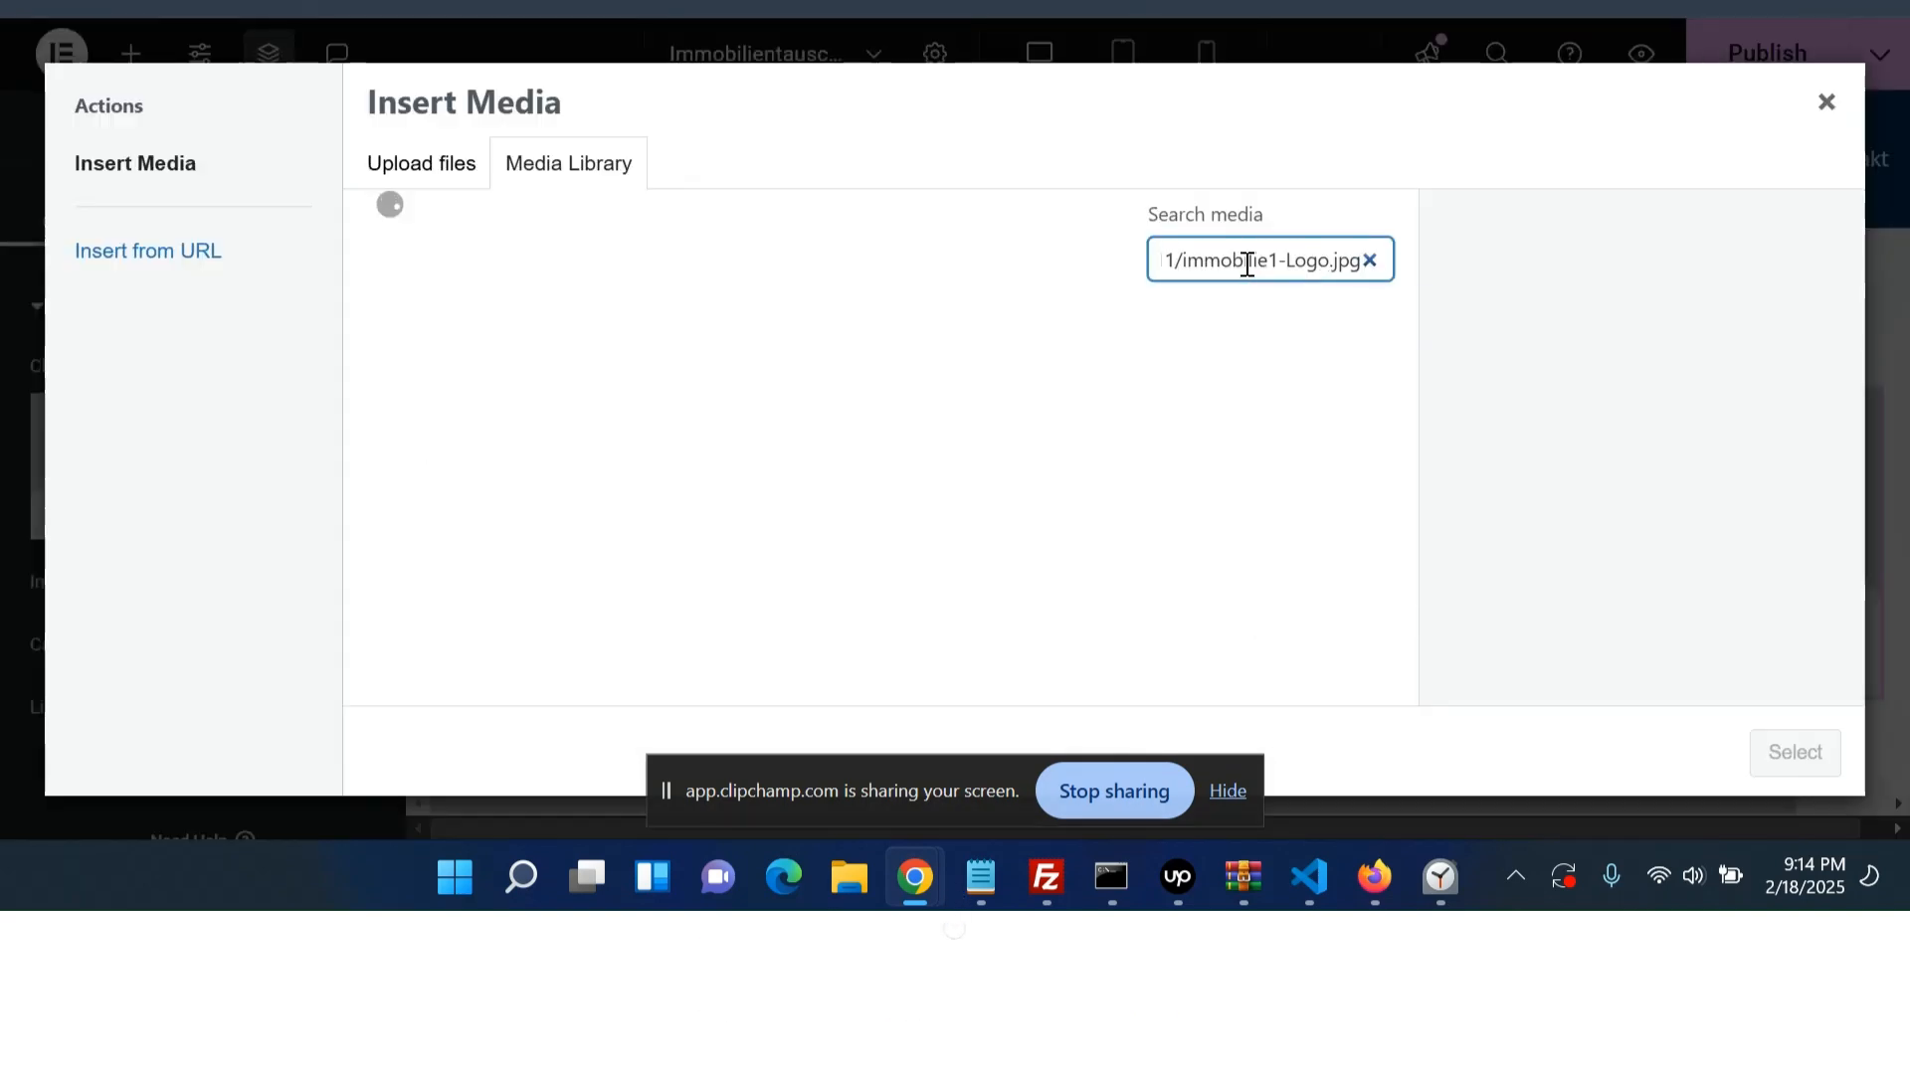
left_click_drag(1181, 261, 1147, 341)
key("BackSpace")
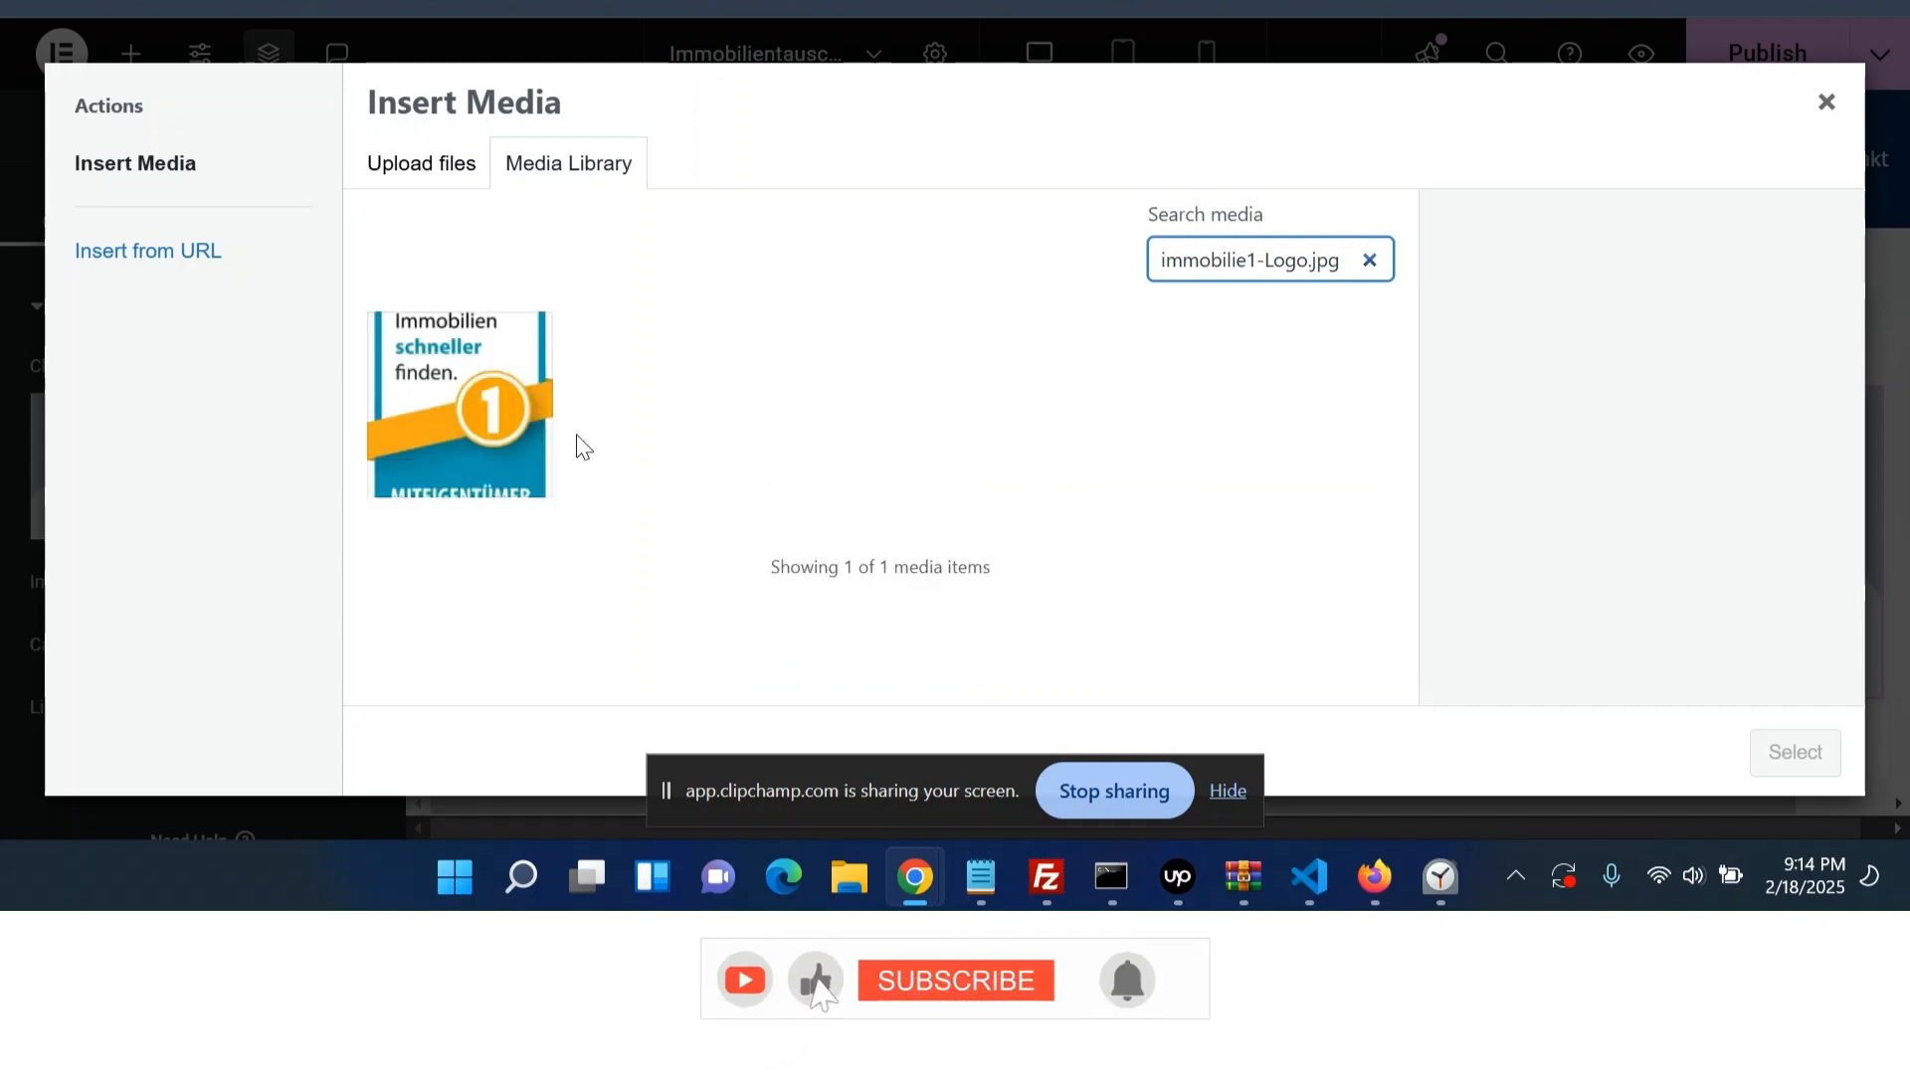
left_click(540, 484)
left_click(1773, 765)
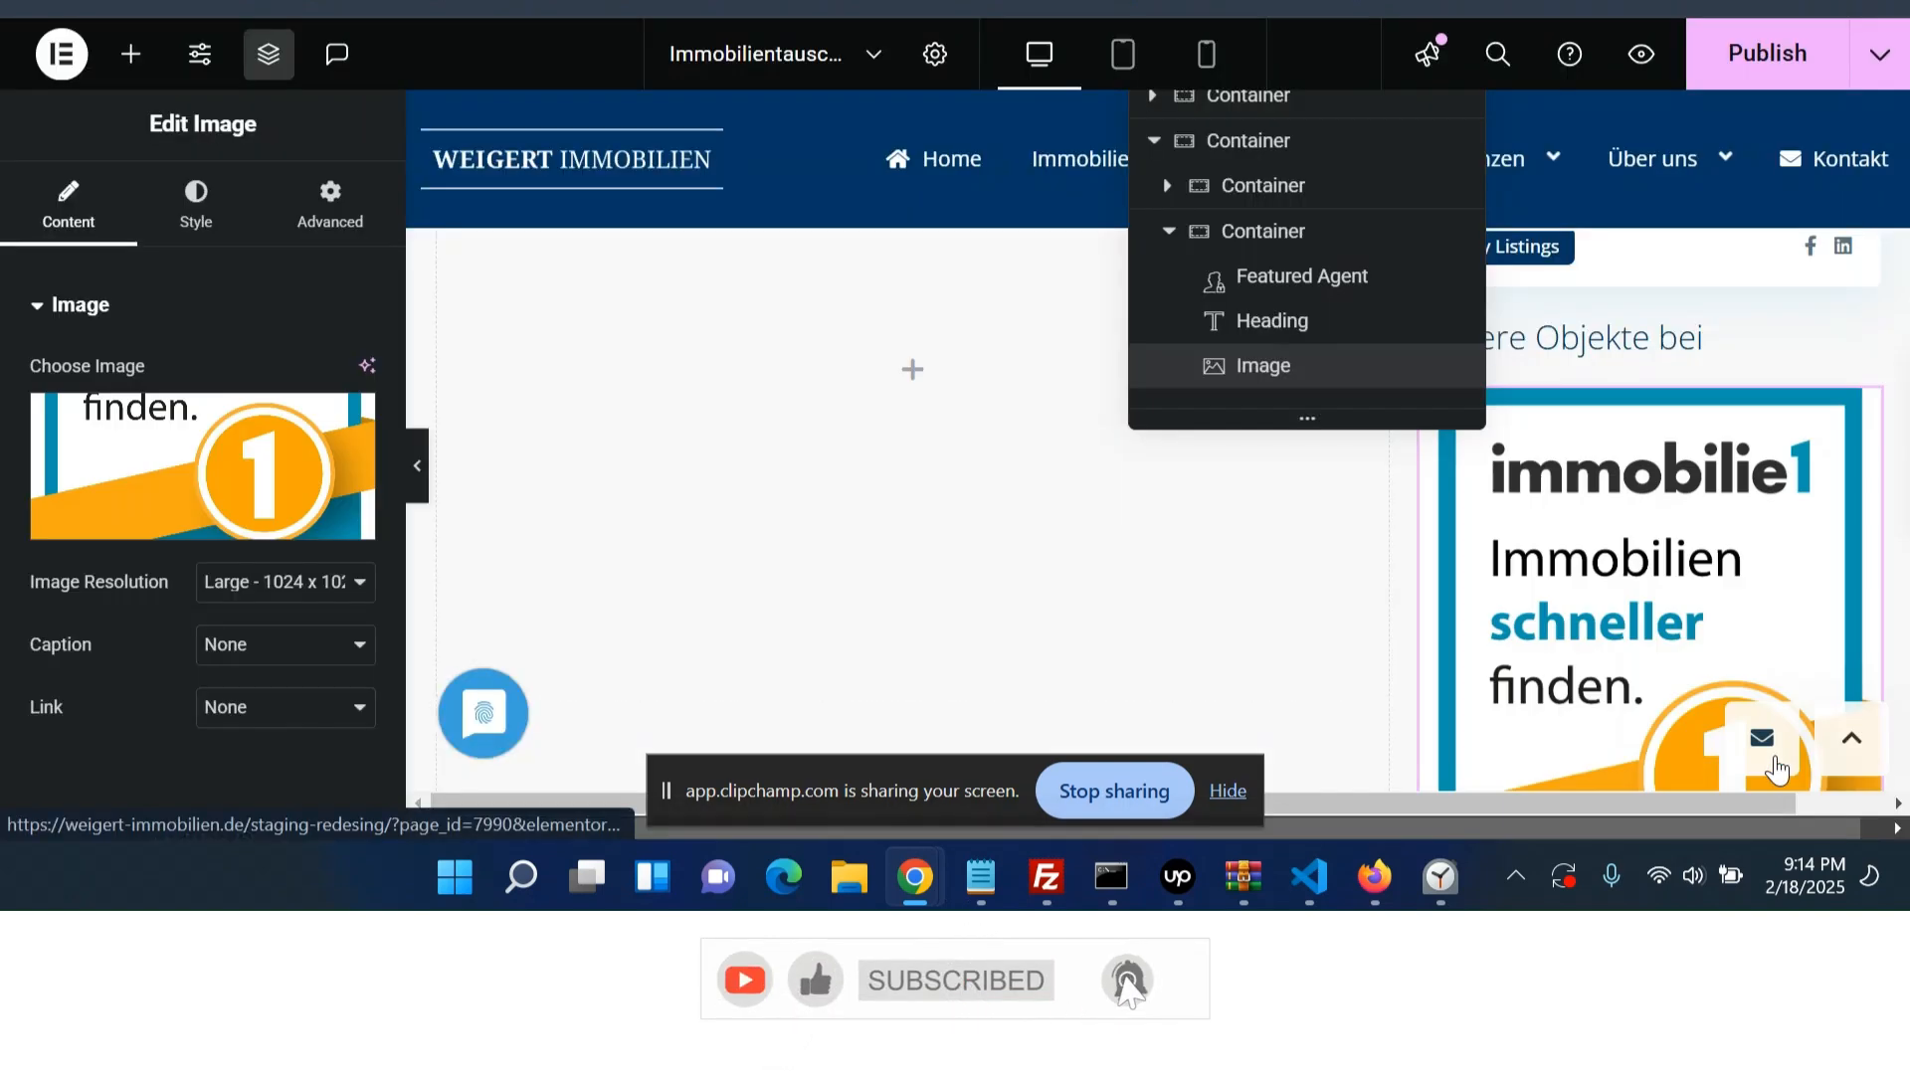
- Set the right column container's width to 33.33%
left_click_drag(1881, 576, 1740, 555)
key("ctrl+z")
scroll(1744, 571, "up", 3)
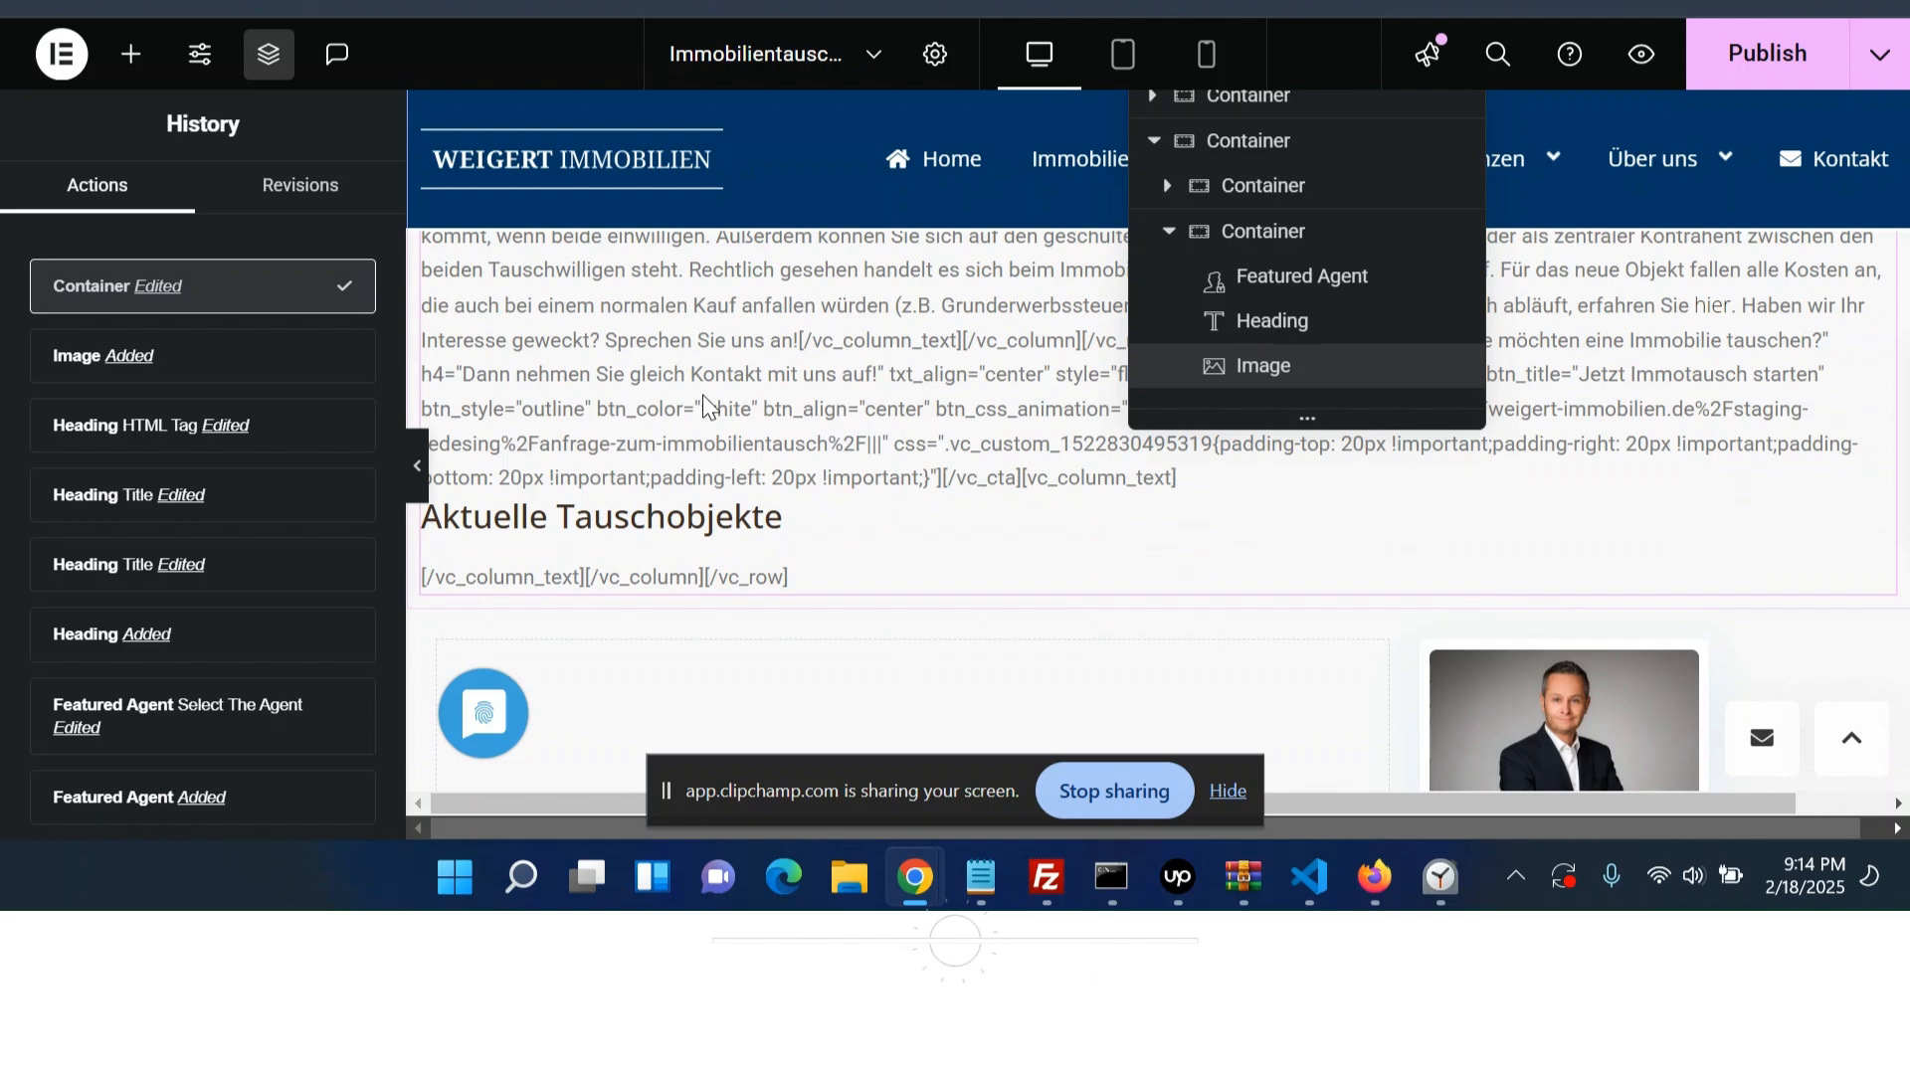
left_click(1218, 236)
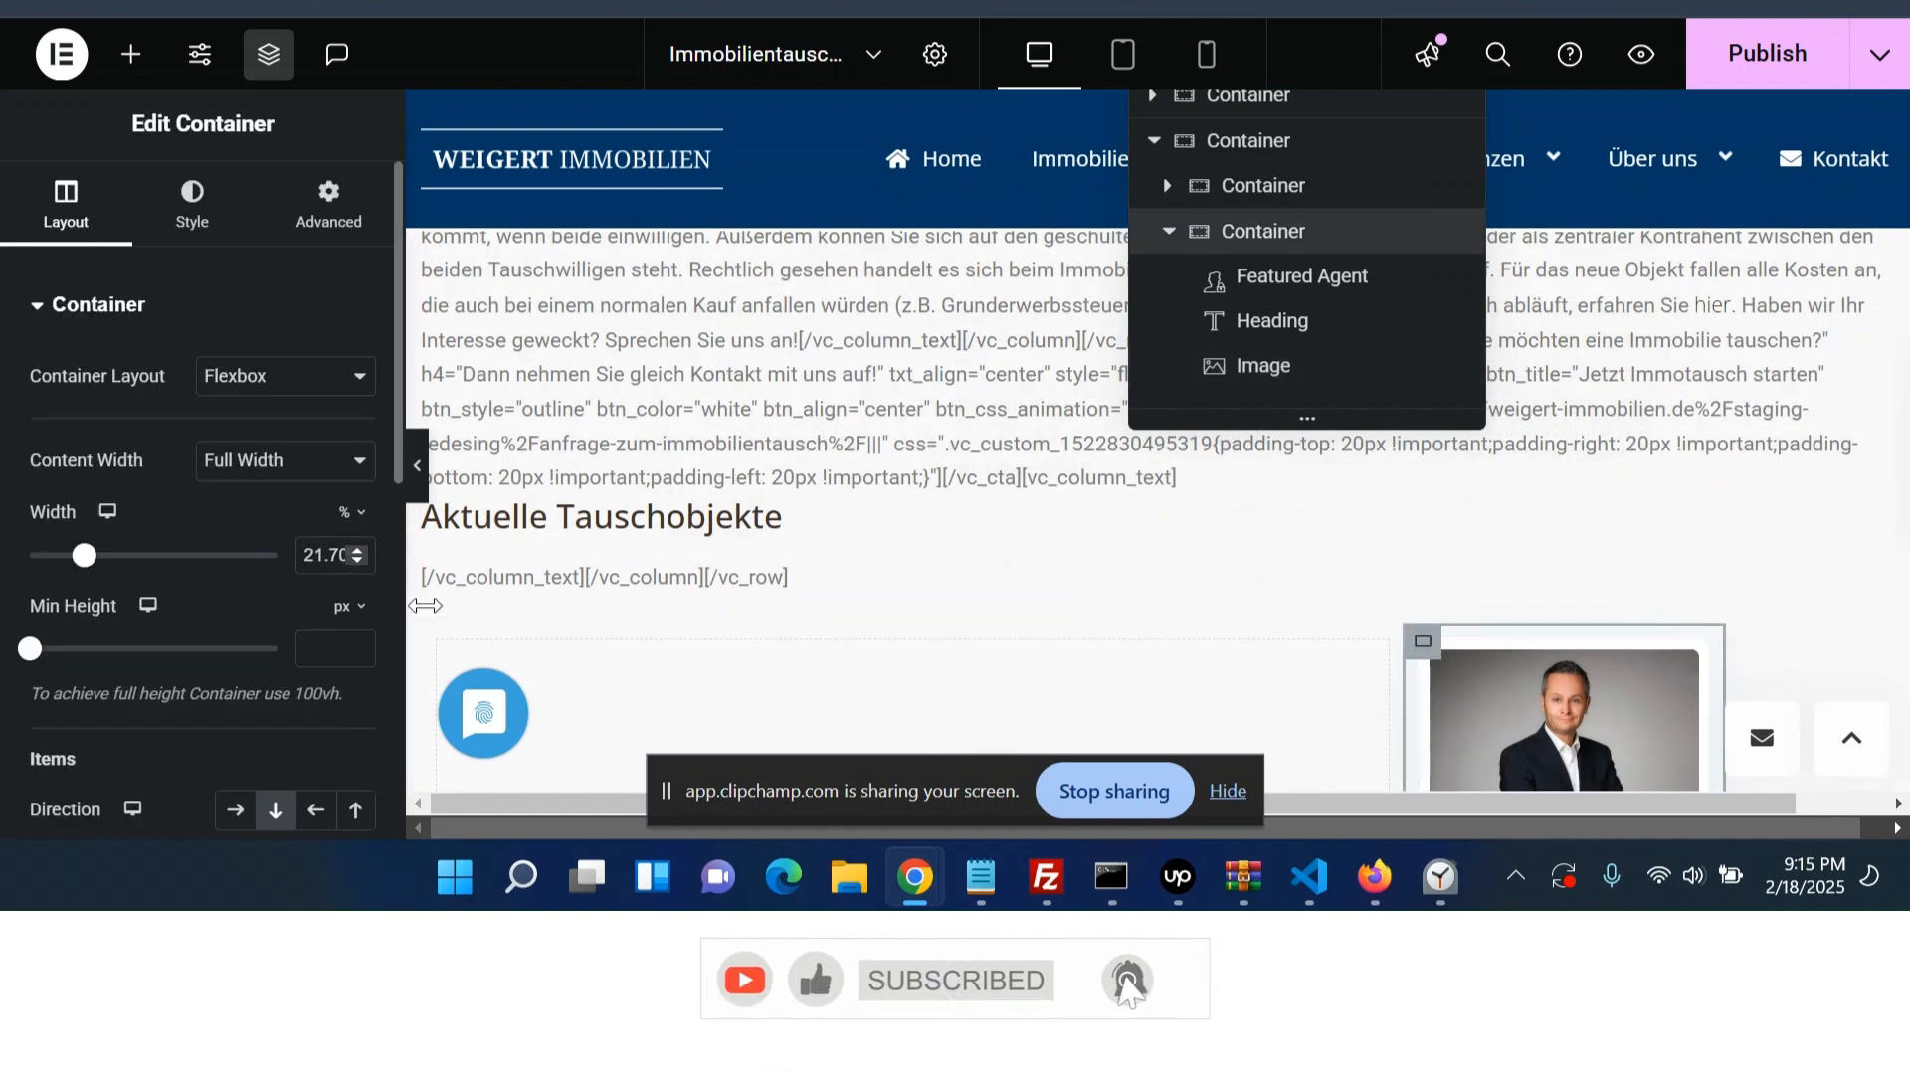
left_click(1265, 198)
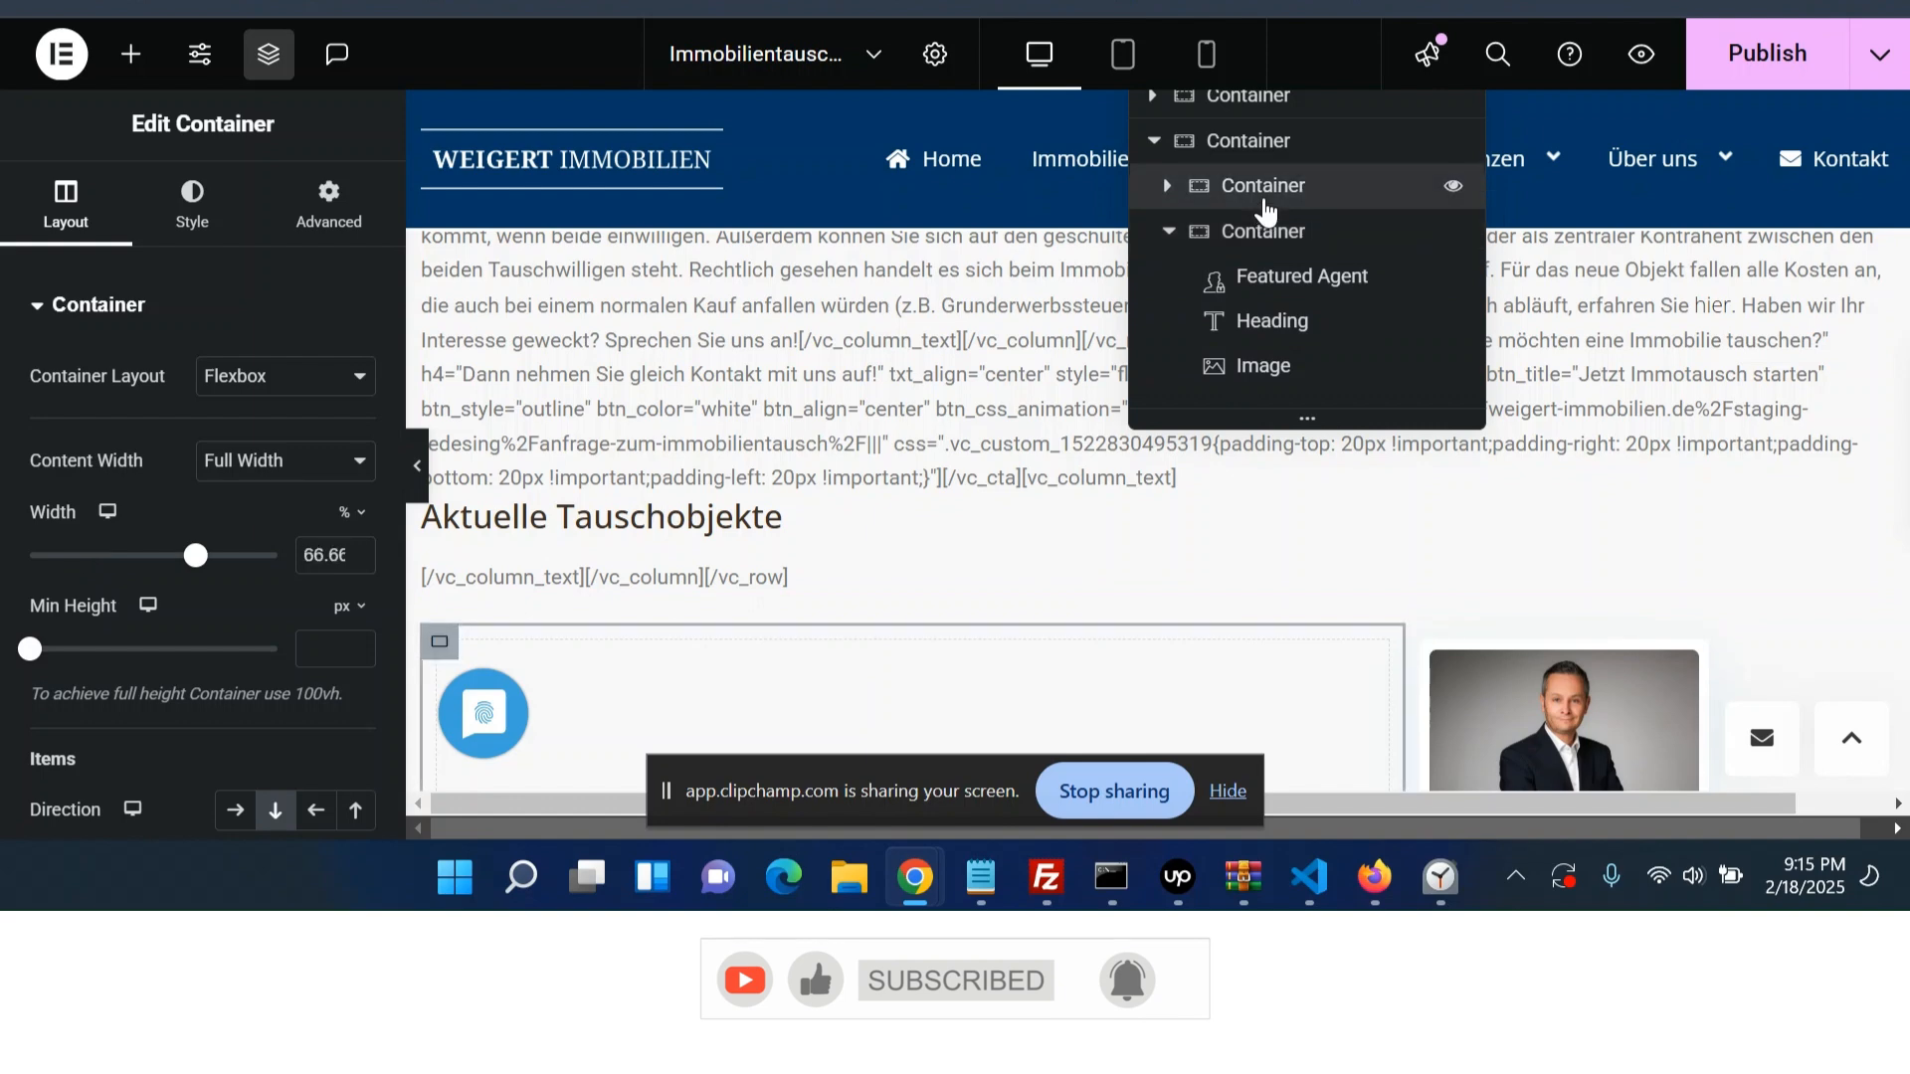
left_click(1263, 235)
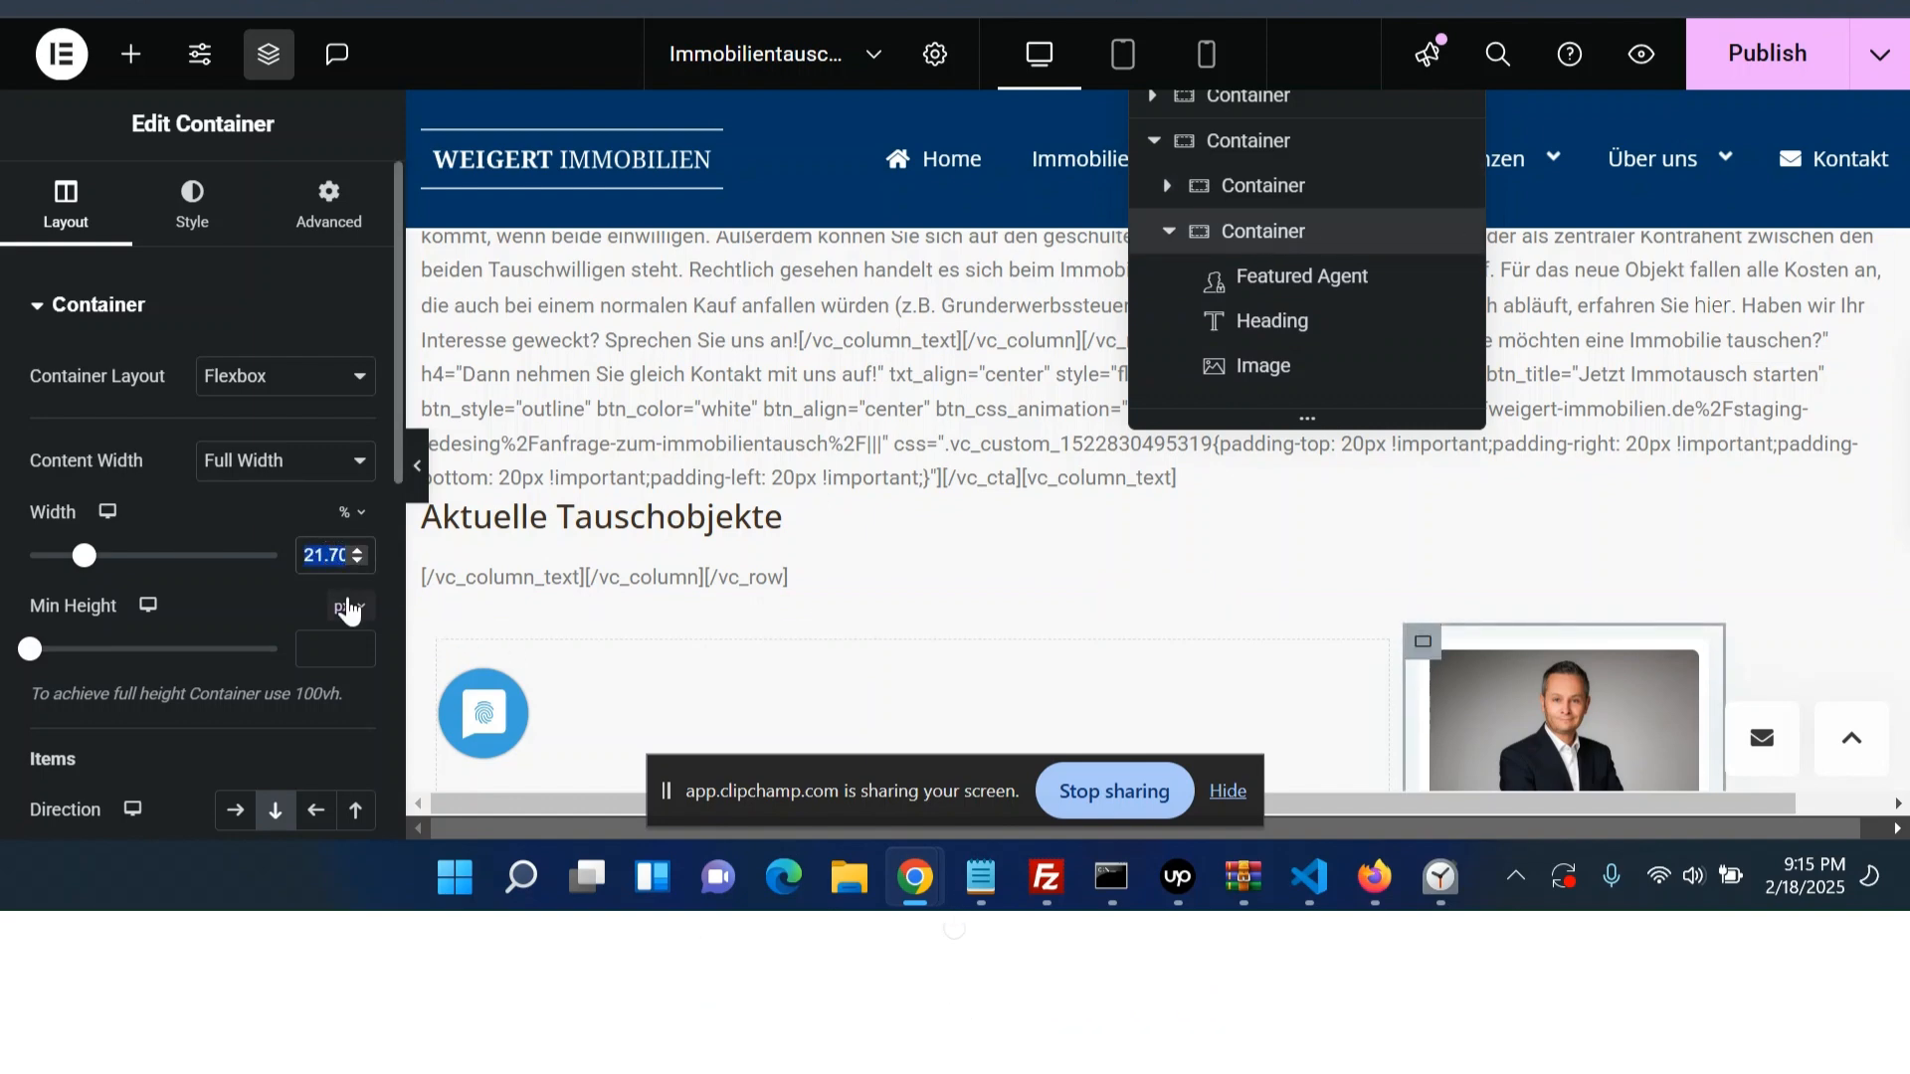
type("3.")
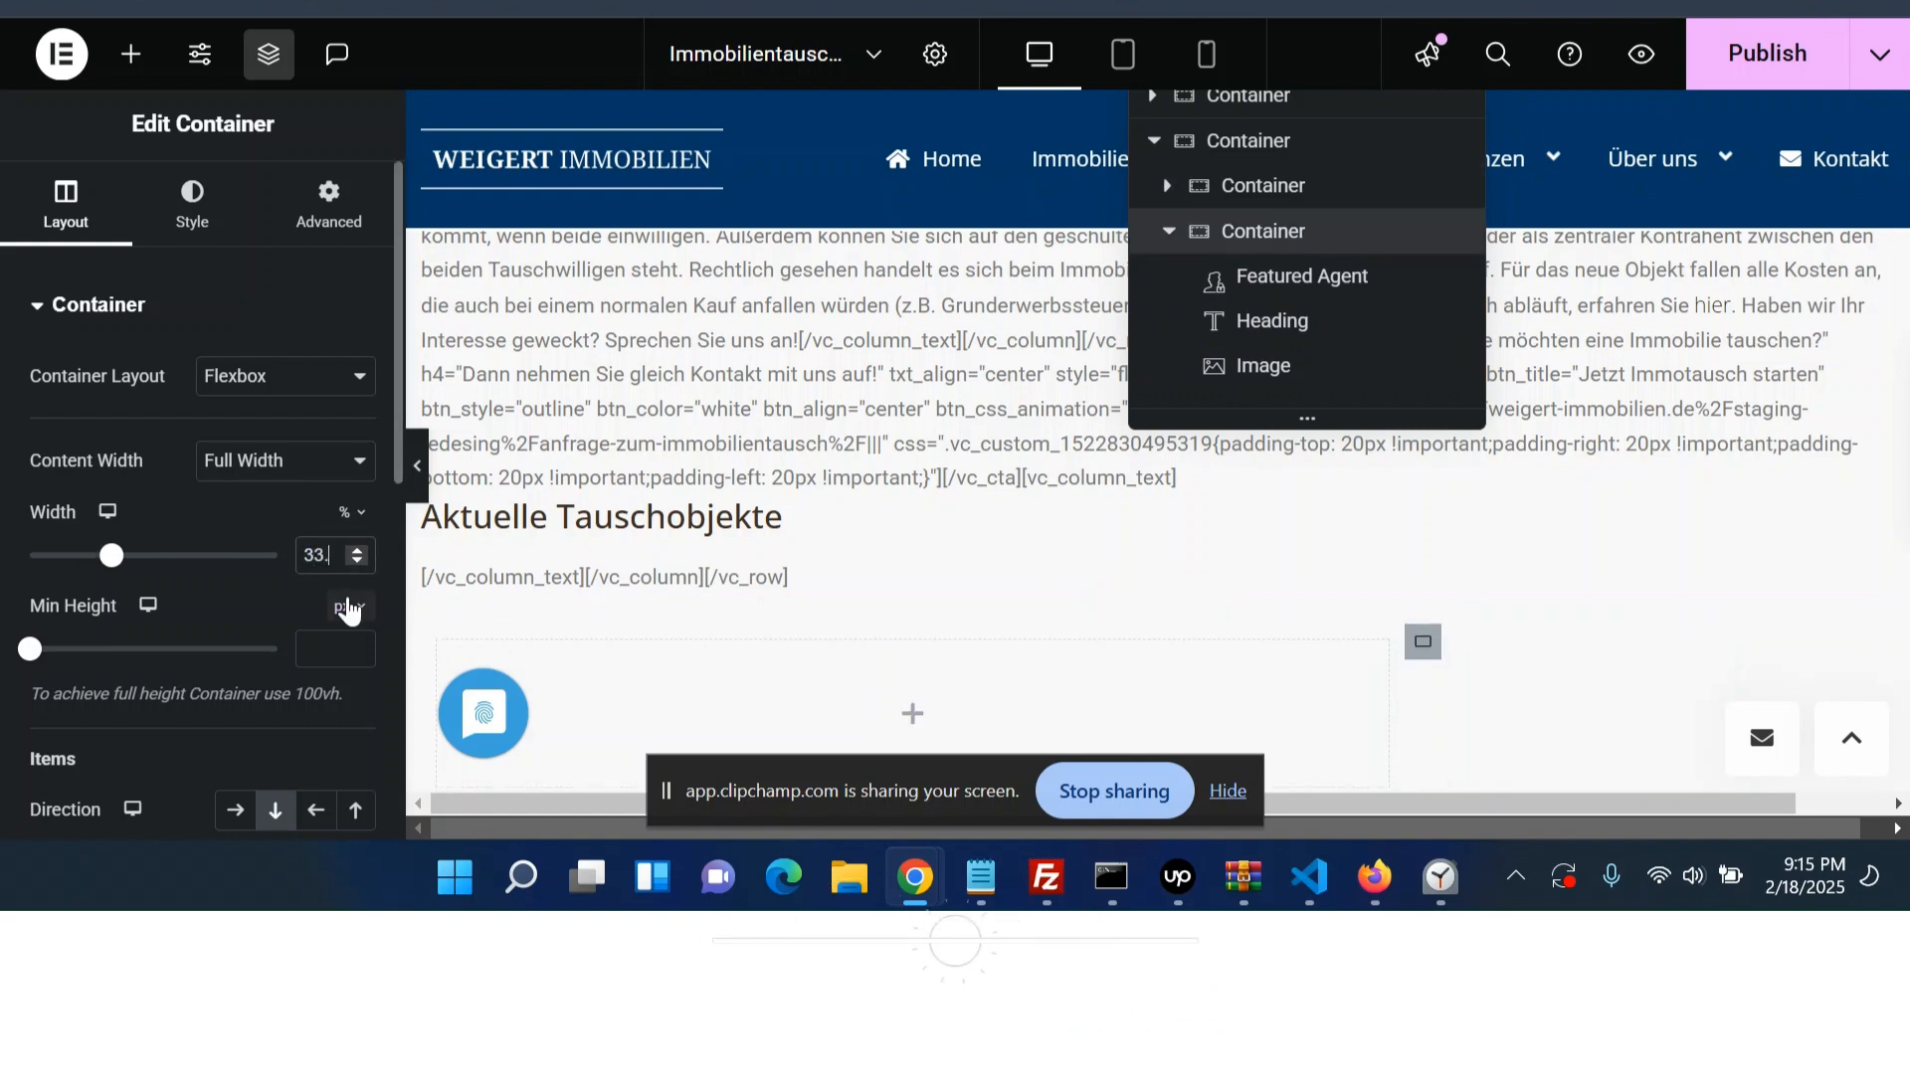
type("33")
- Insert immobilie1-Logo.jpg again into the right column's Image widget from the media library
scroll(1094, 665, "down", 5)
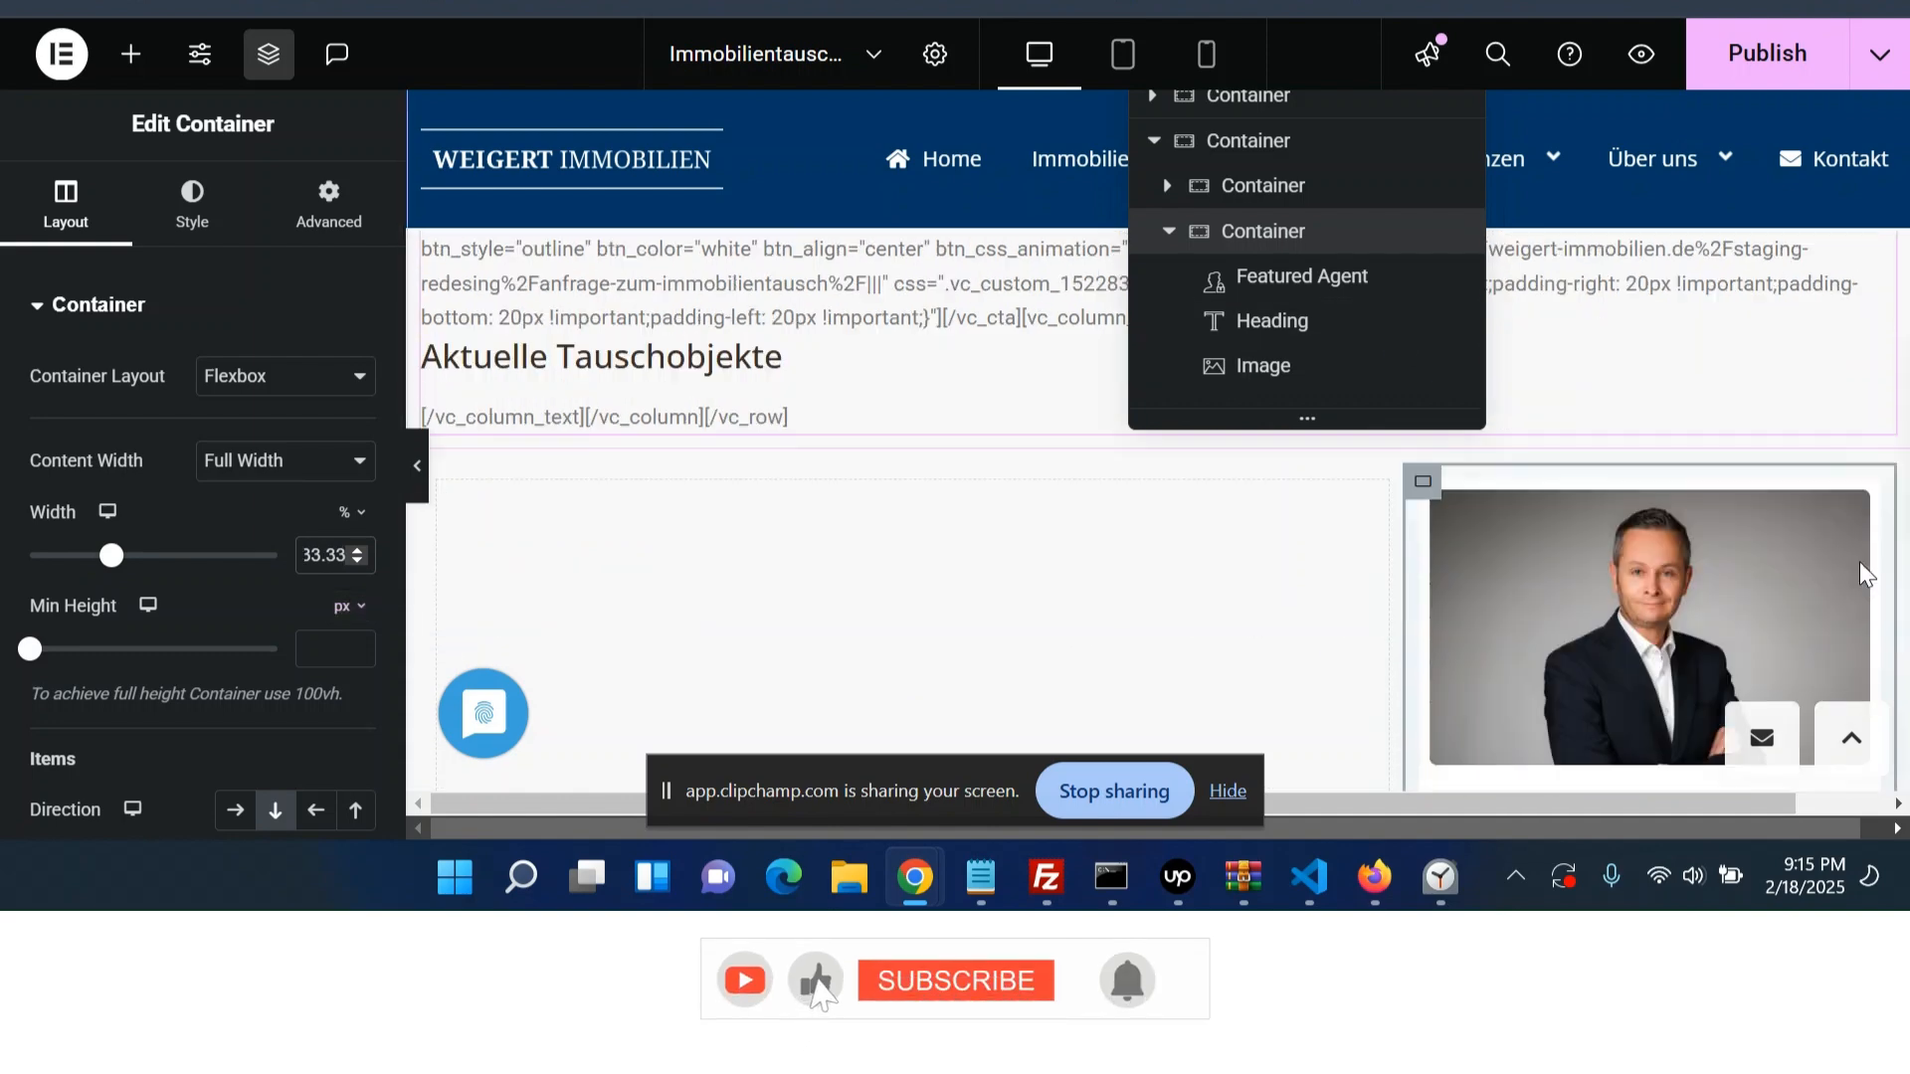
left_click(1727, 570)
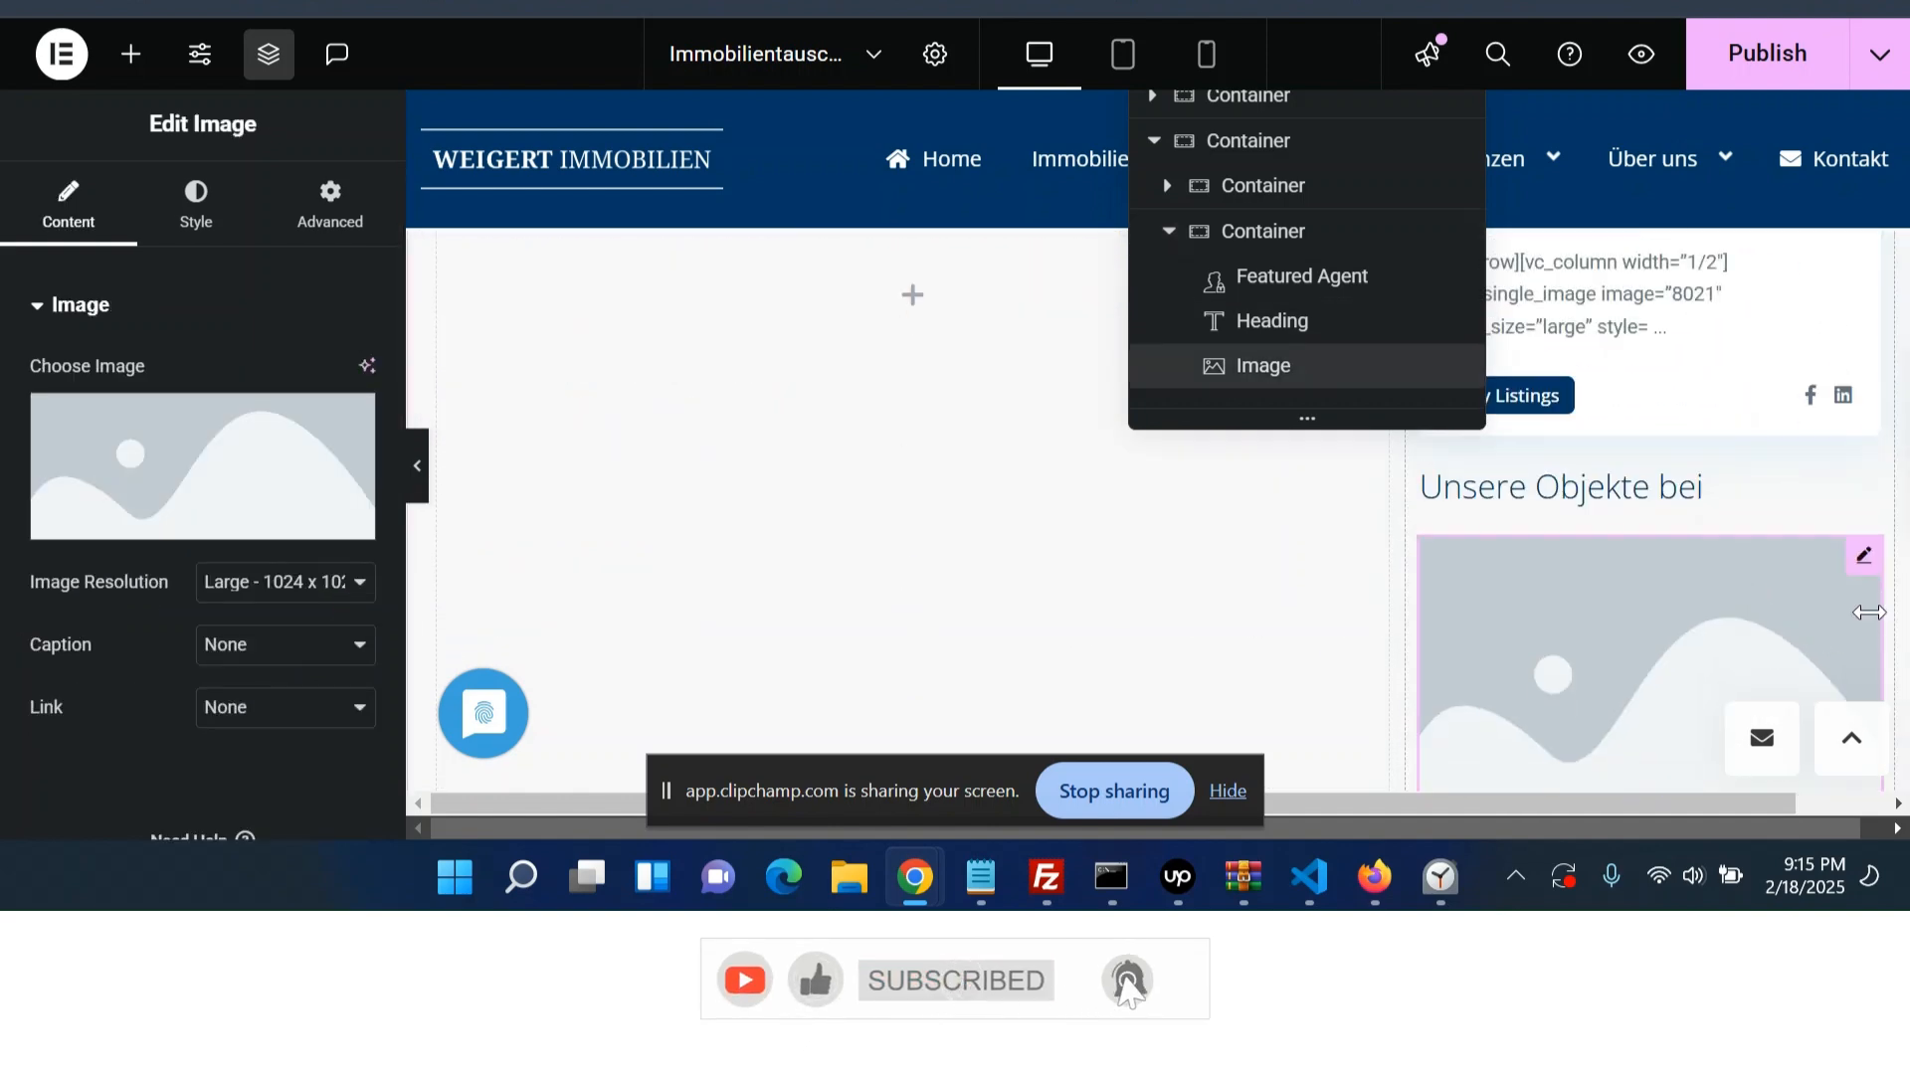
left_click(270, 498)
left_click(1159, 260)
key("ctrl+v")
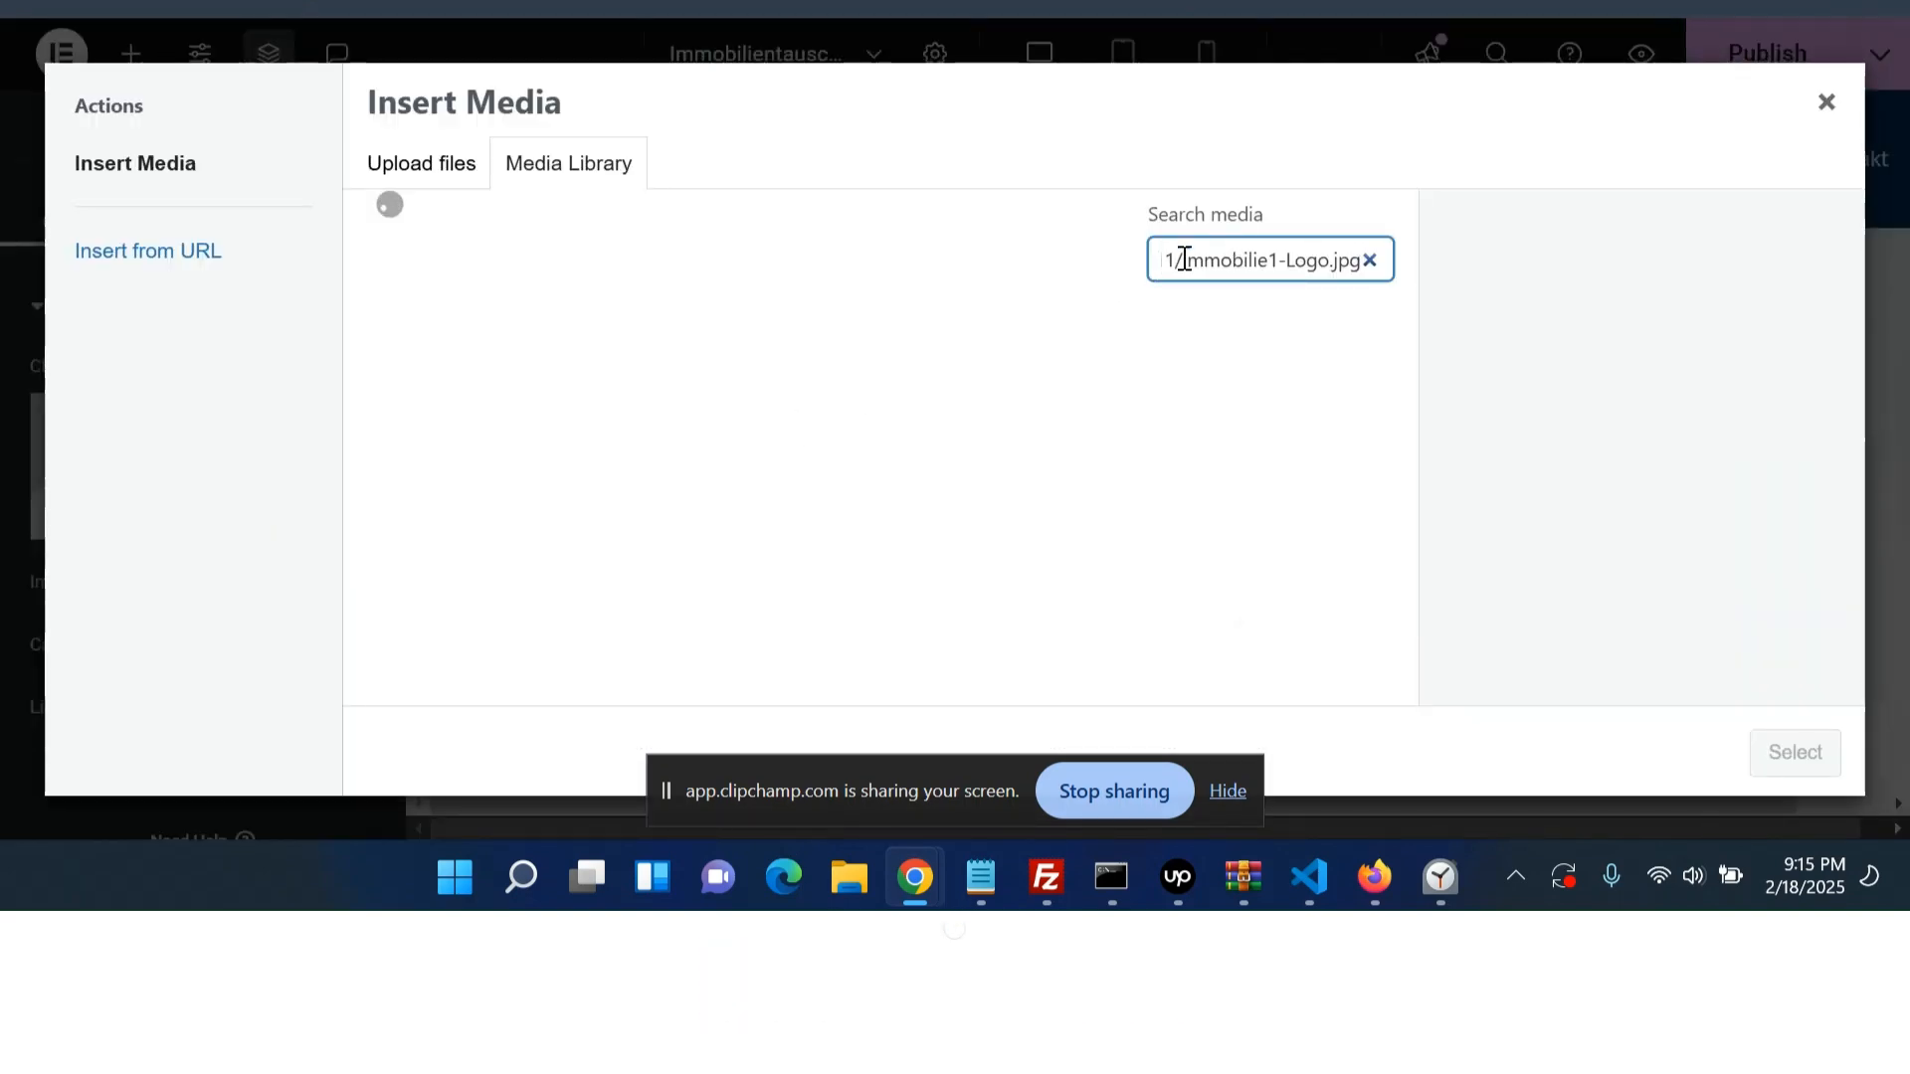
key("BackSpace")
key("BackSpace")
key("BackSpace")
key("BackSpace")
key("BackSpace")
key("BackSpace")
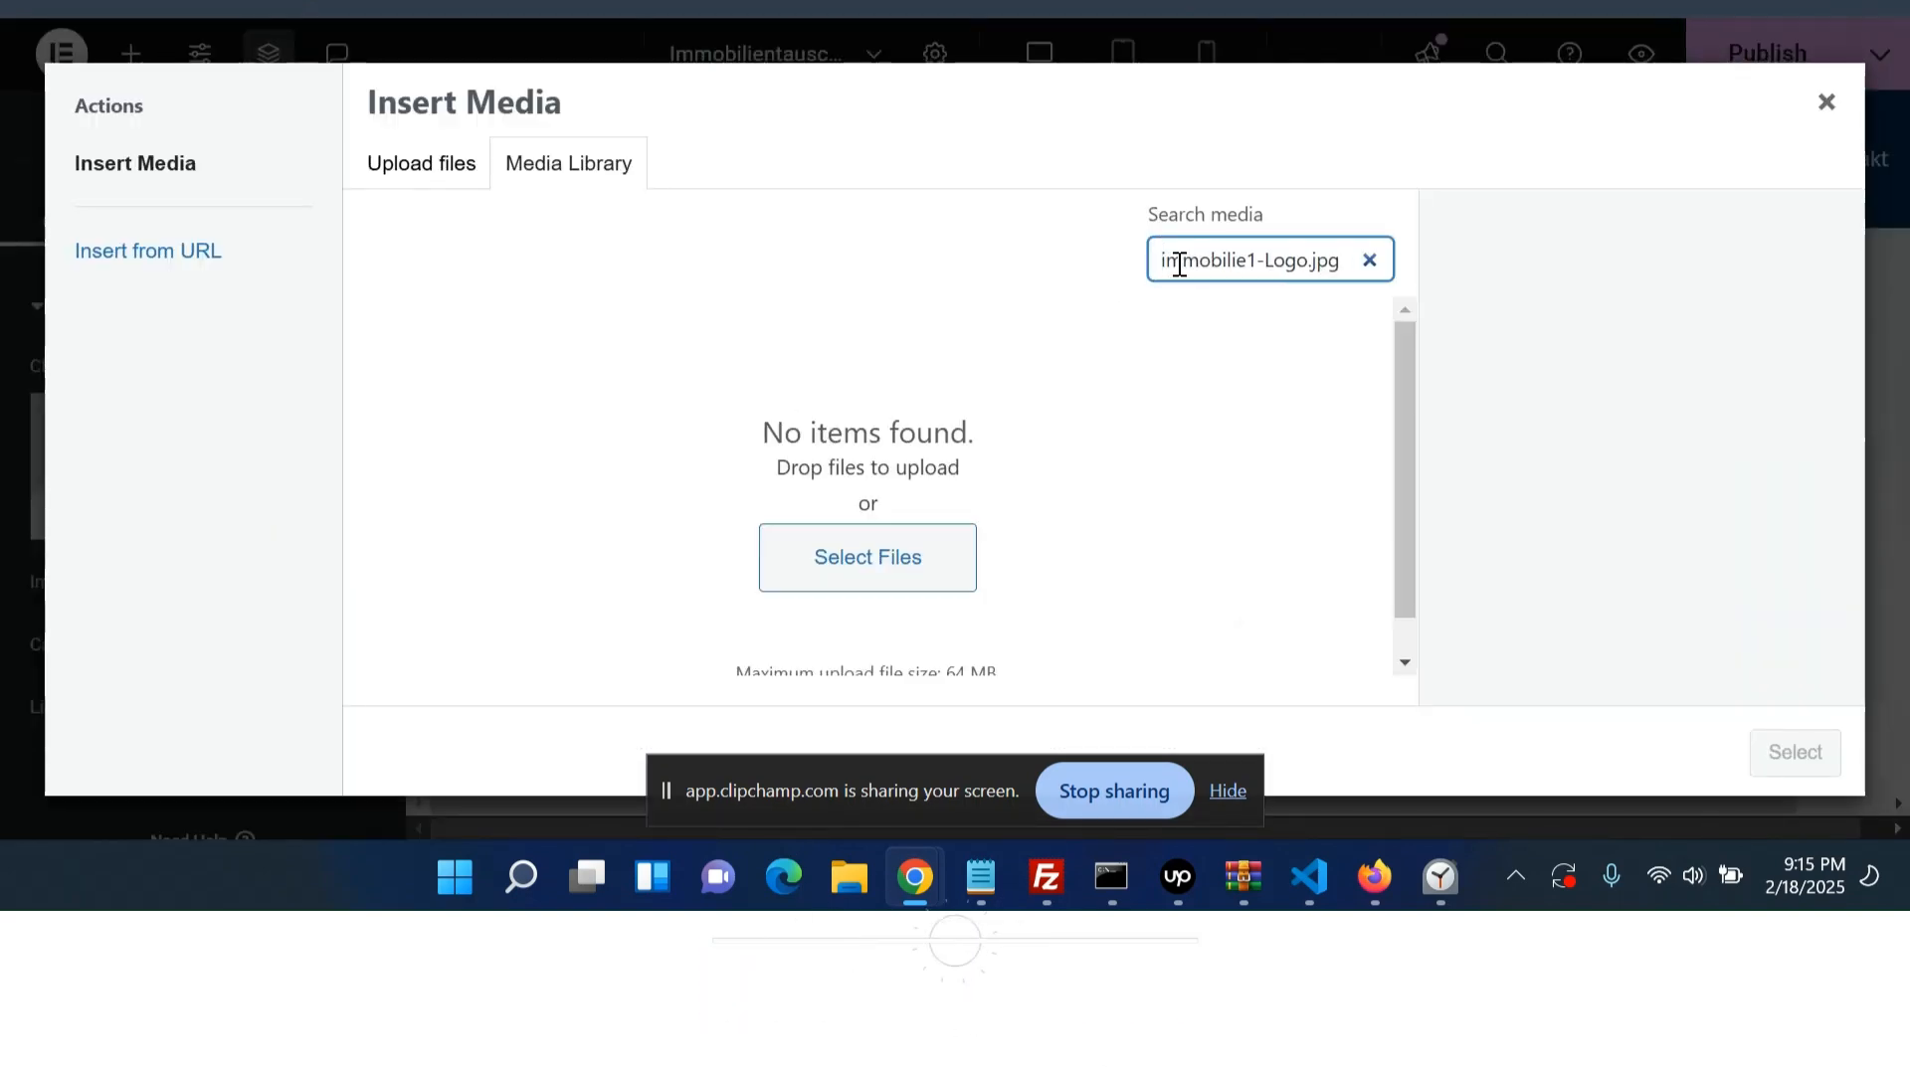
left_click(437, 408)
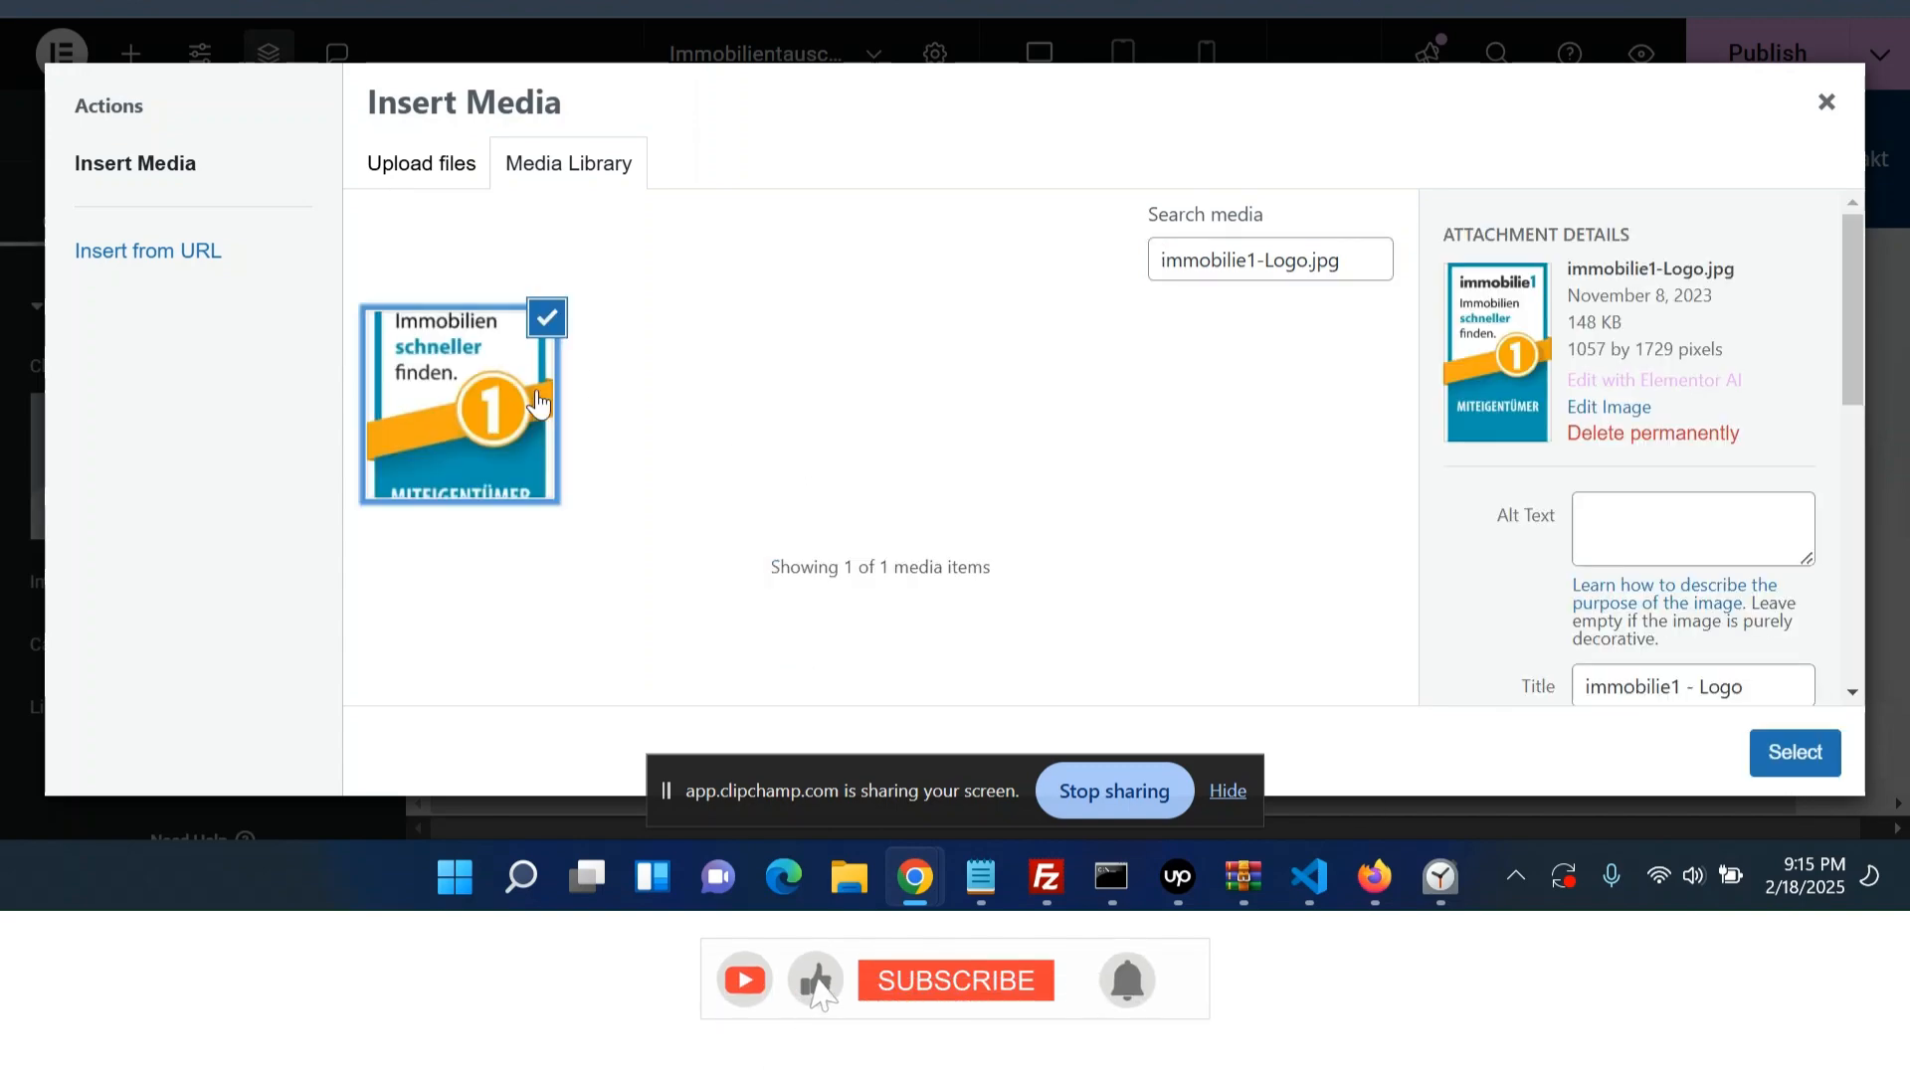
left_click(1801, 771)
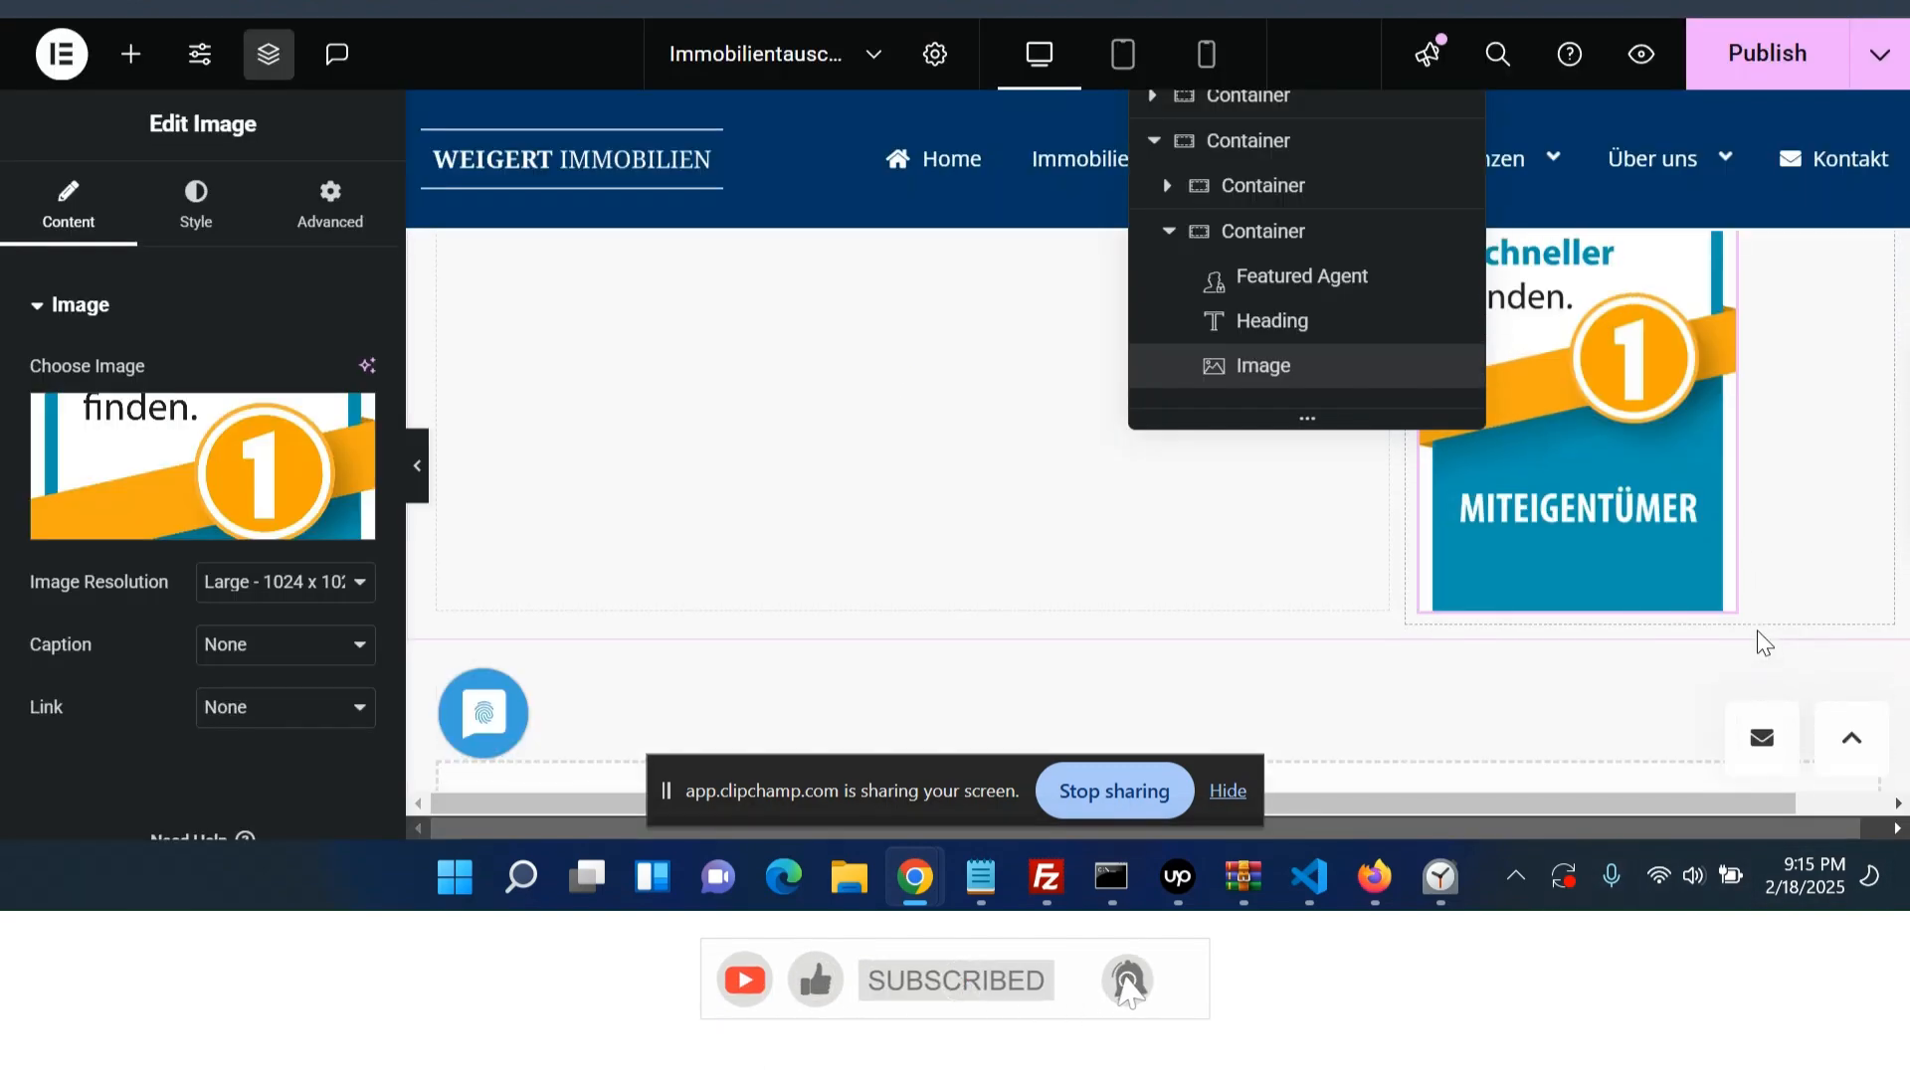
- Examine the live page's left column heading and text for reference
scroll(1757, 629, "down", 5)
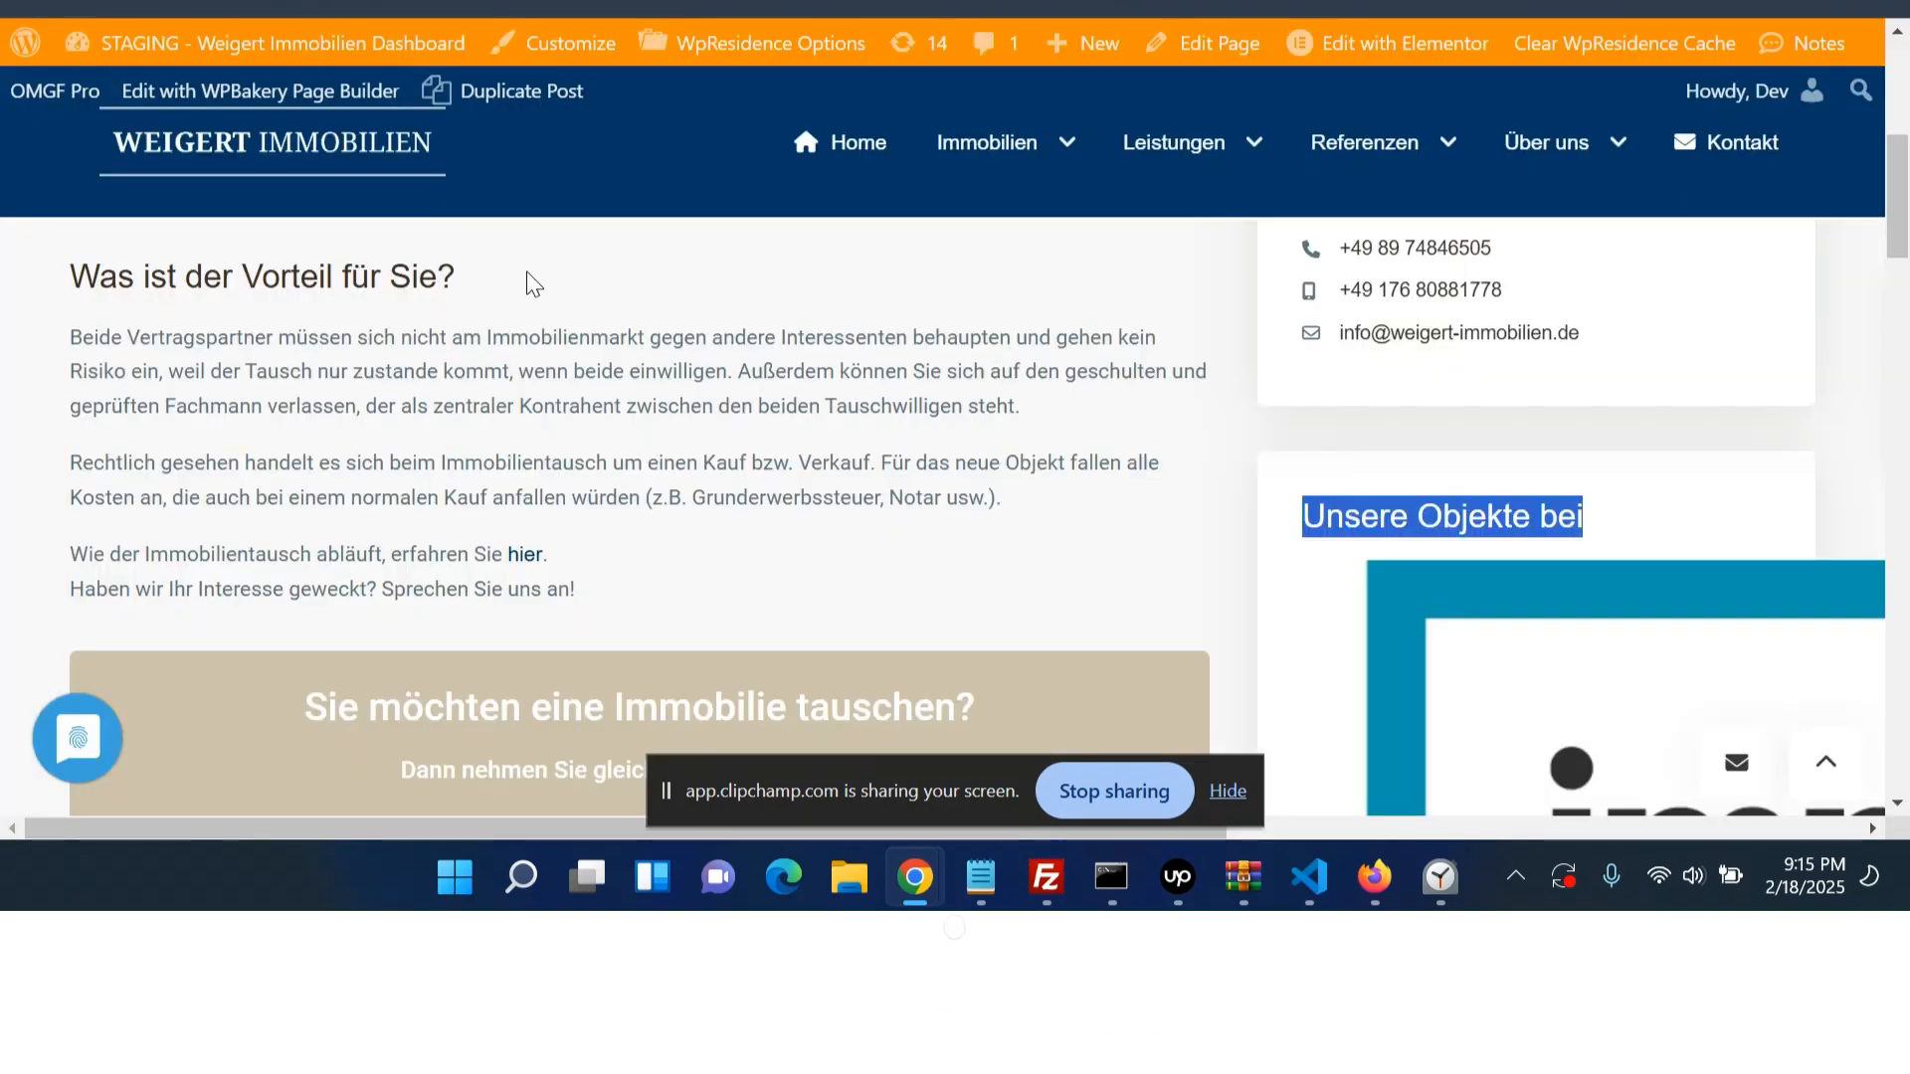
left_click_drag(57, 260, 459, 269)
left_click(474, 276)
double_click(422, 333)
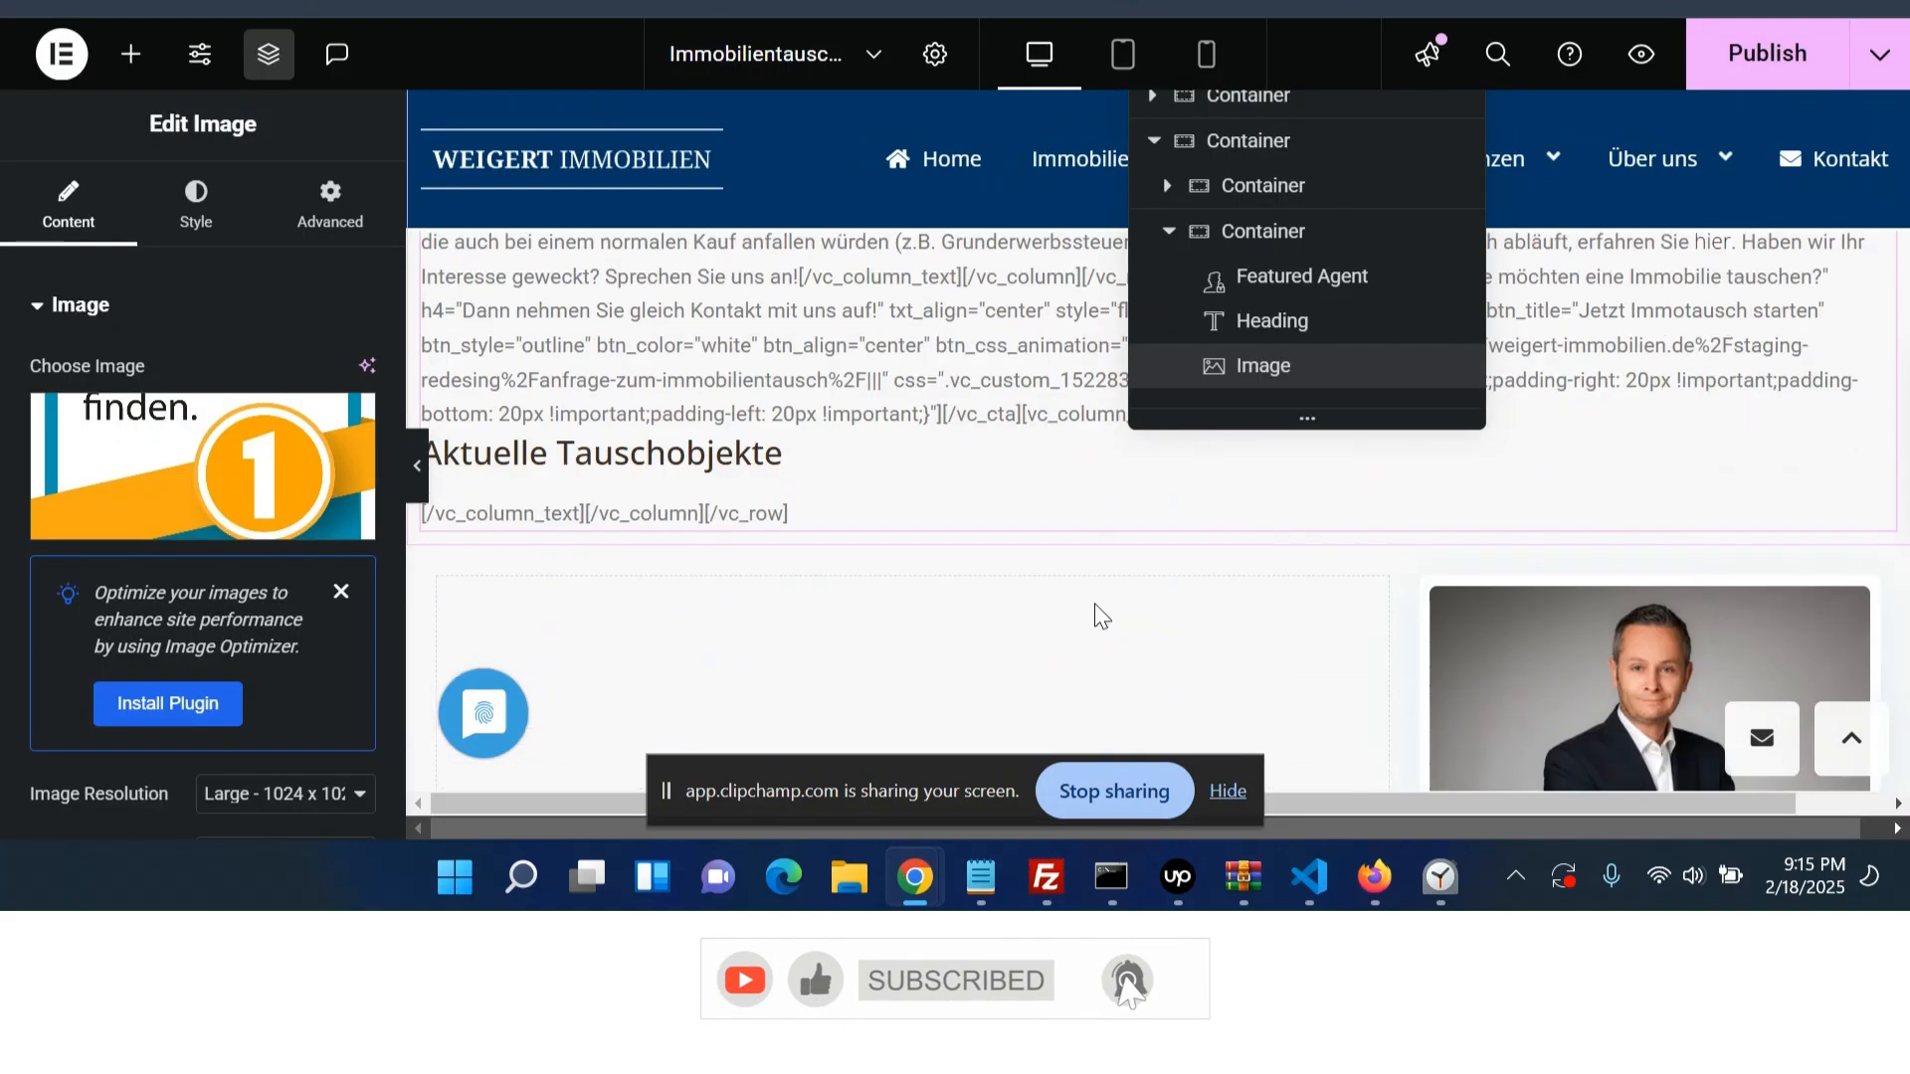
scroll(903, 587, "down", 3)
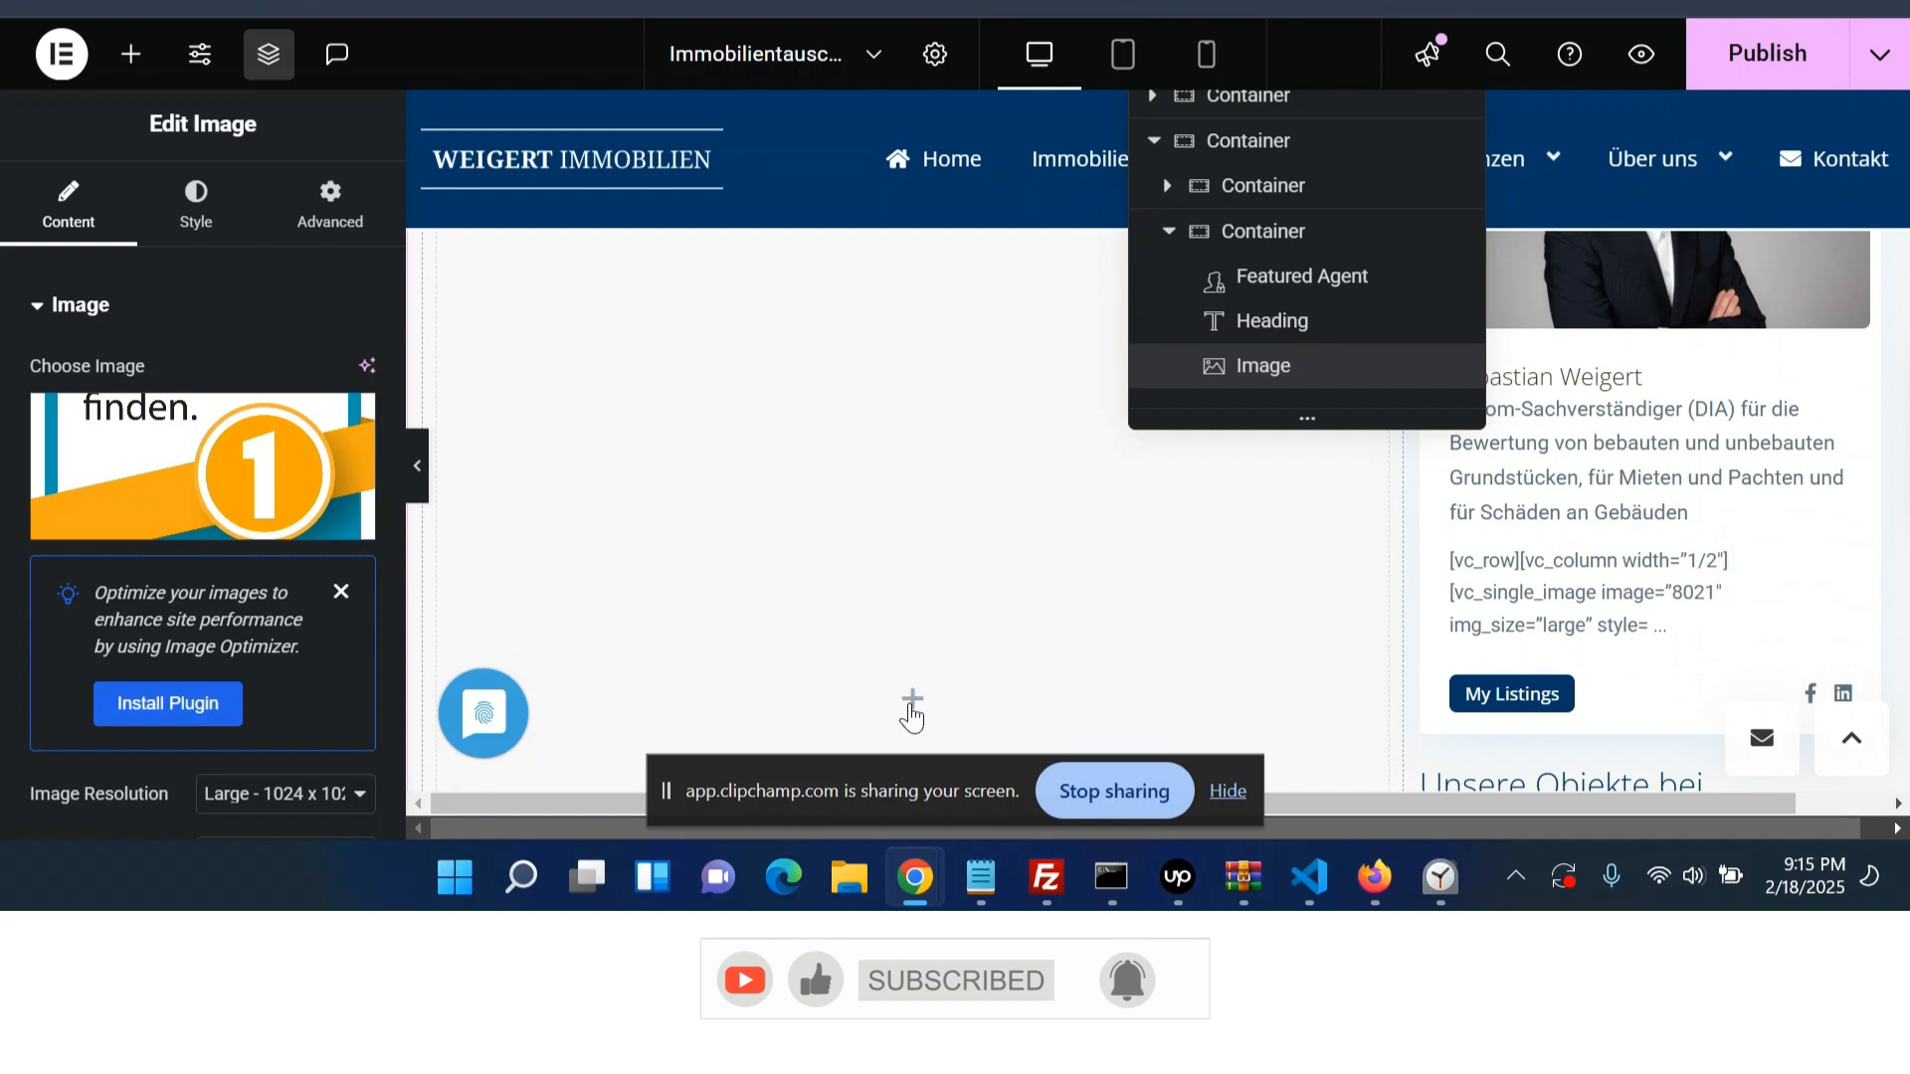
- Add a Breadcrumbs widget to the left column container
left_click(911, 706)
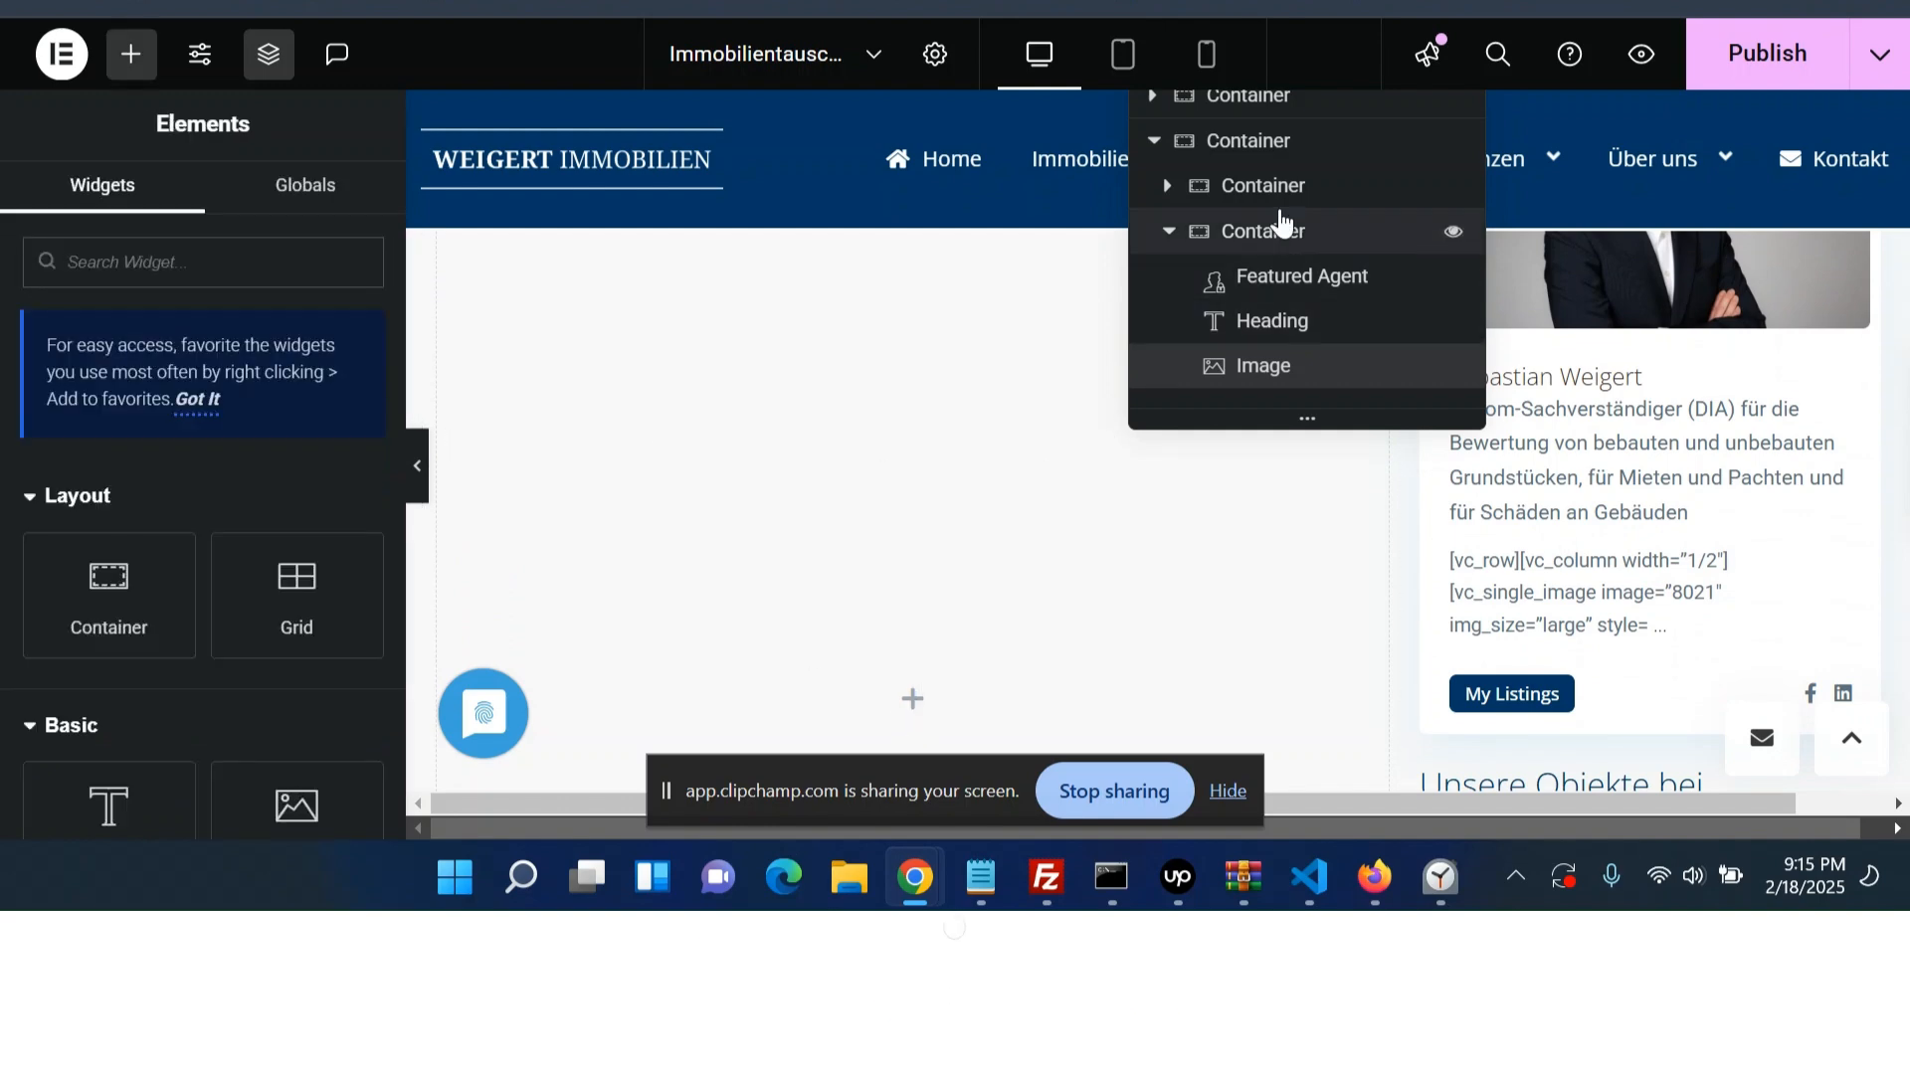
left_click(1170, 186)
left_click(1267, 198)
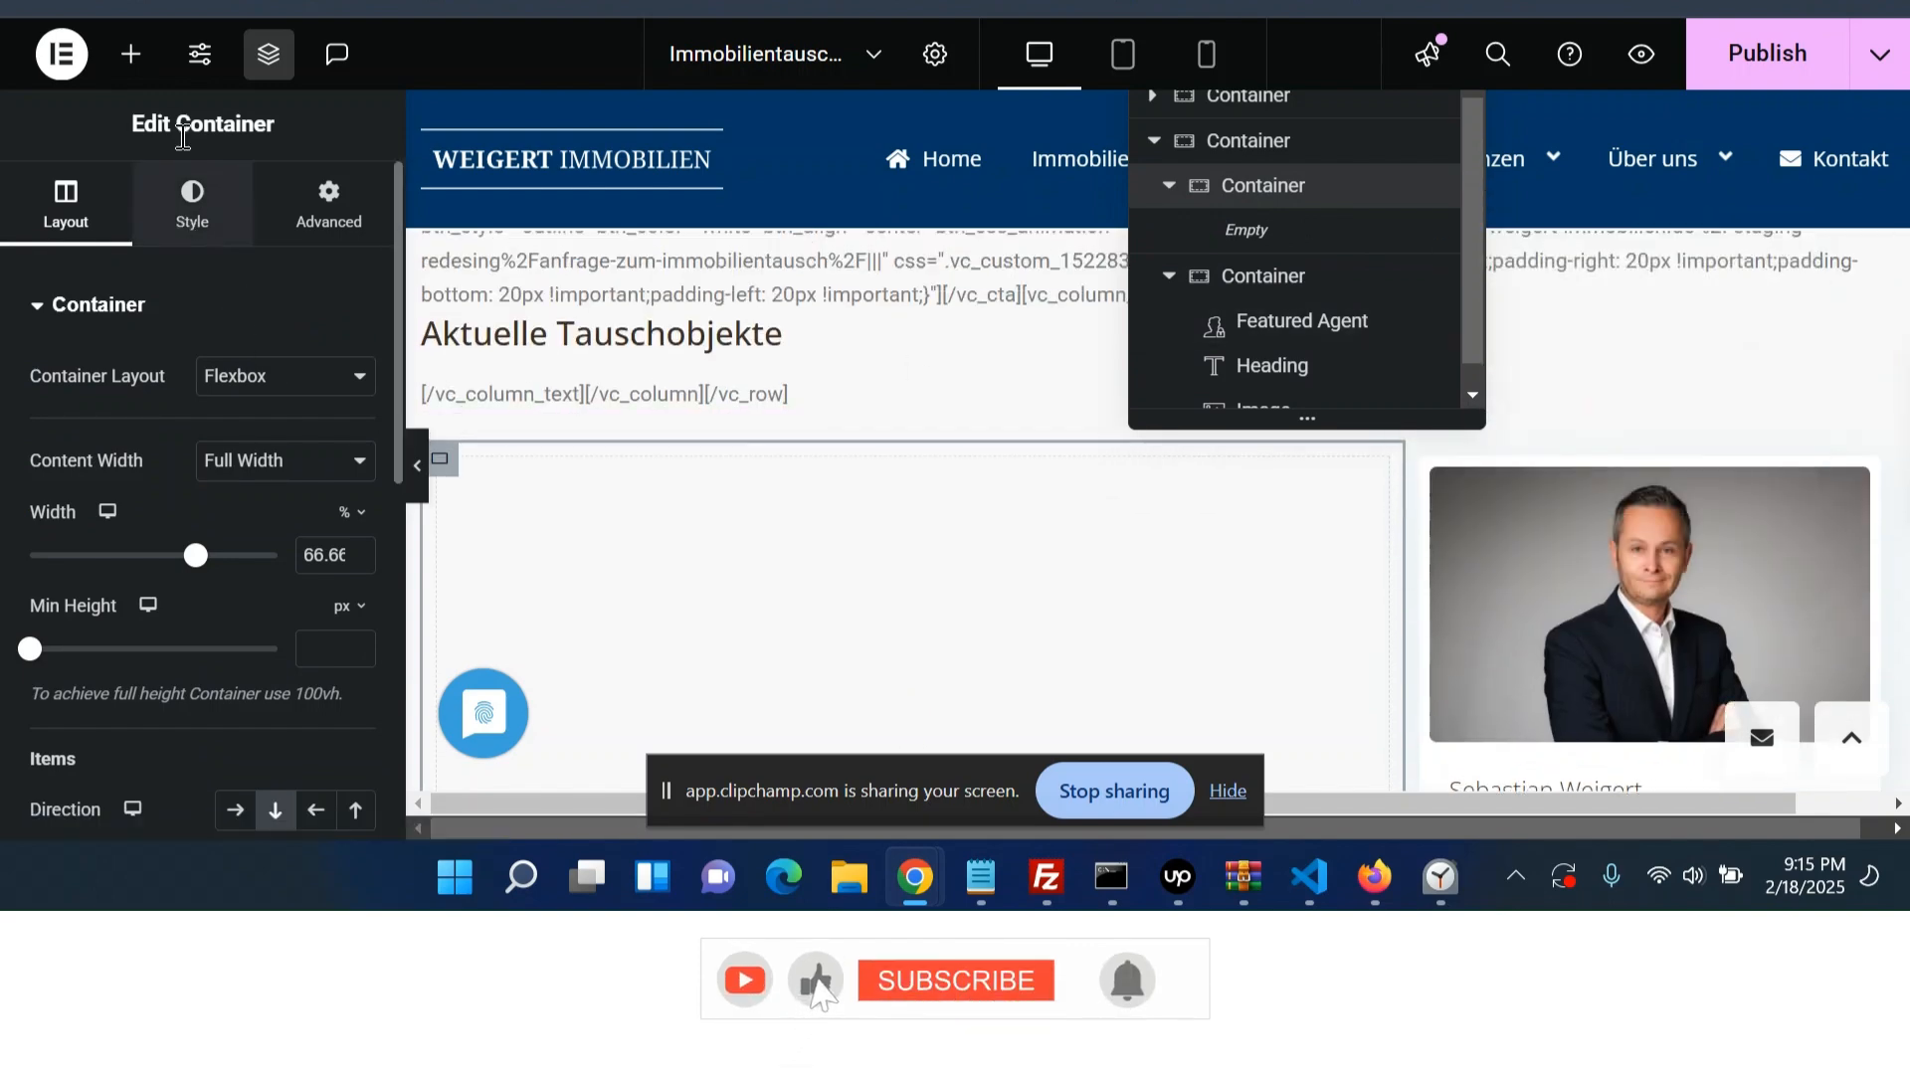
left_click(137, 55)
type("bread")
left_click(260, 570)
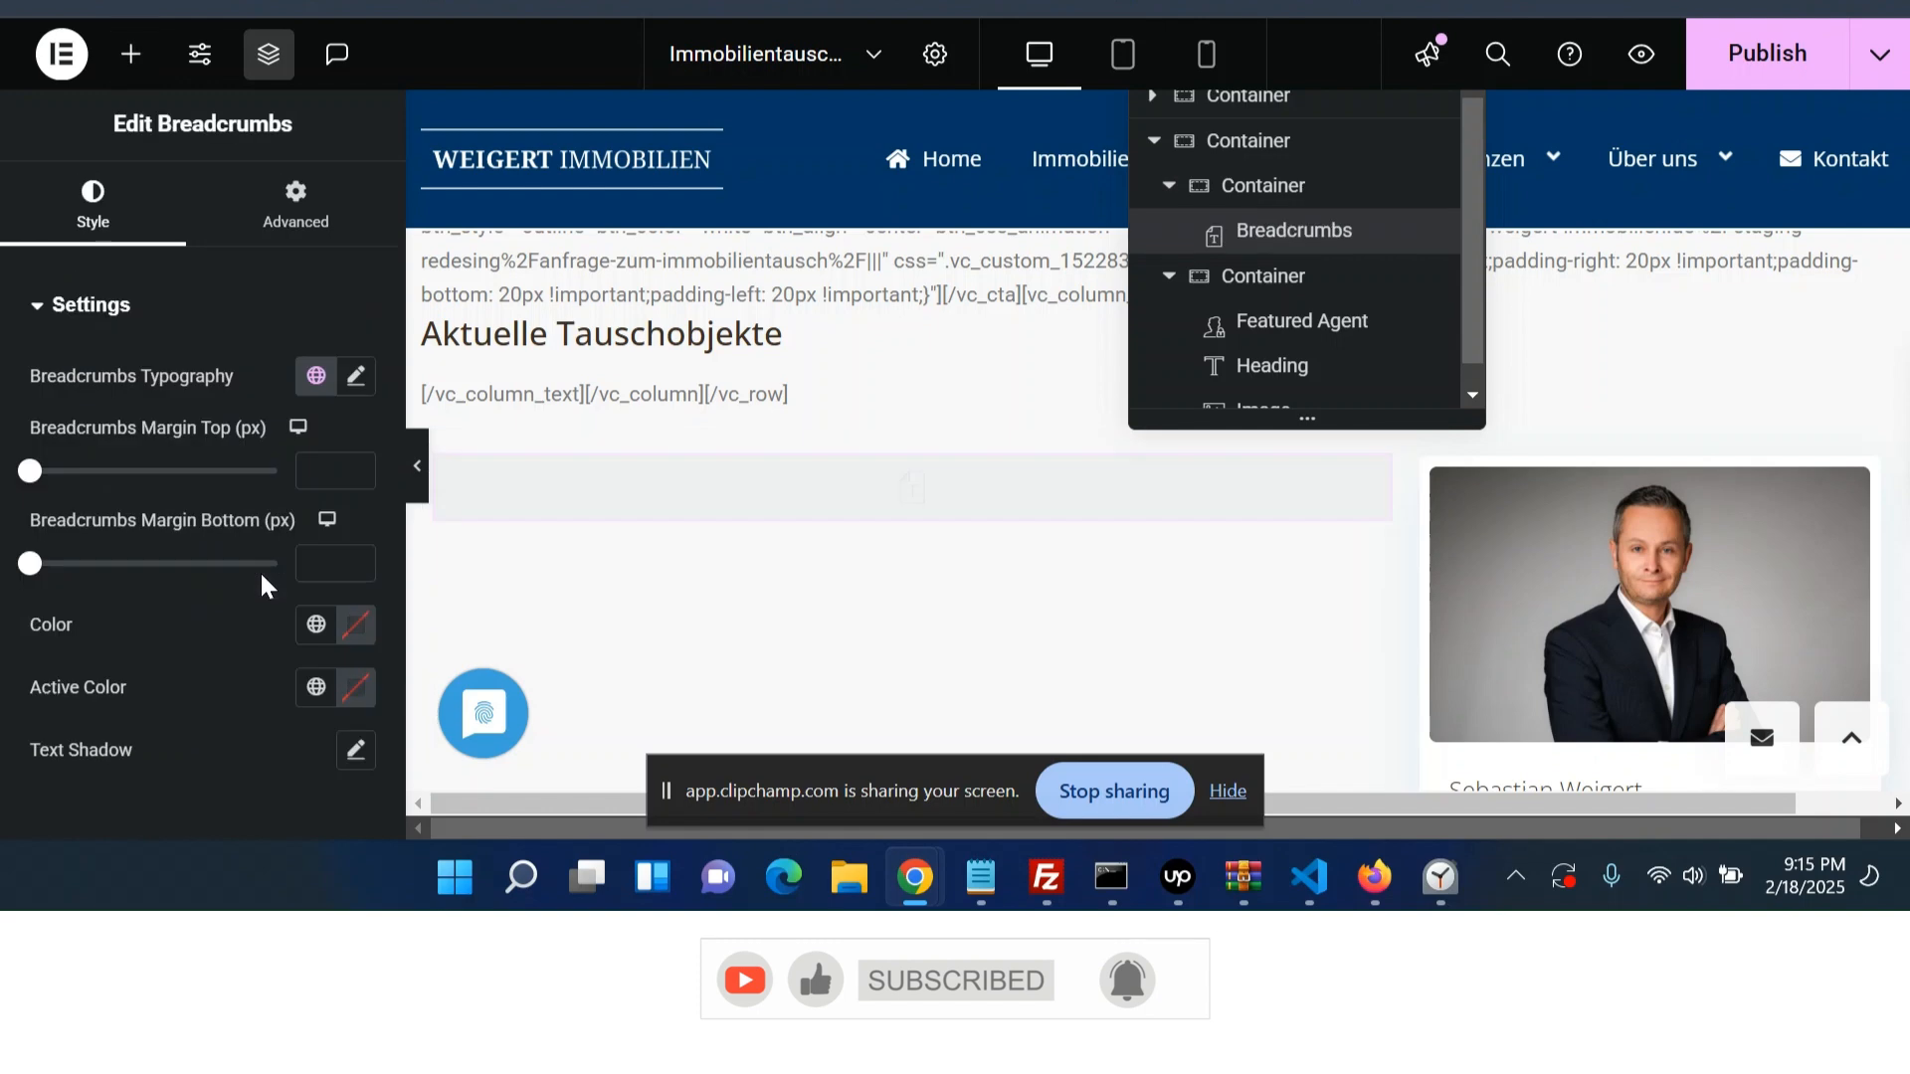
- Add a Heading widget below the breadcrumbs and set its title to the Post Title dynamic tag
scroll(606, 569, "down", 3)
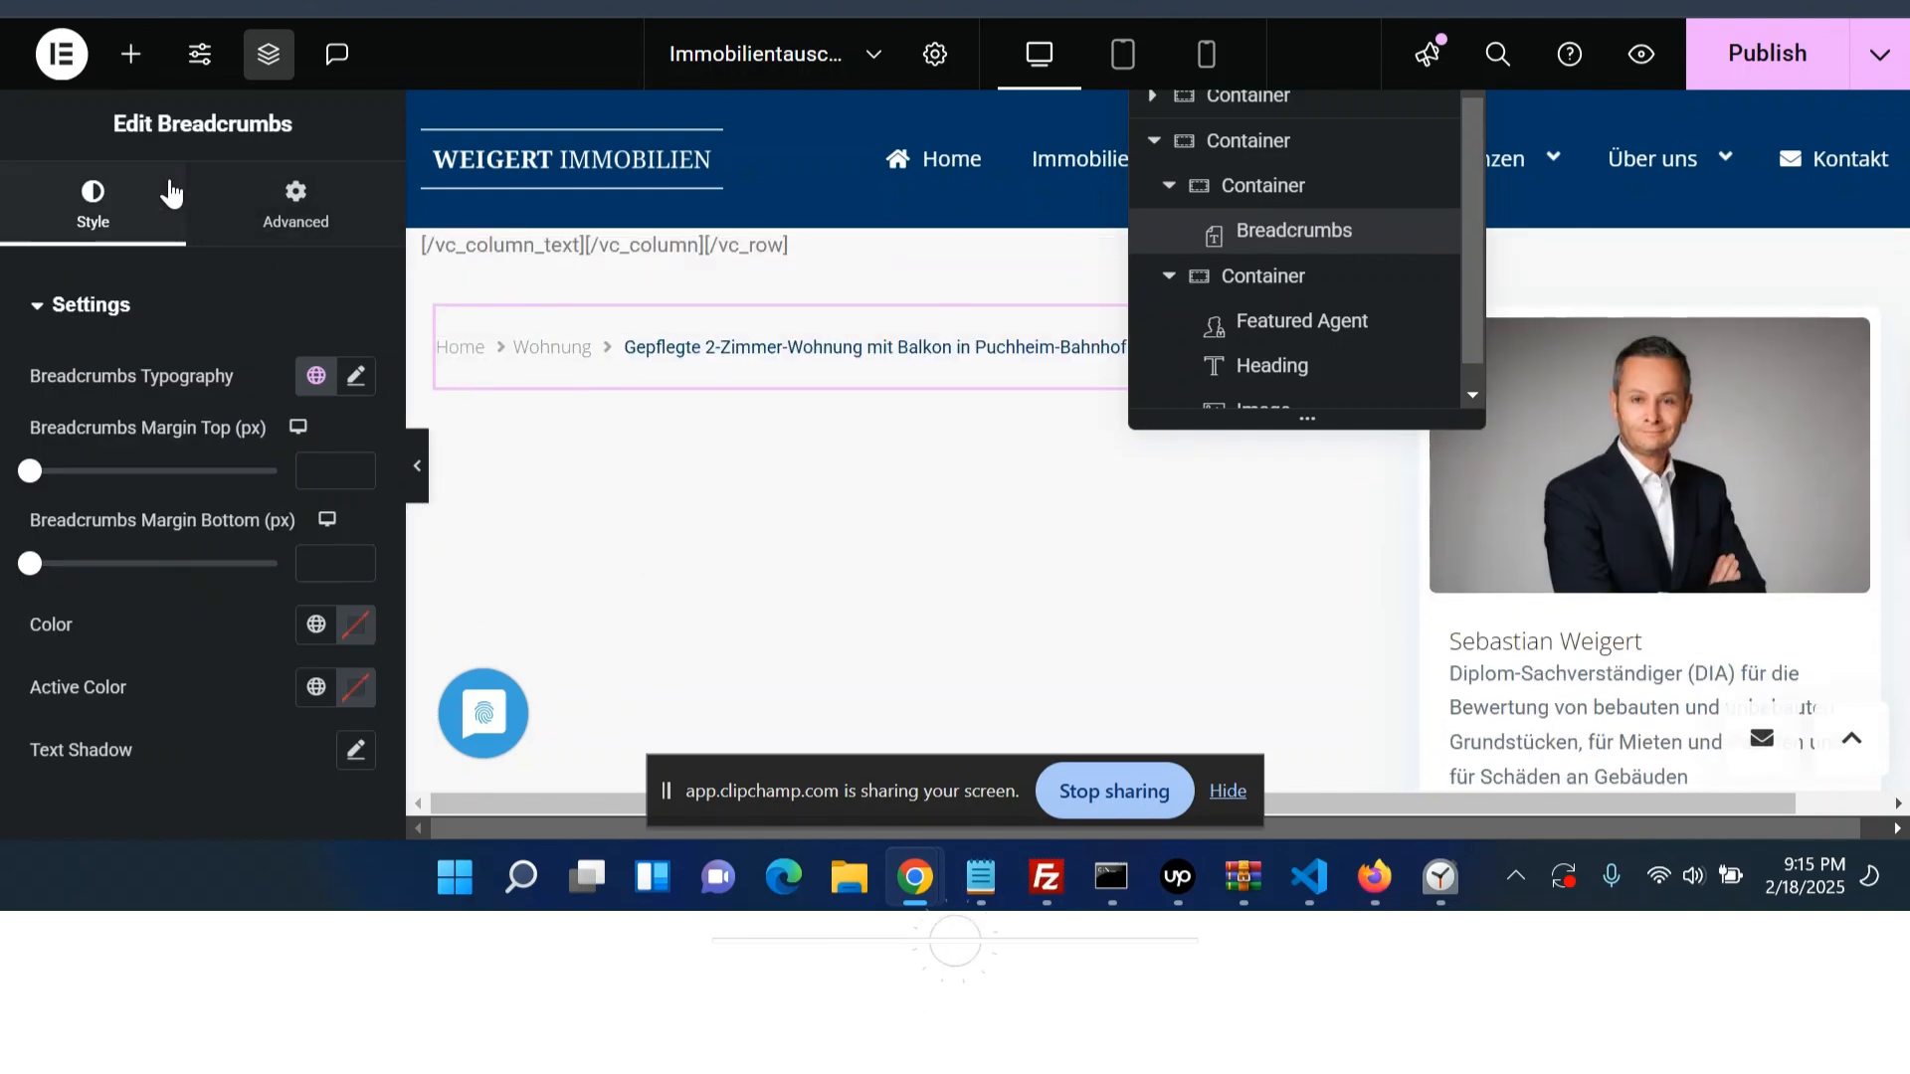
left_click(130, 54)
scroll(112, 756, "down", 2)
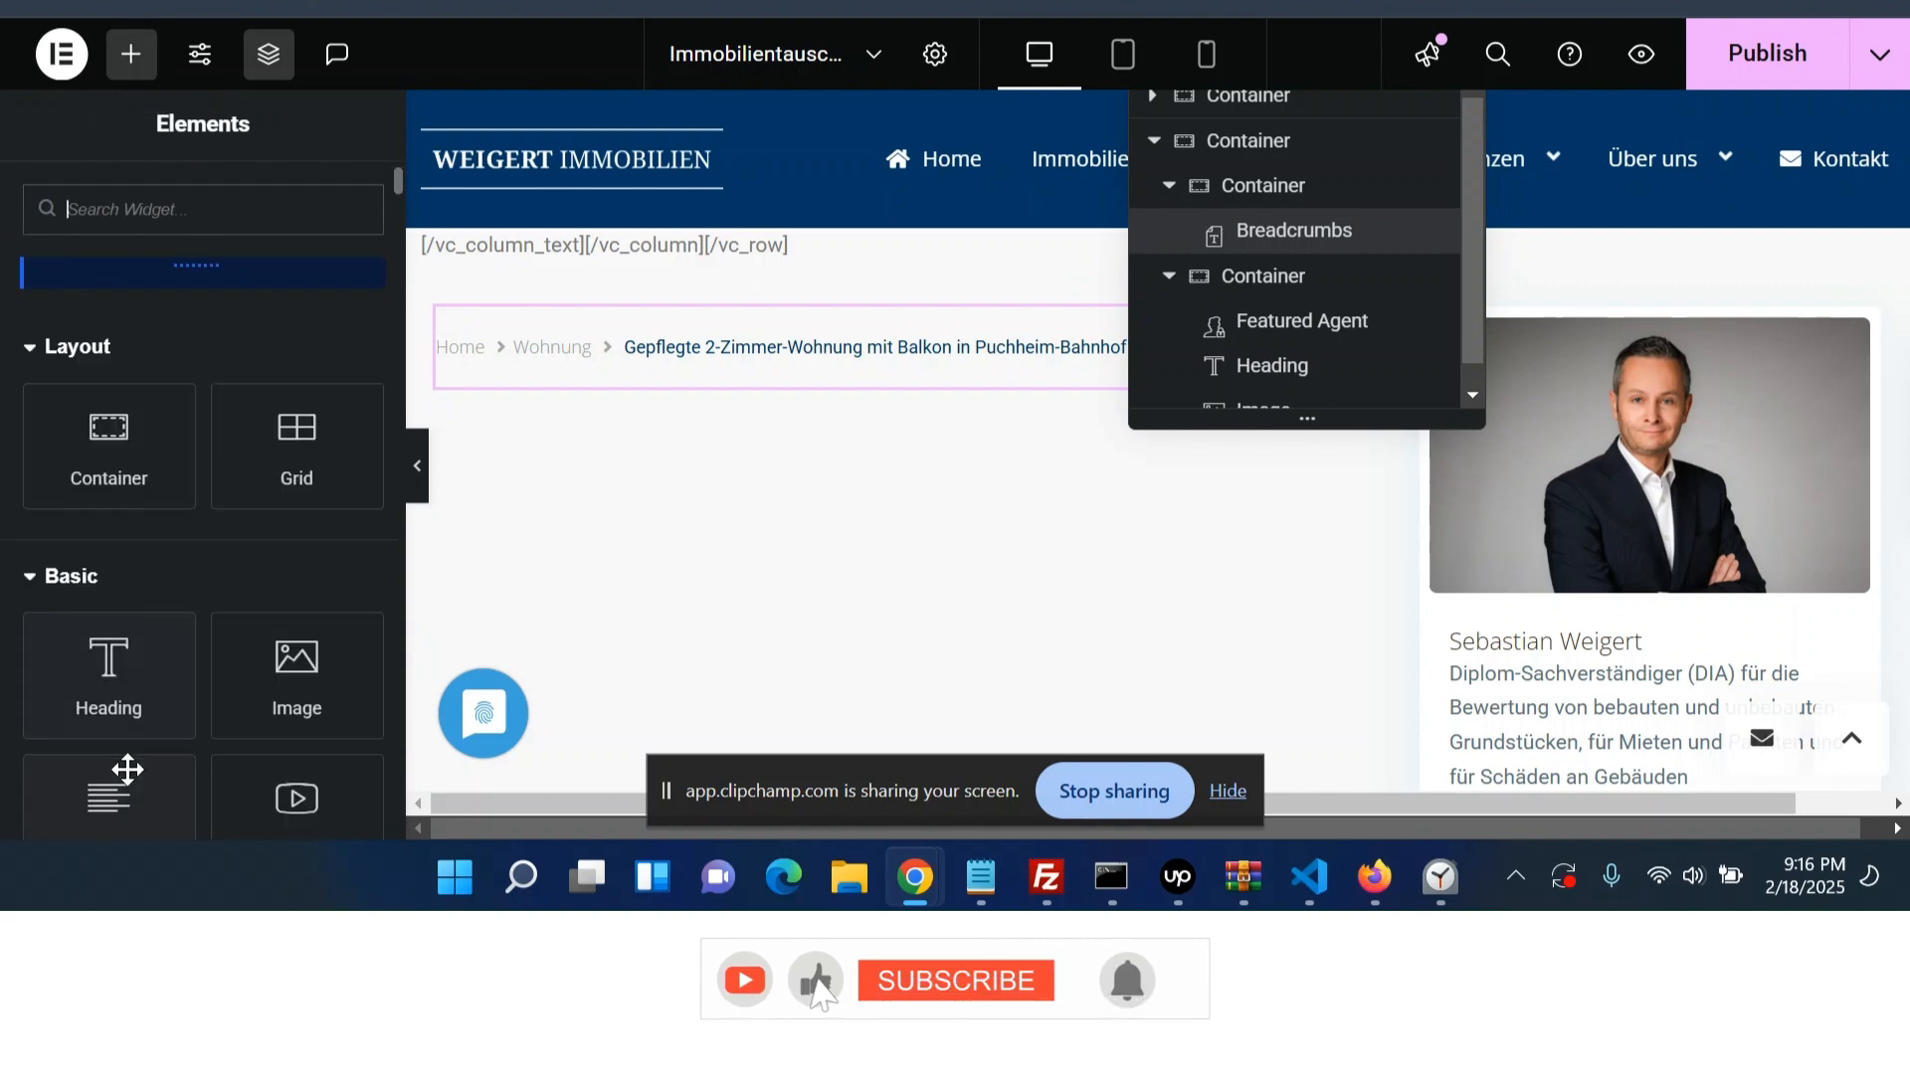
left_click(135, 697)
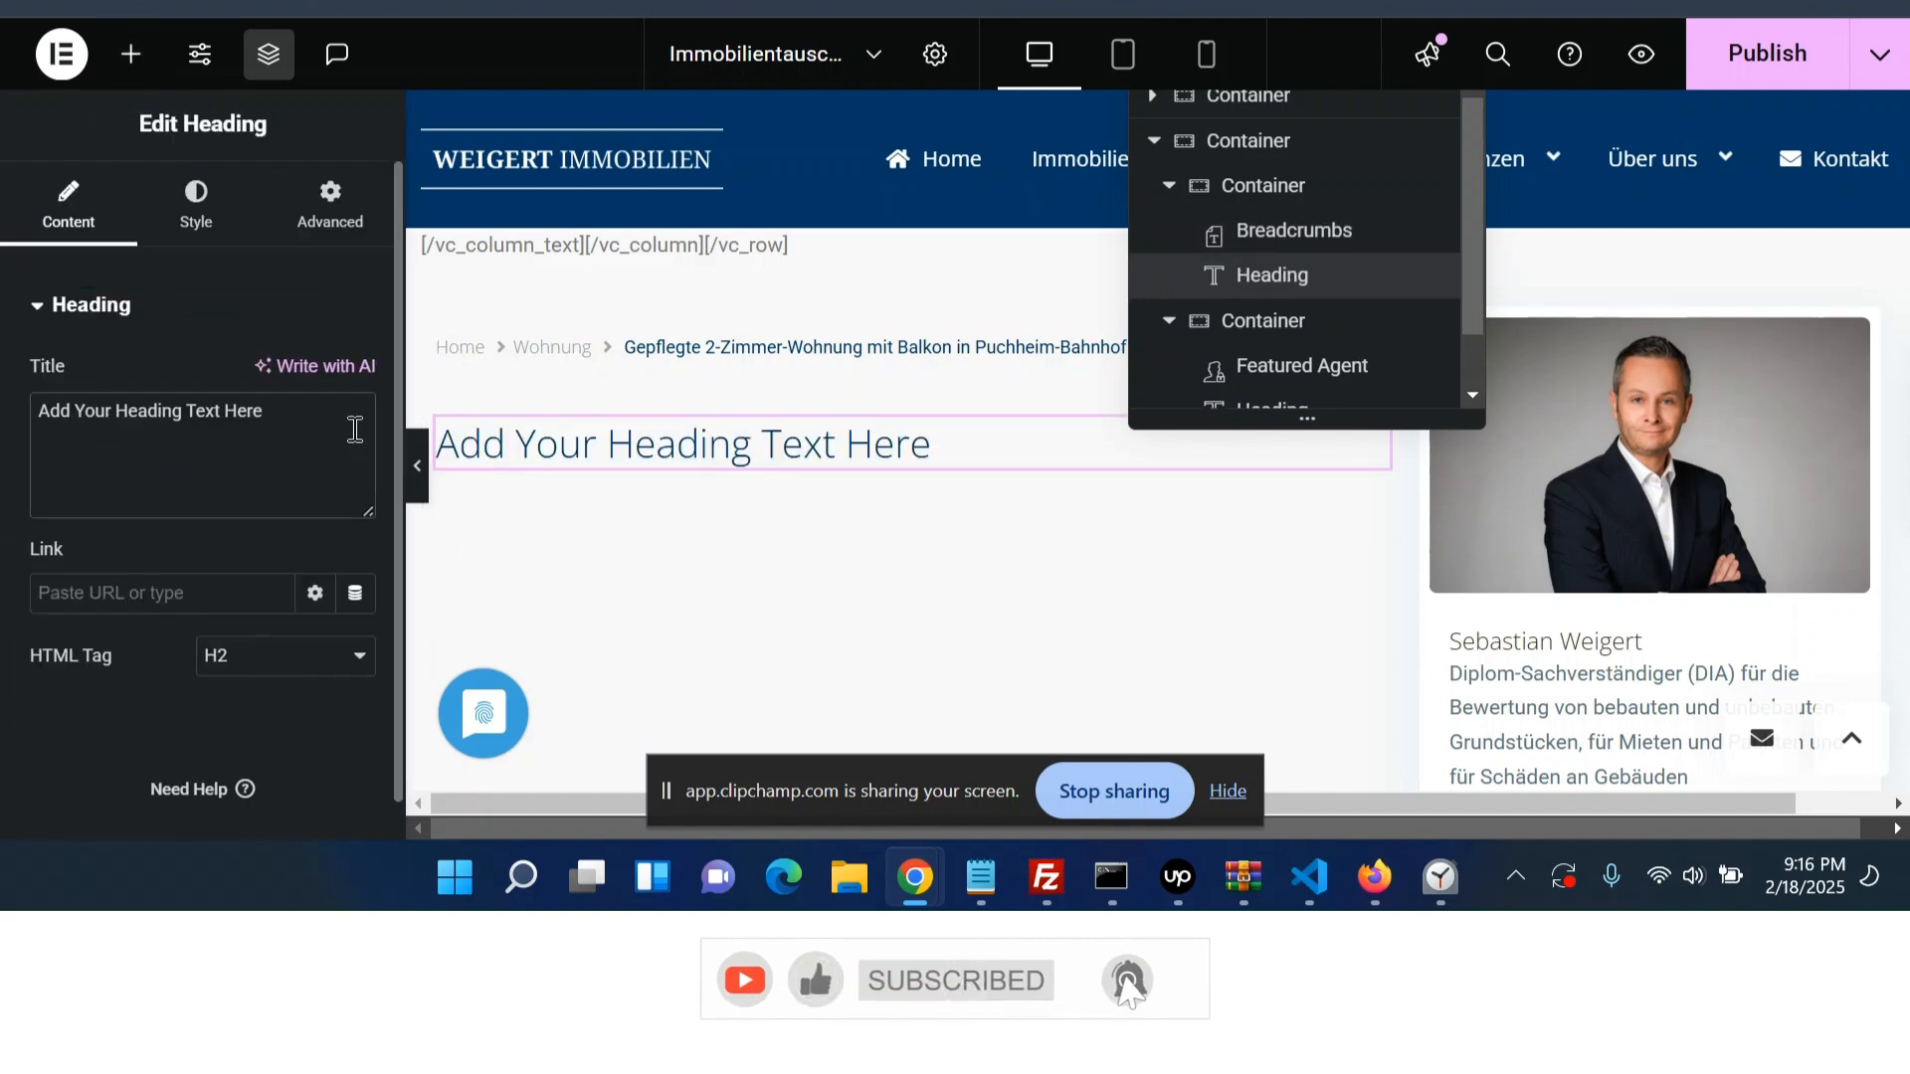
scroll(387, 410, "down", 1)
left_click(356, 374)
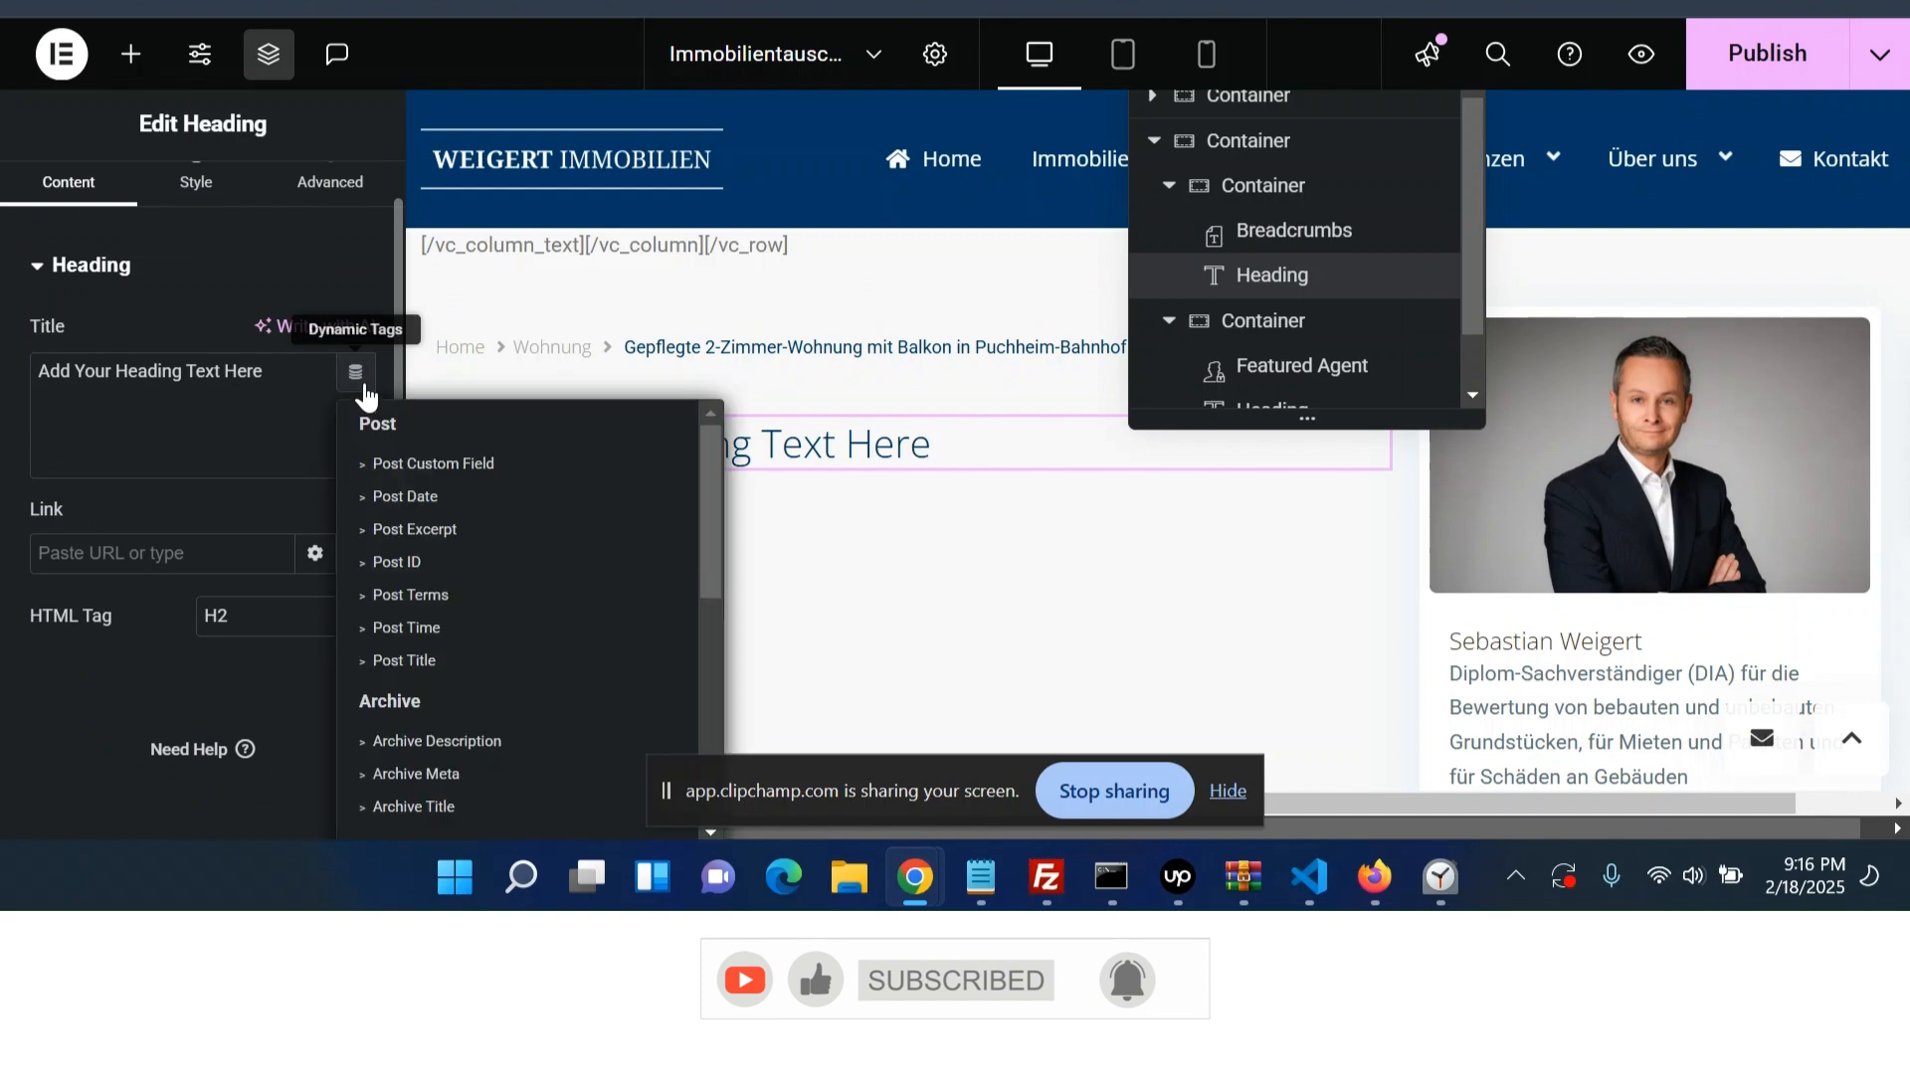
left_click(435, 661)
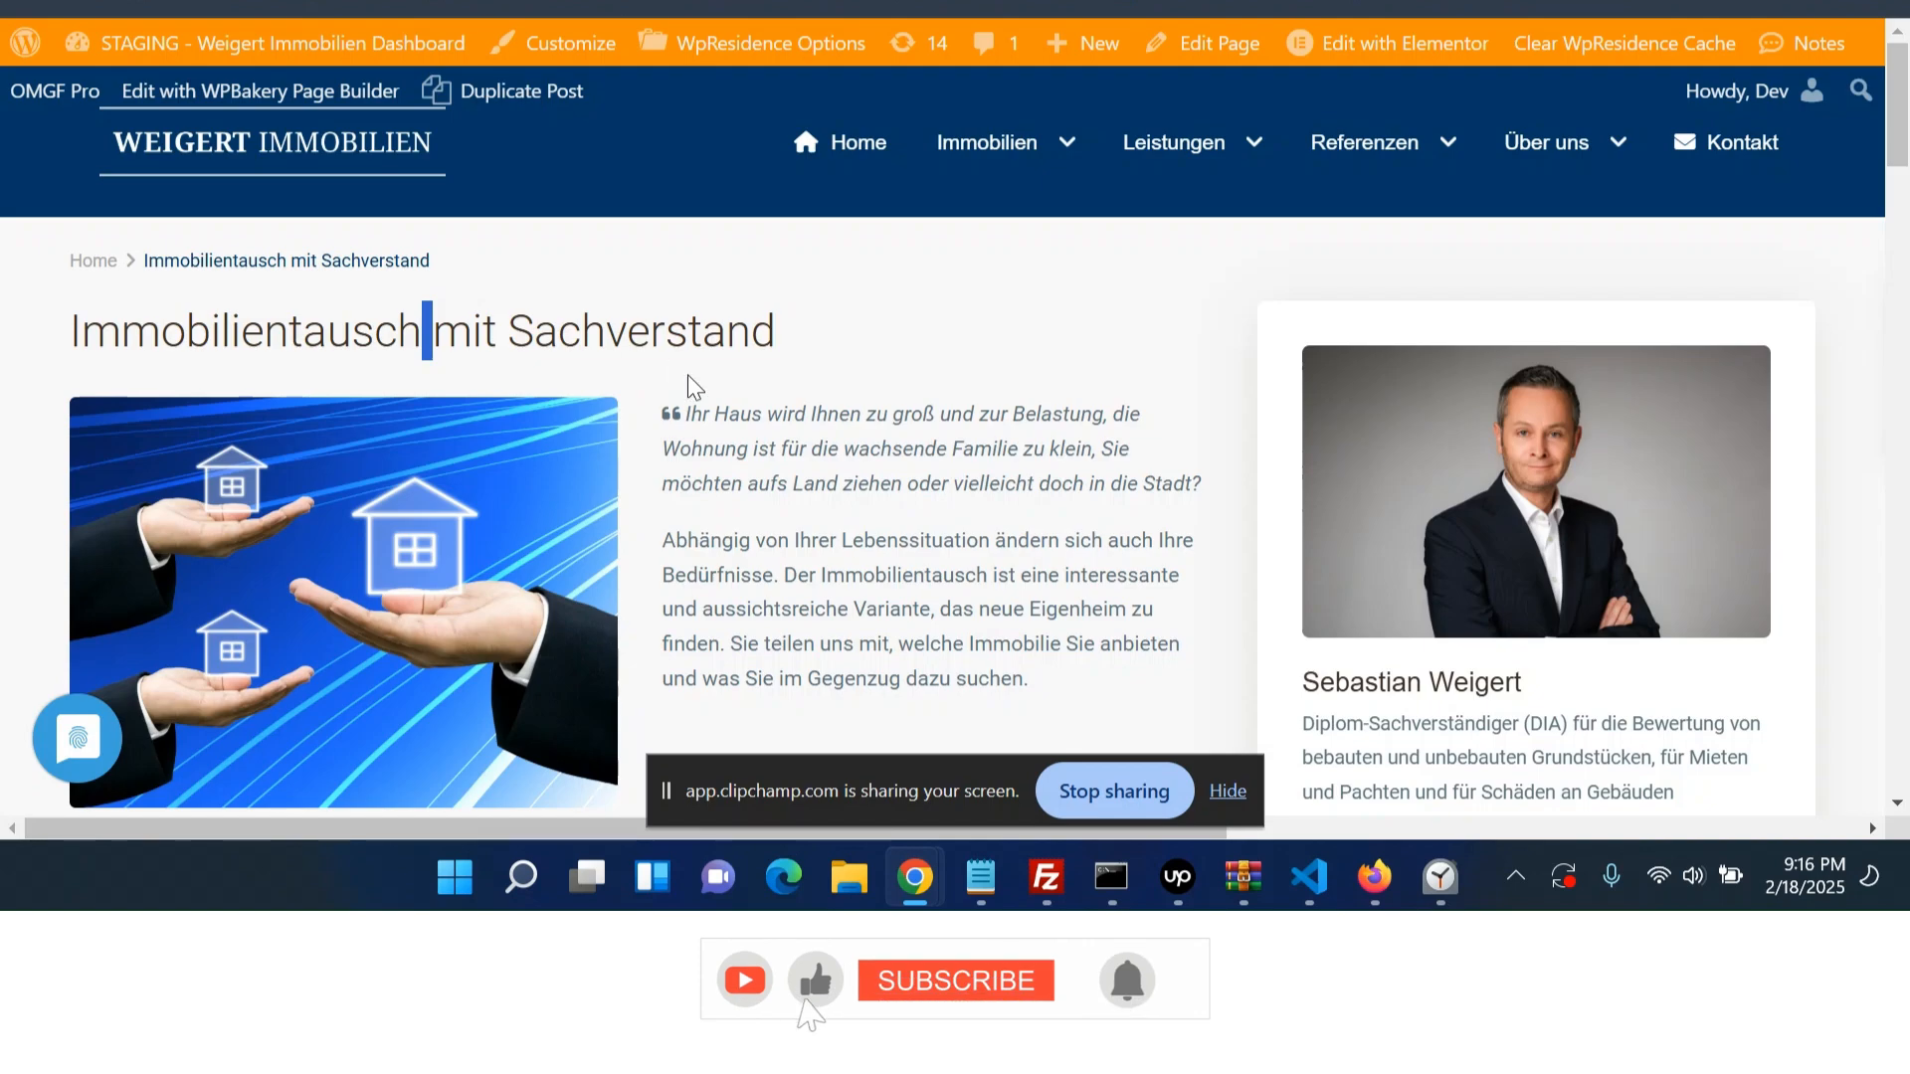
- Add a container below the heading in the left column and nest another container inside it
scroll(683, 340, "down", 2)
scroll(684, 340, "up", 2)
left_click_drag(670, 418, 997, 686)
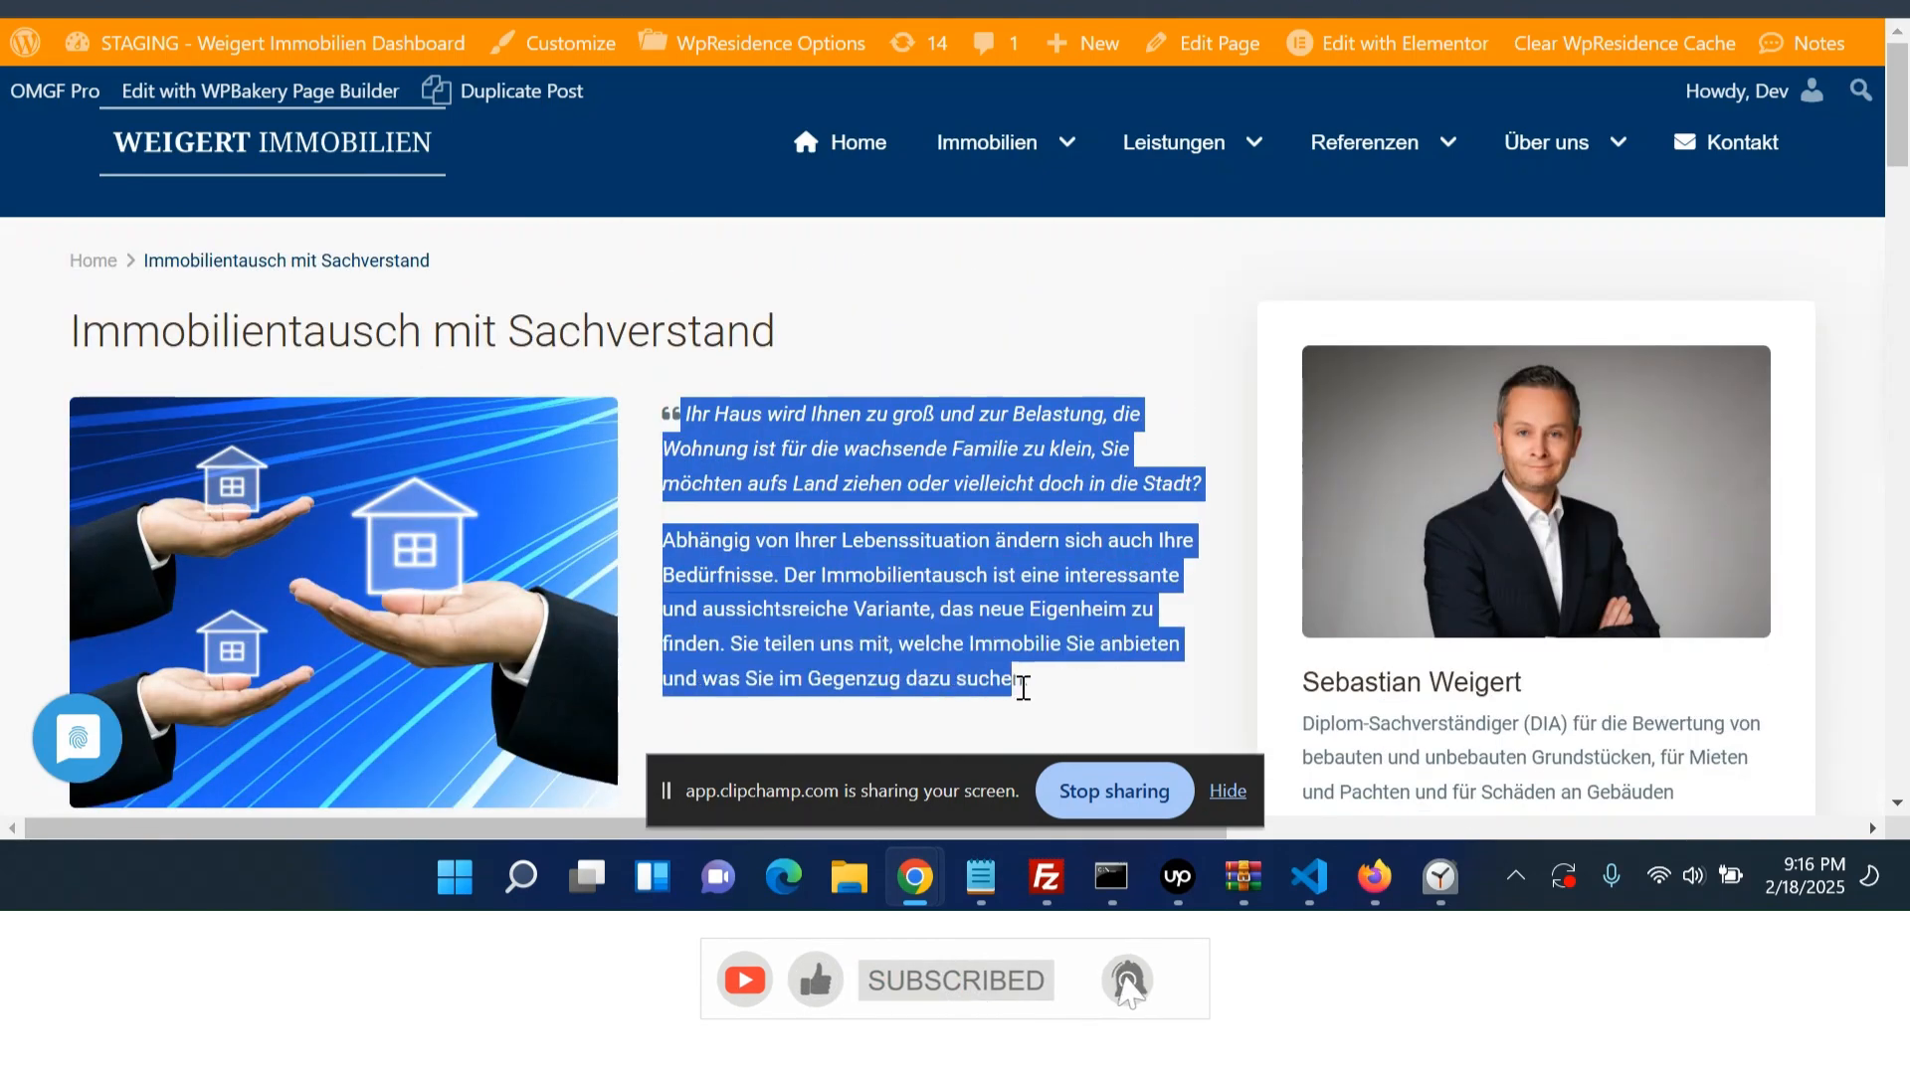
left_click(1025, 689)
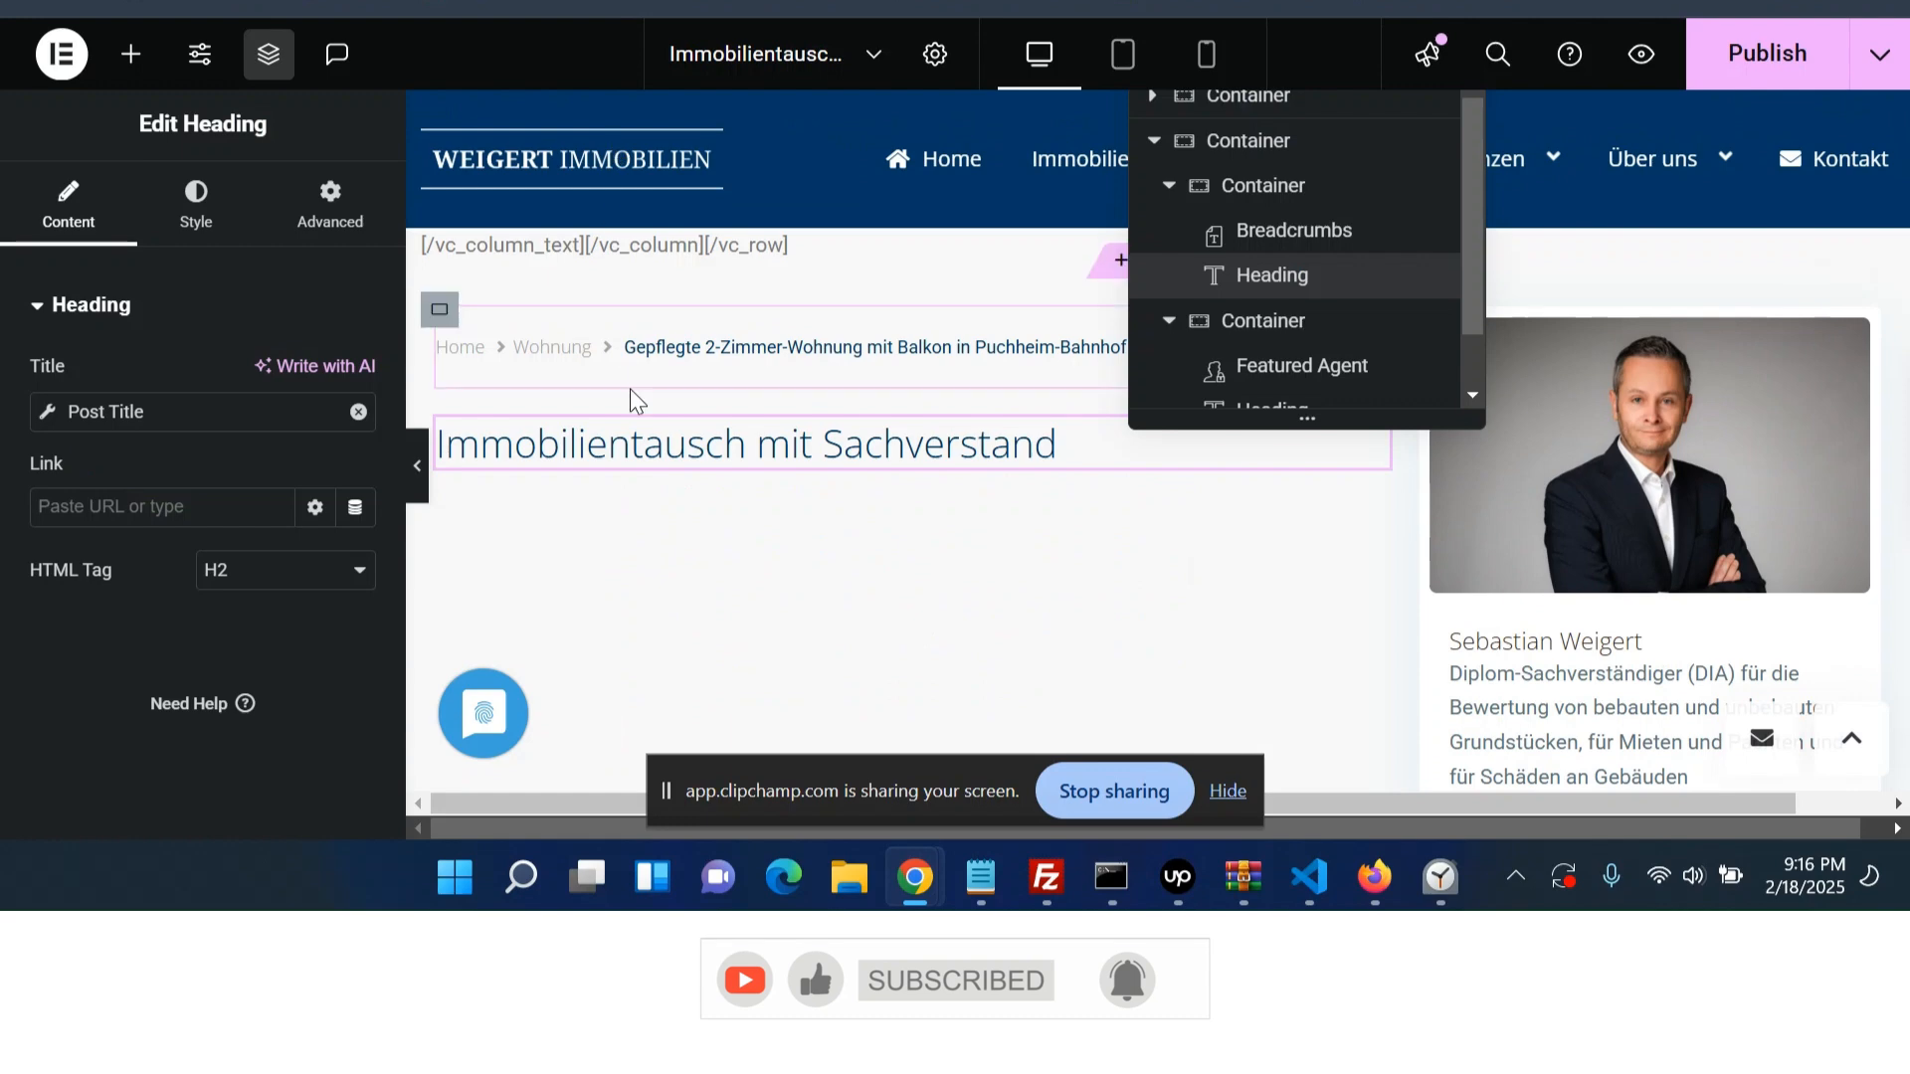
left_click(128, 60)
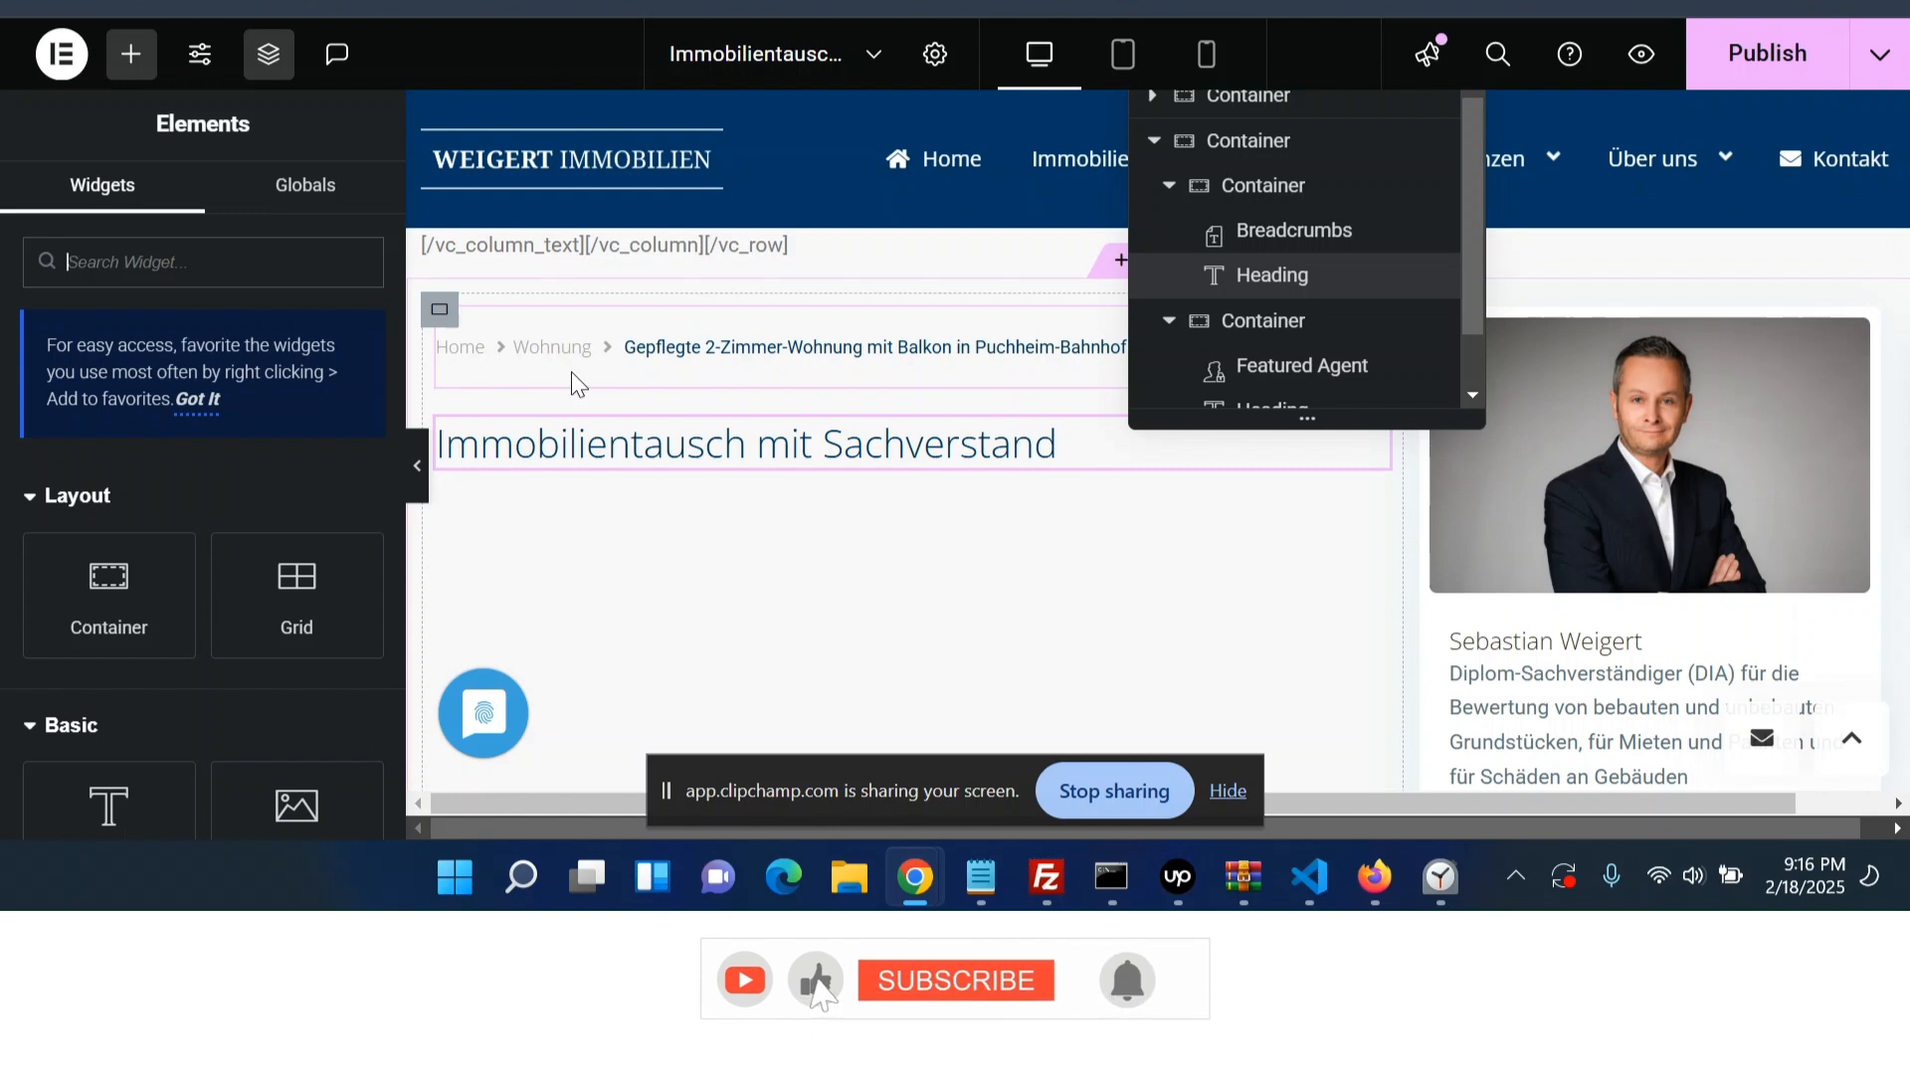
left_click(97, 567)
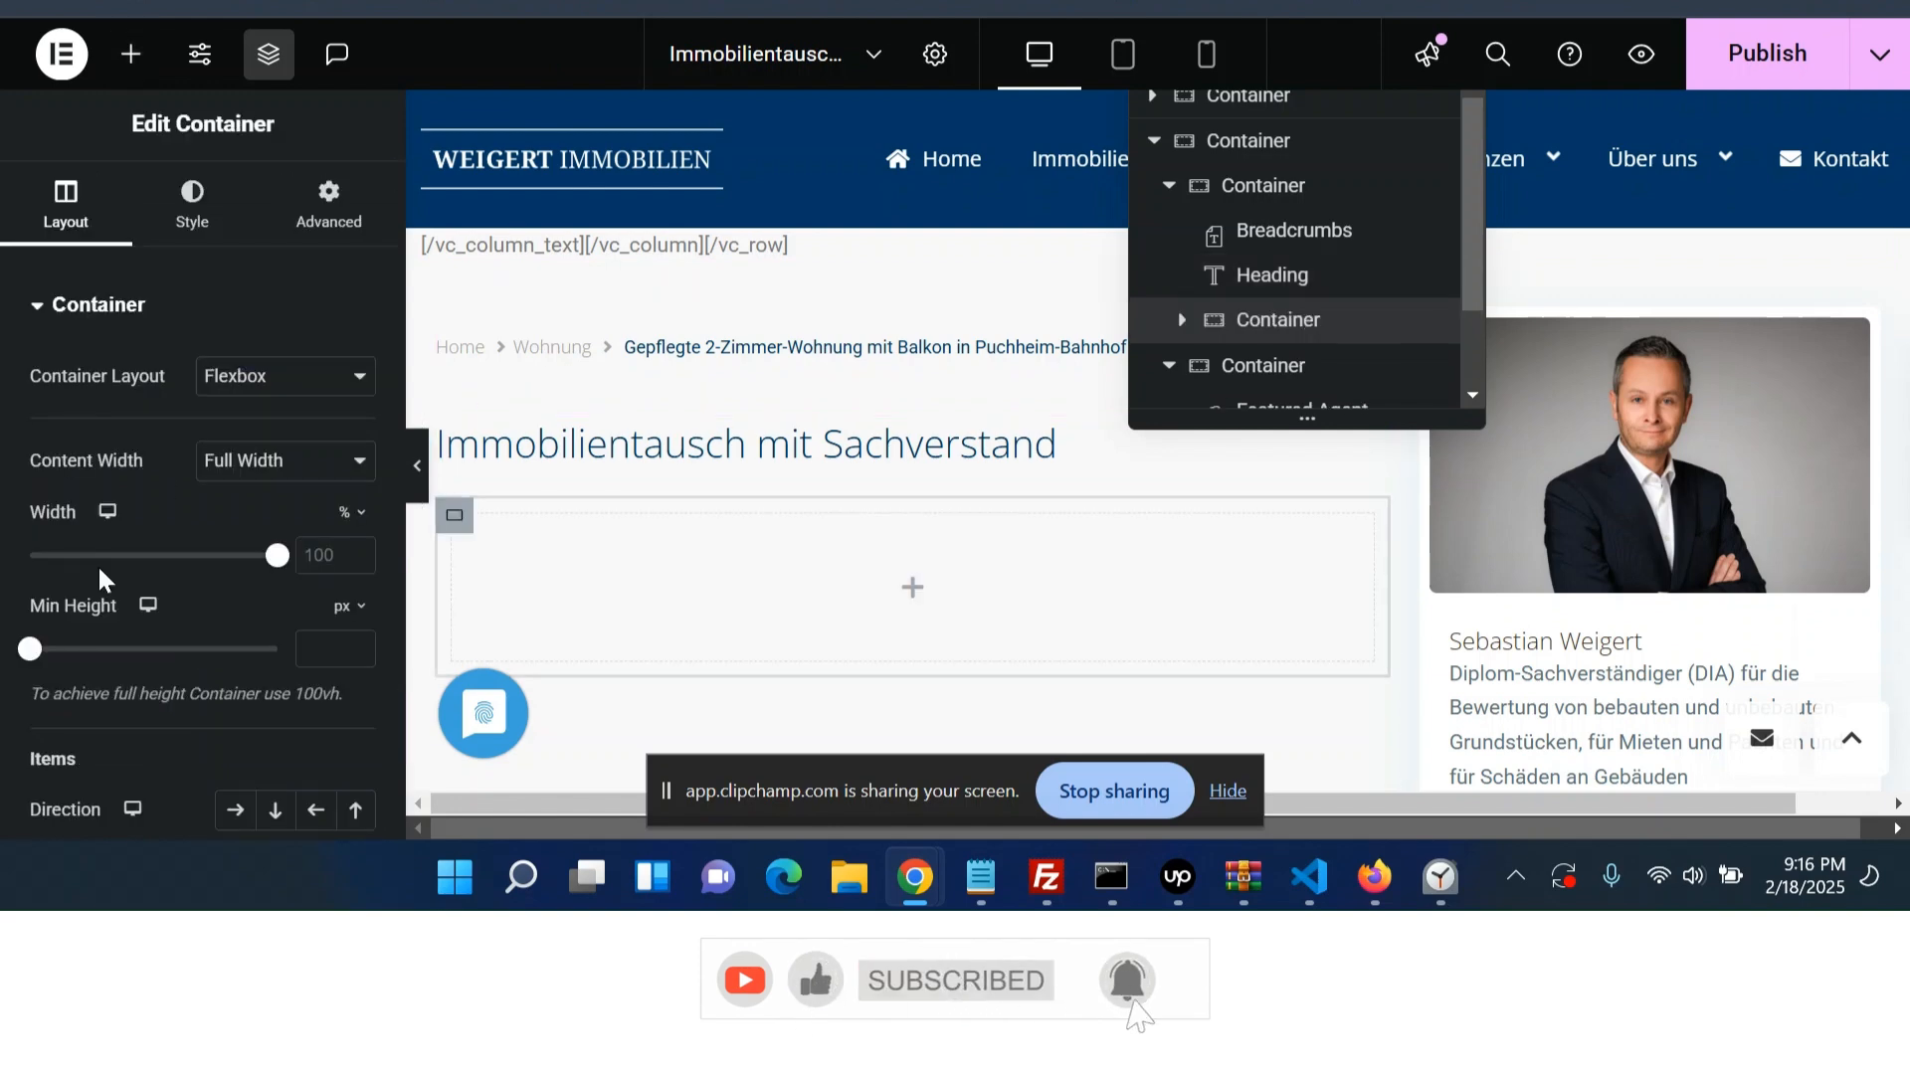
left_click(915, 602)
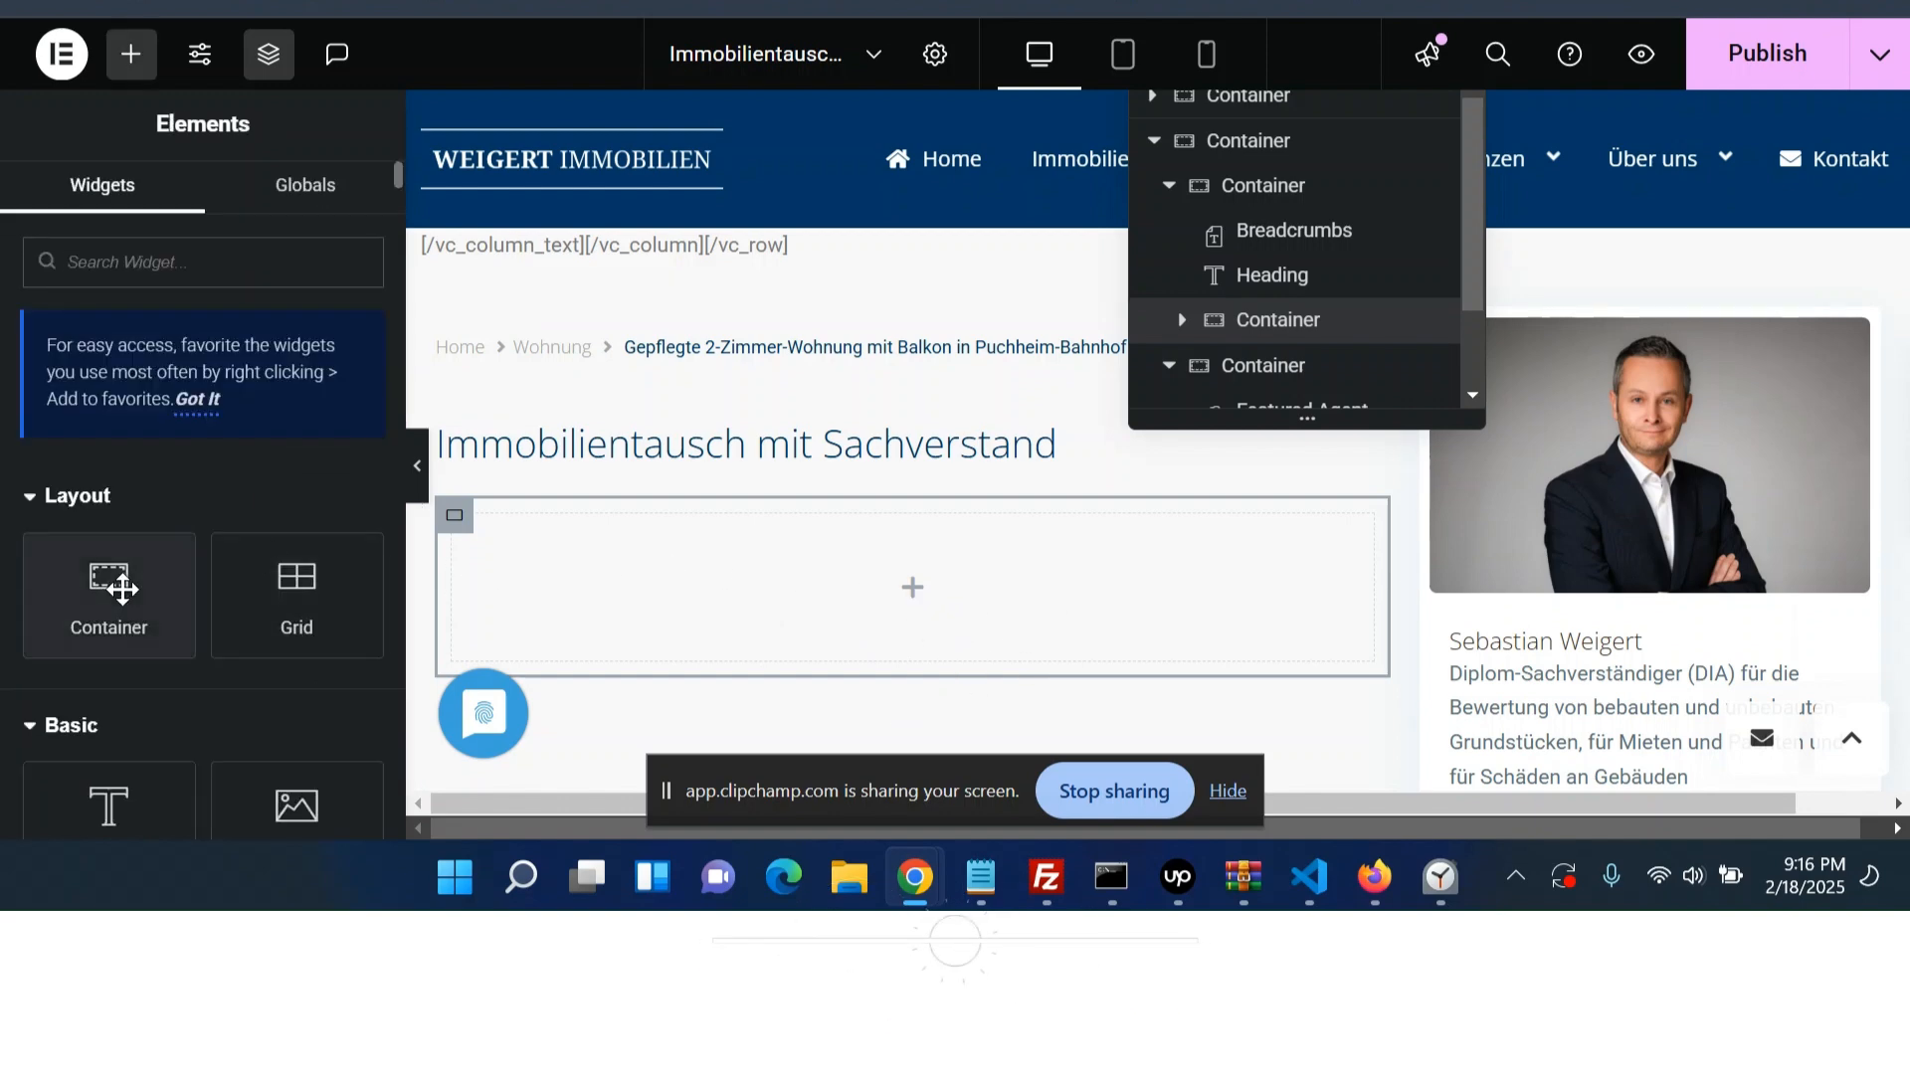
left_click(1182, 322)
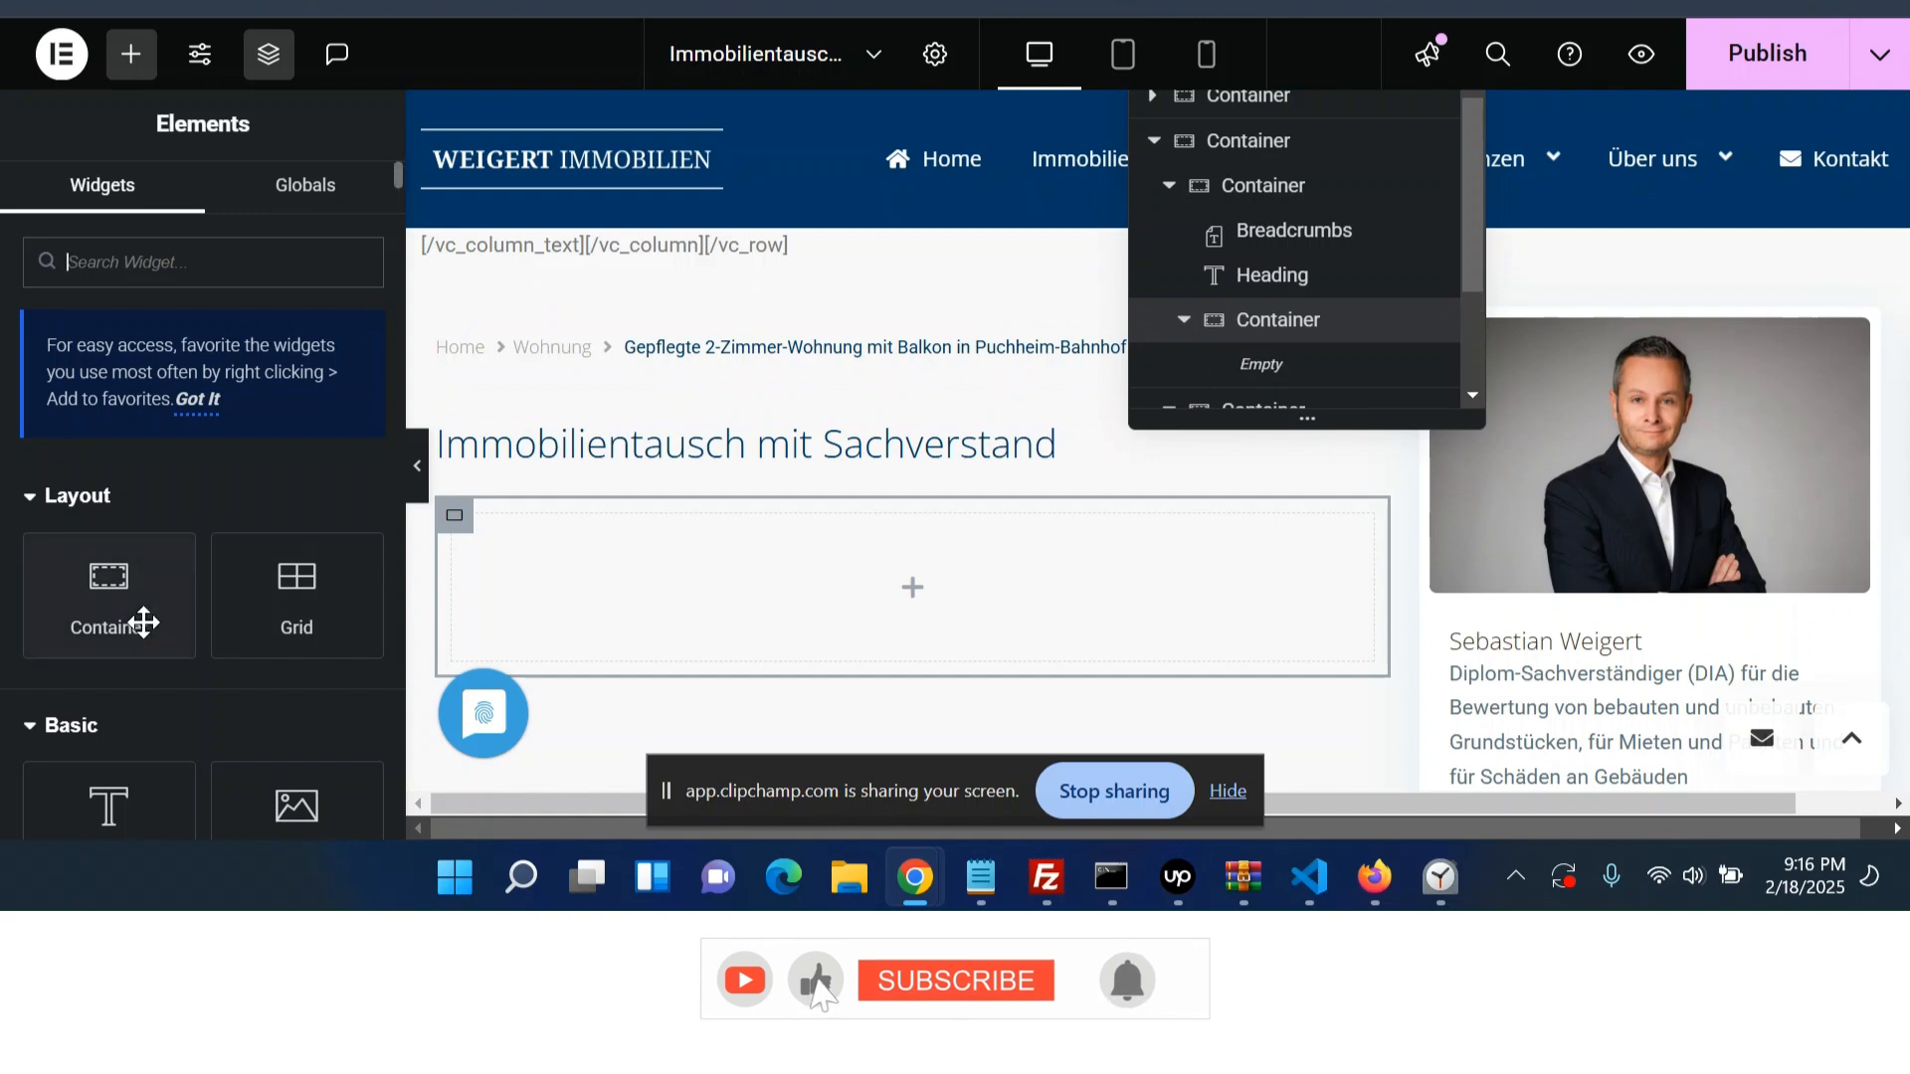
left_click_drag(145, 622, 912, 587)
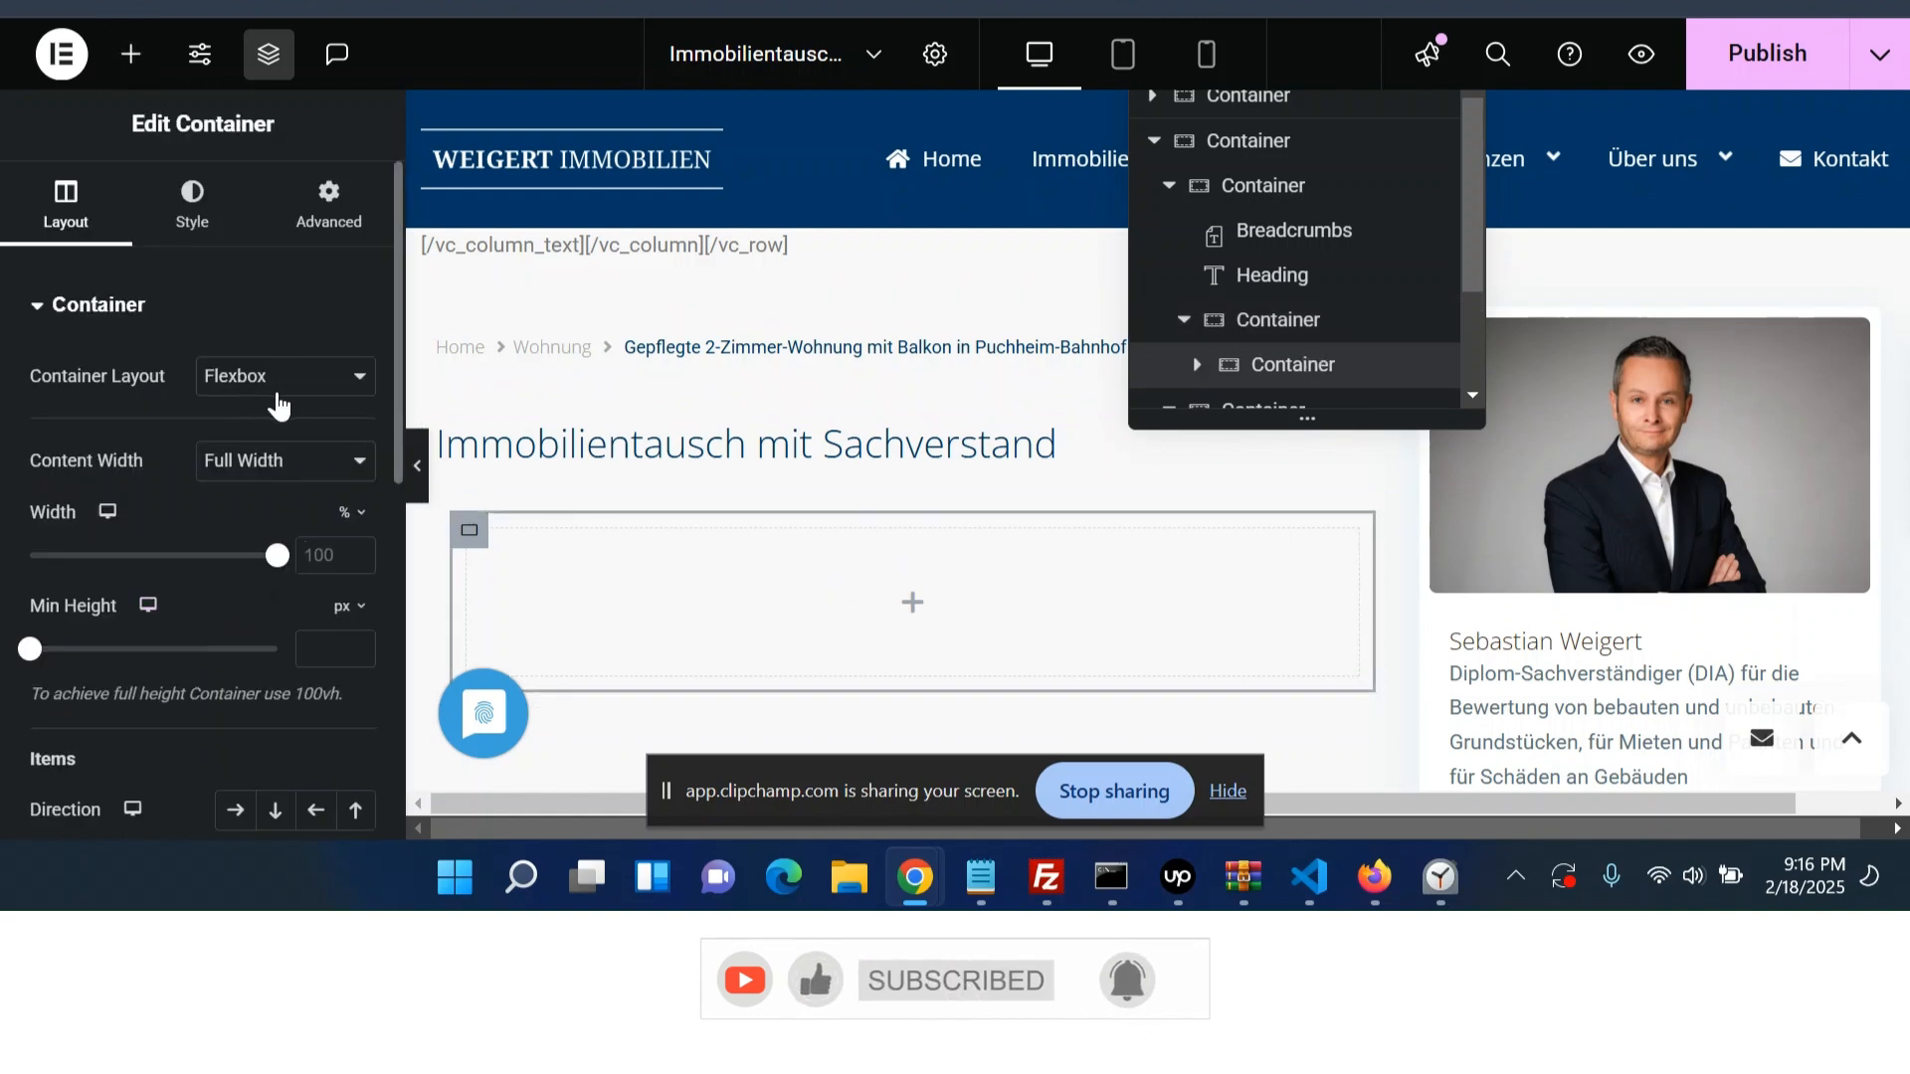
- Set the nested container's direction to row and add a second nested container after it
scroll(230, 584, "down", 2)
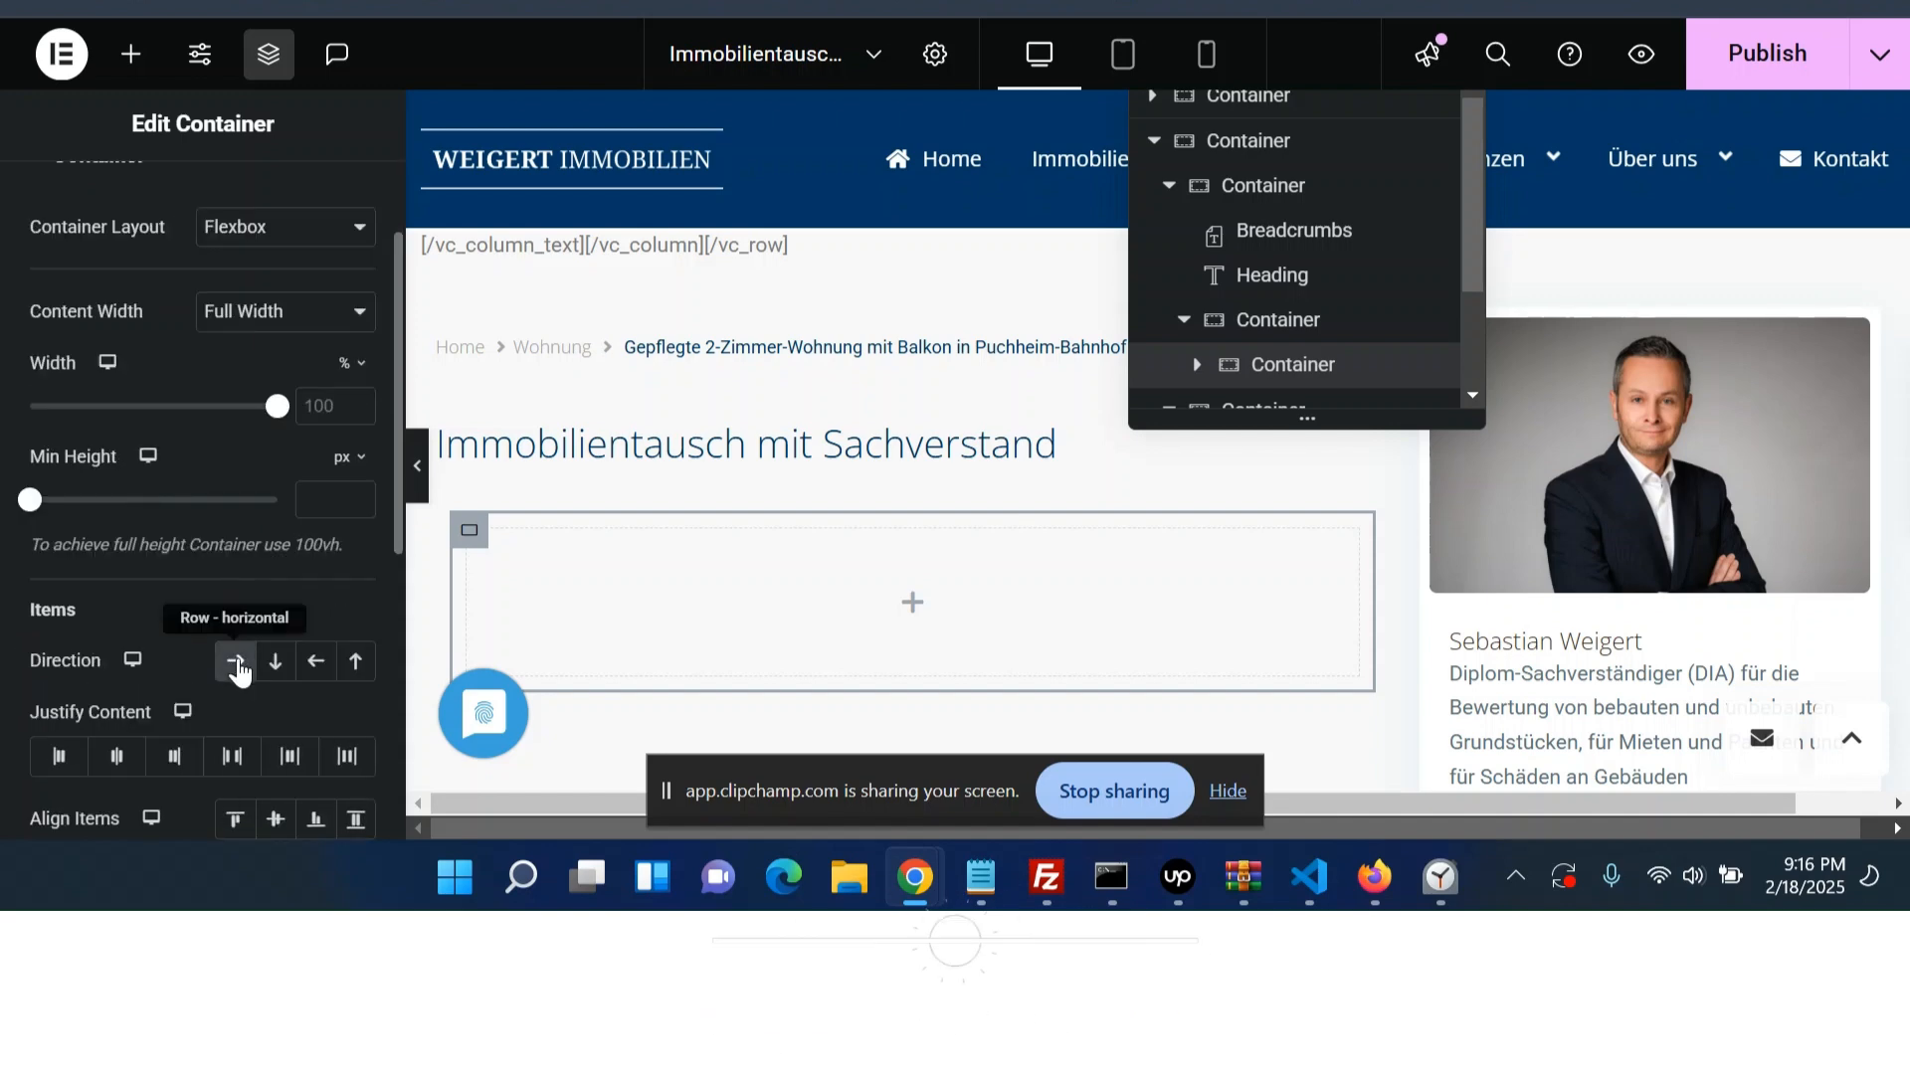
left_click(238, 666)
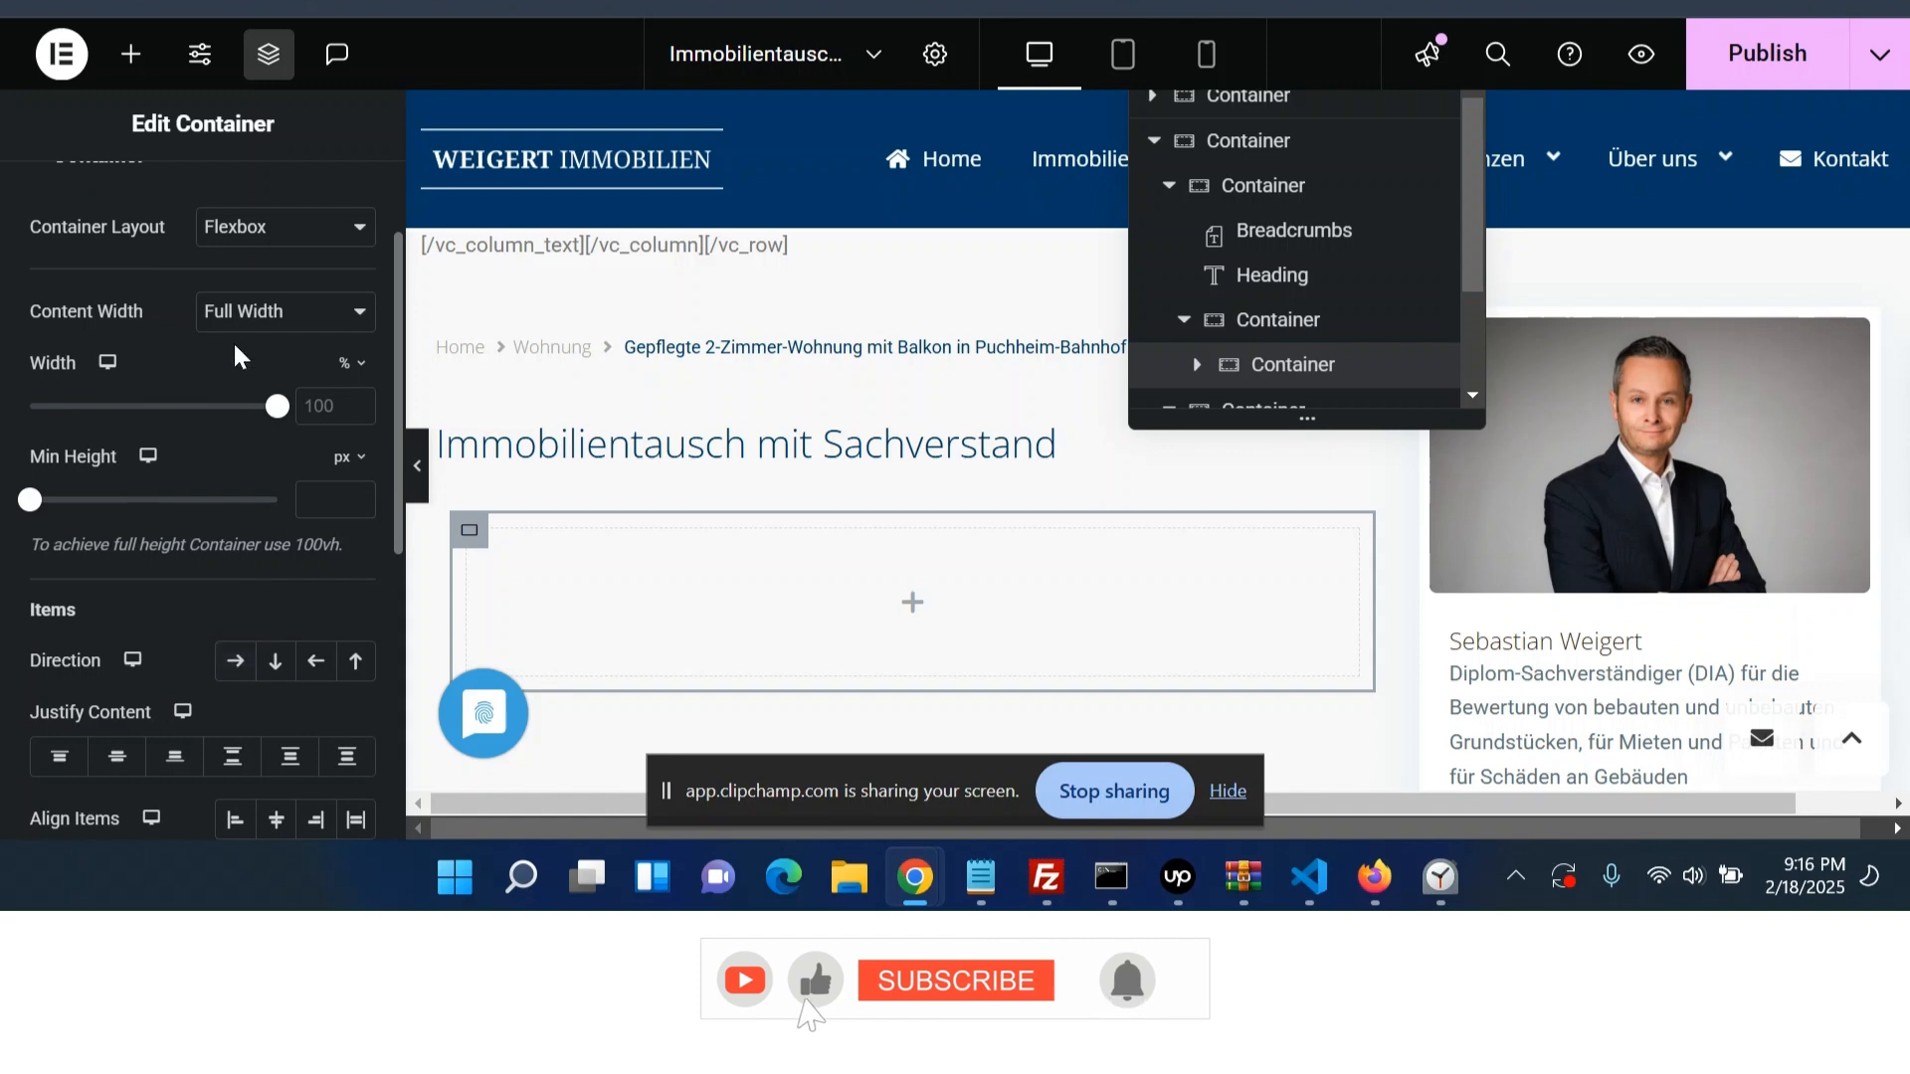
left_click(123, 74)
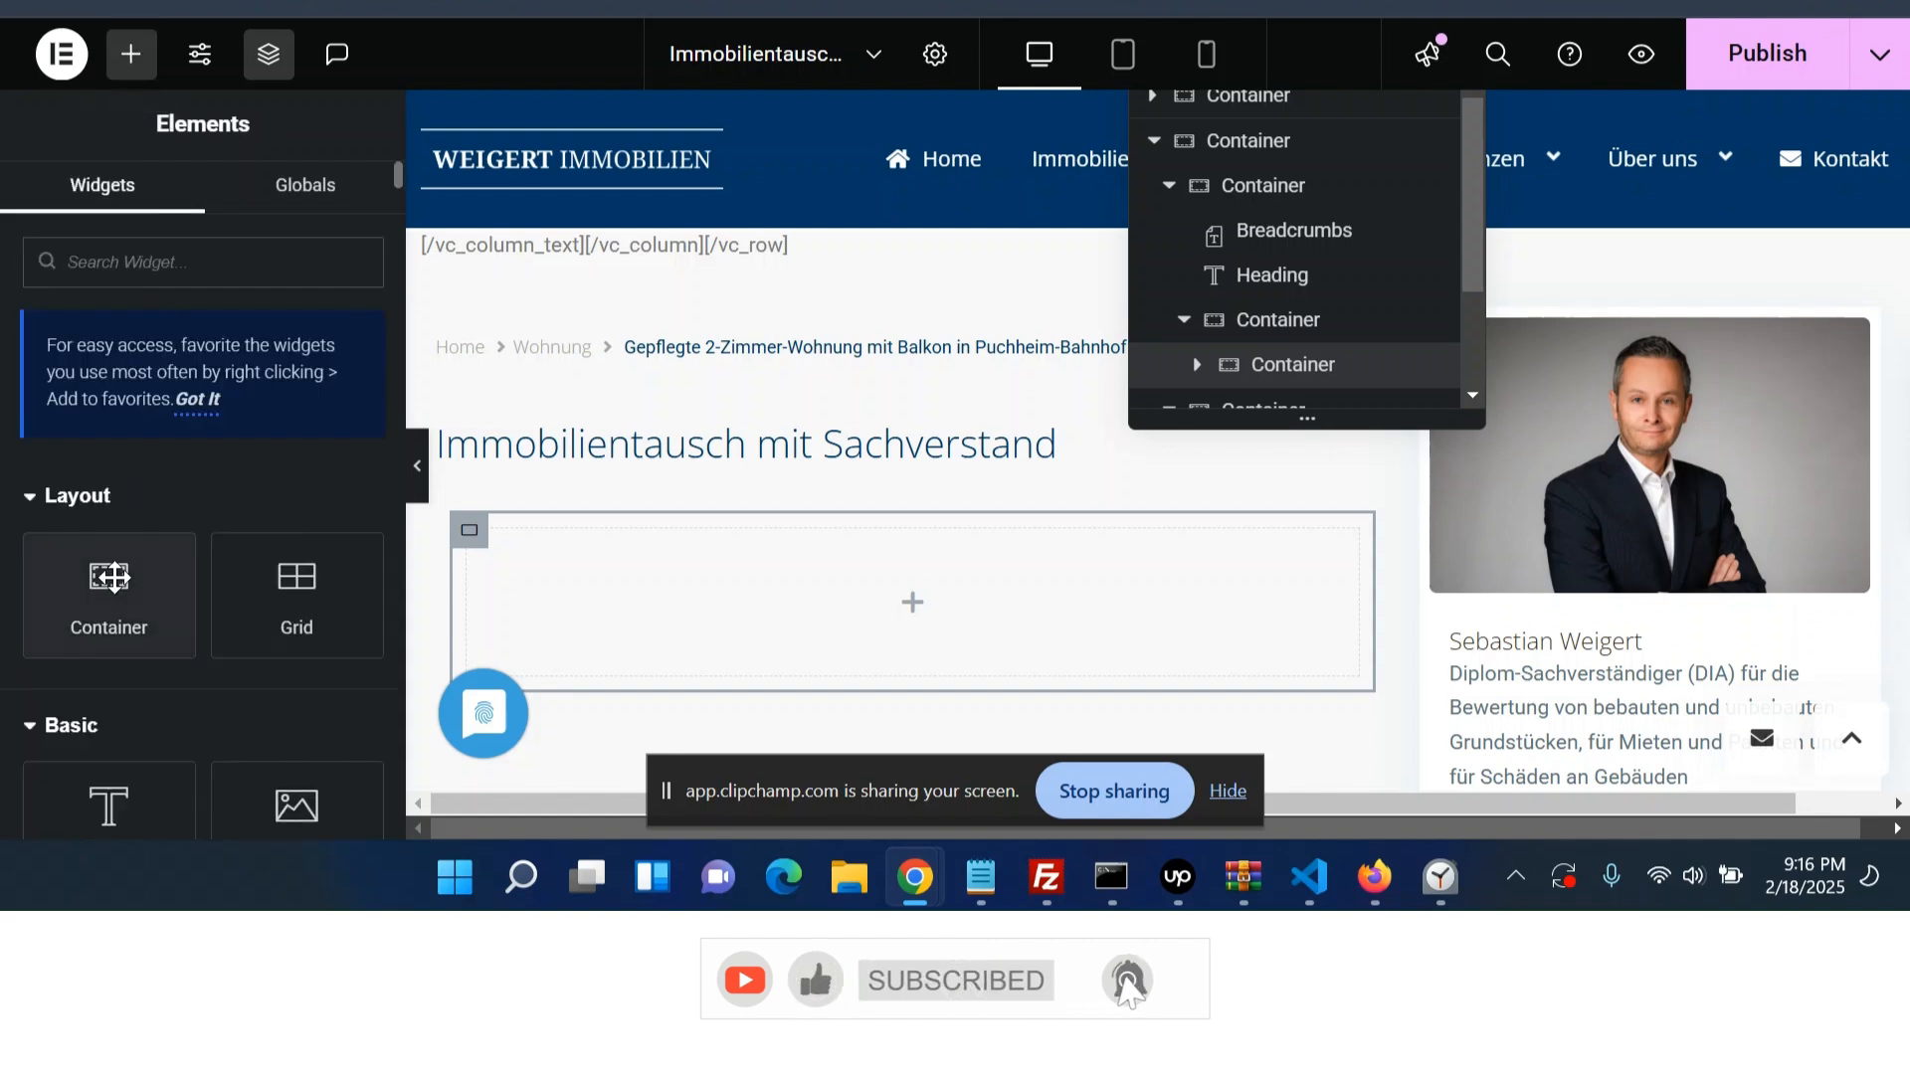
left_click(1290, 366)
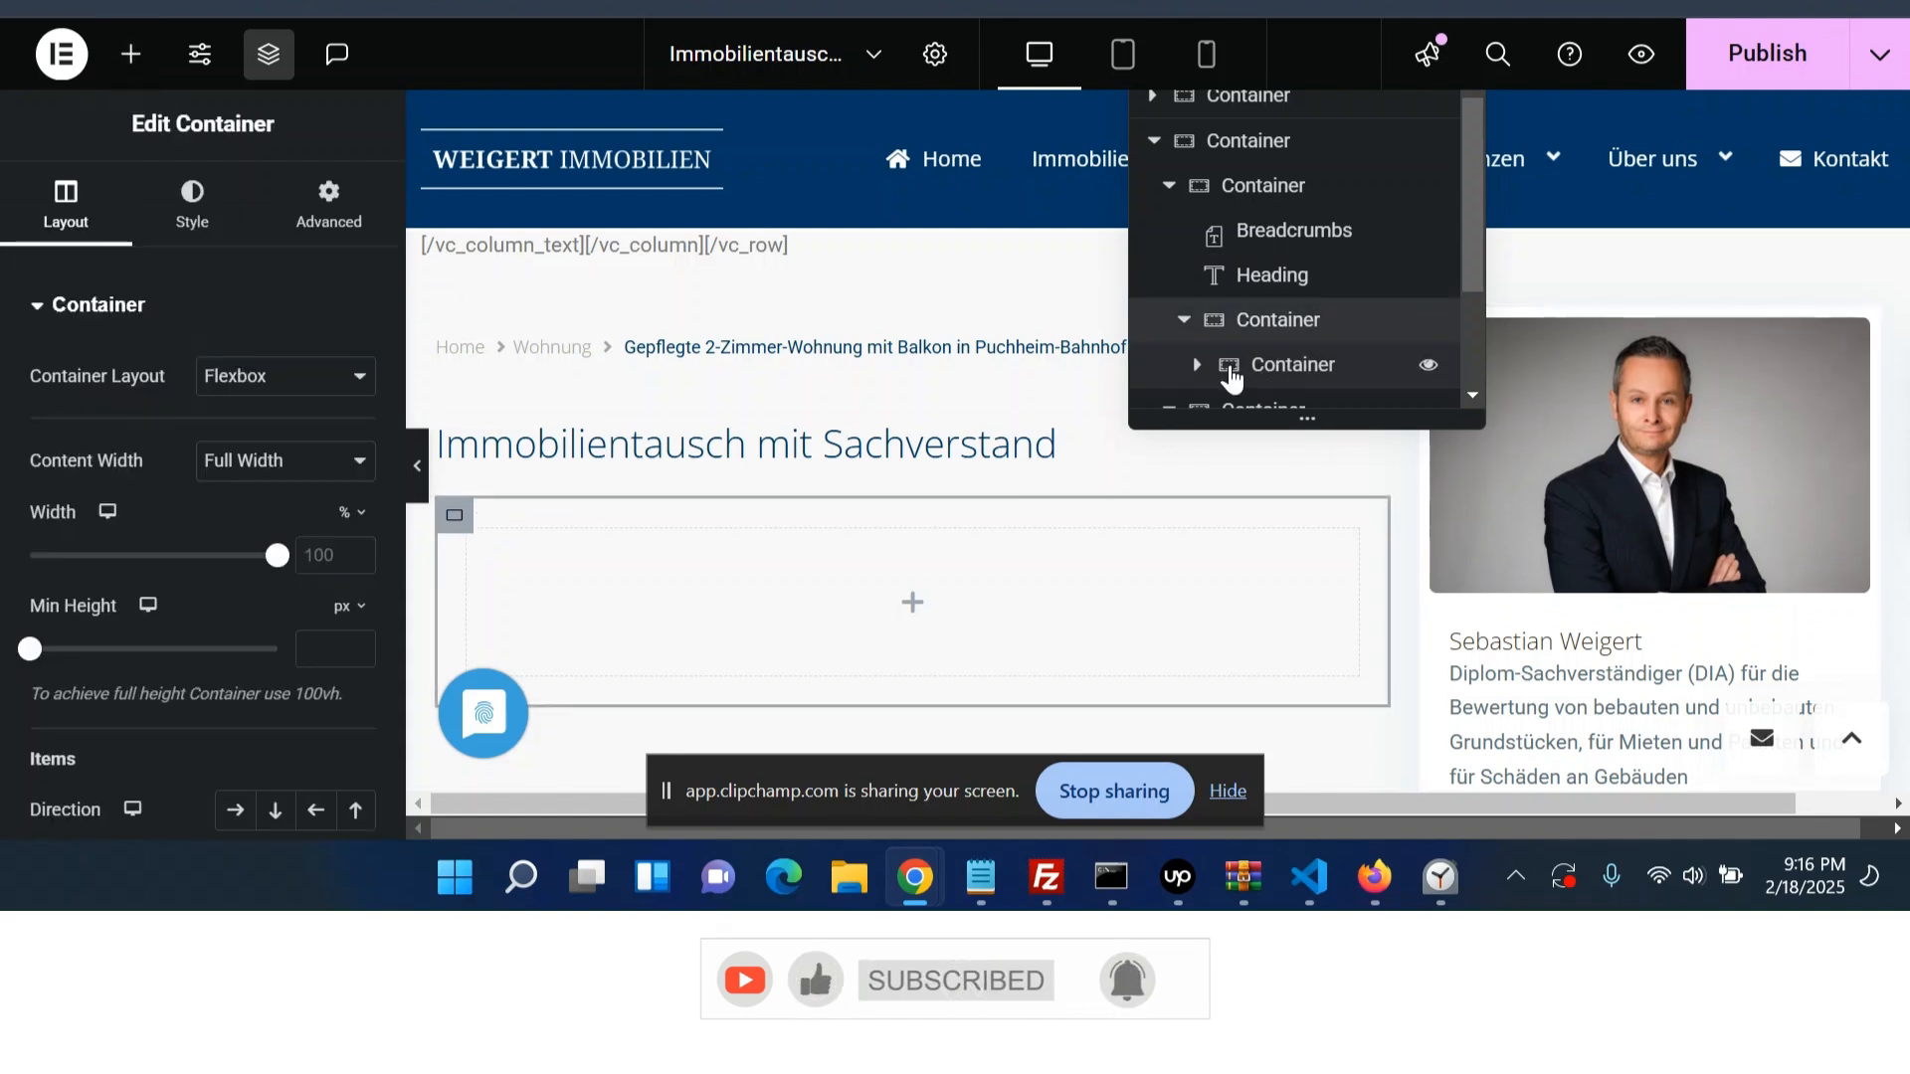
left_click(130, 62)
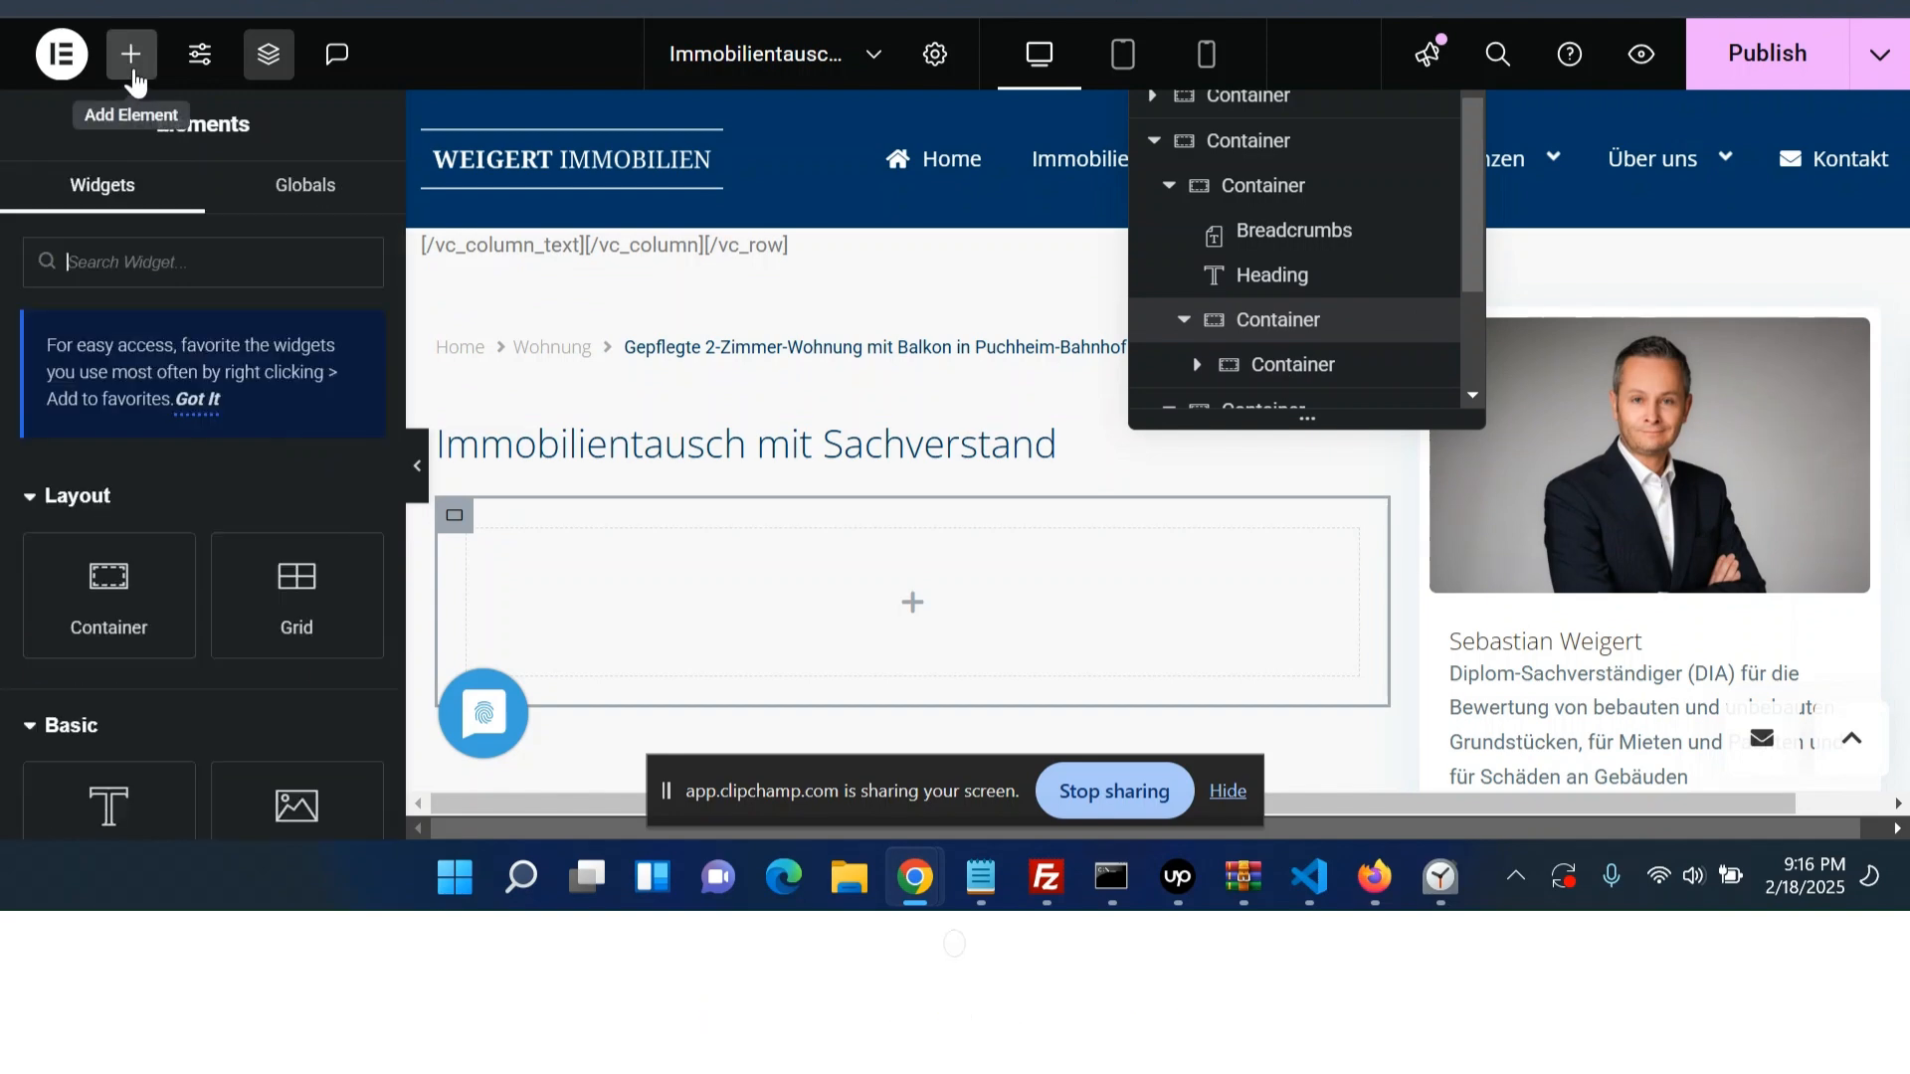
left_click(123, 634)
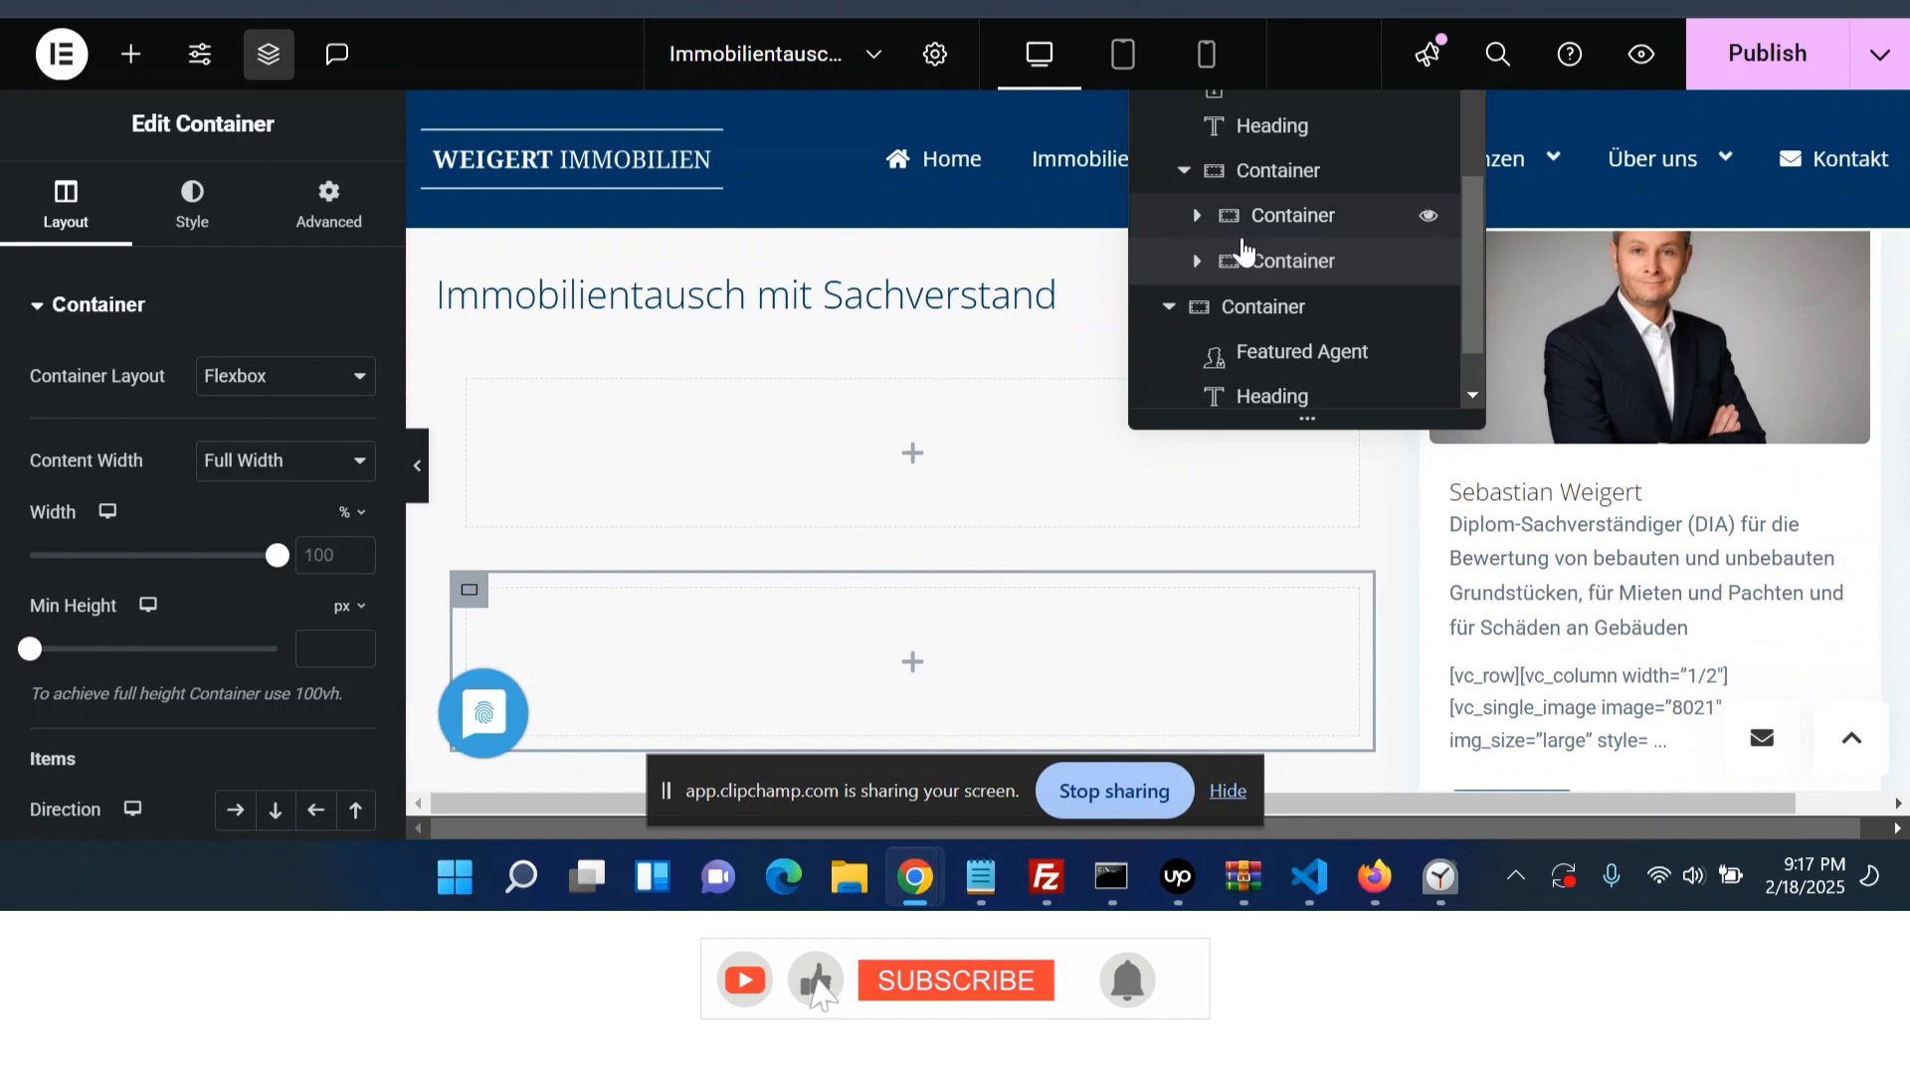
- Set the parent container's direction to row so the two nested containers sit side by side
scroll(286, 595, "down", 3)
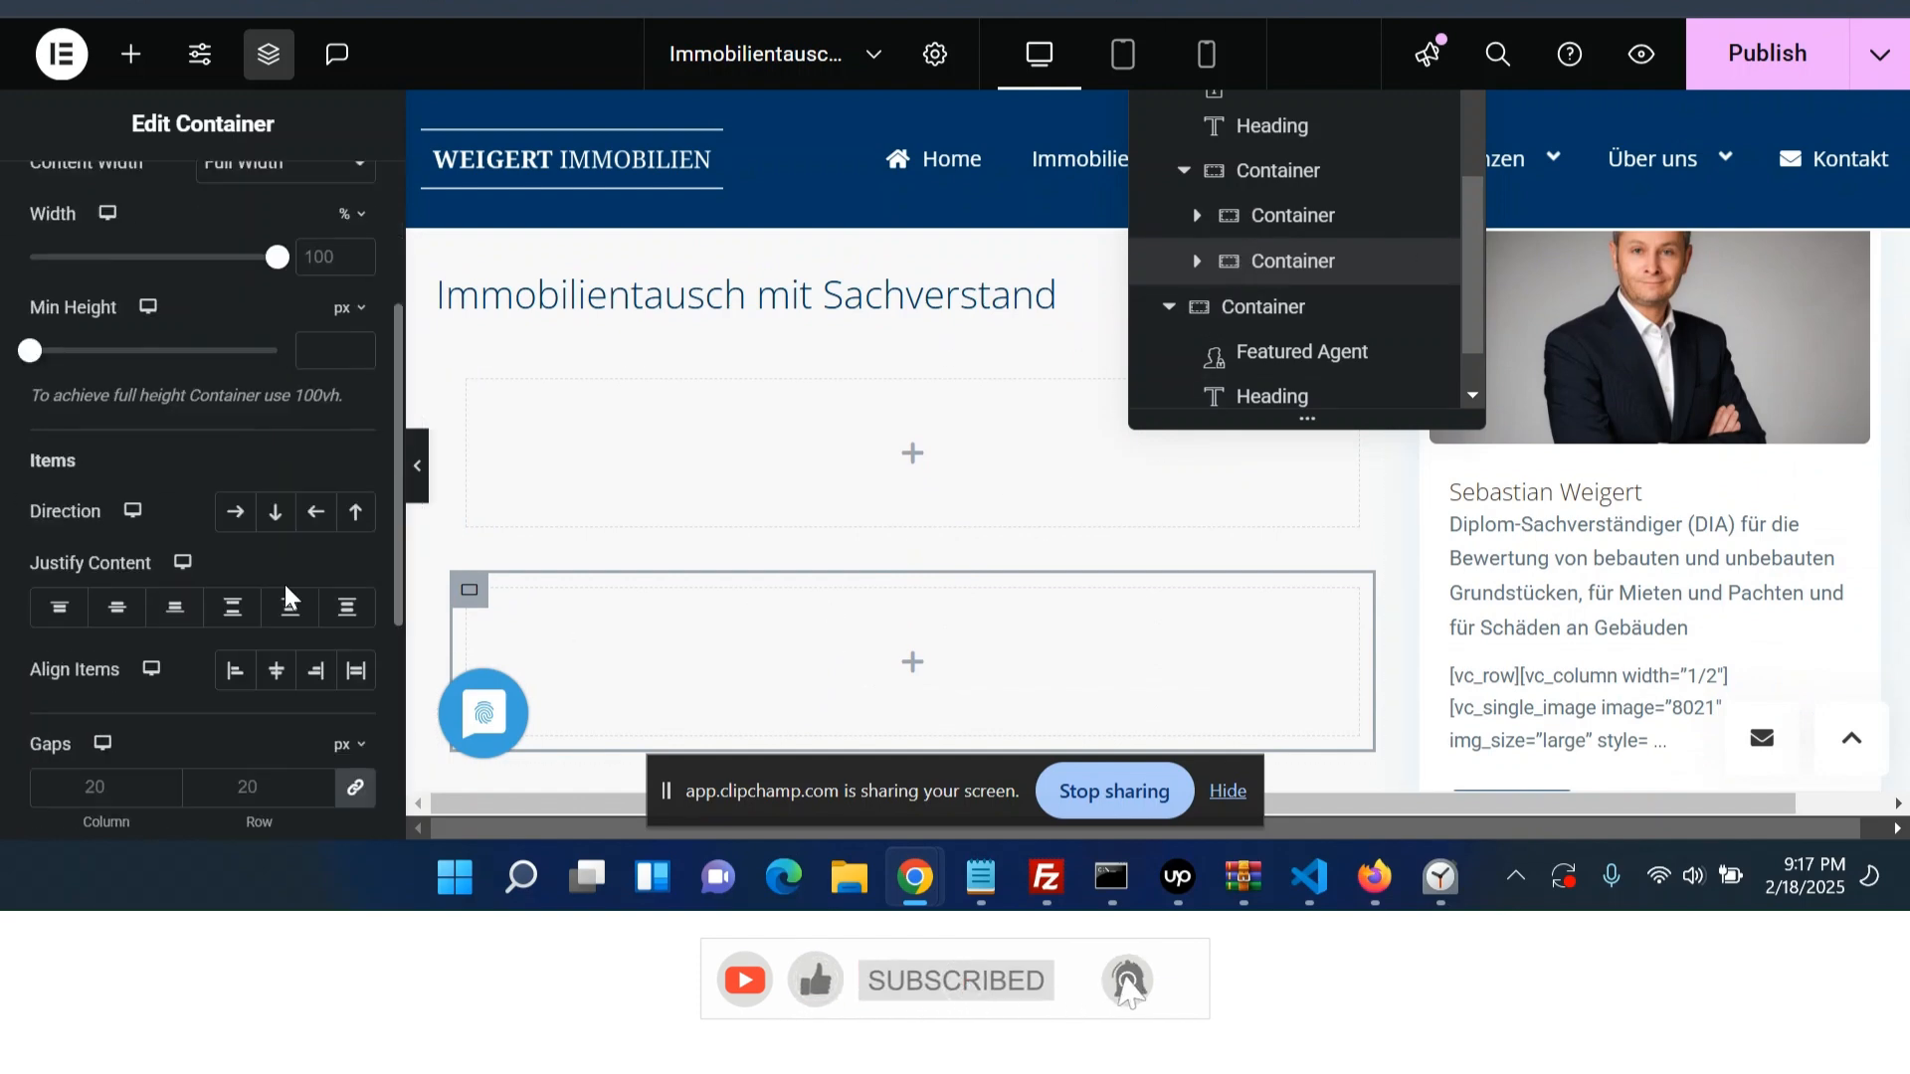
scroll(285, 595, "up", 3)
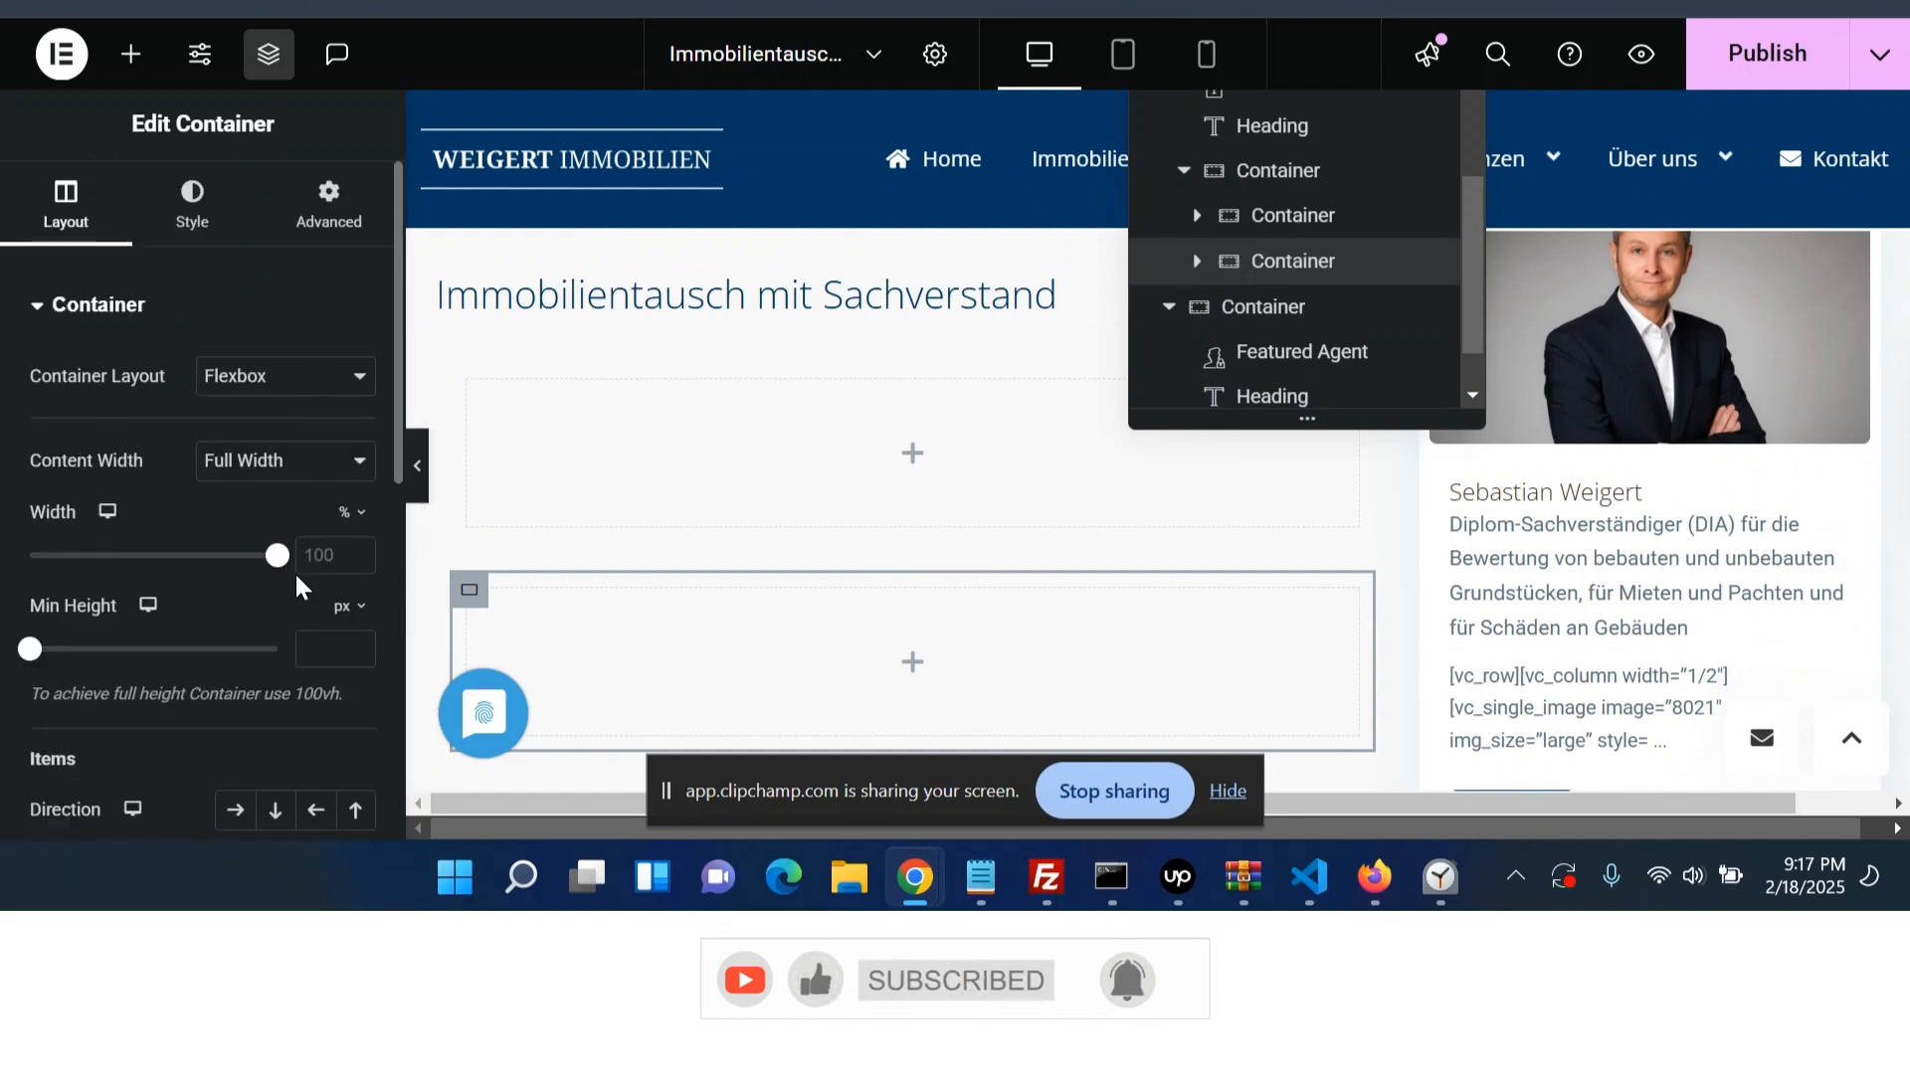
scroll(298, 587, "down", 2)
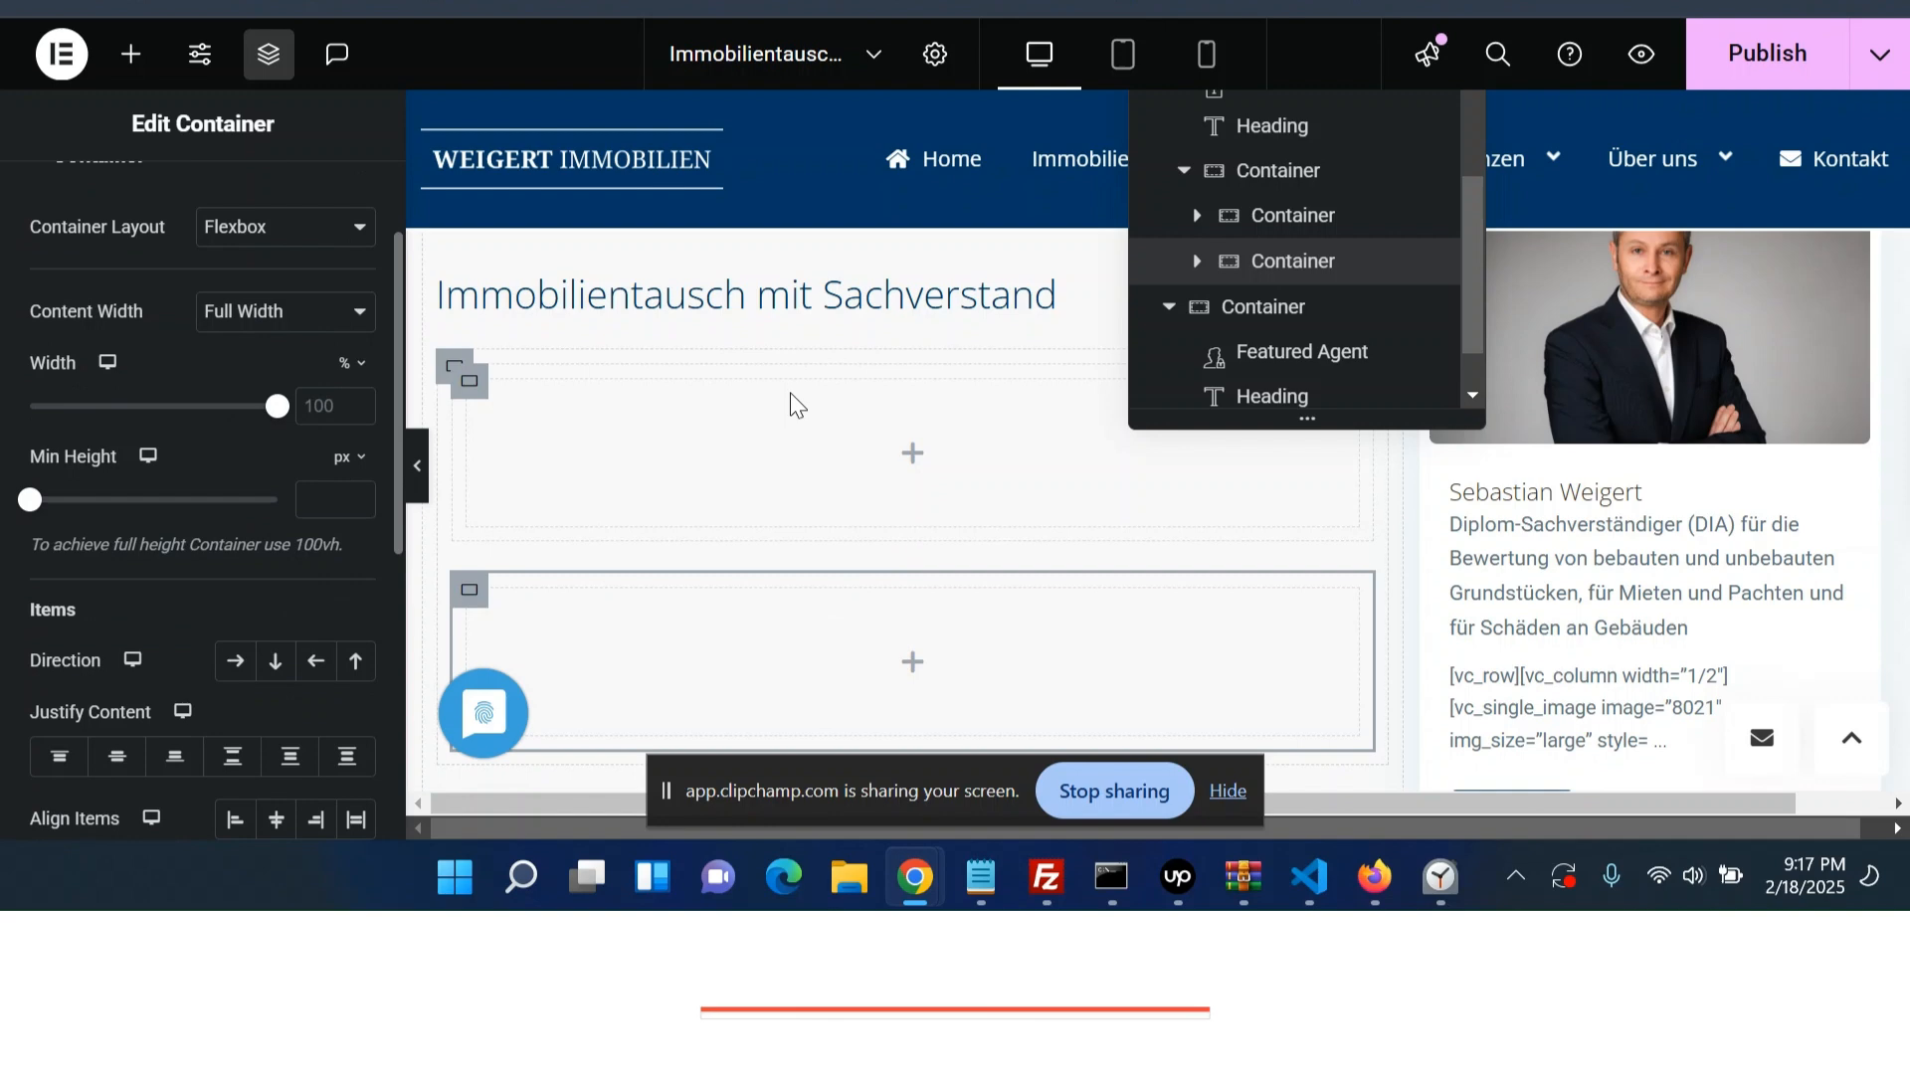
left_click(1260, 181)
scroll(323, 595, "down", 2)
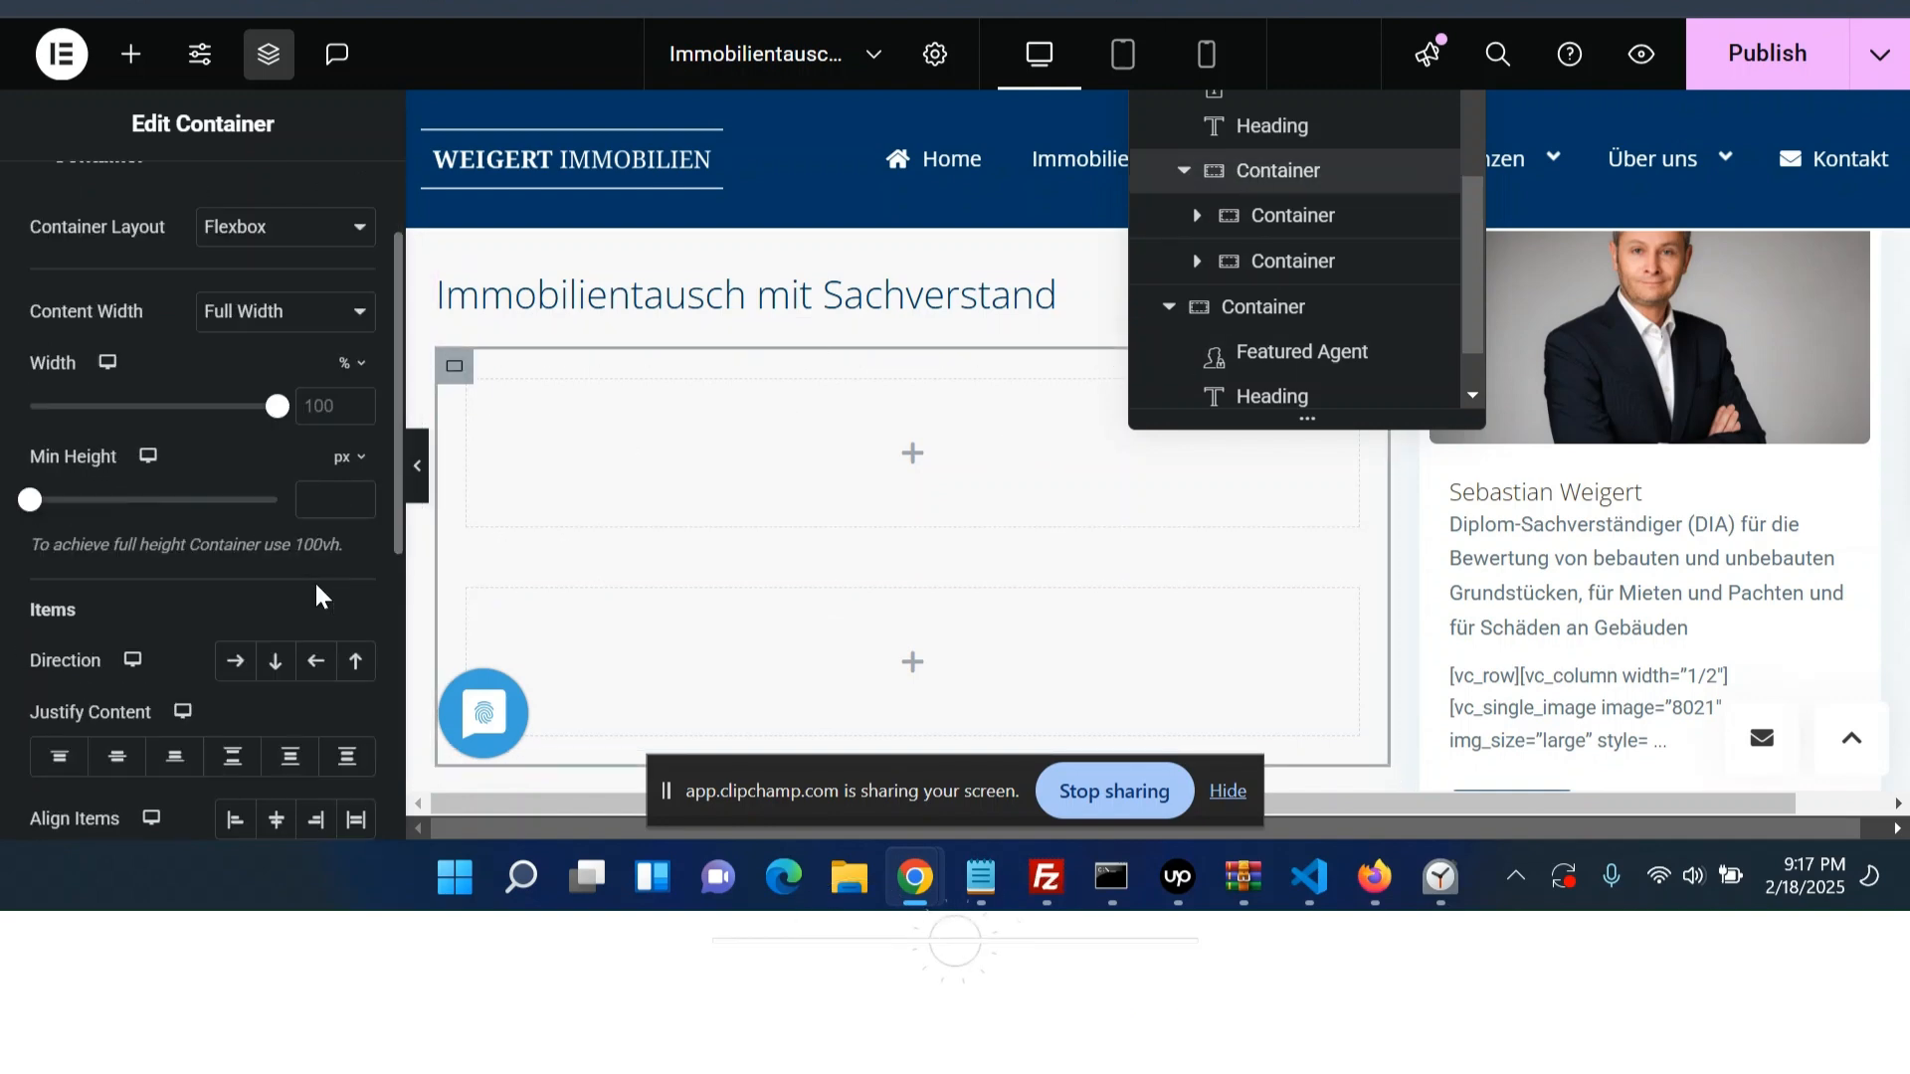
left_click(237, 661)
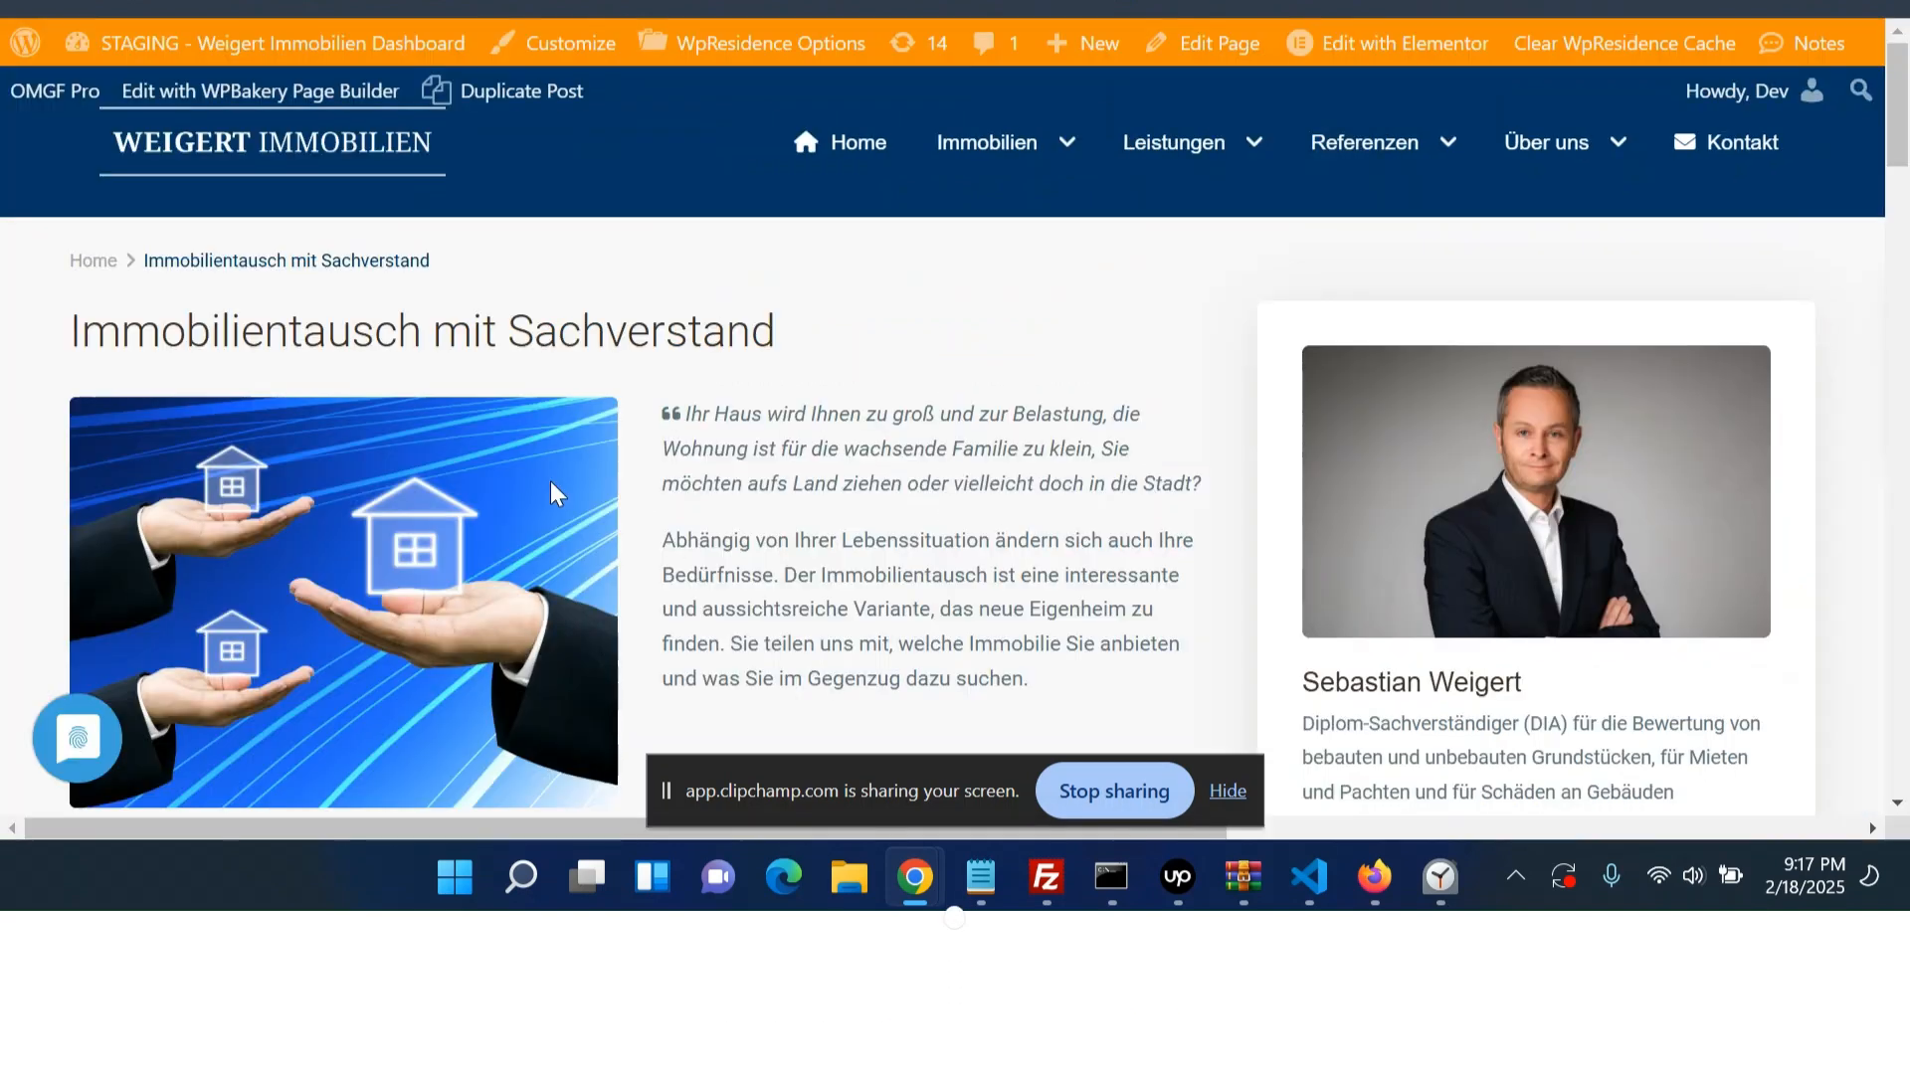
- Copy the image address of the live page's house image
right_click(555, 492)
left_click(722, 260)
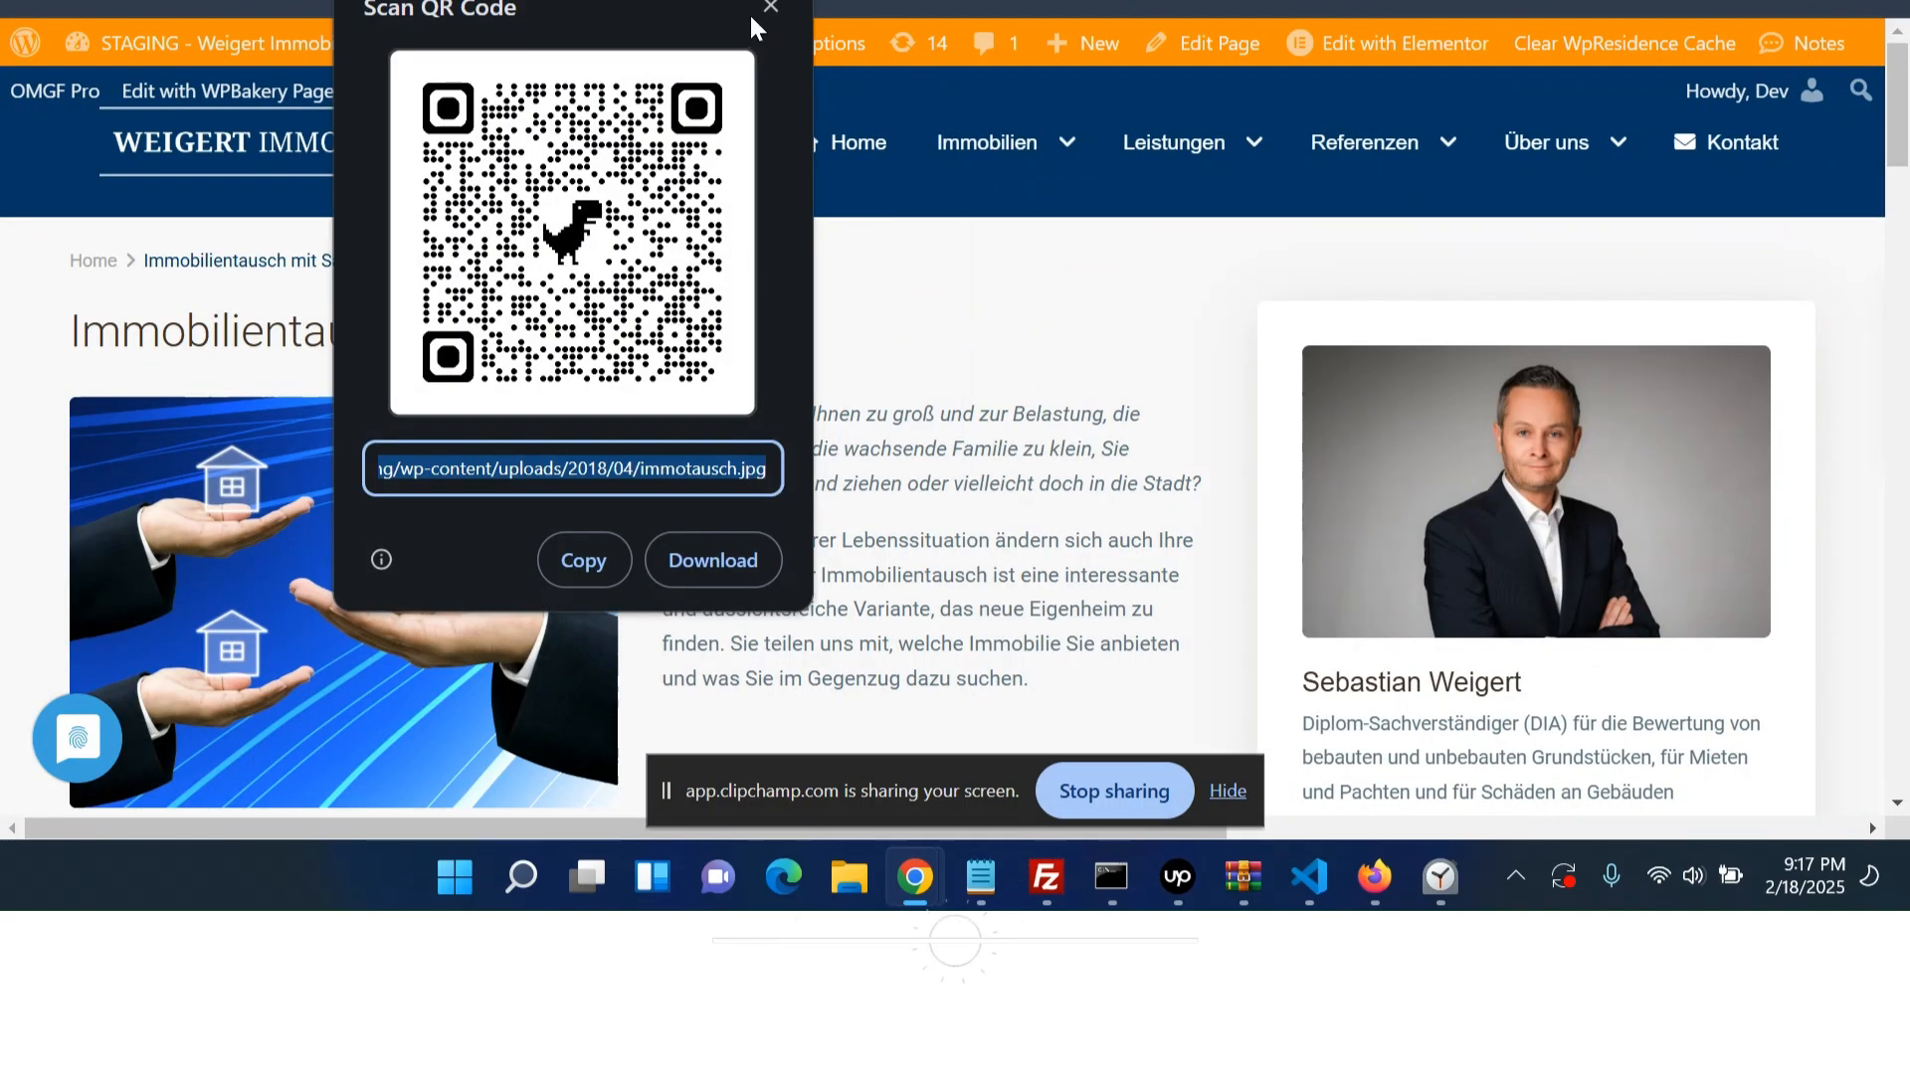
left_click(772, 3)
right_click(362, 389)
right_click(334, 458)
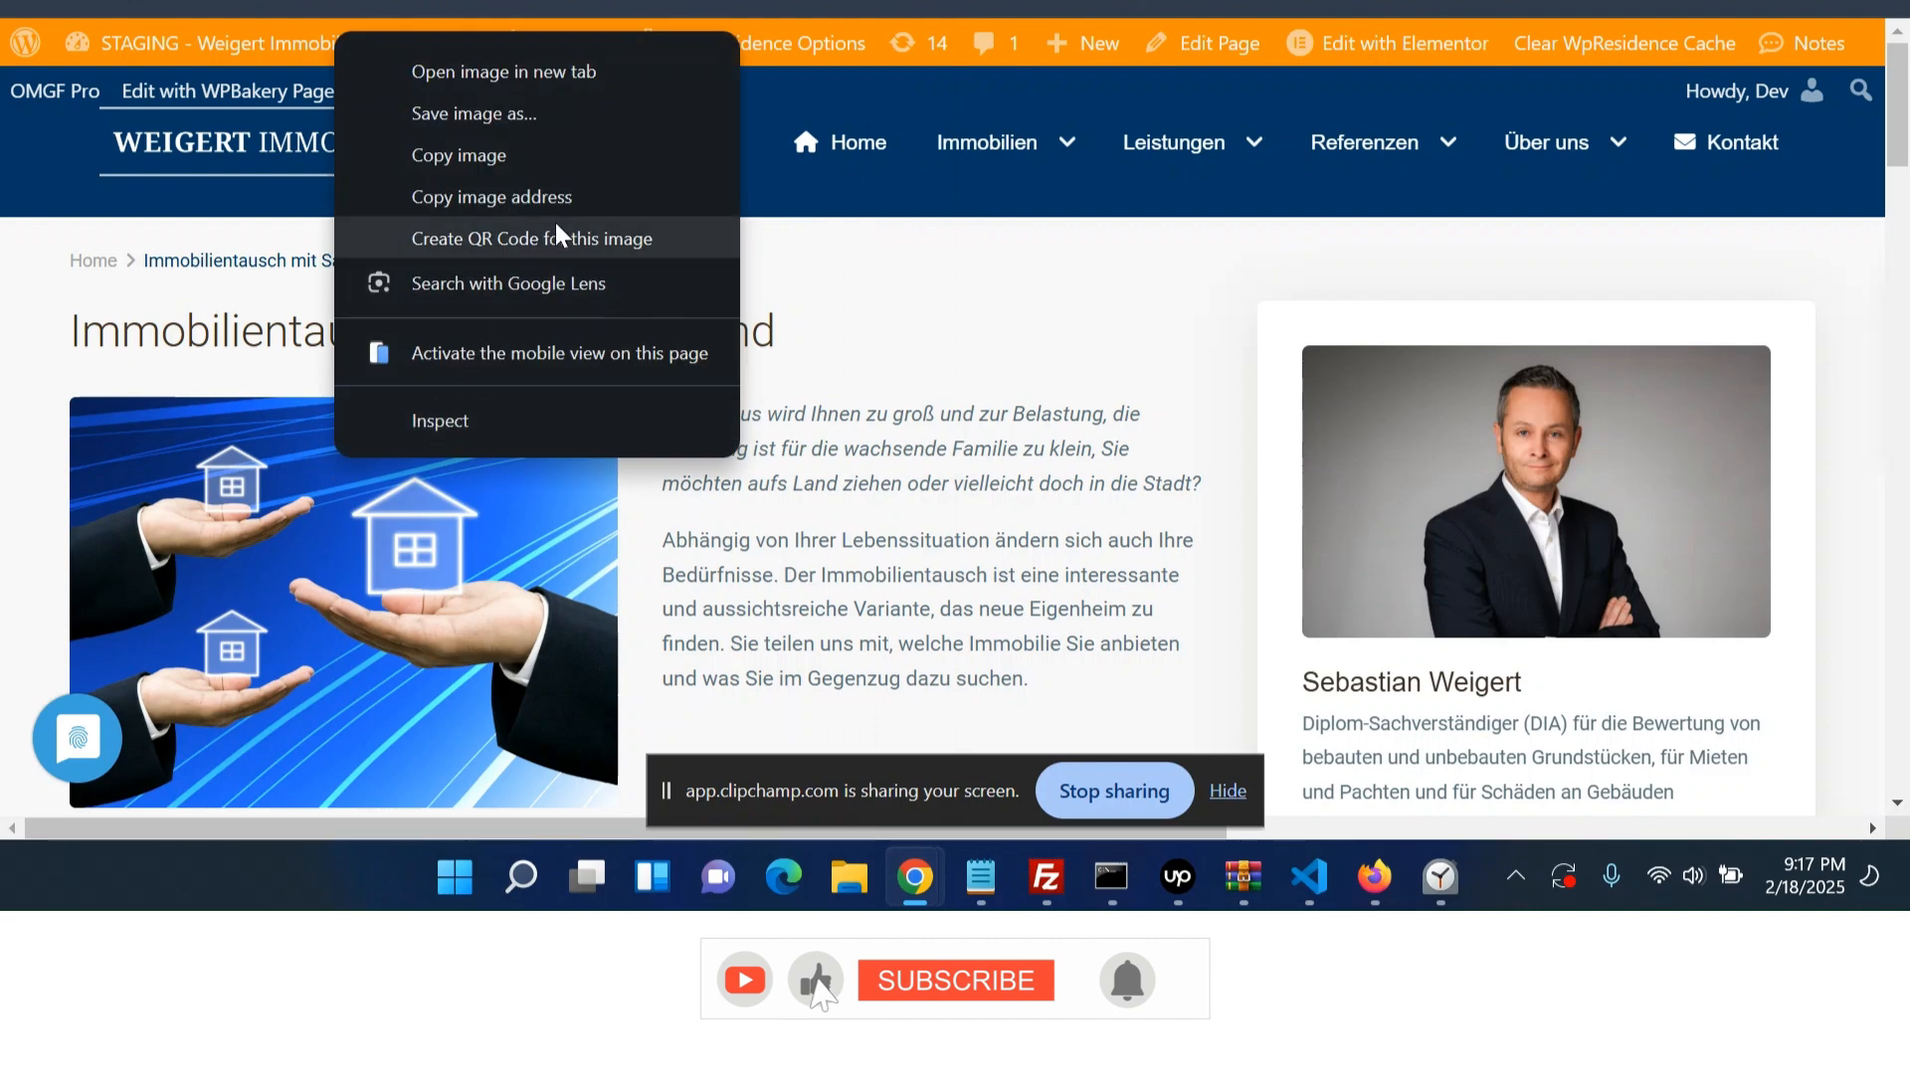
left_click(563, 197)
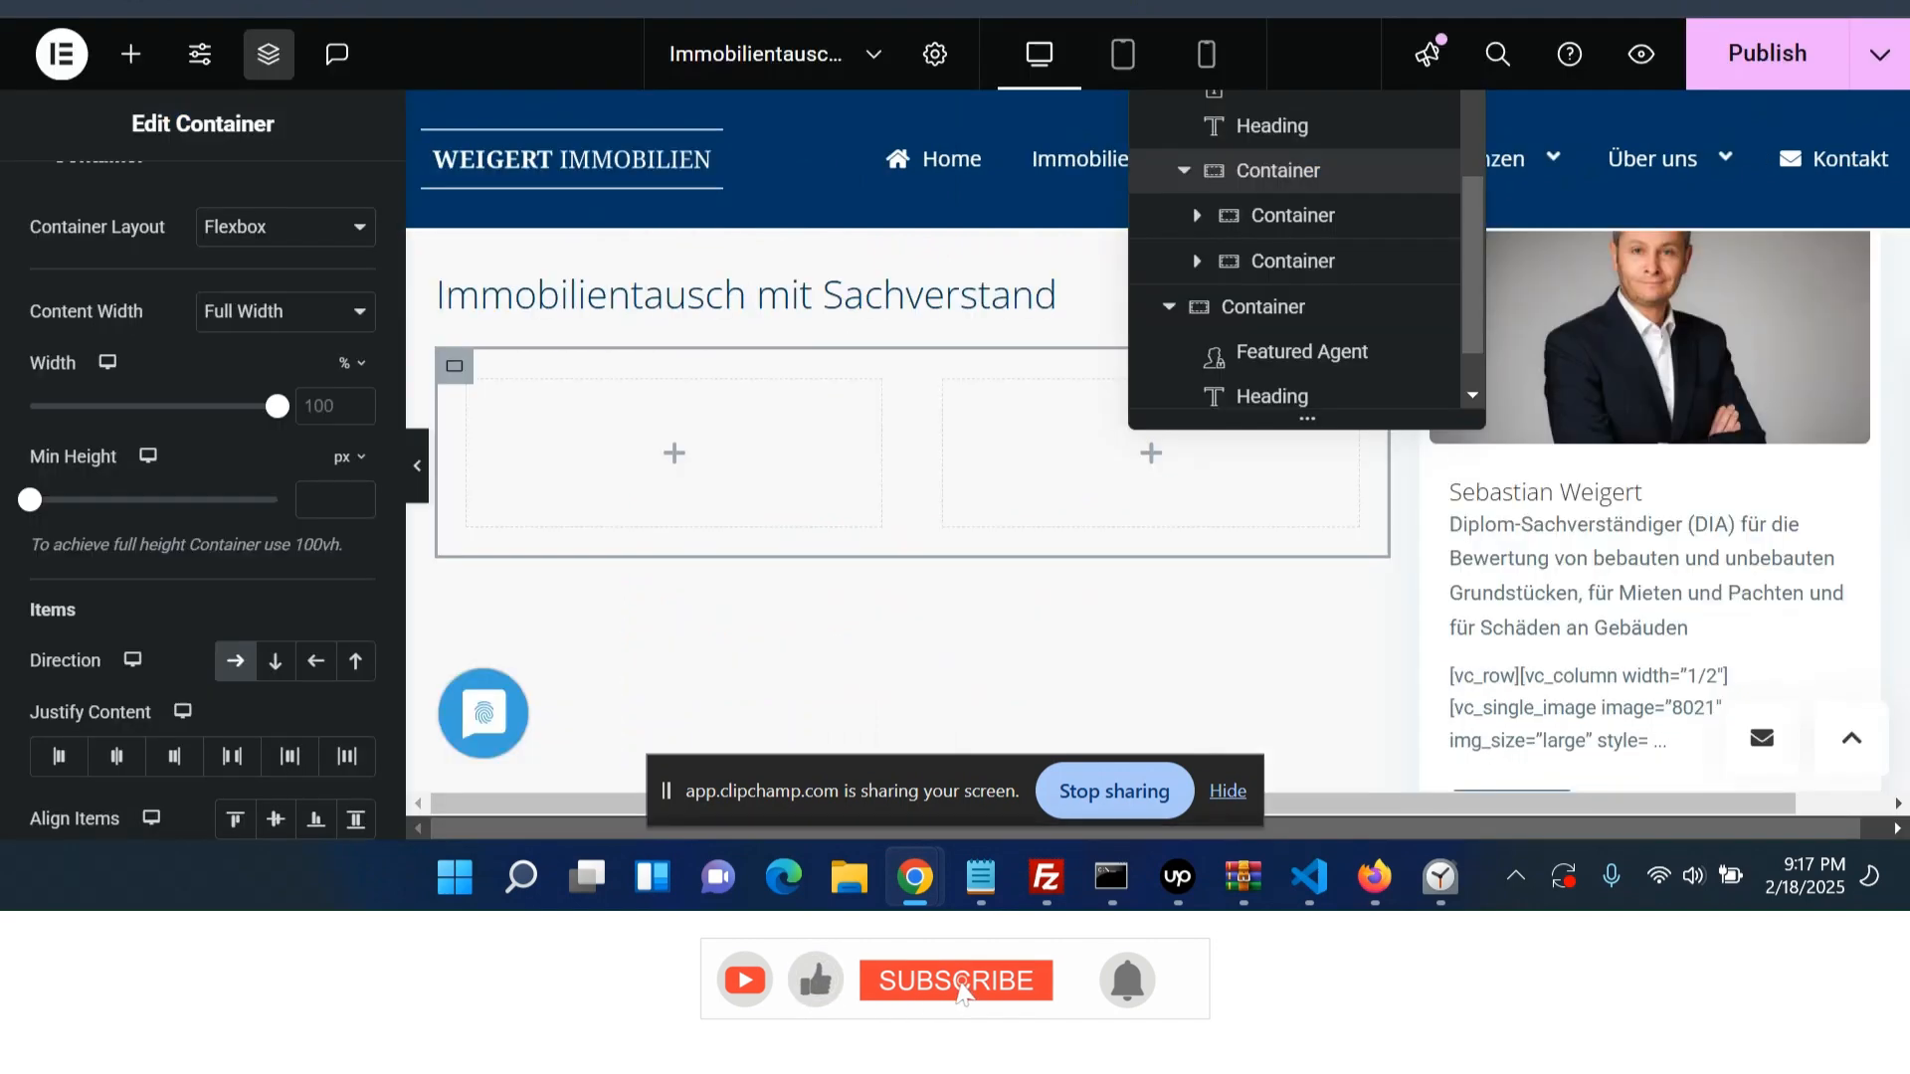
- Add an Image widget to the left nested container and insert immotausch.jpg from the media library
left_click(680, 458)
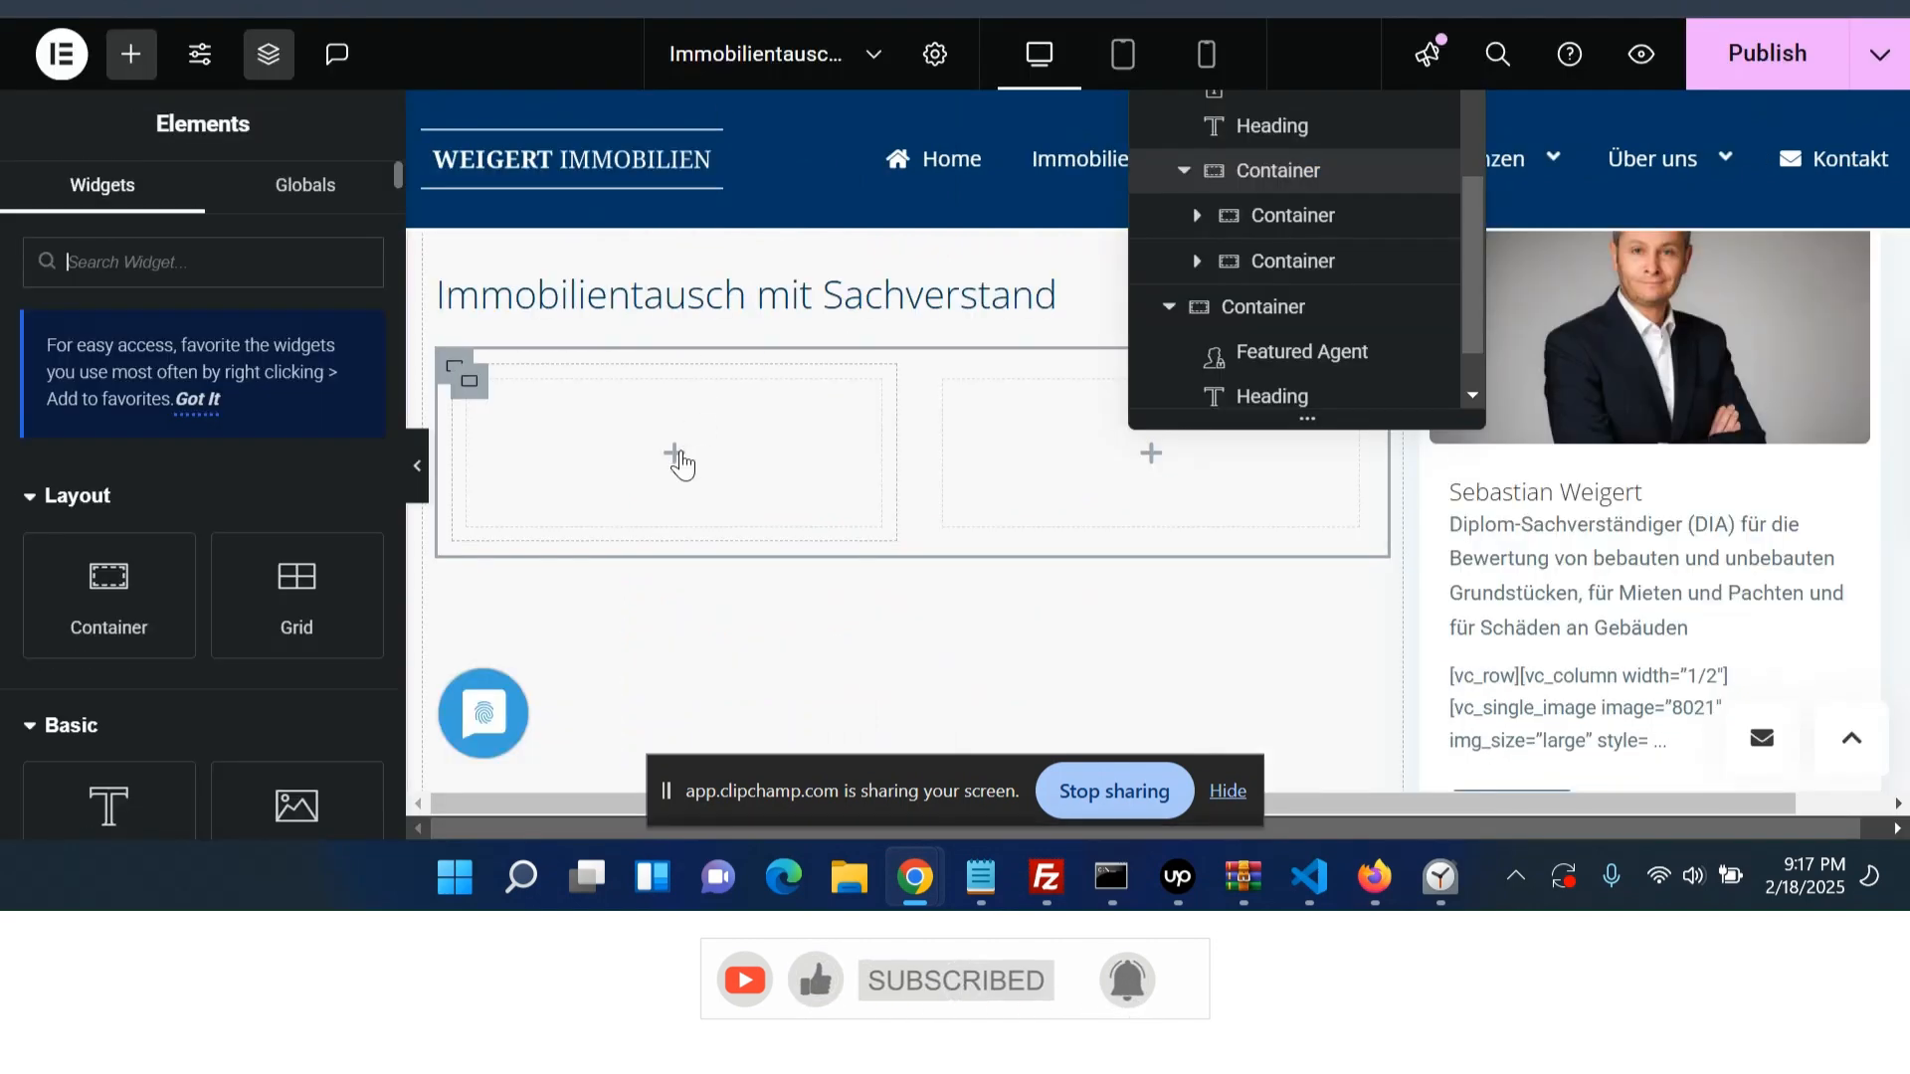
left_click(244, 801)
left_click_drag(1077, 484, 564, 505)
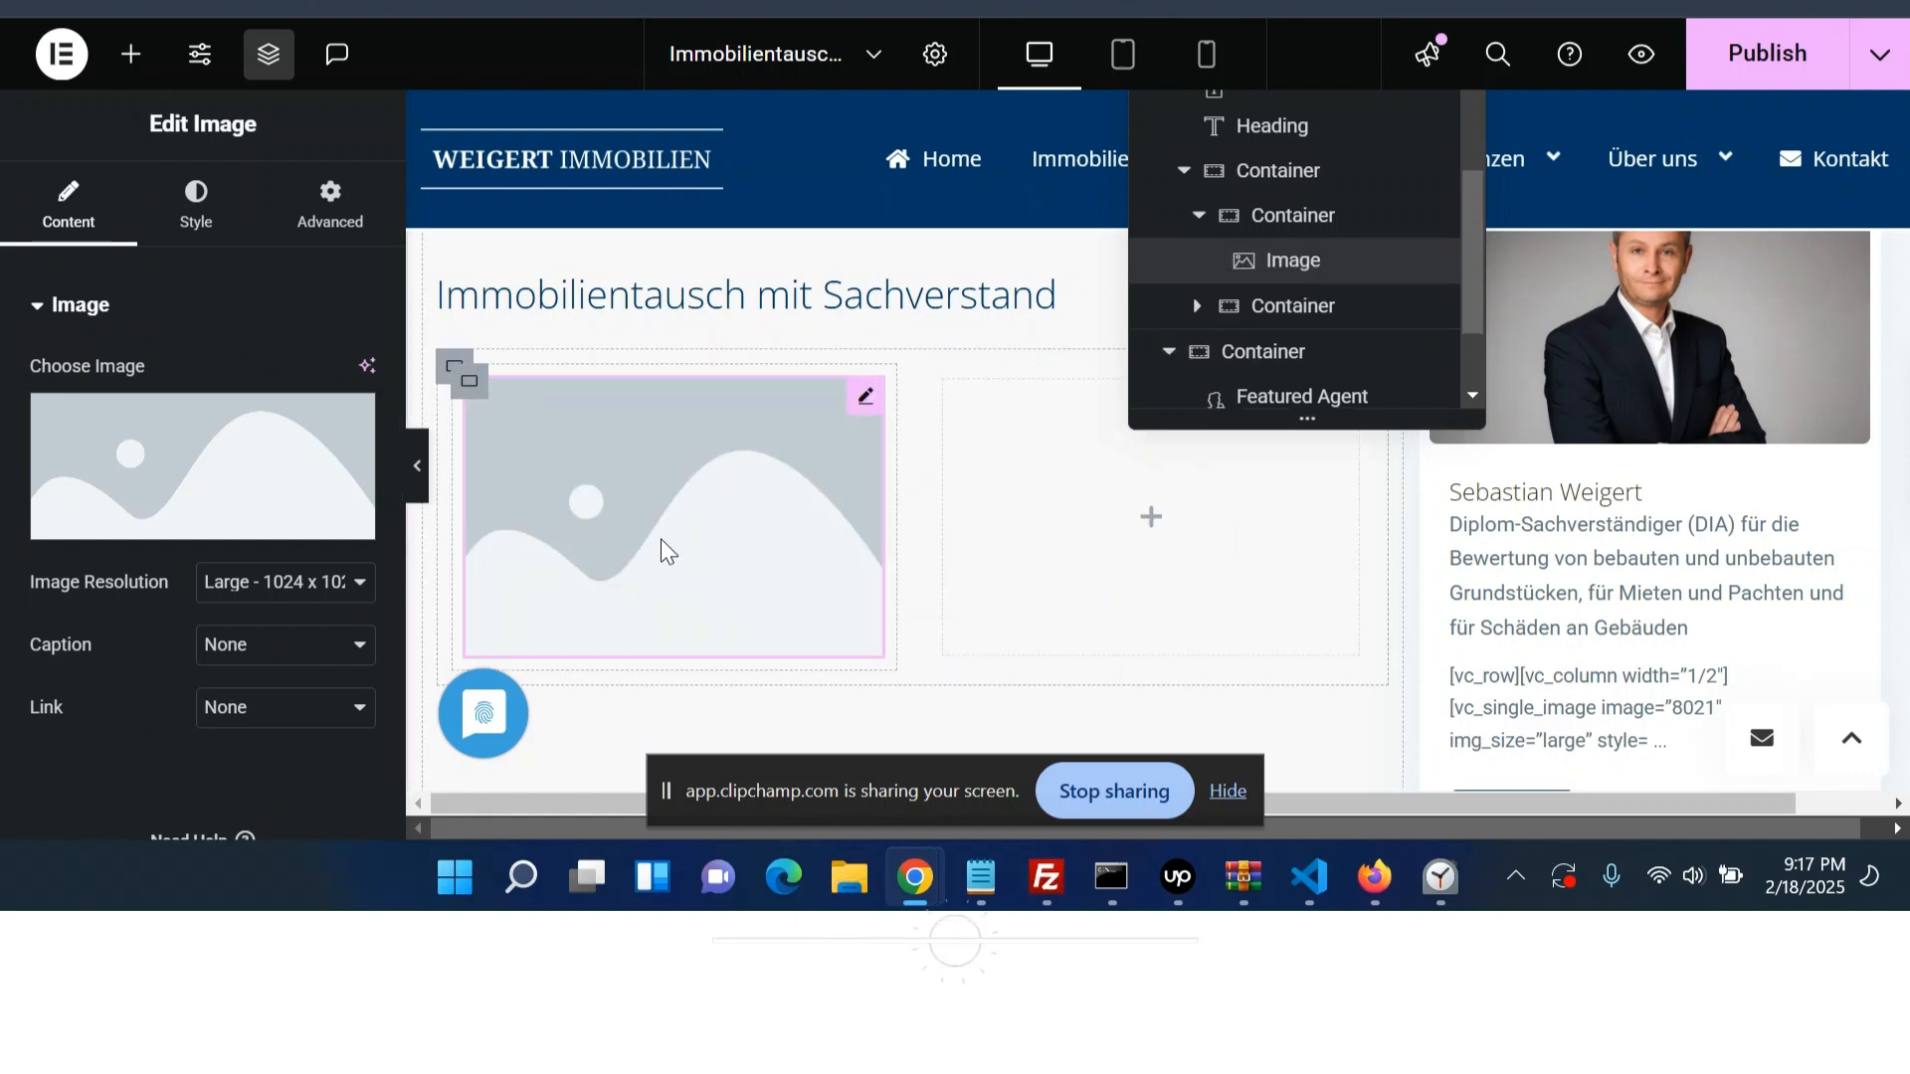
left_click(353, 477)
left_click(1315, 274)
key("ctrl+v")
left_click_drag(1199, 266, 1173, 332)
key("BackSpace")
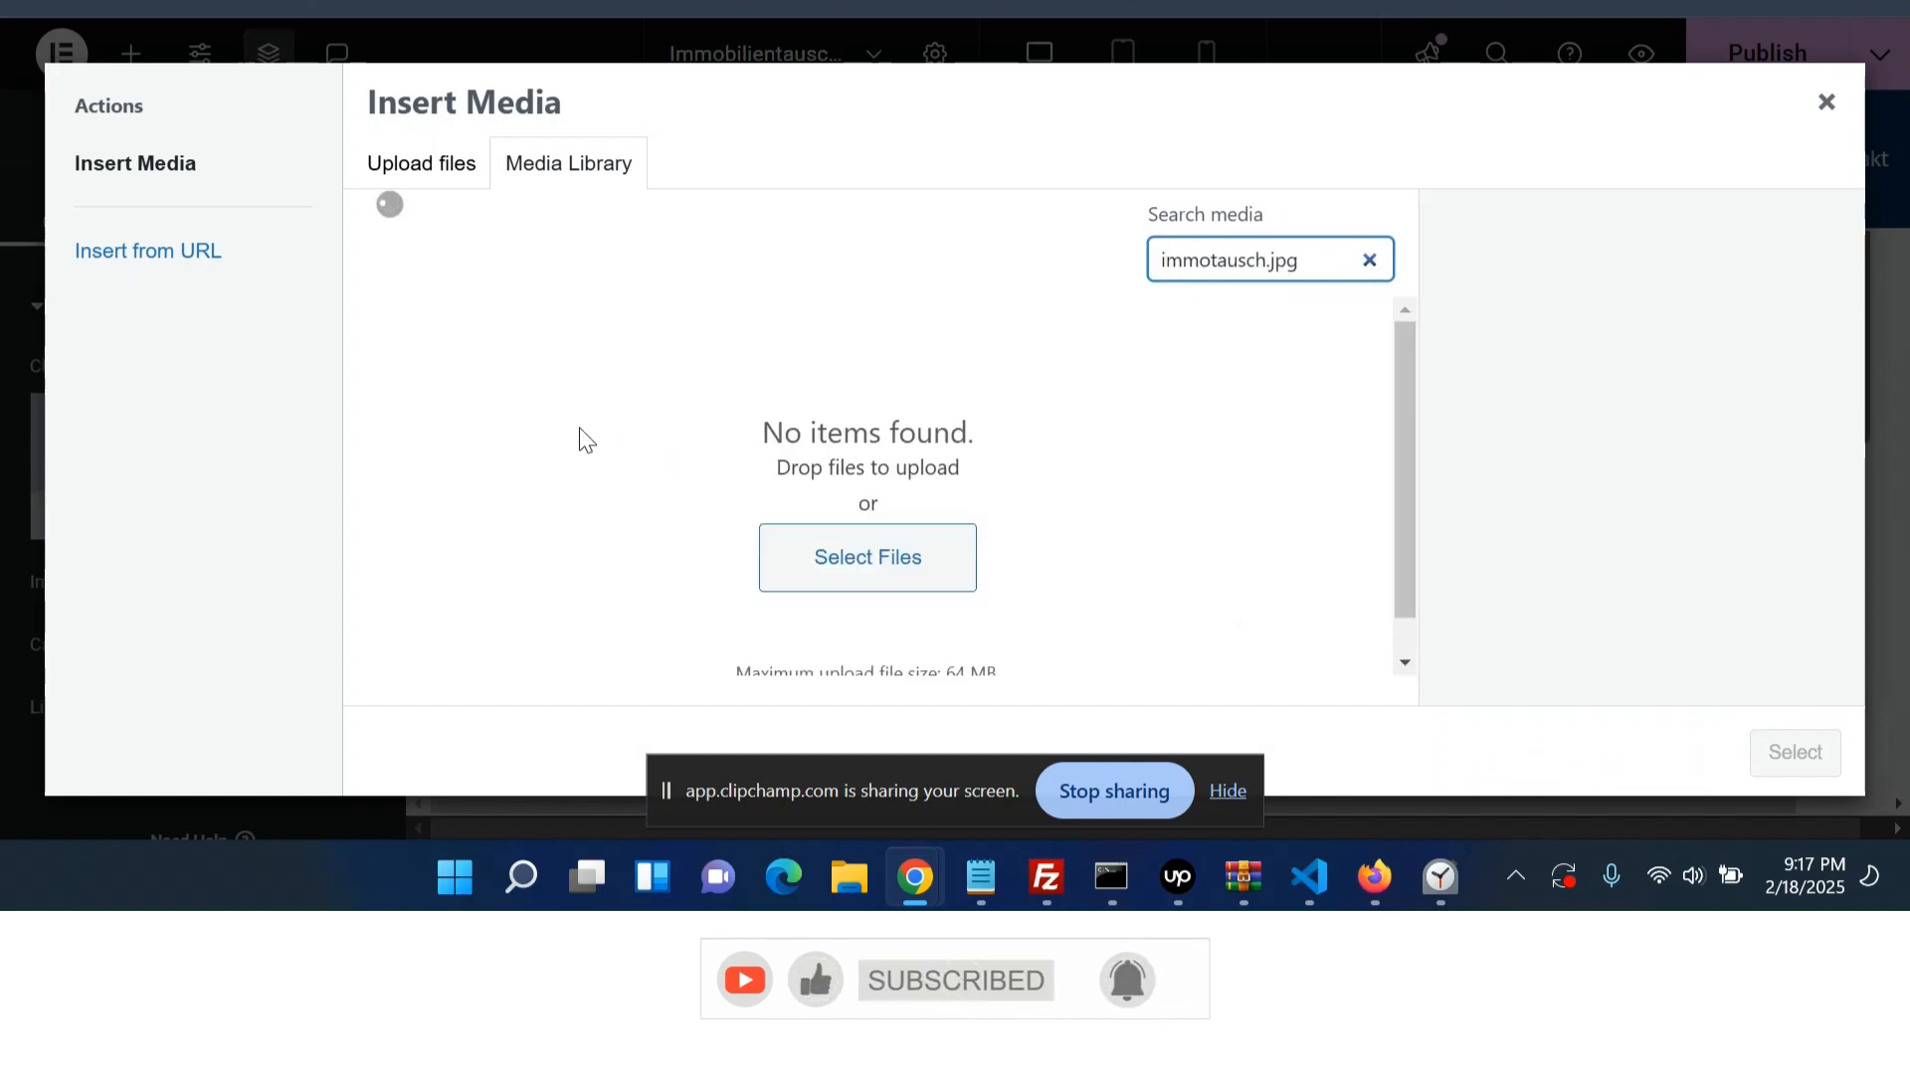
left_click(519, 456)
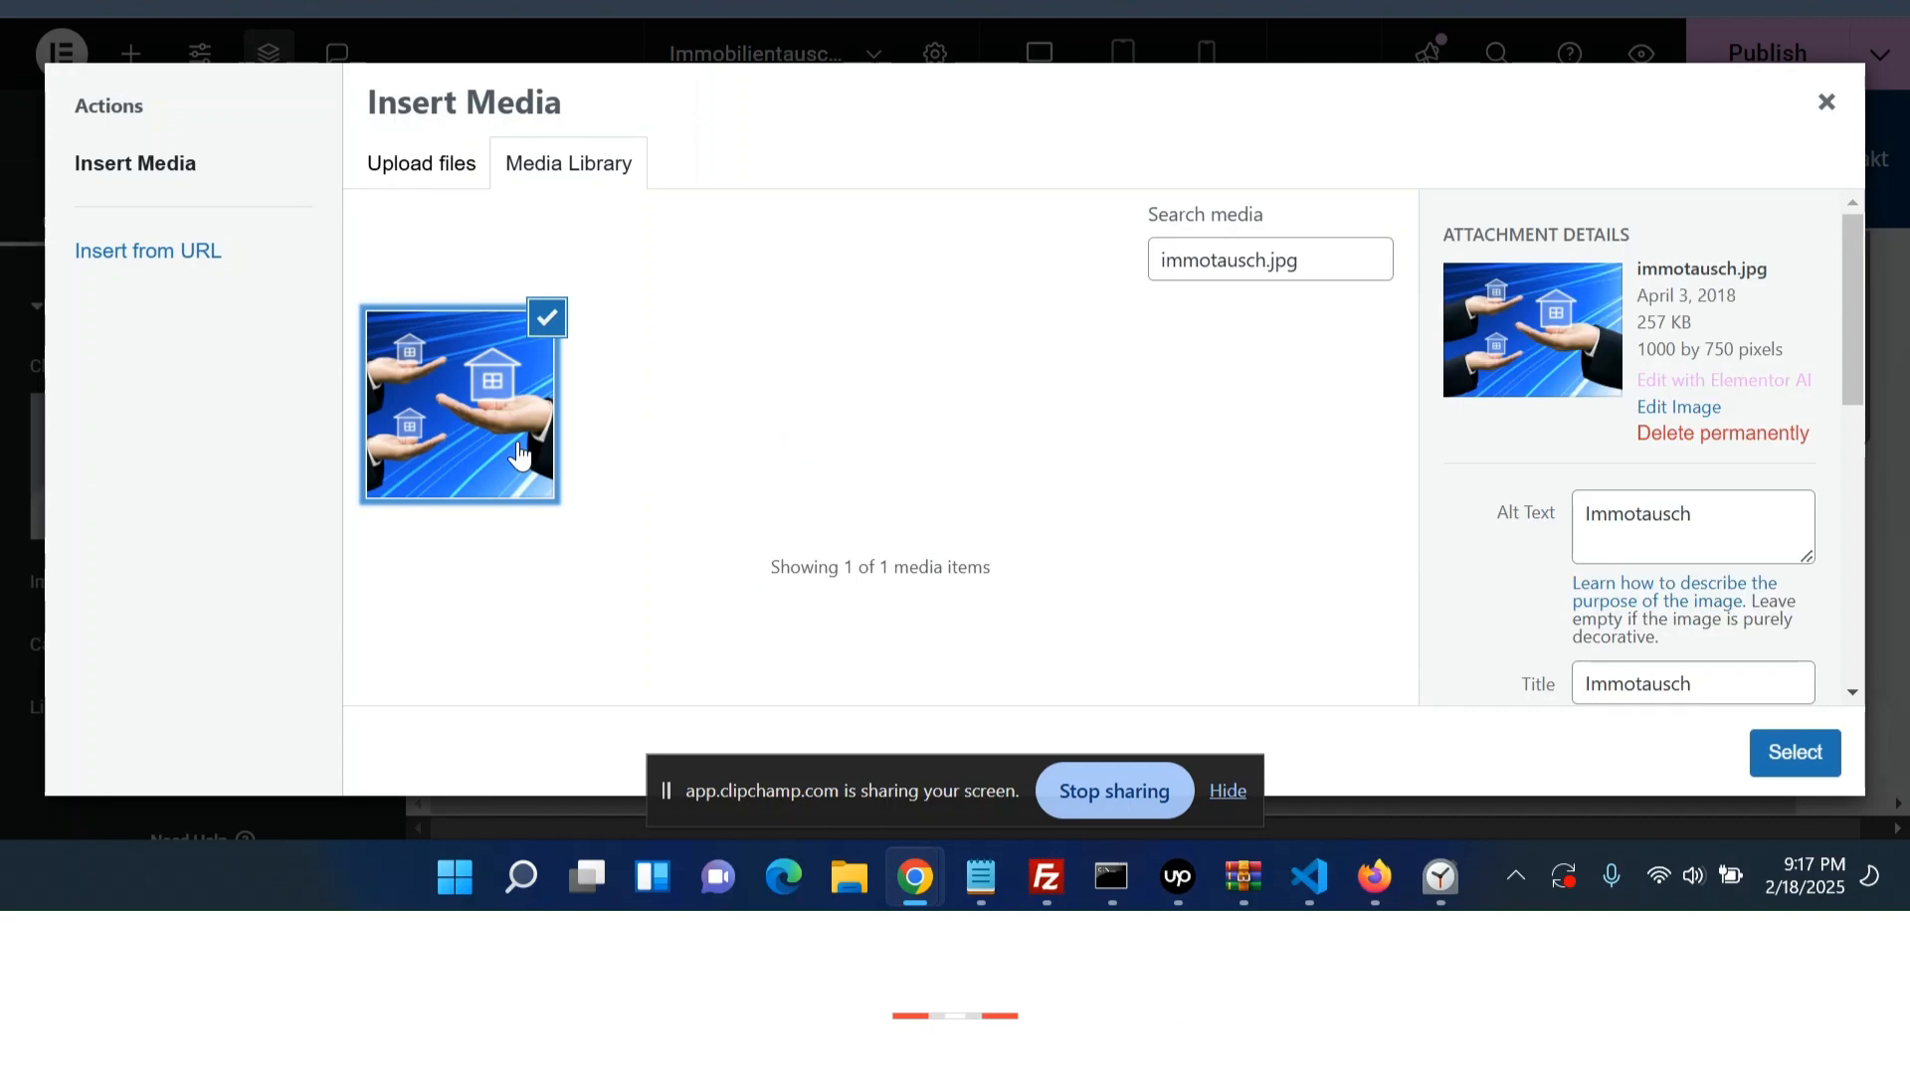
left_click(1795, 753)
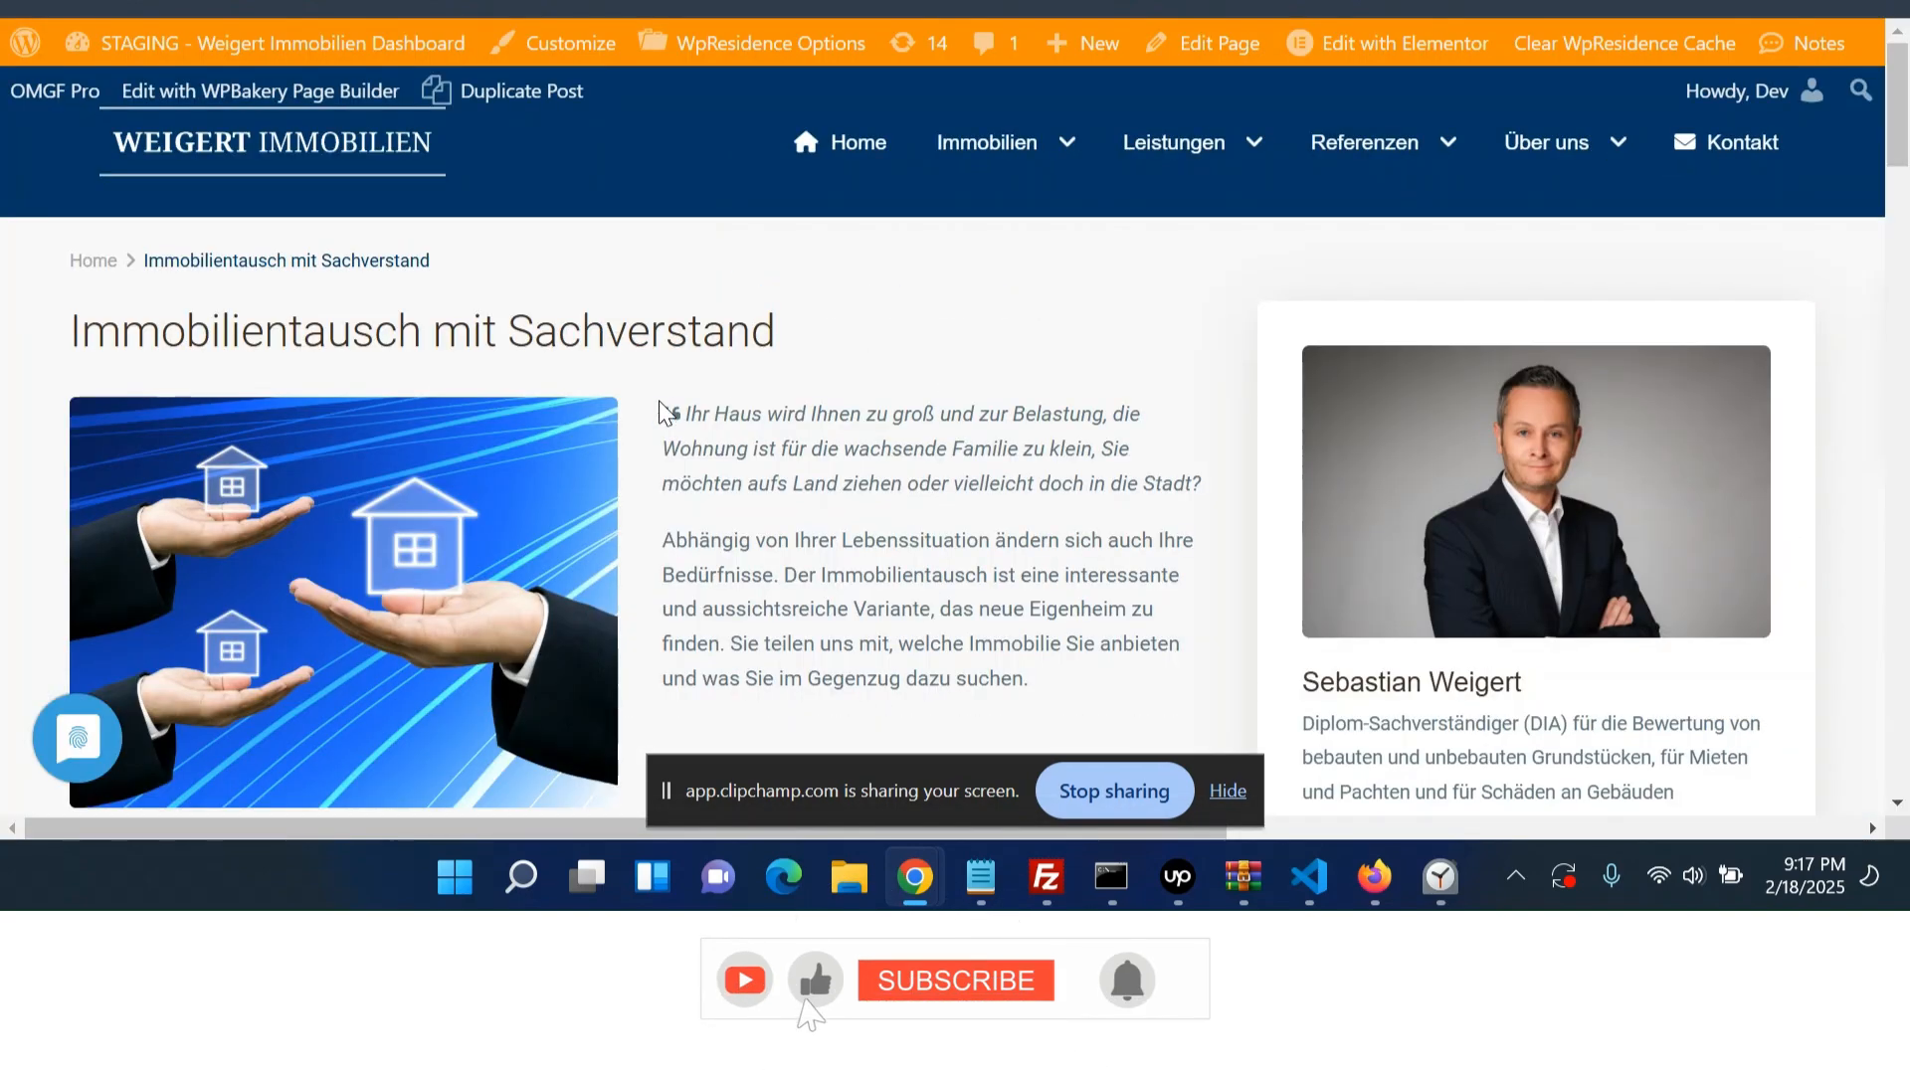
- Add a Blockquote widget below the image in the left nested container
left_click_drag(682, 412, 1222, 490)
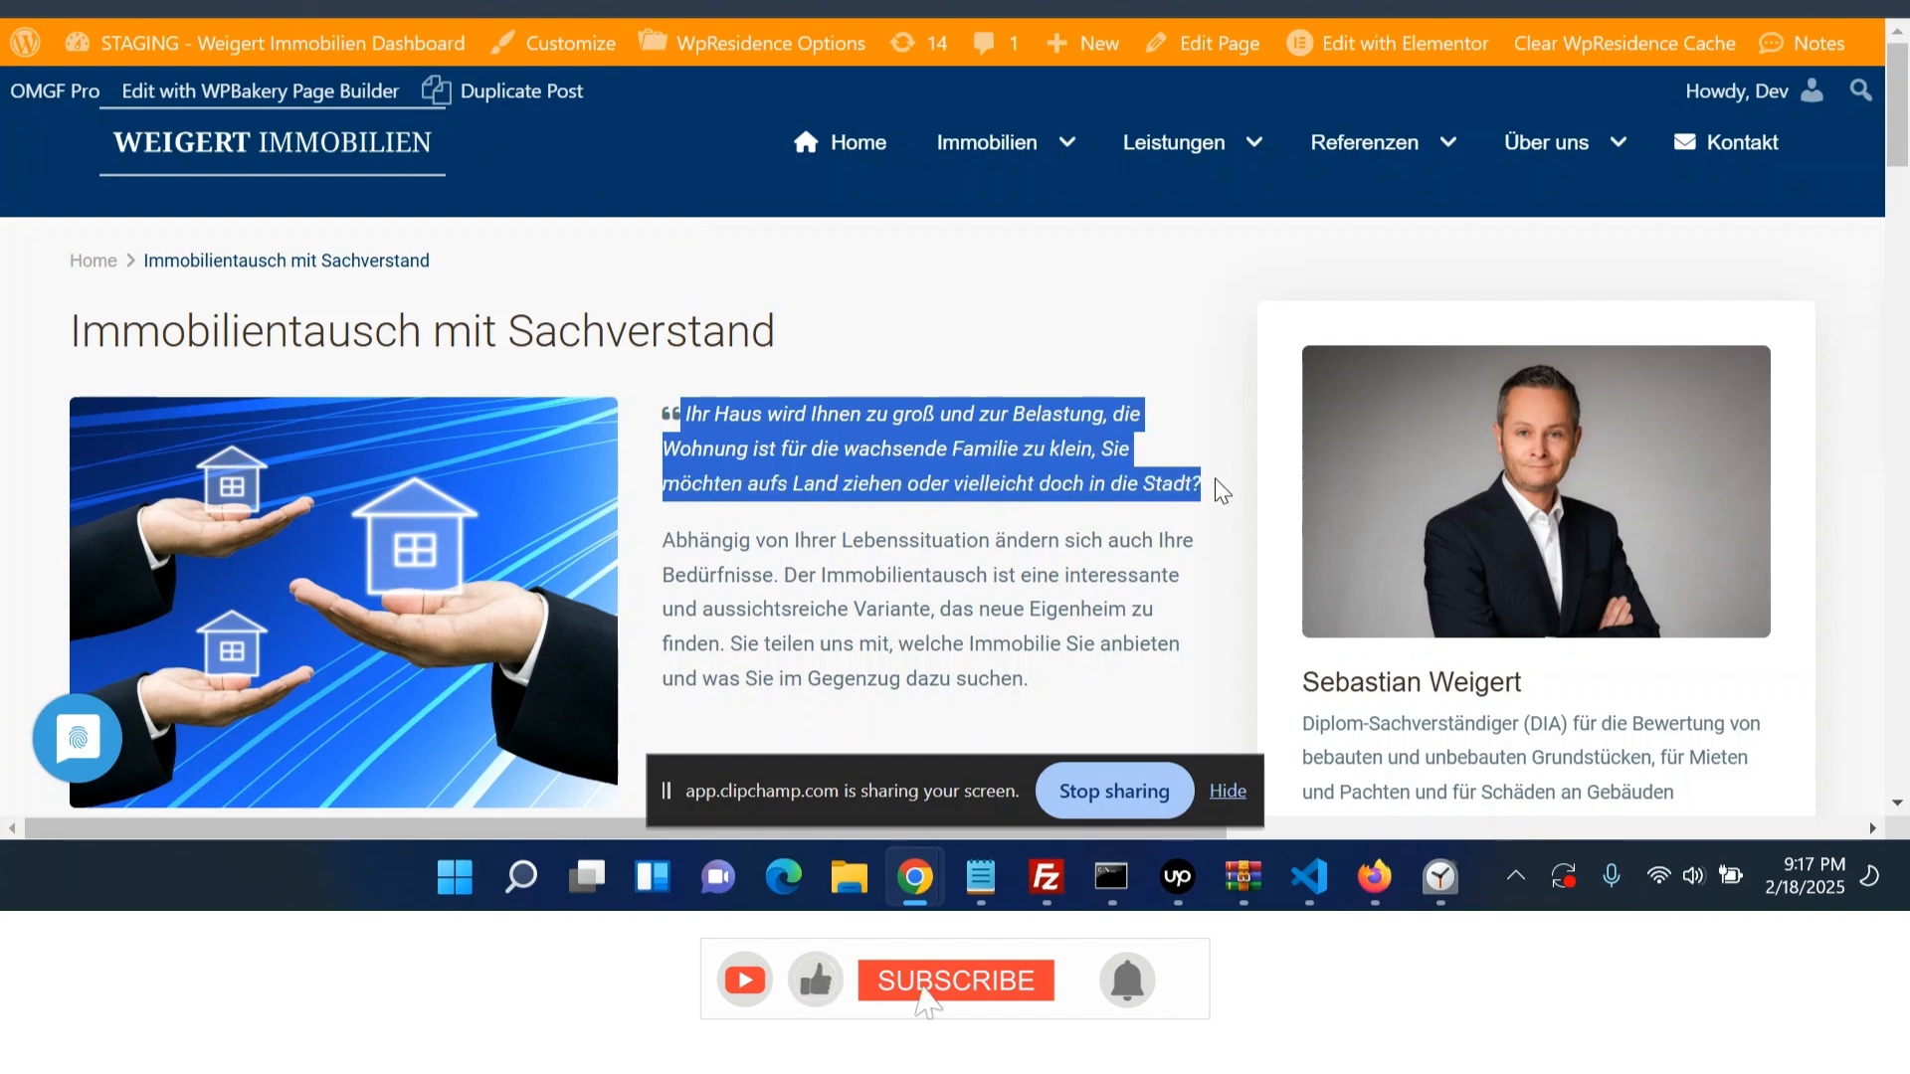
triple_click(905, 567)
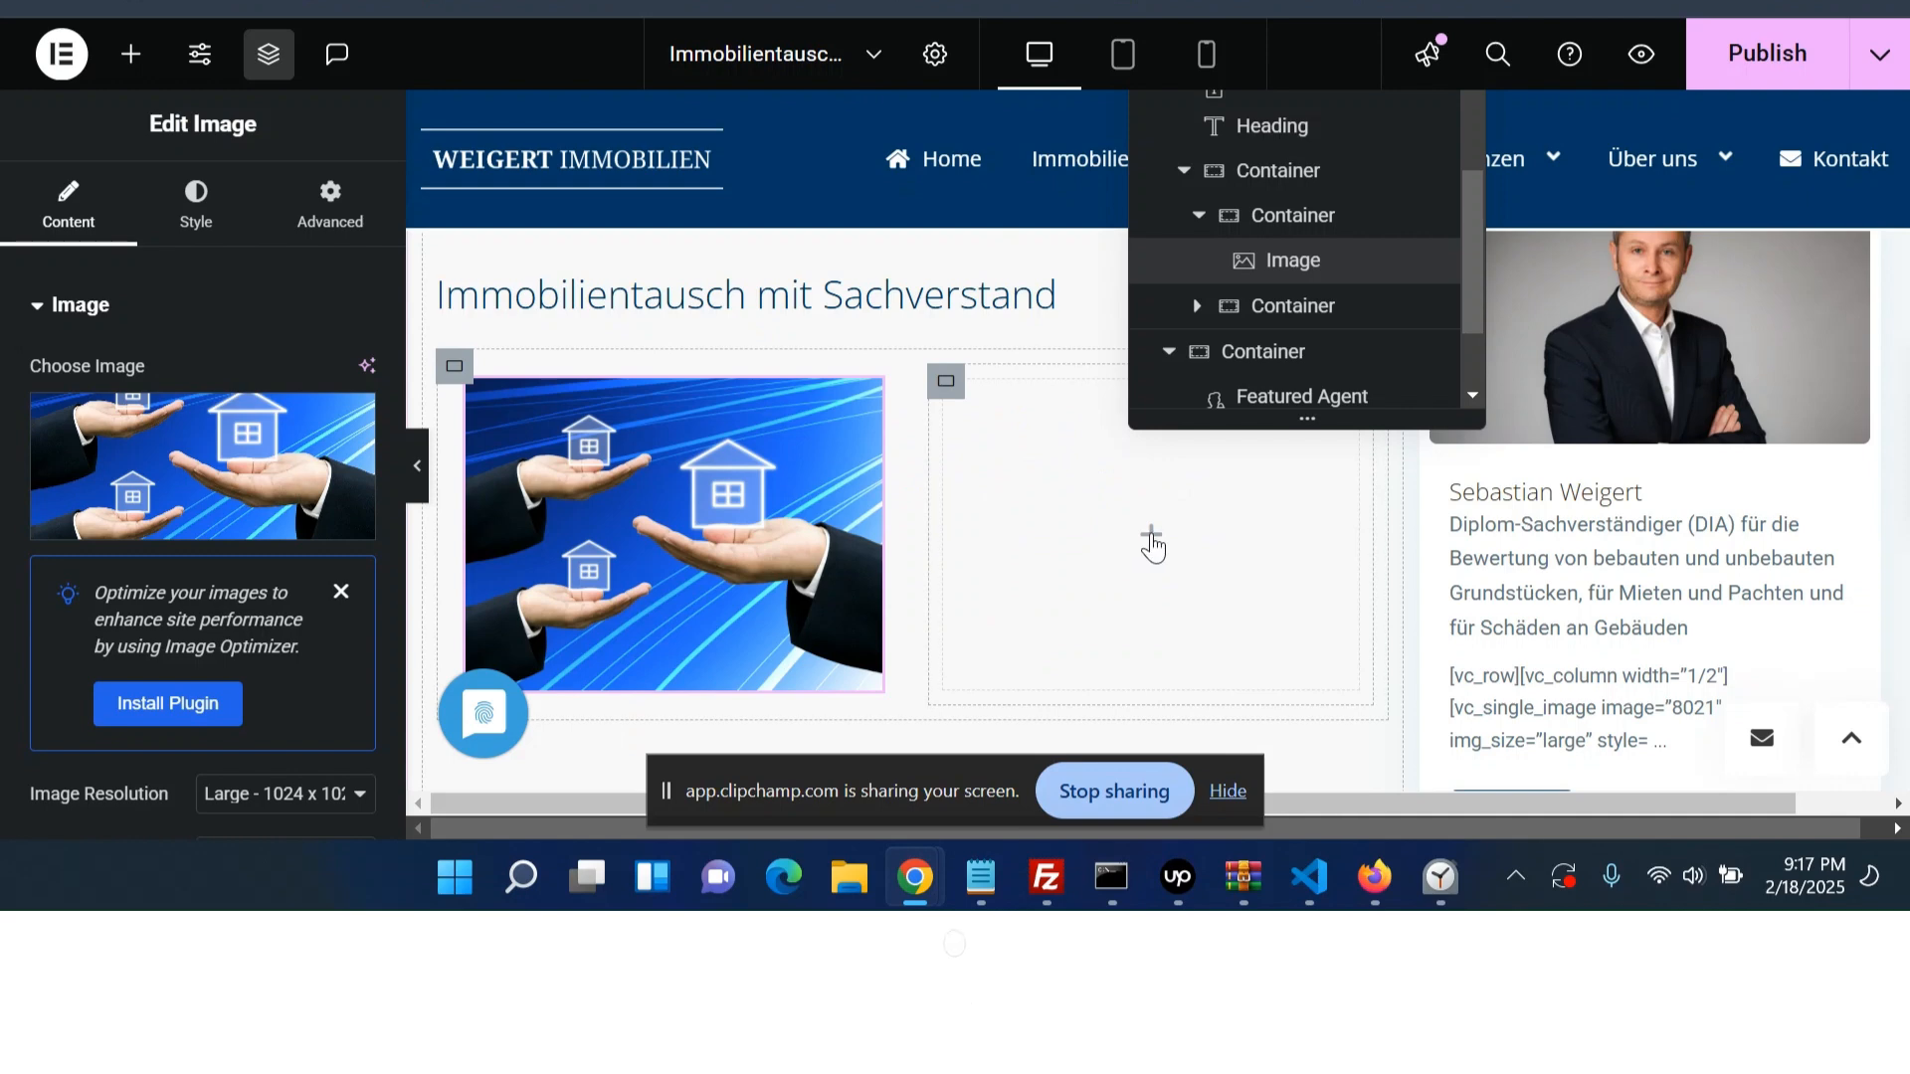
left_click(1151, 543)
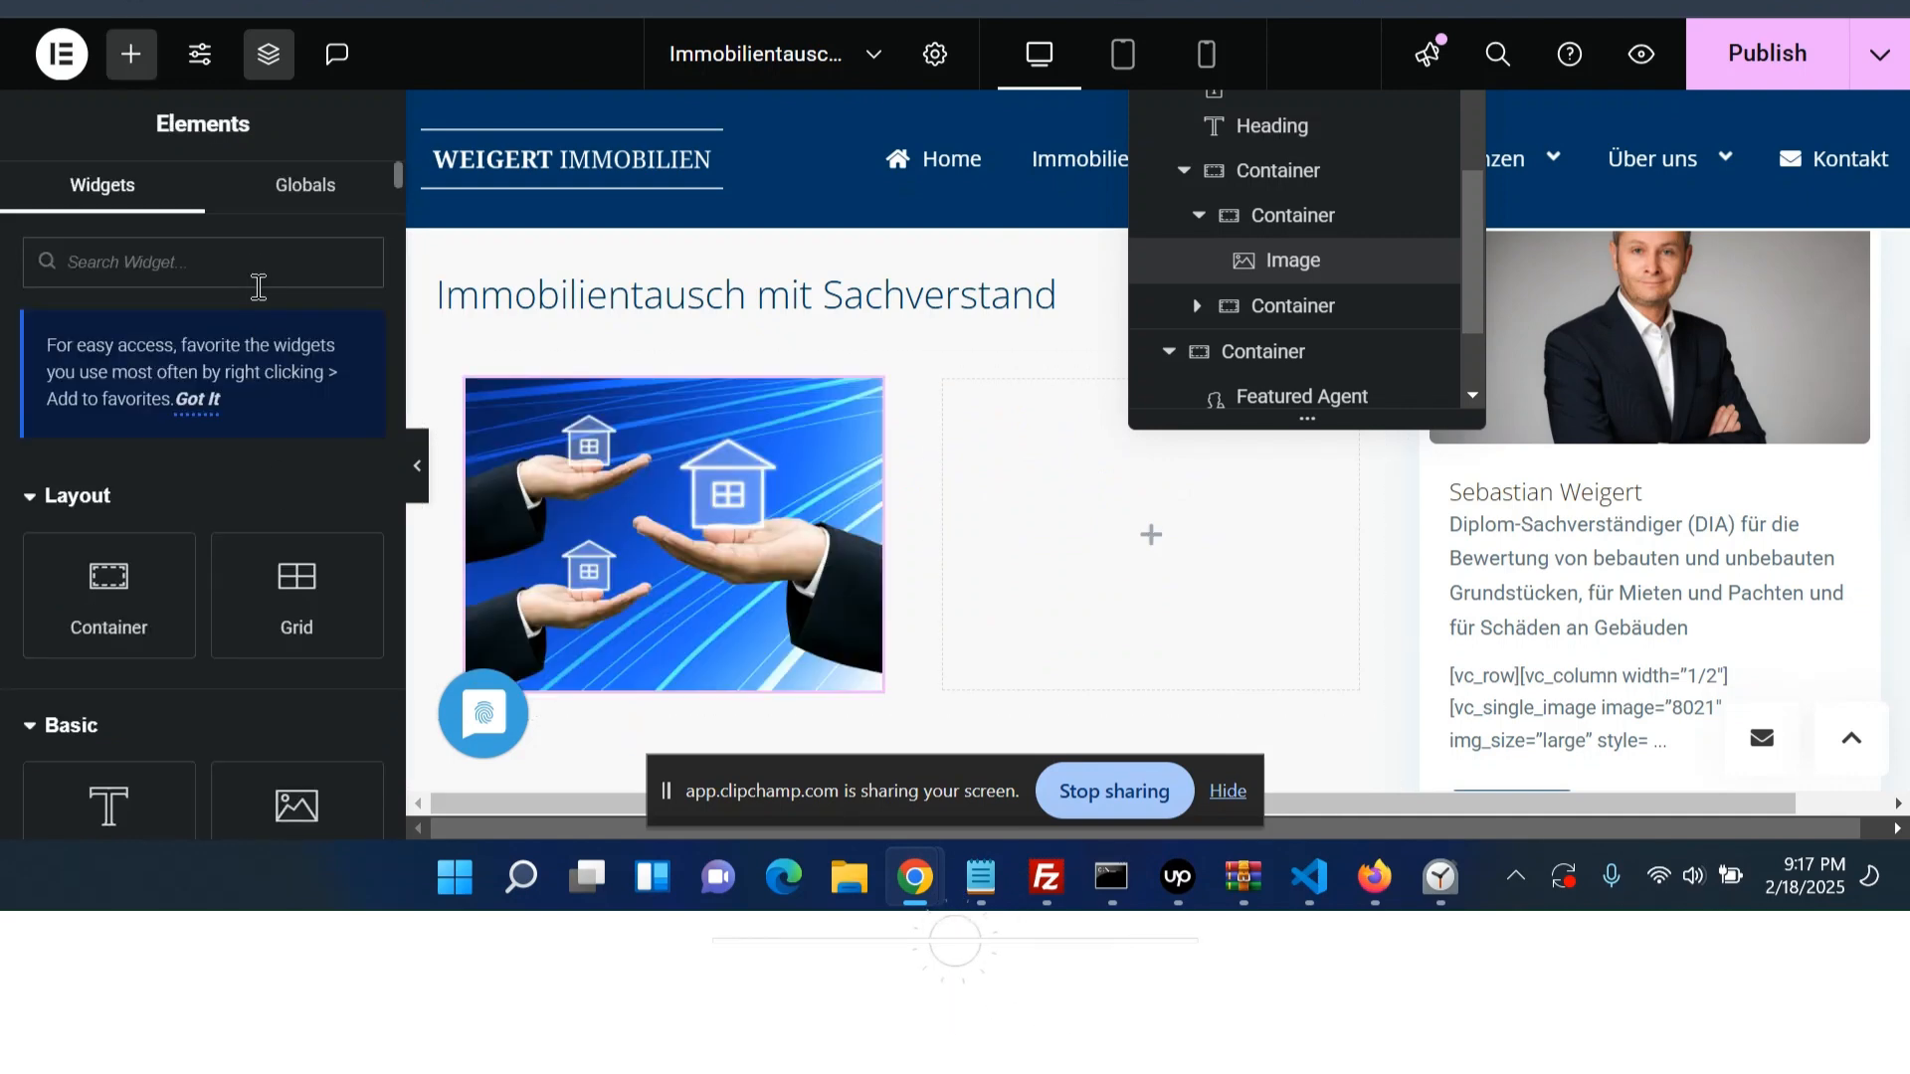
type("quote")
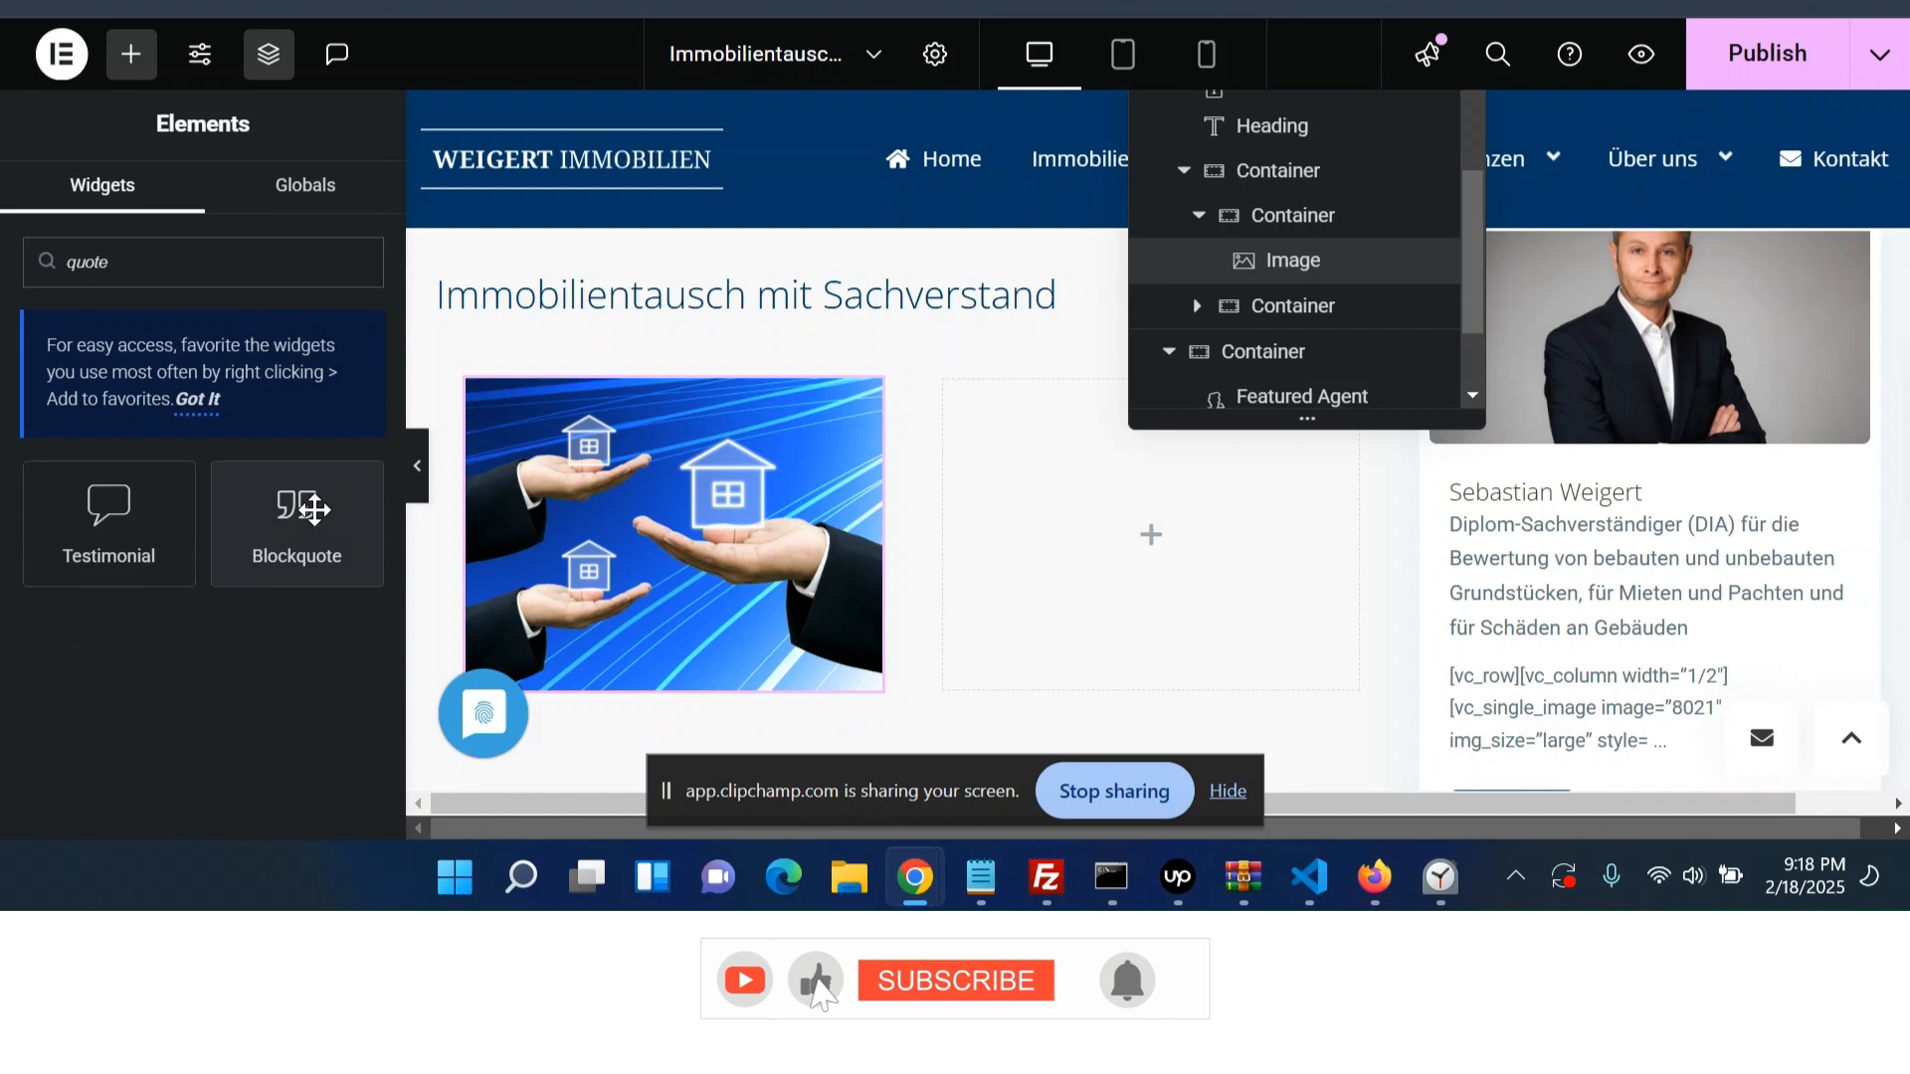
left_click(313, 510)
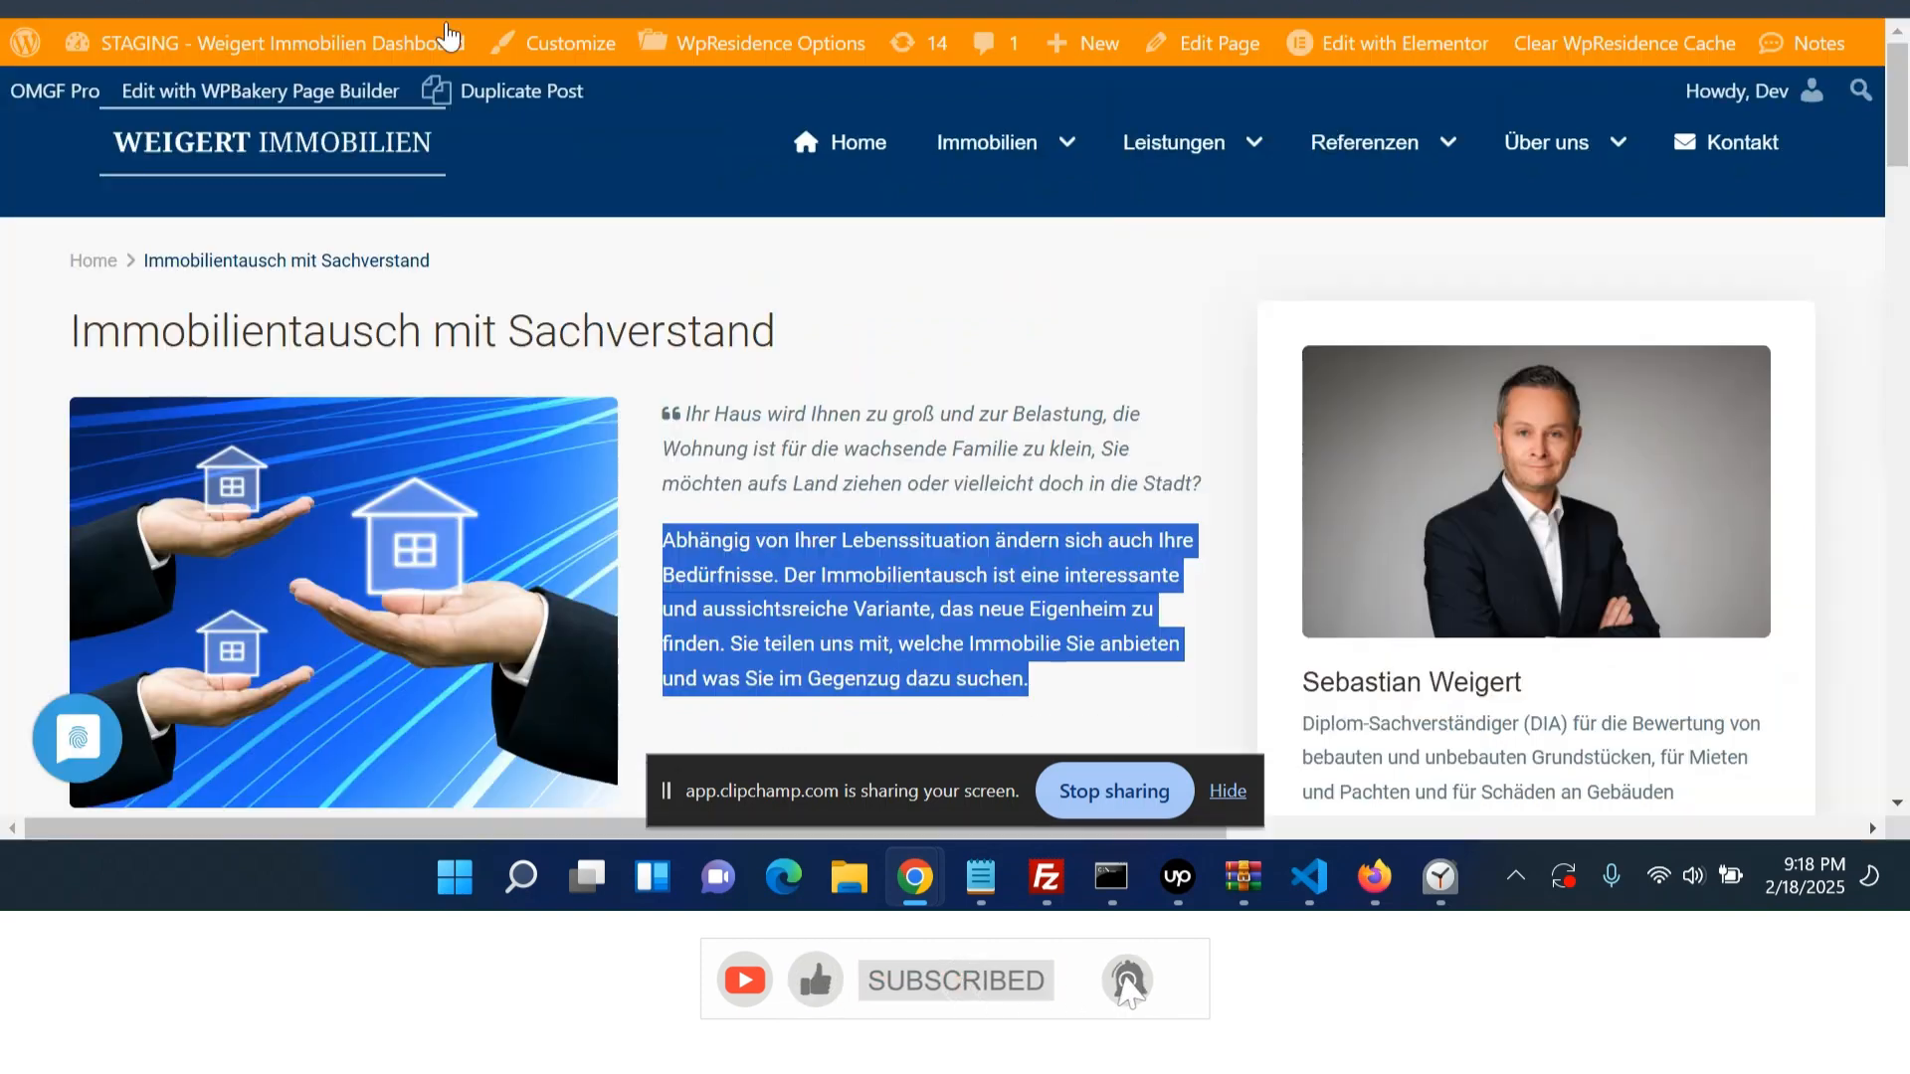
- Paste the live page's quote text as the blockquote content and set its skin to Quotation
left_click_drag(685, 412, 1199, 484)
key("ctrl+c")
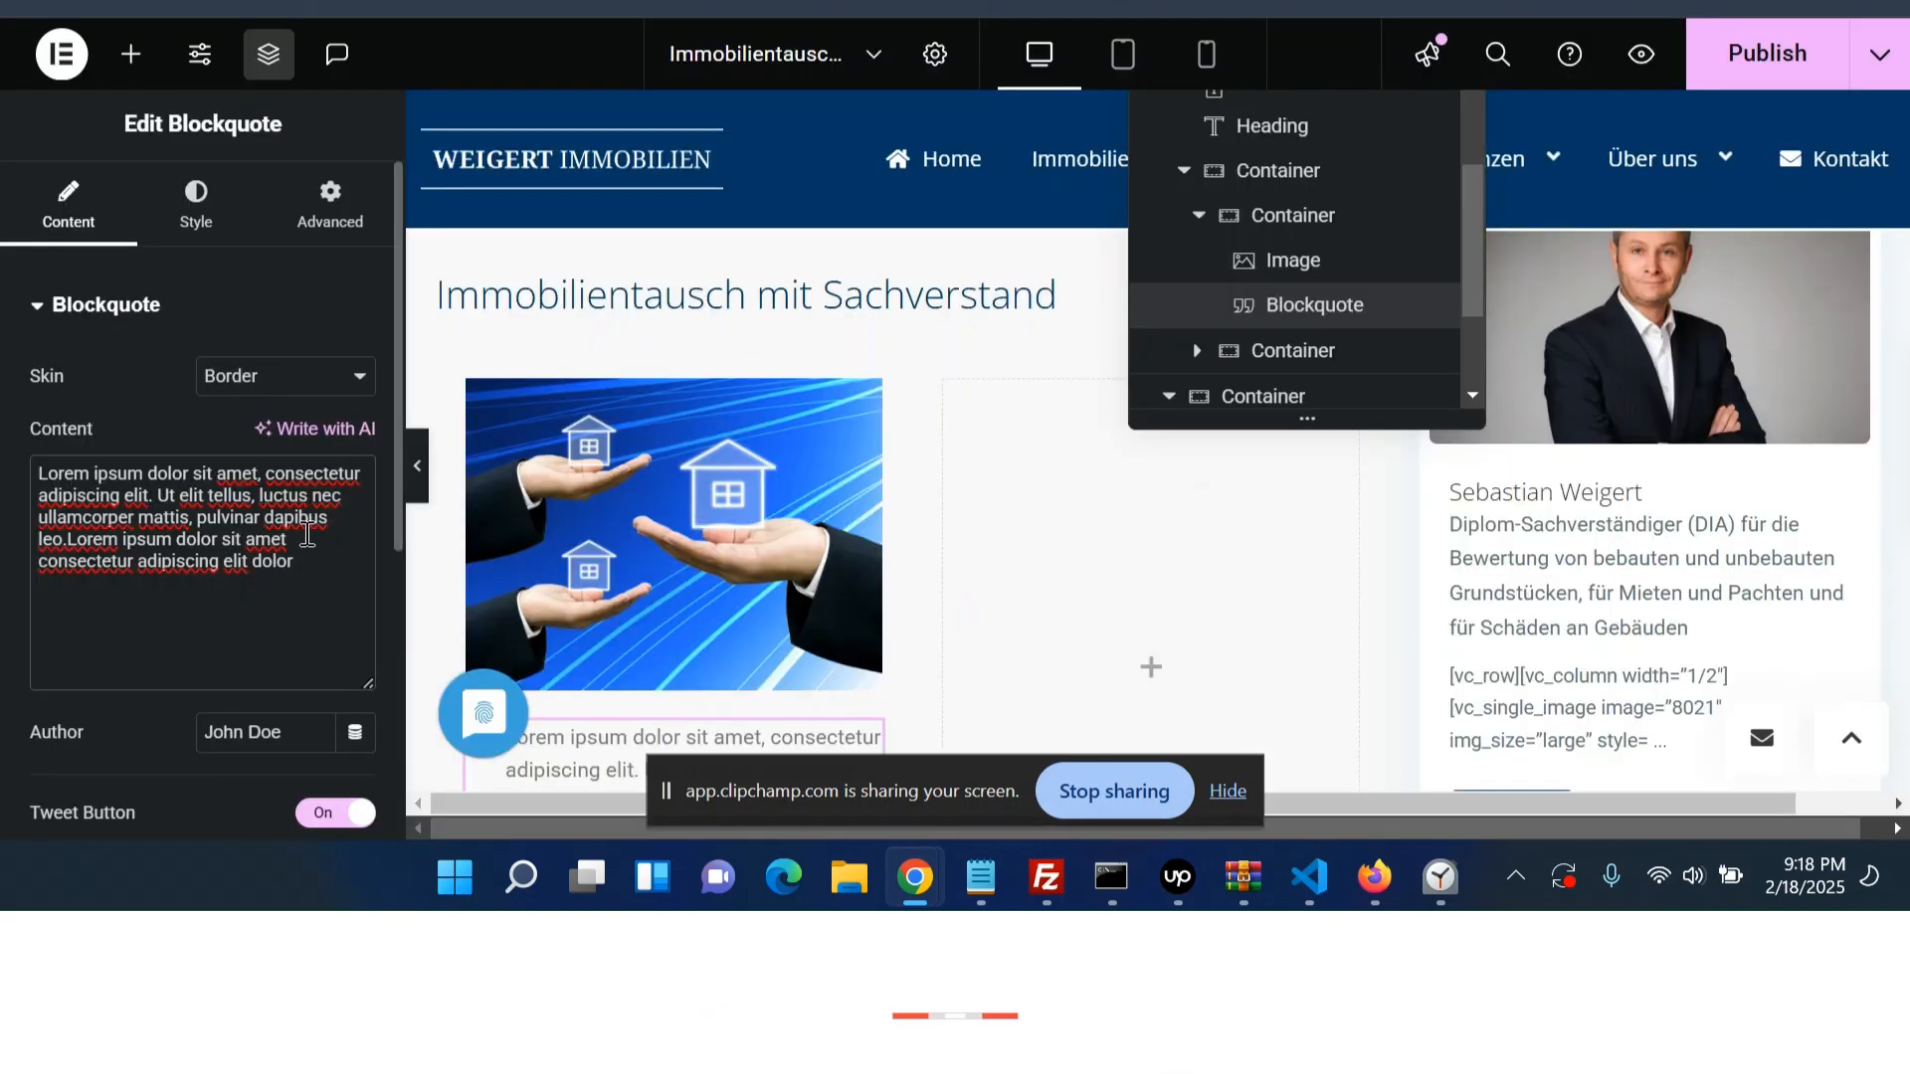
key("ctrl+a")
key("ctrl+v")
left_click(303, 383)
left_click(268, 453)
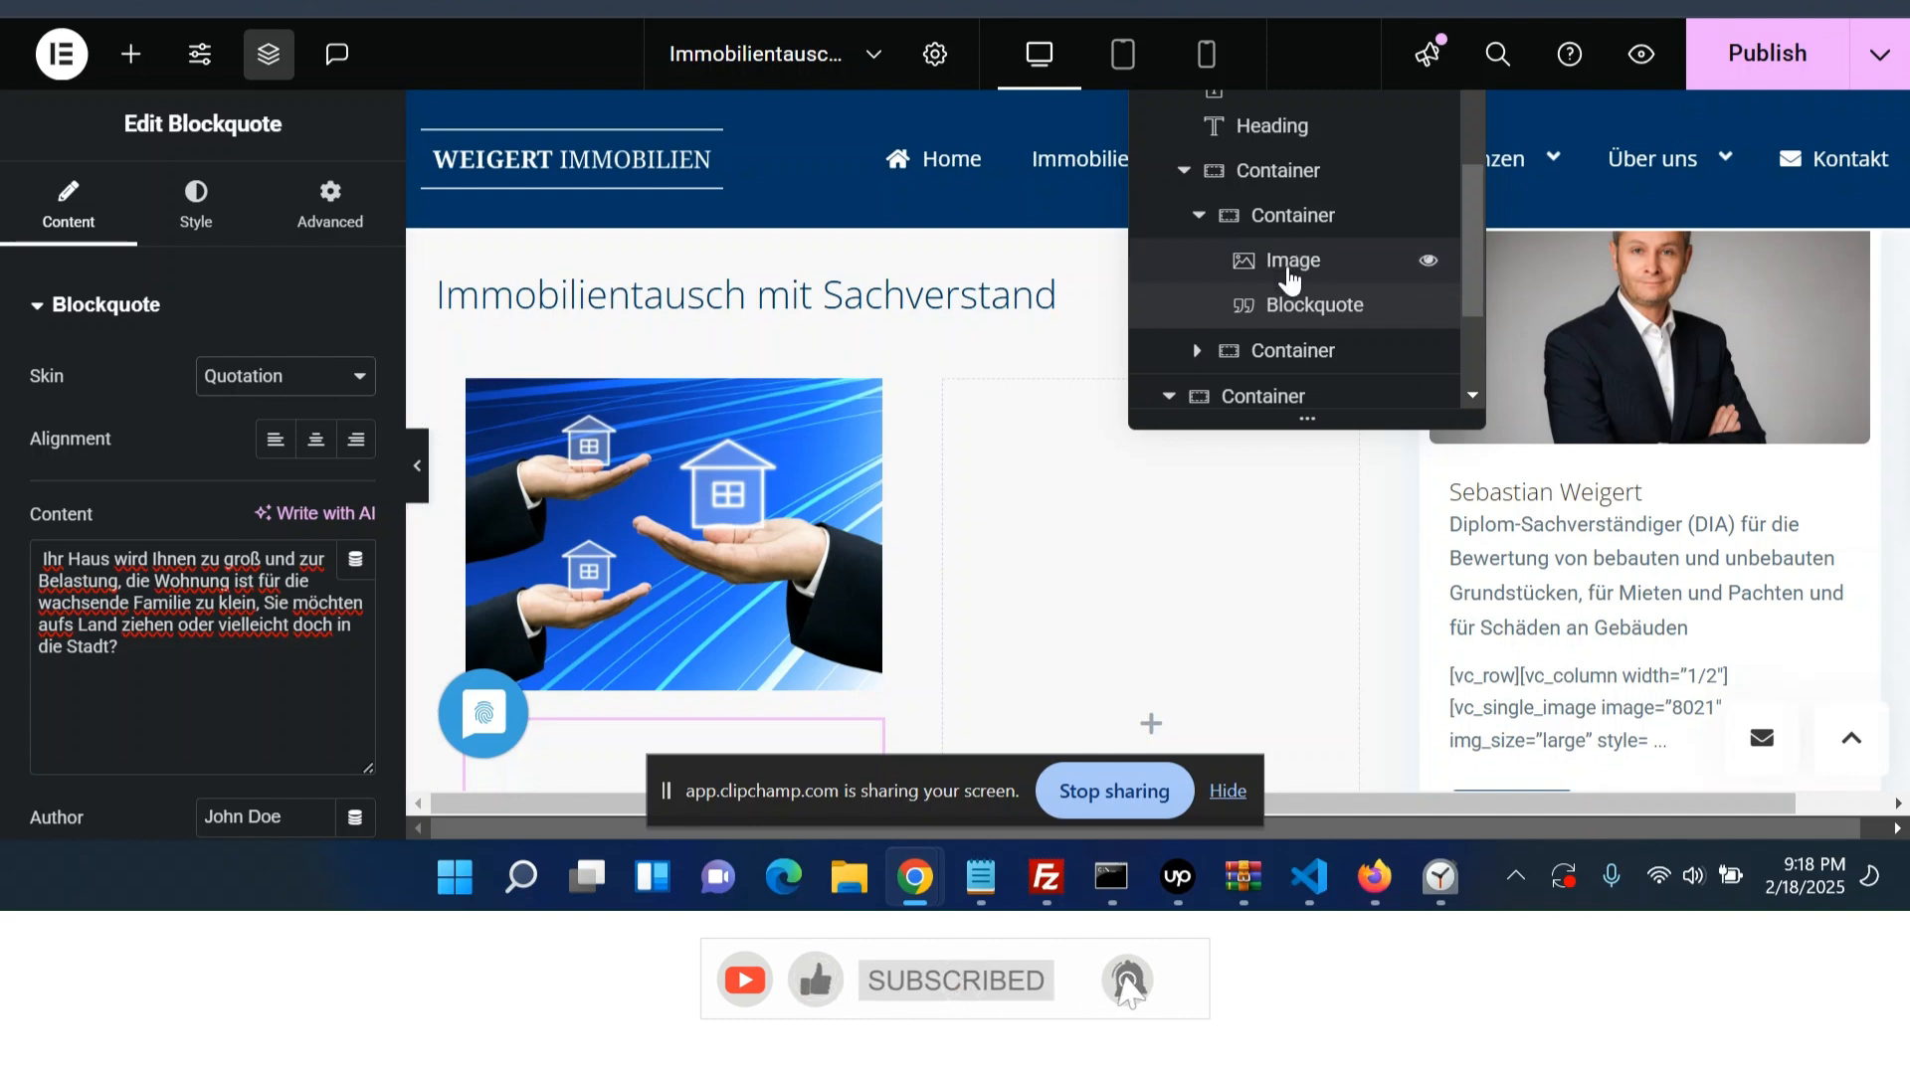
- Move the blockquote into the right nested container
scroll(1278, 329, "down", 3)
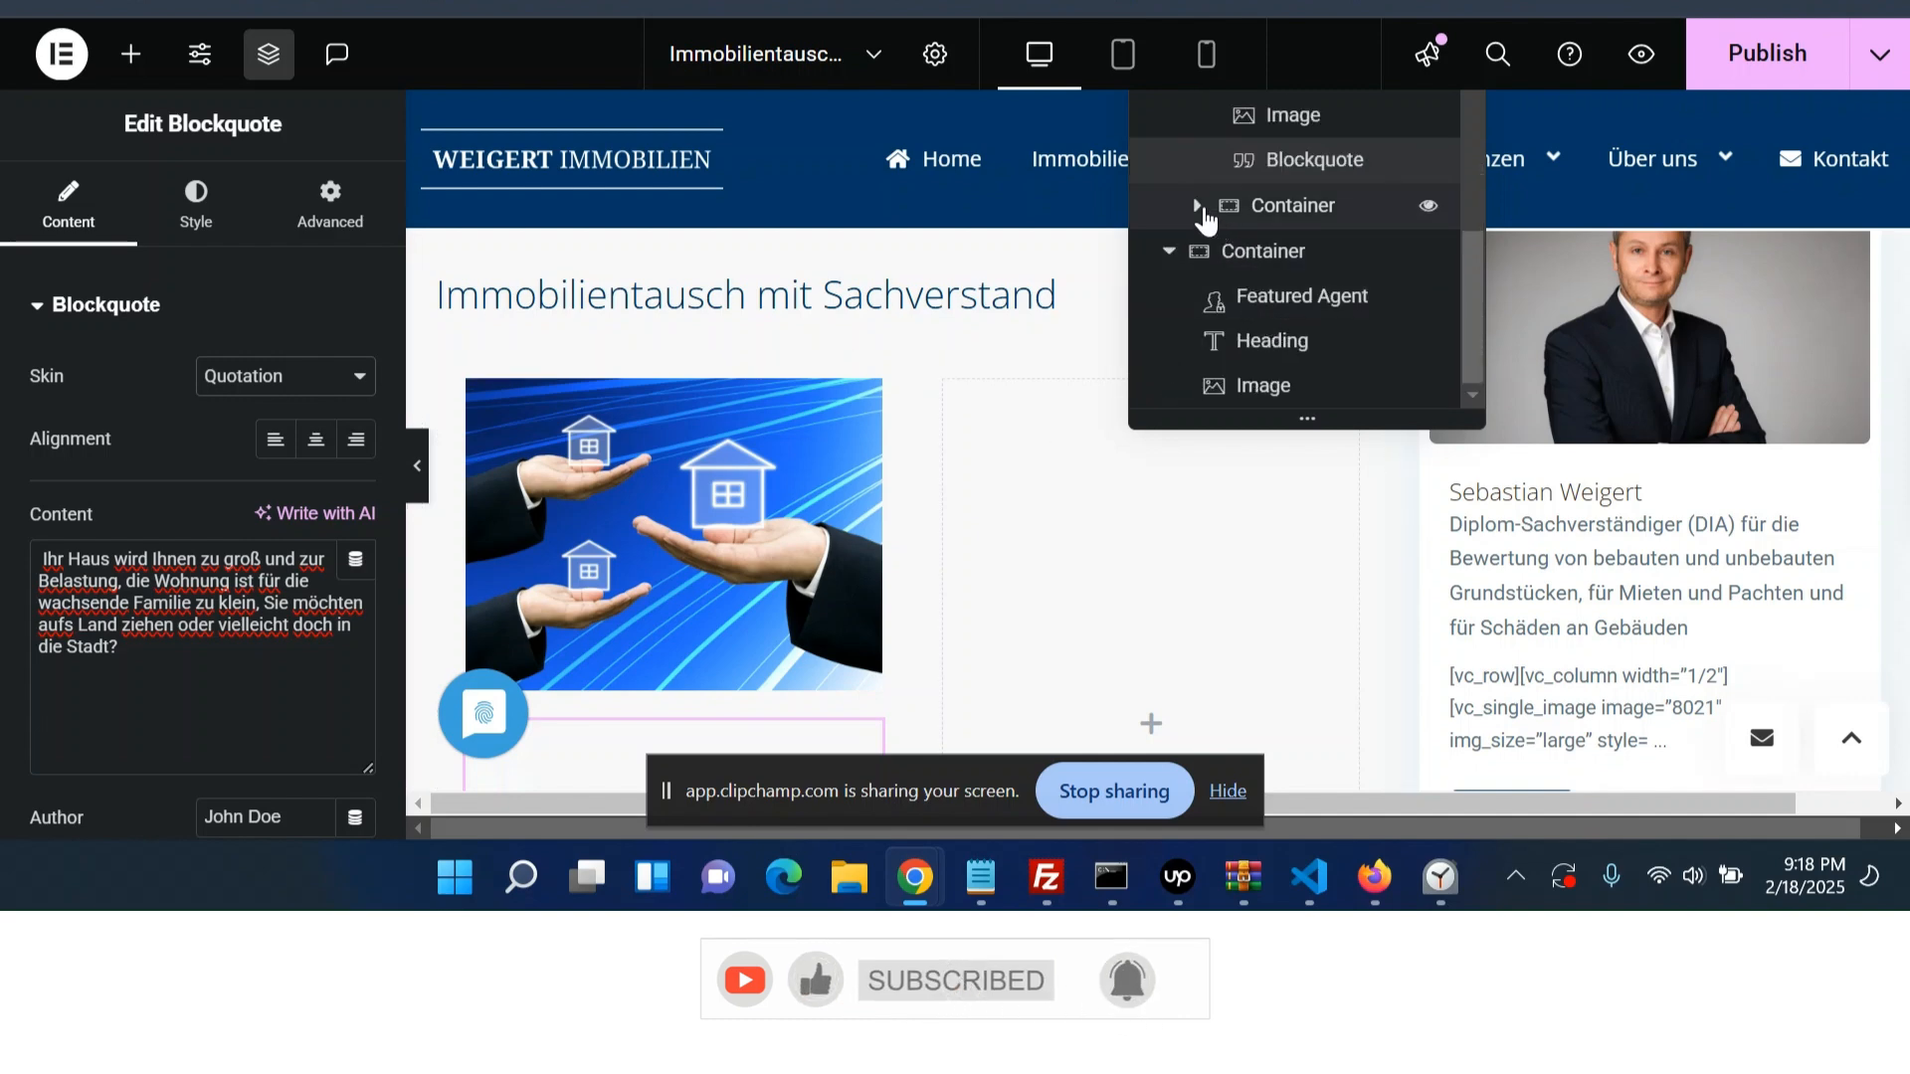
left_click(1199, 205)
scroll(920, 582, "down", 2)
scroll(920, 582, "down", 2)
left_click_drag(710, 615, 1027, 512)
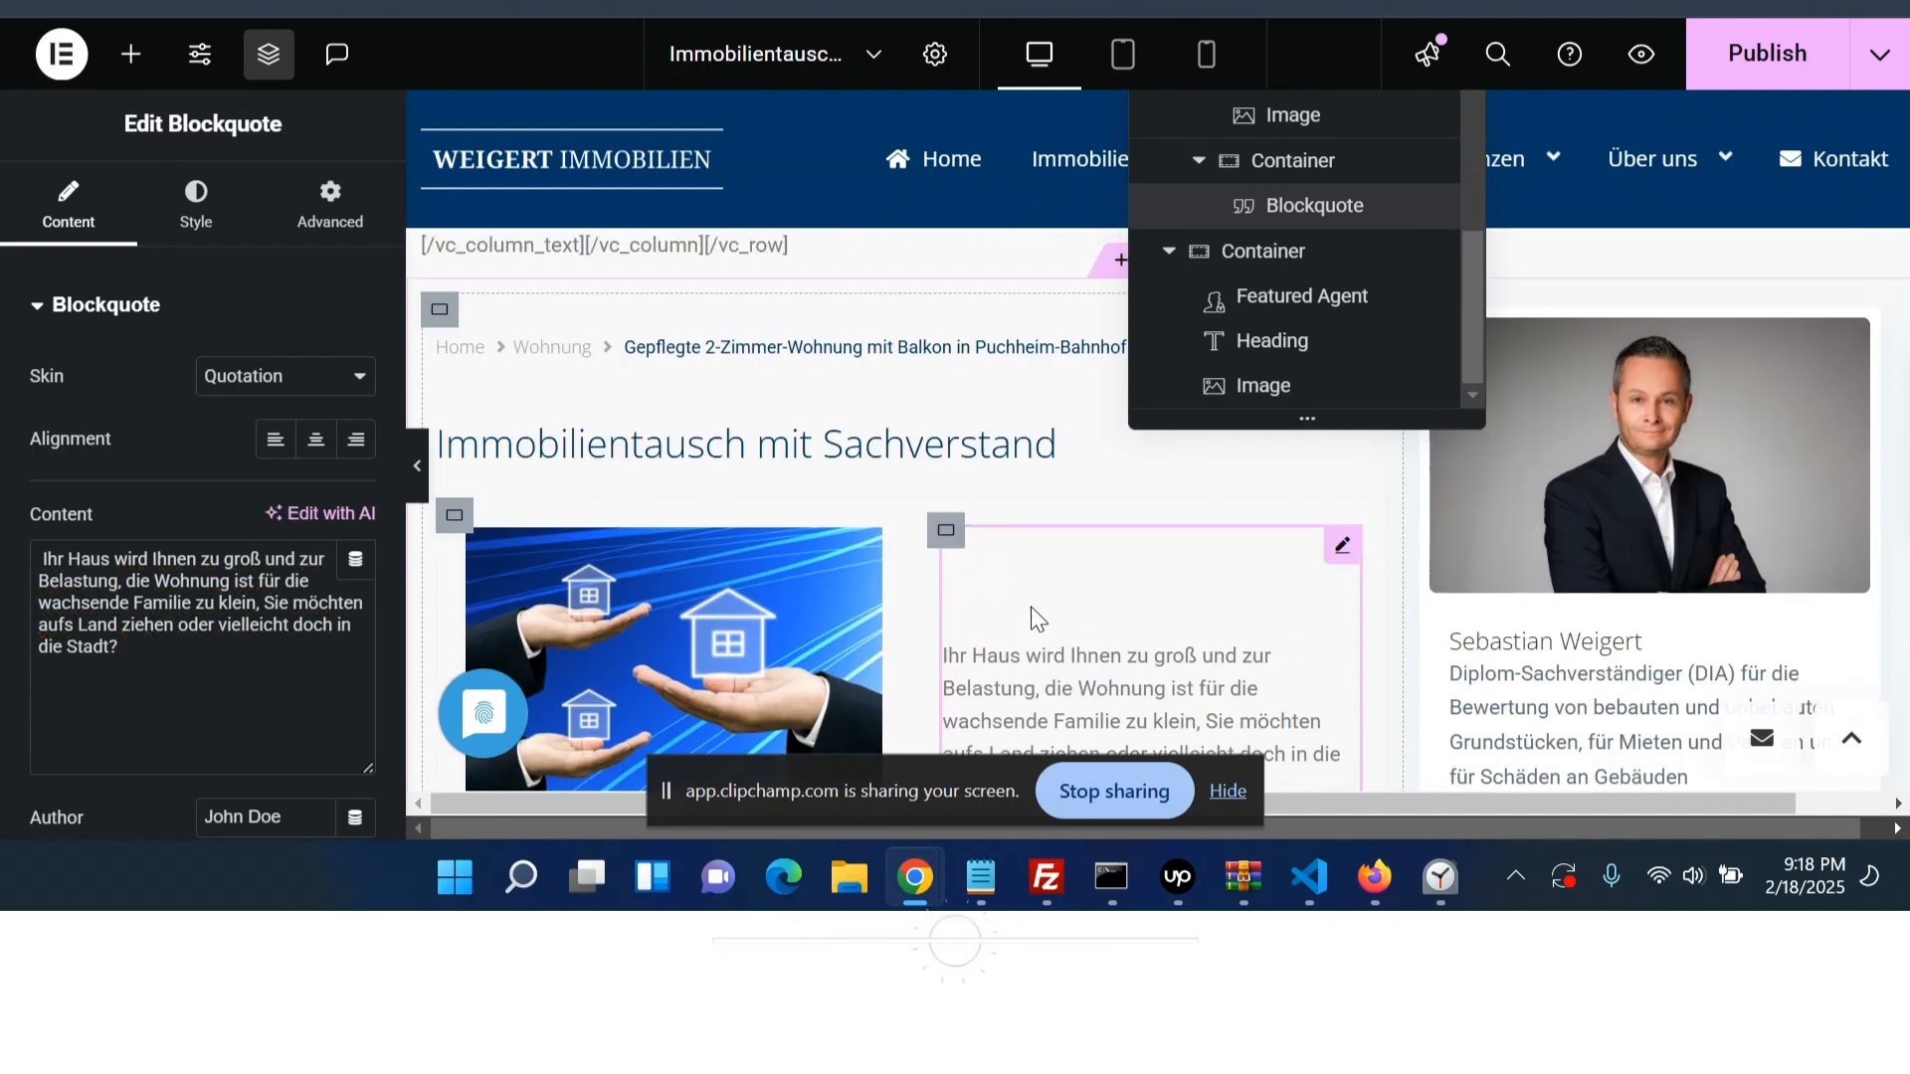
- Turn off the blockquote's Tweet button and clear its author name
scroll(1099, 581, "down", 2)
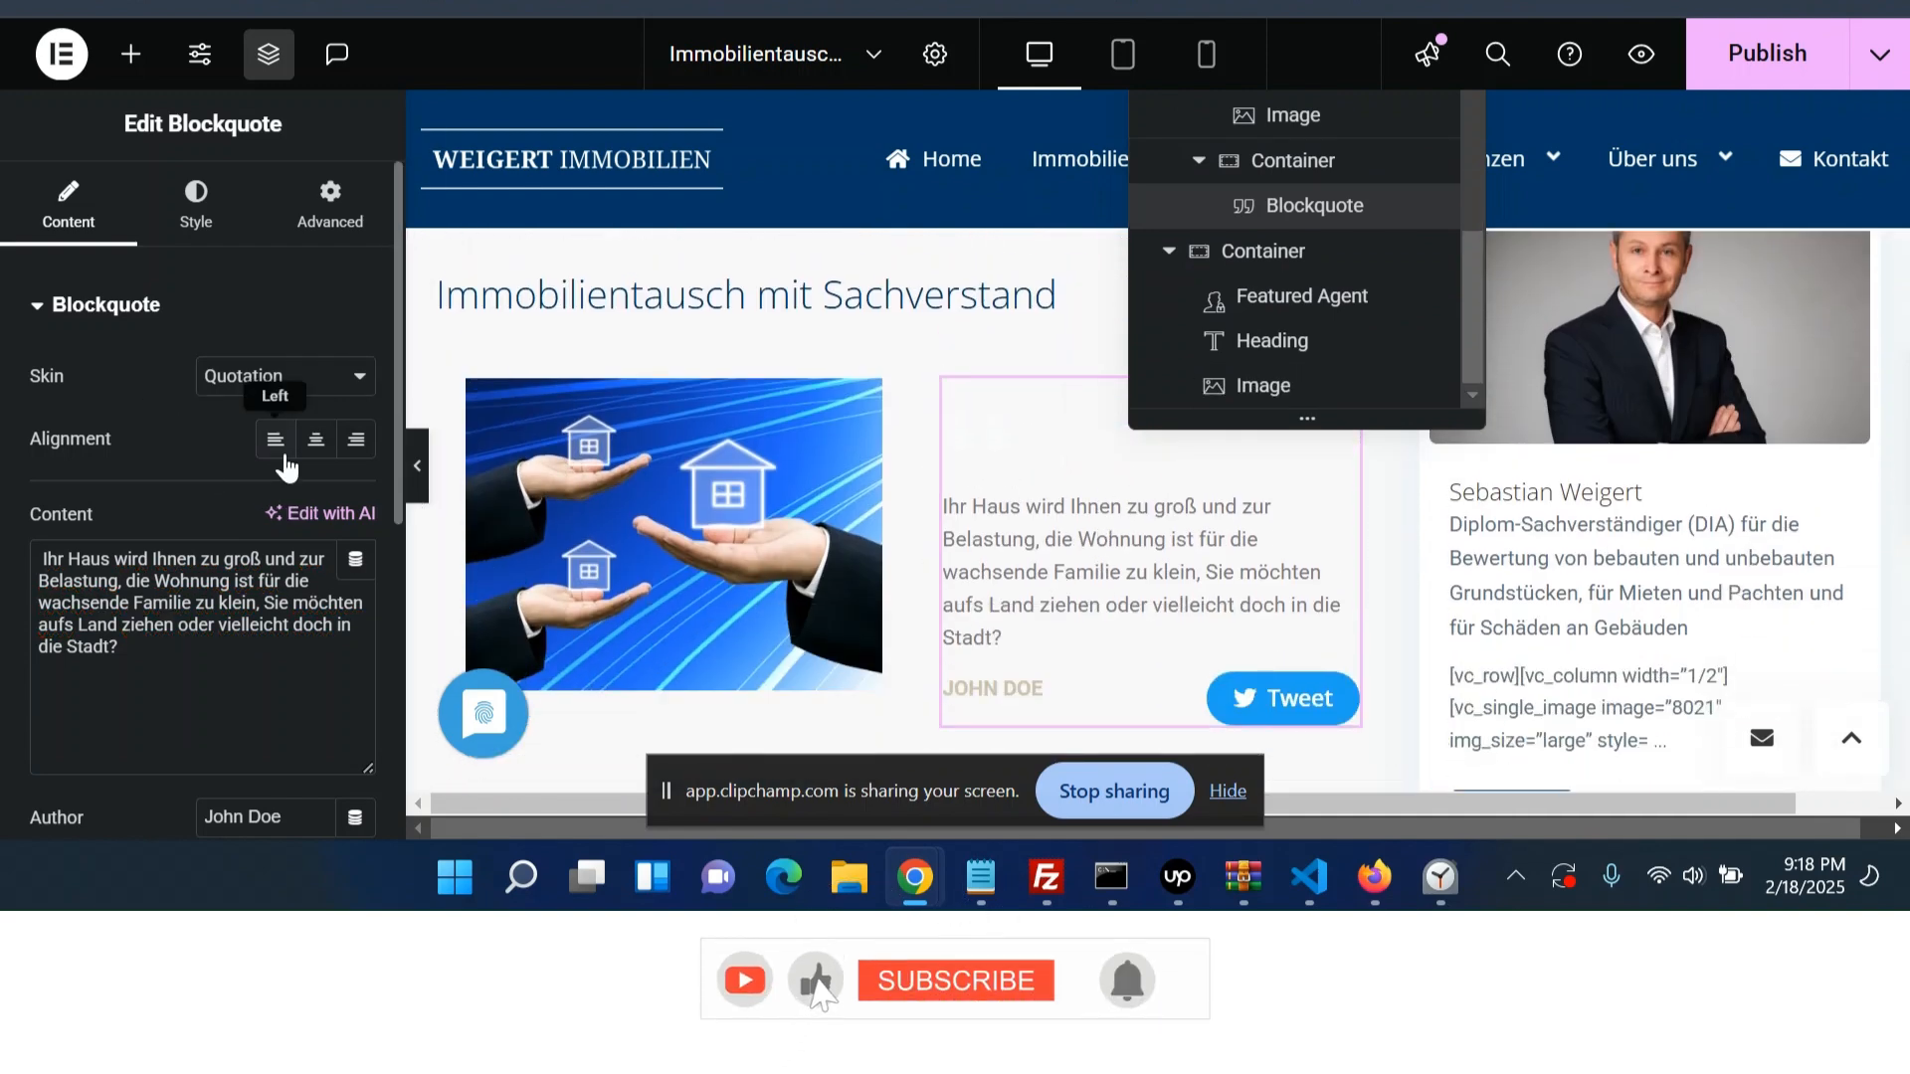
scroll(277, 456, "down", 2)
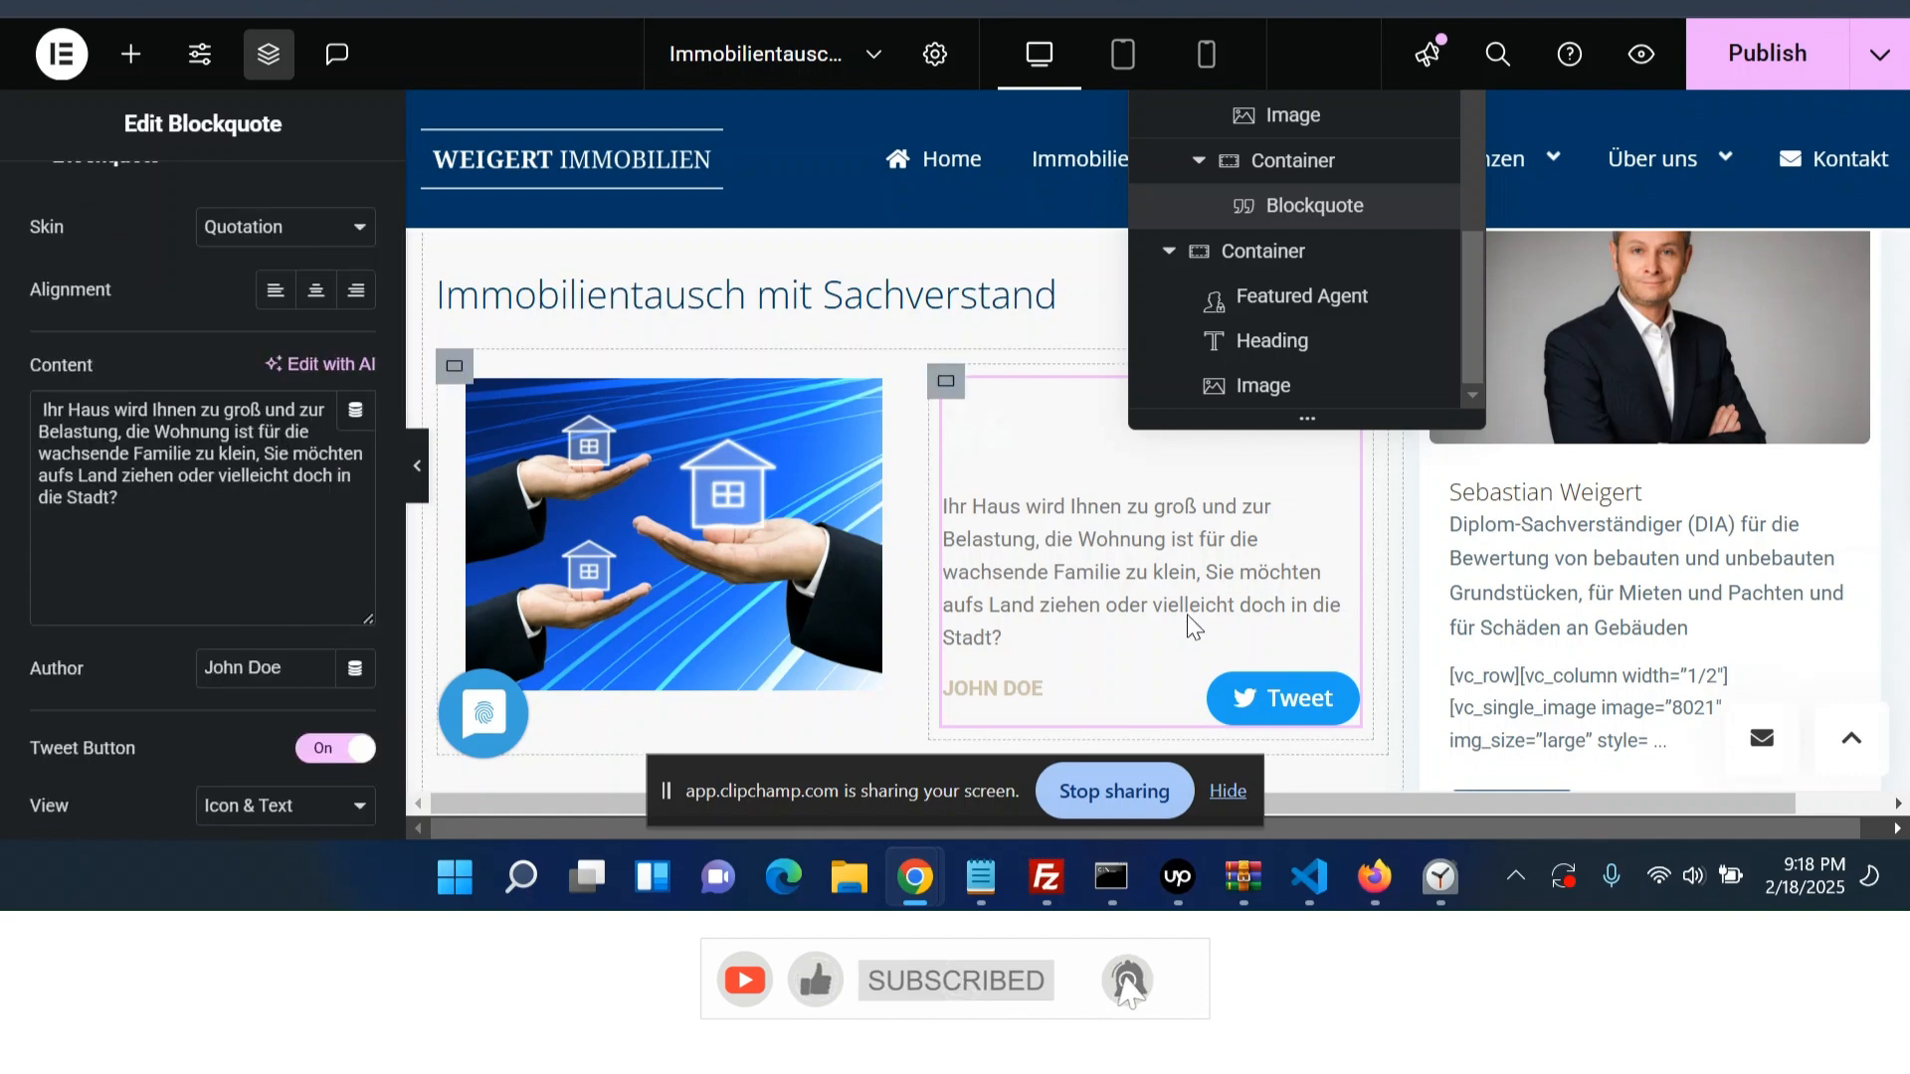
left_click(334, 748)
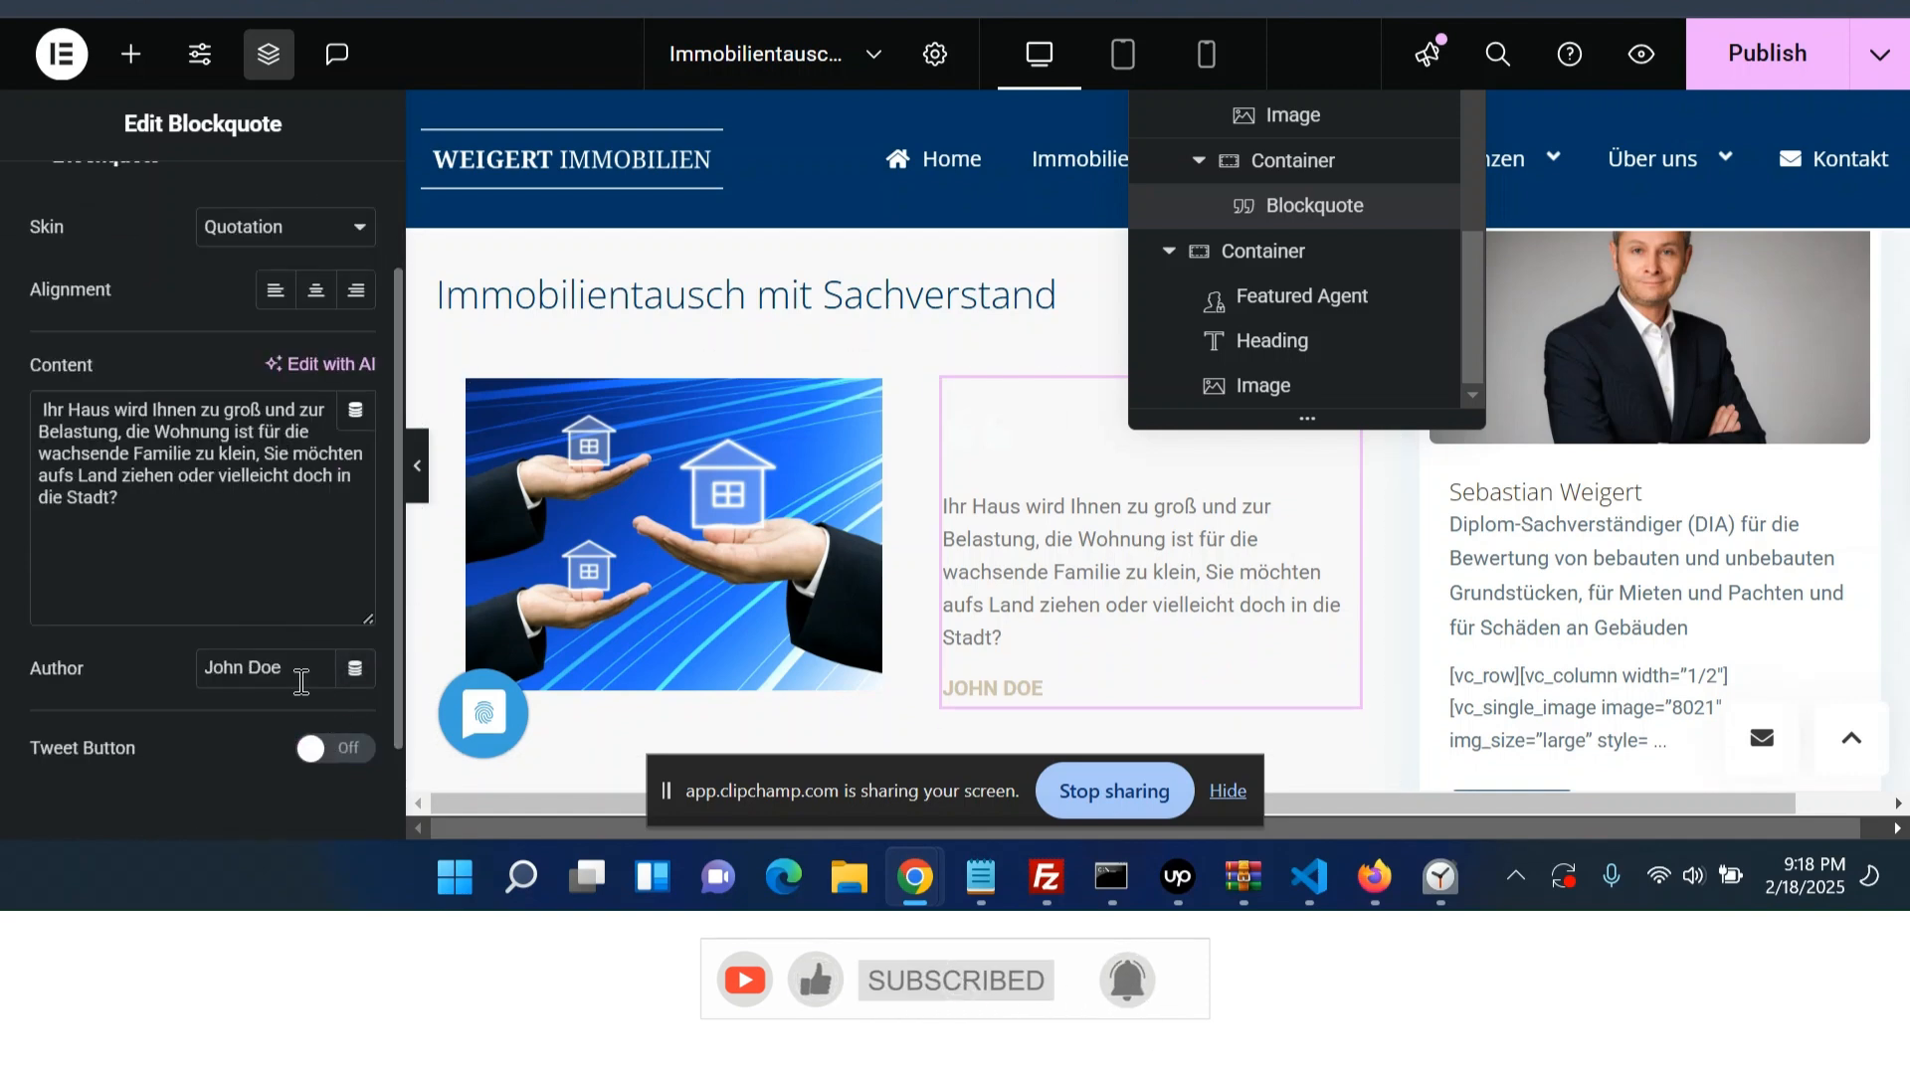
left_click_drag(301, 681, 163, 666)
key("BackSpace")
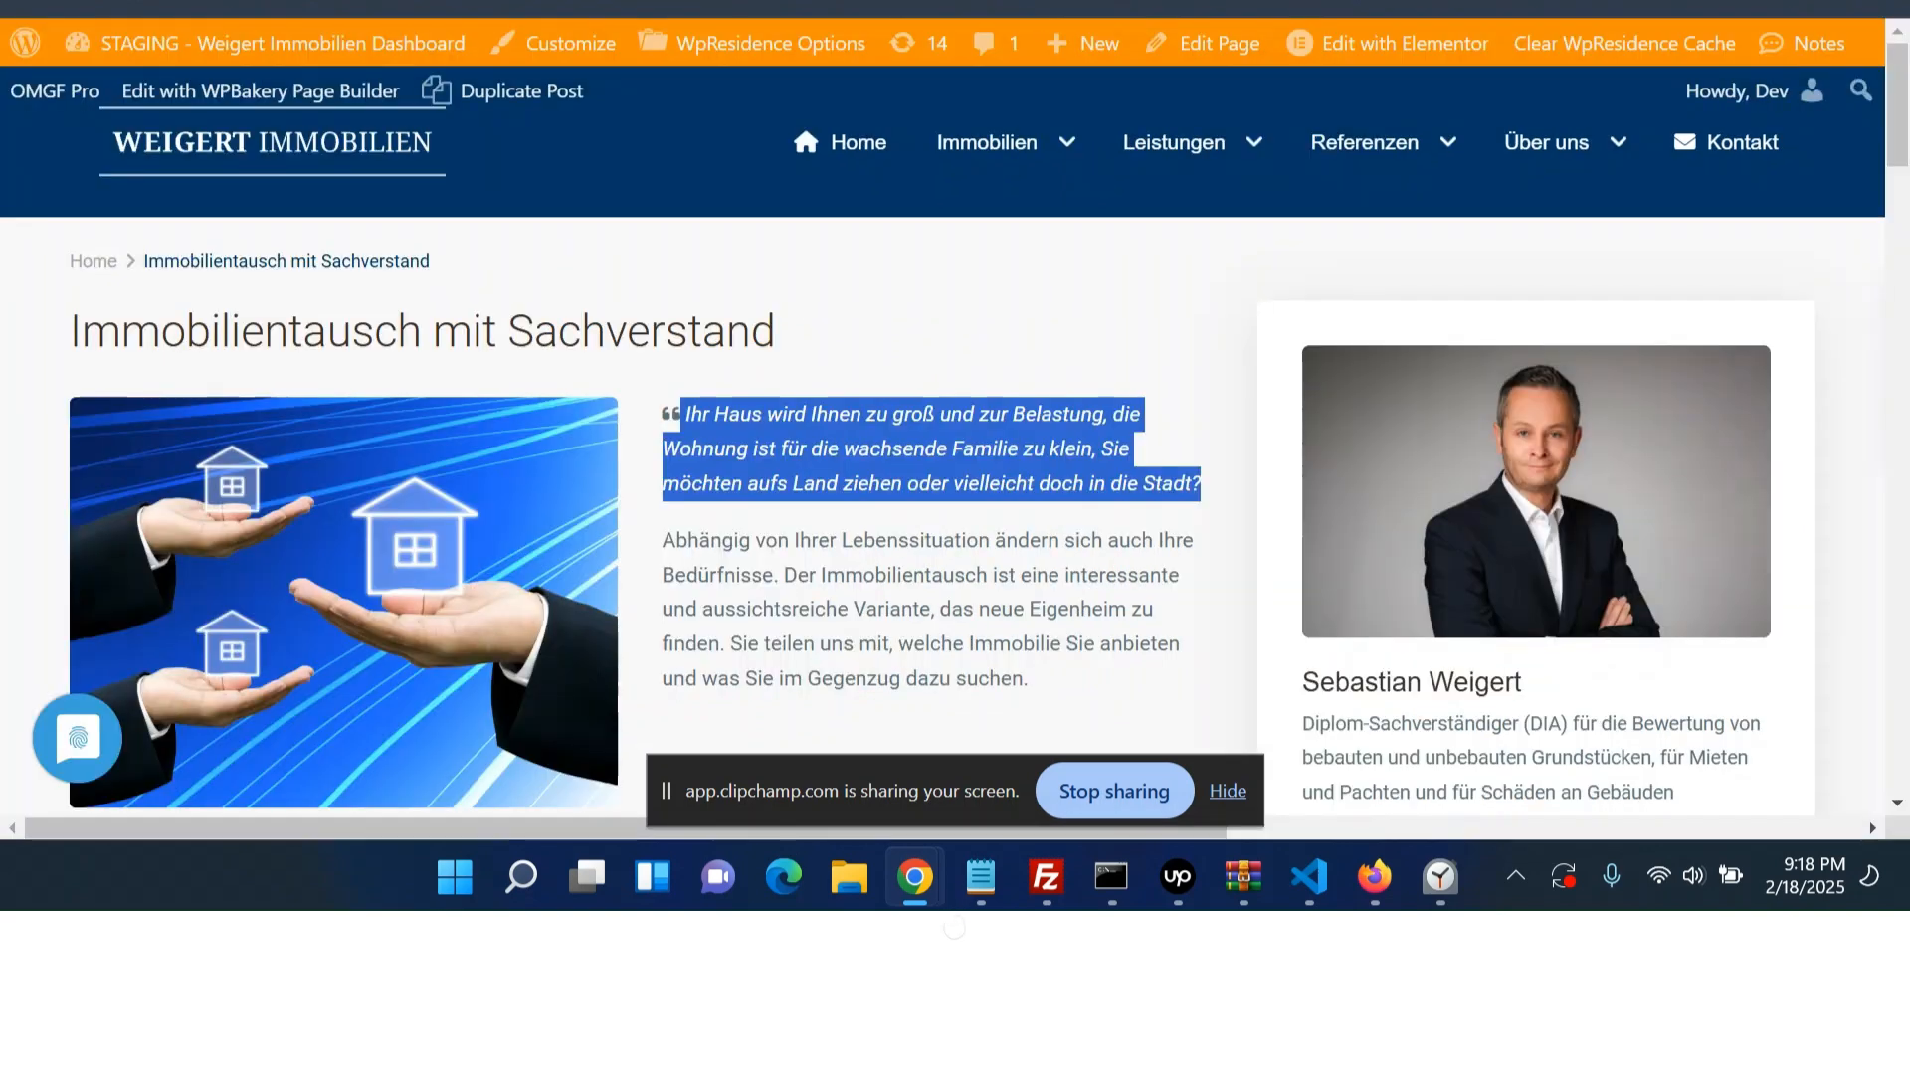
- Set the blockquote's quote mark color to 666666
scroll(1087, 456, "down", 2)
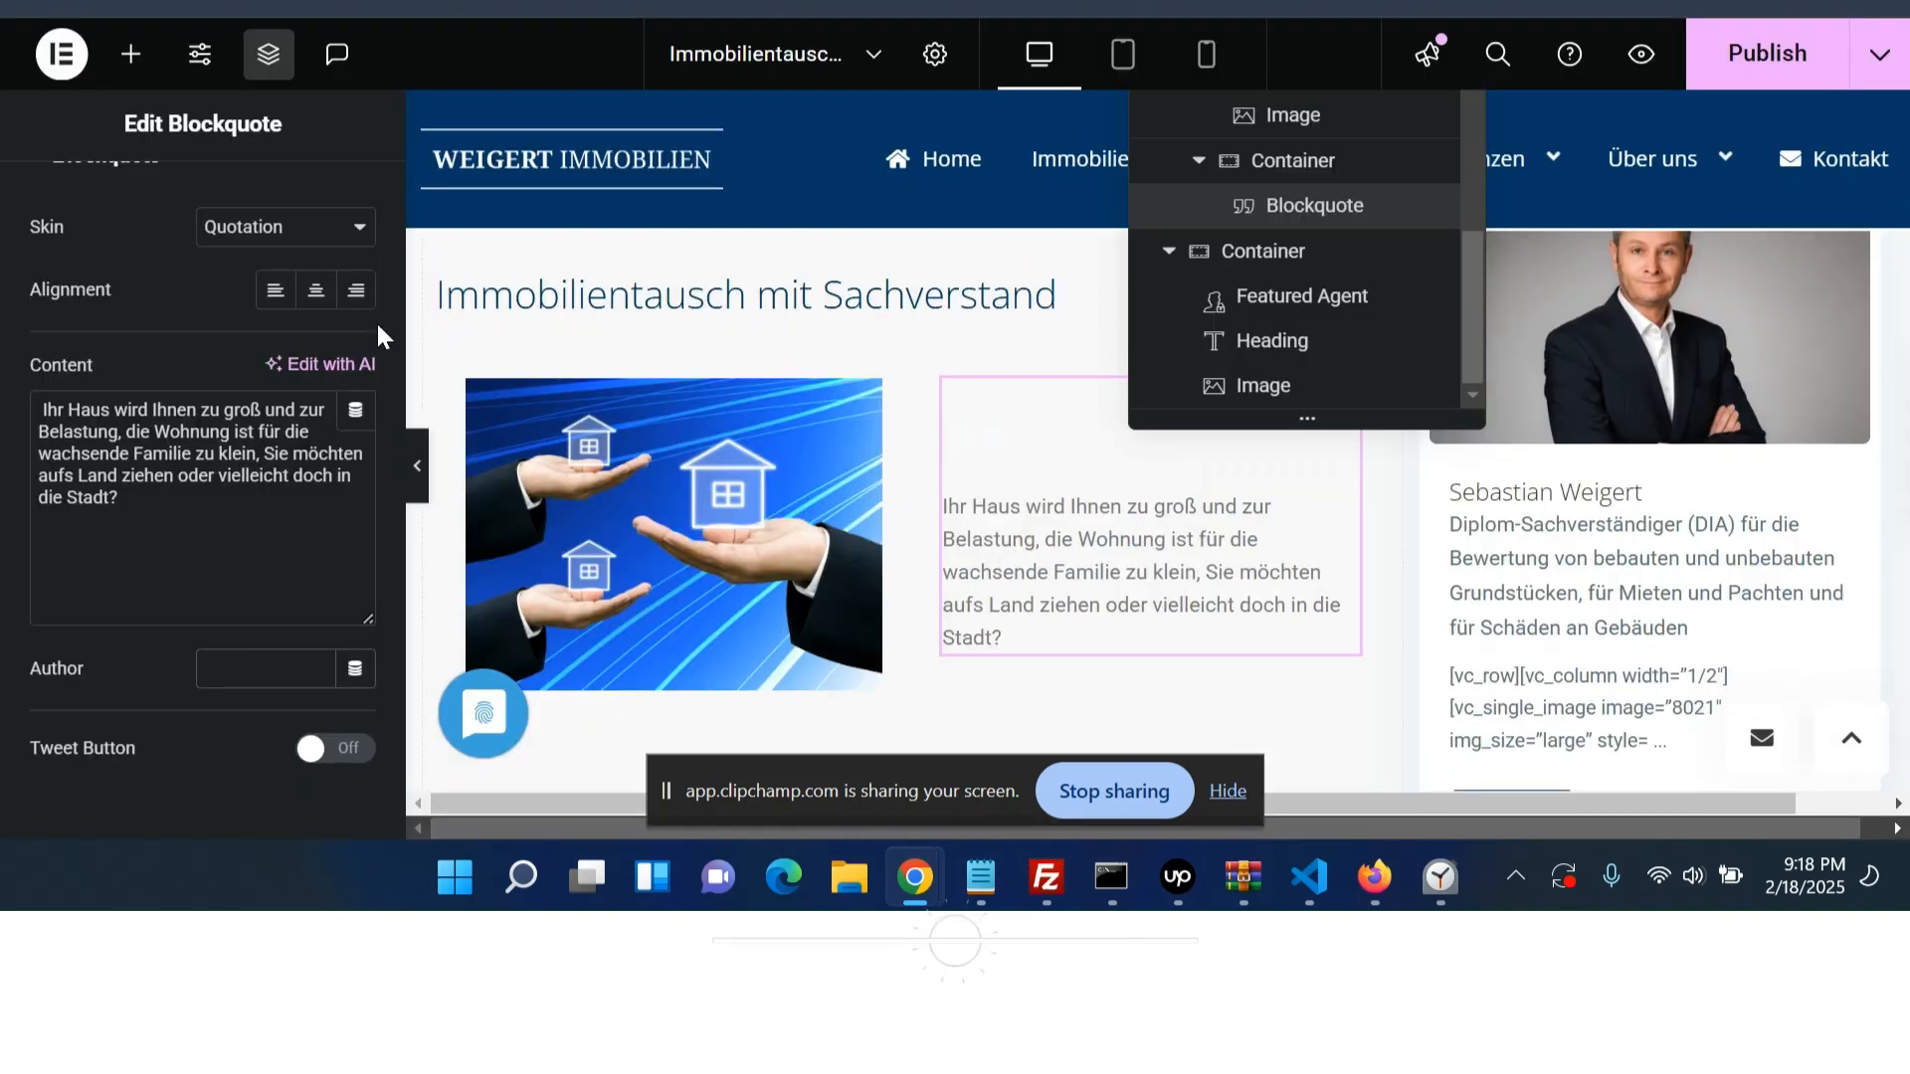
scroll(259, 707, "down", 1)
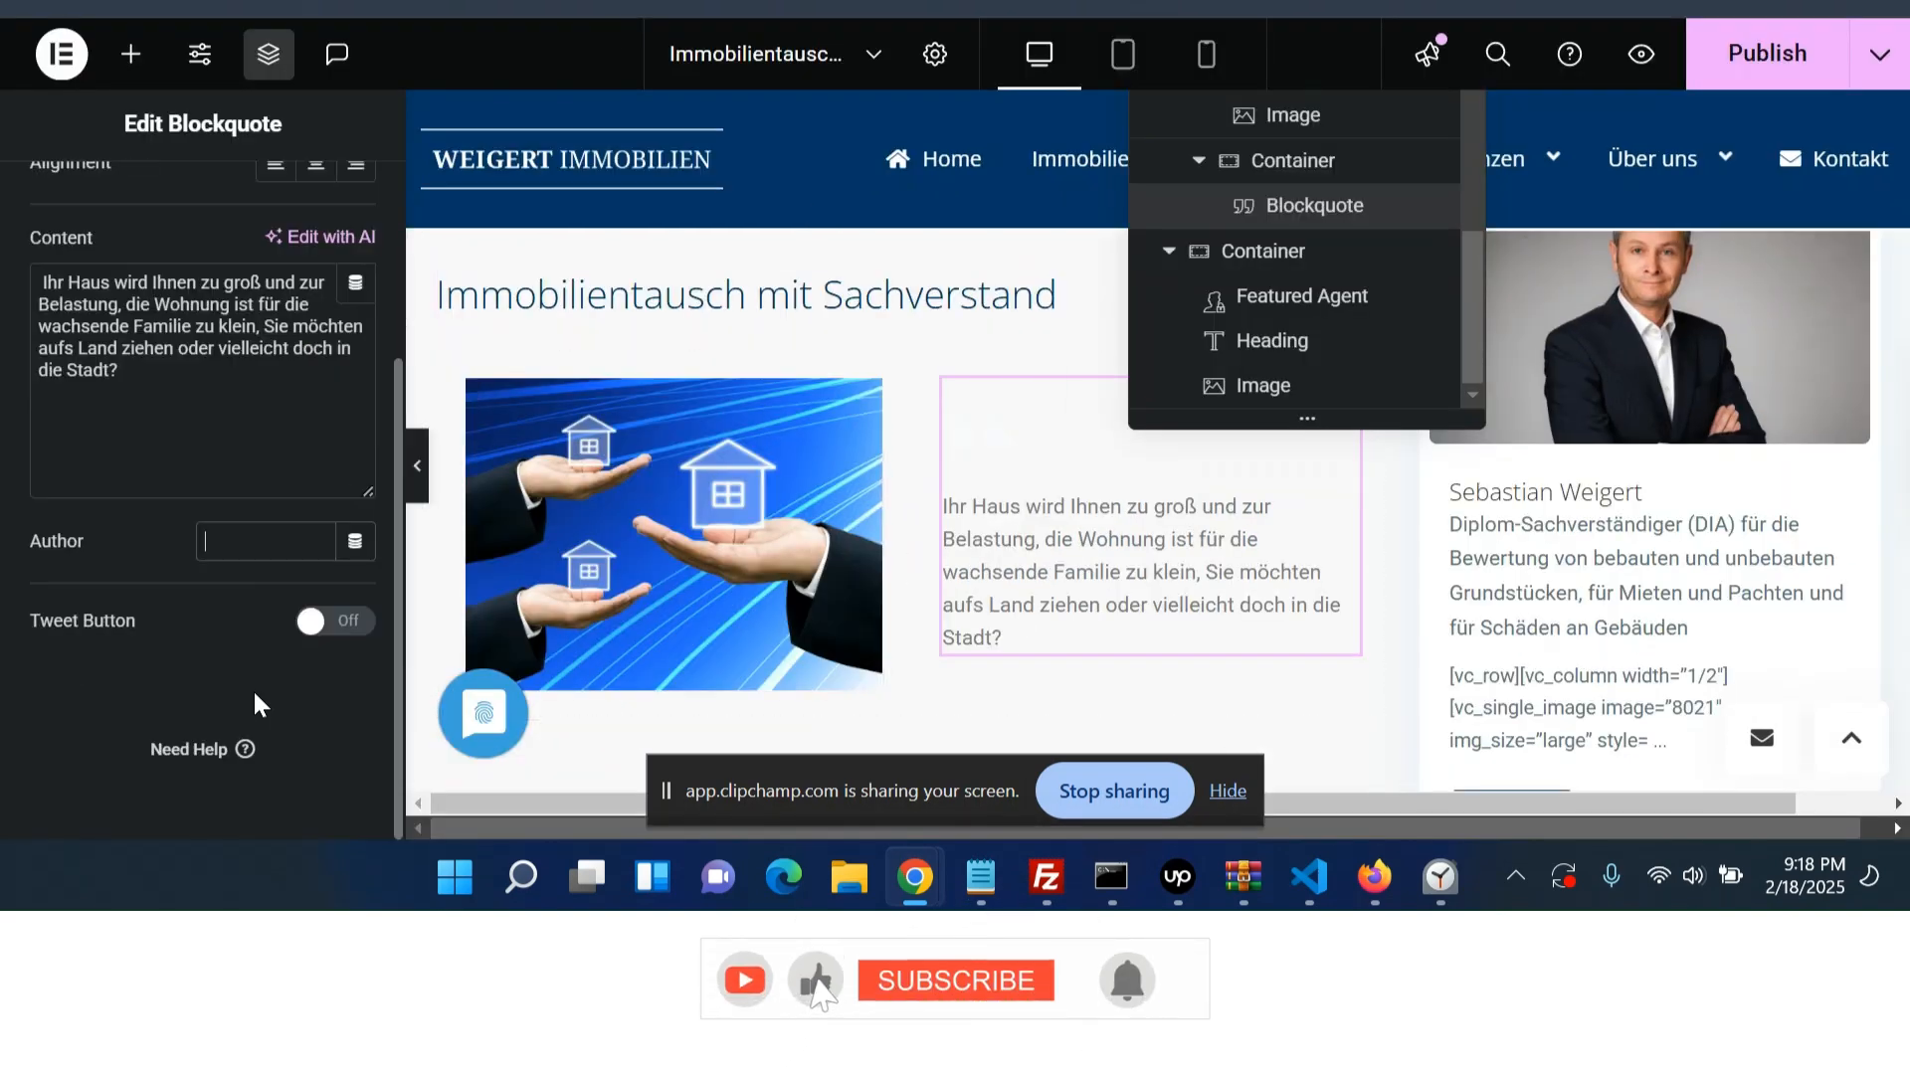
scroll(257, 707, "up", 3)
left_click(196, 221)
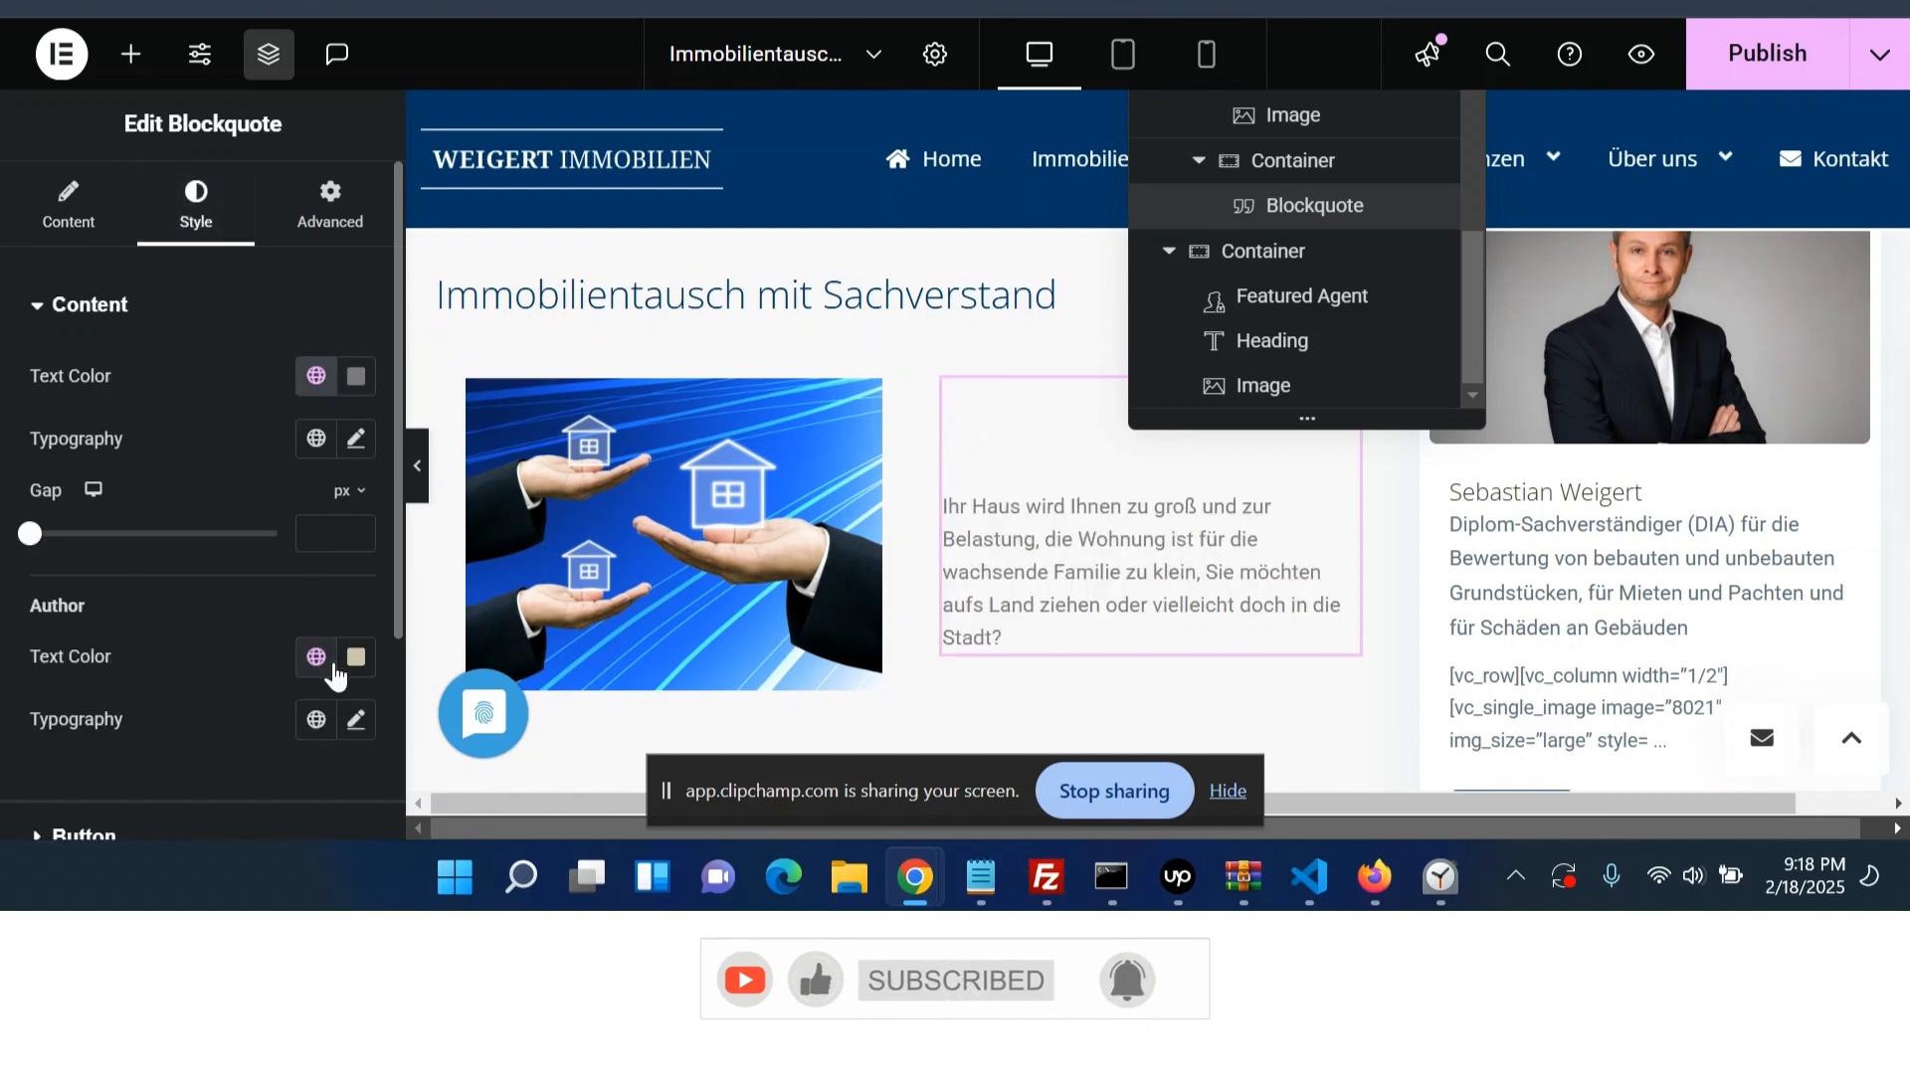
scroll(179, 660, "down", 3)
left_click(57, 626)
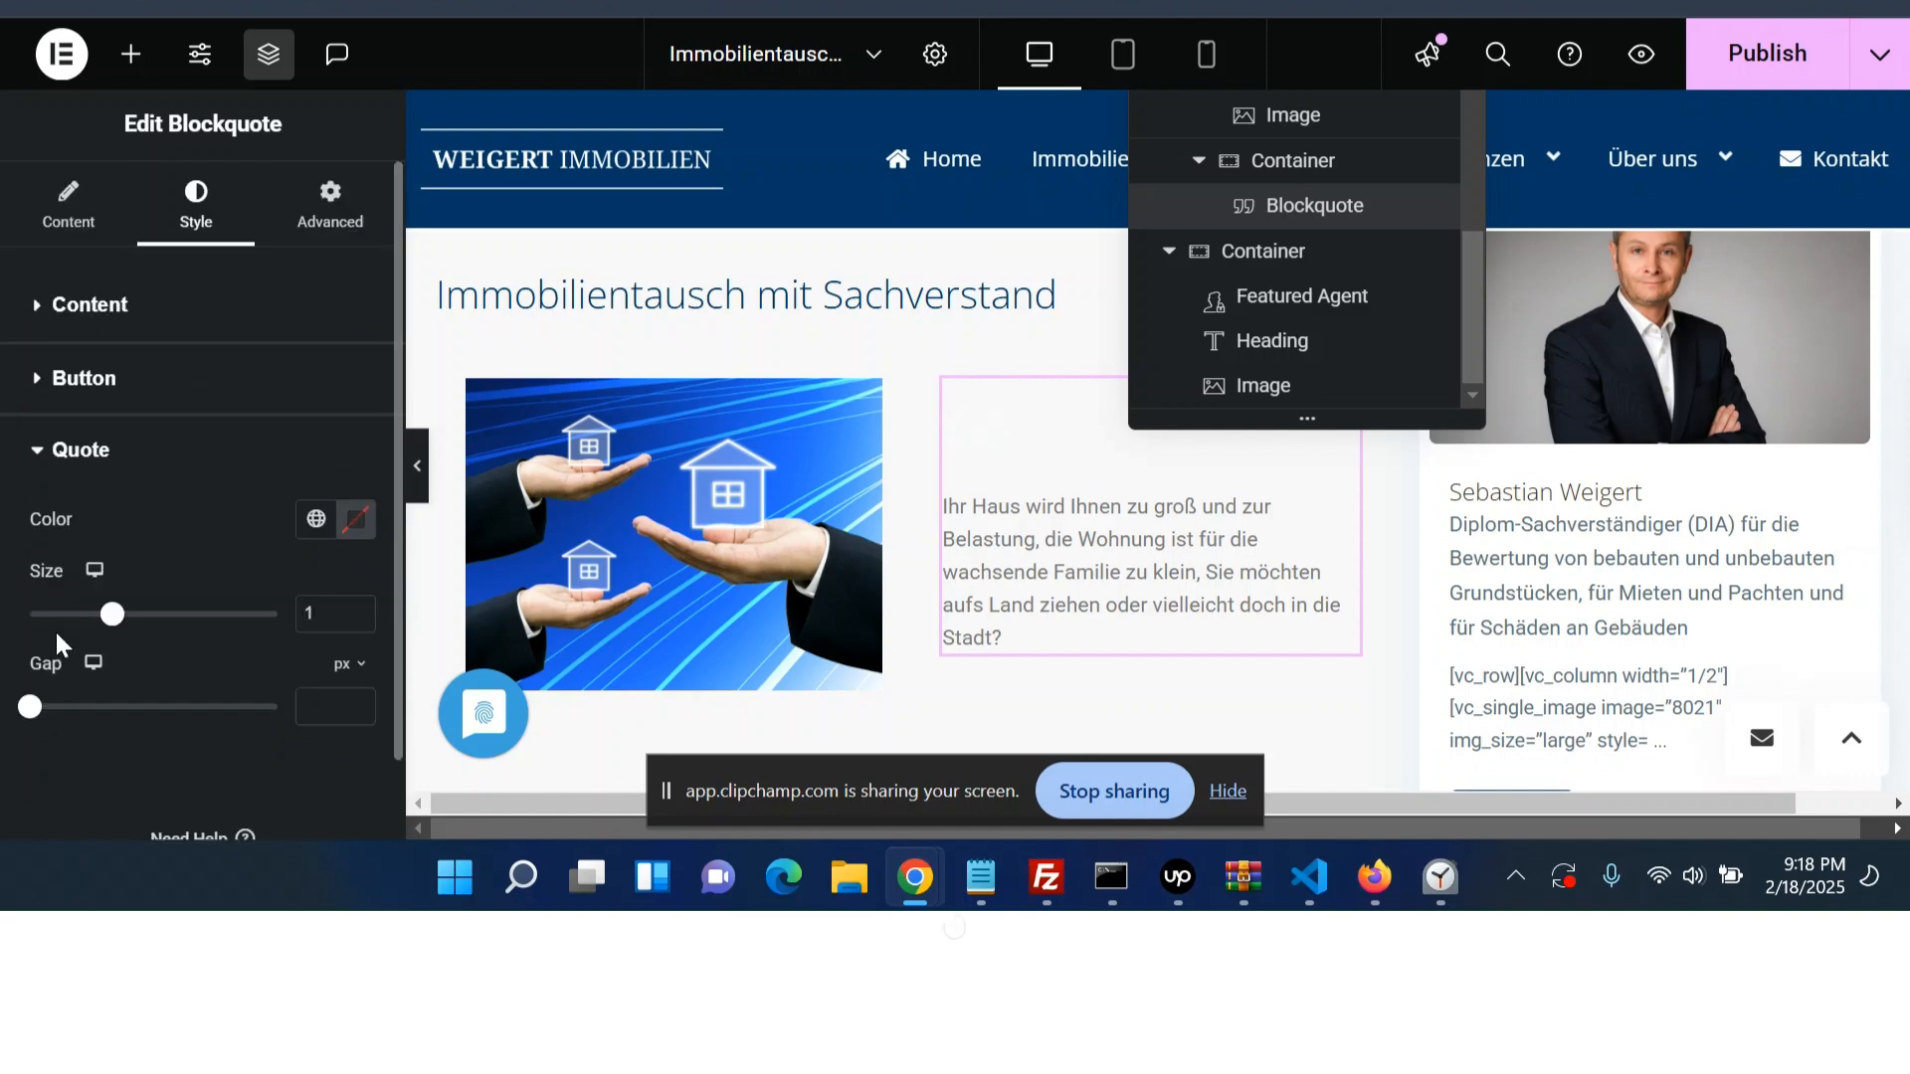
left_click(343, 537)
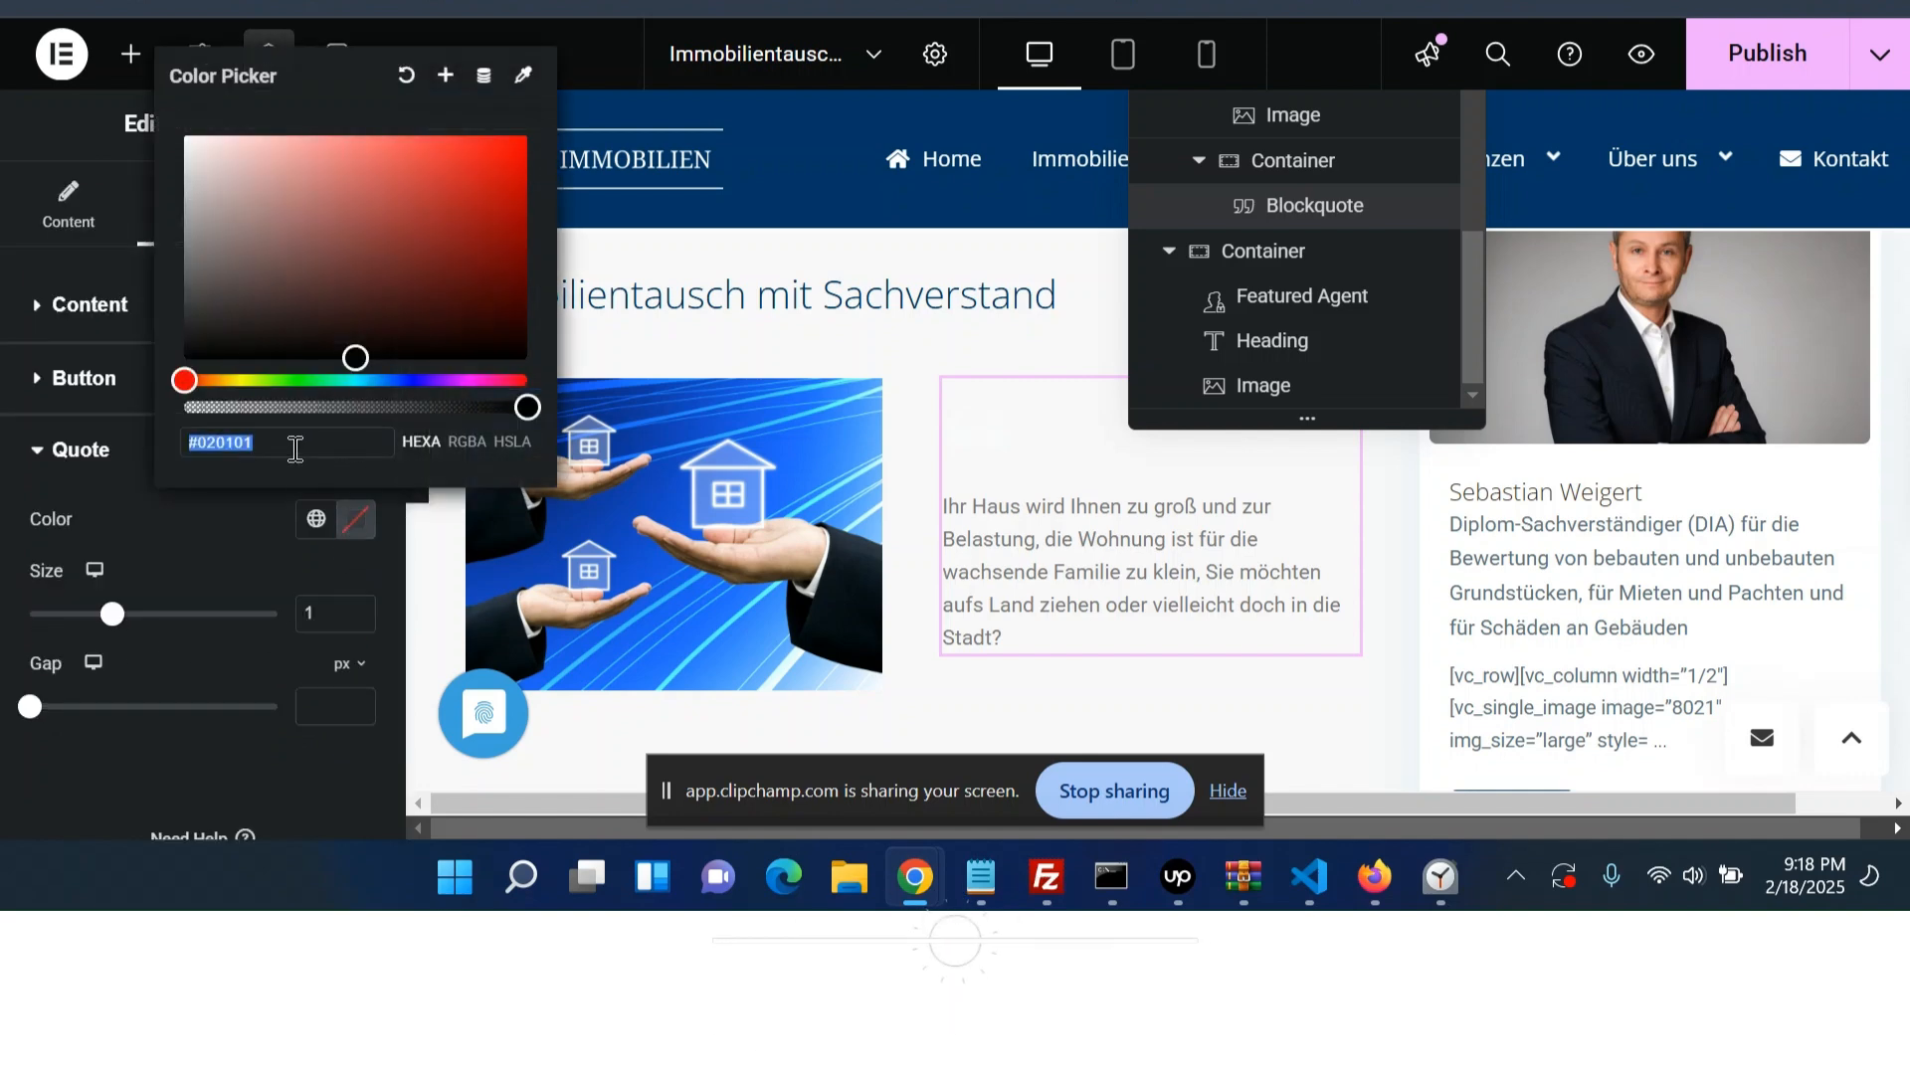
type("666666")
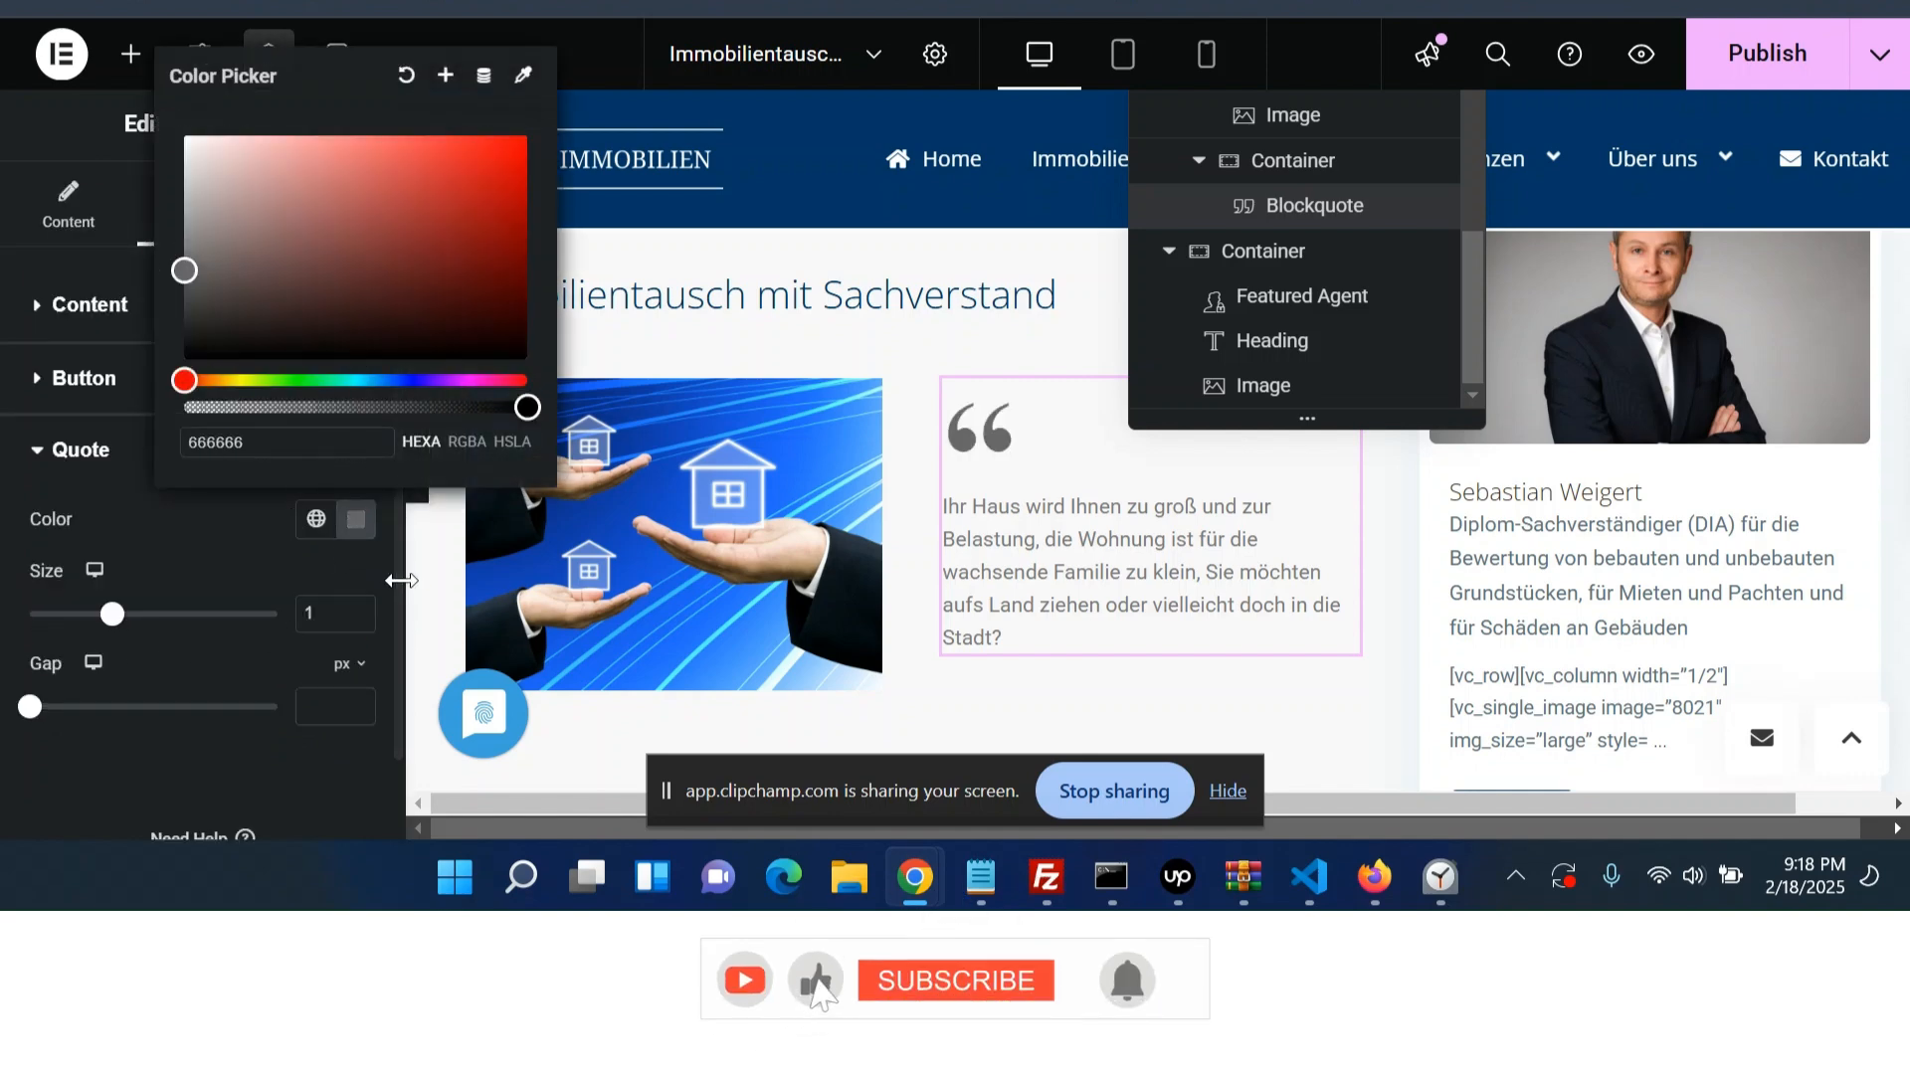
- Set the quote mark size to 0.5 and its gap to 0
double_click(303, 616)
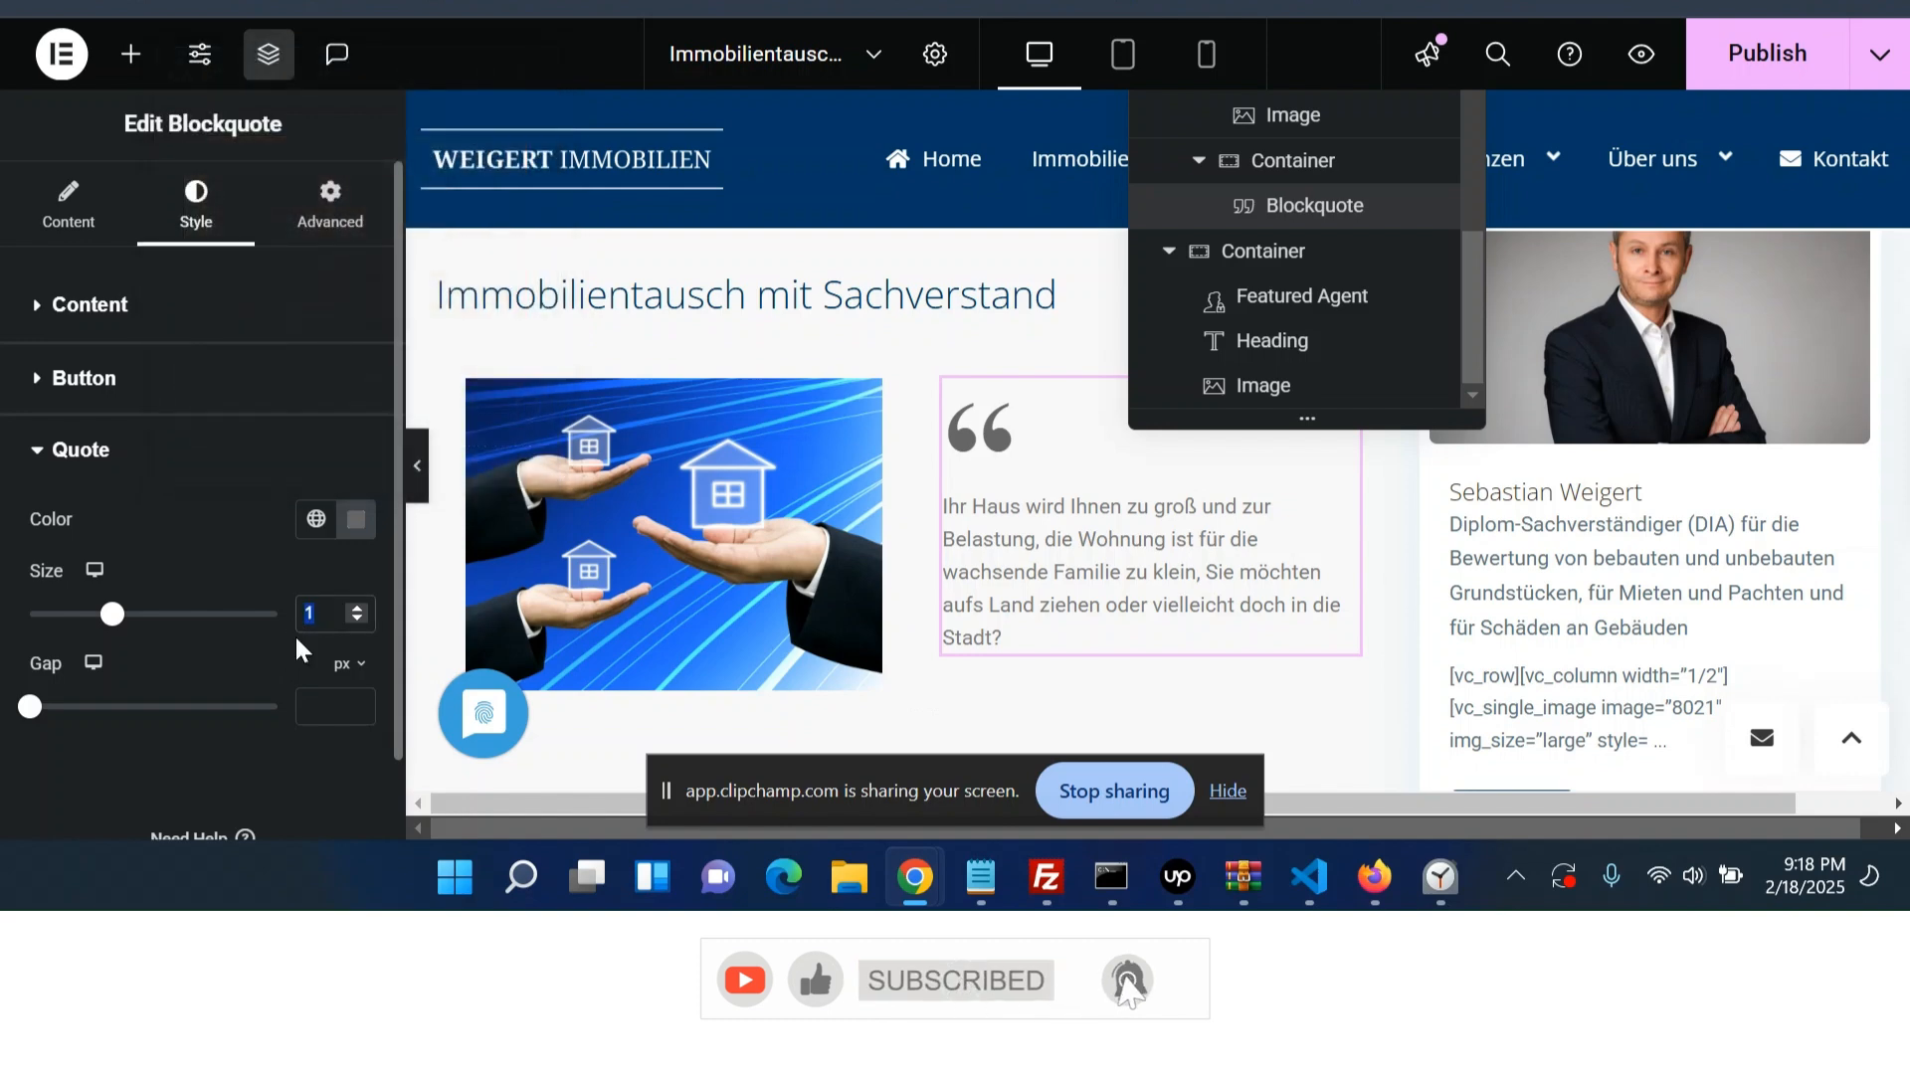
type("0.5")
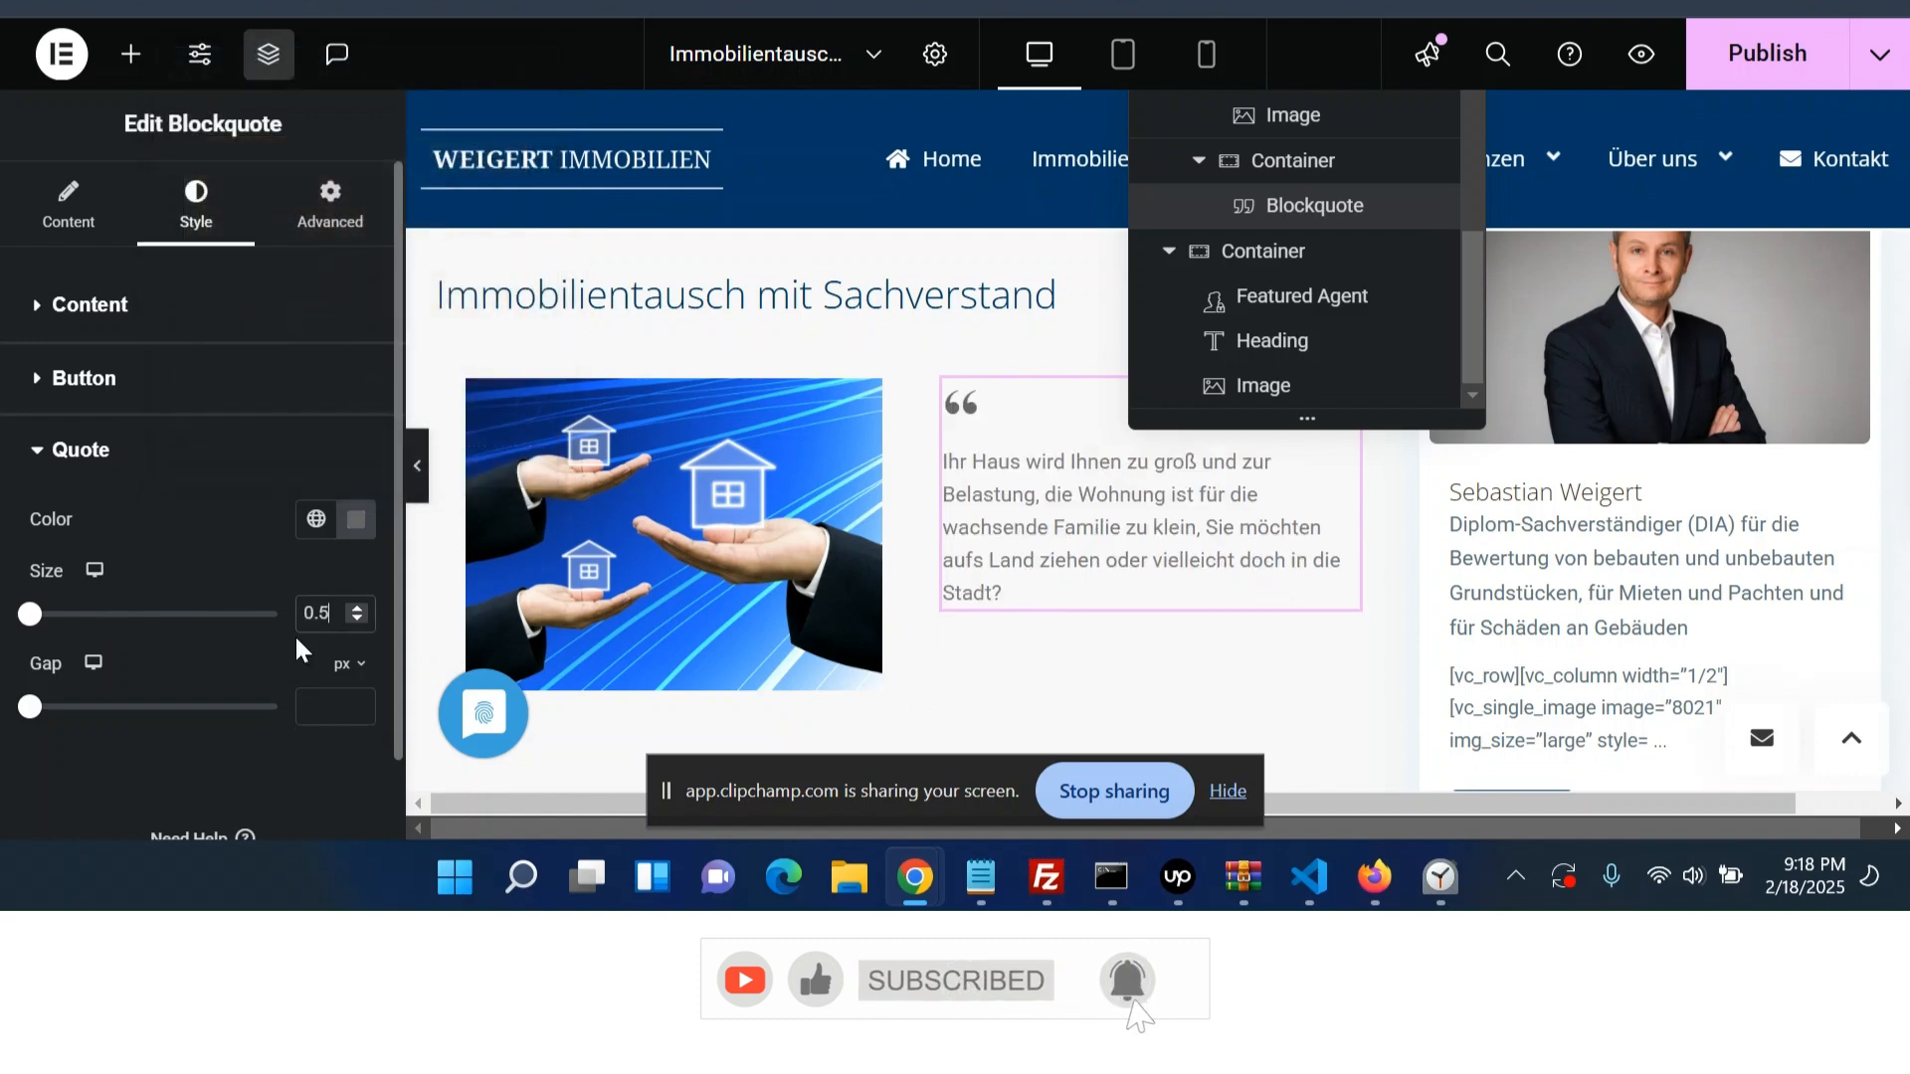
left_click(299, 695)
type("0")
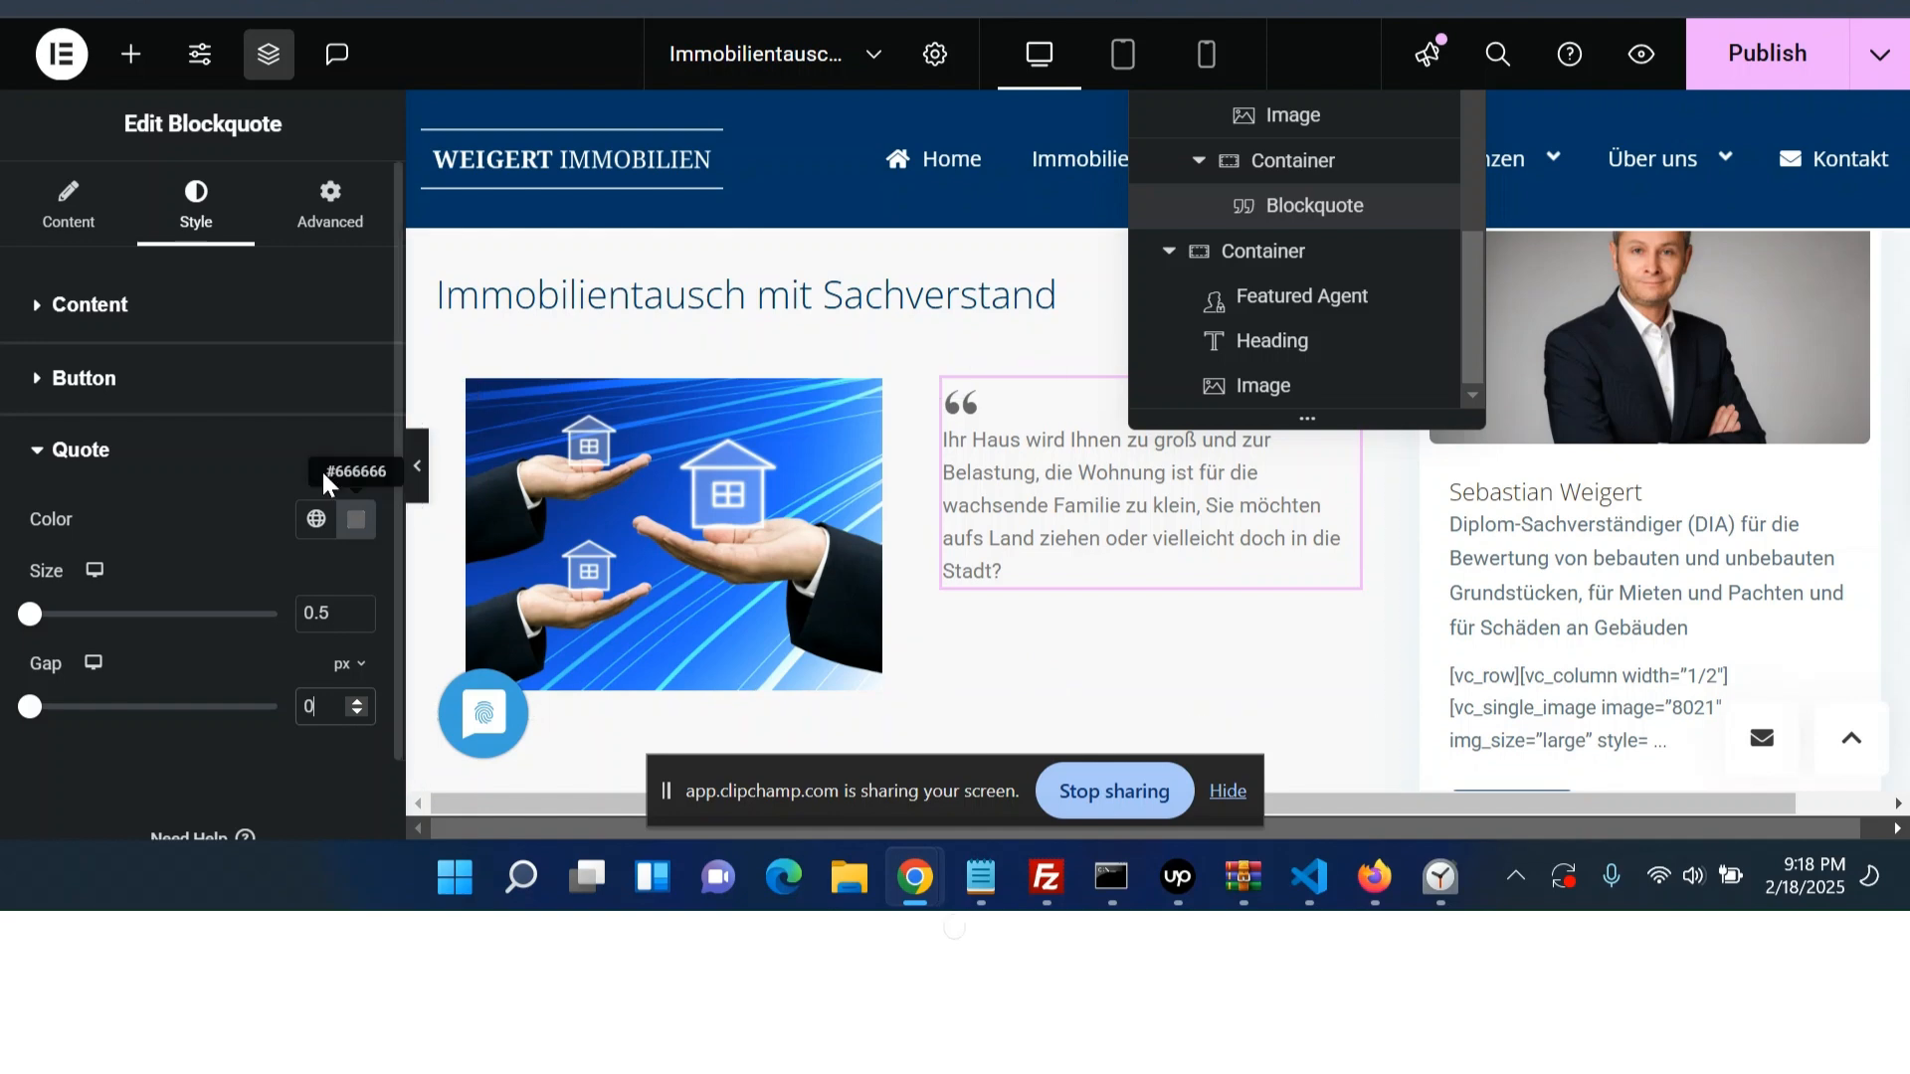
- Set the blockquote content typography style to Italic
left_click(156, 298)
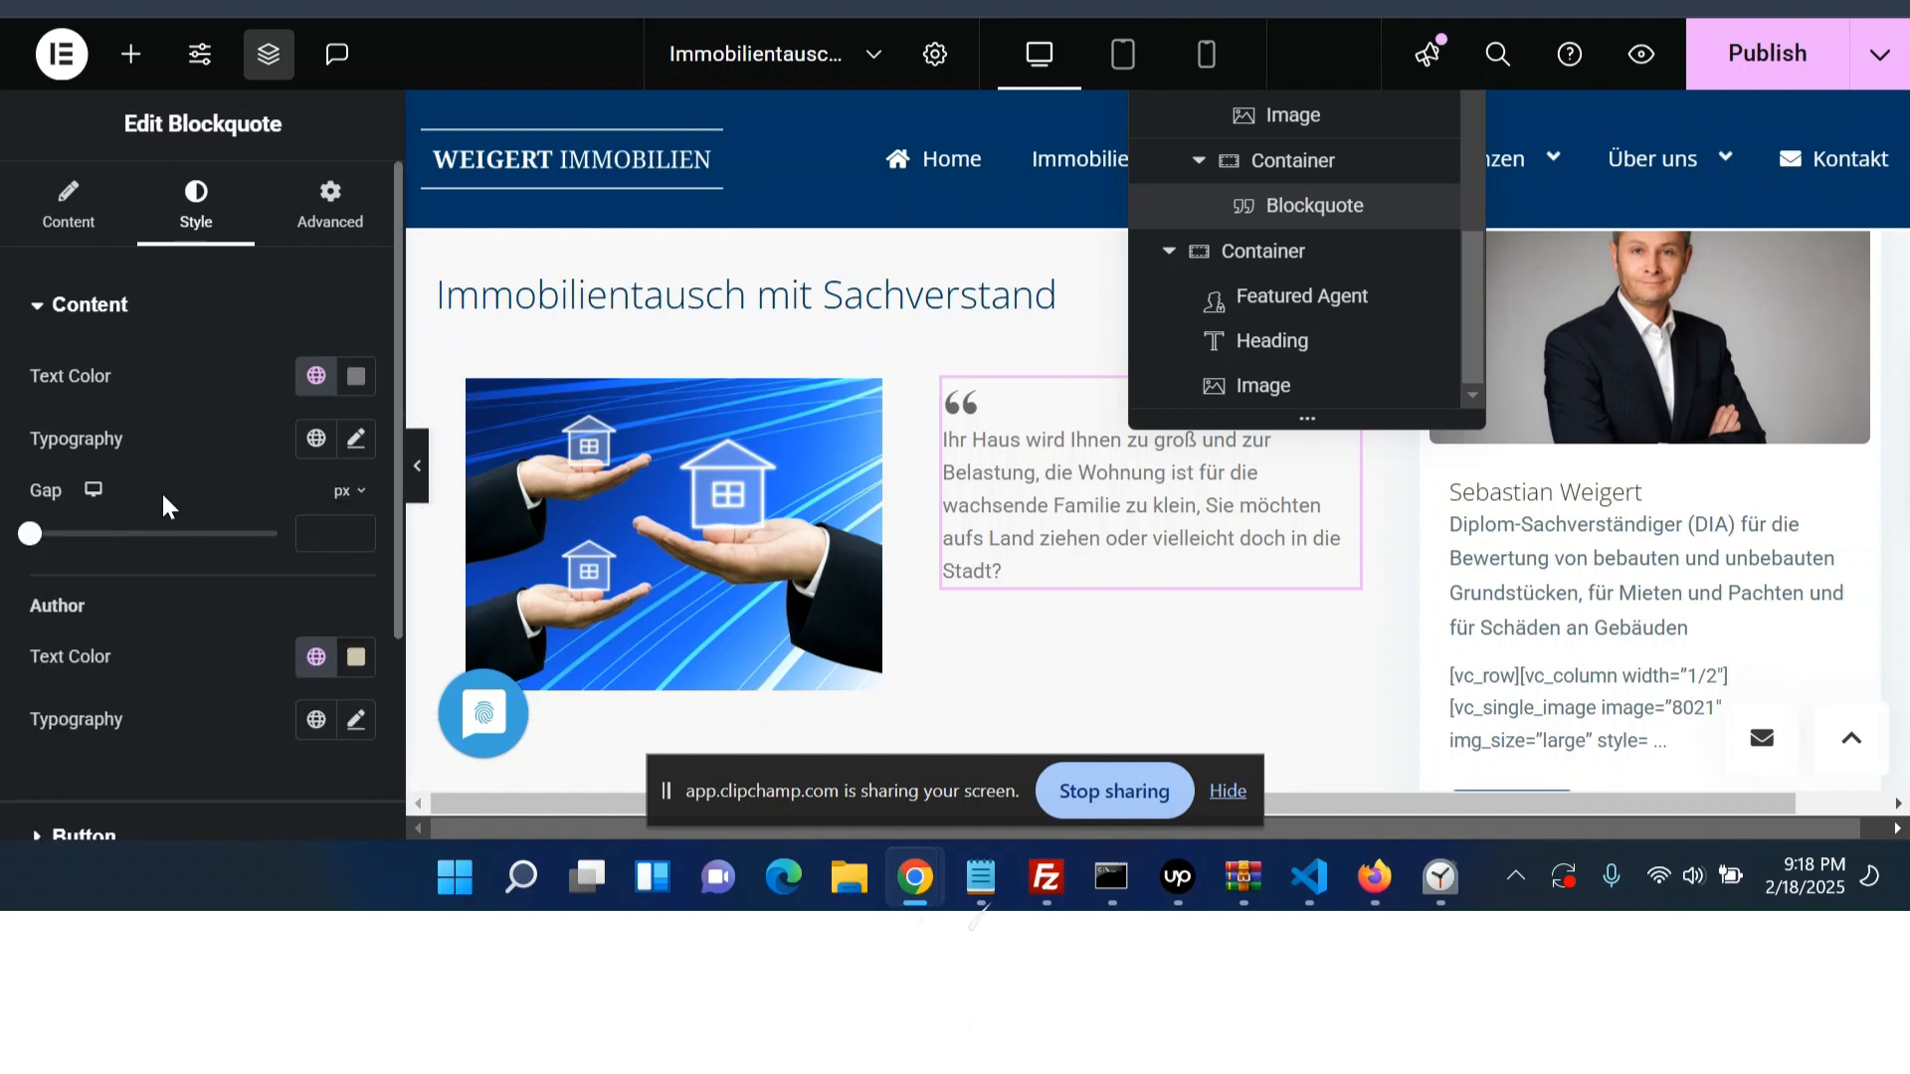
left_click(355, 439)
scroll(189, 630, "down", 3)
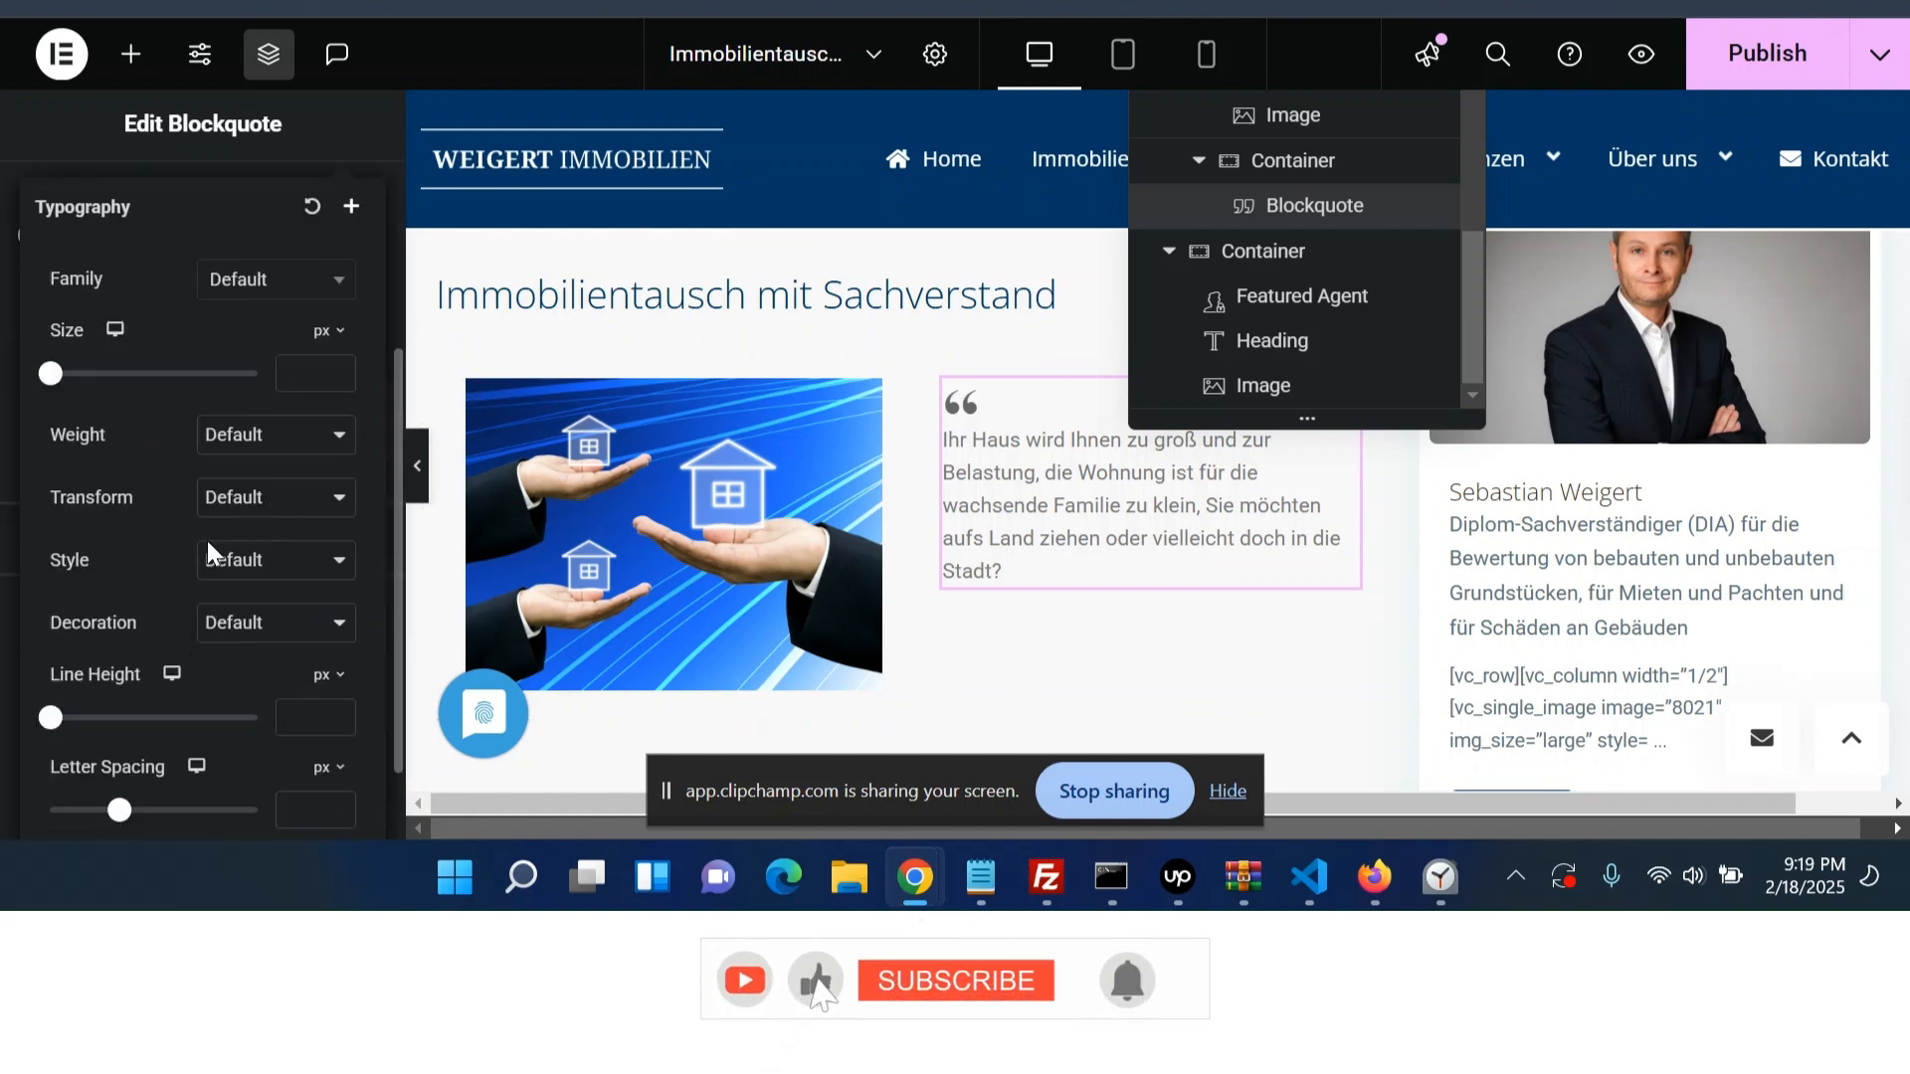
left_click(270, 519)
left_click(271, 535)
left_click(246, 565)
left_click(237, 670)
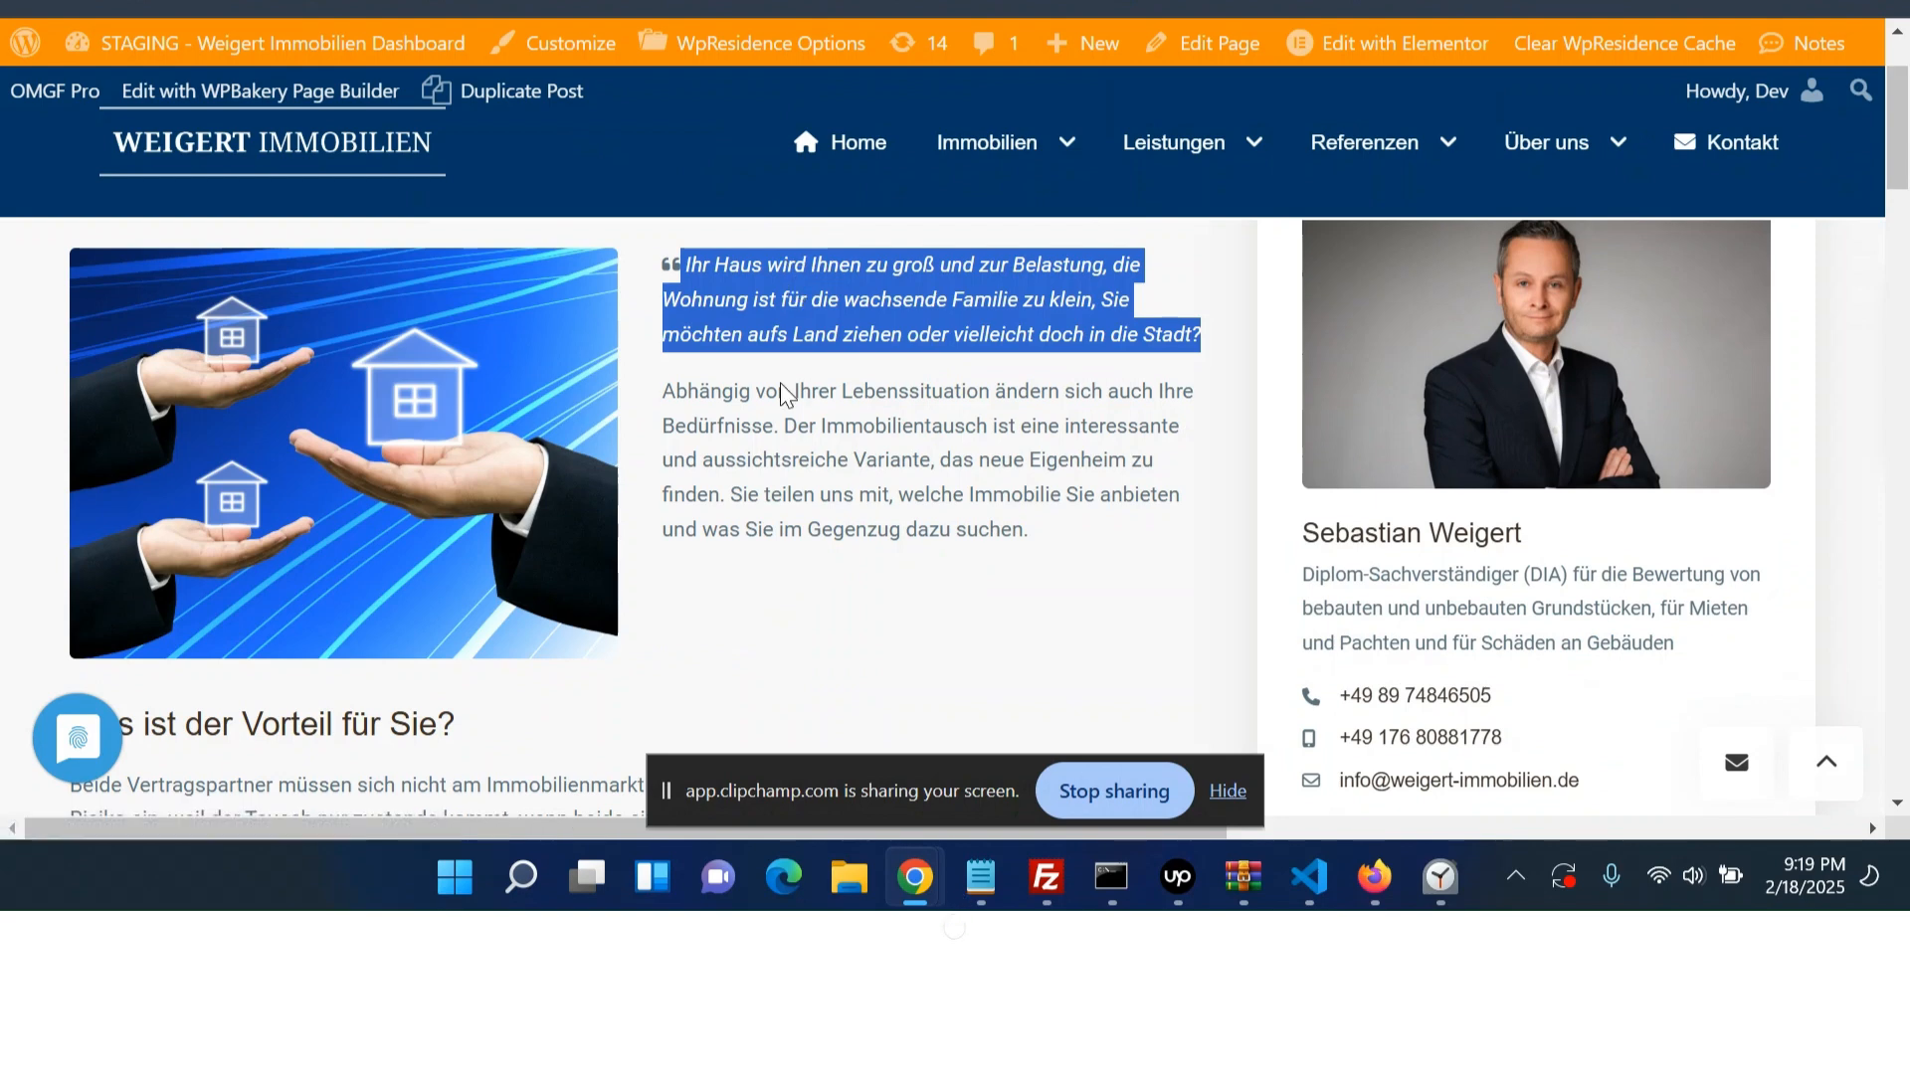
- Add a Text Editor widget below the blockquote in the right nested container
triple_click(716, 426)
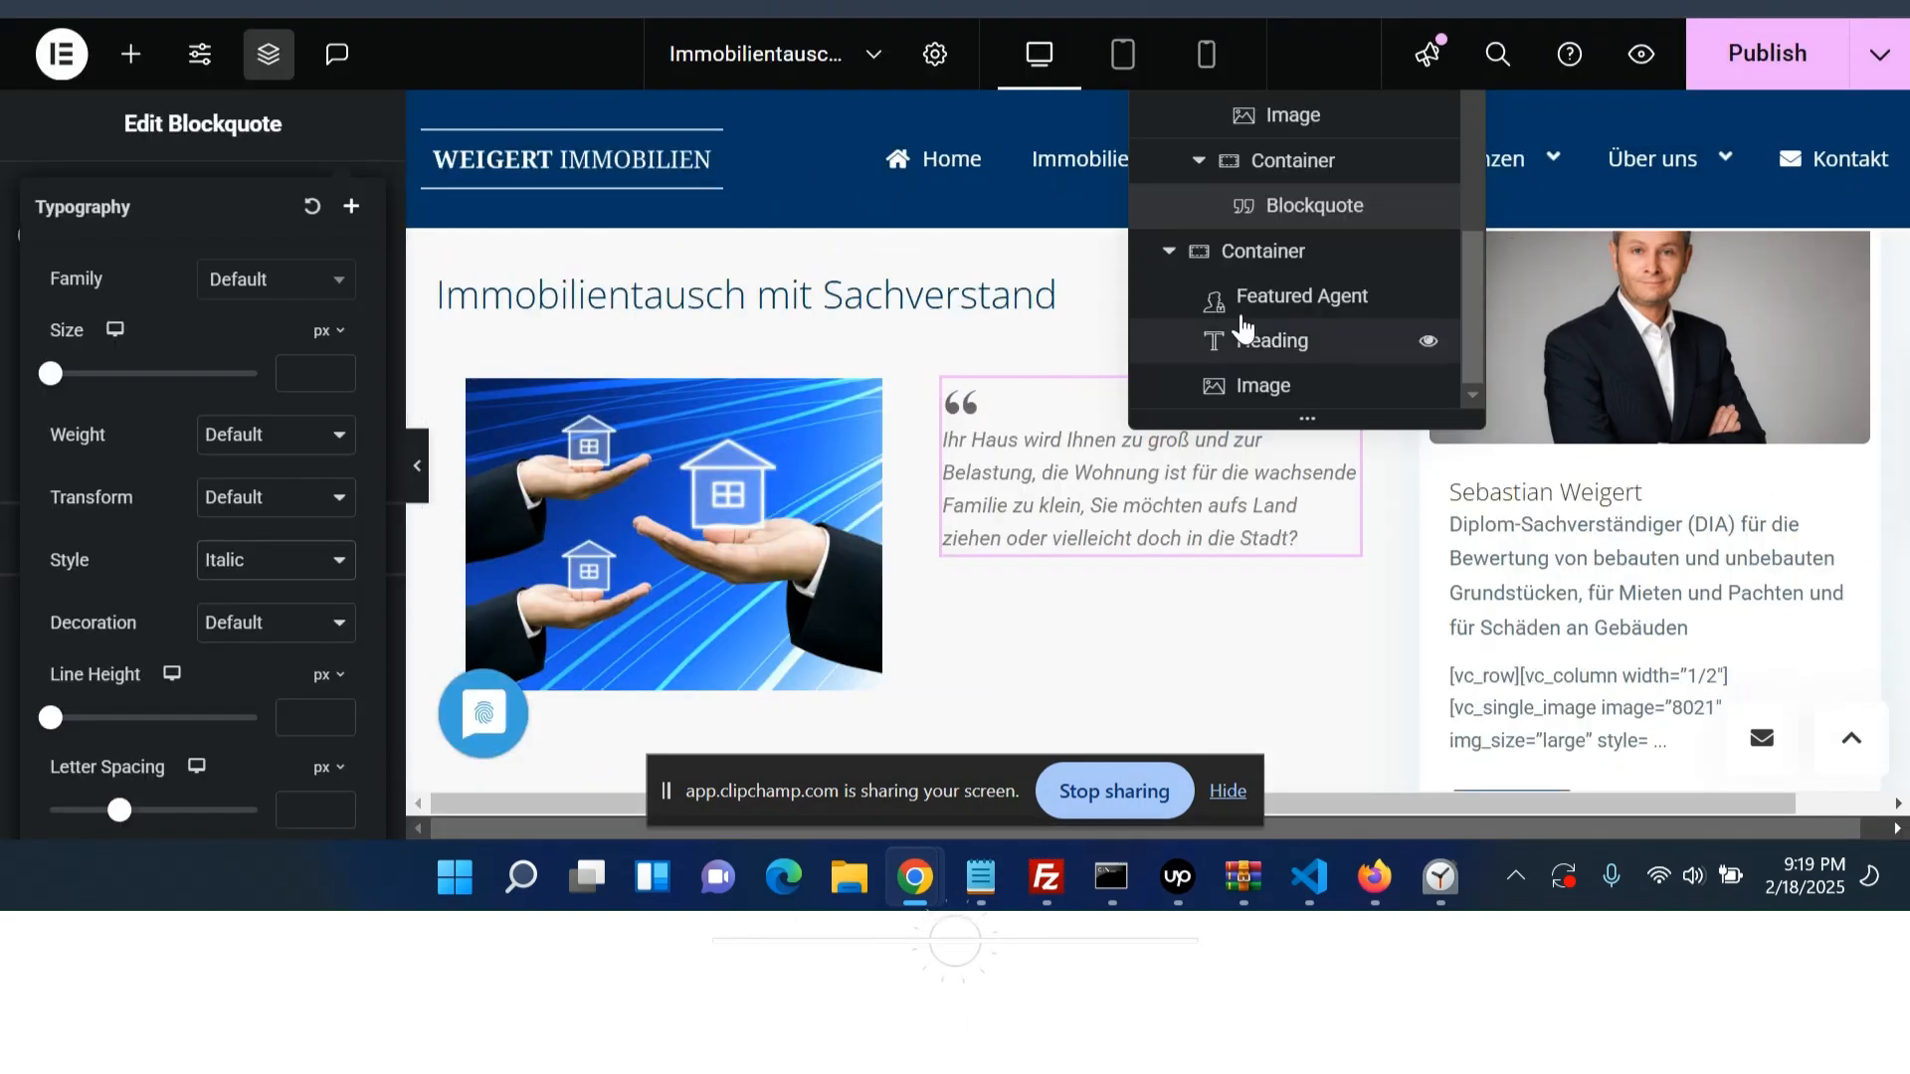
left_click(1276, 168)
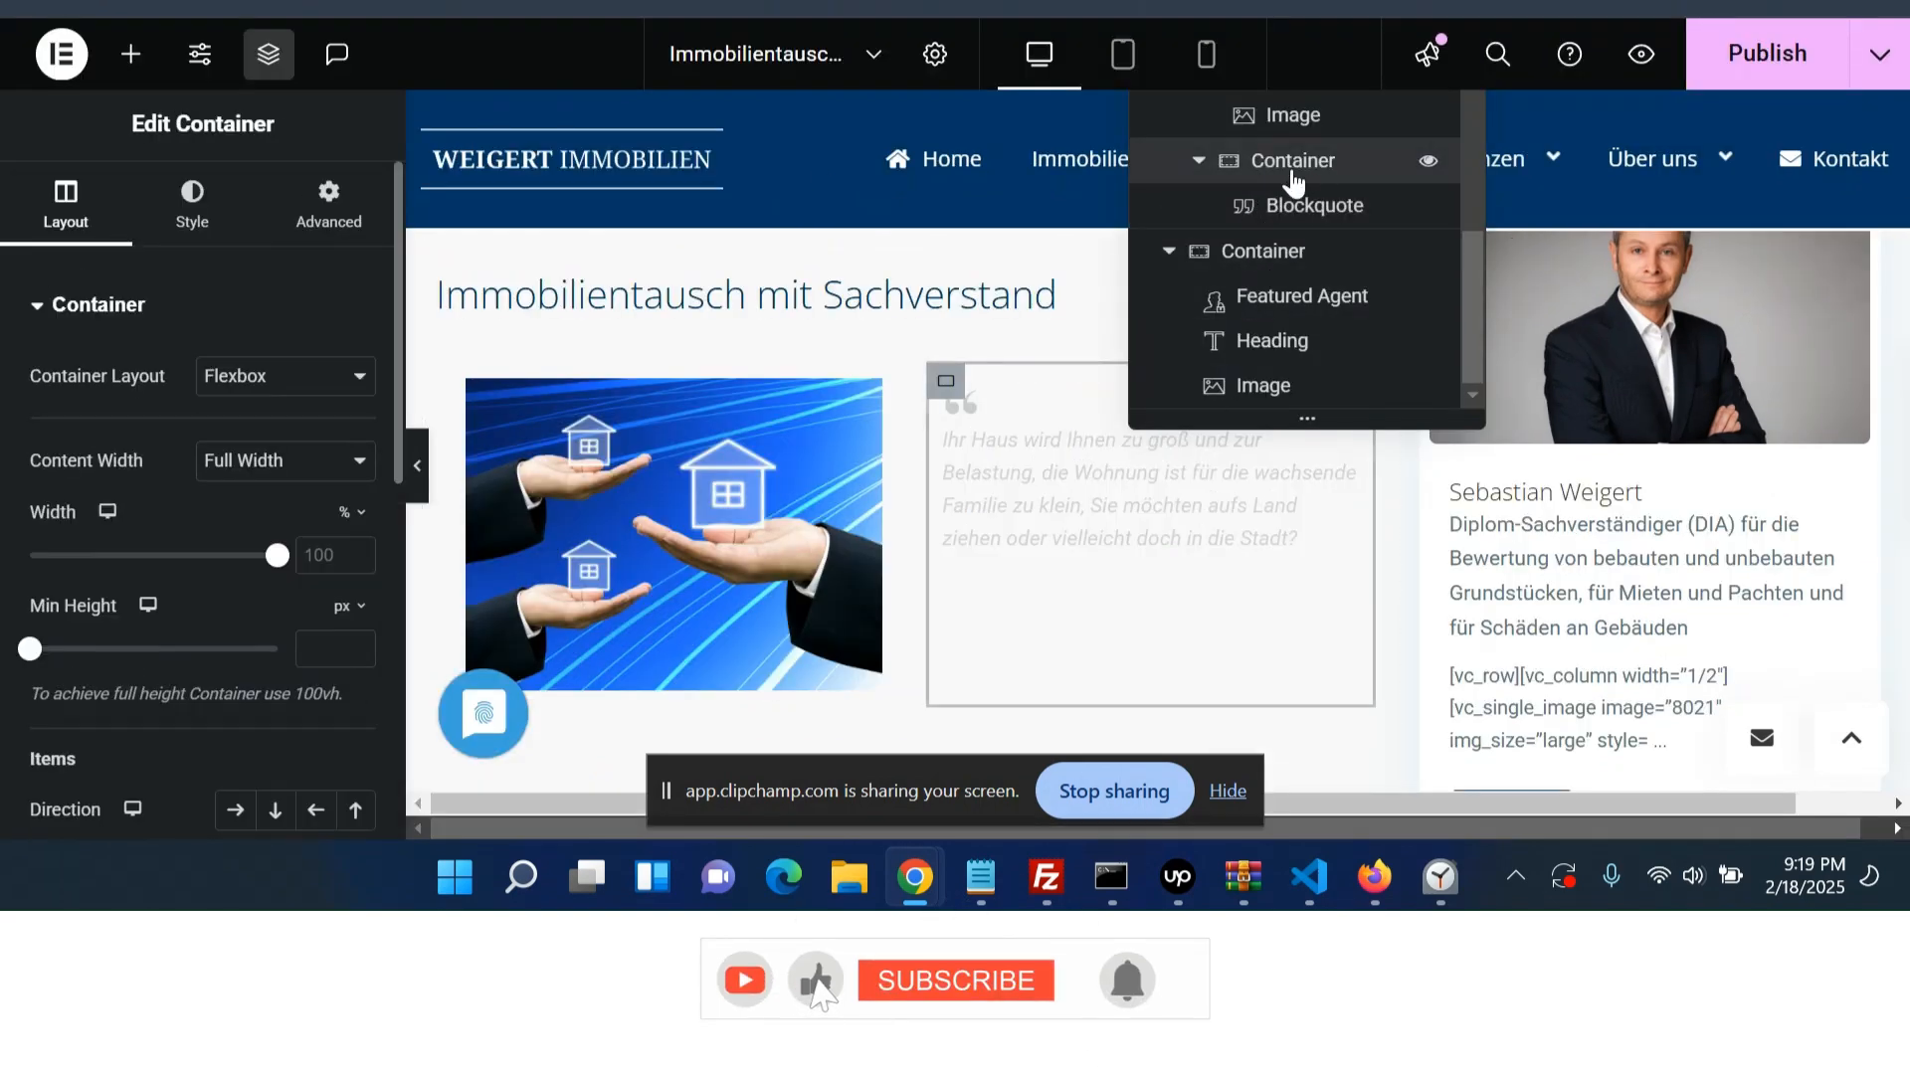
left_click(128, 56)
scroll(238, 557, "down", 3)
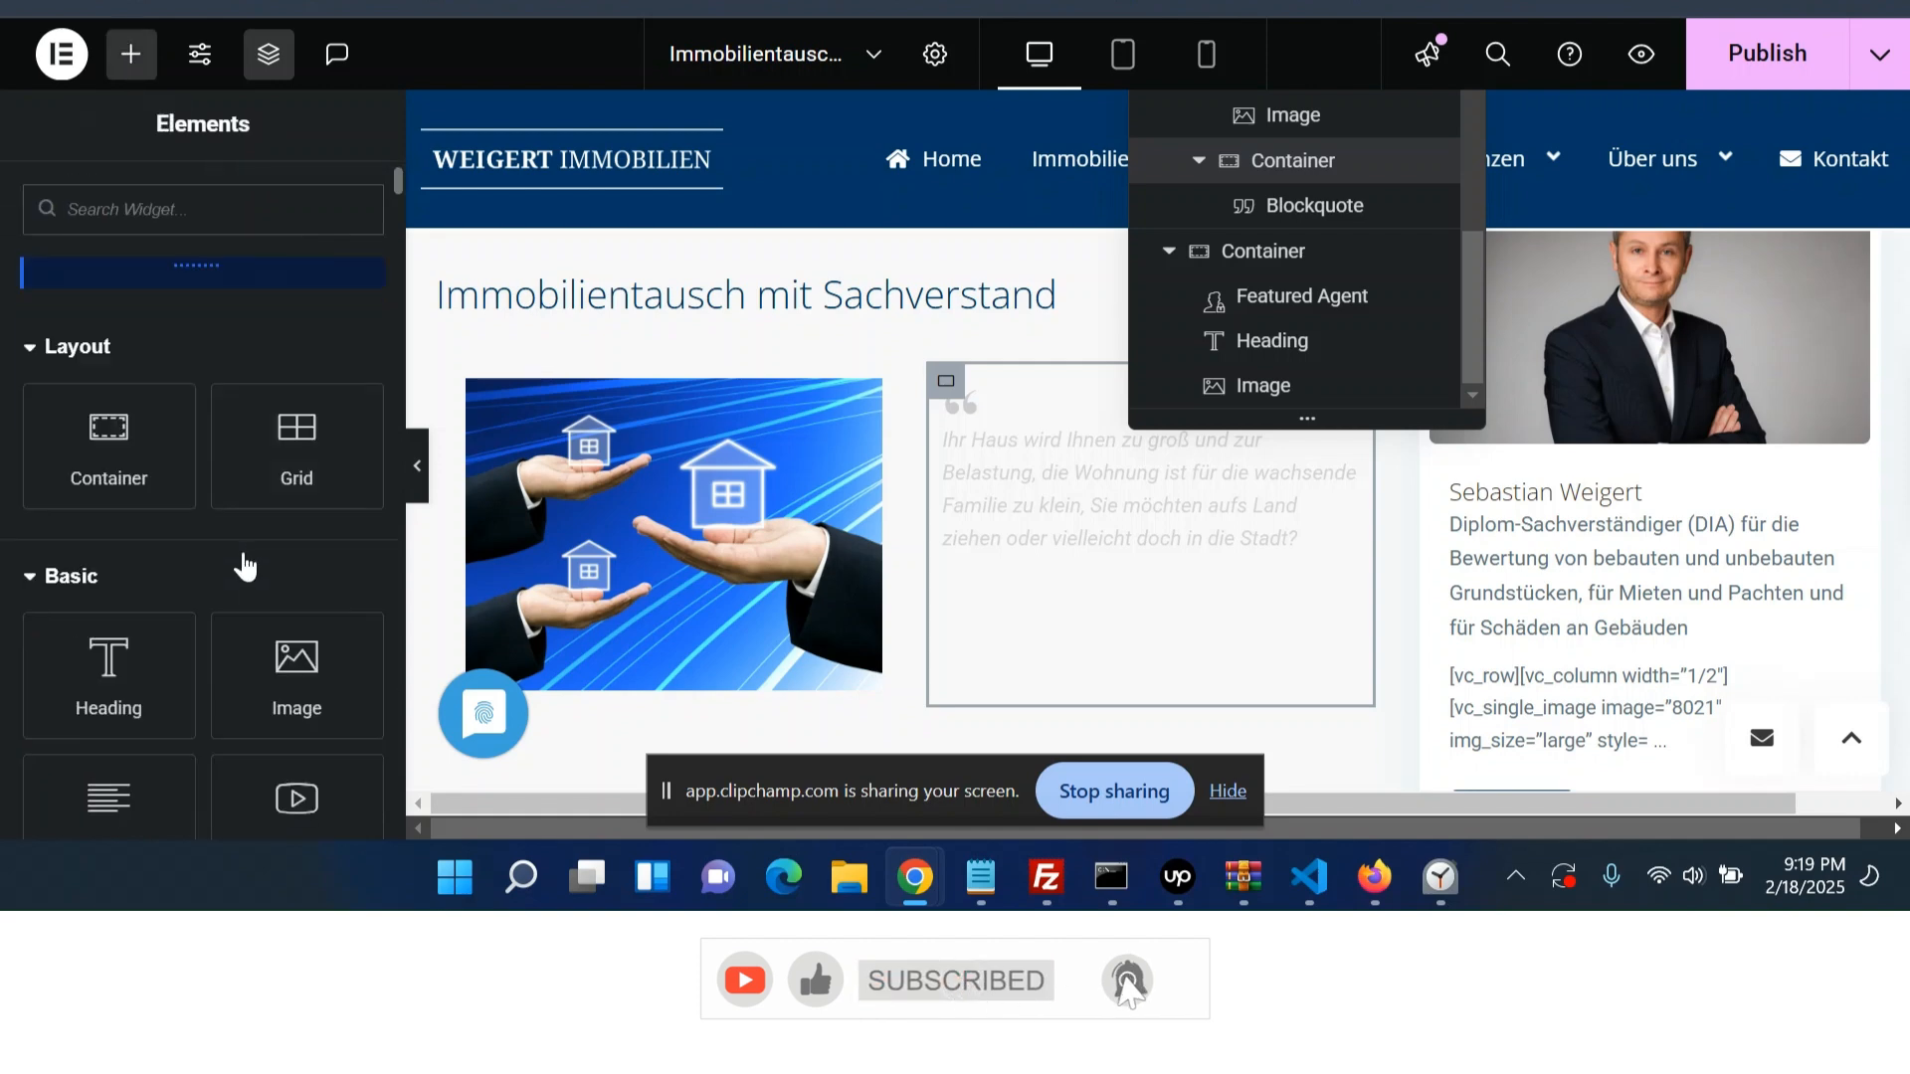
left_click(136, 631)
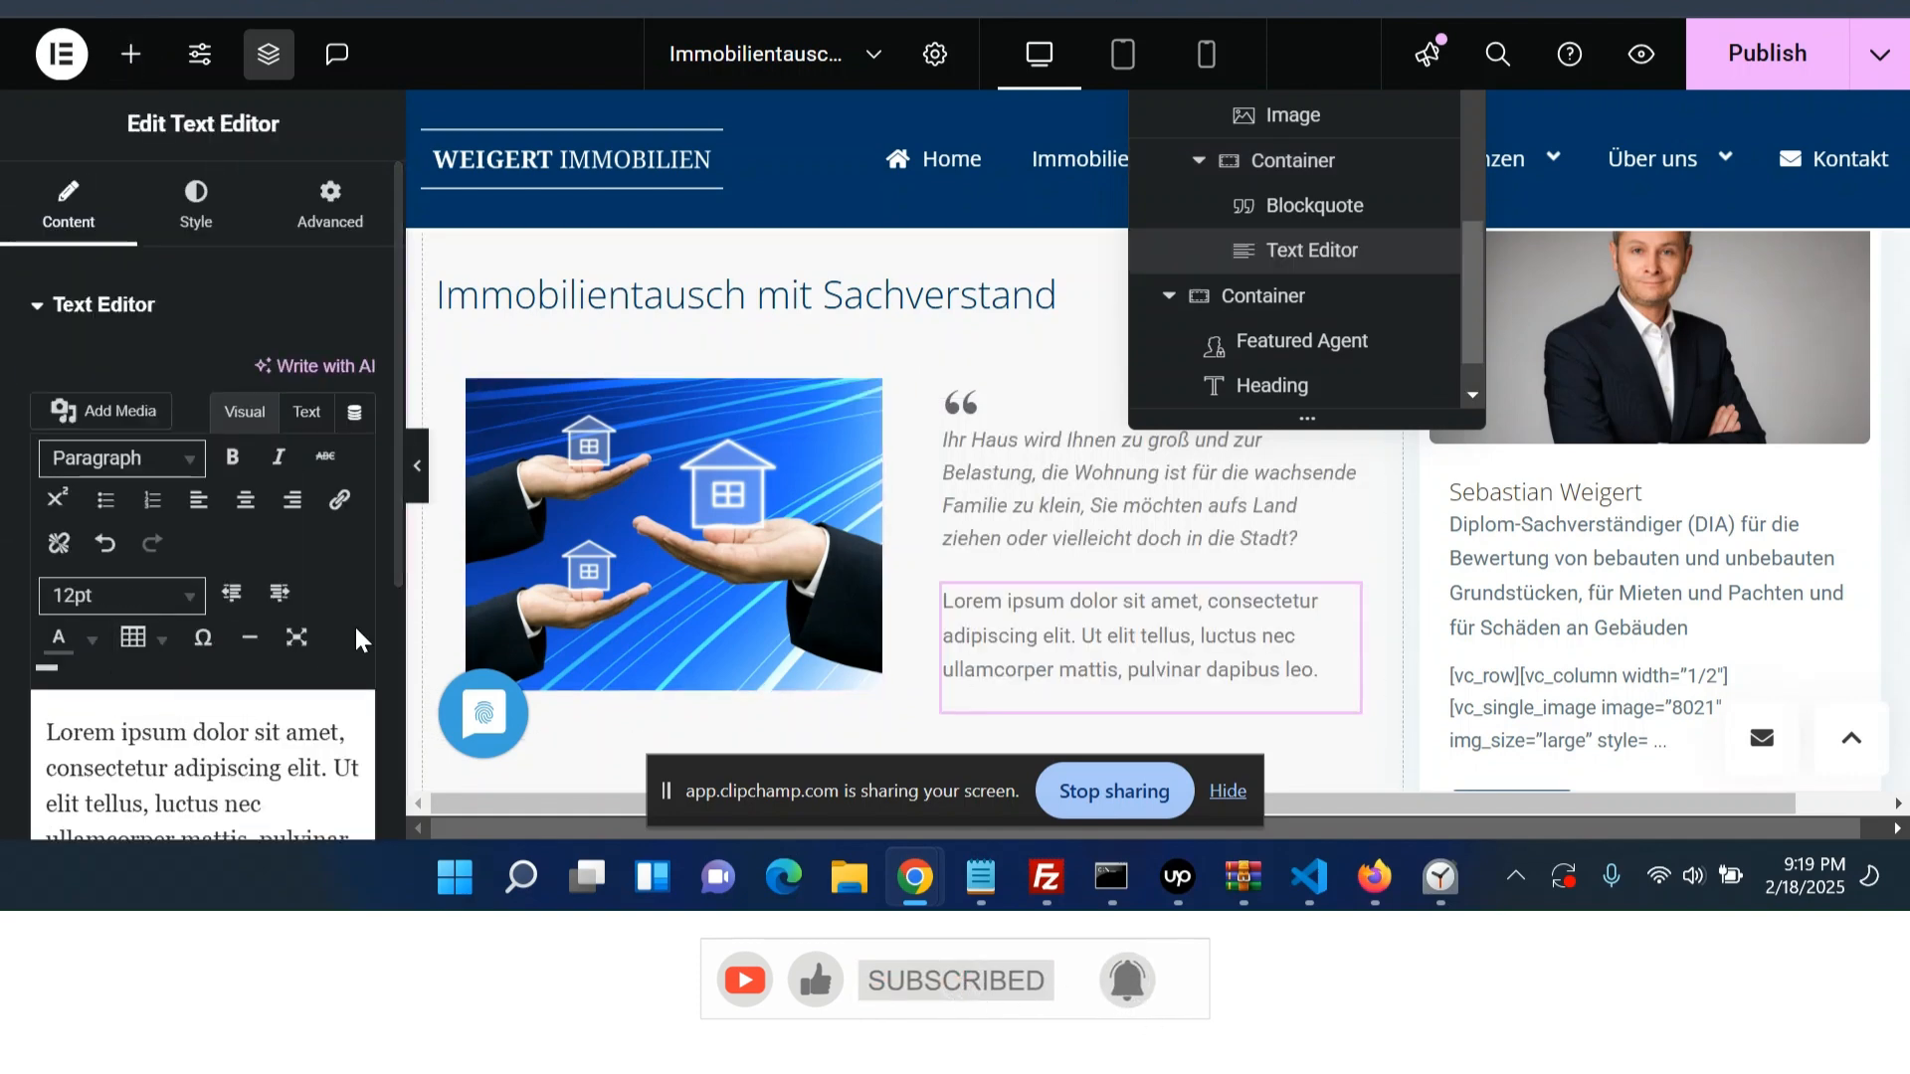
- Replace the Text Editor's placeholder with the live page's copied paragraph text
scroll(308, 626, "down", 1)
left_click(303, 618)
key("ctrl+minus")
key("ctrl+a")
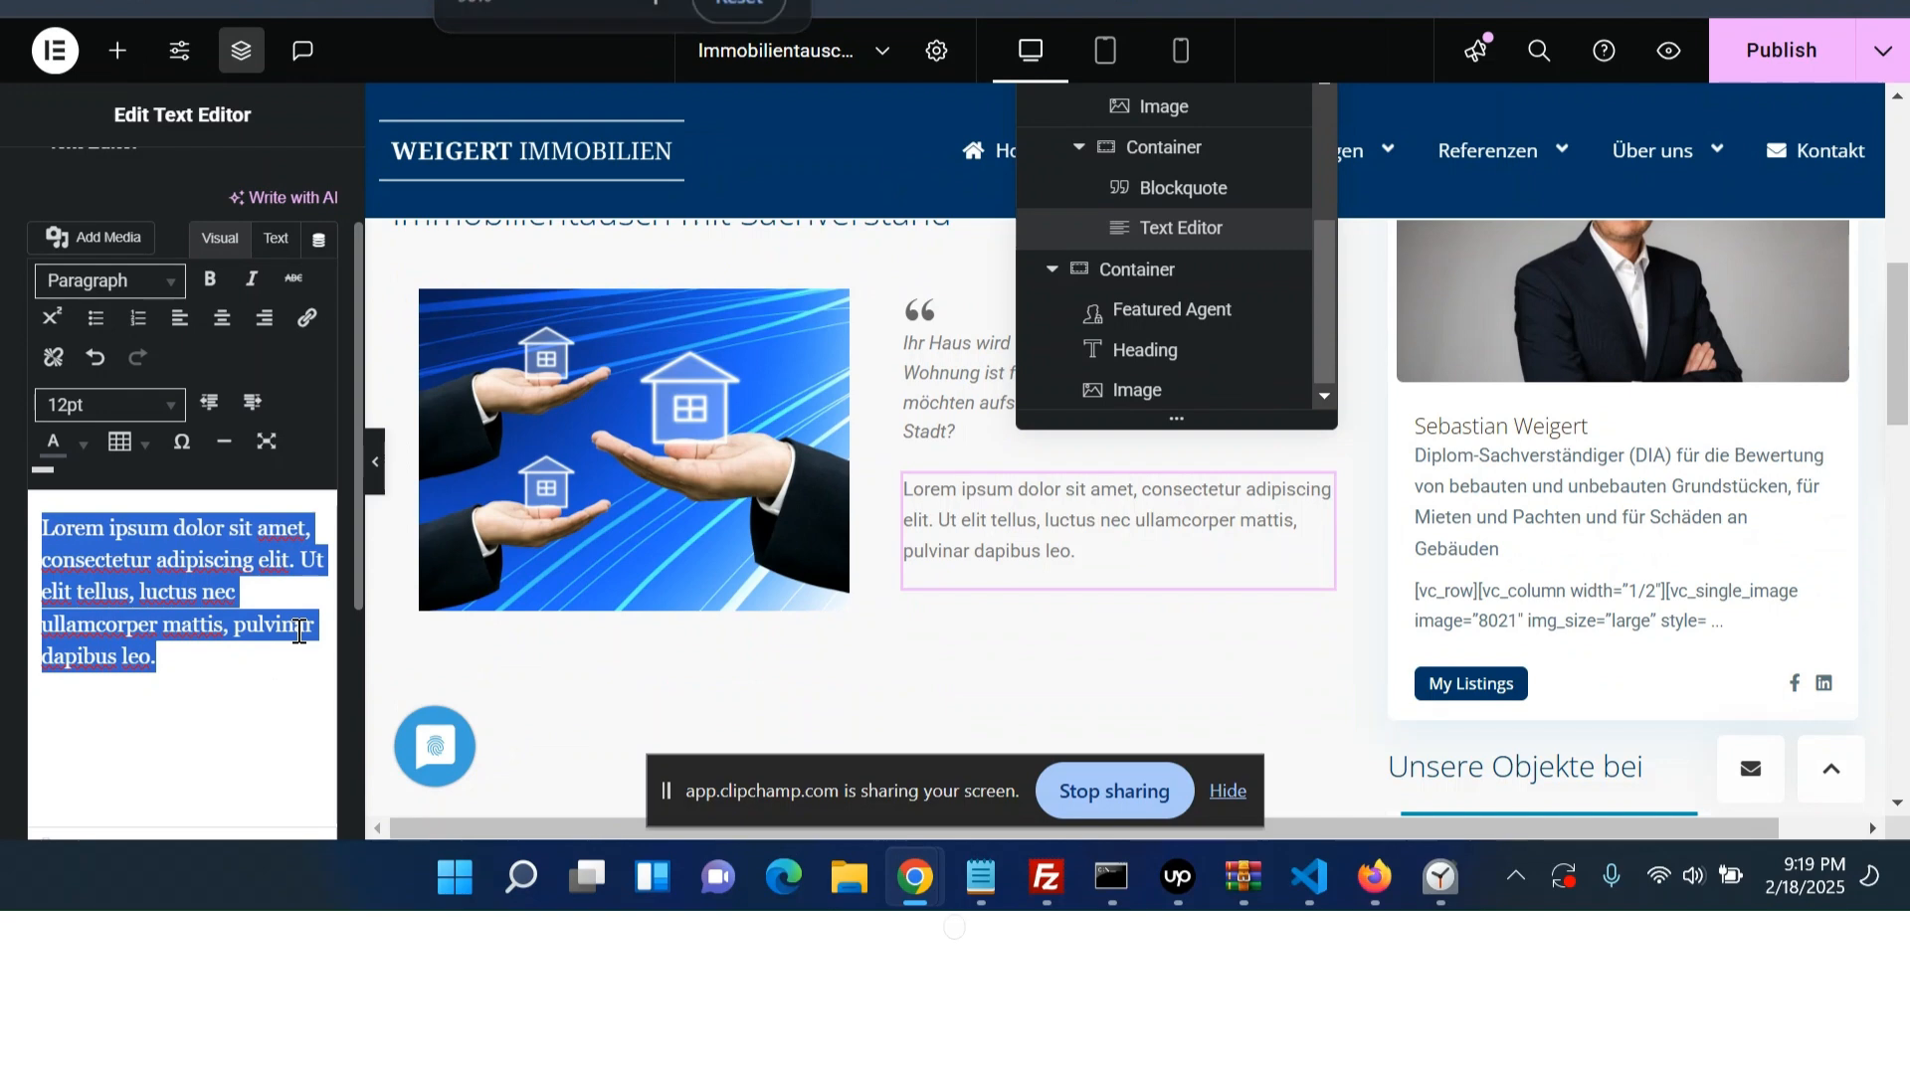
type("Abhängig von Ihrer Lebenssituation ändern sich auch Ihre Bedürfnisse. Der Immobilientausch ist eine interessante und aussichtsreiche Variante, das neue Eigenheim zu finden. Sie teilen uns mit, welche Immobilie Sie anbieten und was Sie im Gegenzug dazu suchen.")
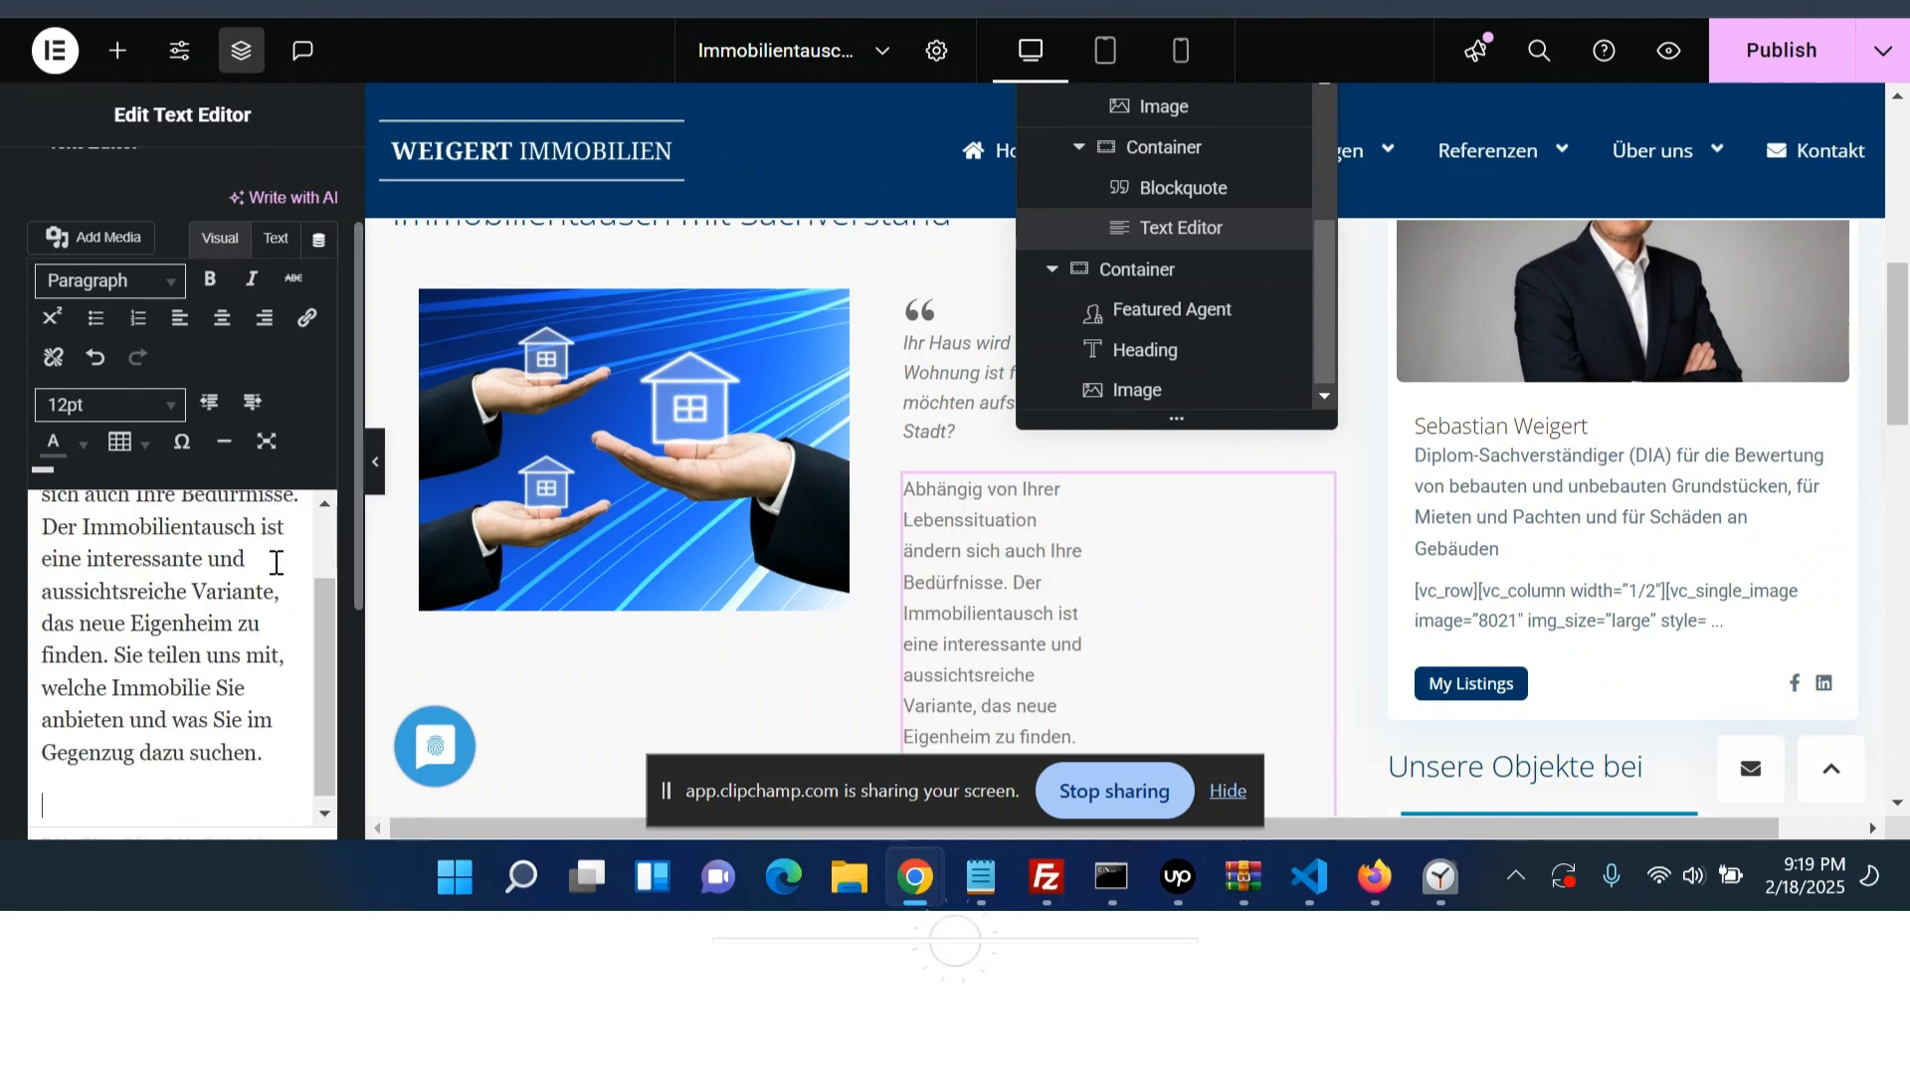
left_click(276, 238)
key("ctrl+a")
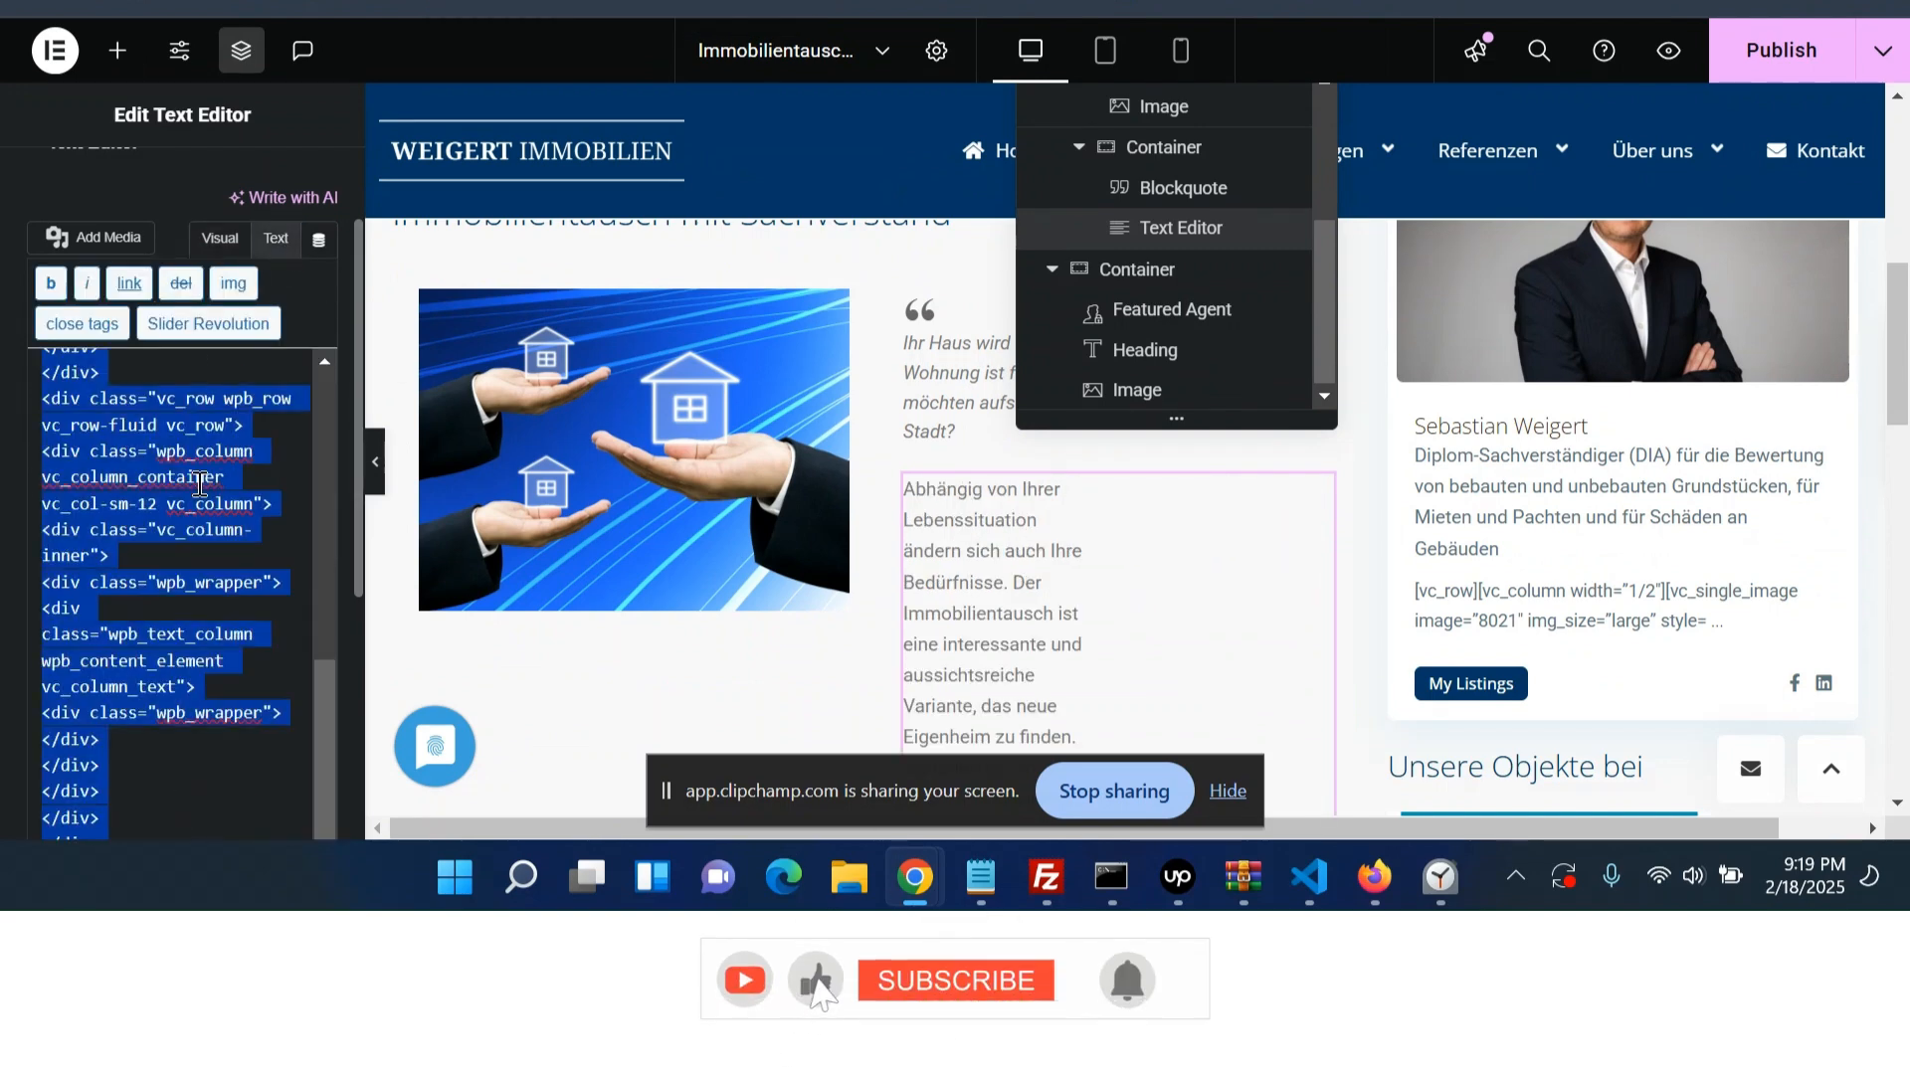
key("BackSpace")
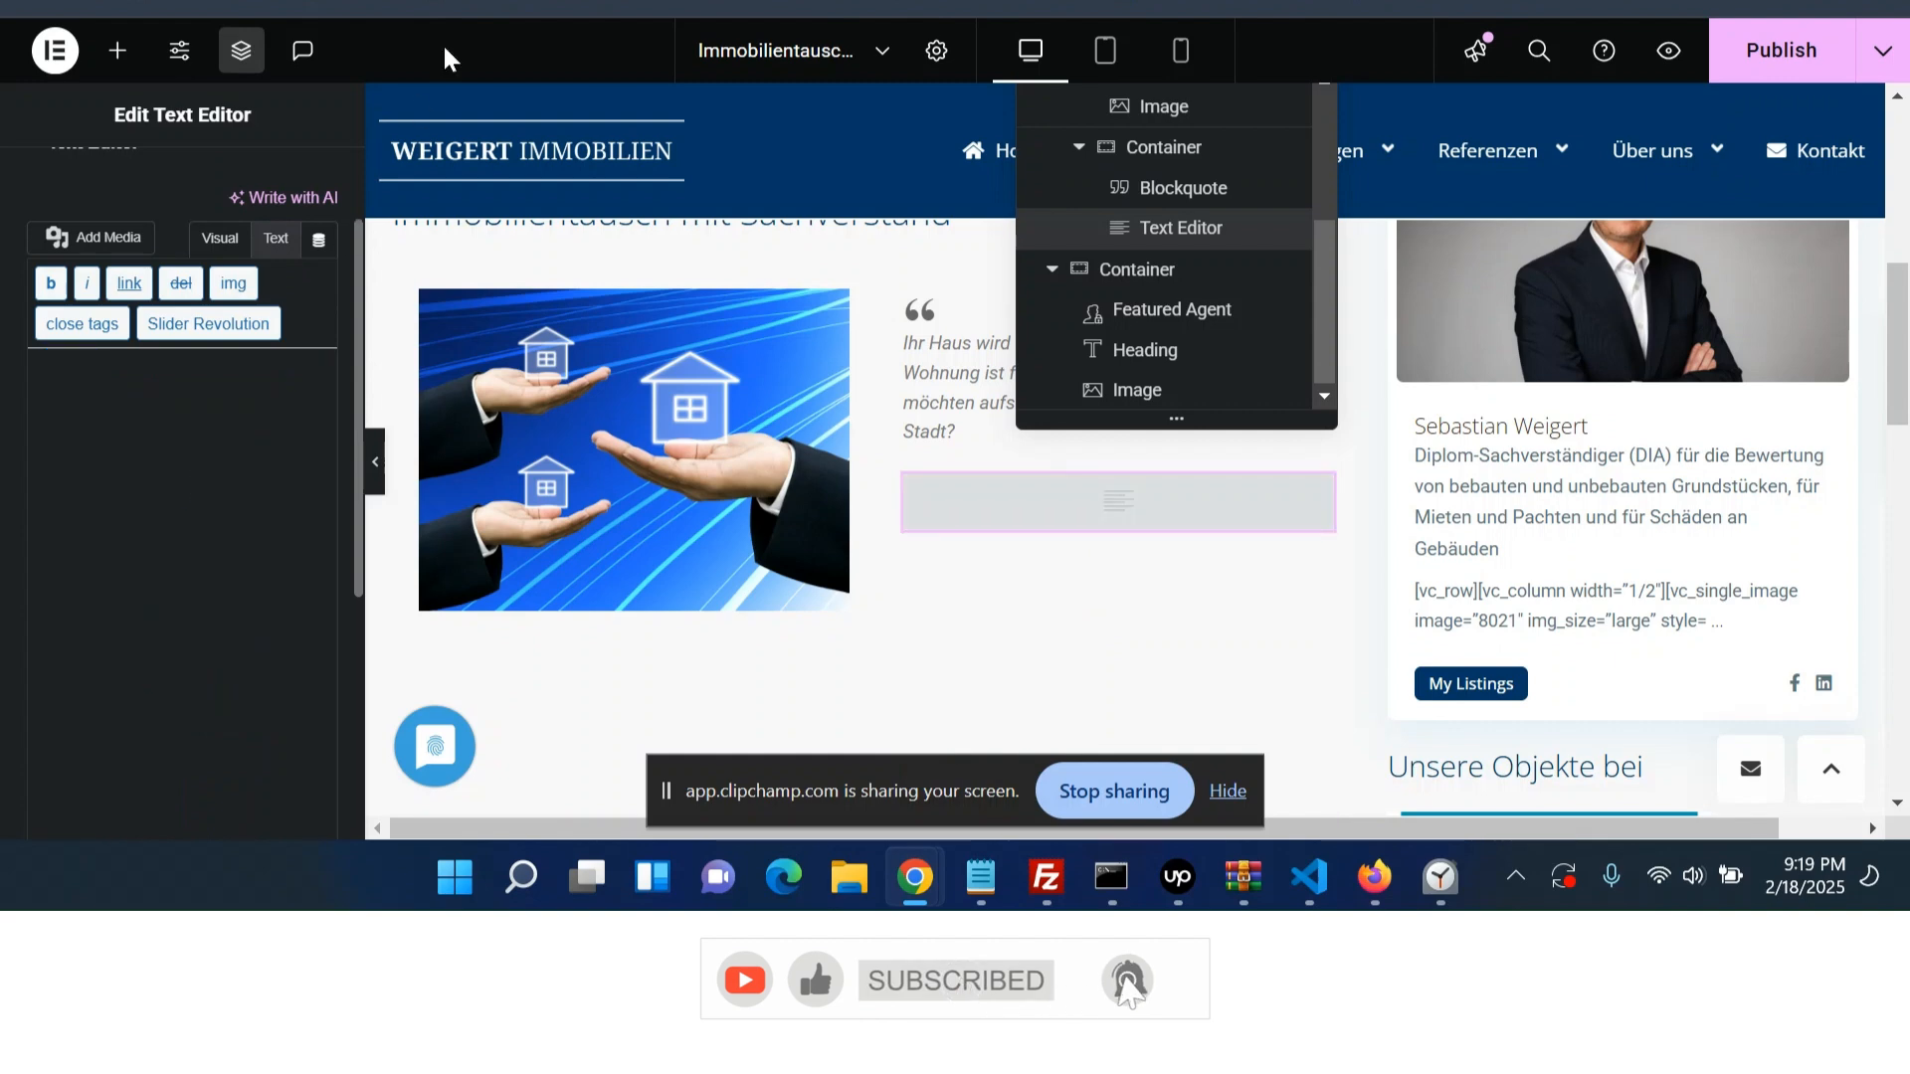
left_click(420, 5)
scroll(425, 425, "up", 1)
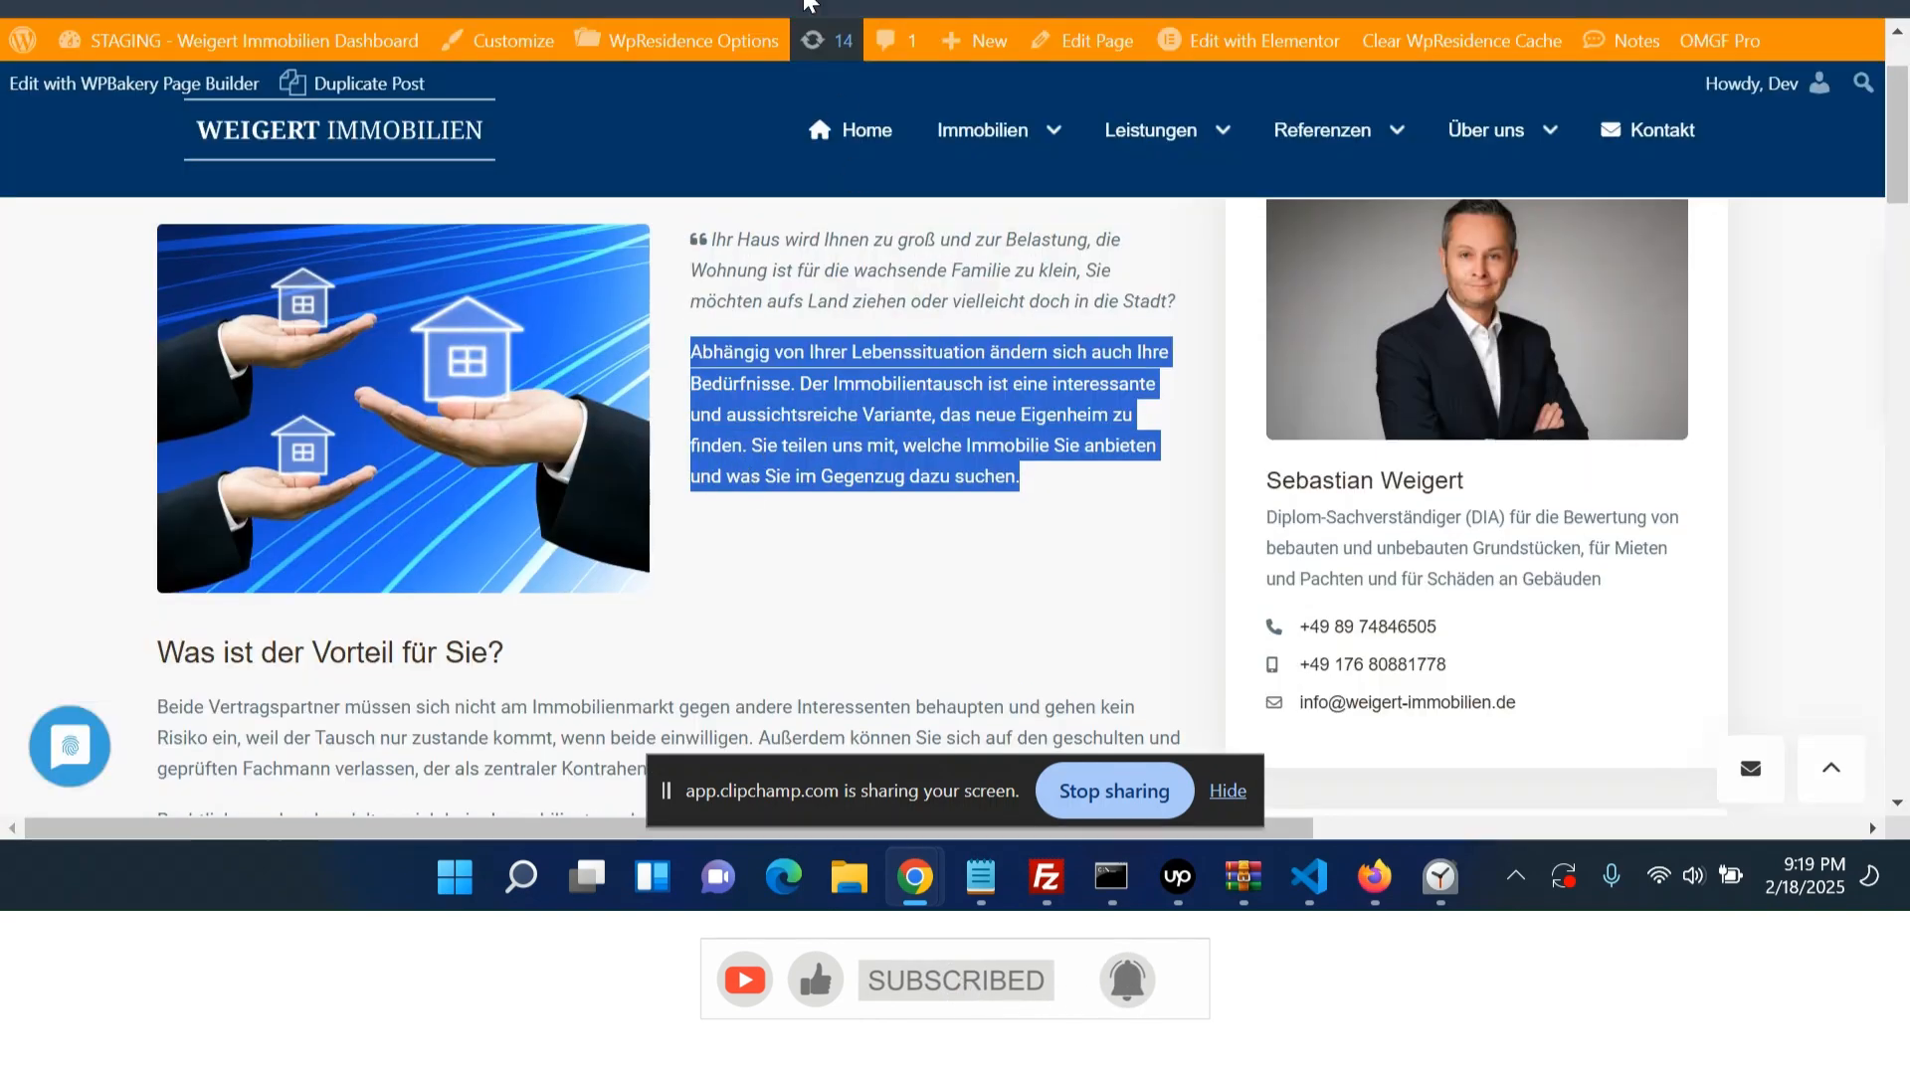
left_click(818, 5)
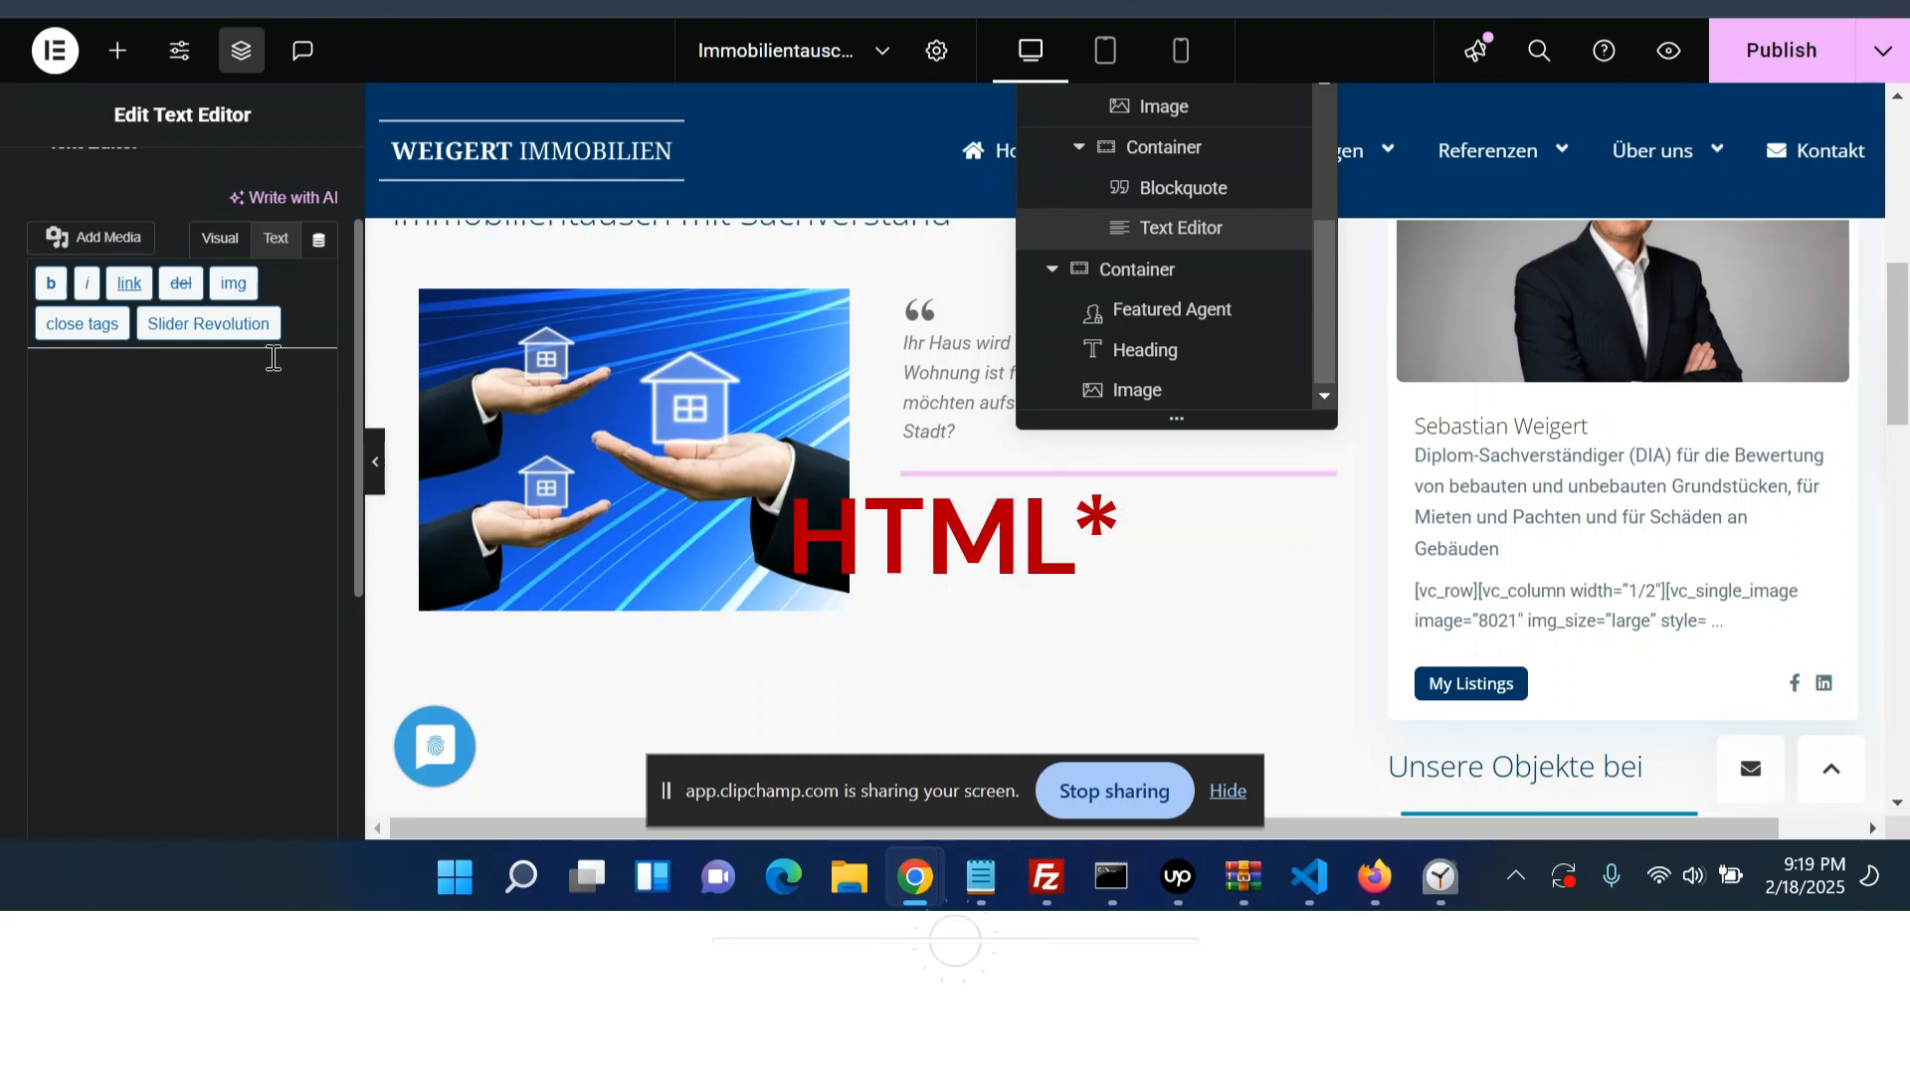
left_click(229, 238)
key("ctrl+v")
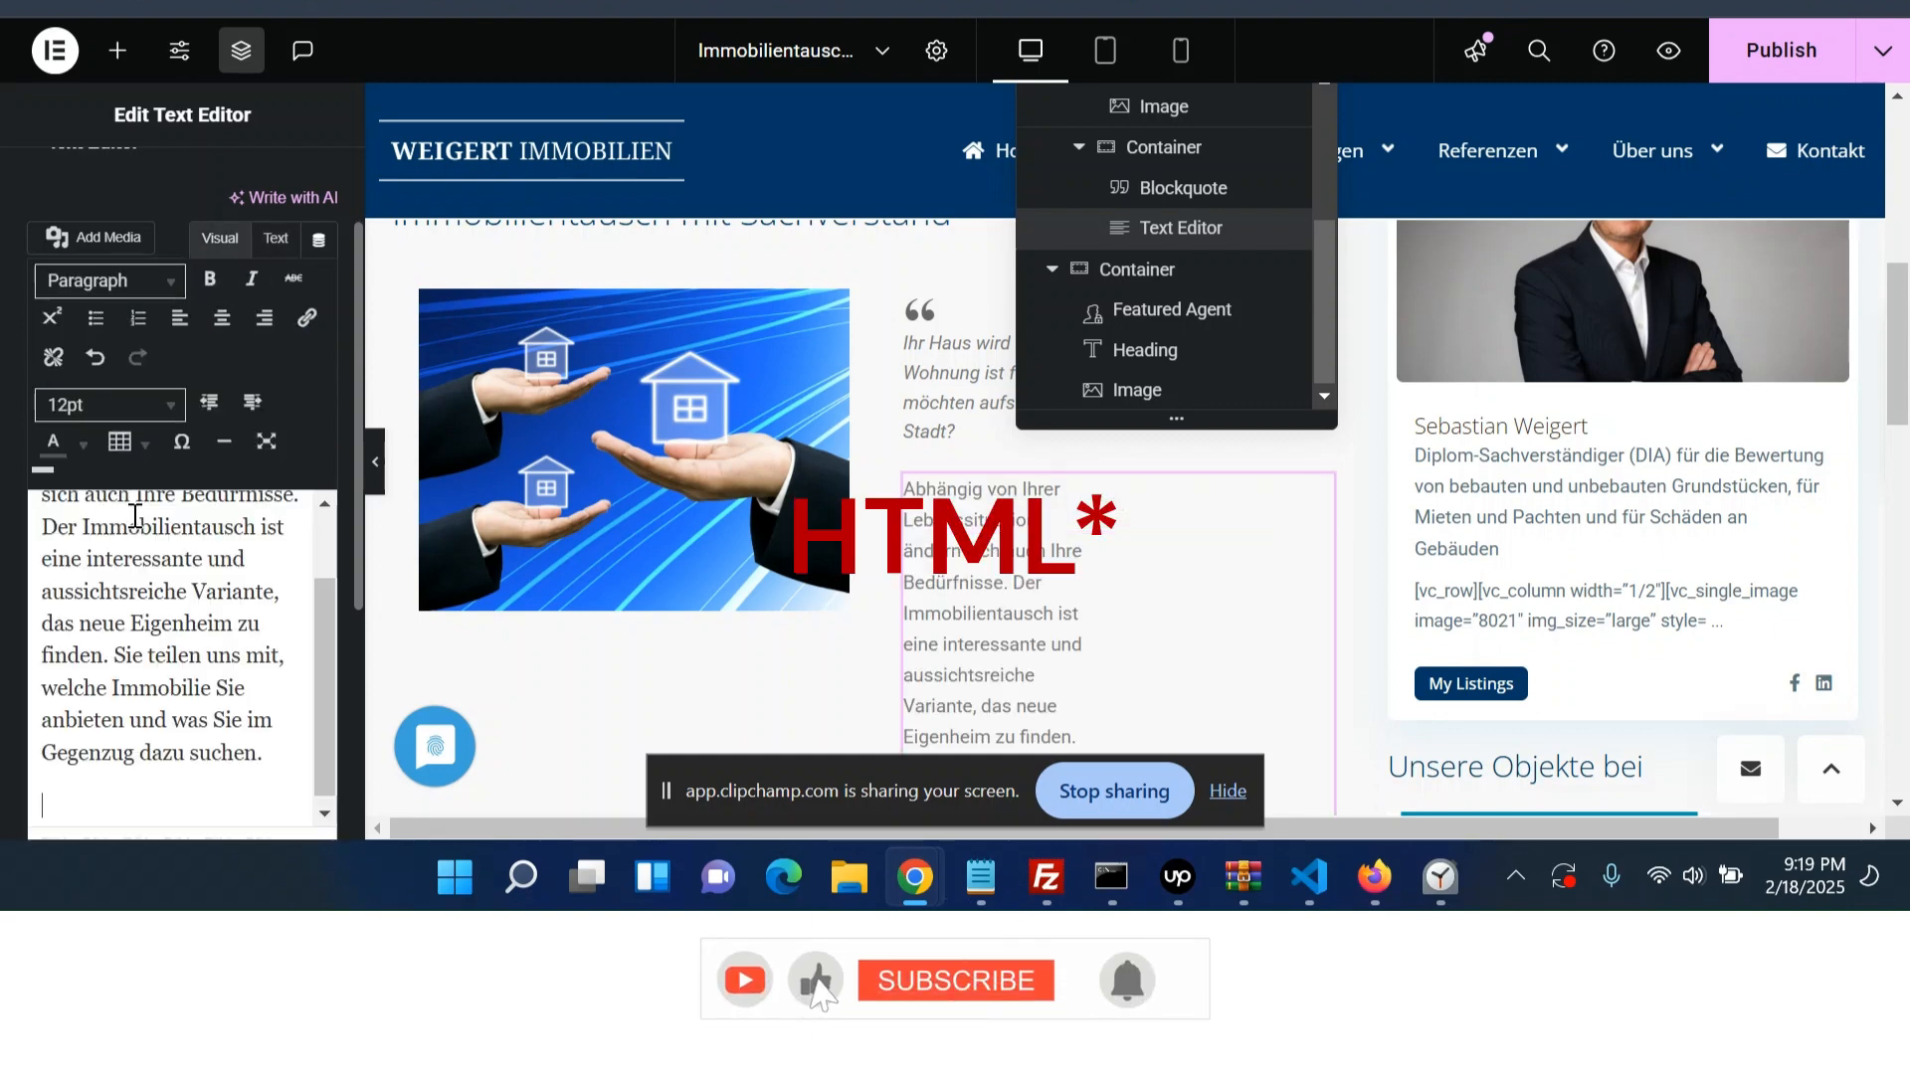
- Replace the Text Editor's code with the copied paragraph as plain text and return to visual mode
left_click(275, 238)
left_click_drag(80, 607, 74, 427)
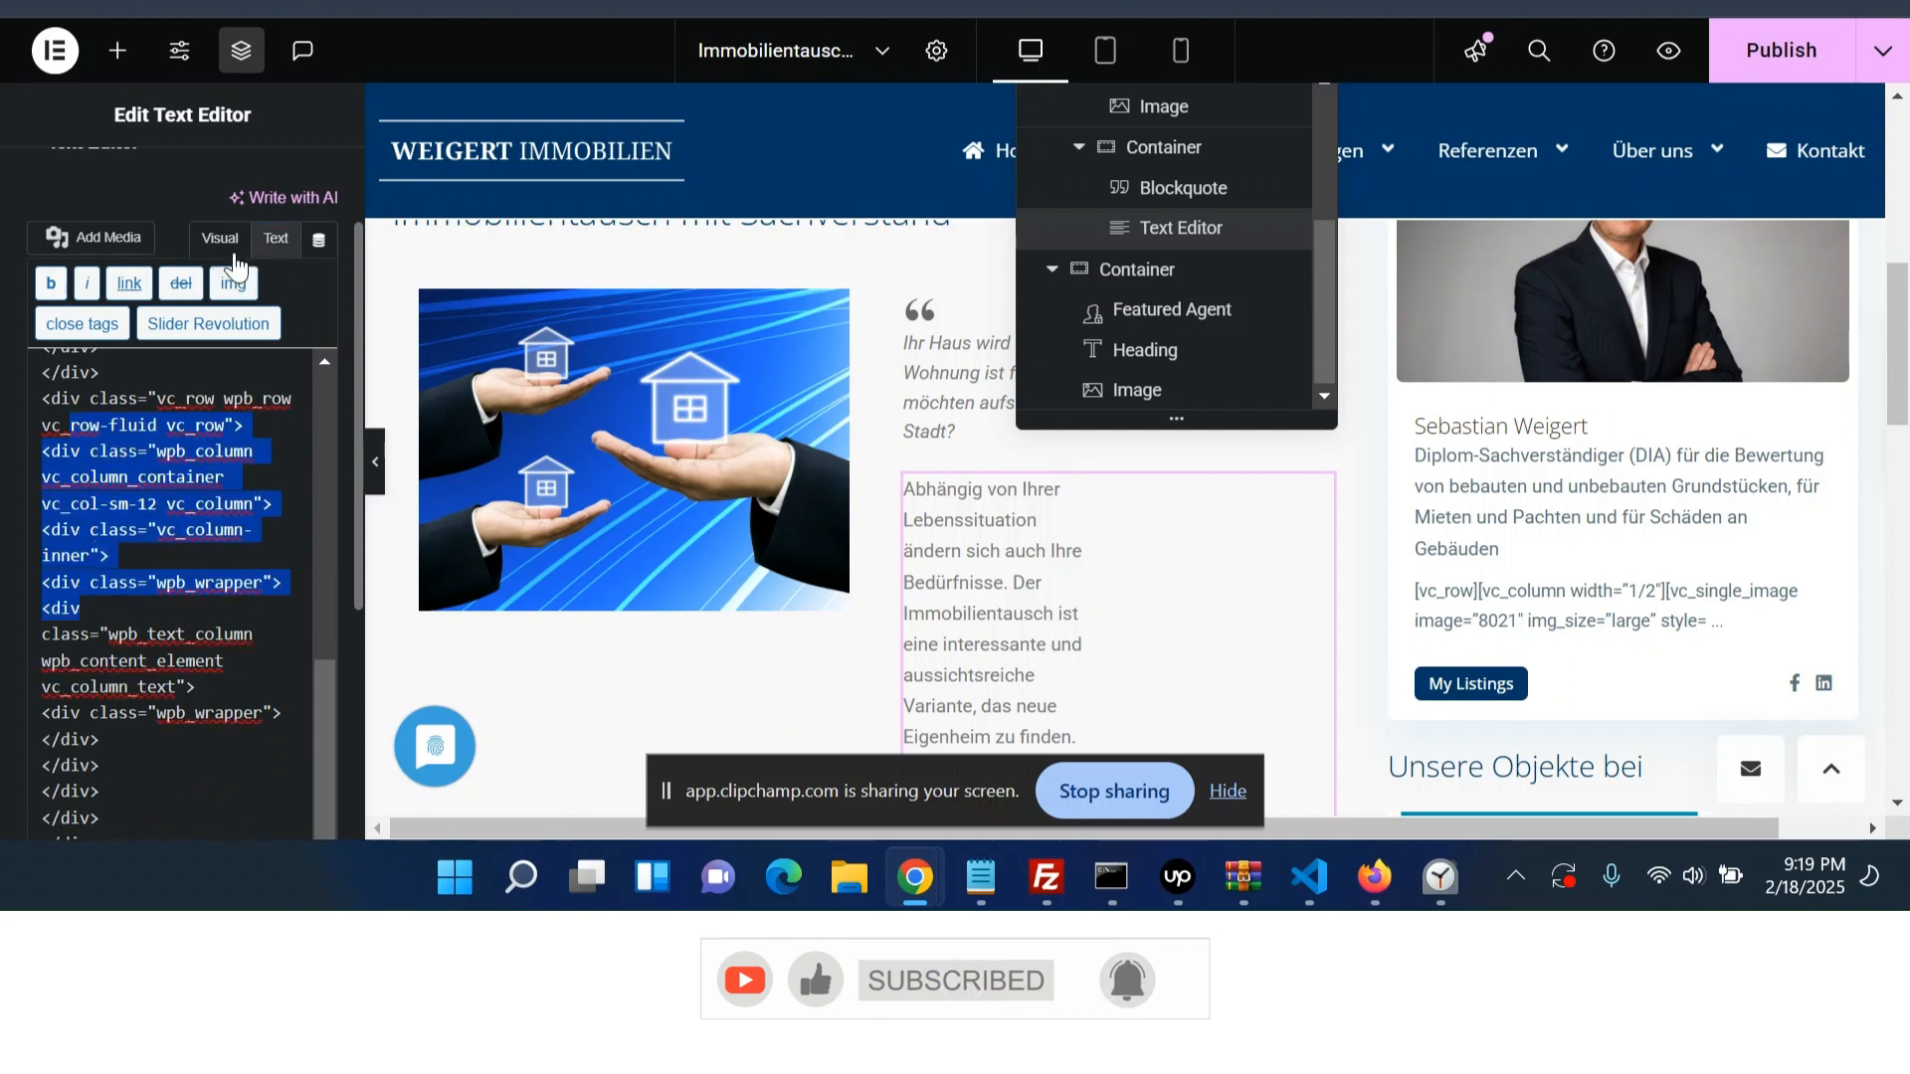
left_click(223, 241)
left_click(276, 238)
key("ctrl+a")
type("Abhängig von Ihrer Lebenssituation ändern sich auch Ihre Bedürfnisse. Der Immobilientausch ist eine interessante und aussichtsreiche Variante, das neue Eigenheim zu finden. Sie teilen uns mit, welche Immobilie Sie anbieten und was Sie im Gegenzug dazu suchen.")
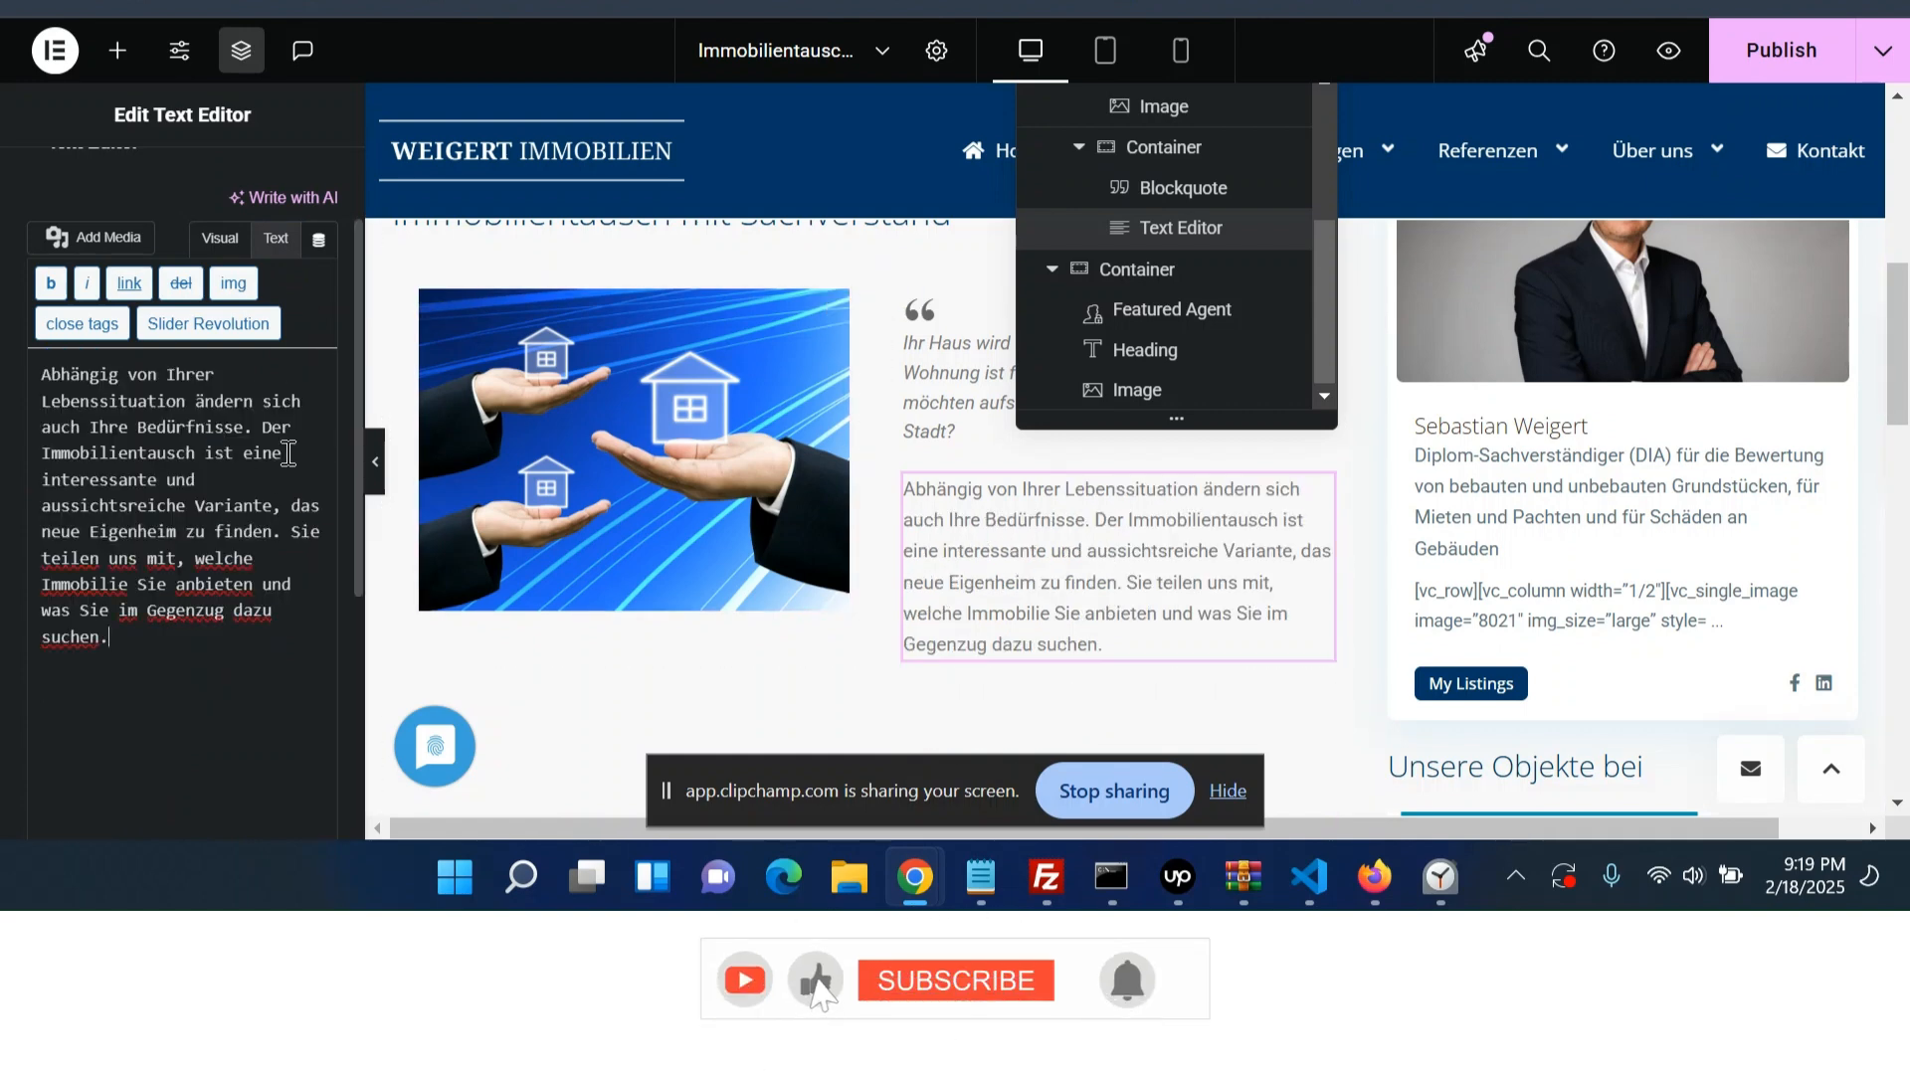
left_click(206, 244)
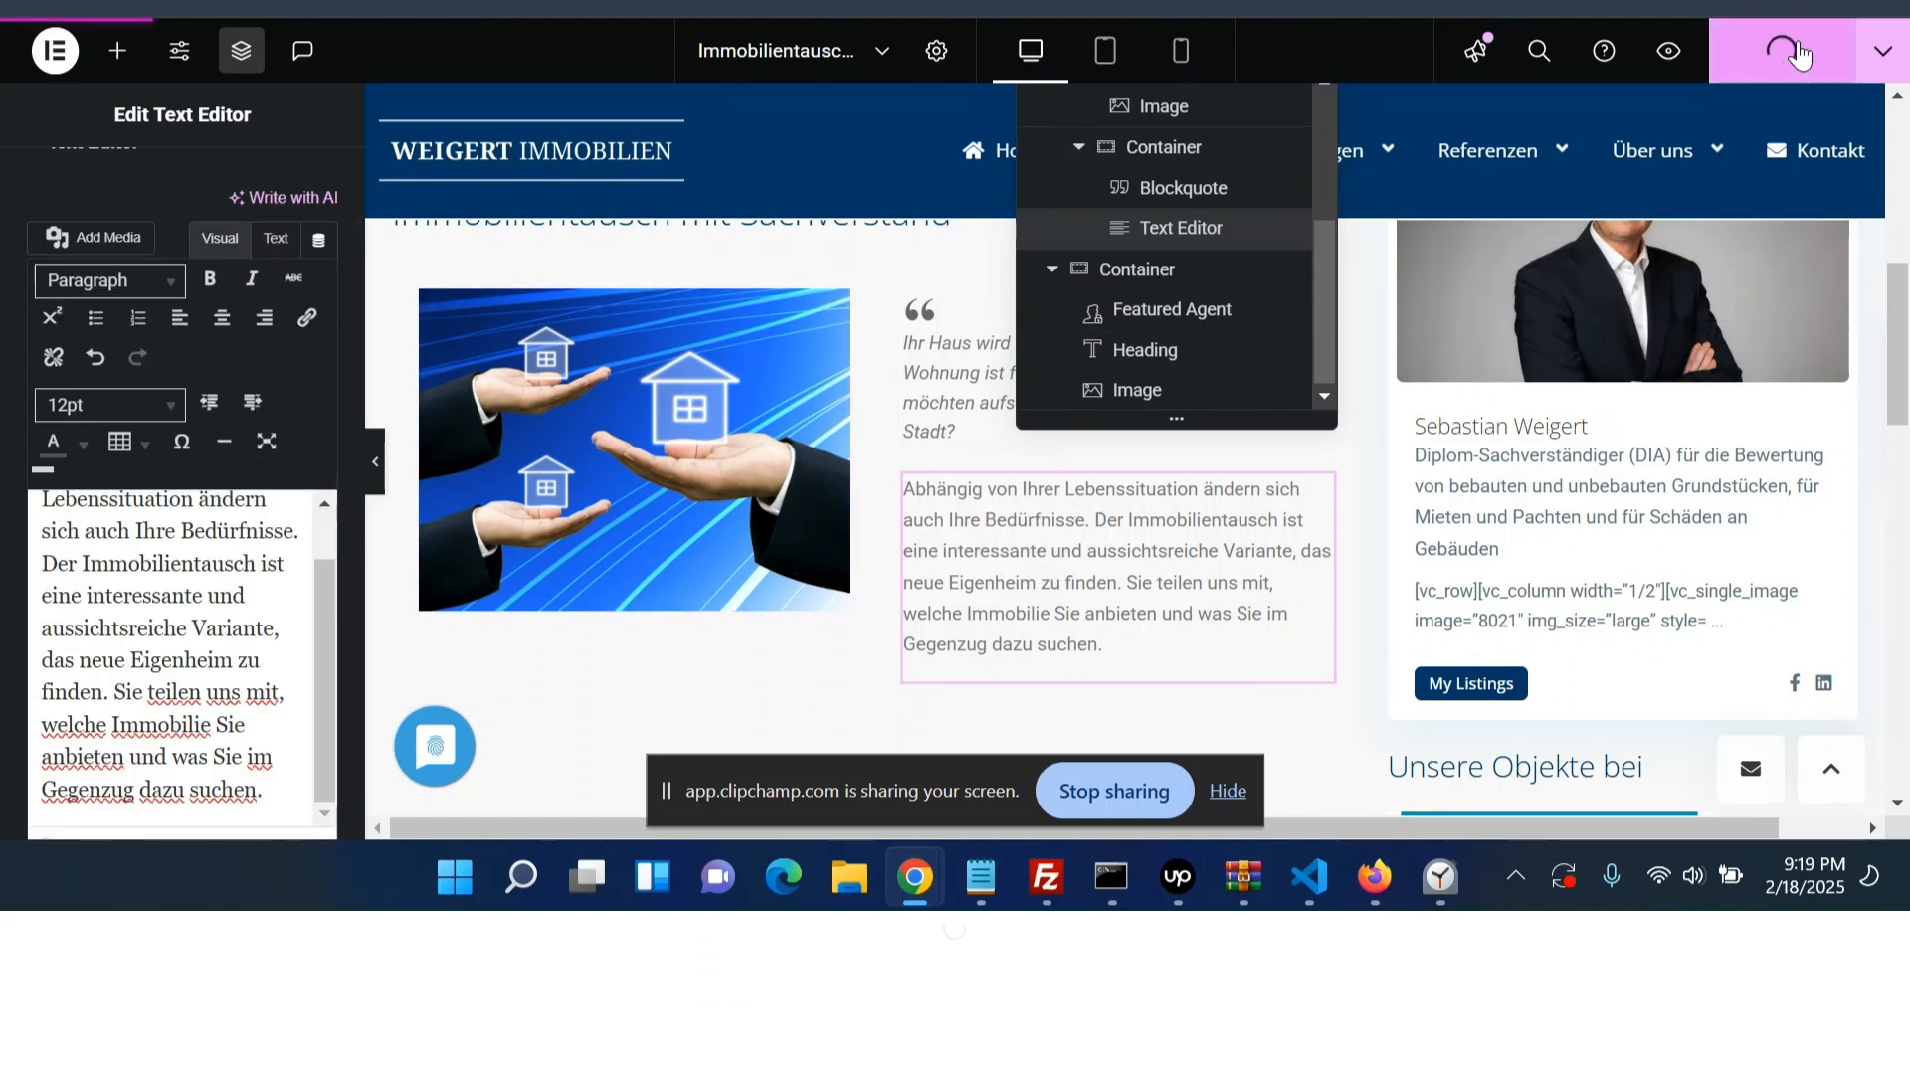
- Preview the page and compare the new image, quote and text row with the original layout
left_click(1882, 51)
left_click(1797, 256)
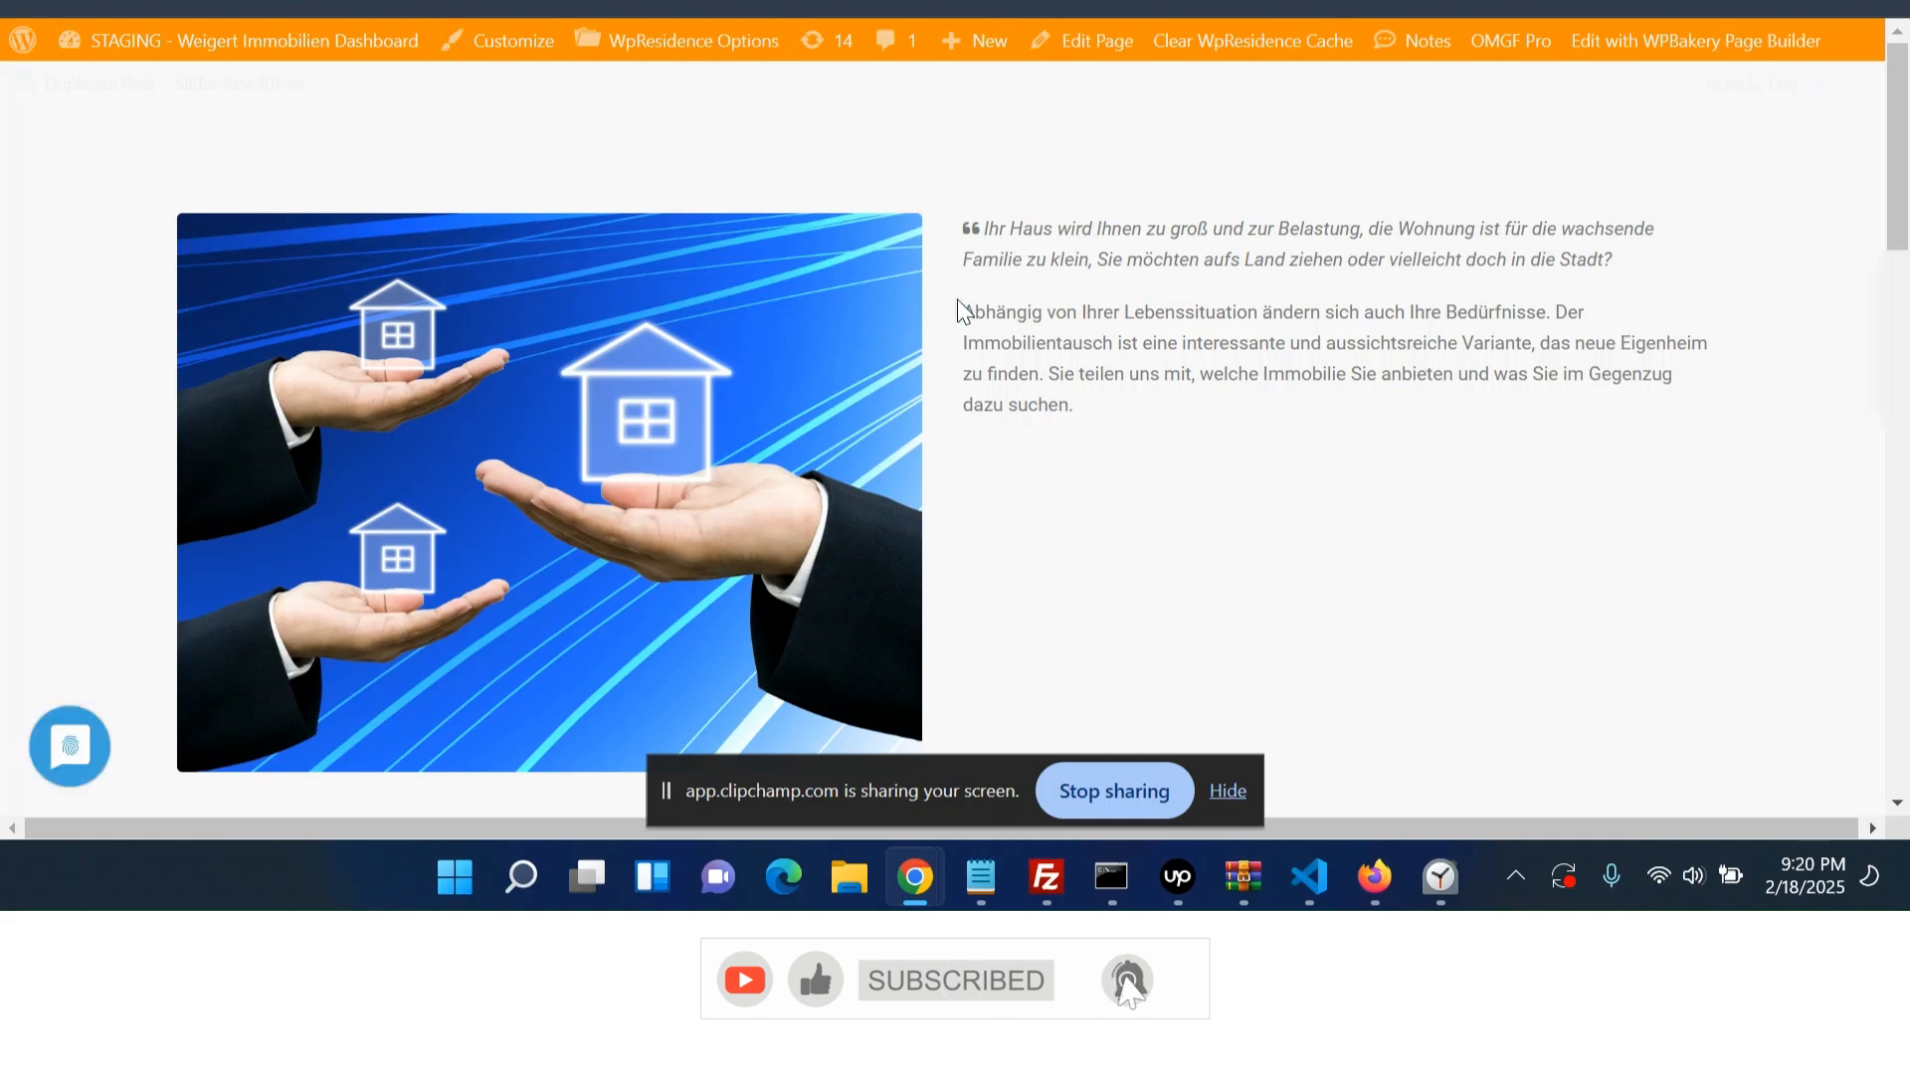
scroll(1010, 494, "down", 6)
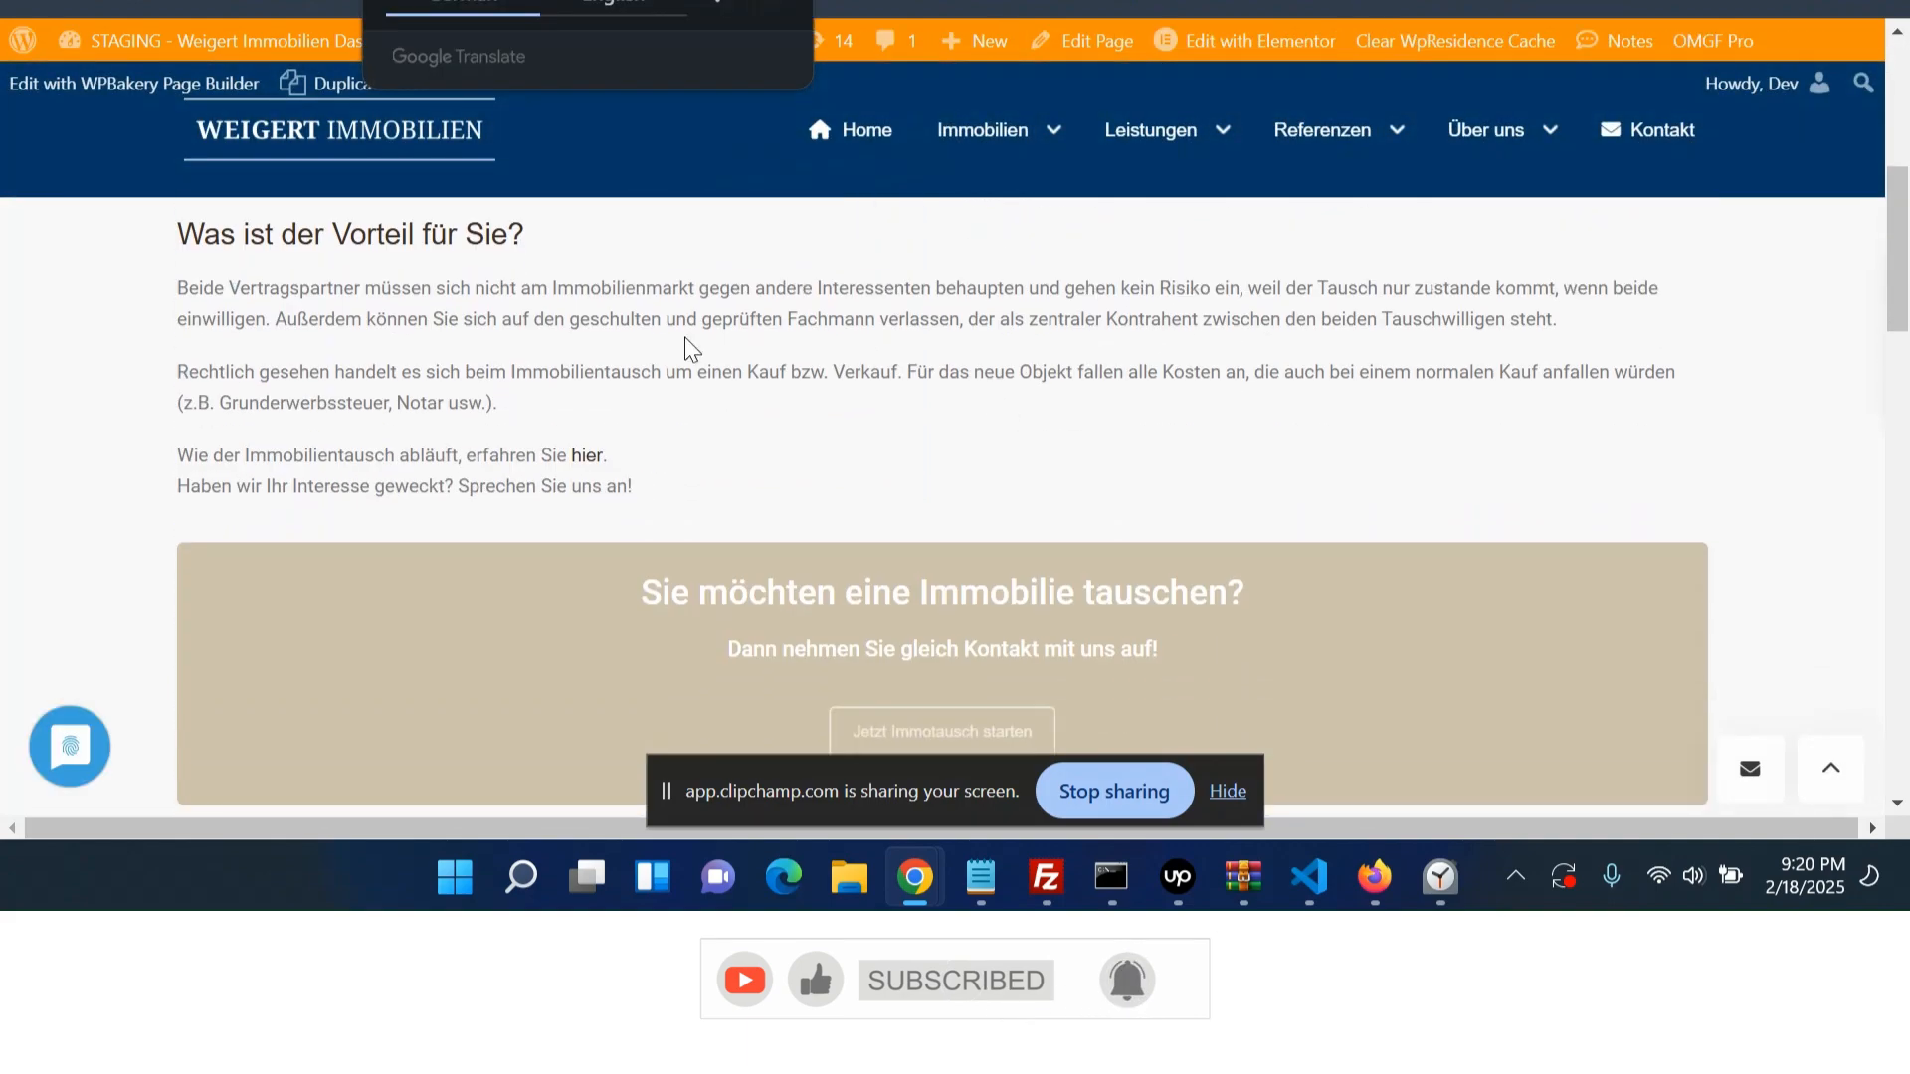
scroll(764, 321, "down", 5)
scroll(1010, 458, "down", 6)
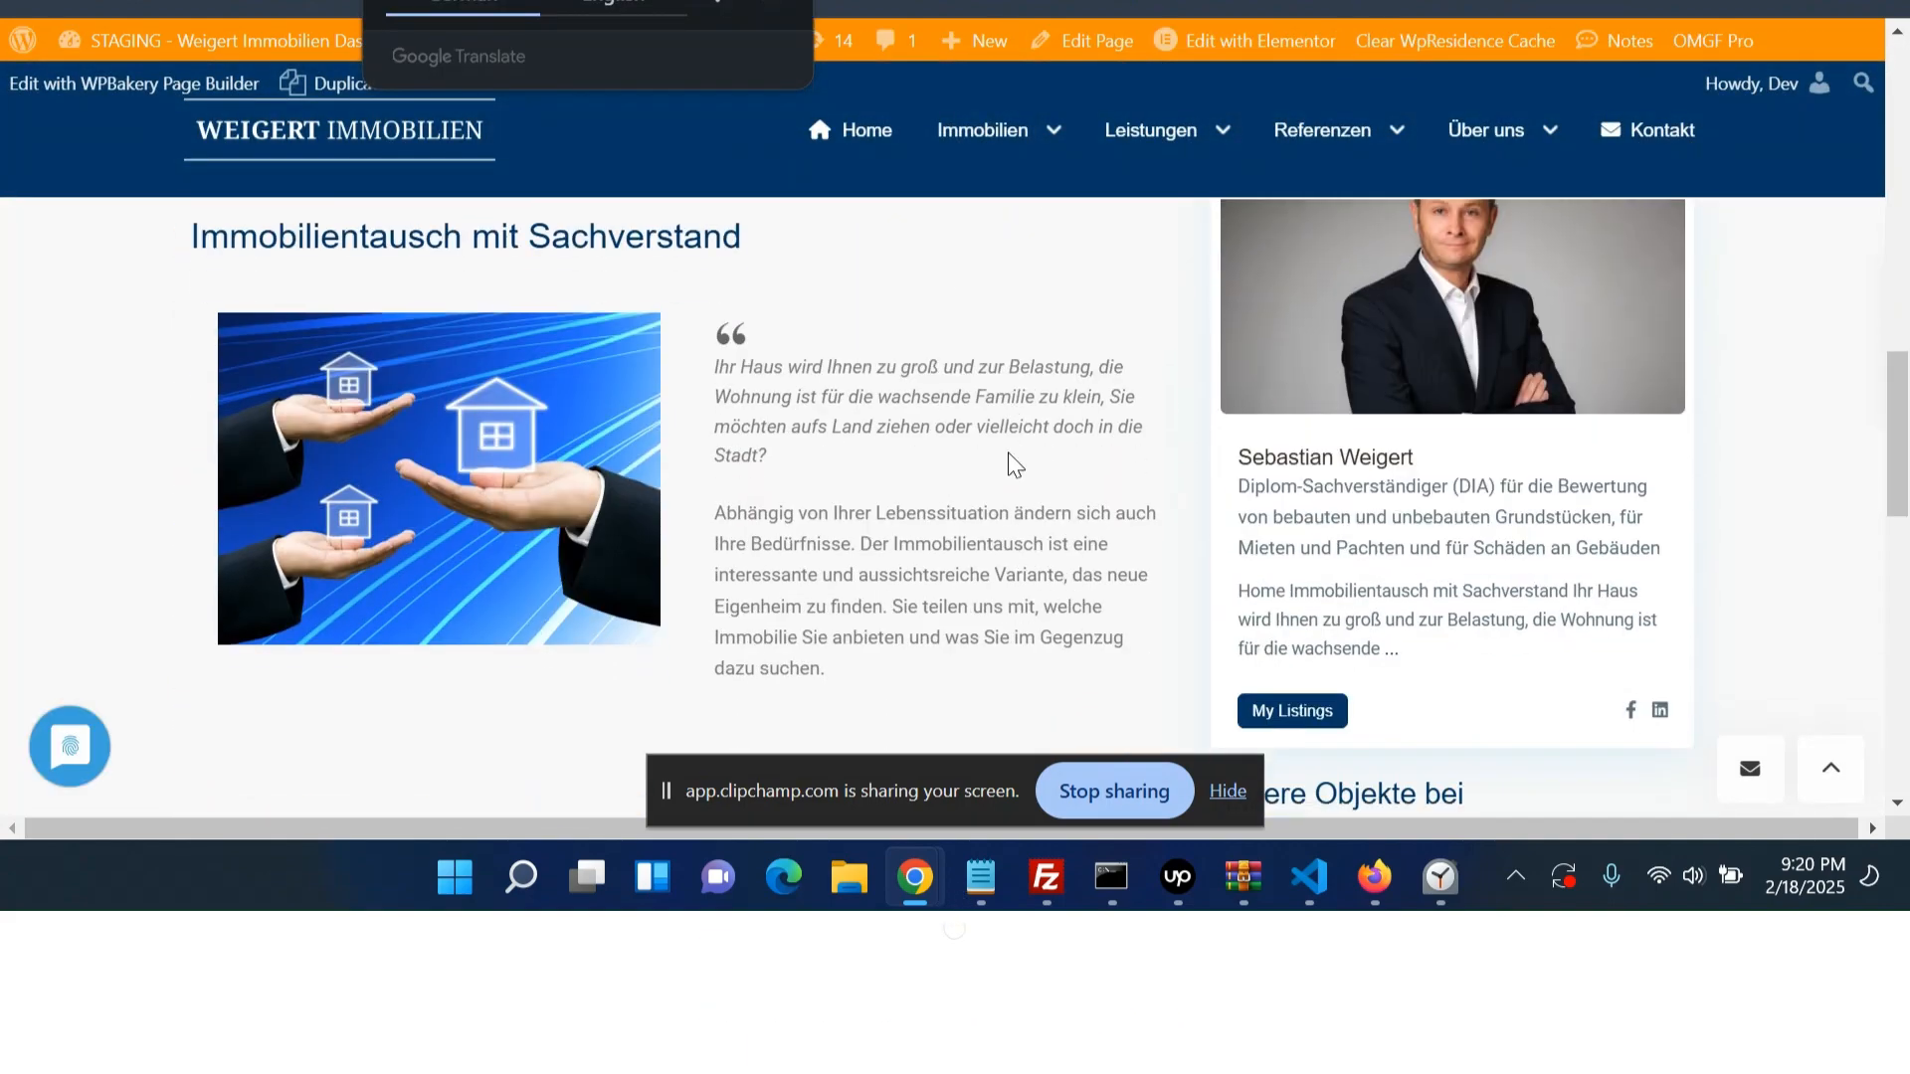
scroll(1702, 567, "up", 3)
scroll(1522, 497, "down", 6)
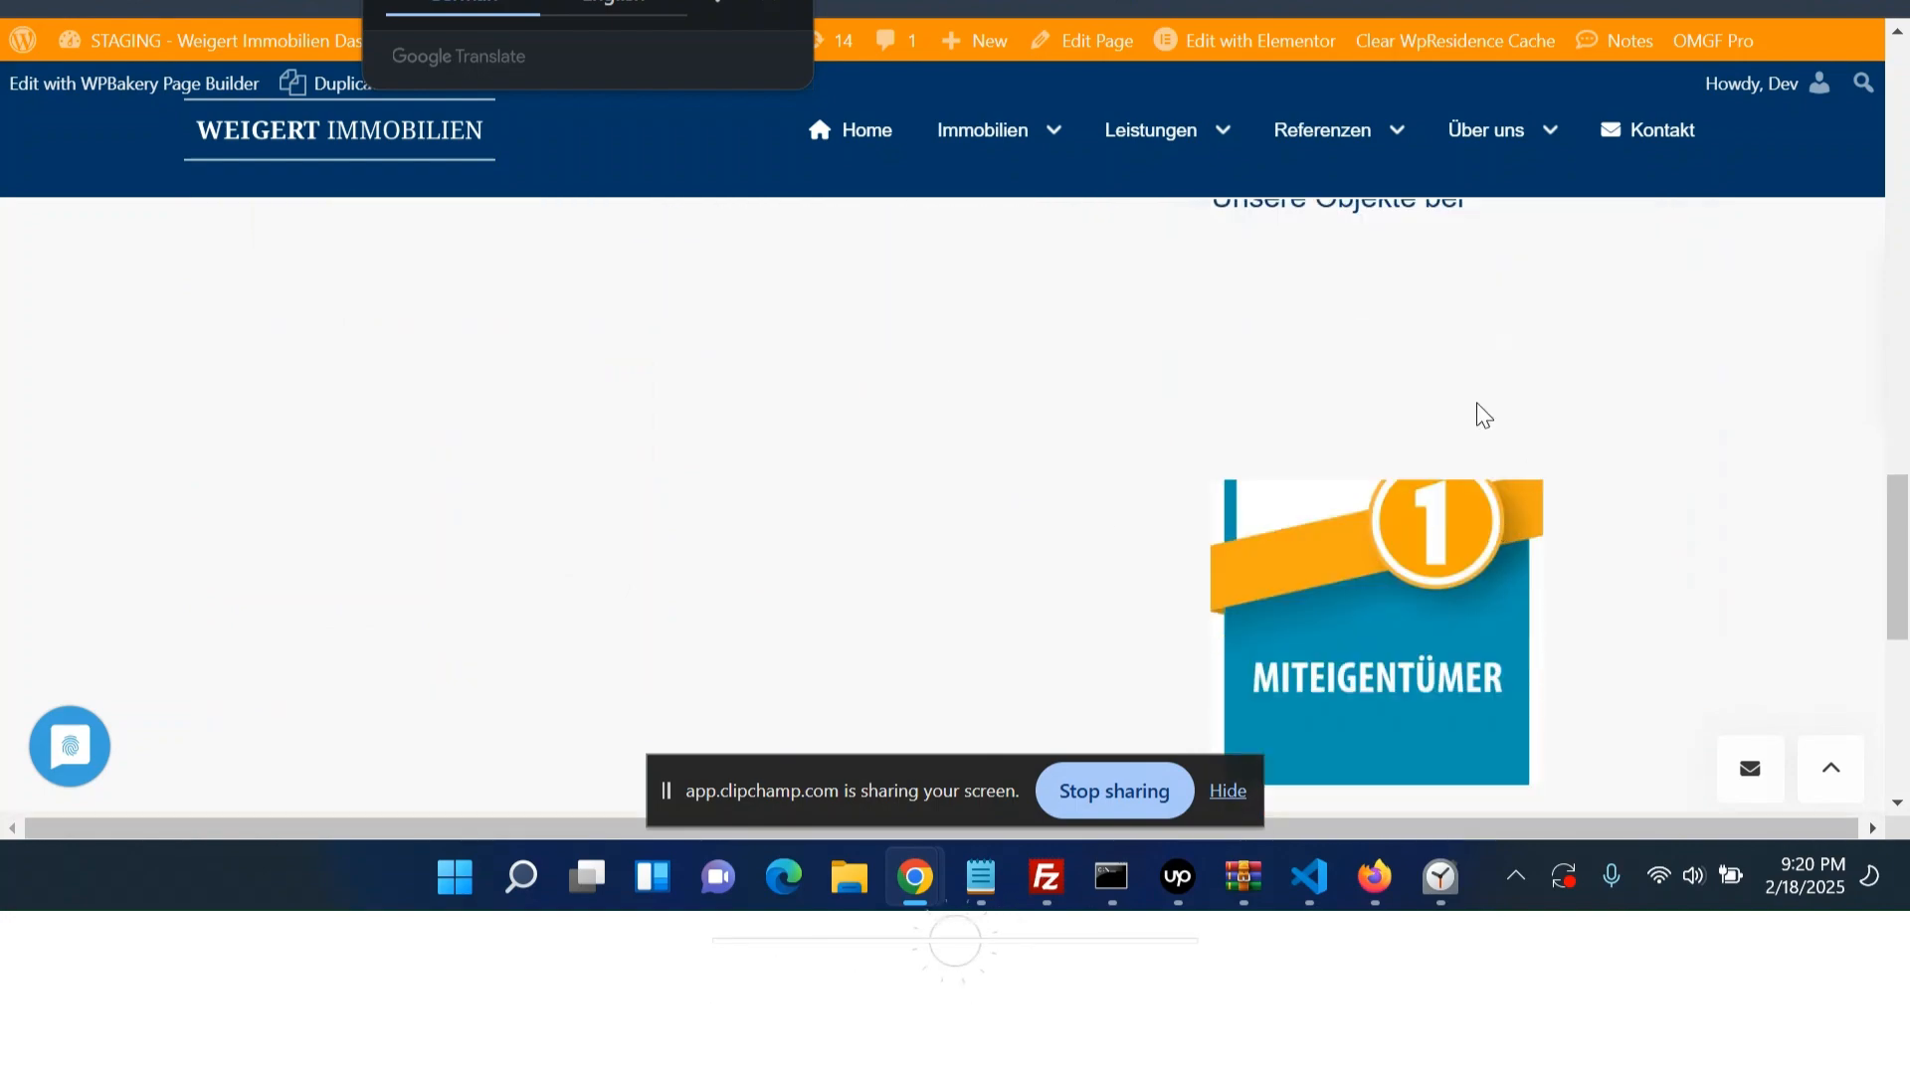
scroll(1293, 517, "up", 9)
scroll(794, 579, "up", 10)
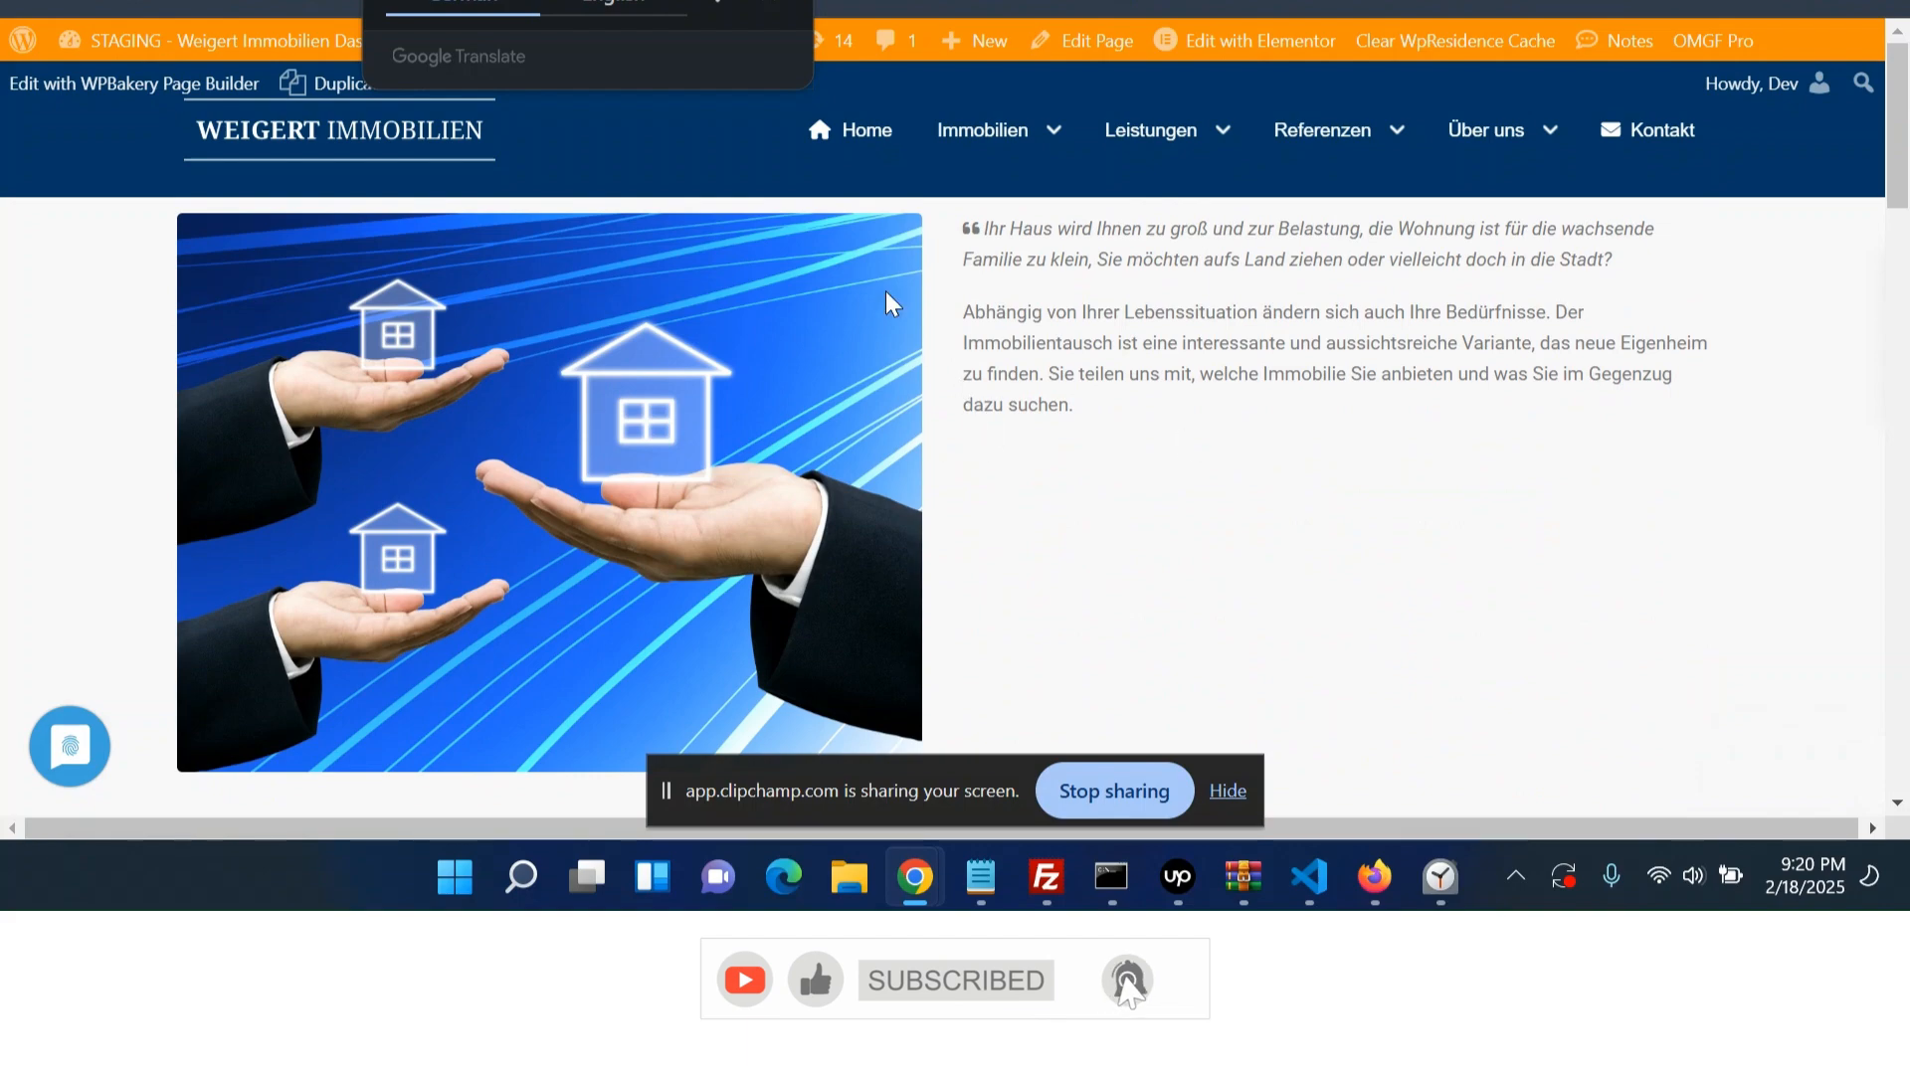
scroll(963, 254, "down", 4)
left_click_drag(177, 384, 637, 634)
left_click(637, 635)
key("ctrl+Tab")
scroll(891, 392, "down", 2)
scroll(1132, 312, "up", 3)
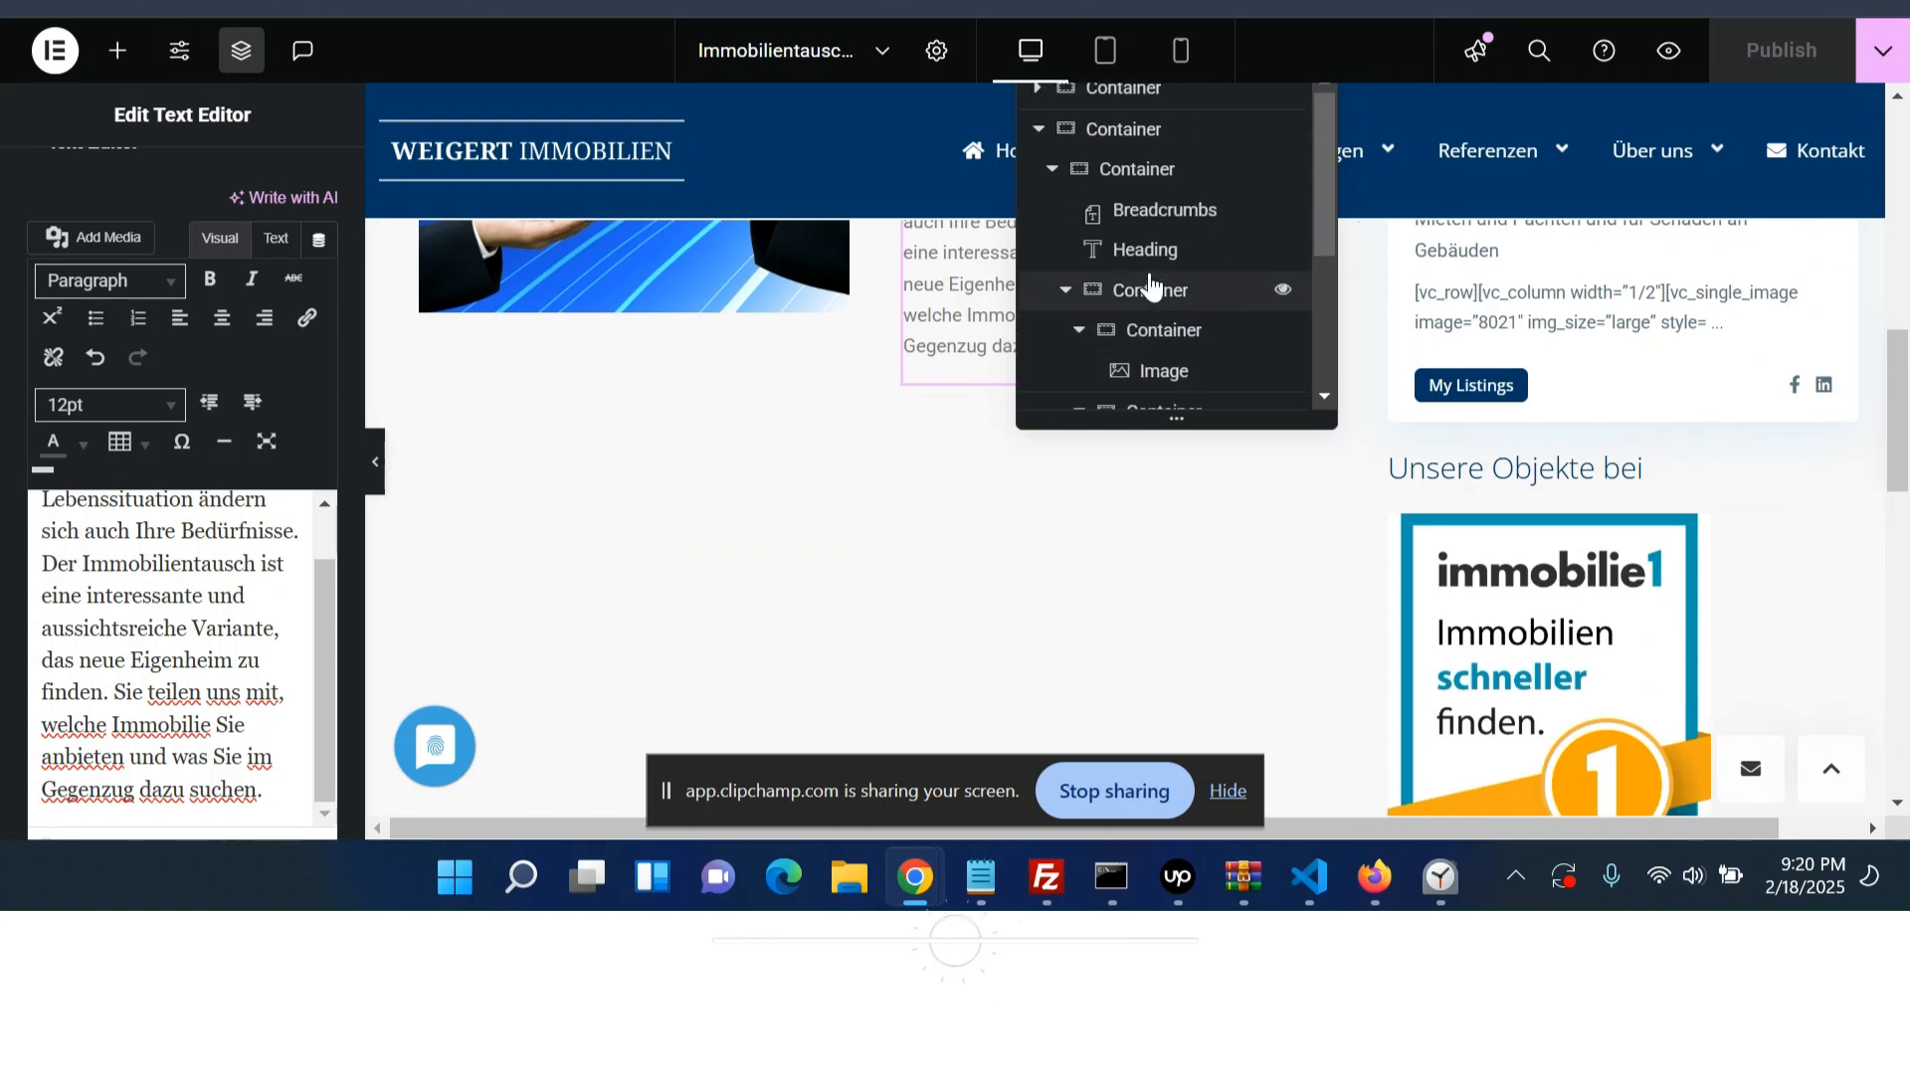
- Select the outer page container and check its layout in mobile view before returning to desktop
scroll(1148, 303, "down", 3)
scroll(1151, 328, "up", 3)
left_click(1151, 128)
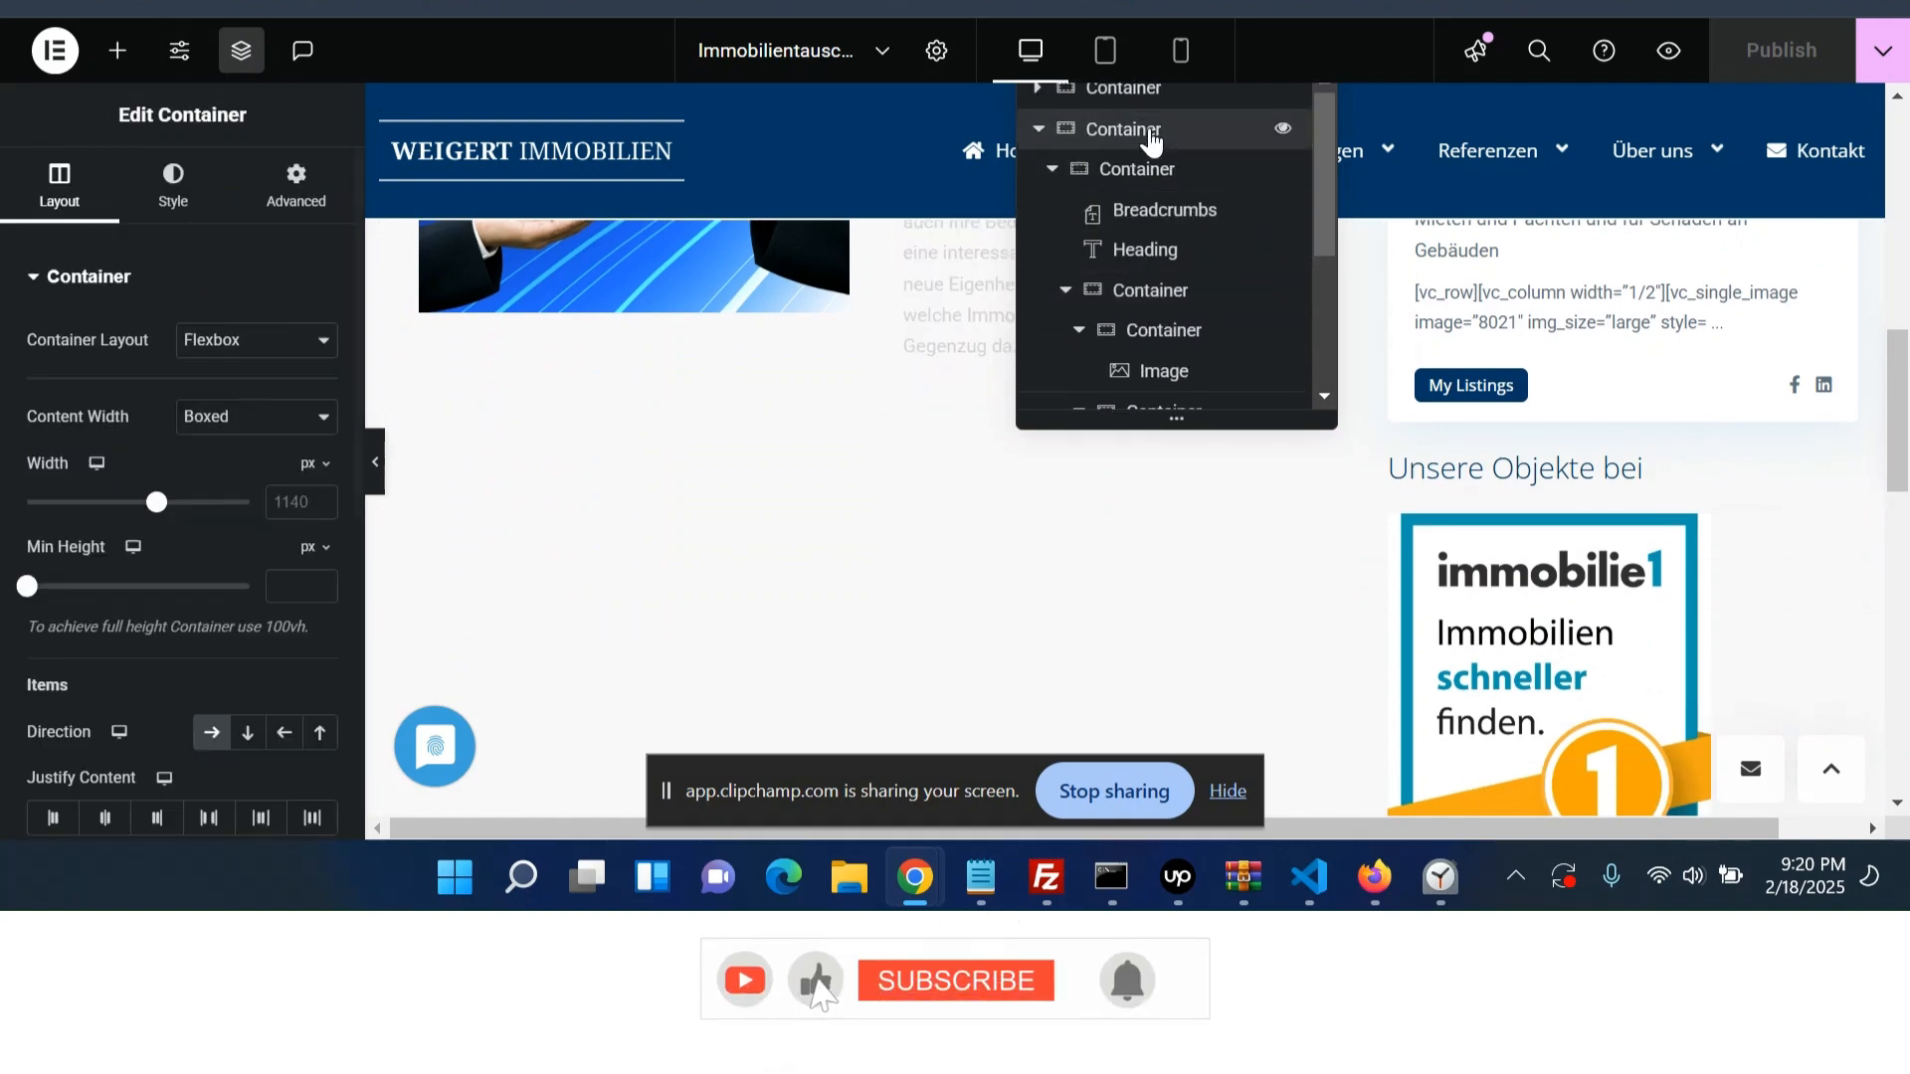
left_click(1180, 49)
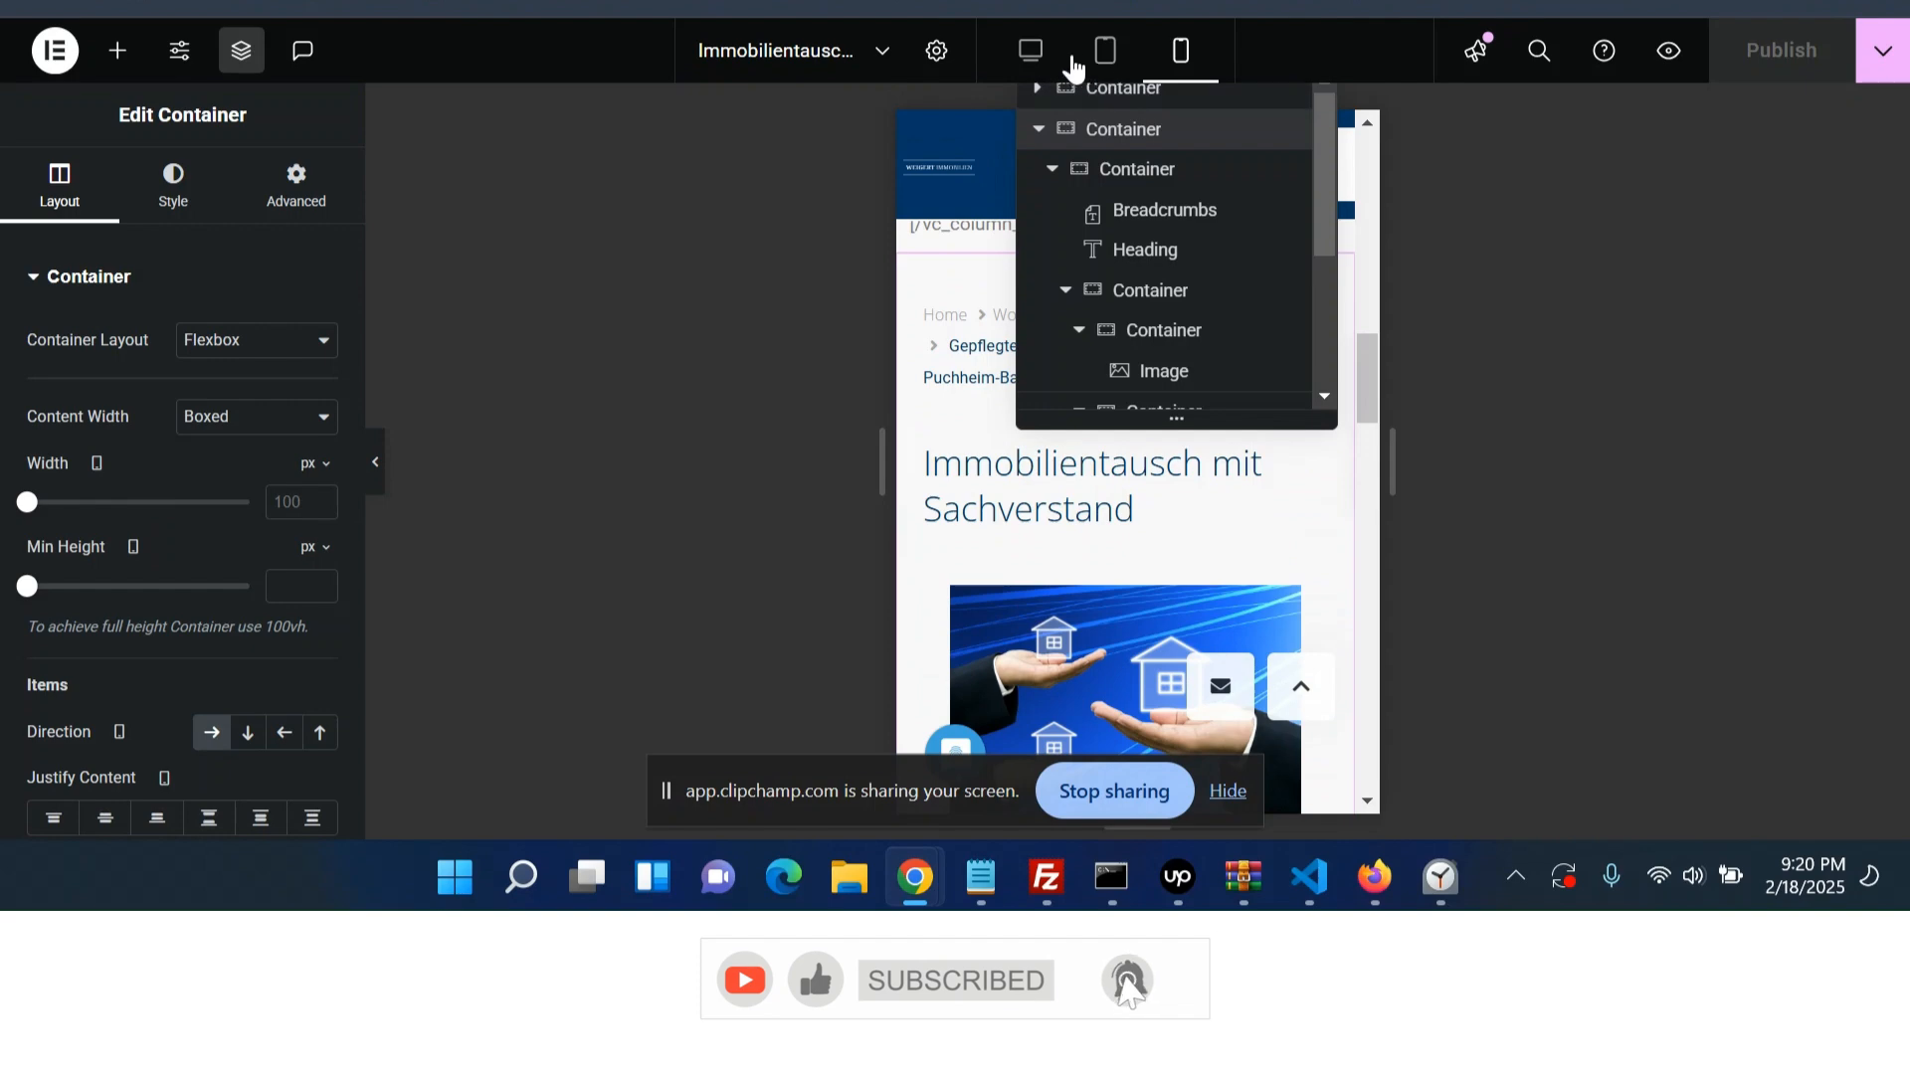
left_click(1040, 61)
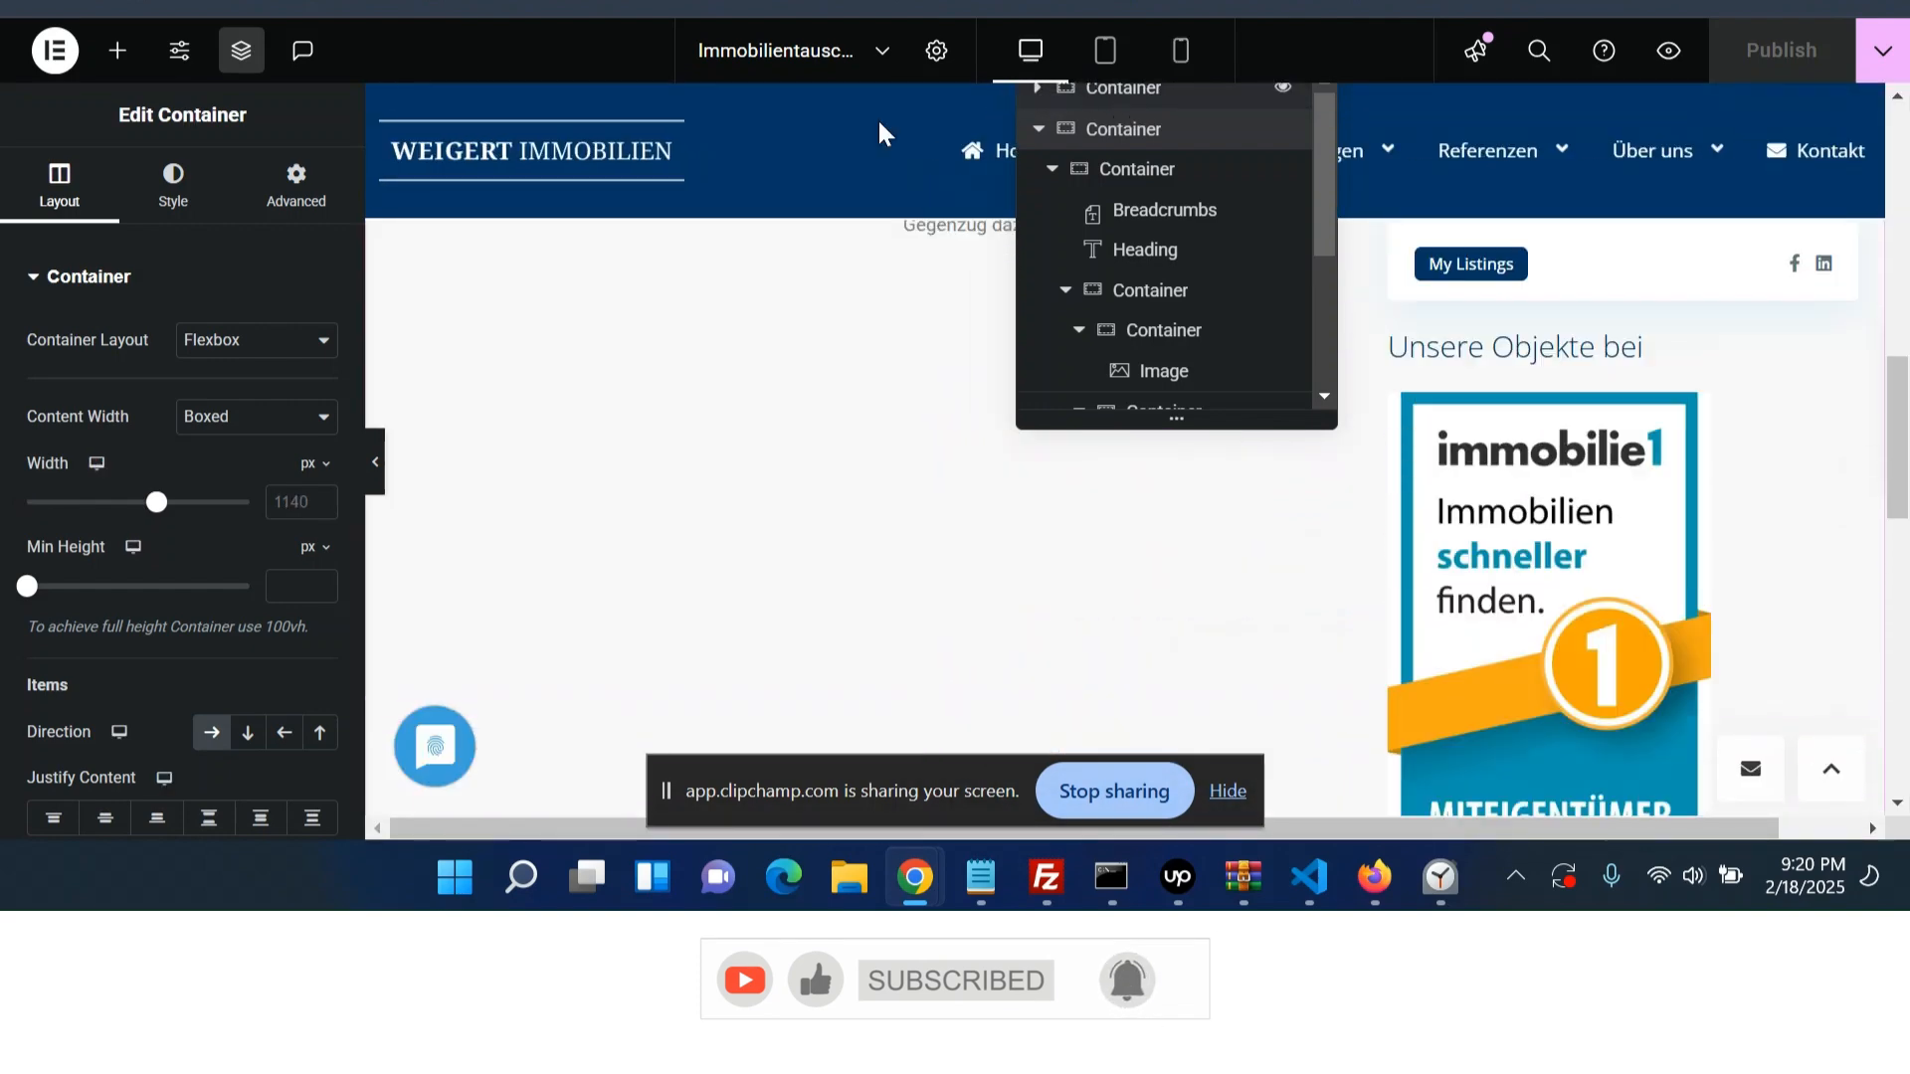
scroll(1328, 403, "down", 3)
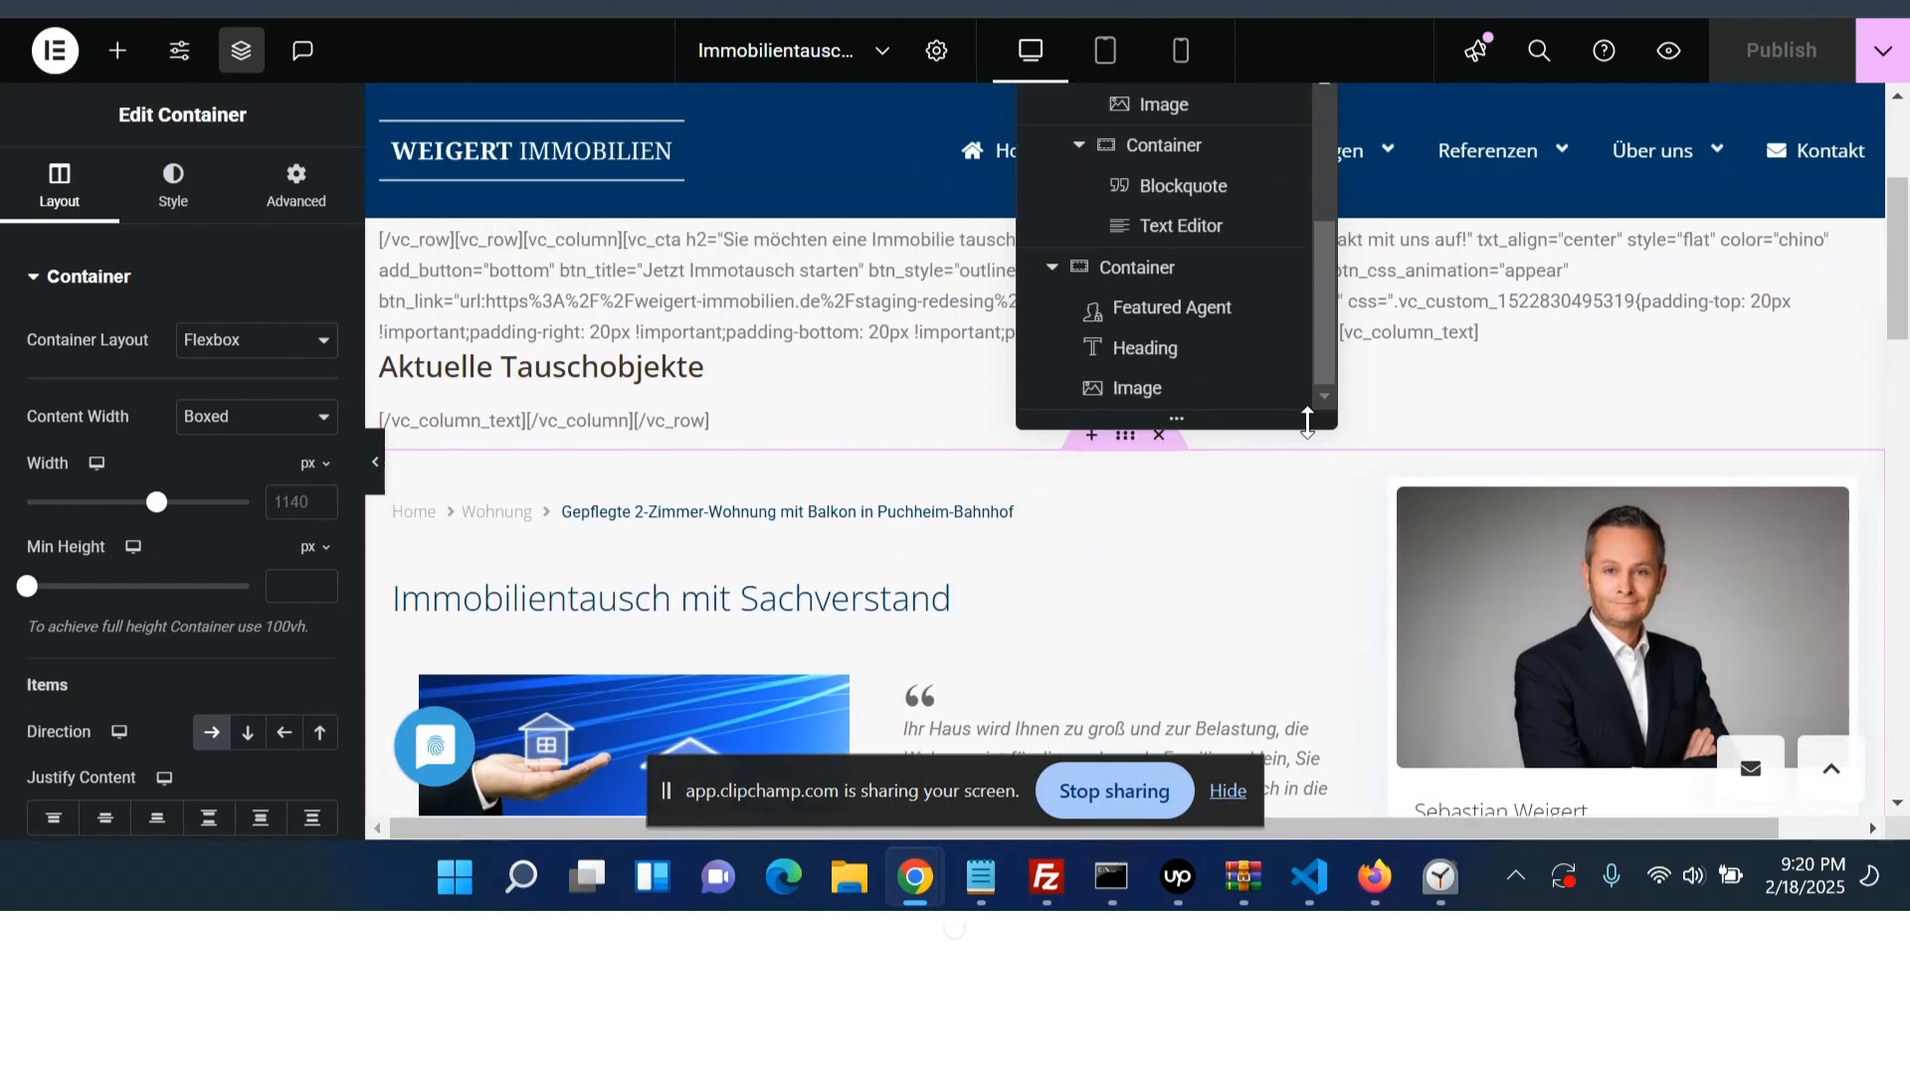
- Try deleting the top container holding the old WPBakery shortcode content, and undo the deletion
left_click_drag(1018, 430, 993, 479)
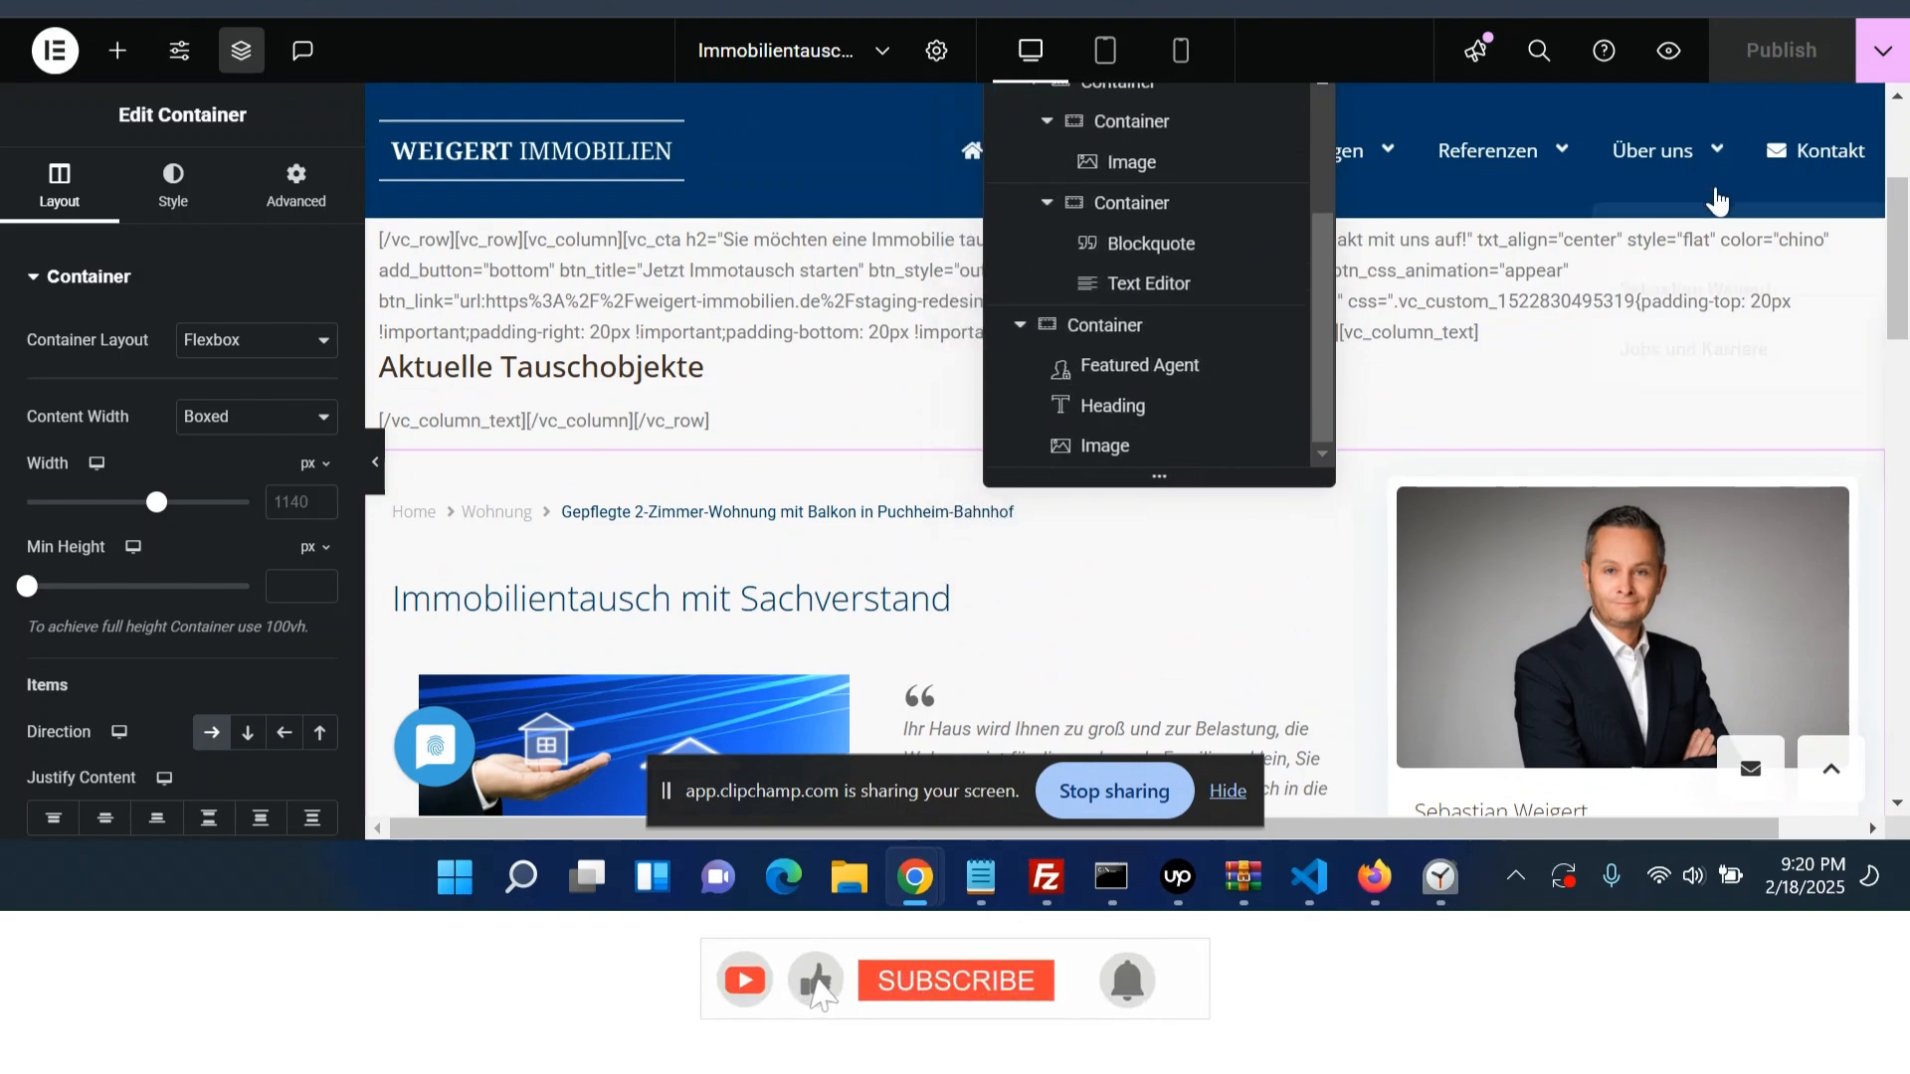
scroll(1699, 239, "up", 3)
scroll(1289, 171, "up", 2)
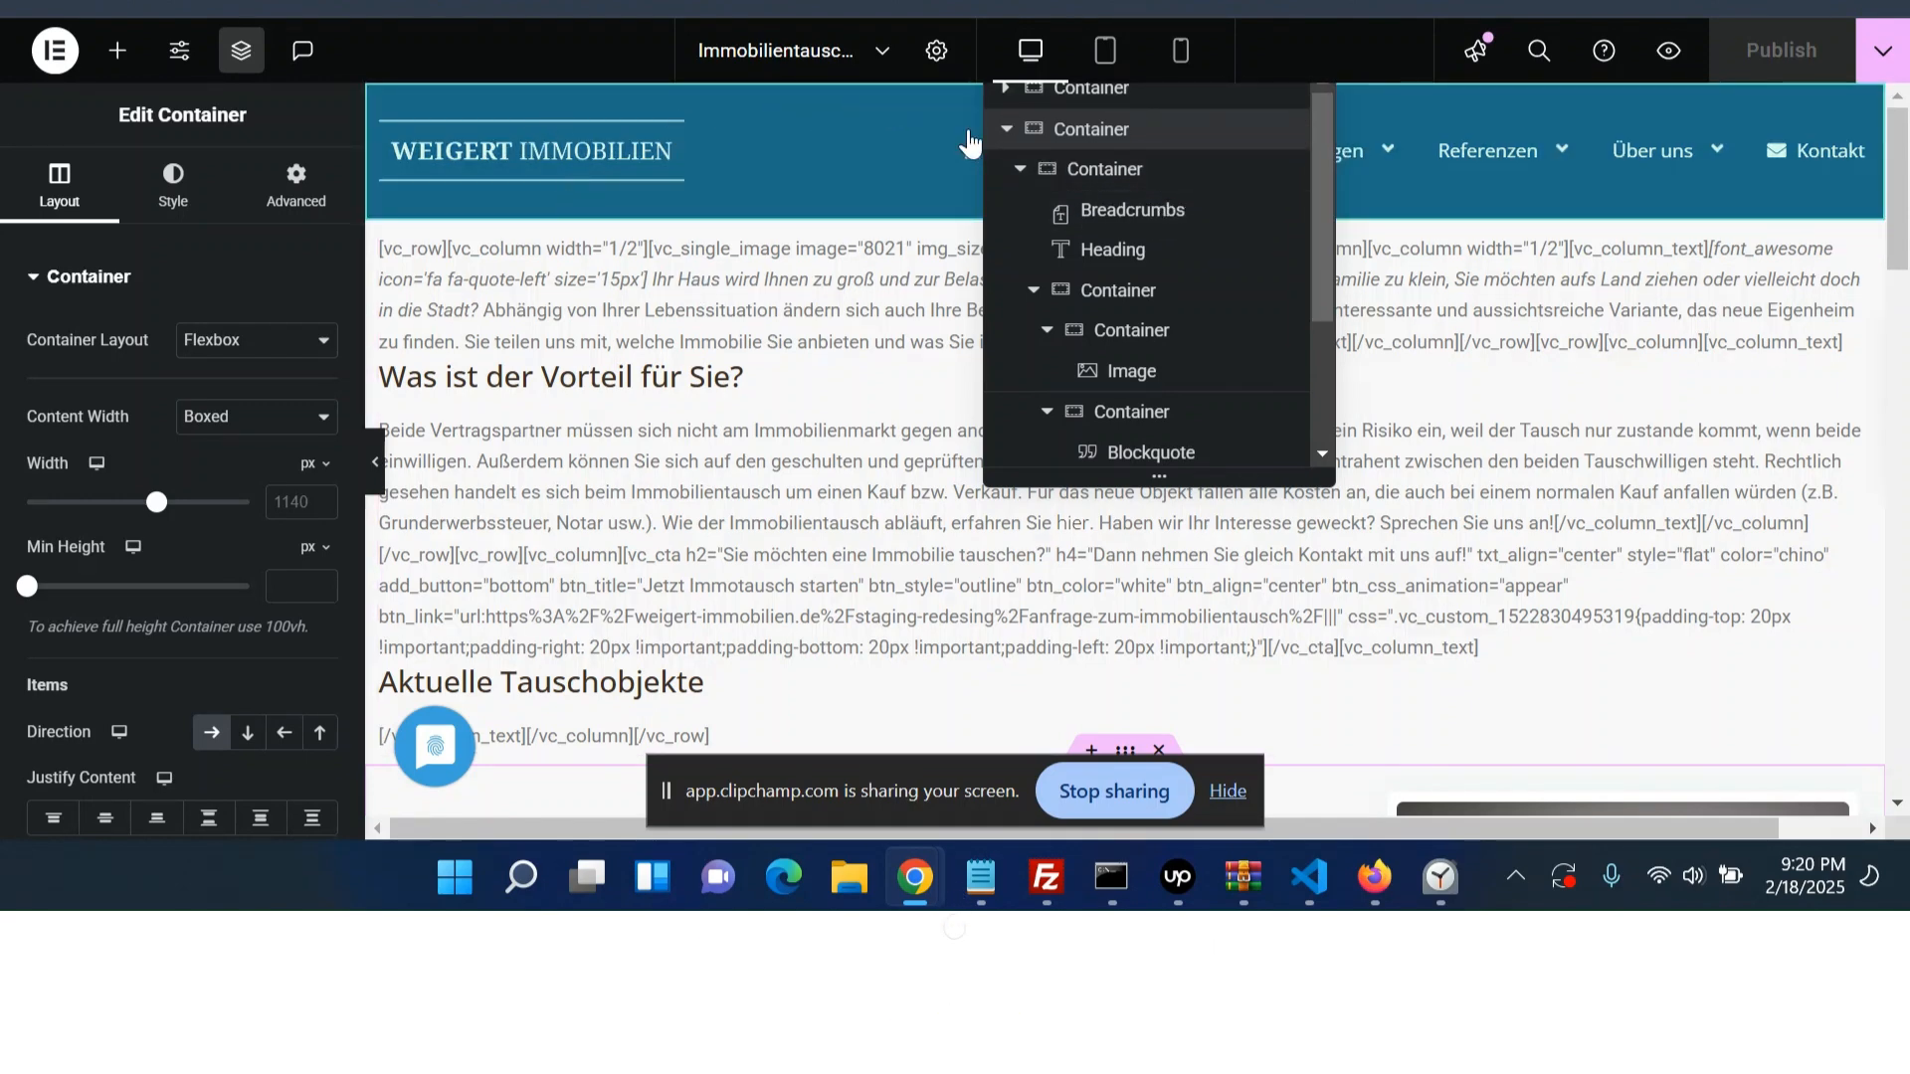
right_click(1094, 113)
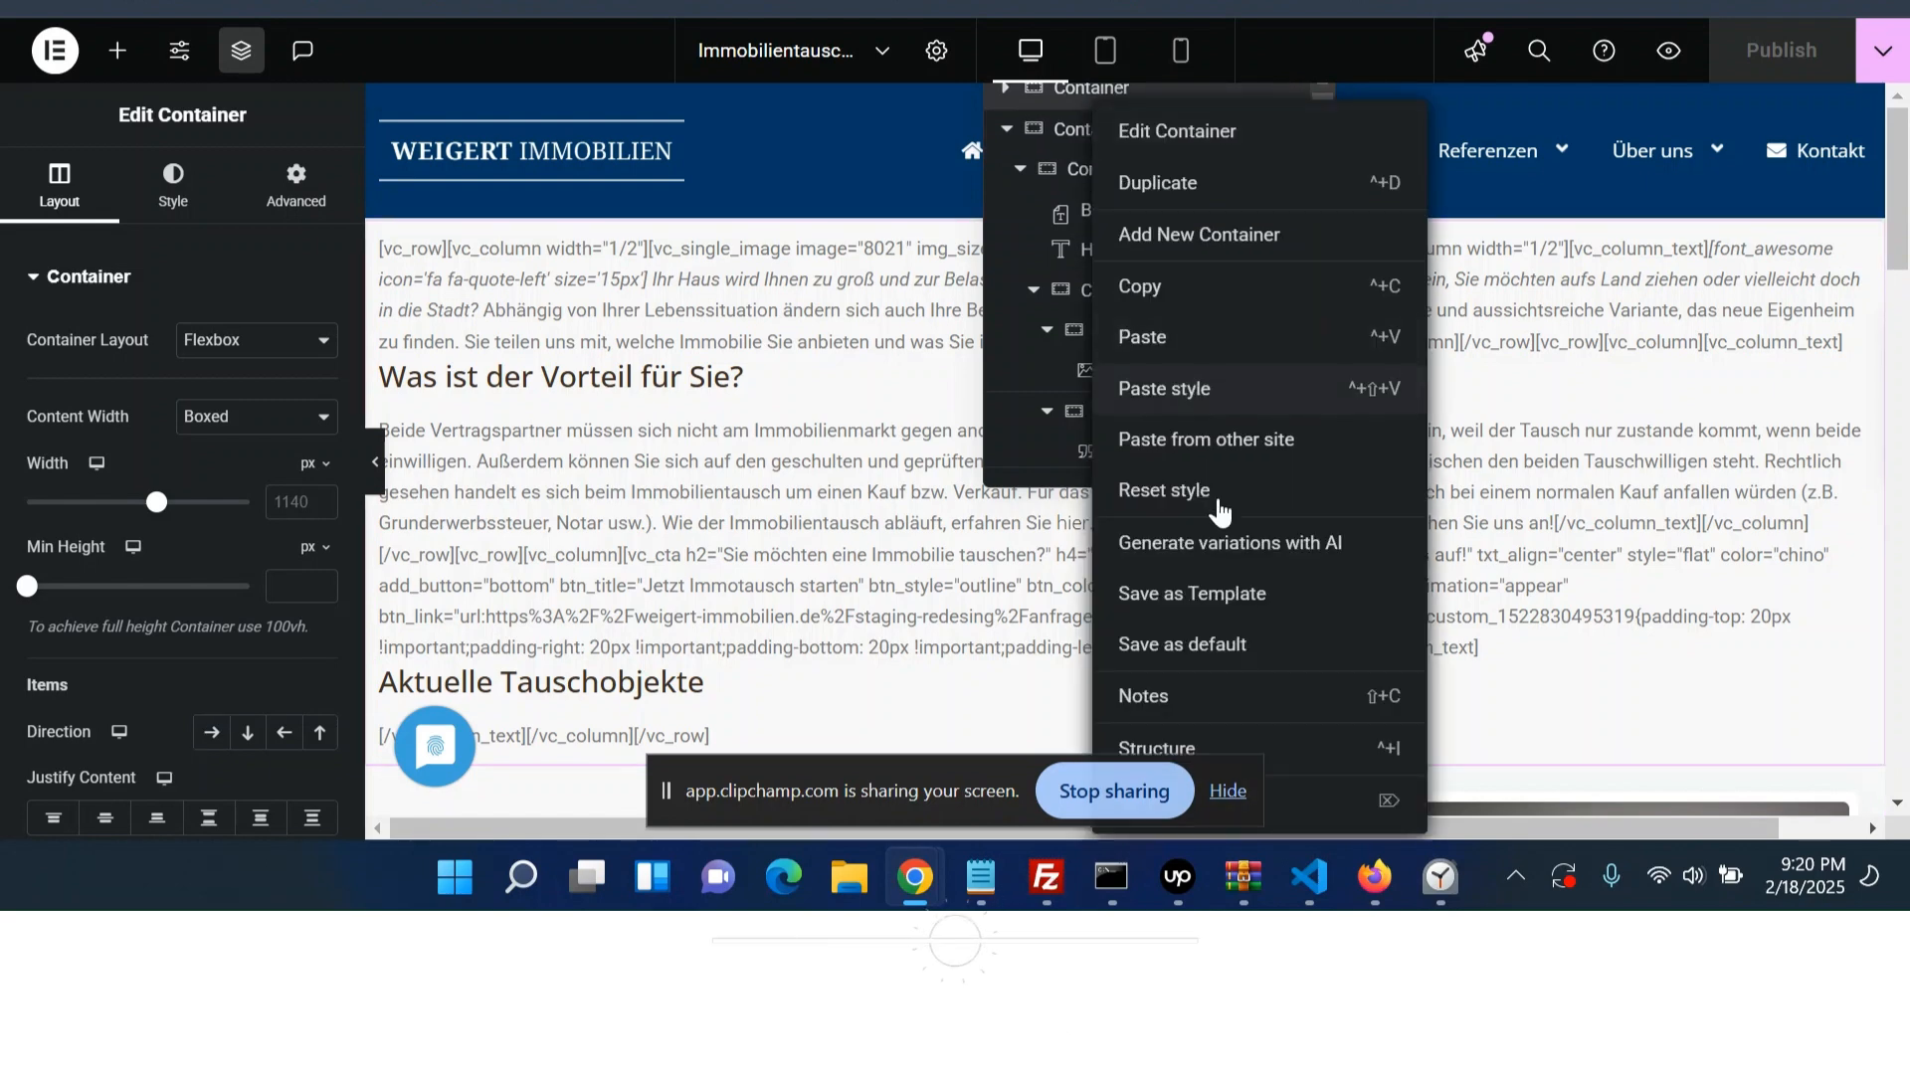
left_click_drag(665, 791, 10, 824)
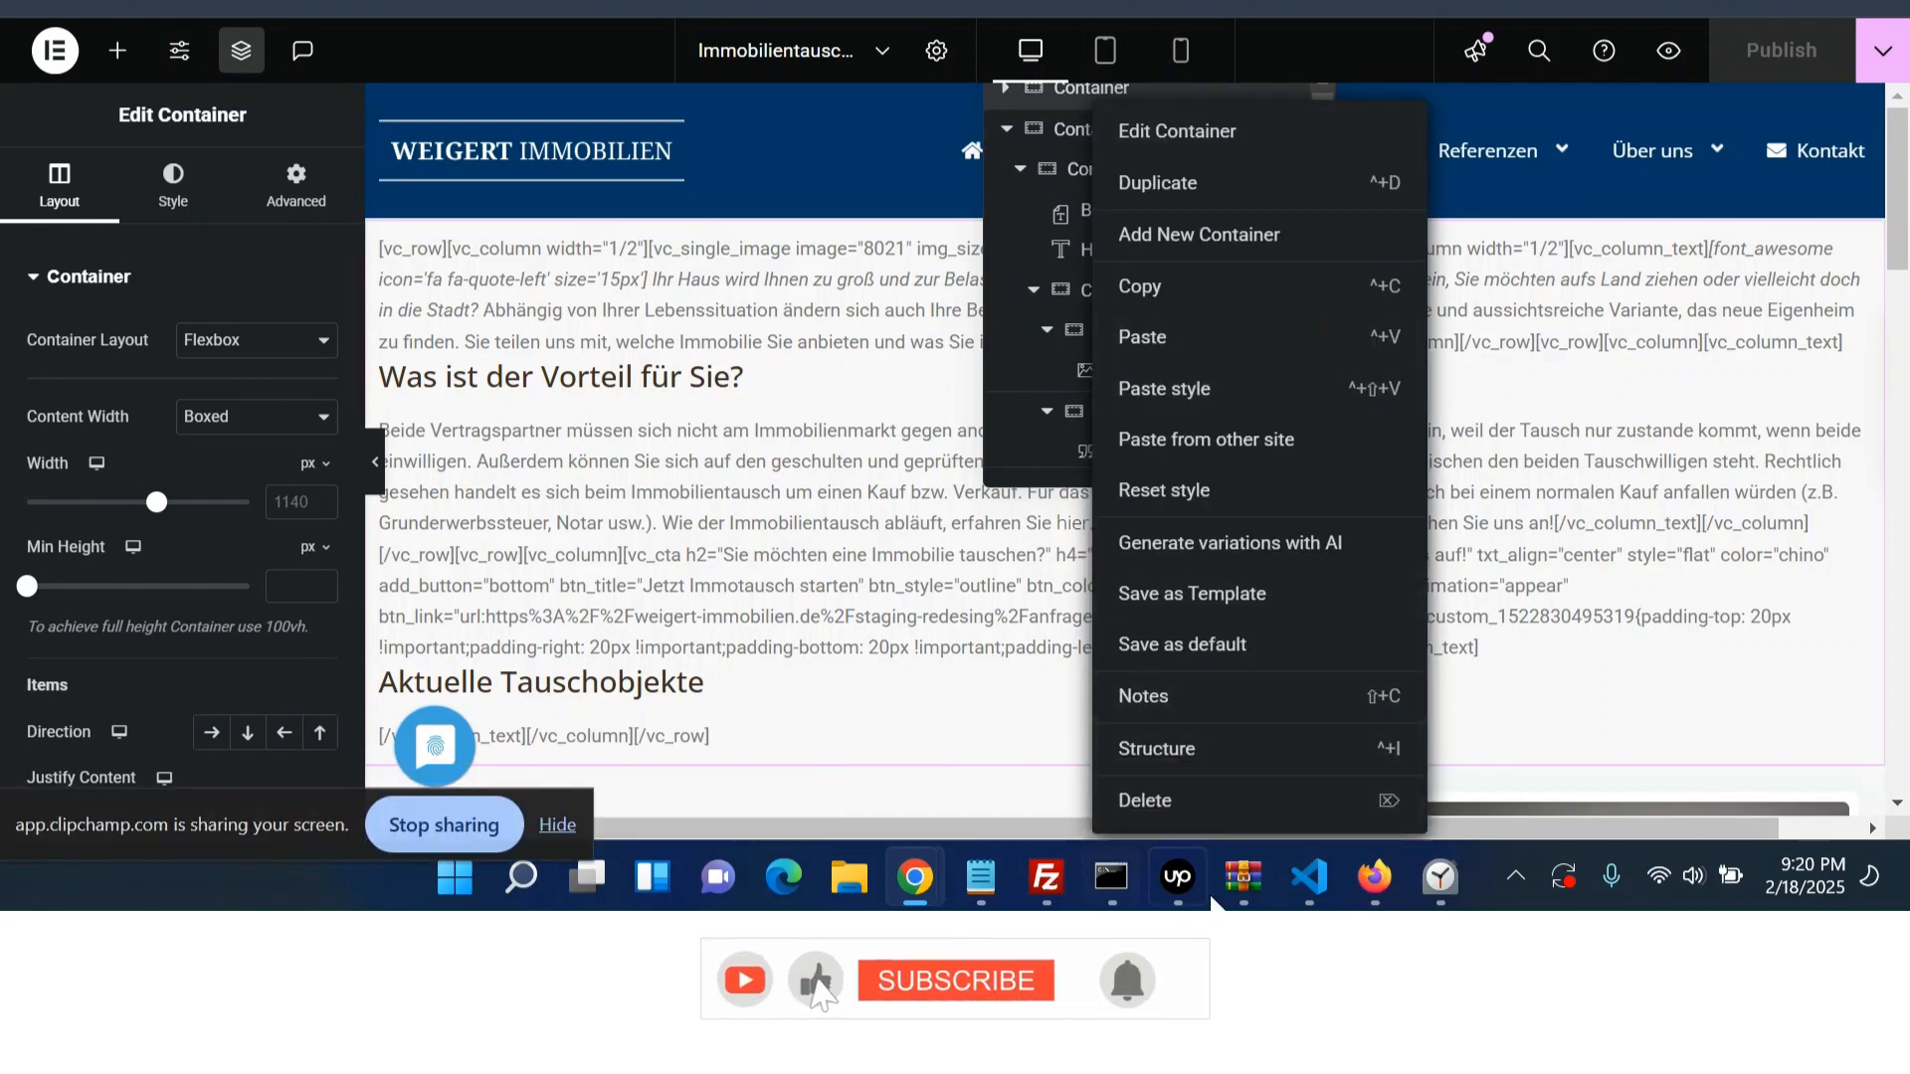
left_click(1309, 813)
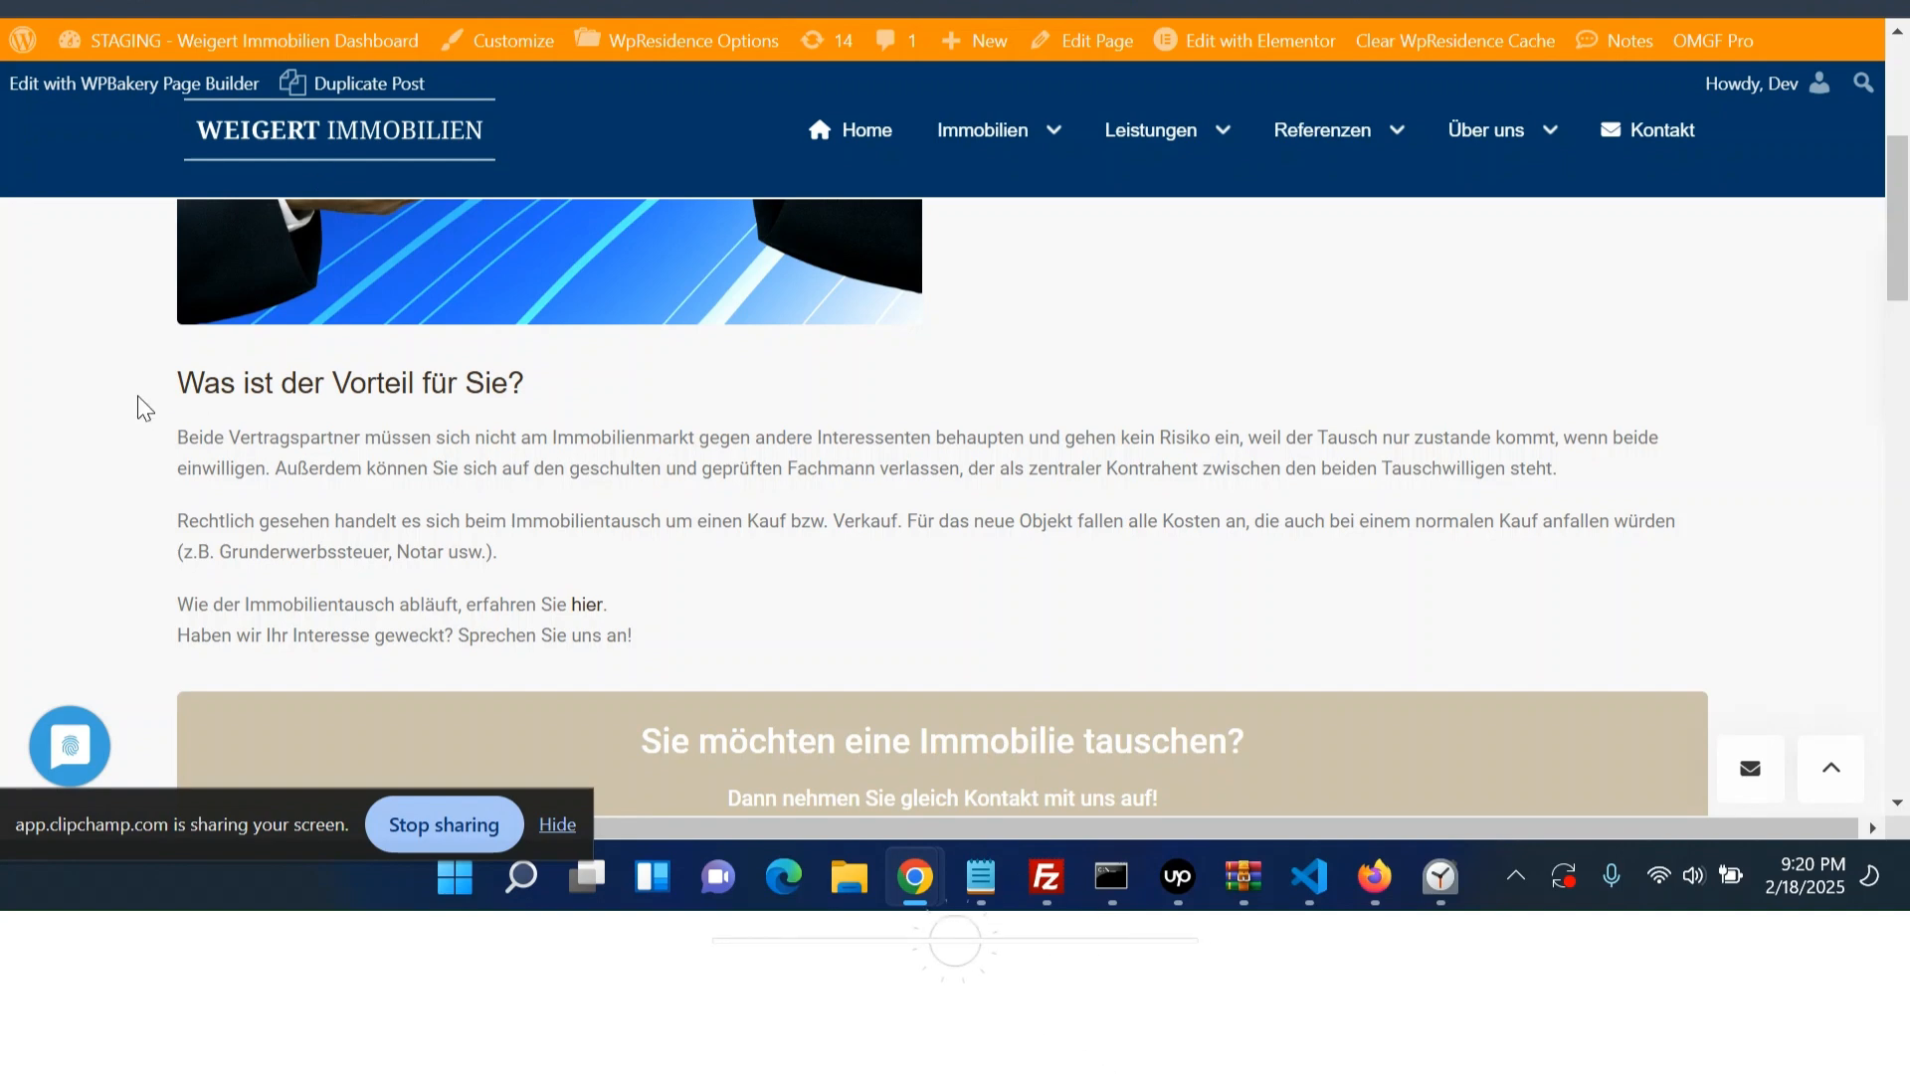
left_click_drag(171, 396, 716, 640)
left_click(724, 639)
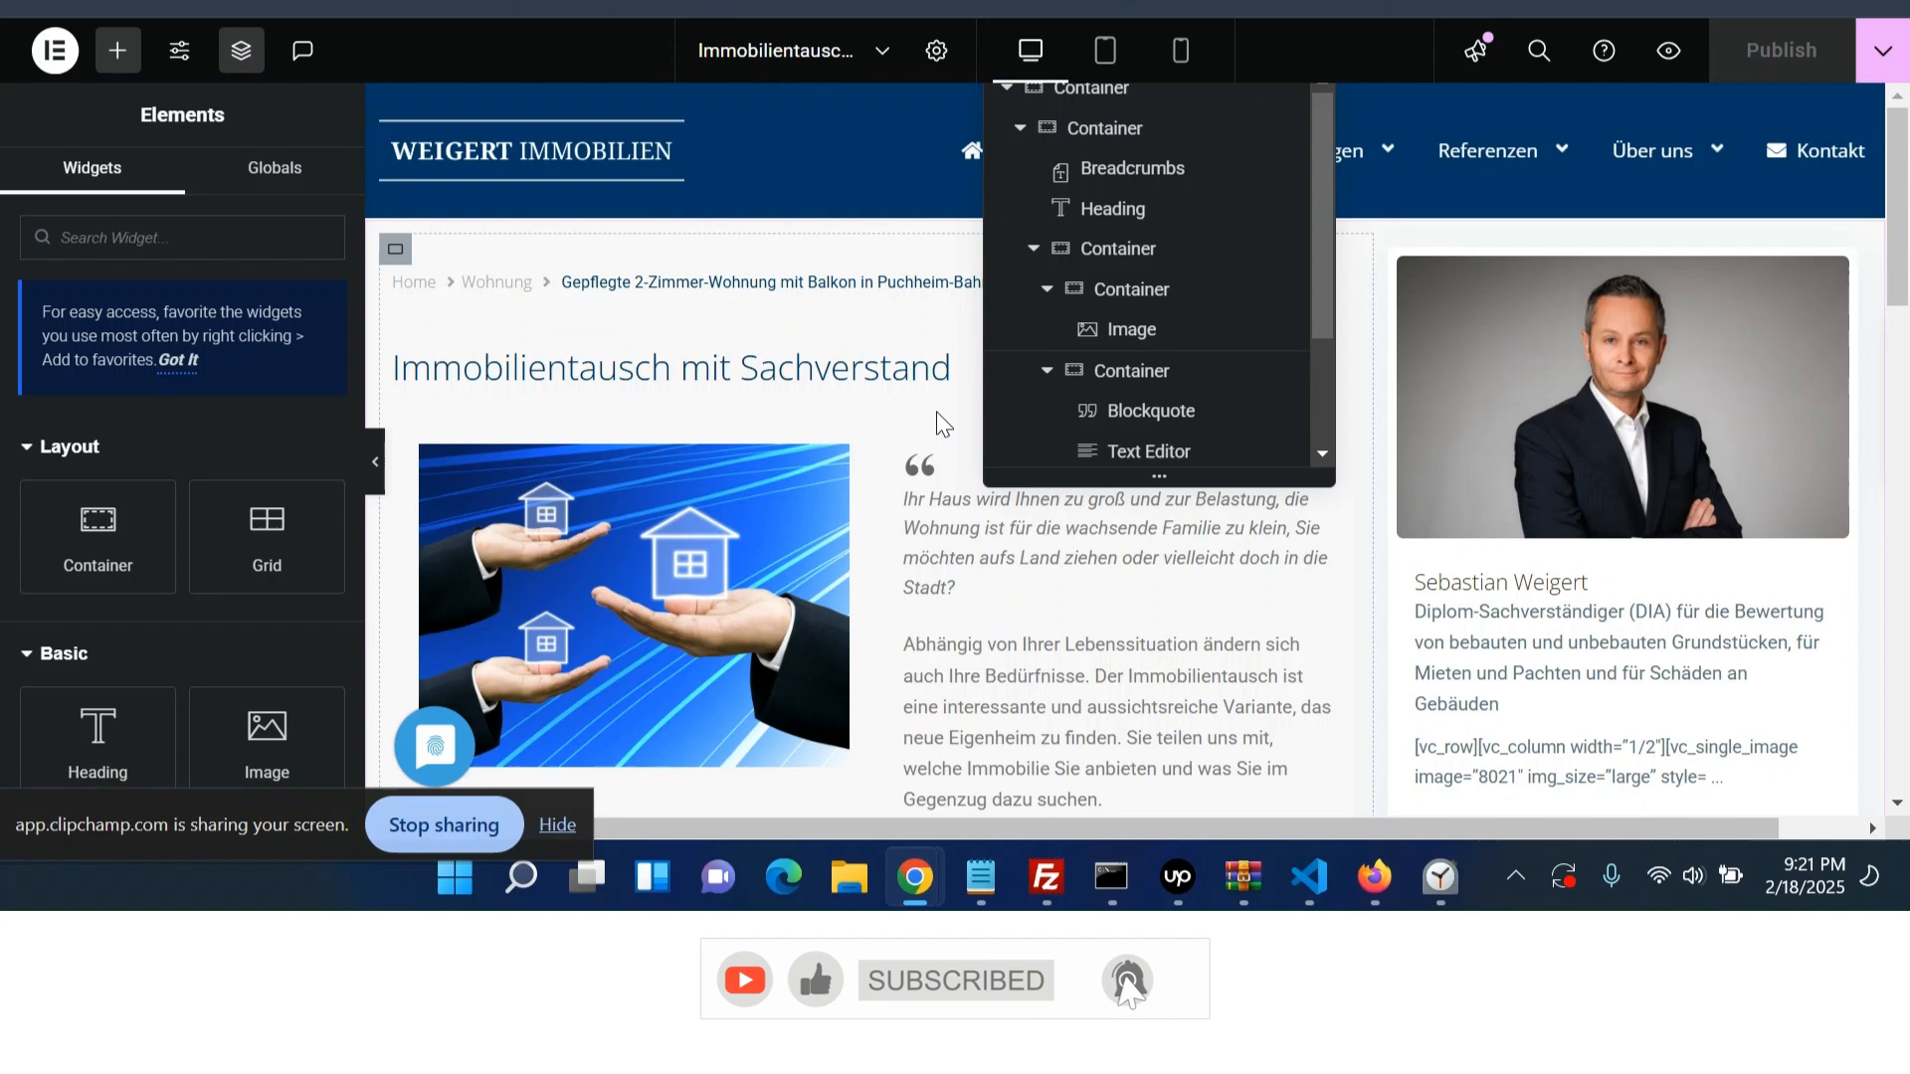
key("ctrl+z")
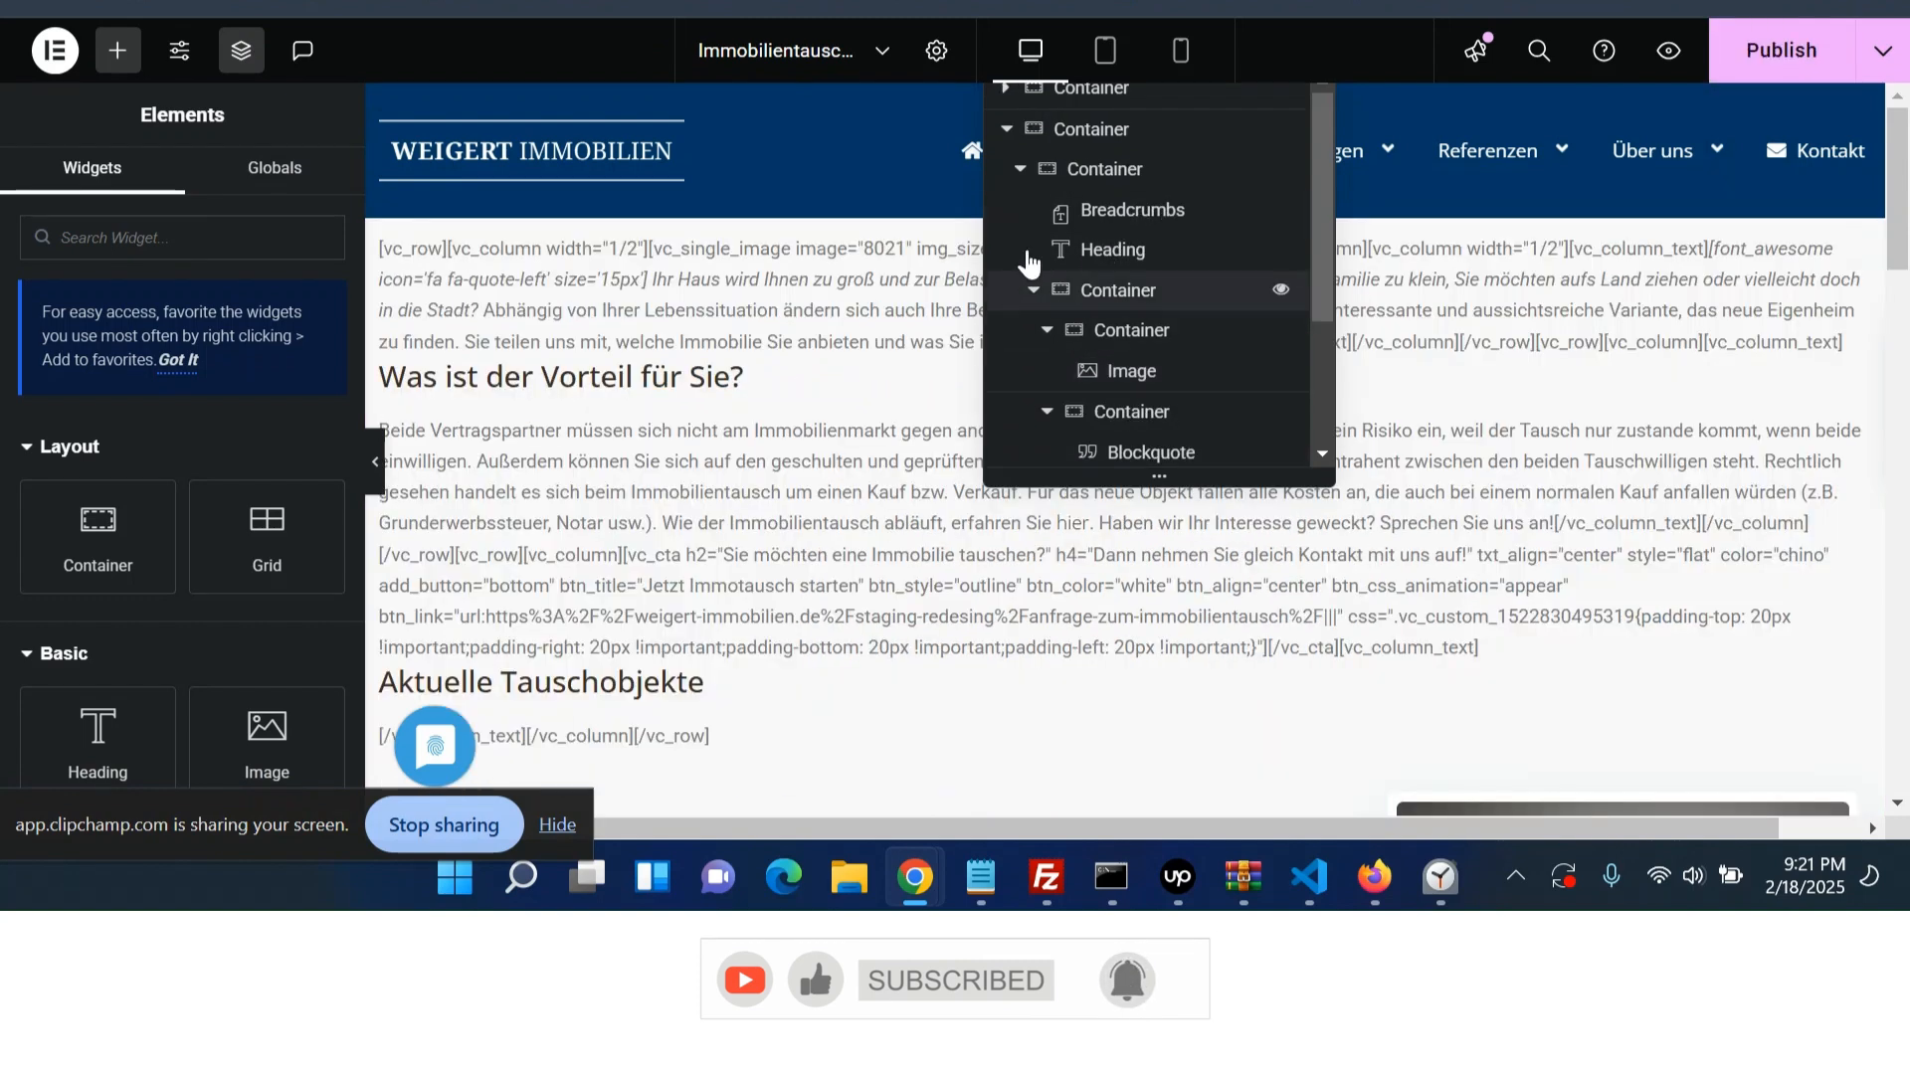
- Delete the 'Was ist der Vorteil für Sie?' section from the old WPBakery Text Editor's content
left_click(1049, 128)
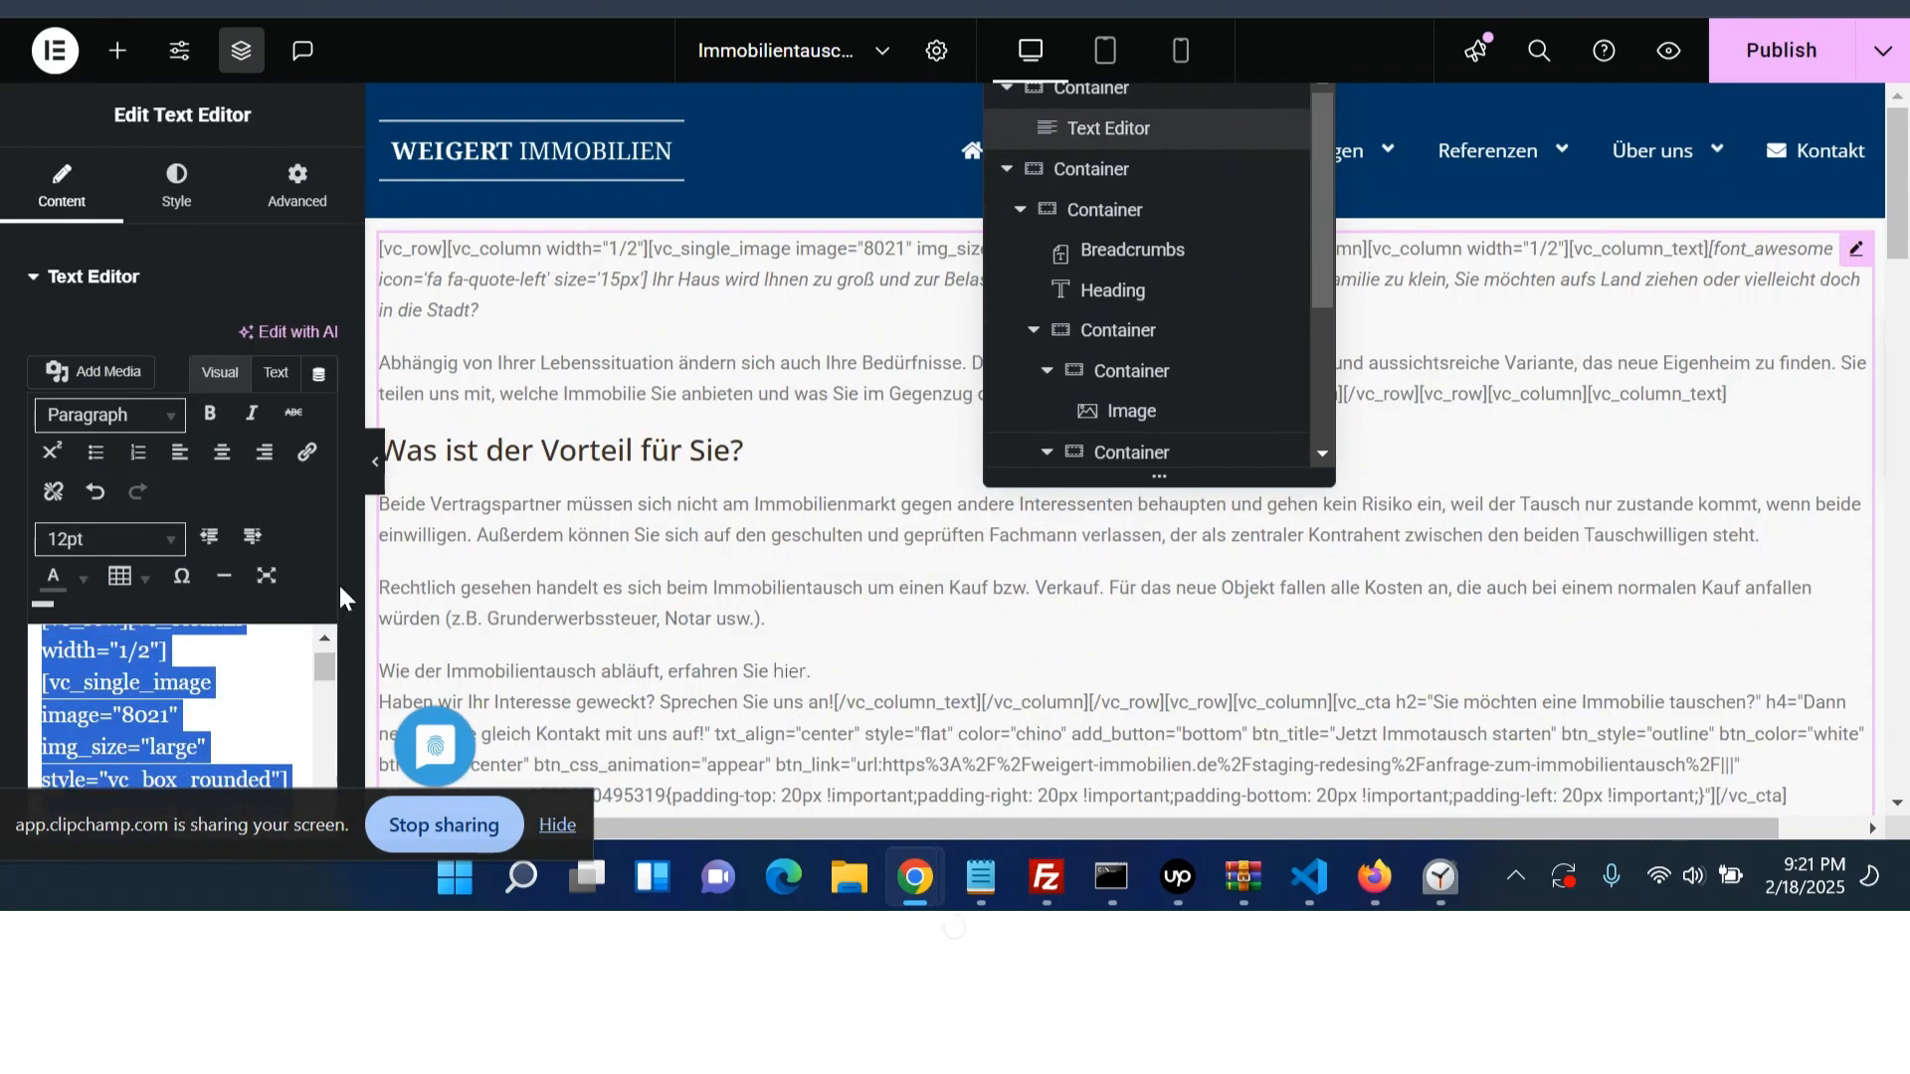
scroll(299, 592, "down", 10)
left_click(220, 617)
scroll(220, 617, "down", 5)
scroll(219, 623, "up", 2)
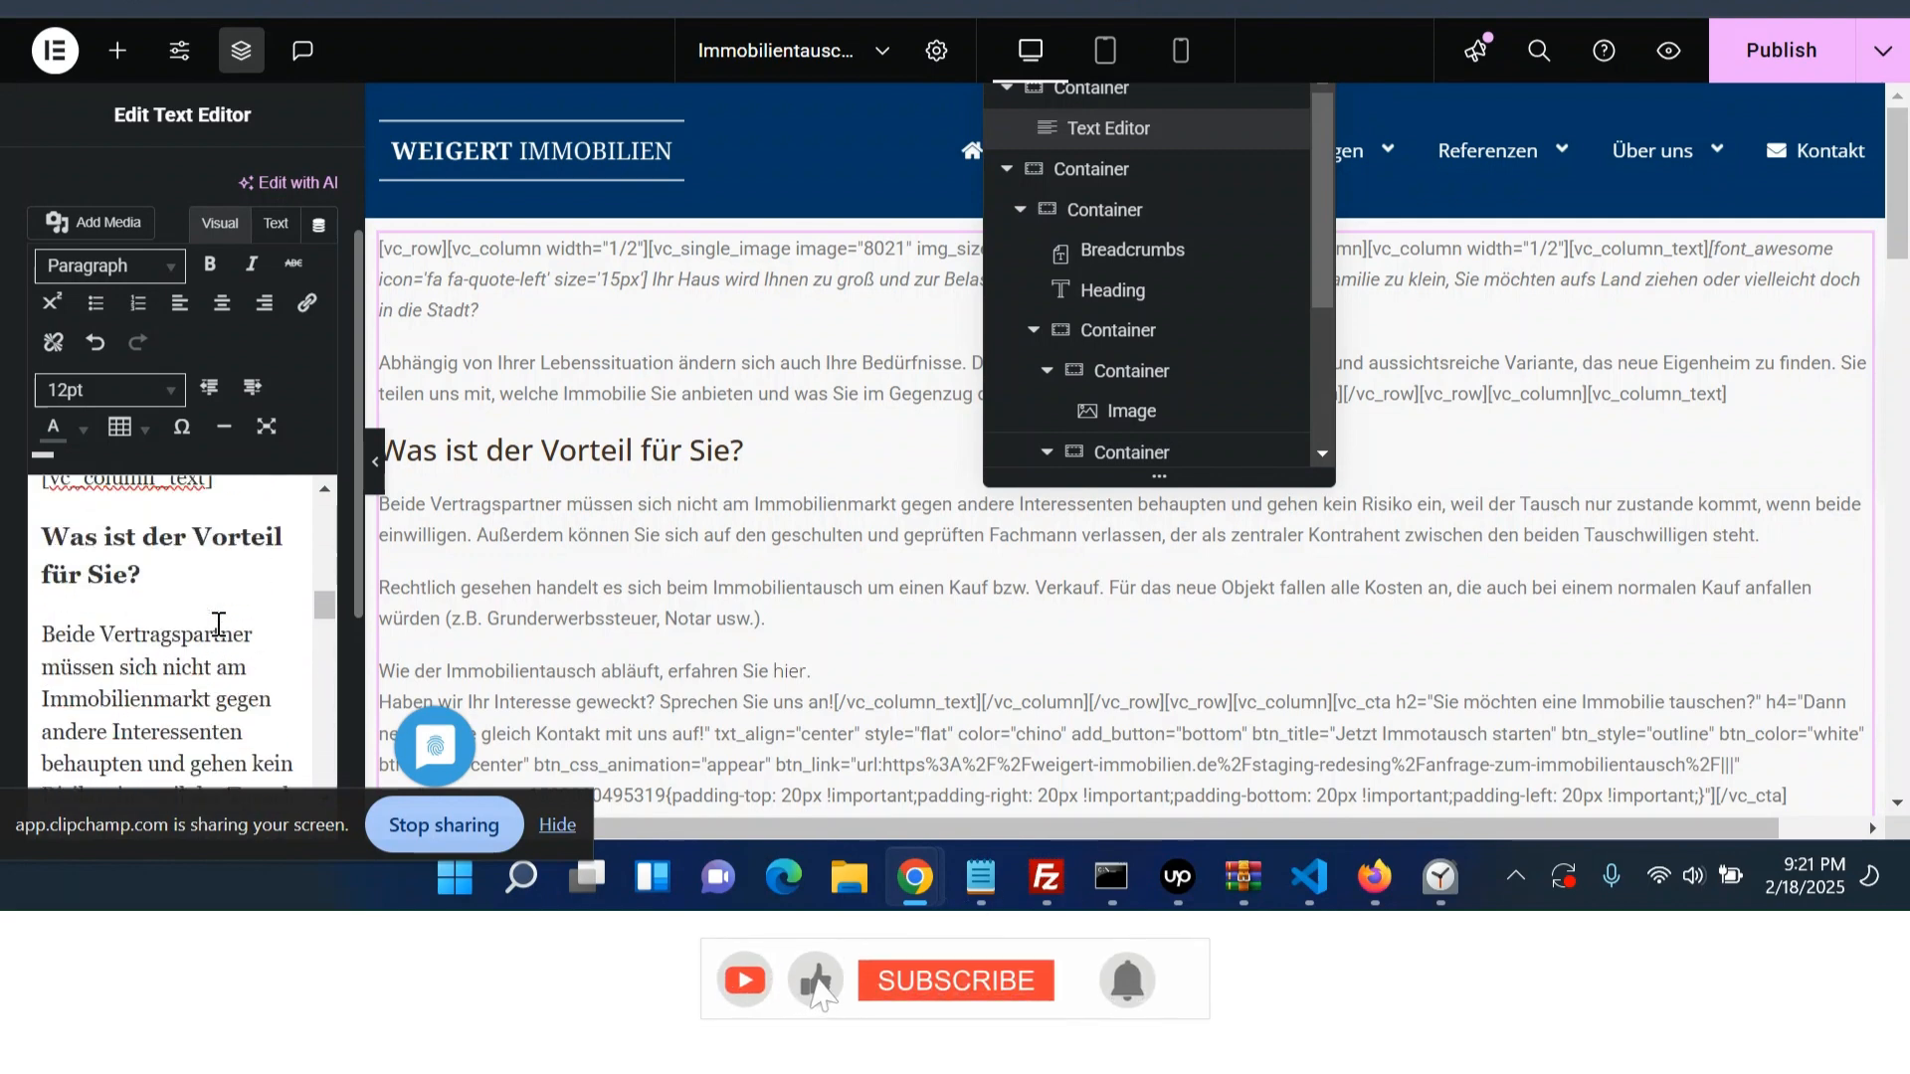
left_click_drag(55, 554, 96, 589)
scroll(207, 624, "down", 10)
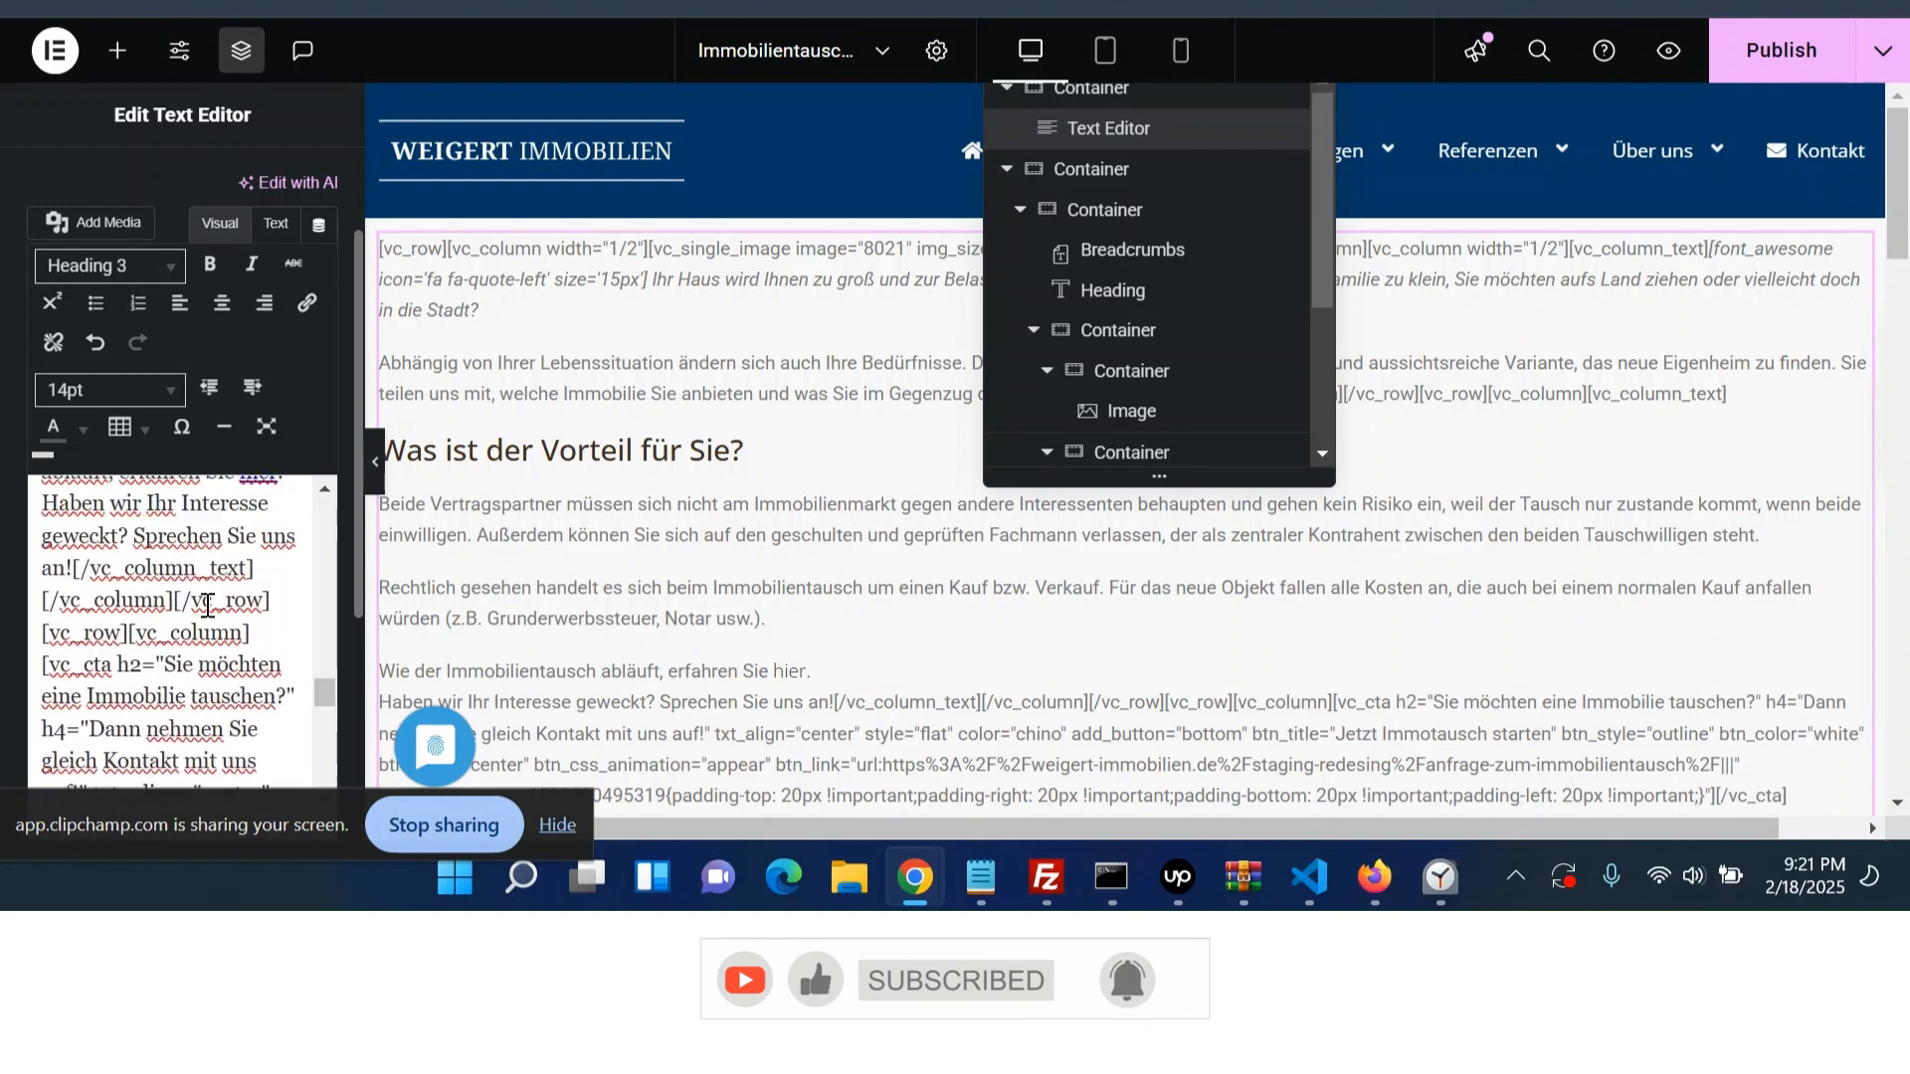
scroll(207, 606, "up", 3)
left_click(73, 718, "shift")
key("BackSpace")
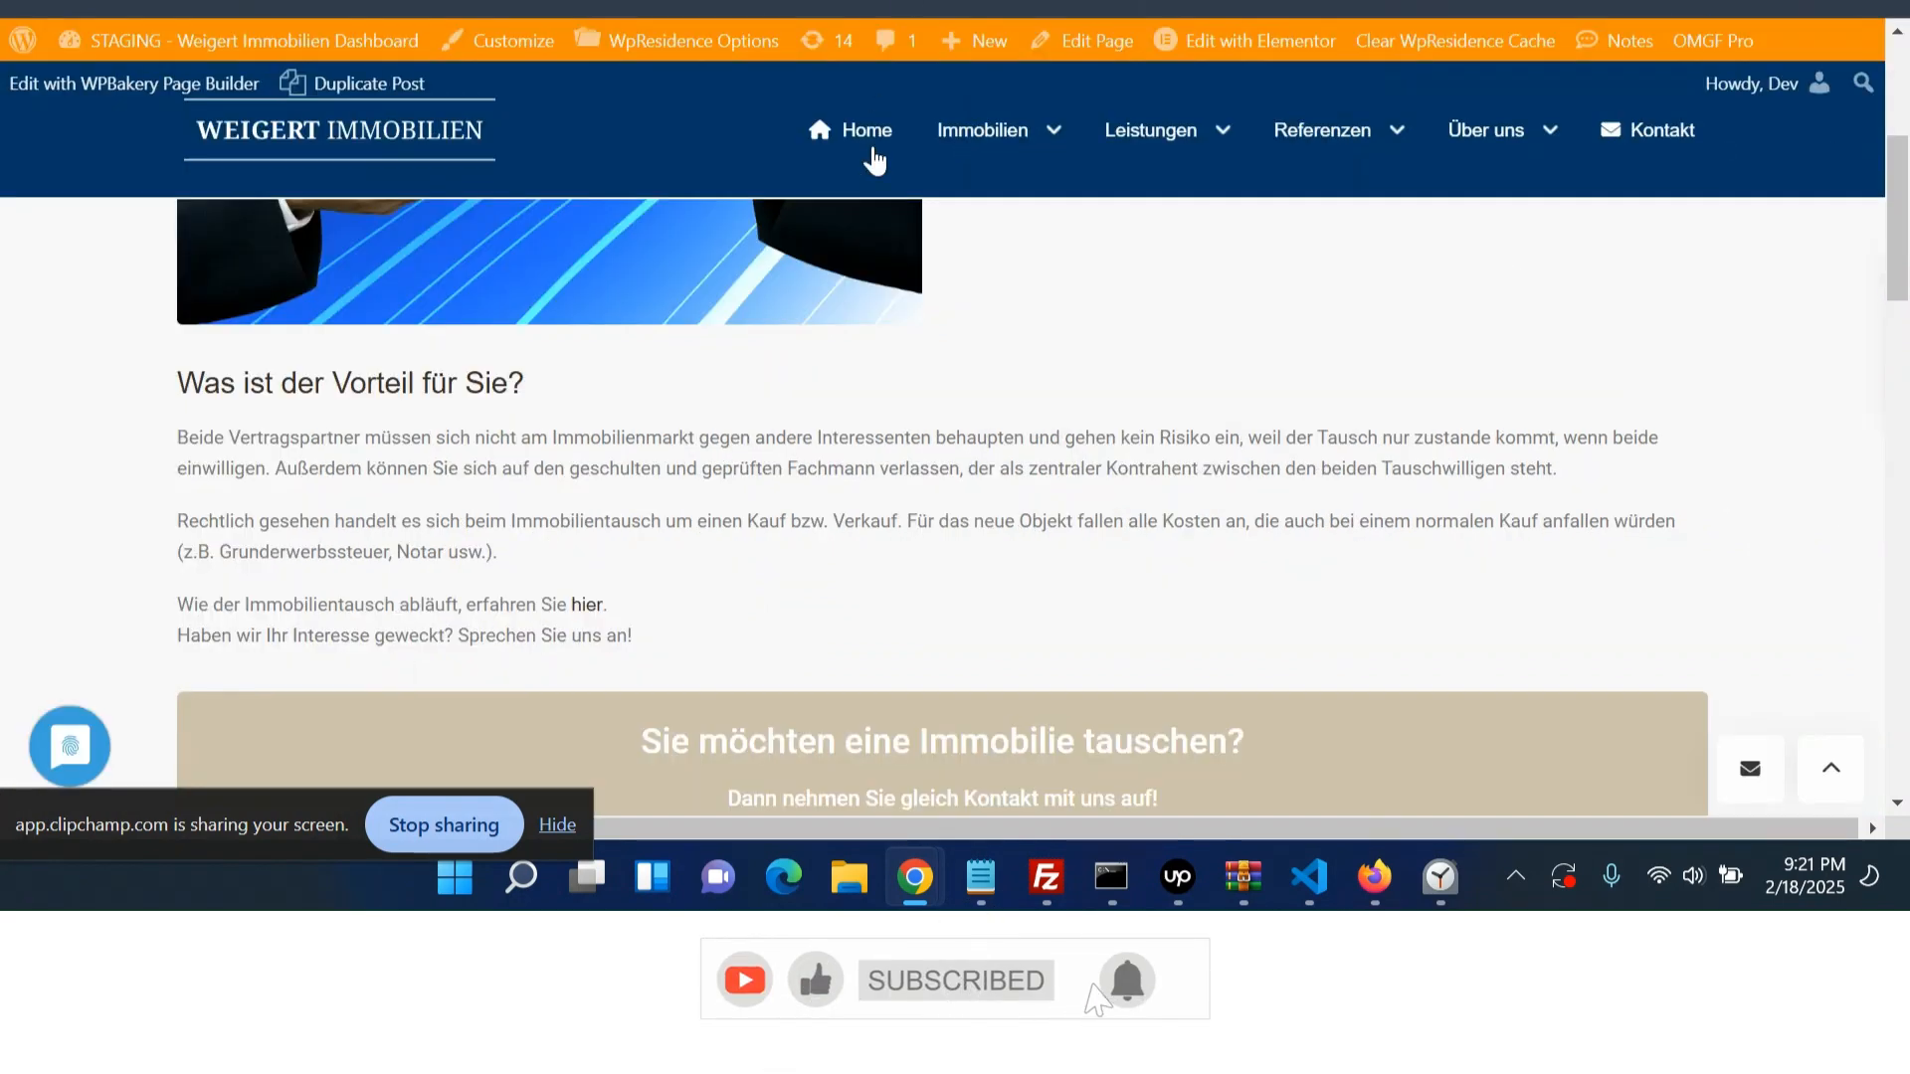
- Examine the live page's 'Sie möchten eine Immobilie tauschen?' call-to-action box and the remaining shortcode text
scroll(669, 449, "down", 2)
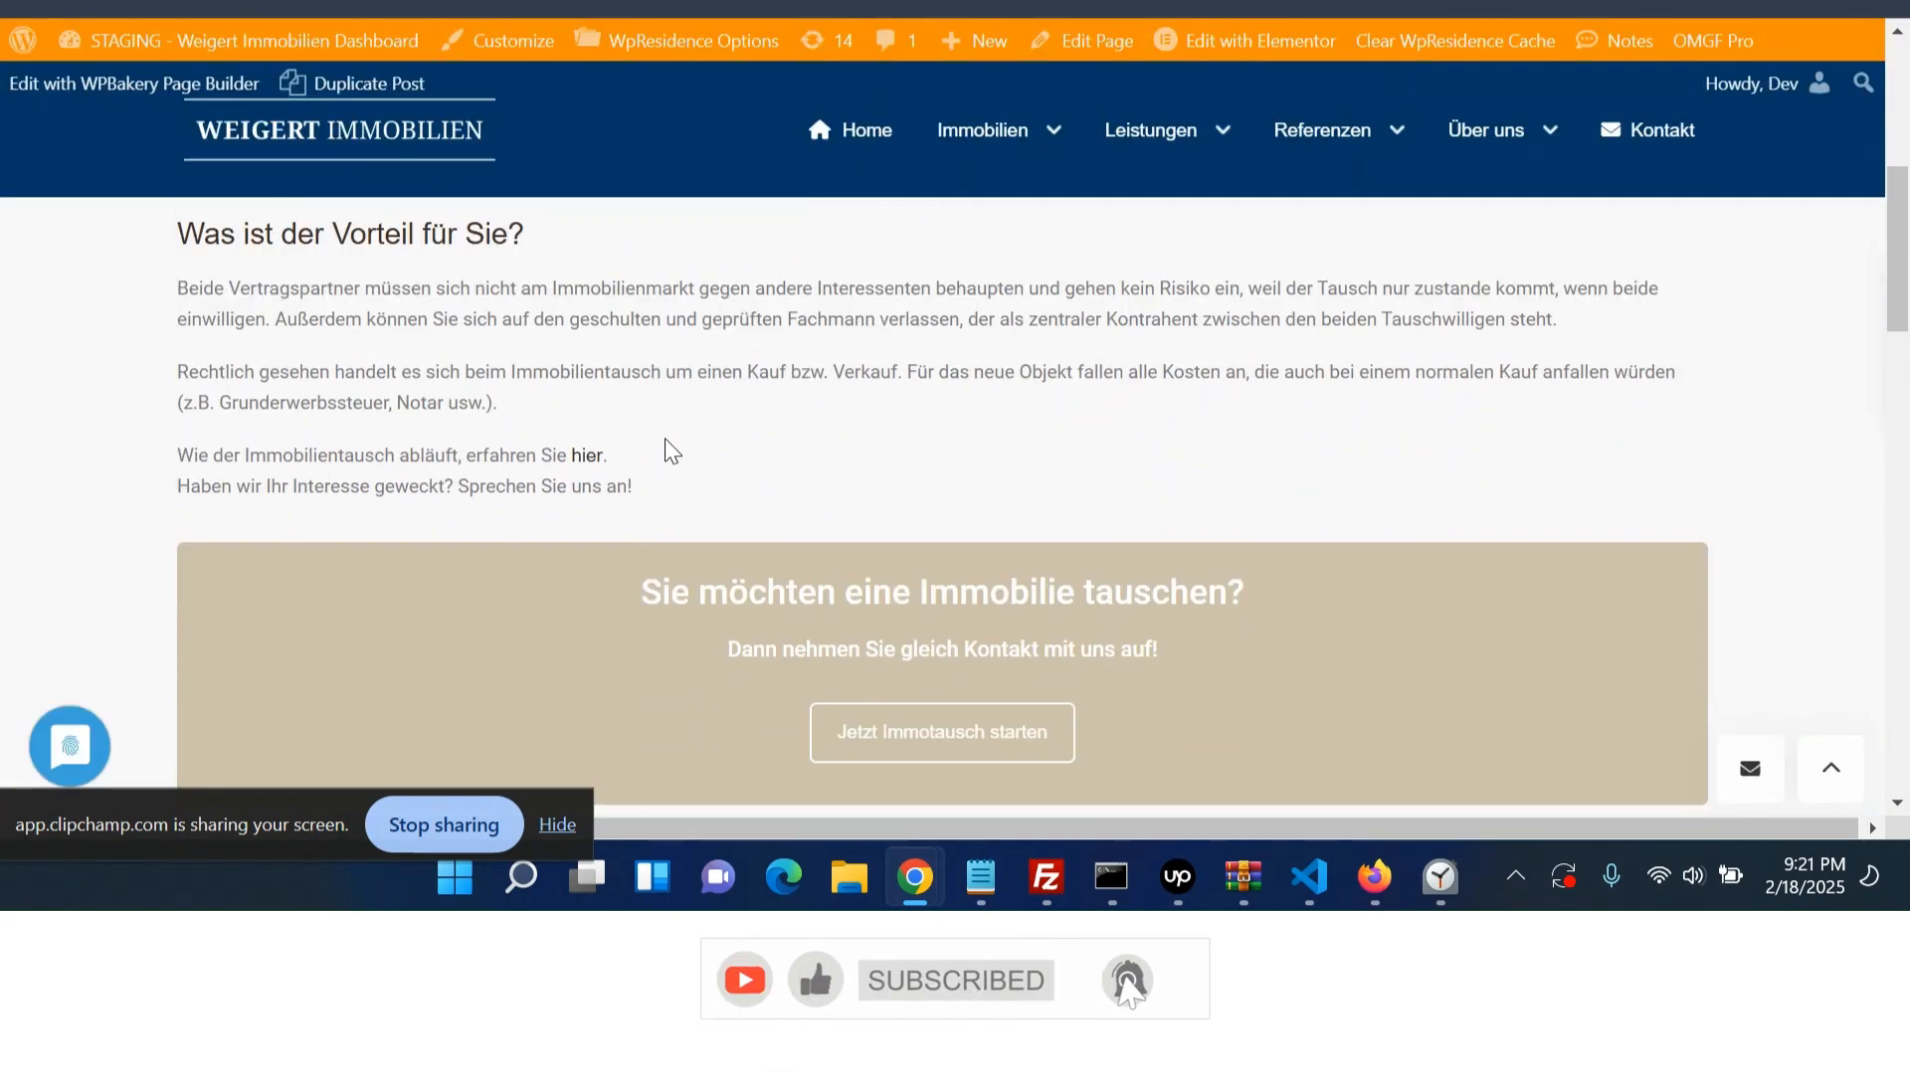
scroll(668, 450, "down", 2)
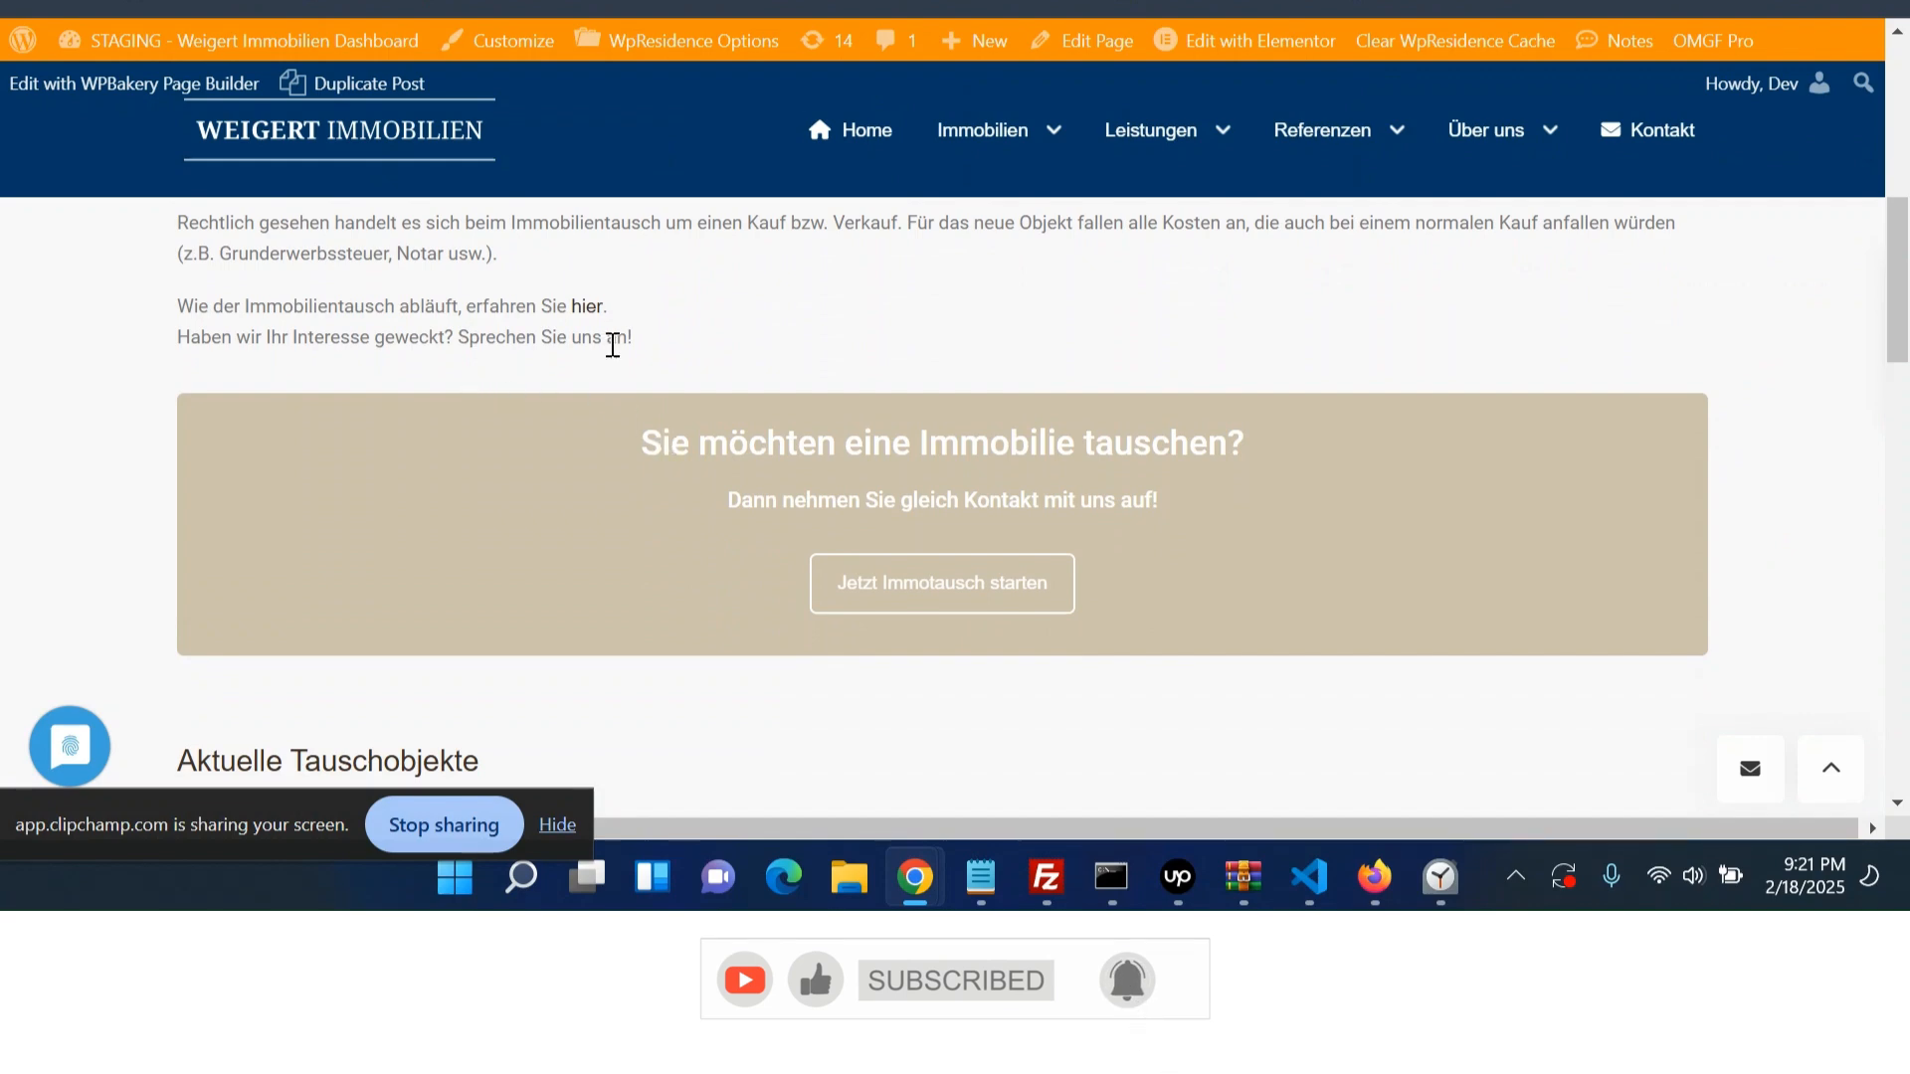
left_click_drag(633, 339, 554, 324)
left_click(666, 345)
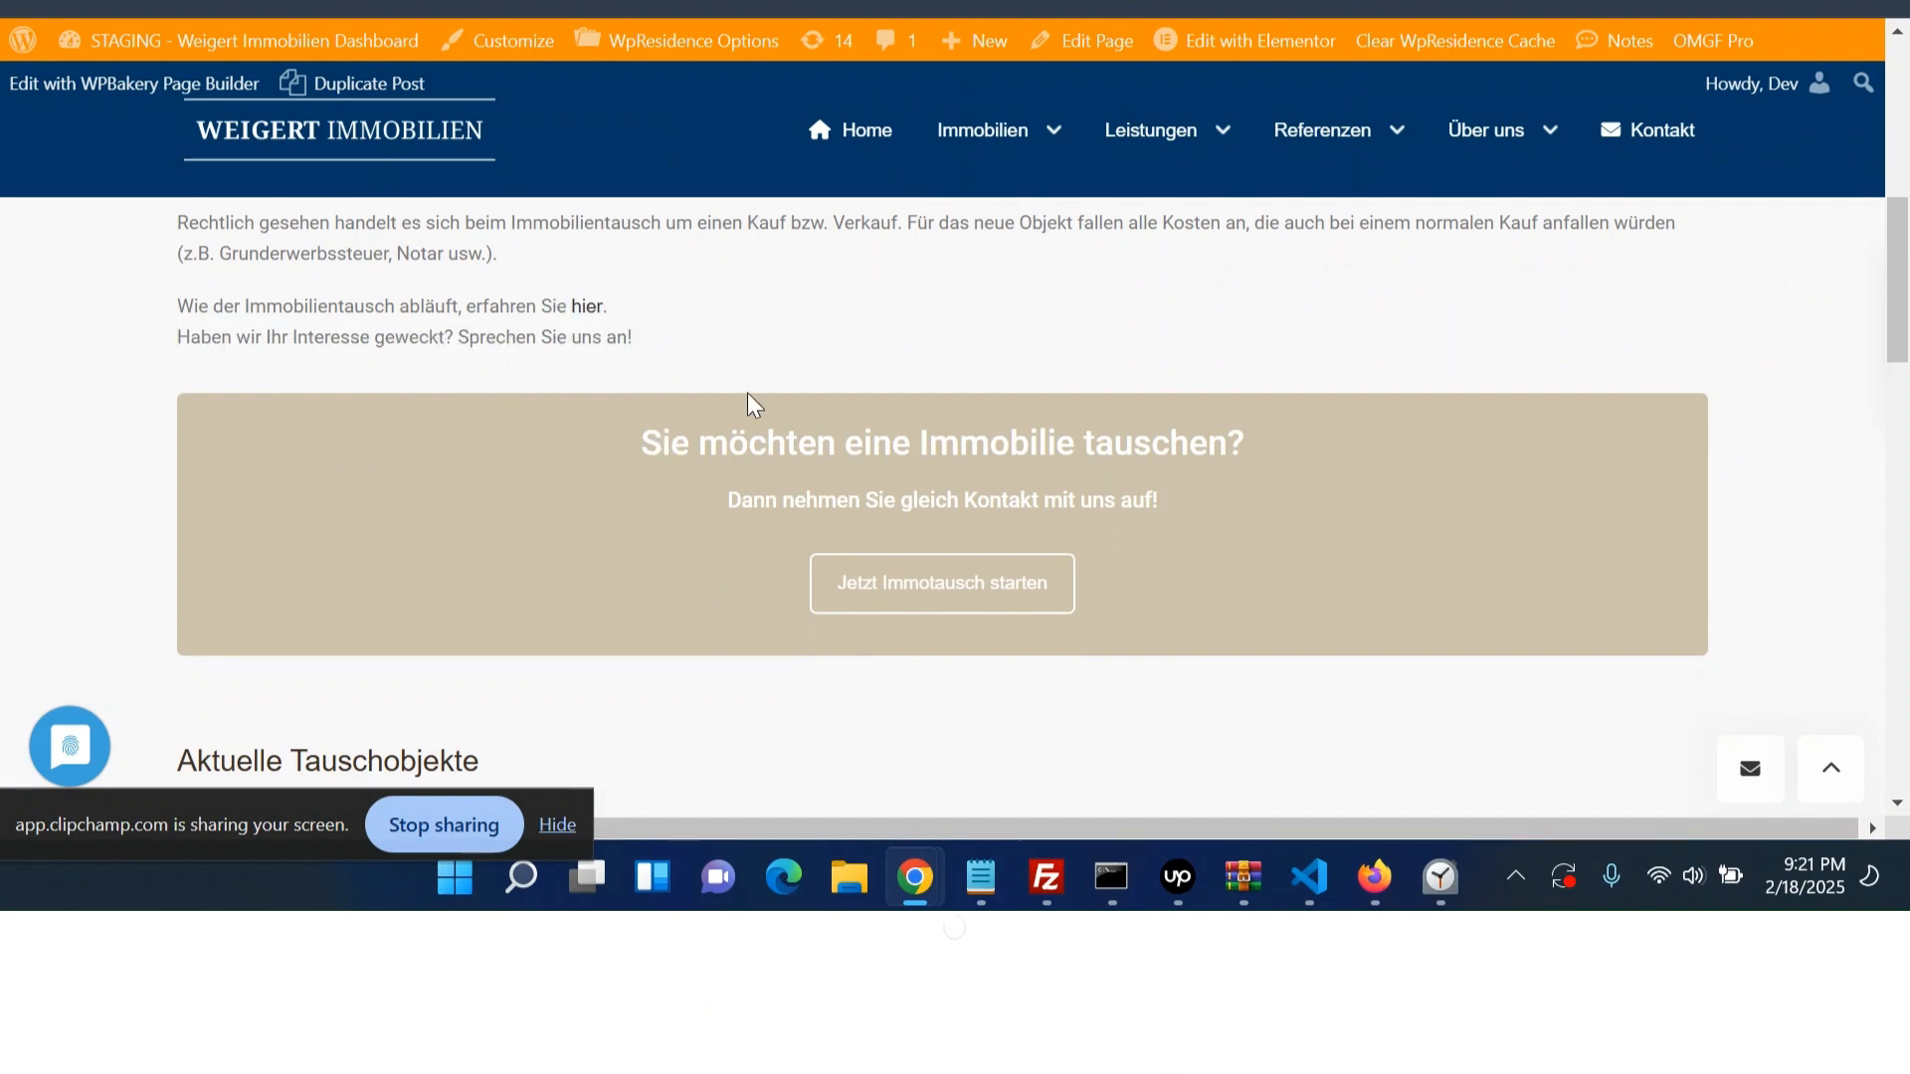
left_click_drag(760, 416, 1161, 557)
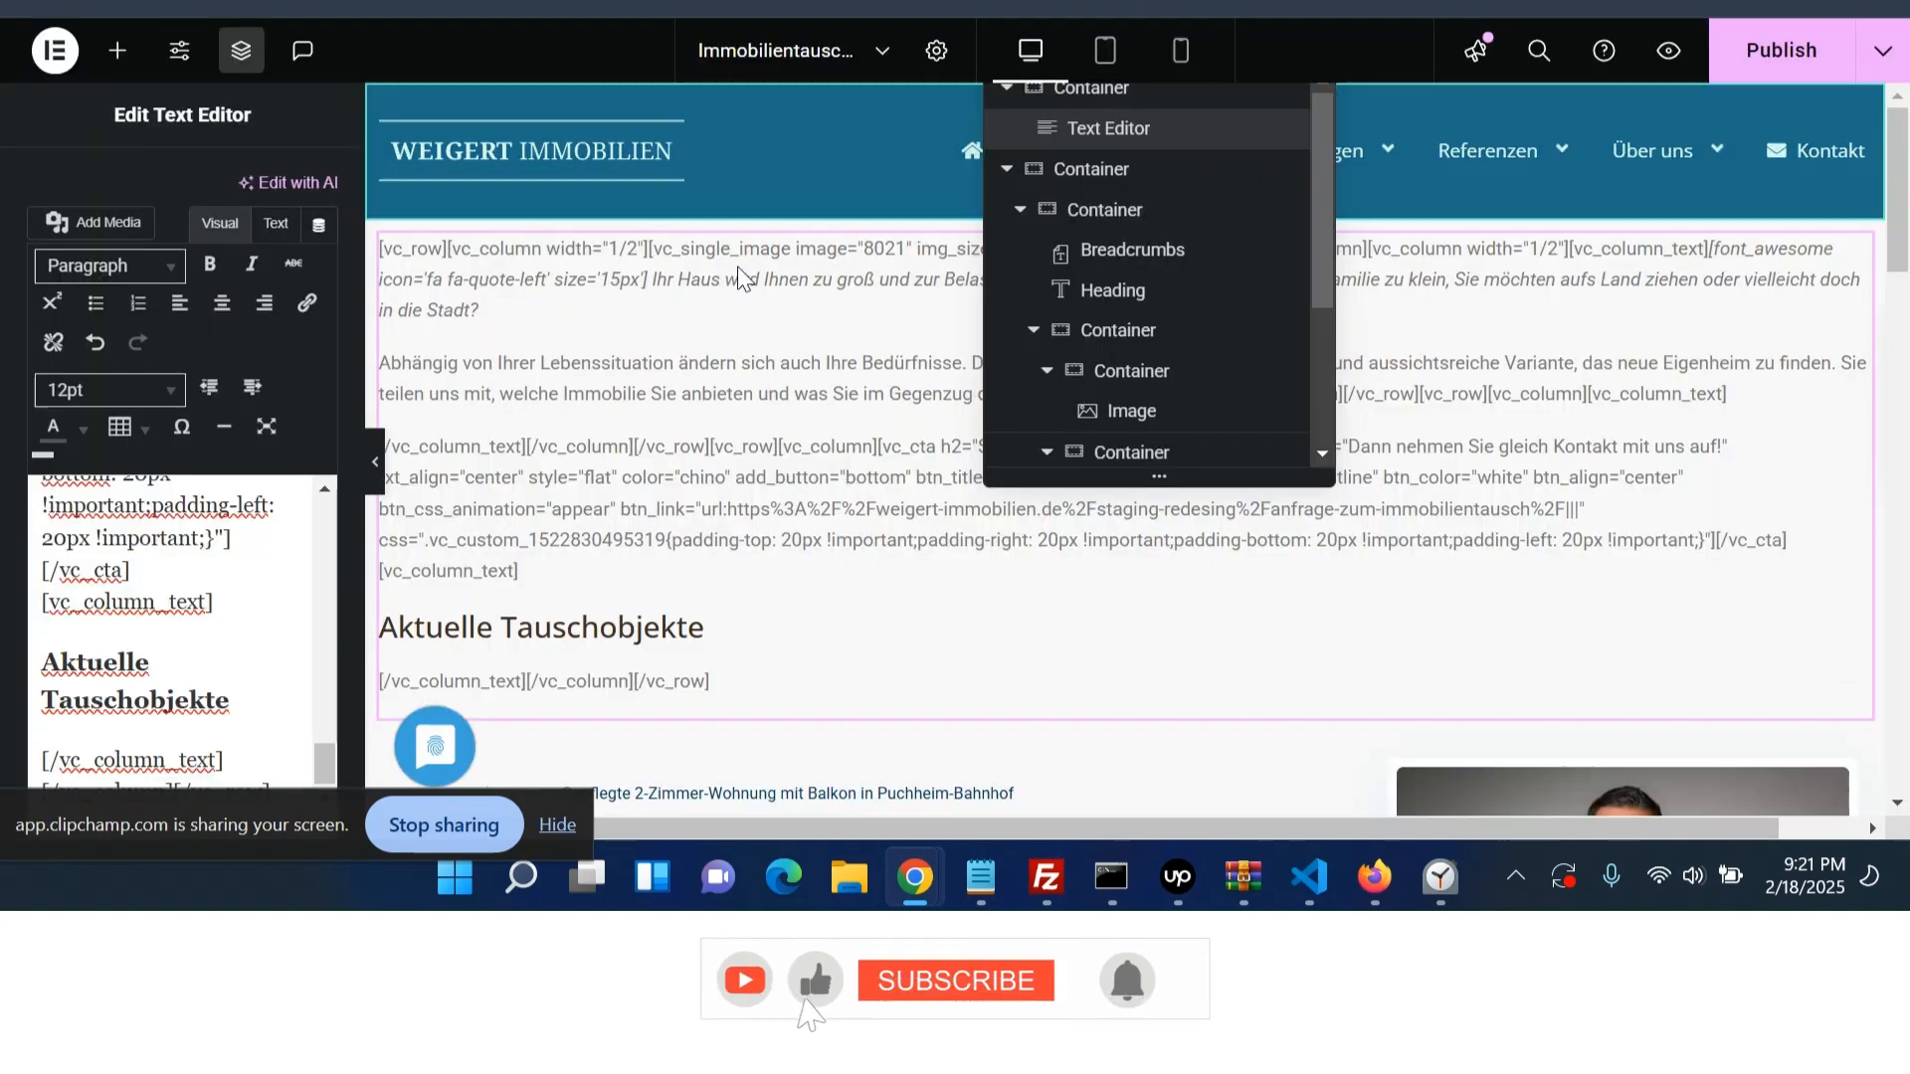
scroll(660, 515, "down", 3)
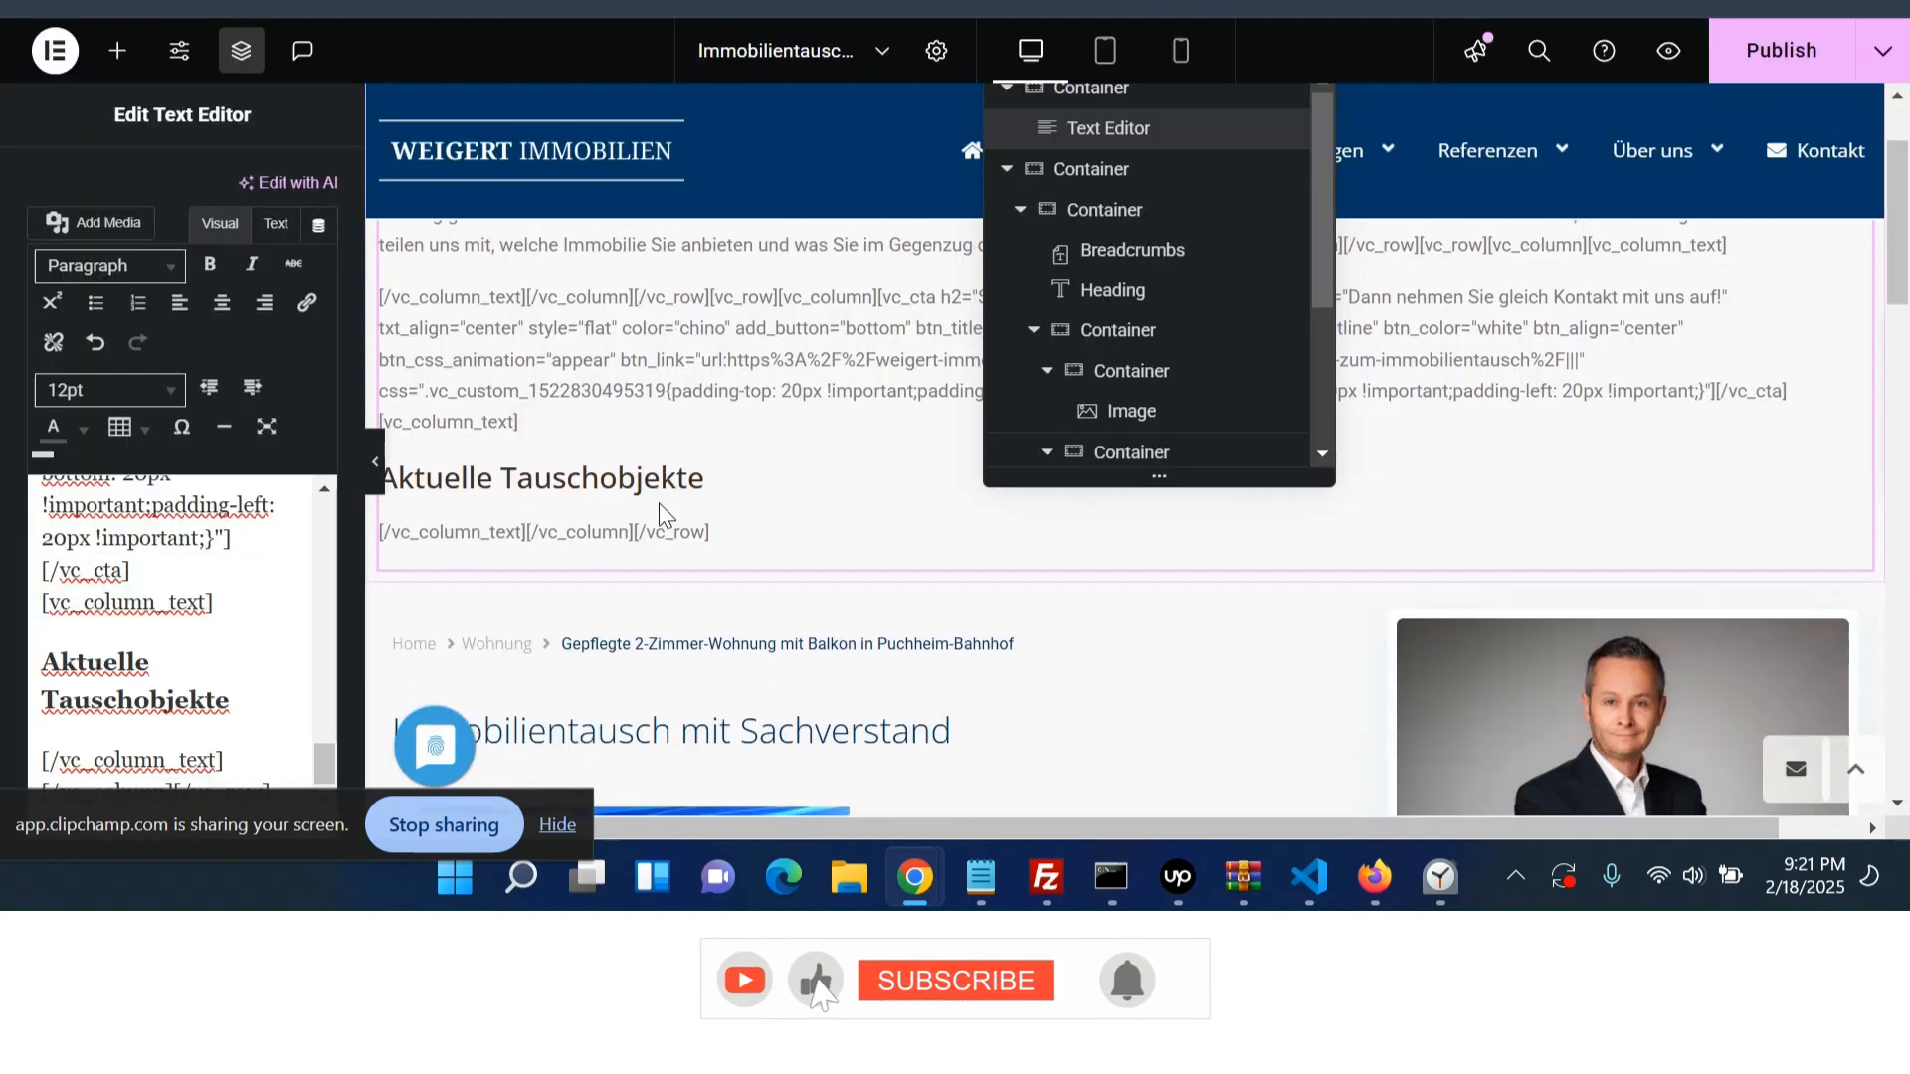
scroll(664, 513, "down", 1)
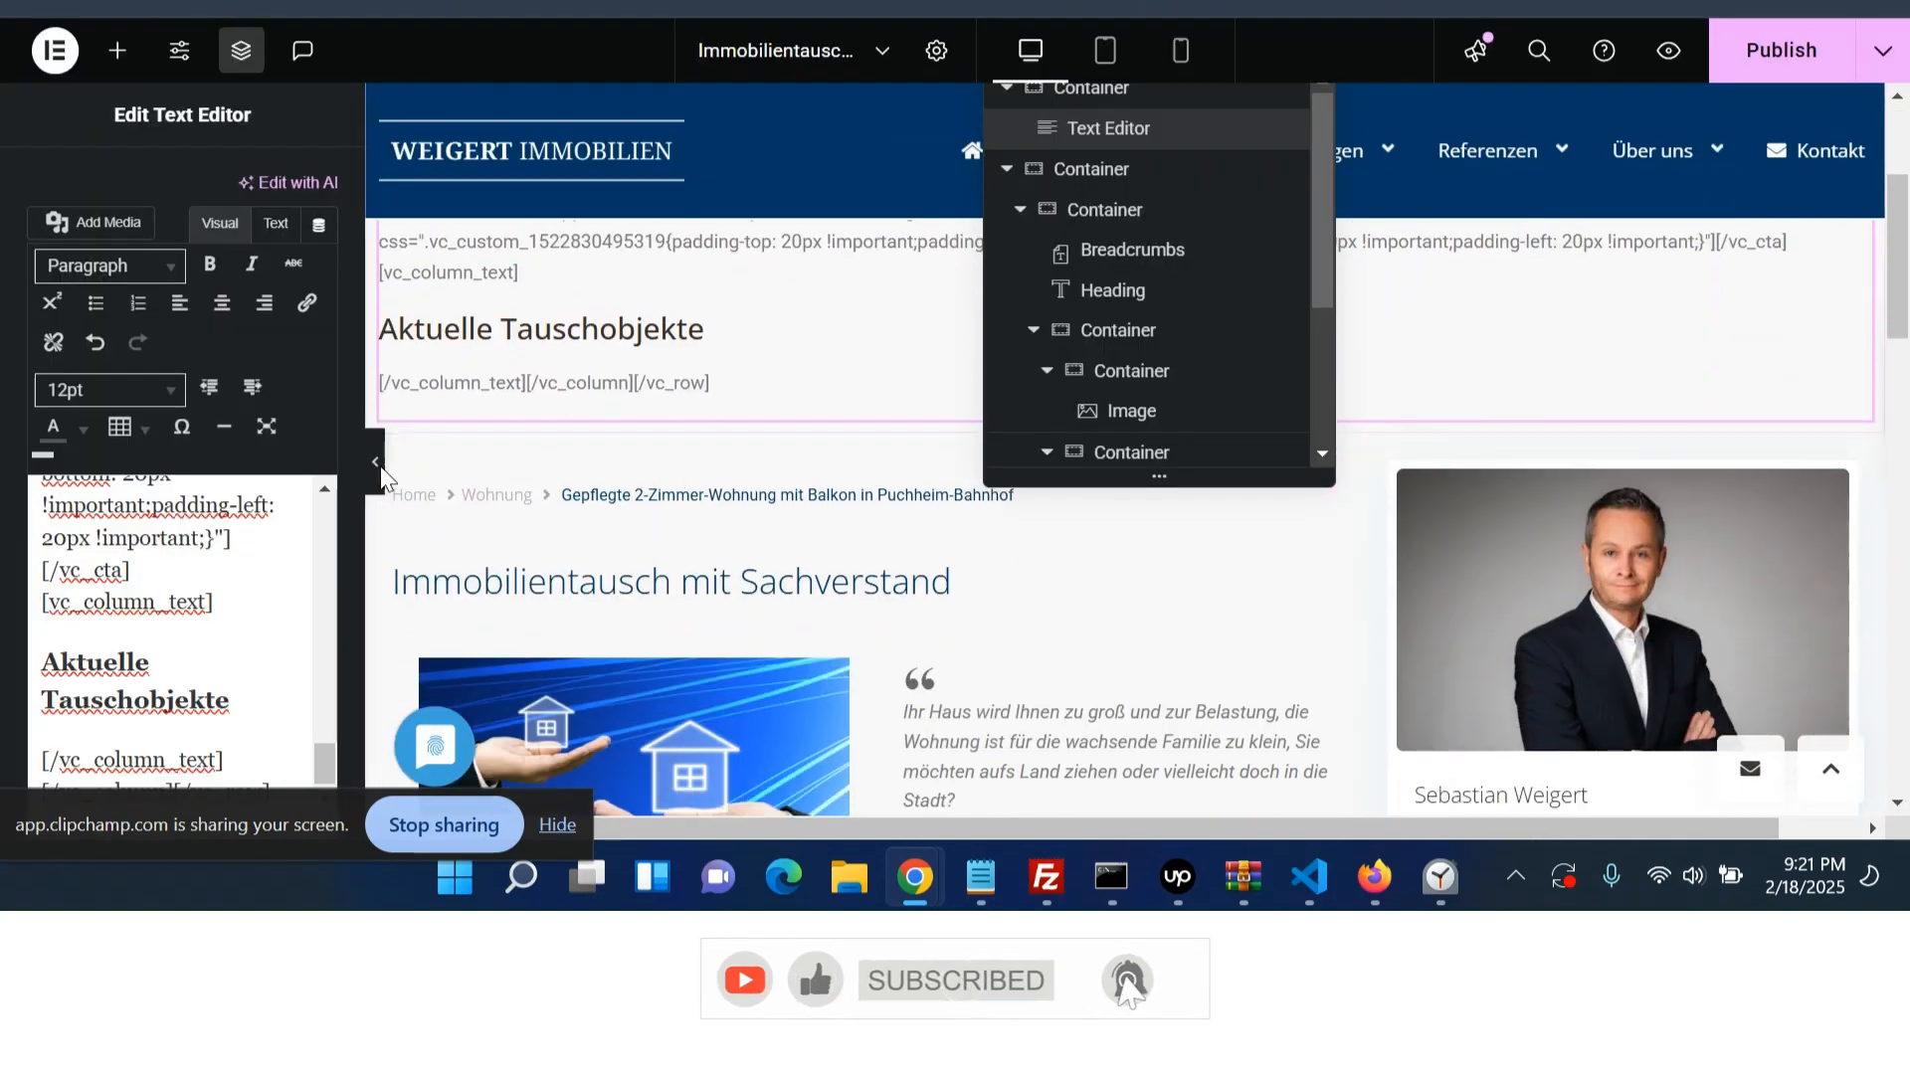
- Add a new empty container inside the main content column, below the image and quote row
key("ctrl+z")
scroll(646, 484, "down", 6)
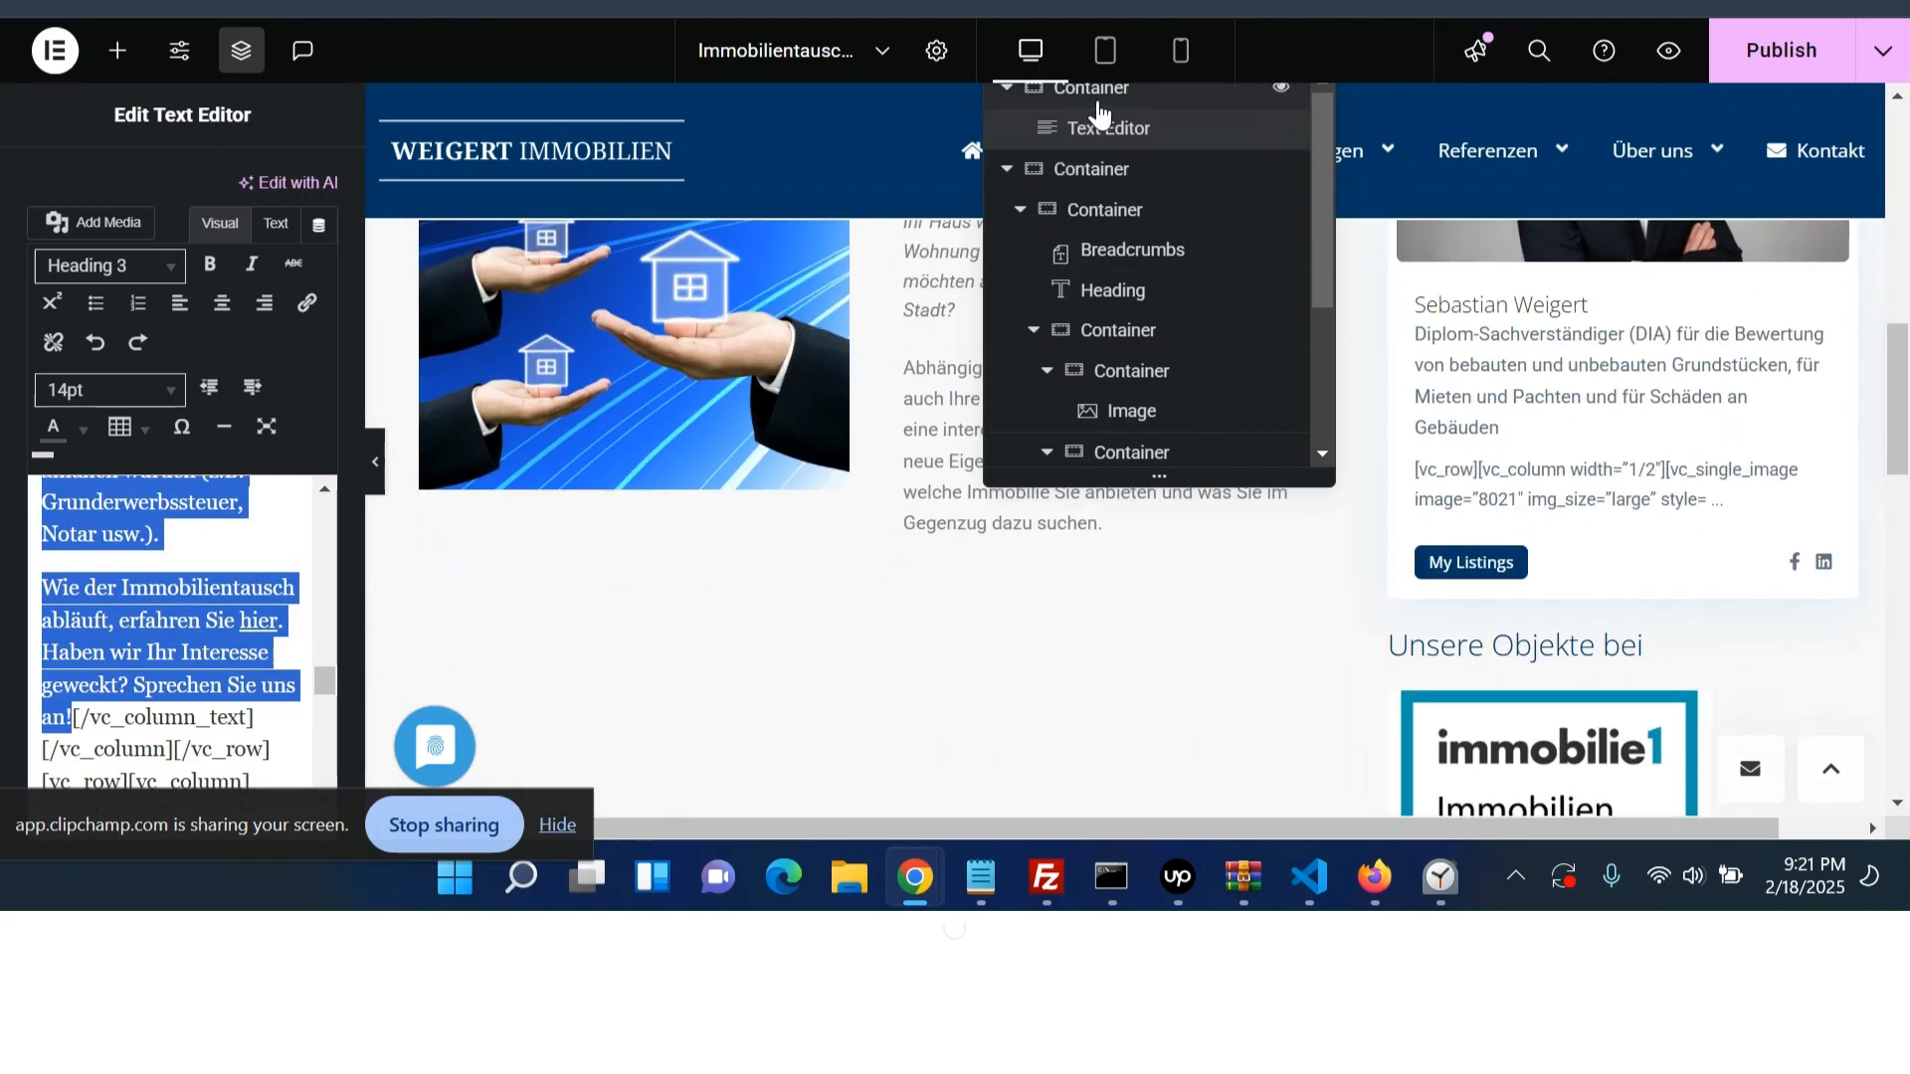
left_click(1094, 291)
left_click(1072, 331)
scroll(1058, 422, "down", 3)
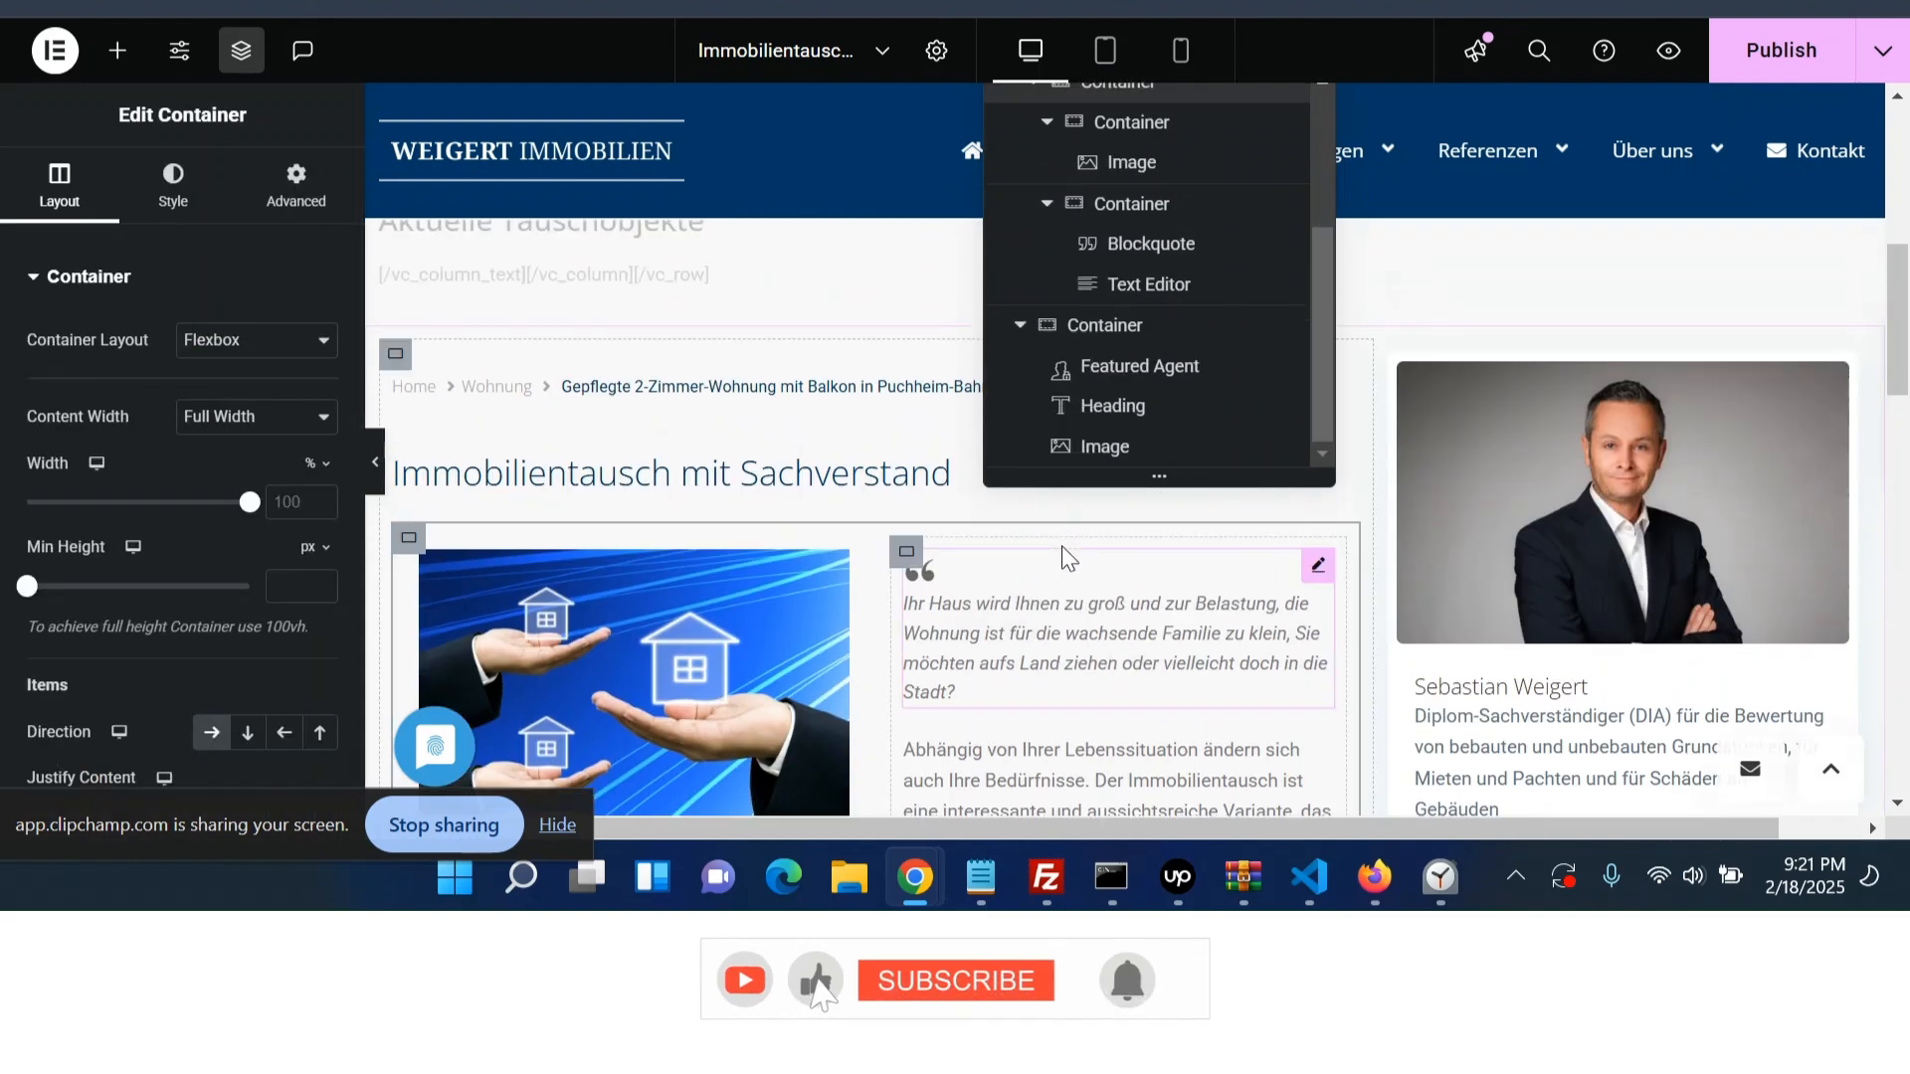
scroll(1061, 558, "down", 1)
scroll(1125, 428, "up", 2)
left_click(1035, 233)
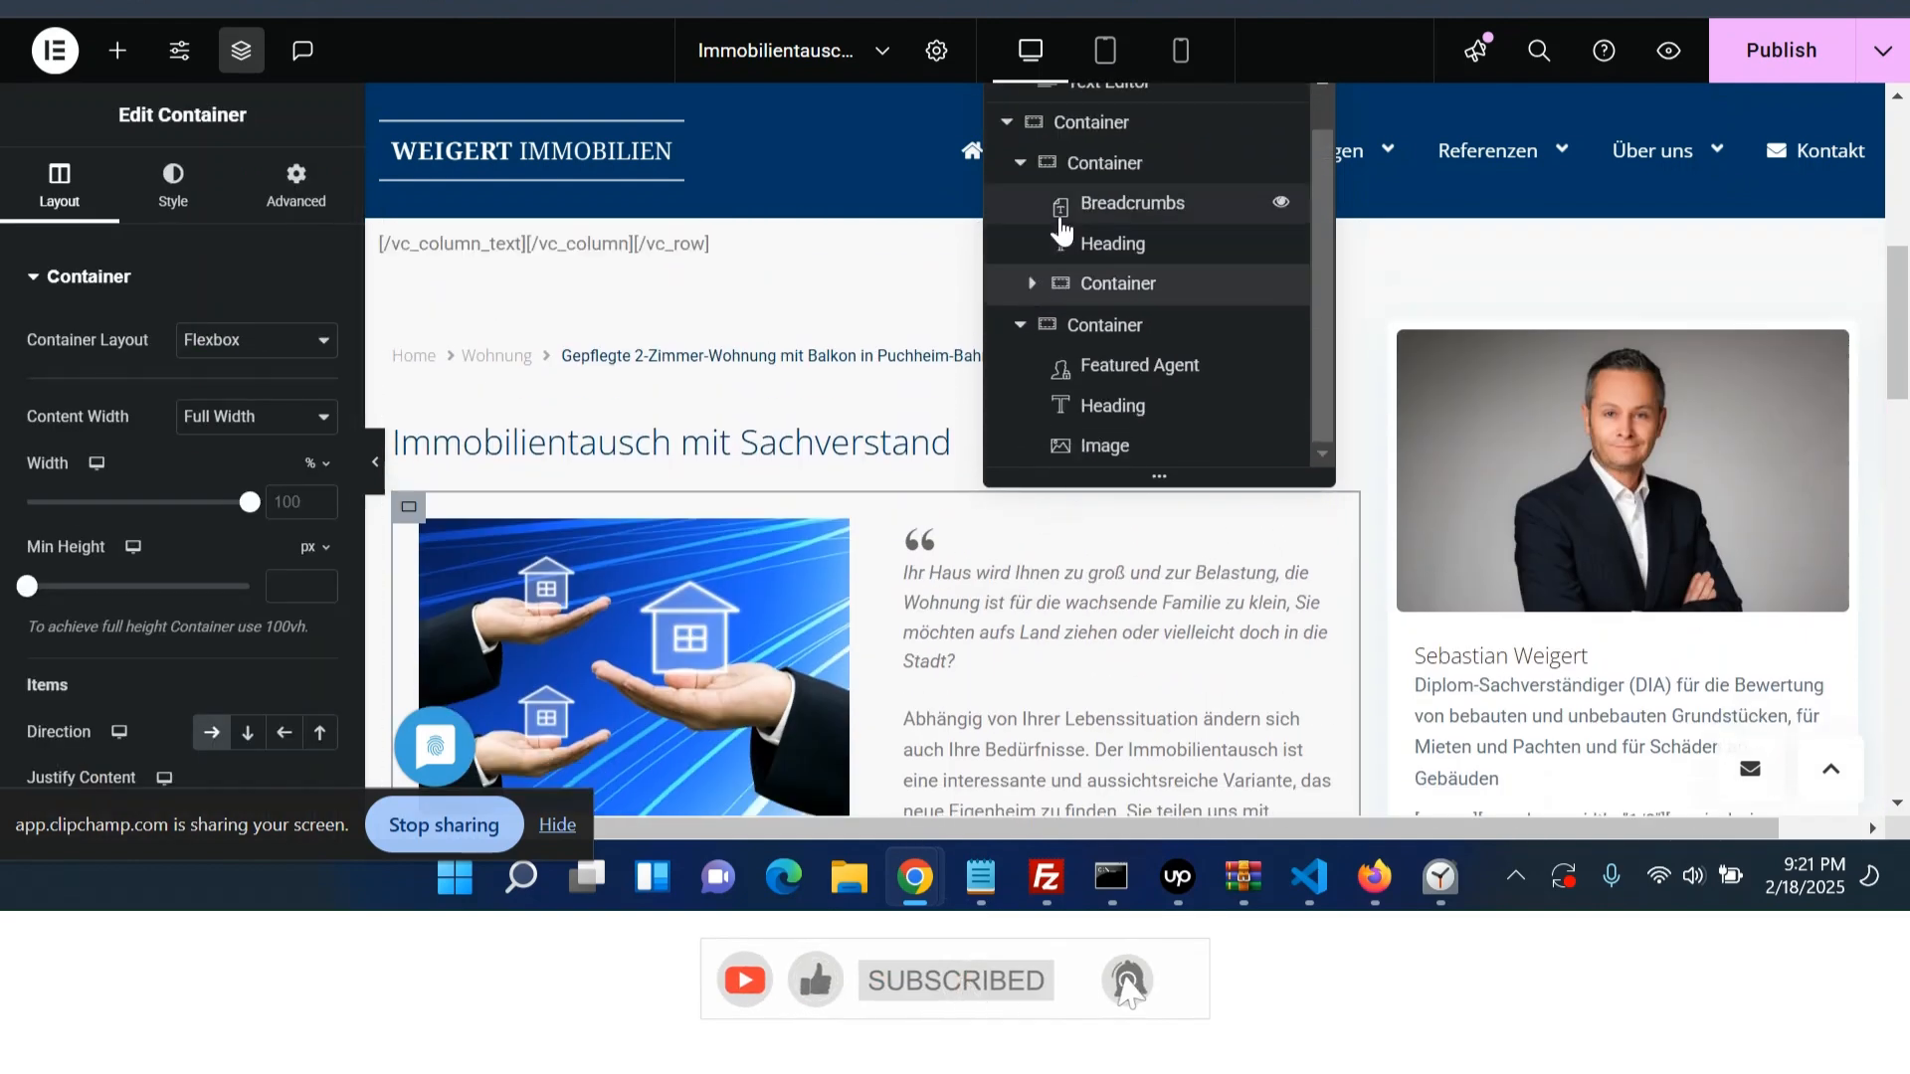
left_click(1081, 178)
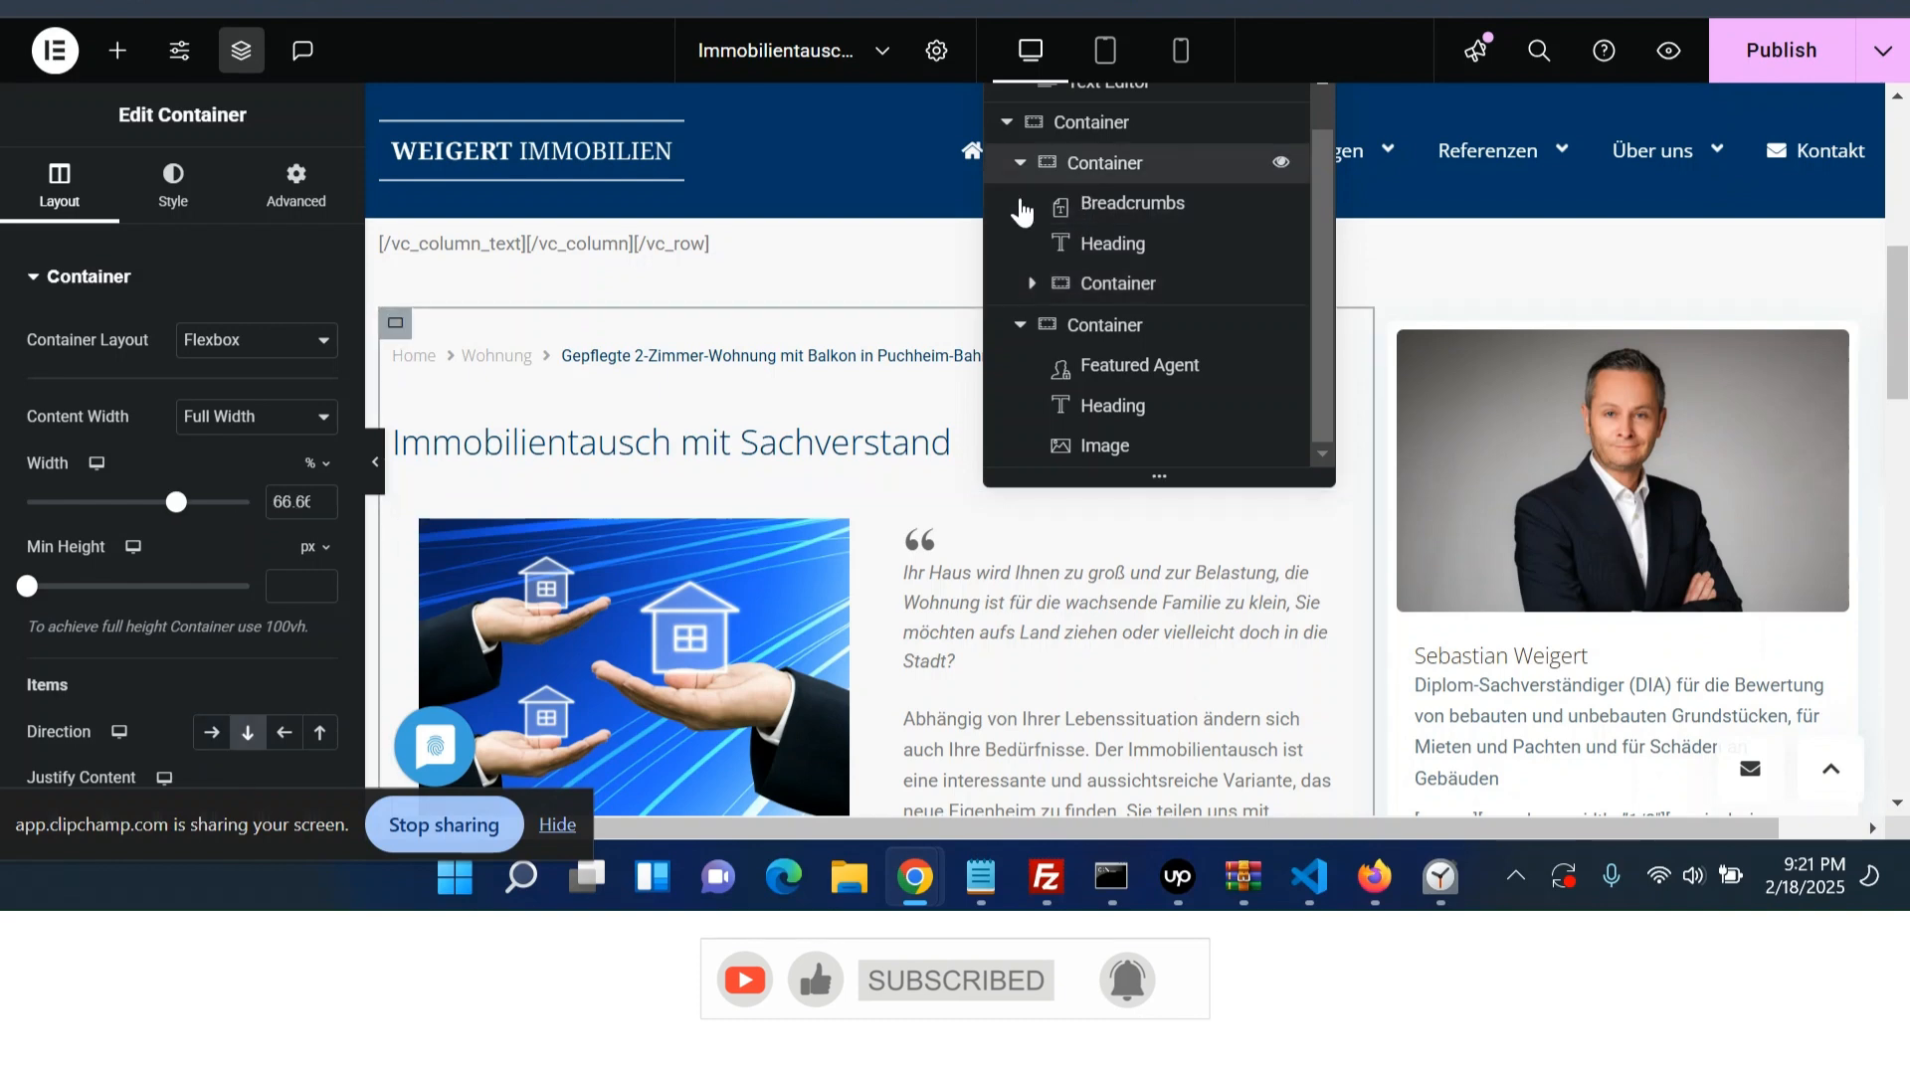
left_click(117, 55)
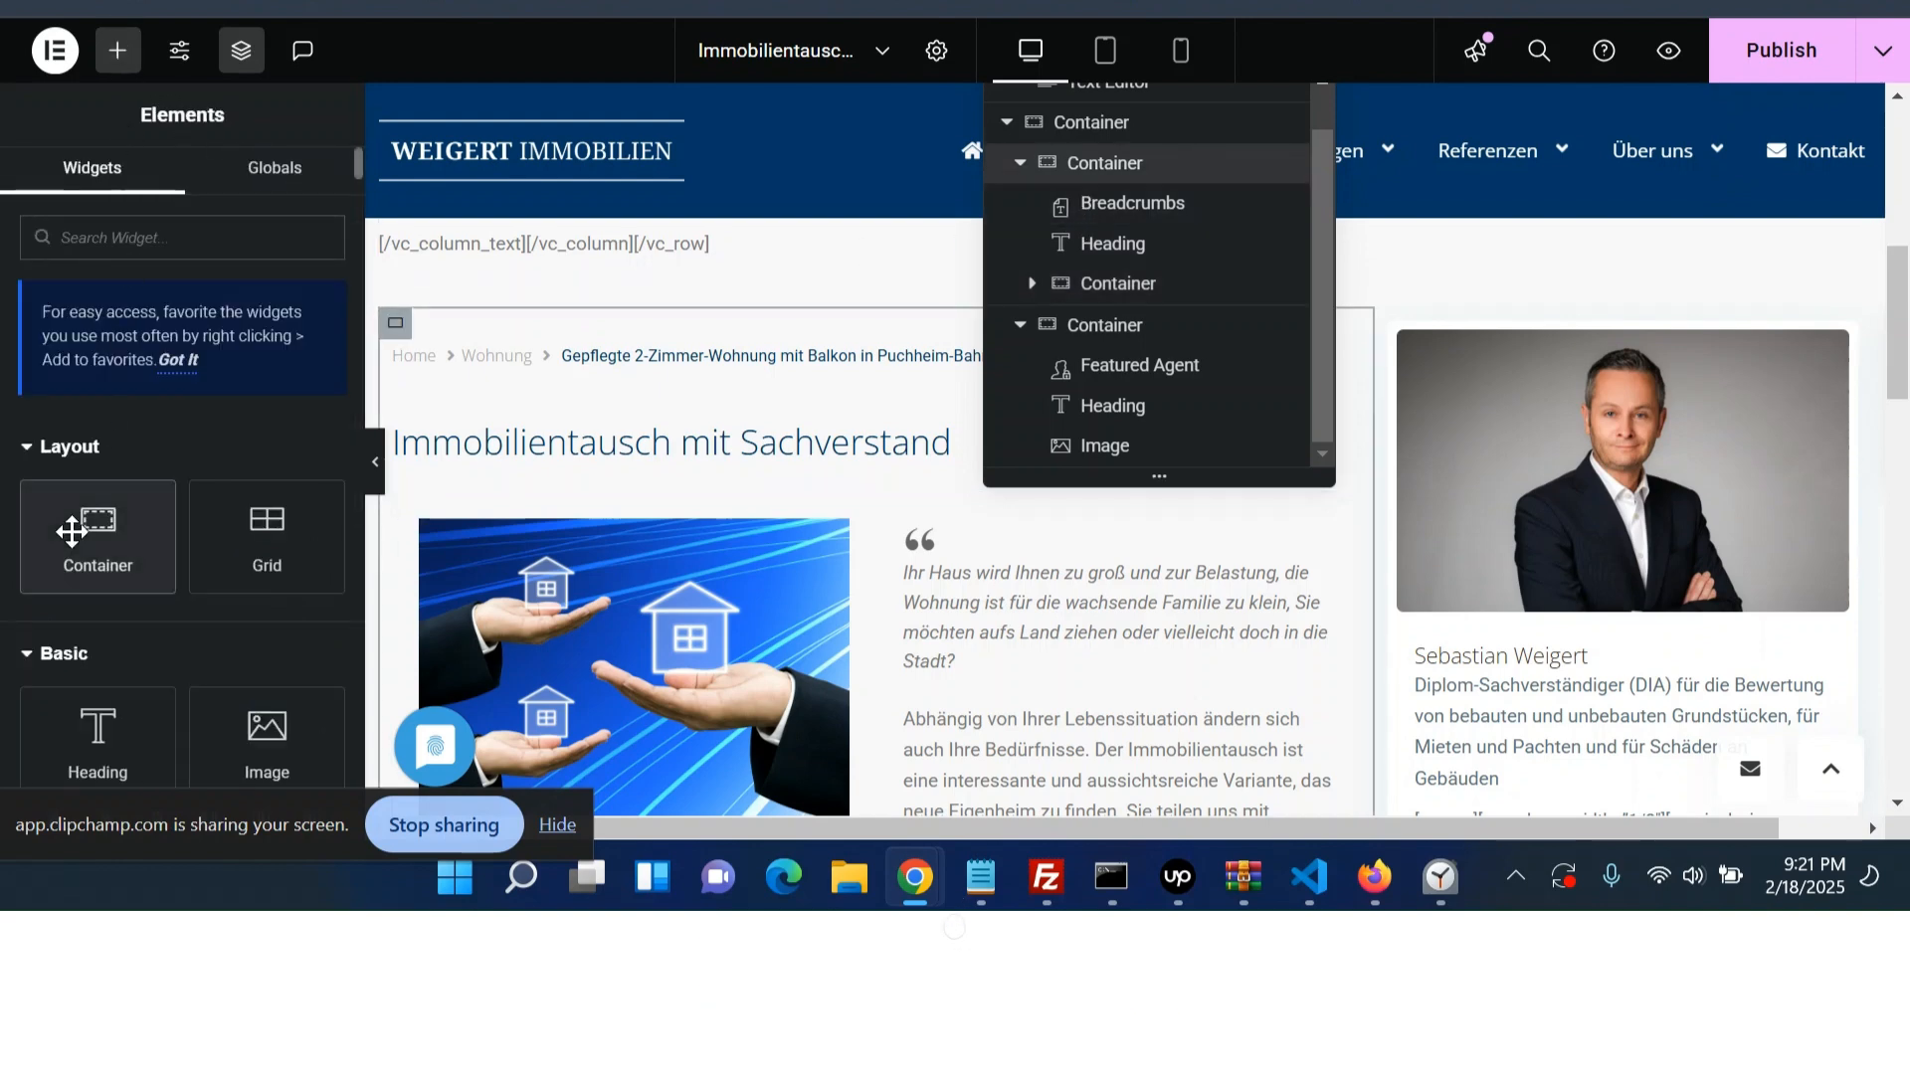
left_click(104, 535)
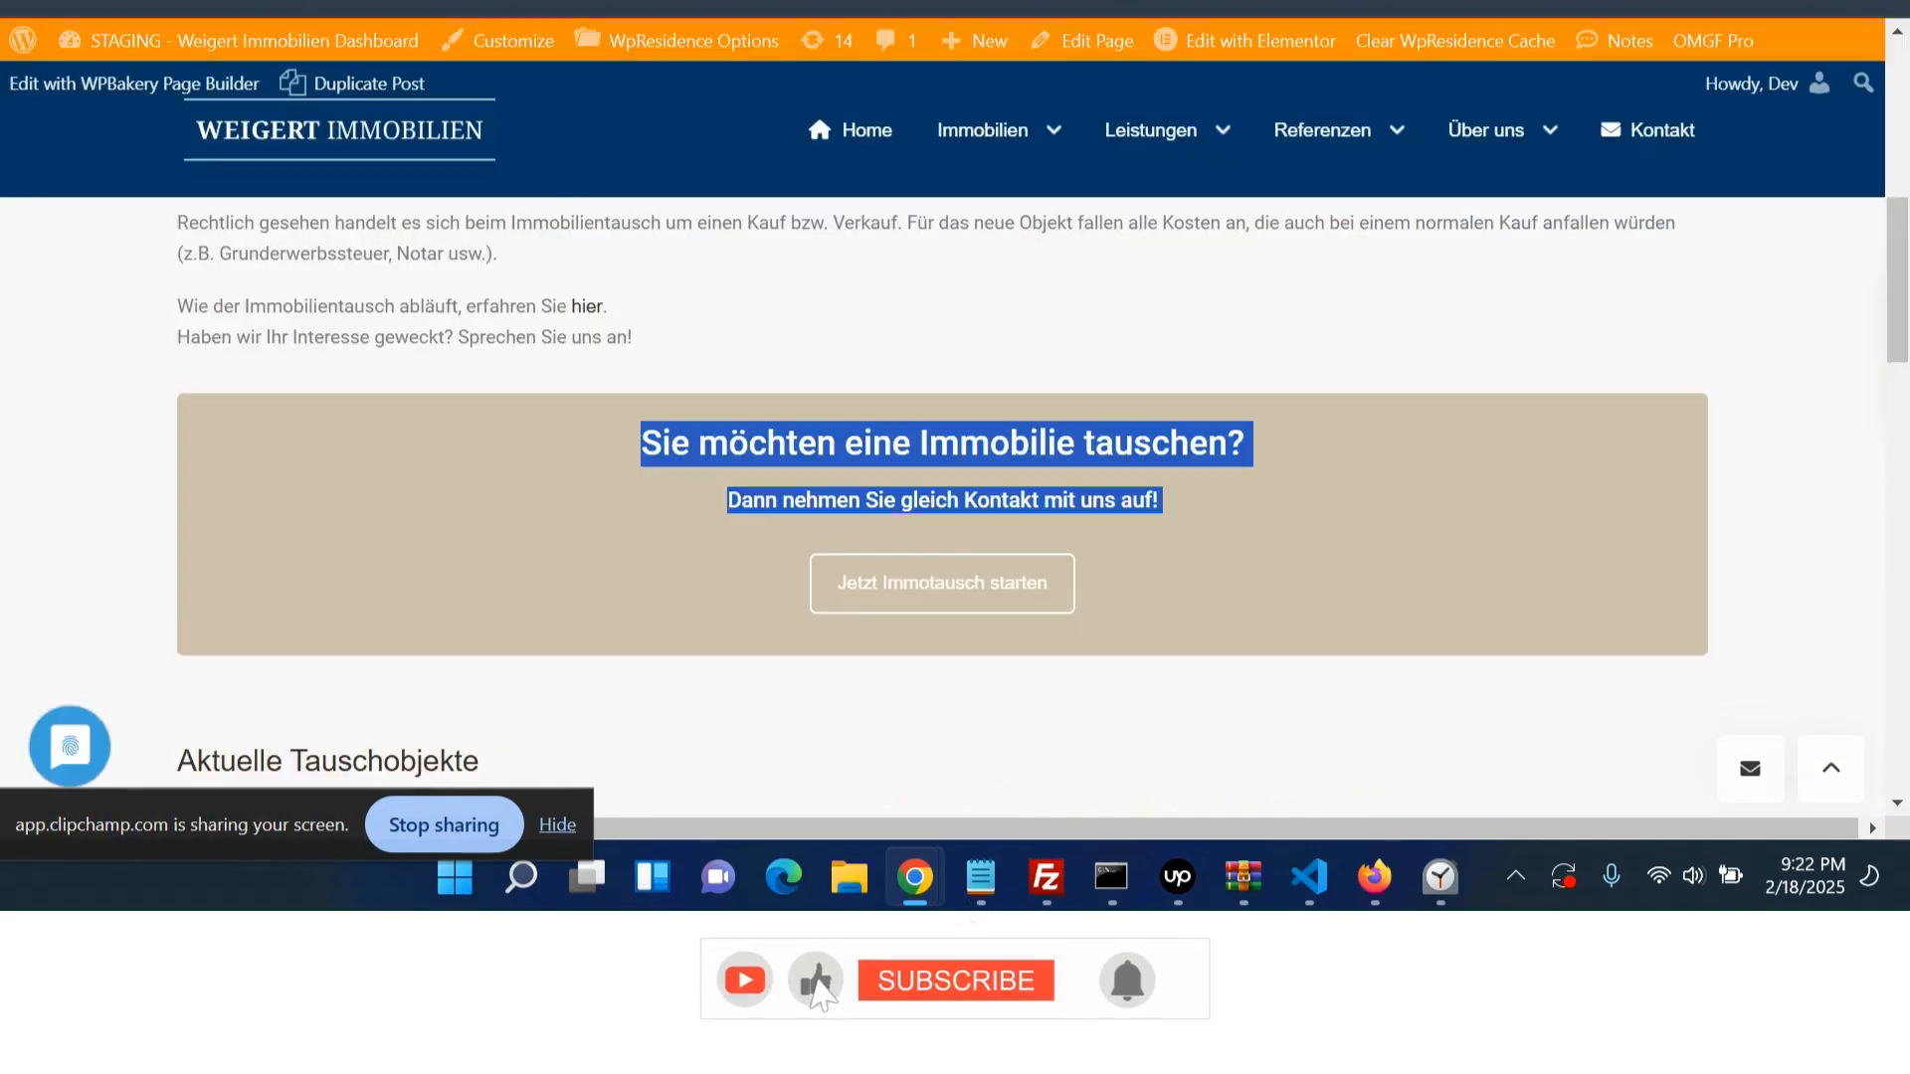
- Add a Text Editor widget to the new container and paste the 'Was ist der Vorteil für Sie?' section as its content
scroll(869, 240, "up", 5)
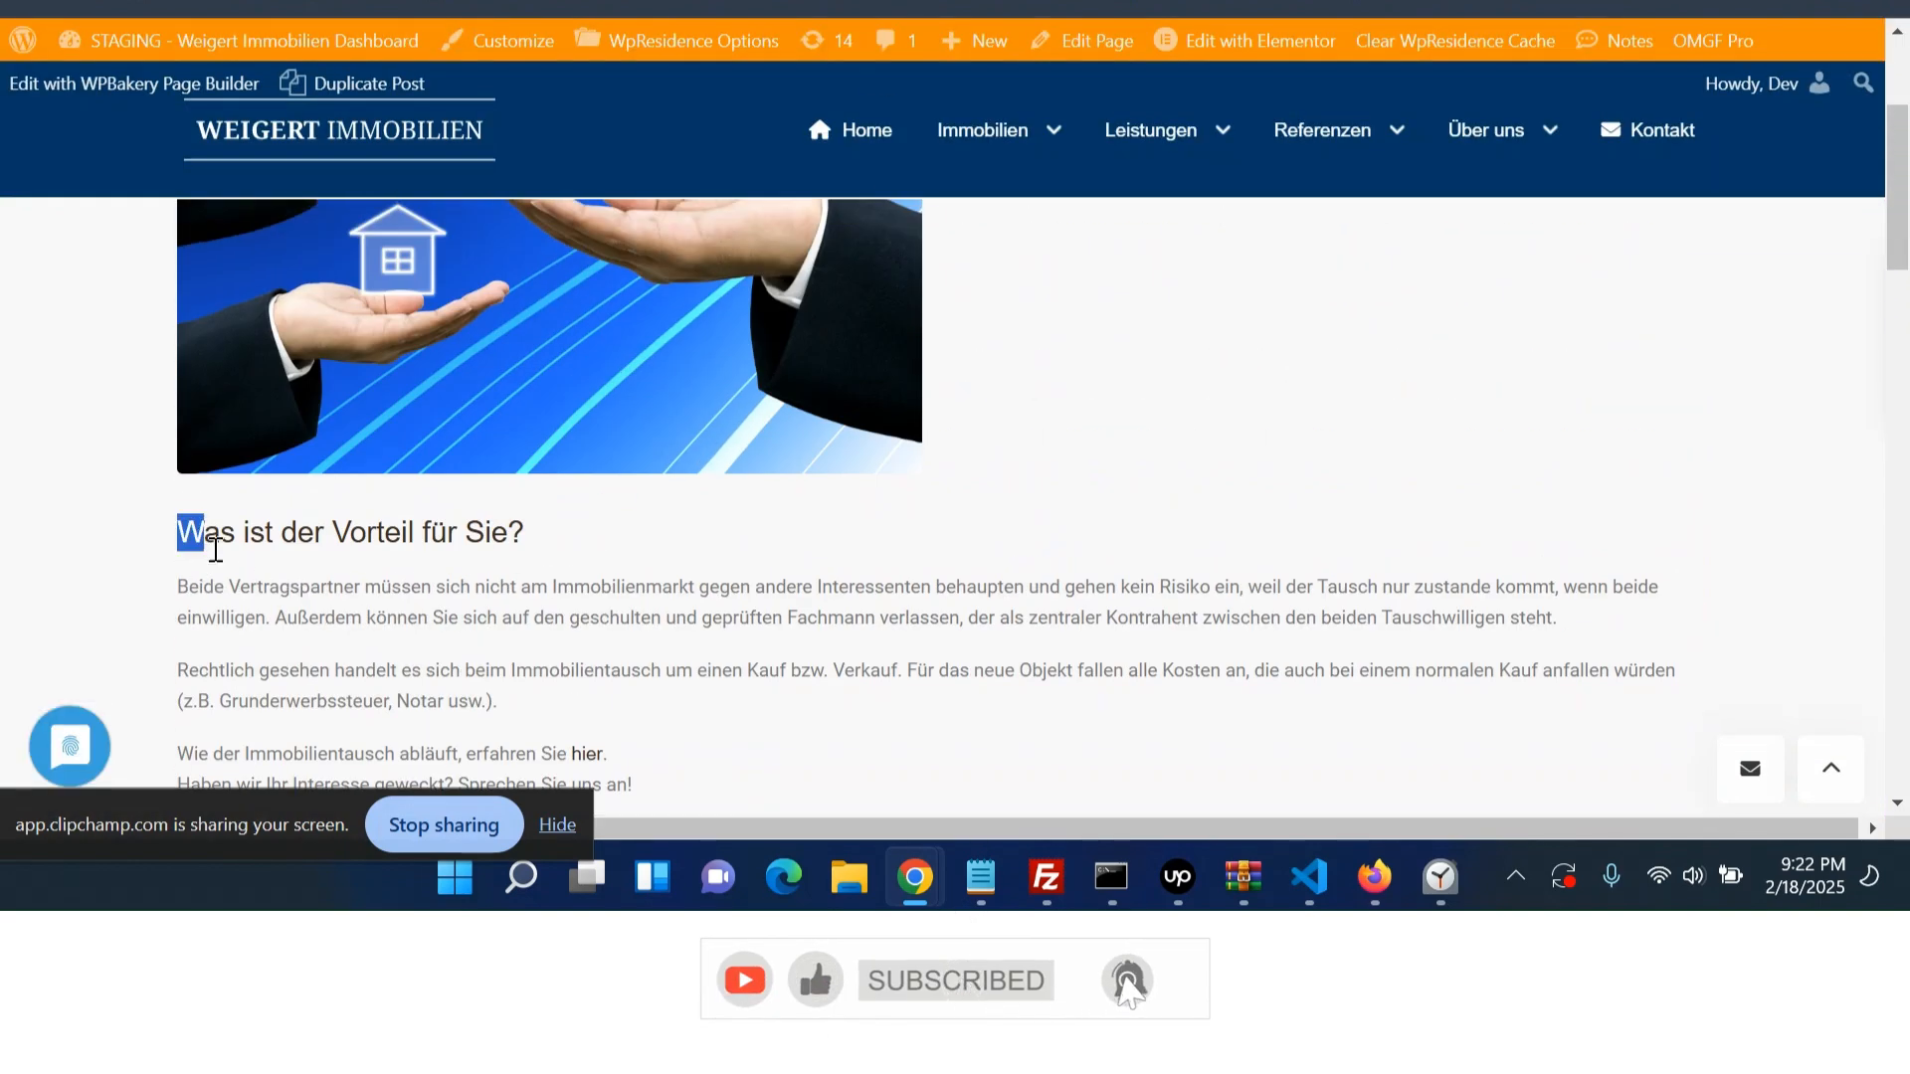
scroll(289, 593, "down", 2)
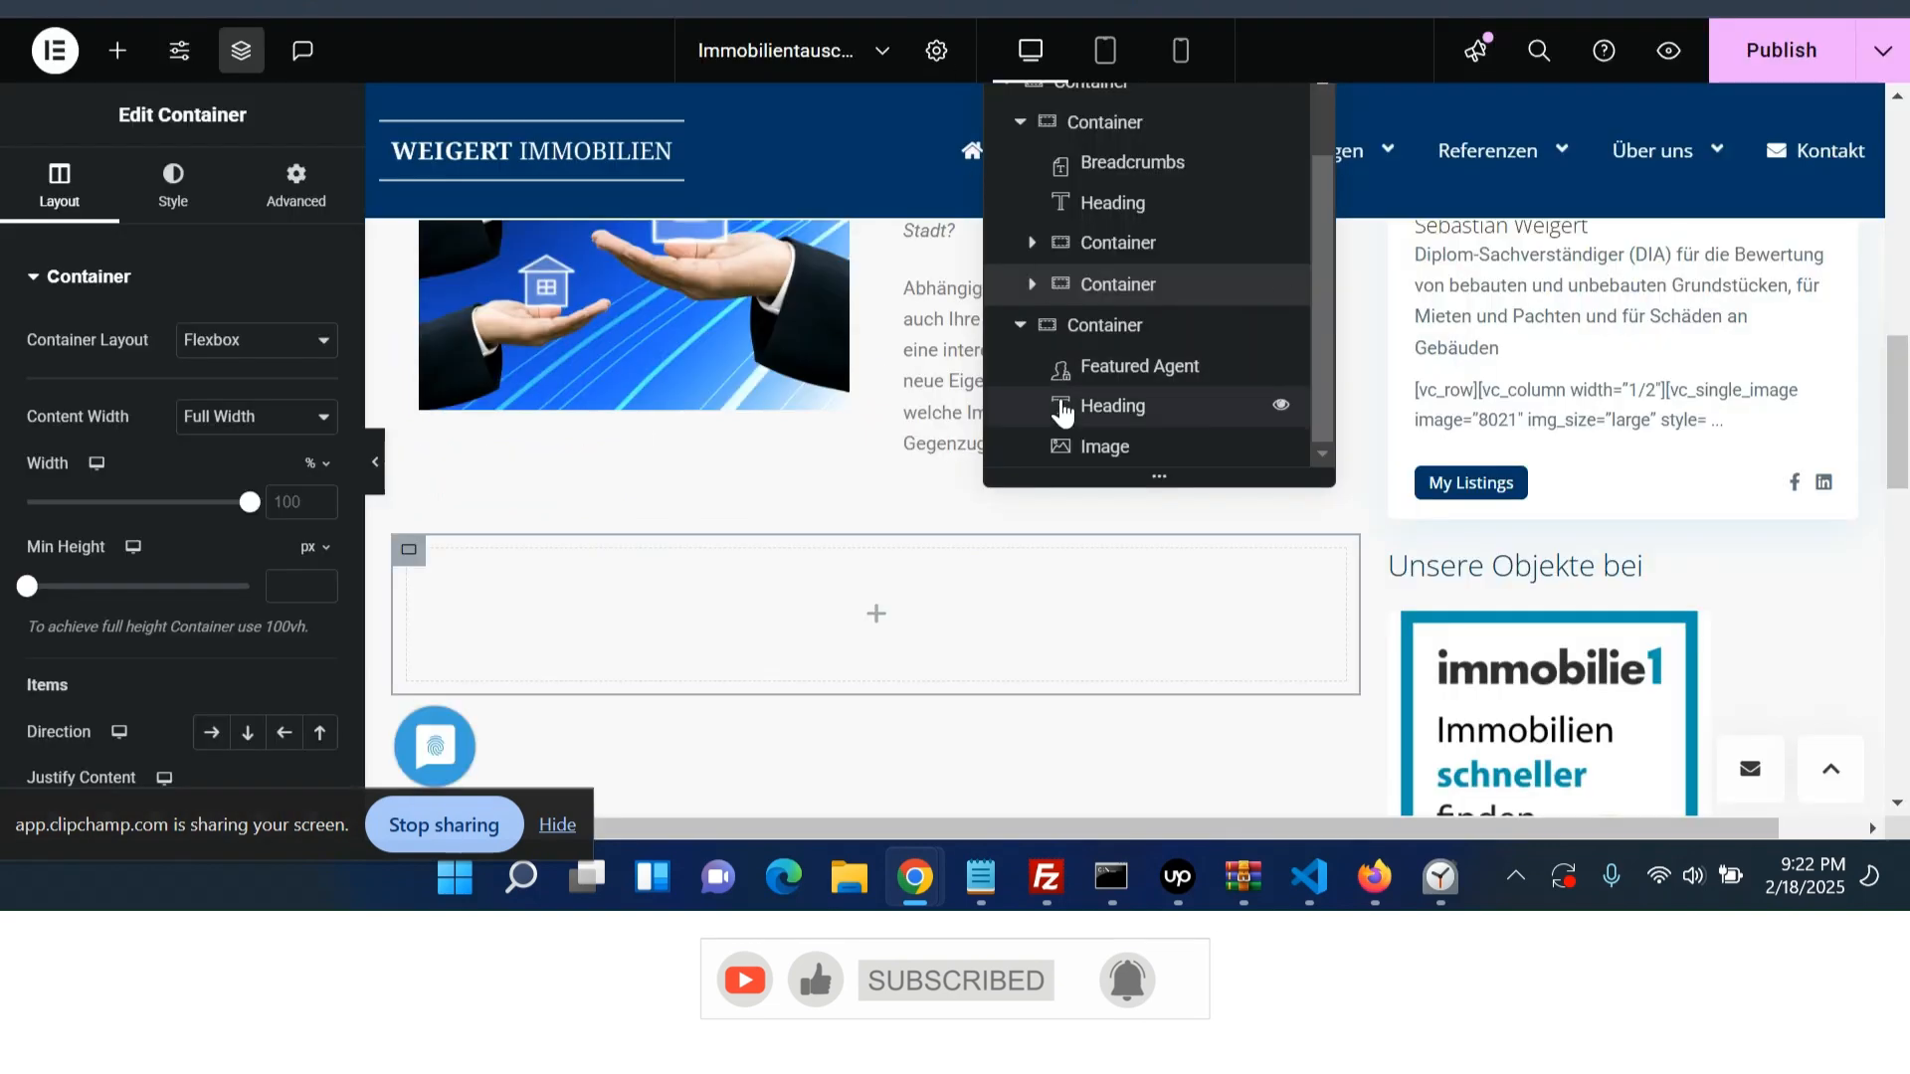
left_click(1032, 283)
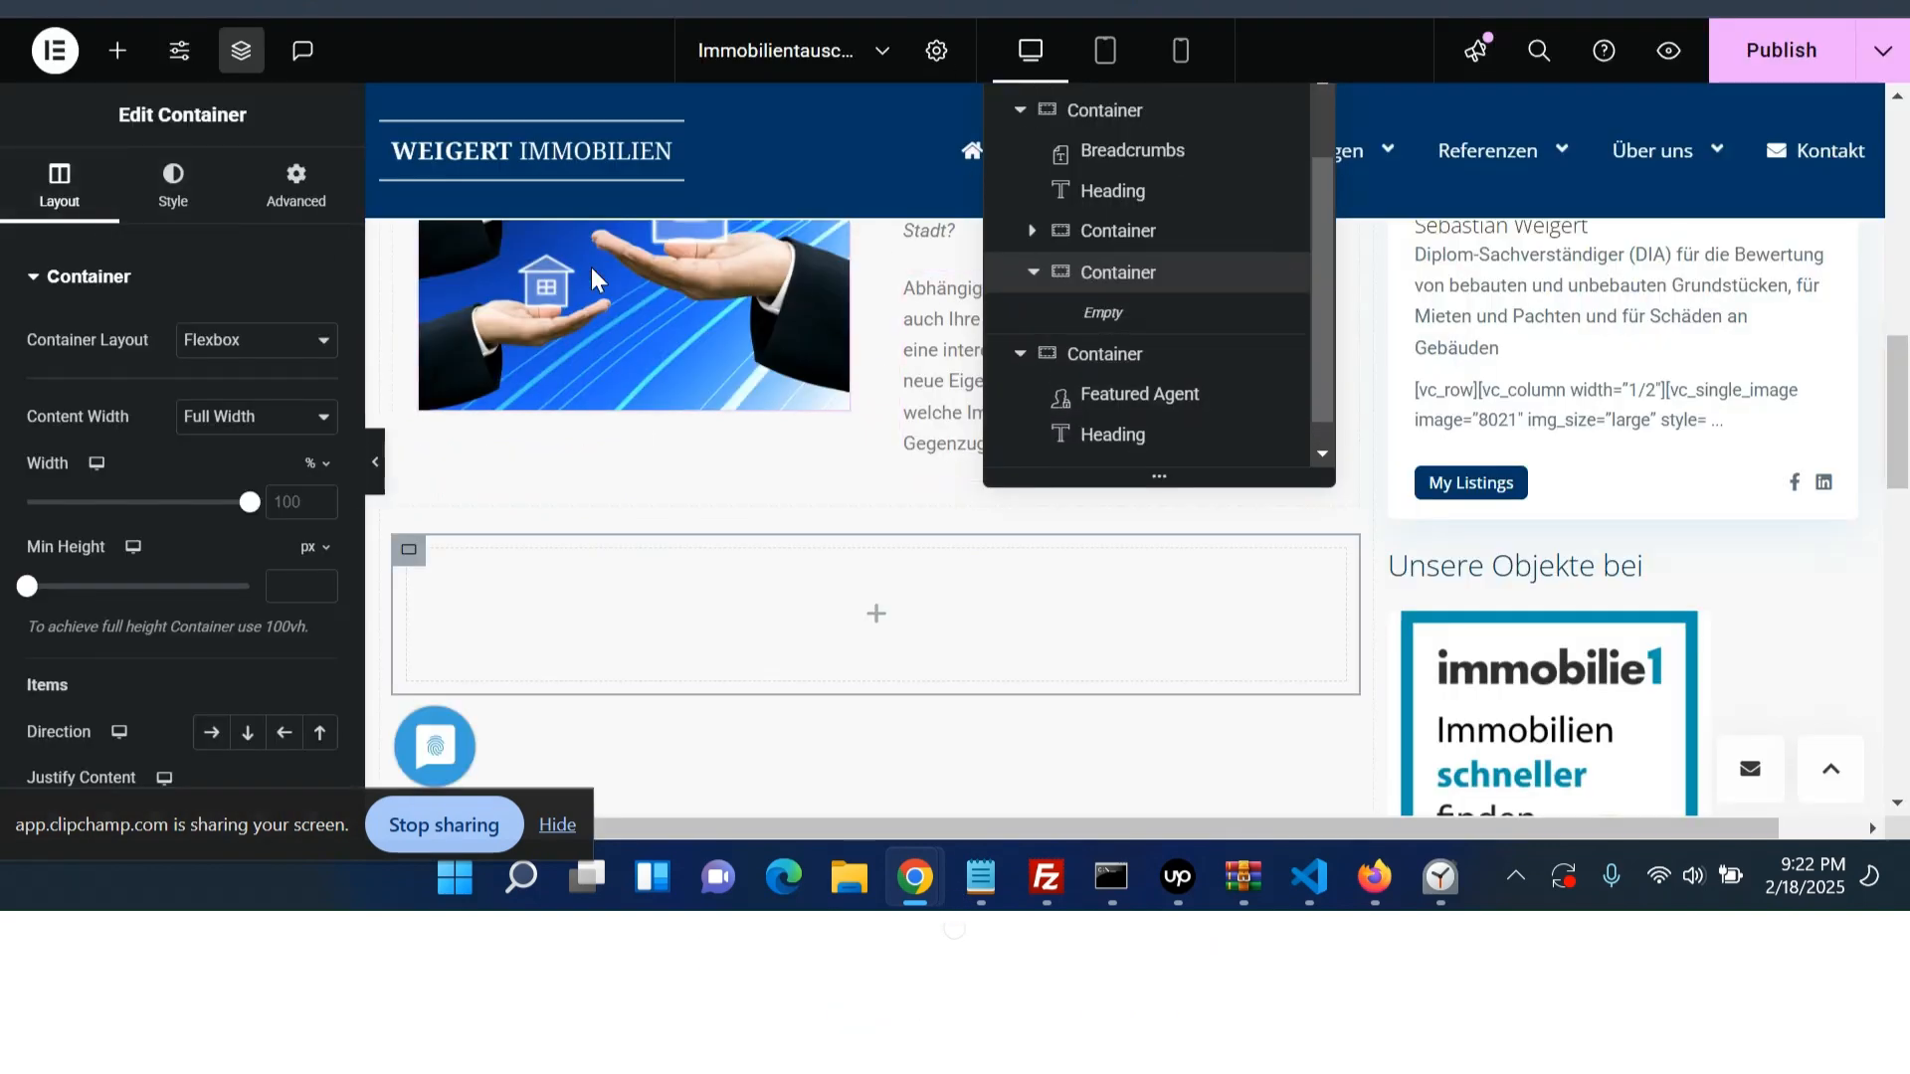
left_click(121, 64)
scroll(130, 597, "down", 3)
left_click_drag(114, 571, 460, 546)
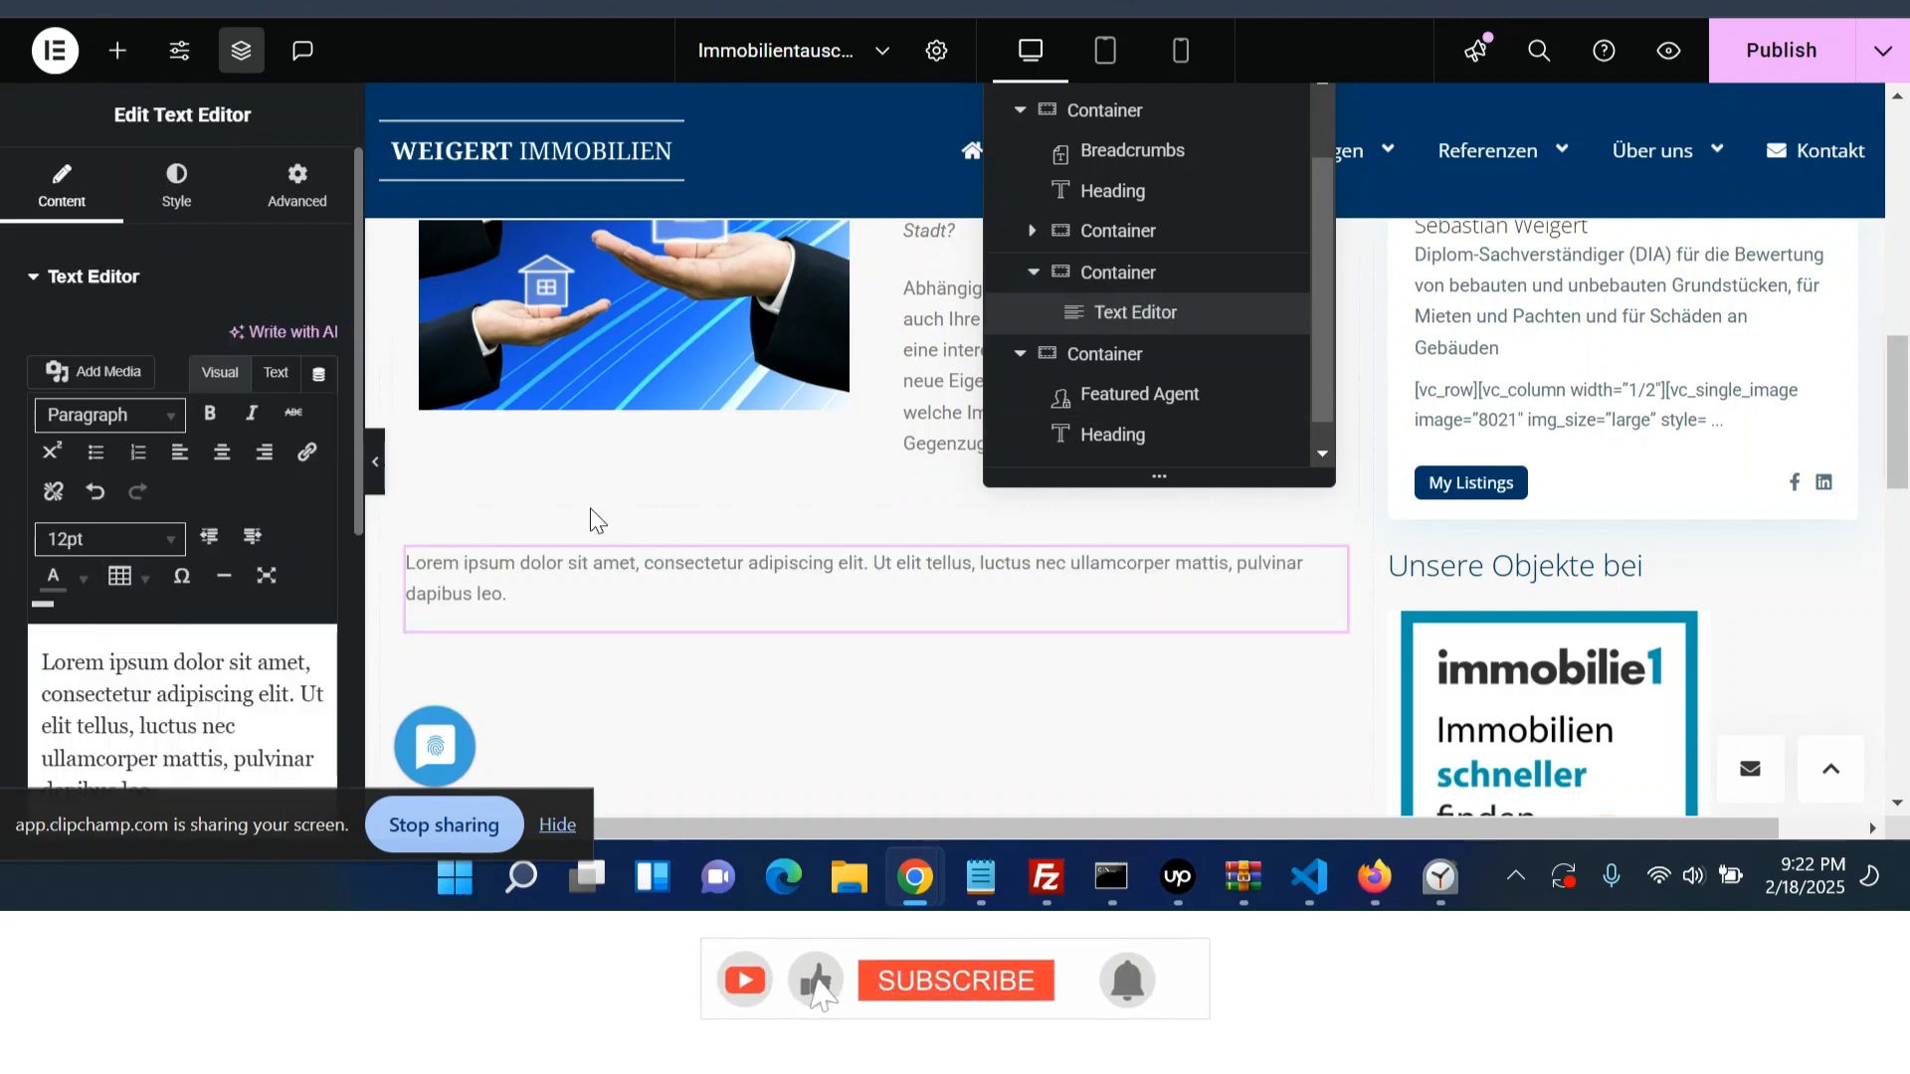
scroll(280, 517, "down", 2)
left_click(256, 565)
key("ctrl+a")
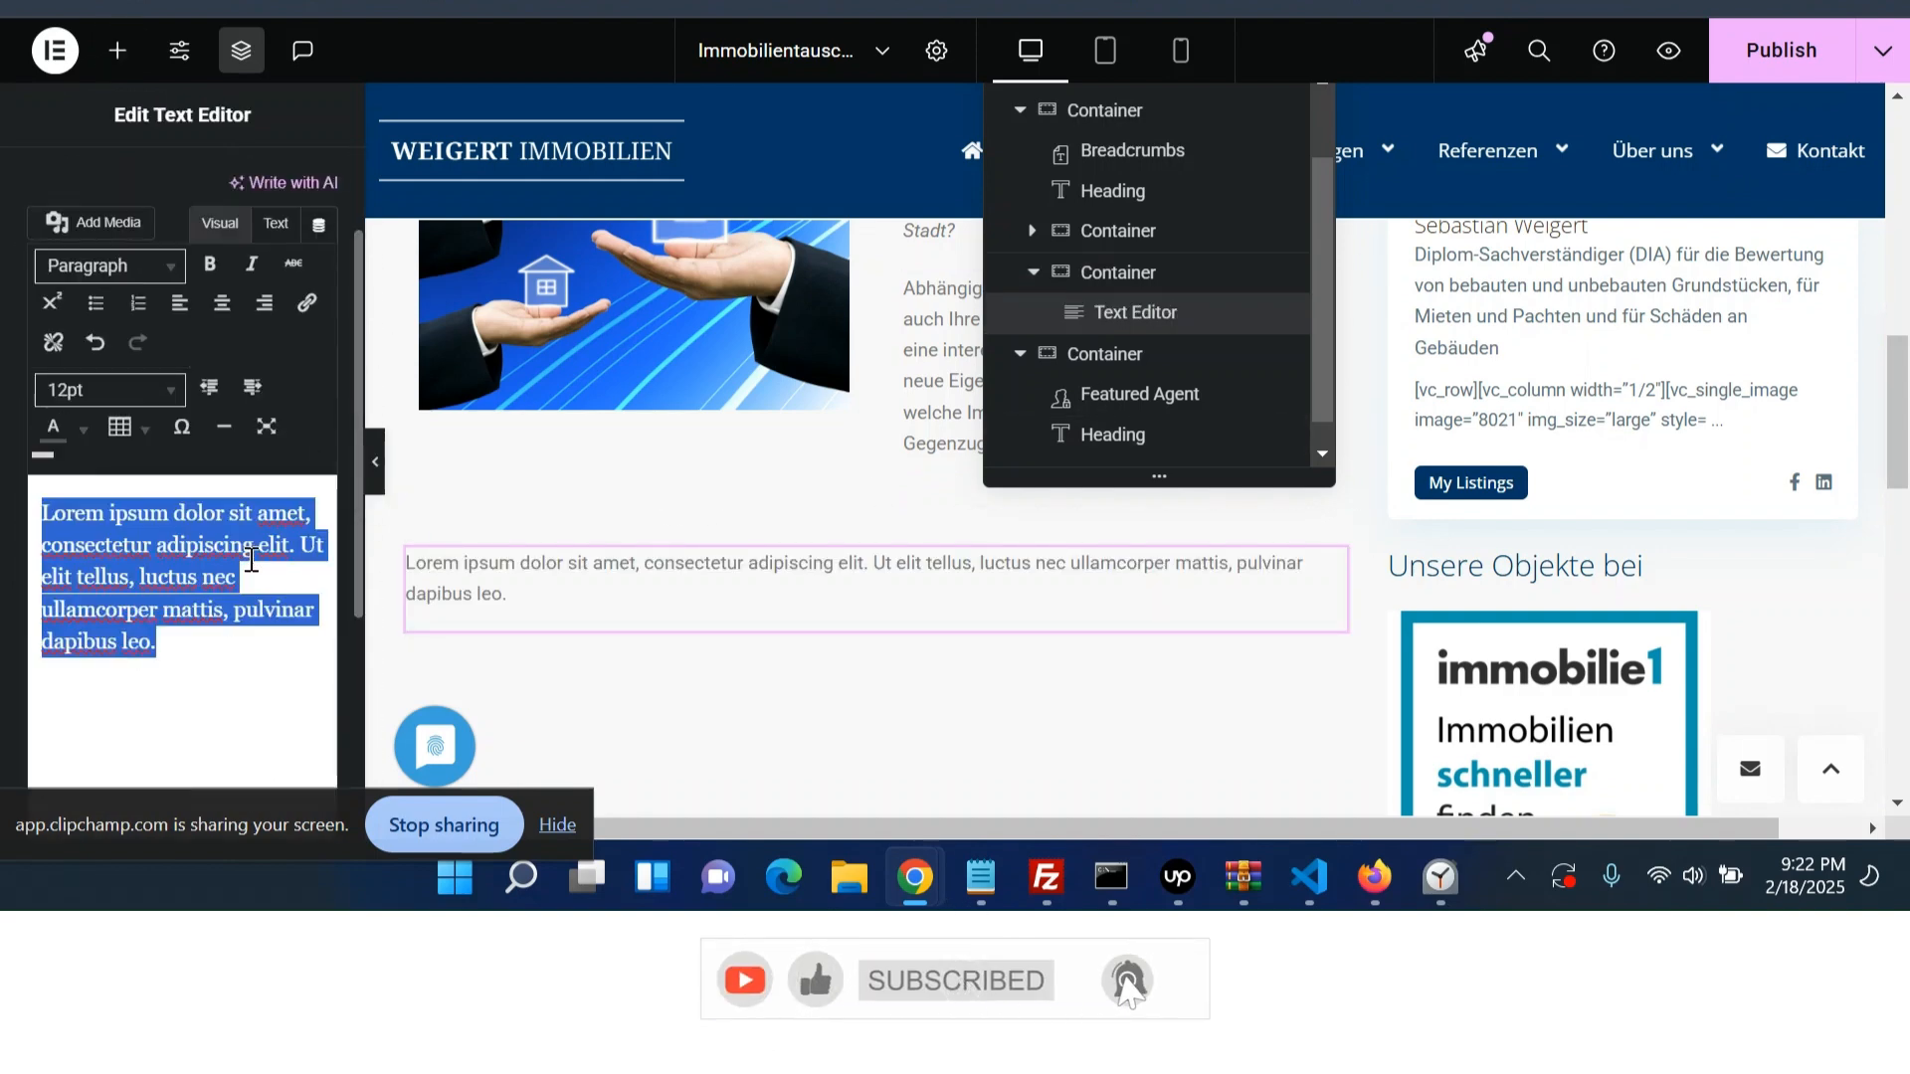
key("ctrl+v")
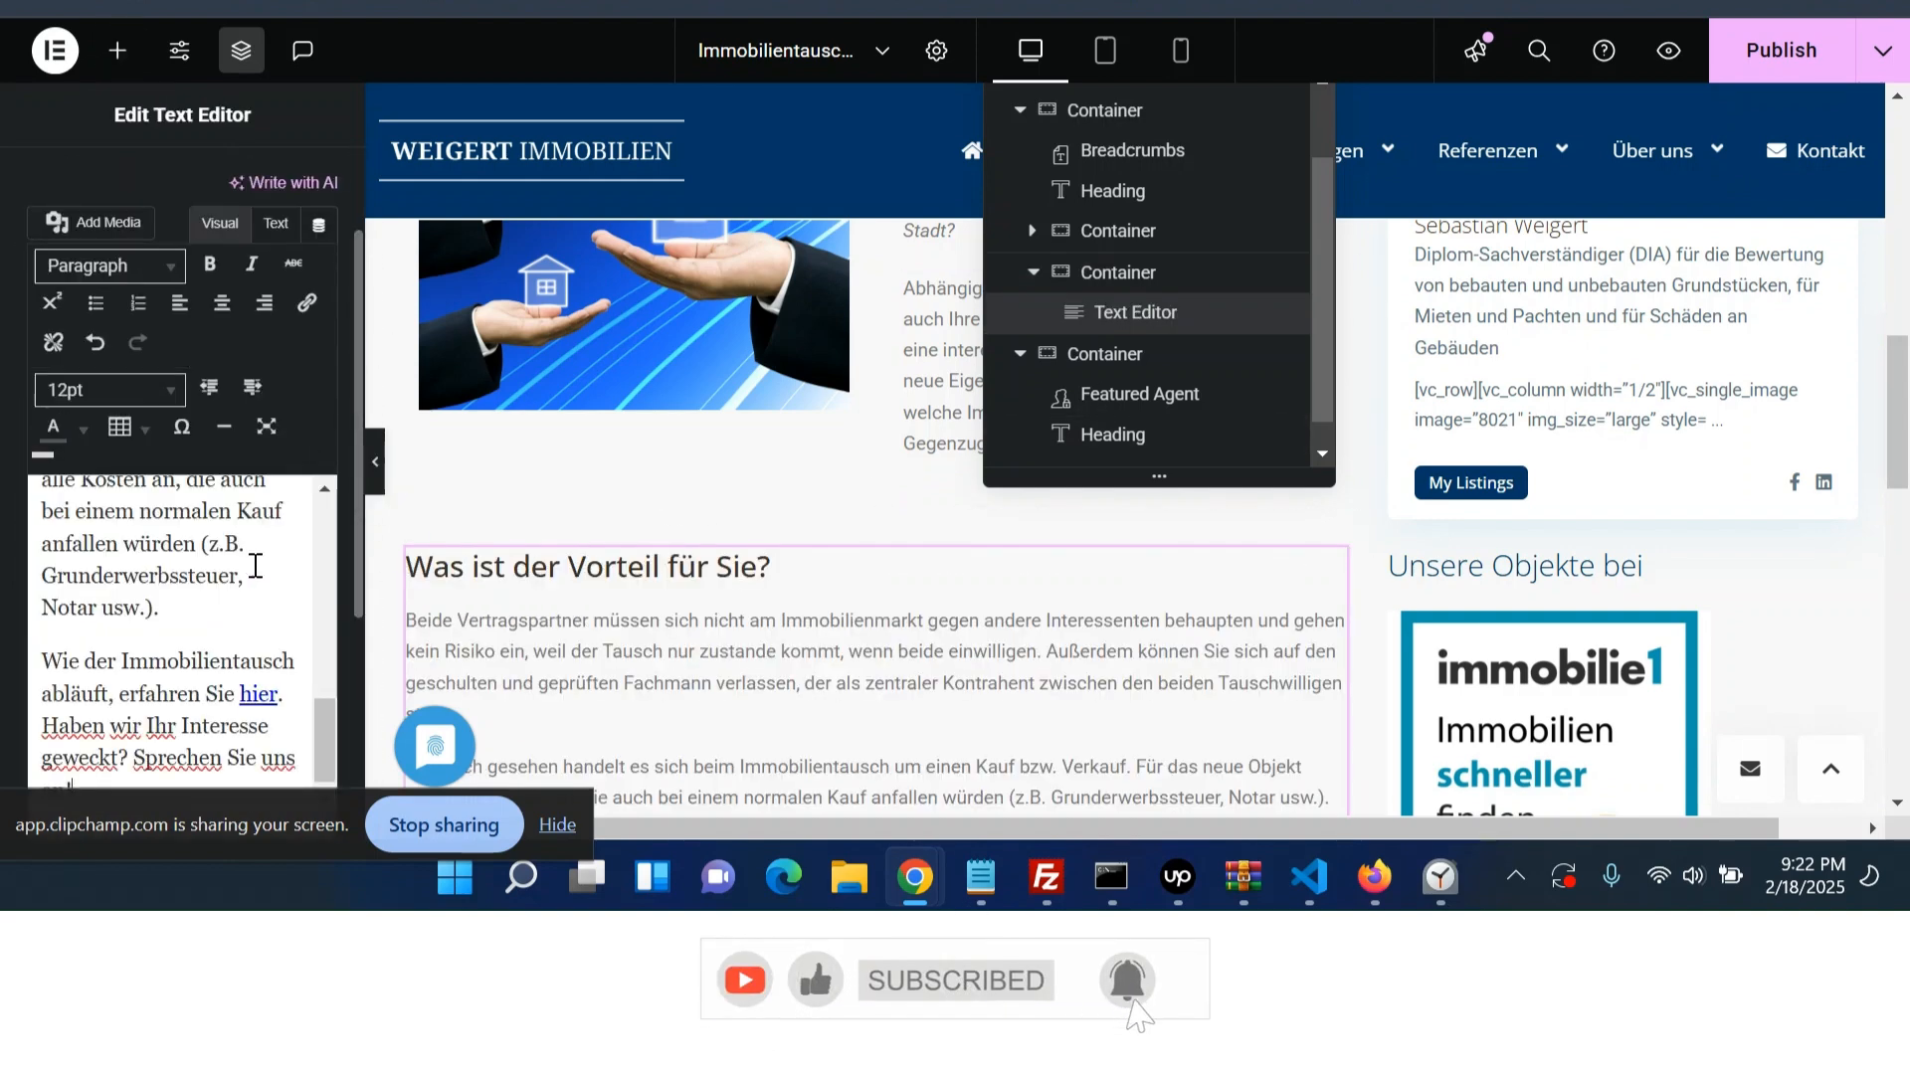
- Check the pasted text in the editor's HTML view and review the new section on the canvas
left_click(276, 224)
scroll(218, 385, "up", 10)
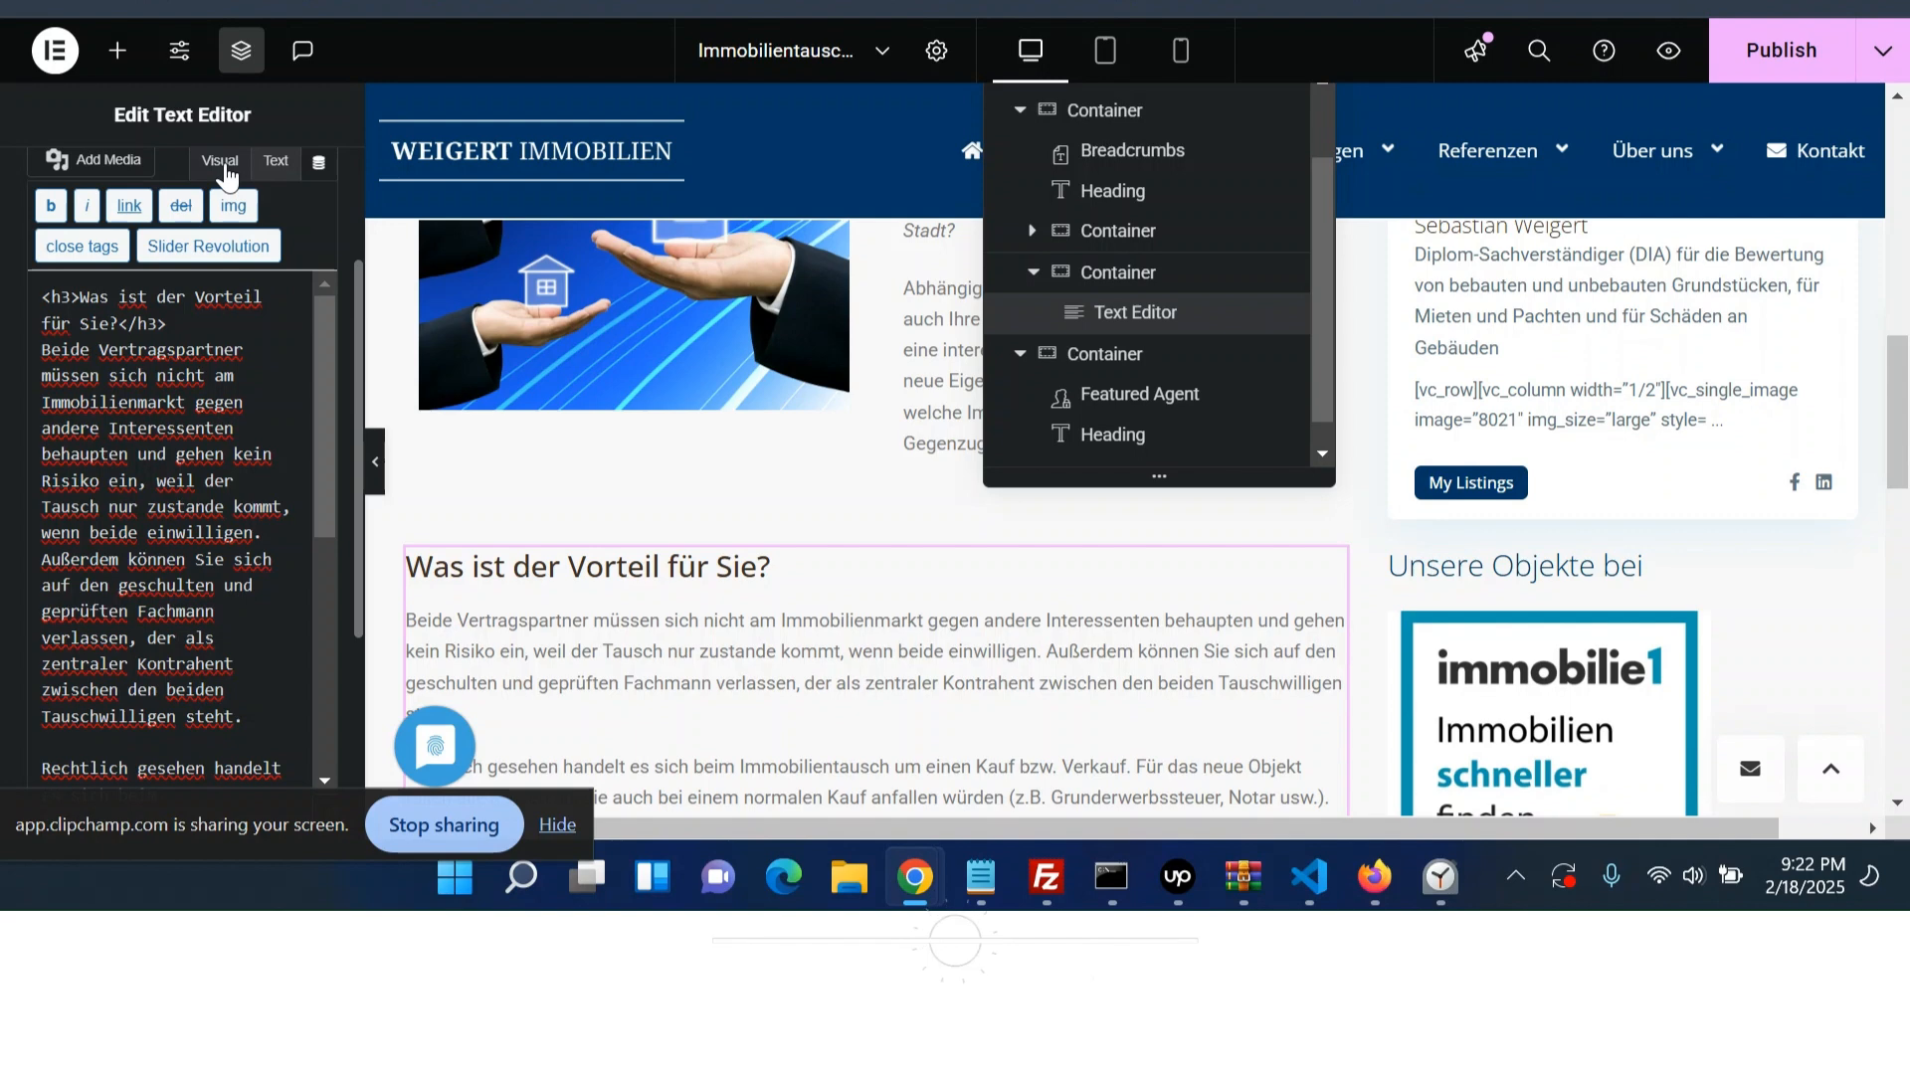
left_click(223, 165)
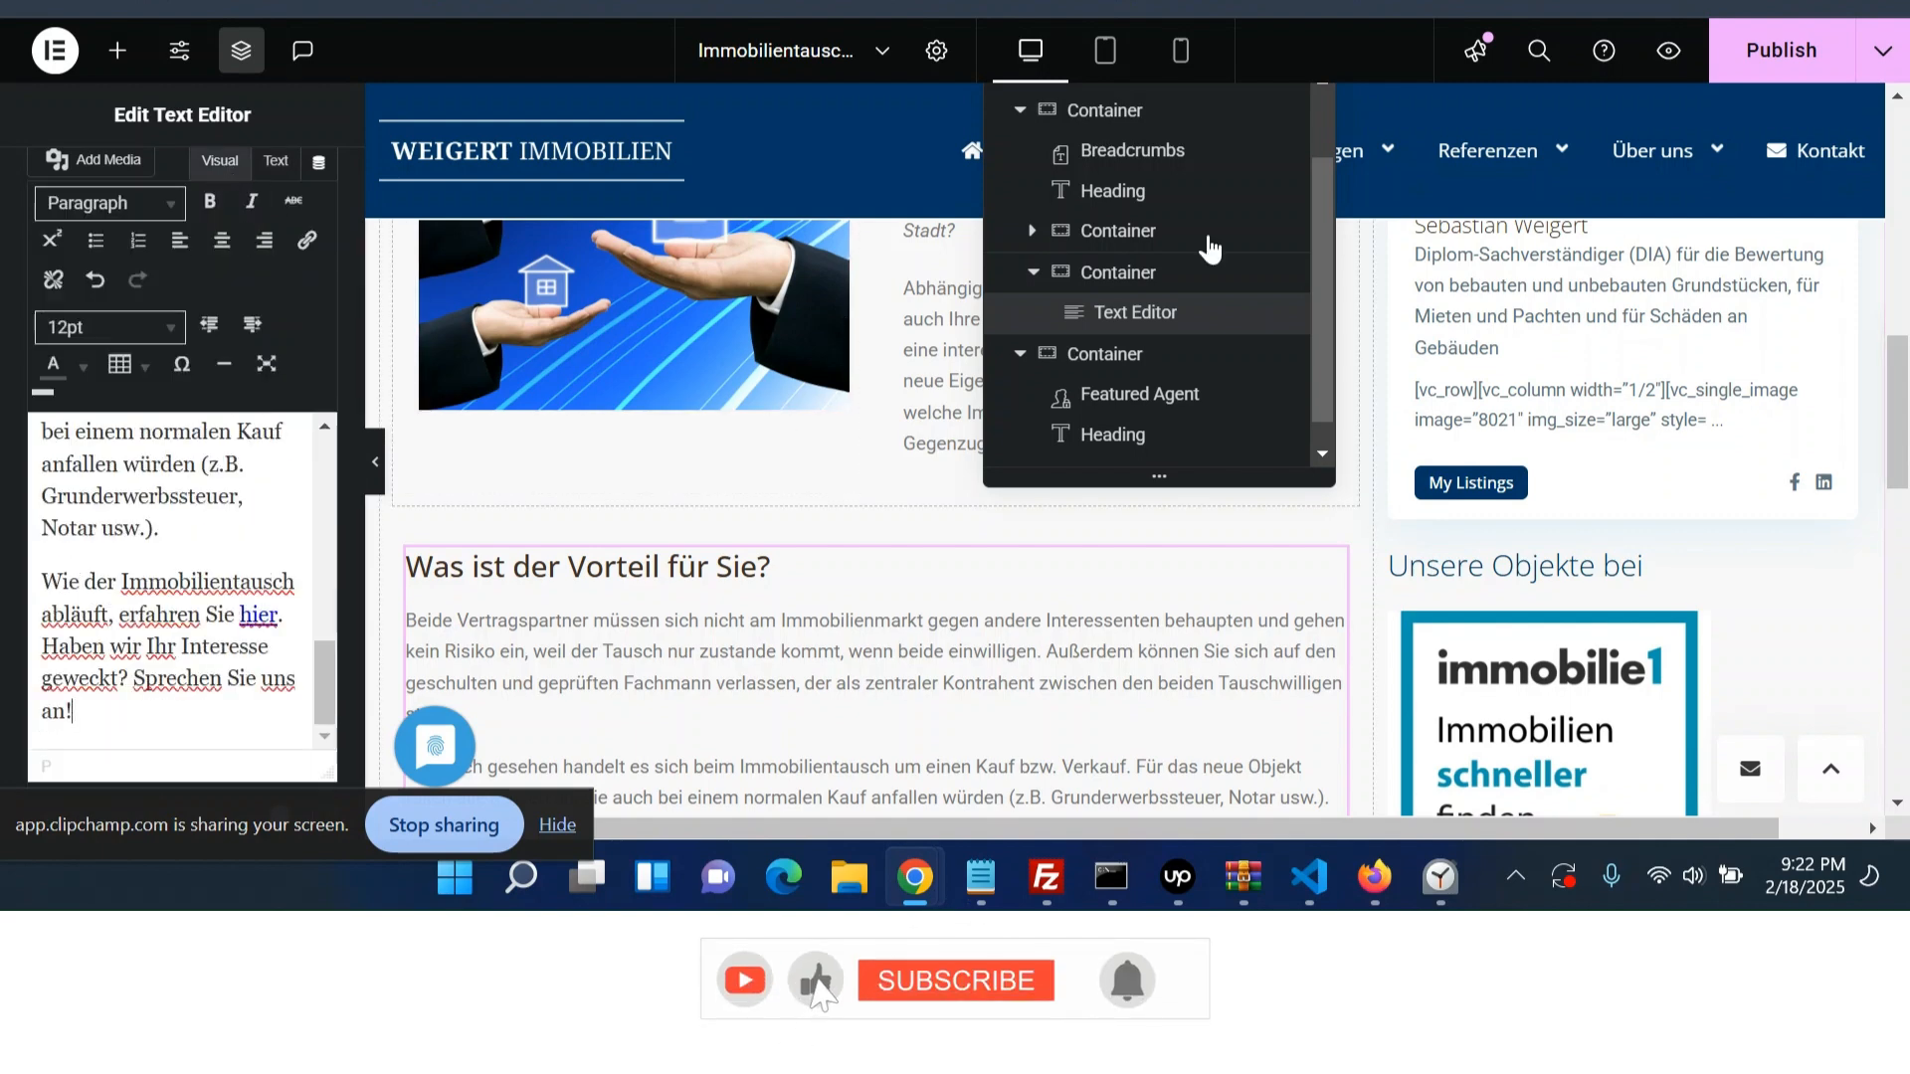
scroll(1104, 159, "up", 1)
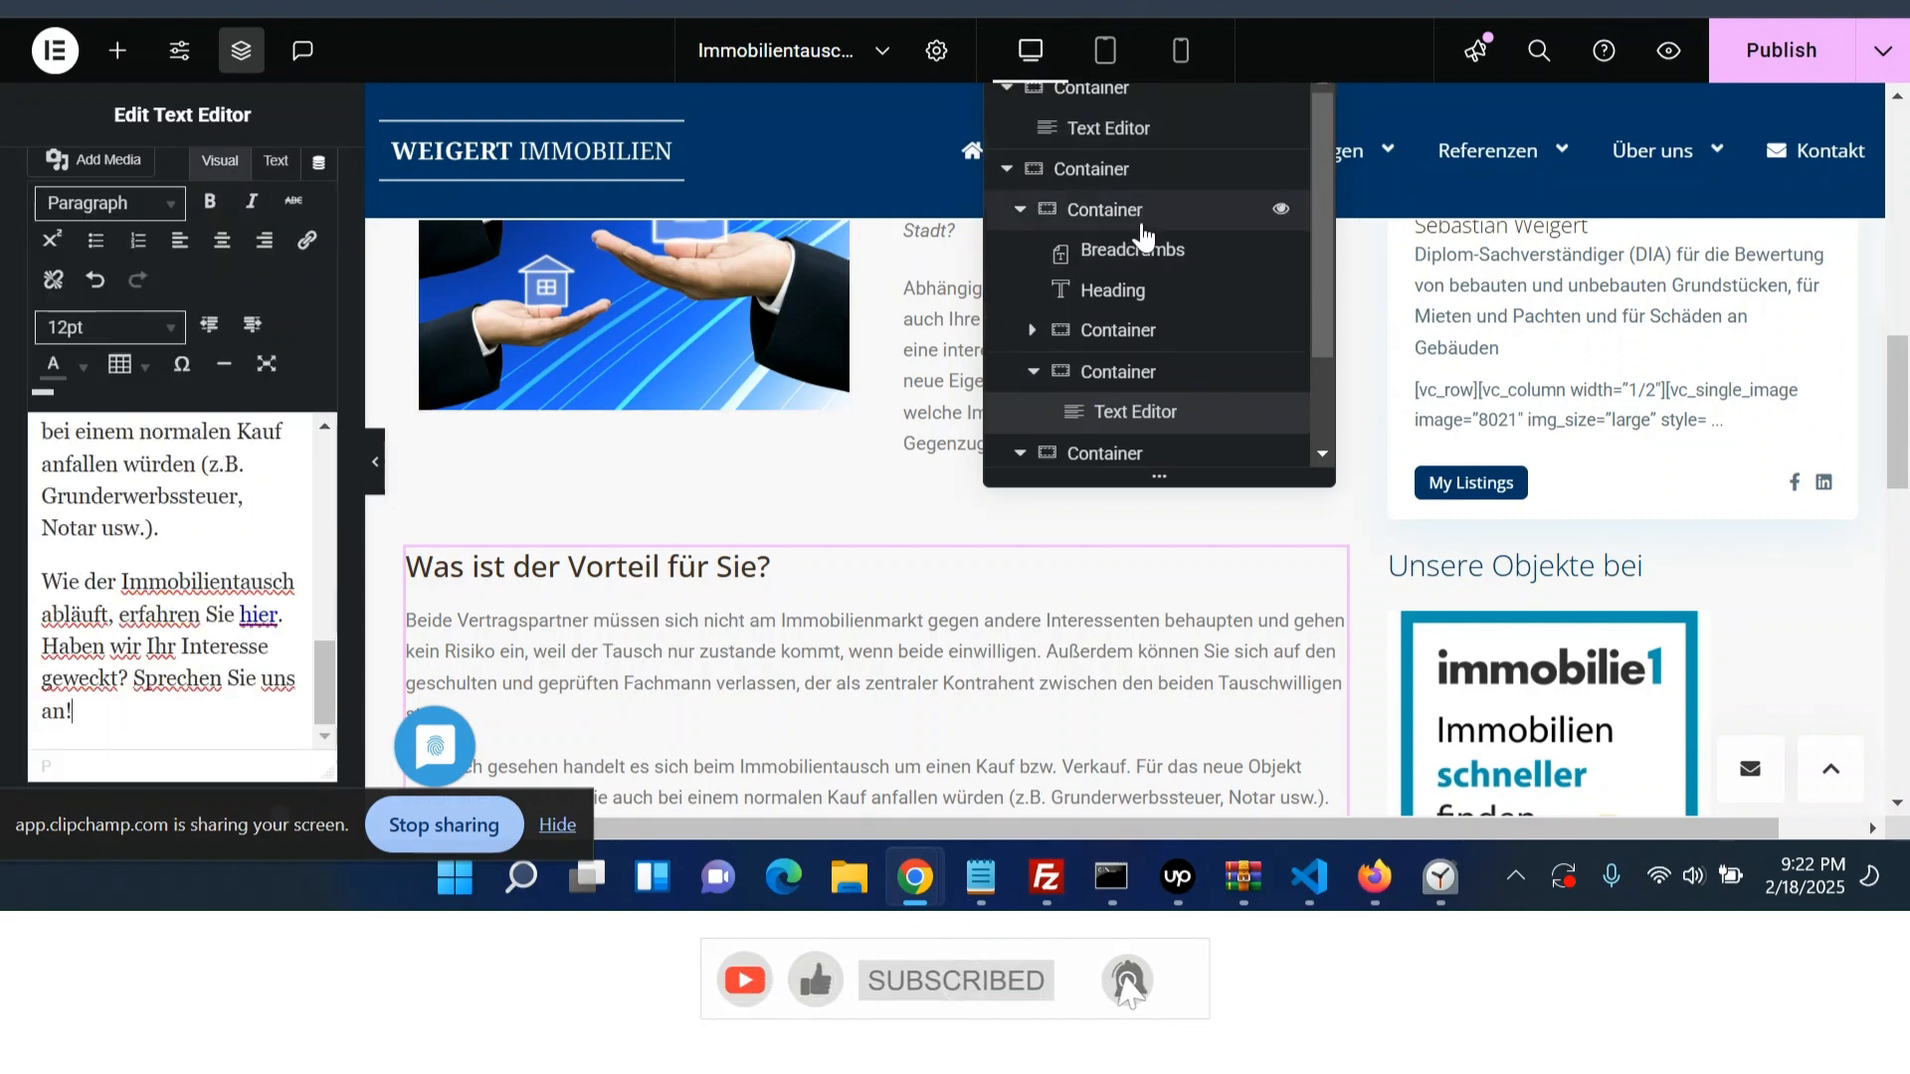
scroll(1114, 258, "down", 2)
scroll(731, 622, "down", 1)
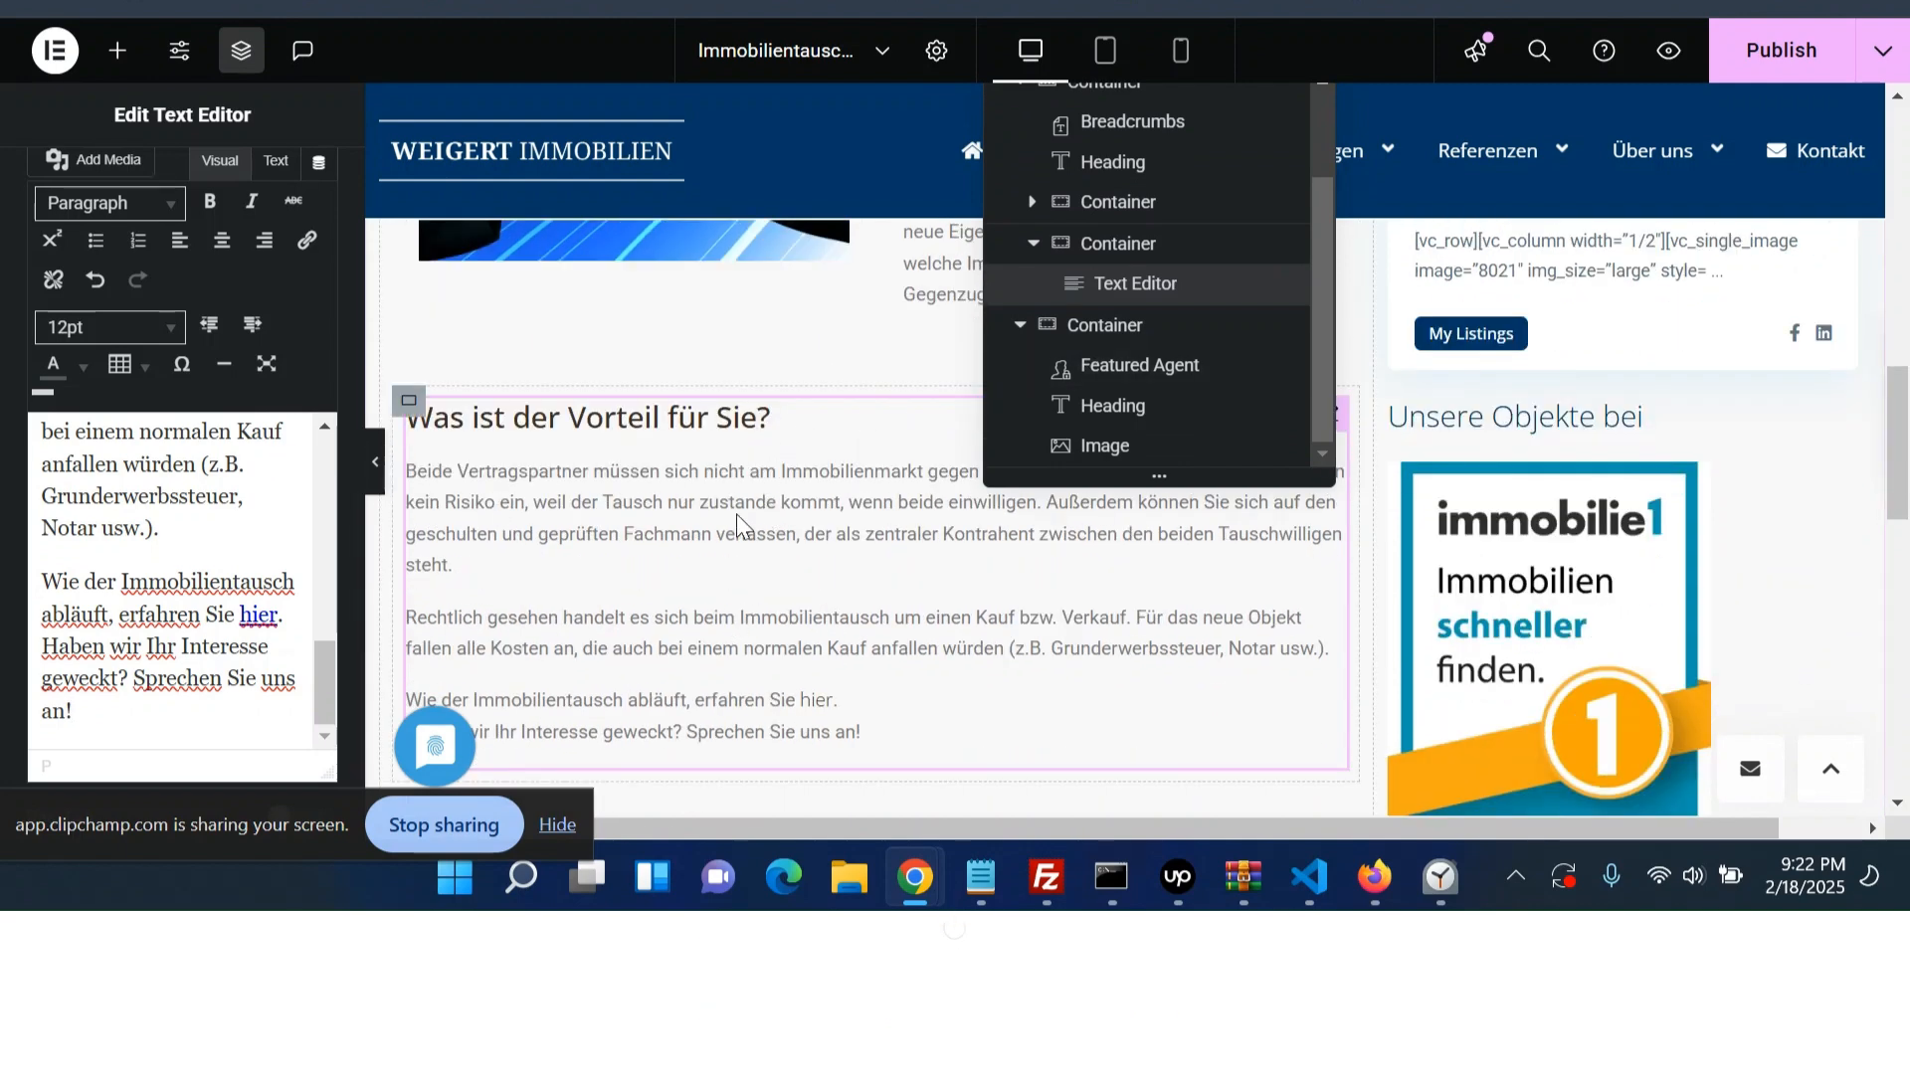
scroll(737, 524, "down", 3)
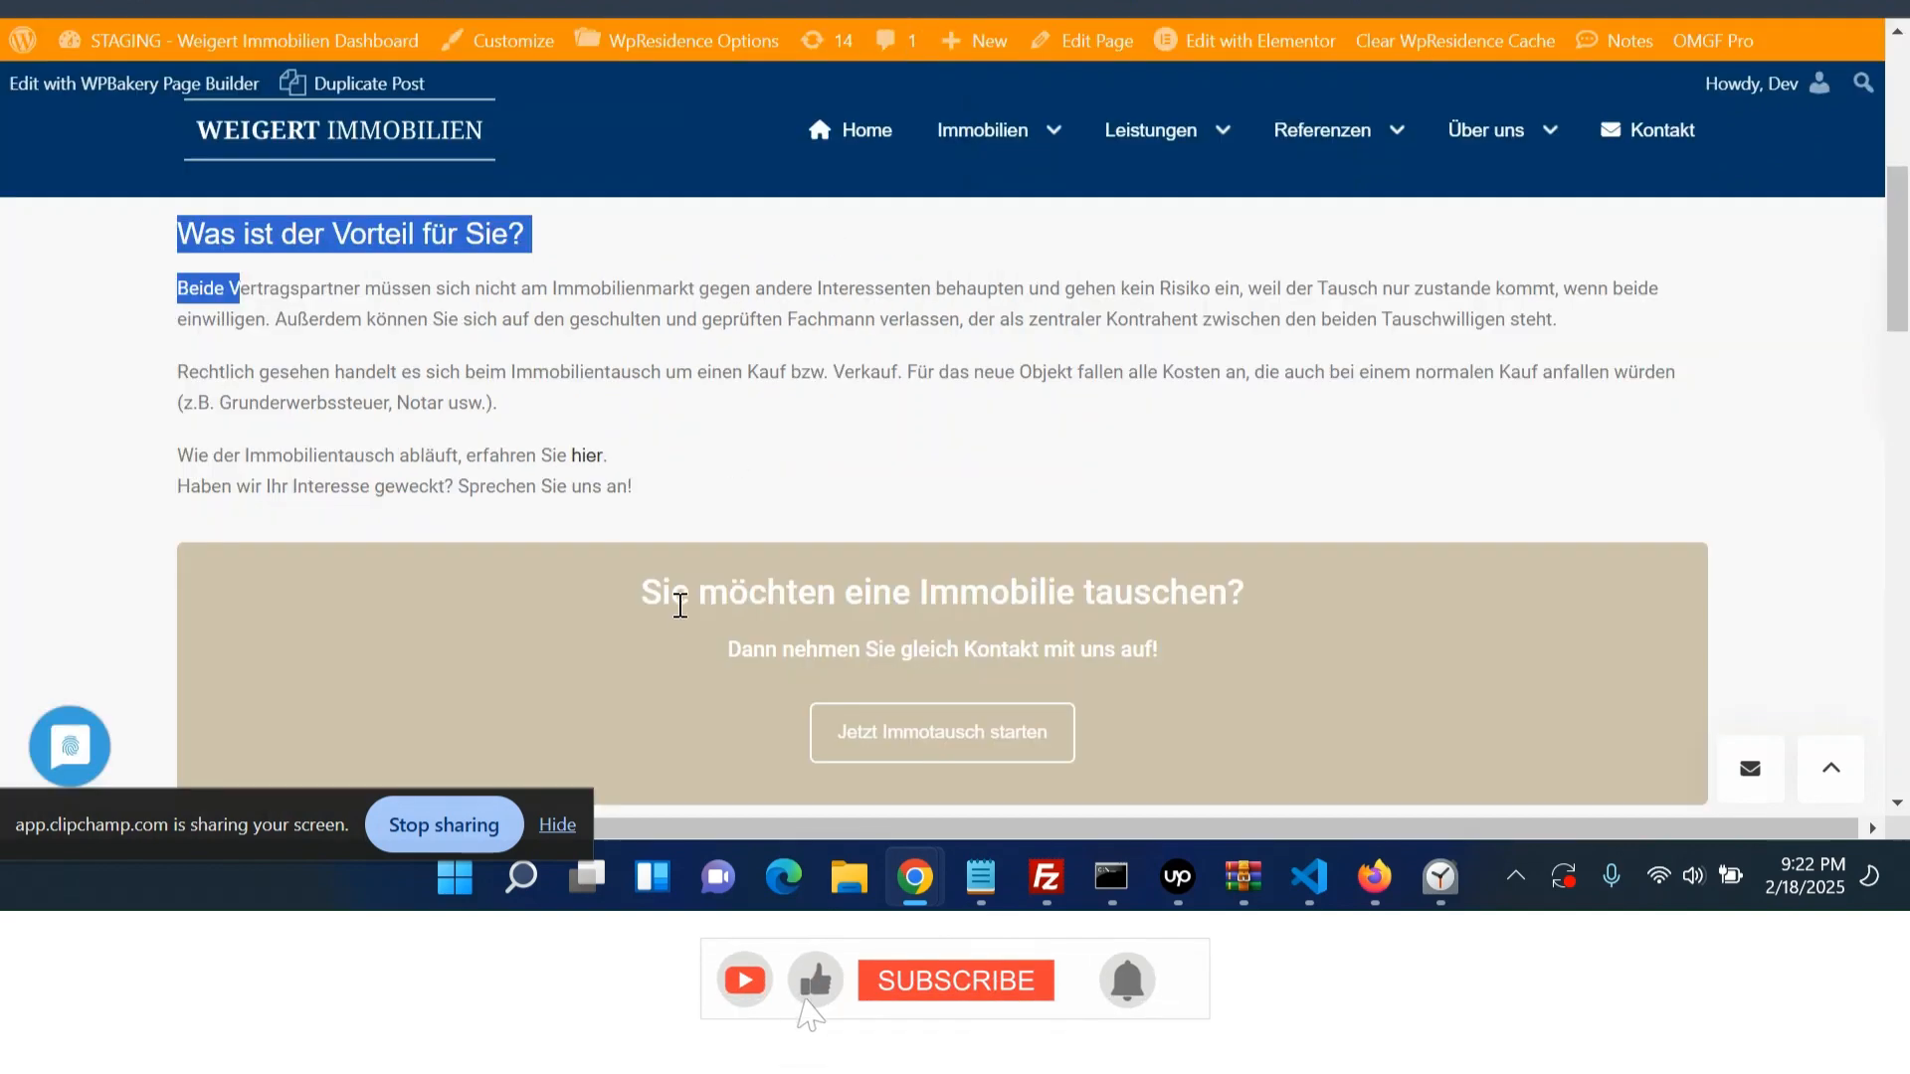
scroll(683, 606, "down", 1)
scroll(664, 665, "down", 1)
- Examine the 'Sie möchten eine Immobilie tauschen?' call-to-action box on the staging page and on the live Immotausch page
left_click_drag(632, 473, 1211, 593)
left_click(1206, 597)
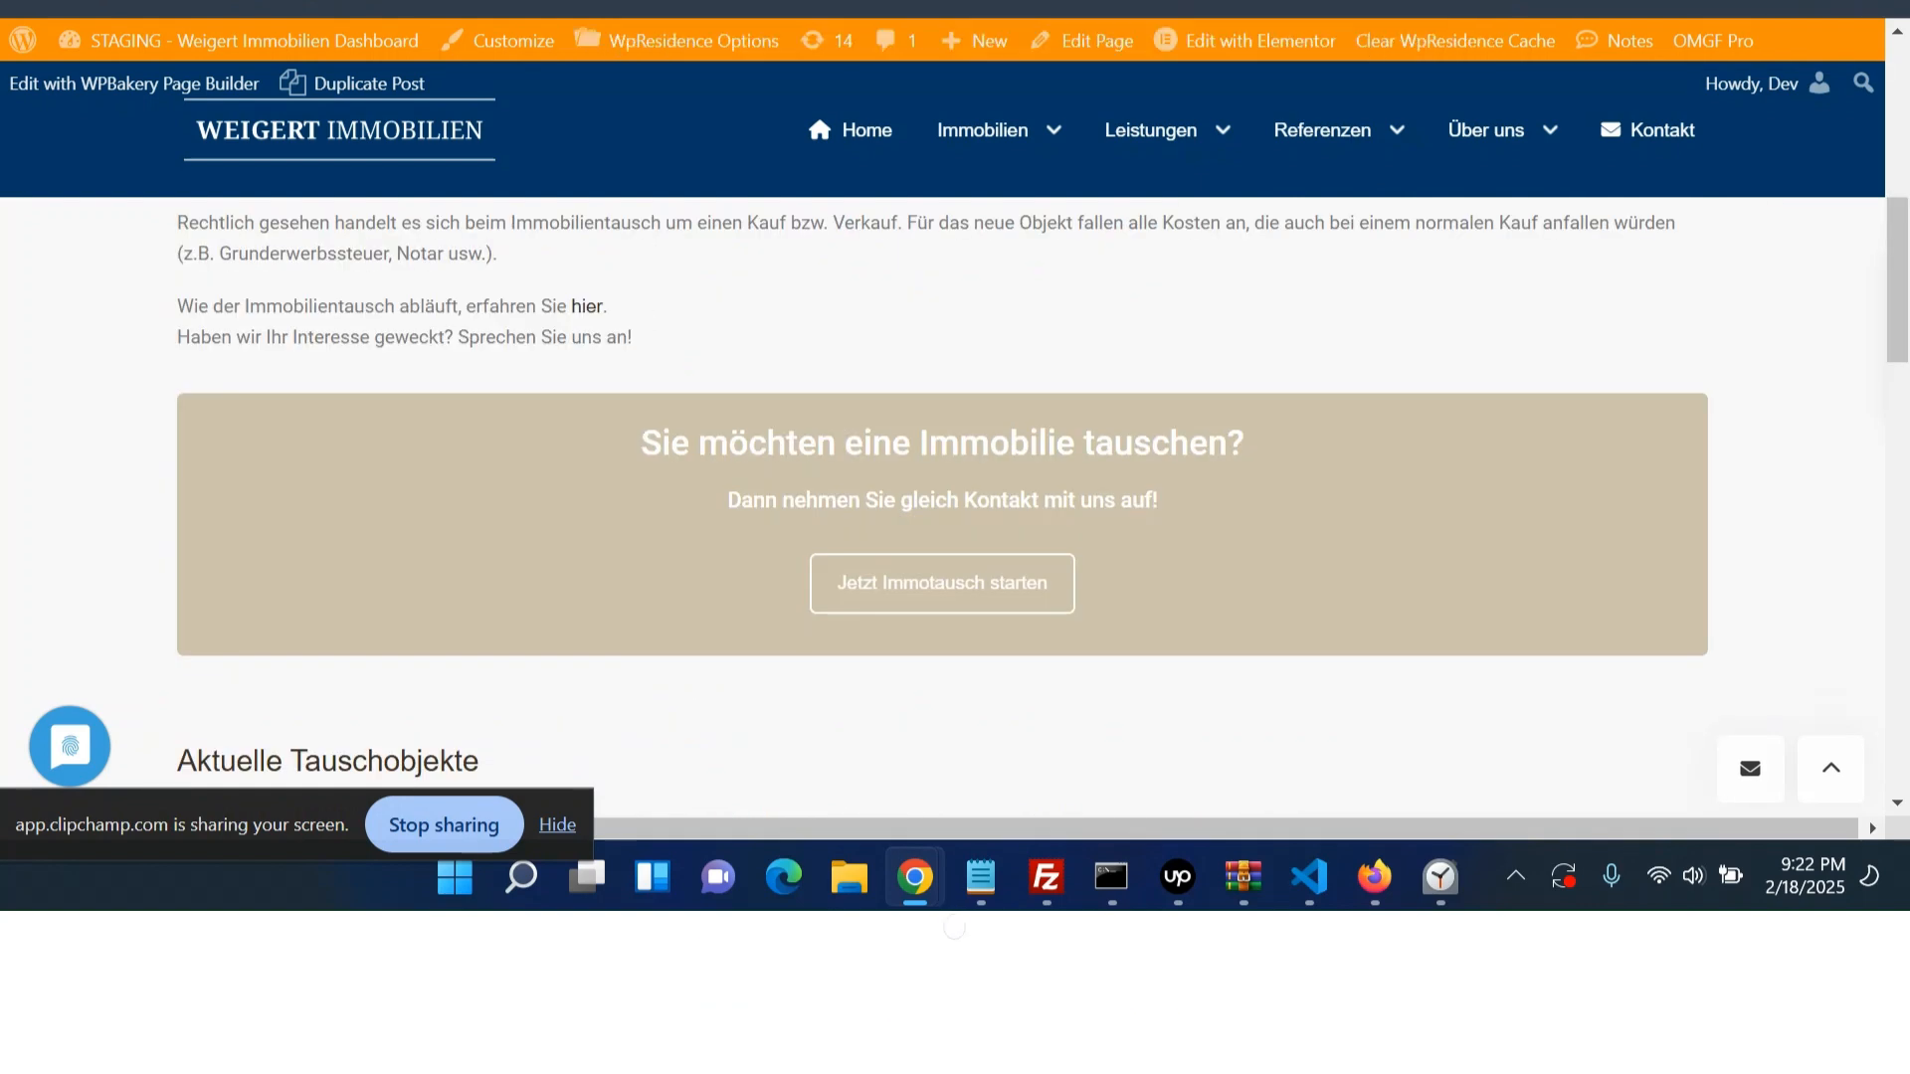
left_click(57, 5)
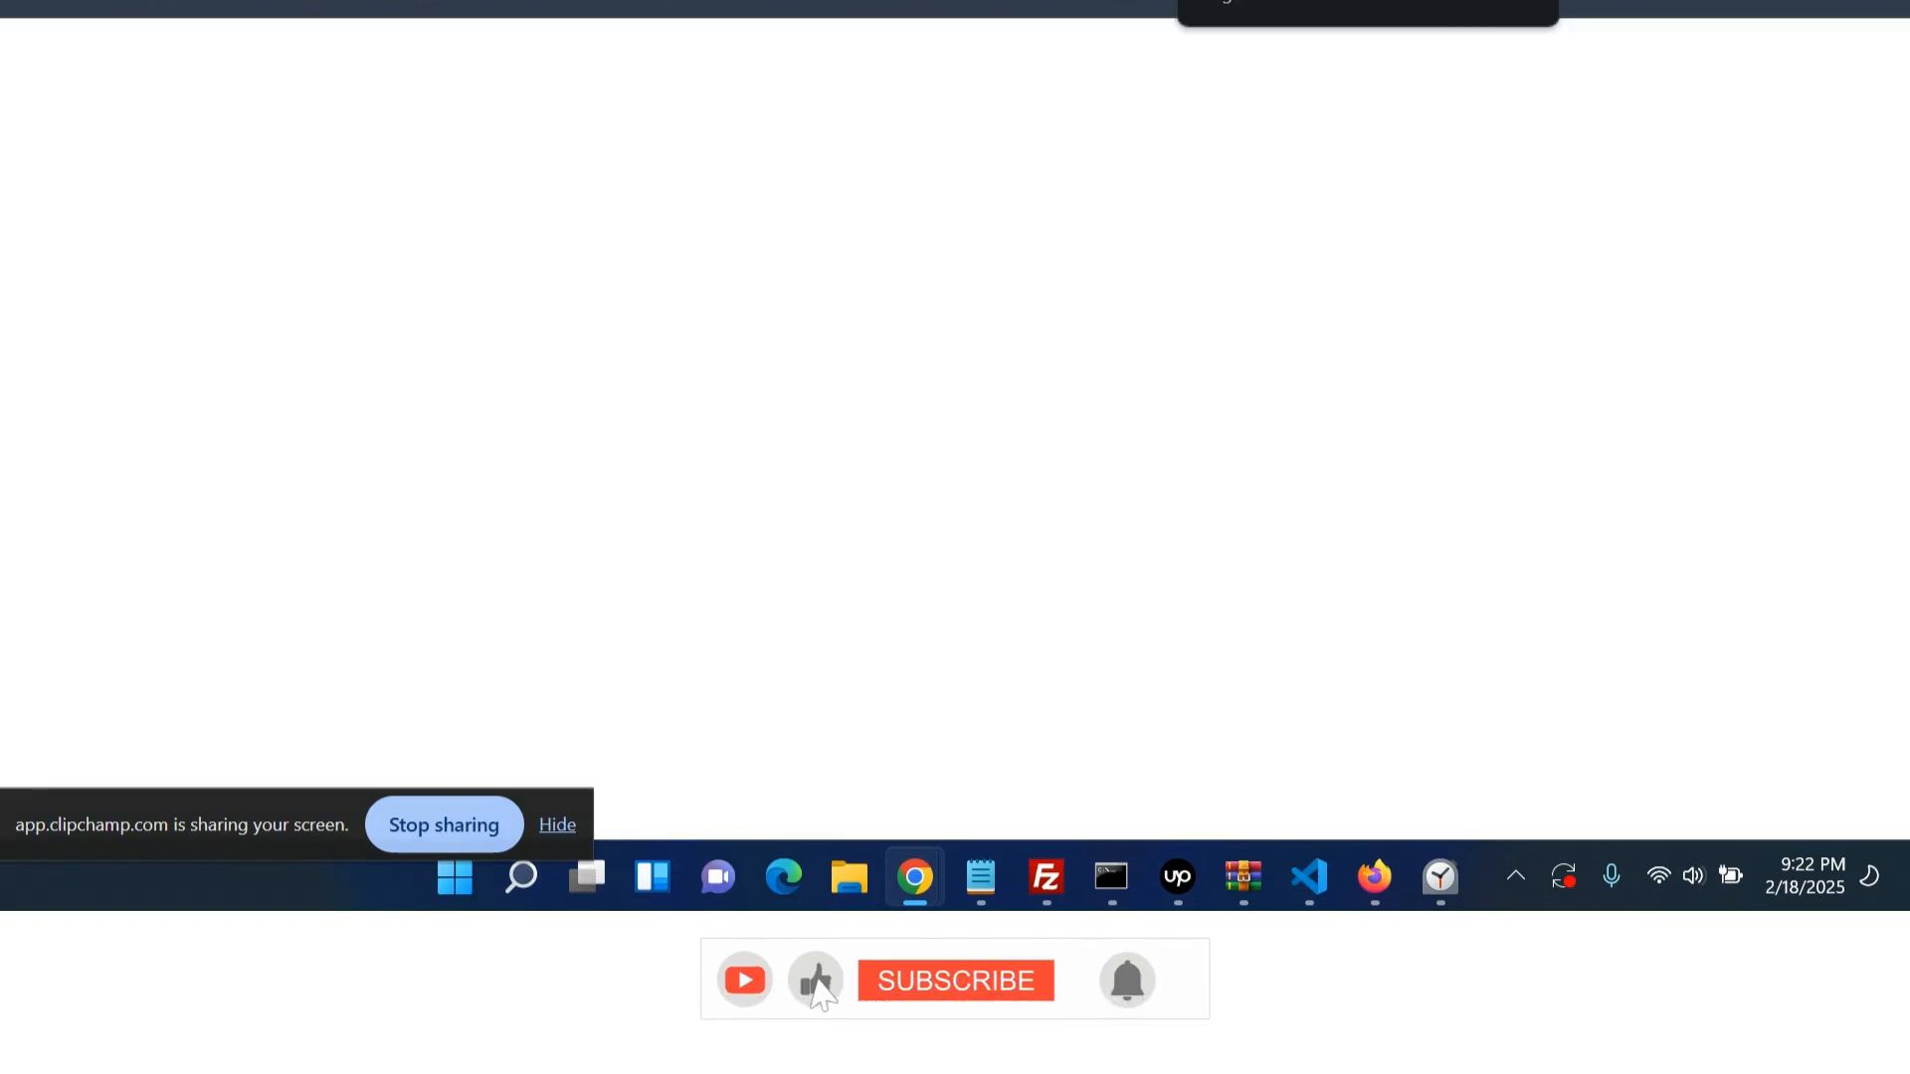
mouse_move(1000, 144)
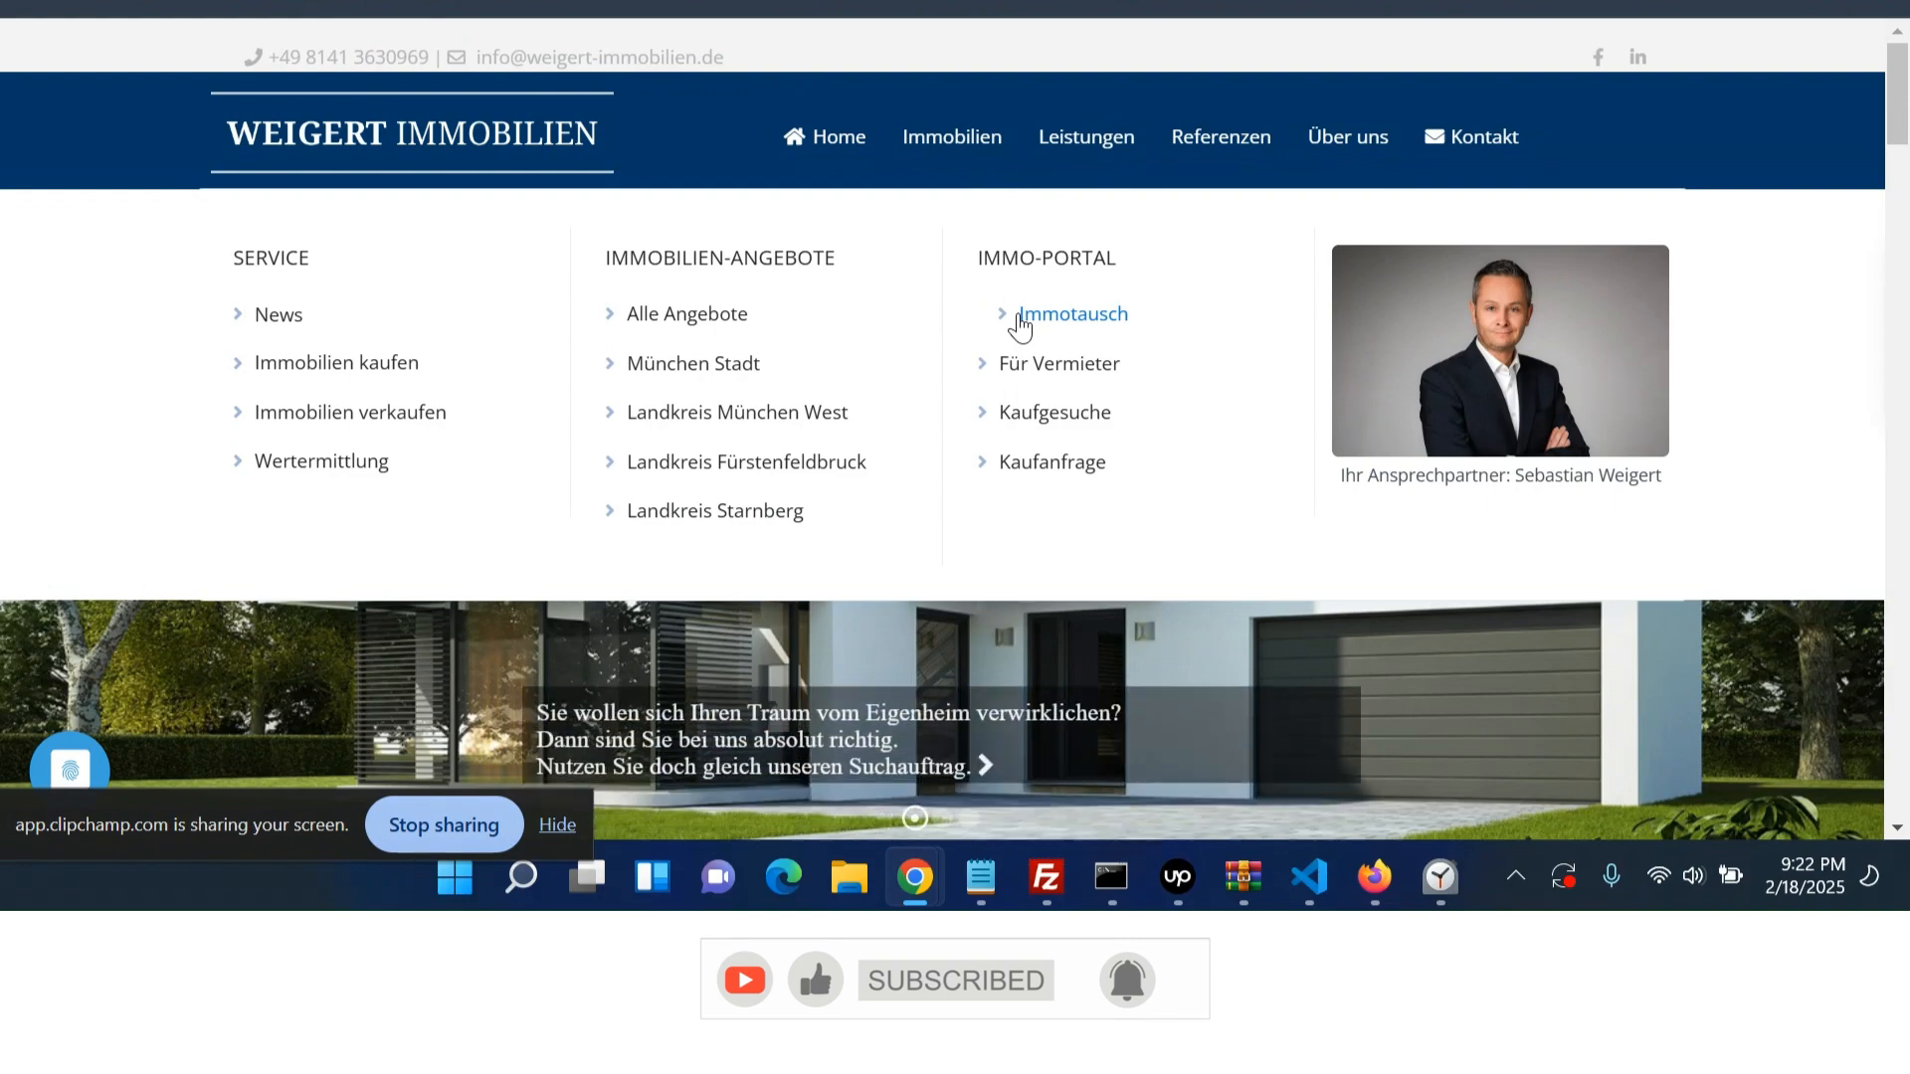
left_click(1024, 317)
scroll(1078, 321, "down", 10)
scroll(968, 498, "up", 4)
left_click_drag(1104, 624, 1175, 517)
left_click(1174, 516)
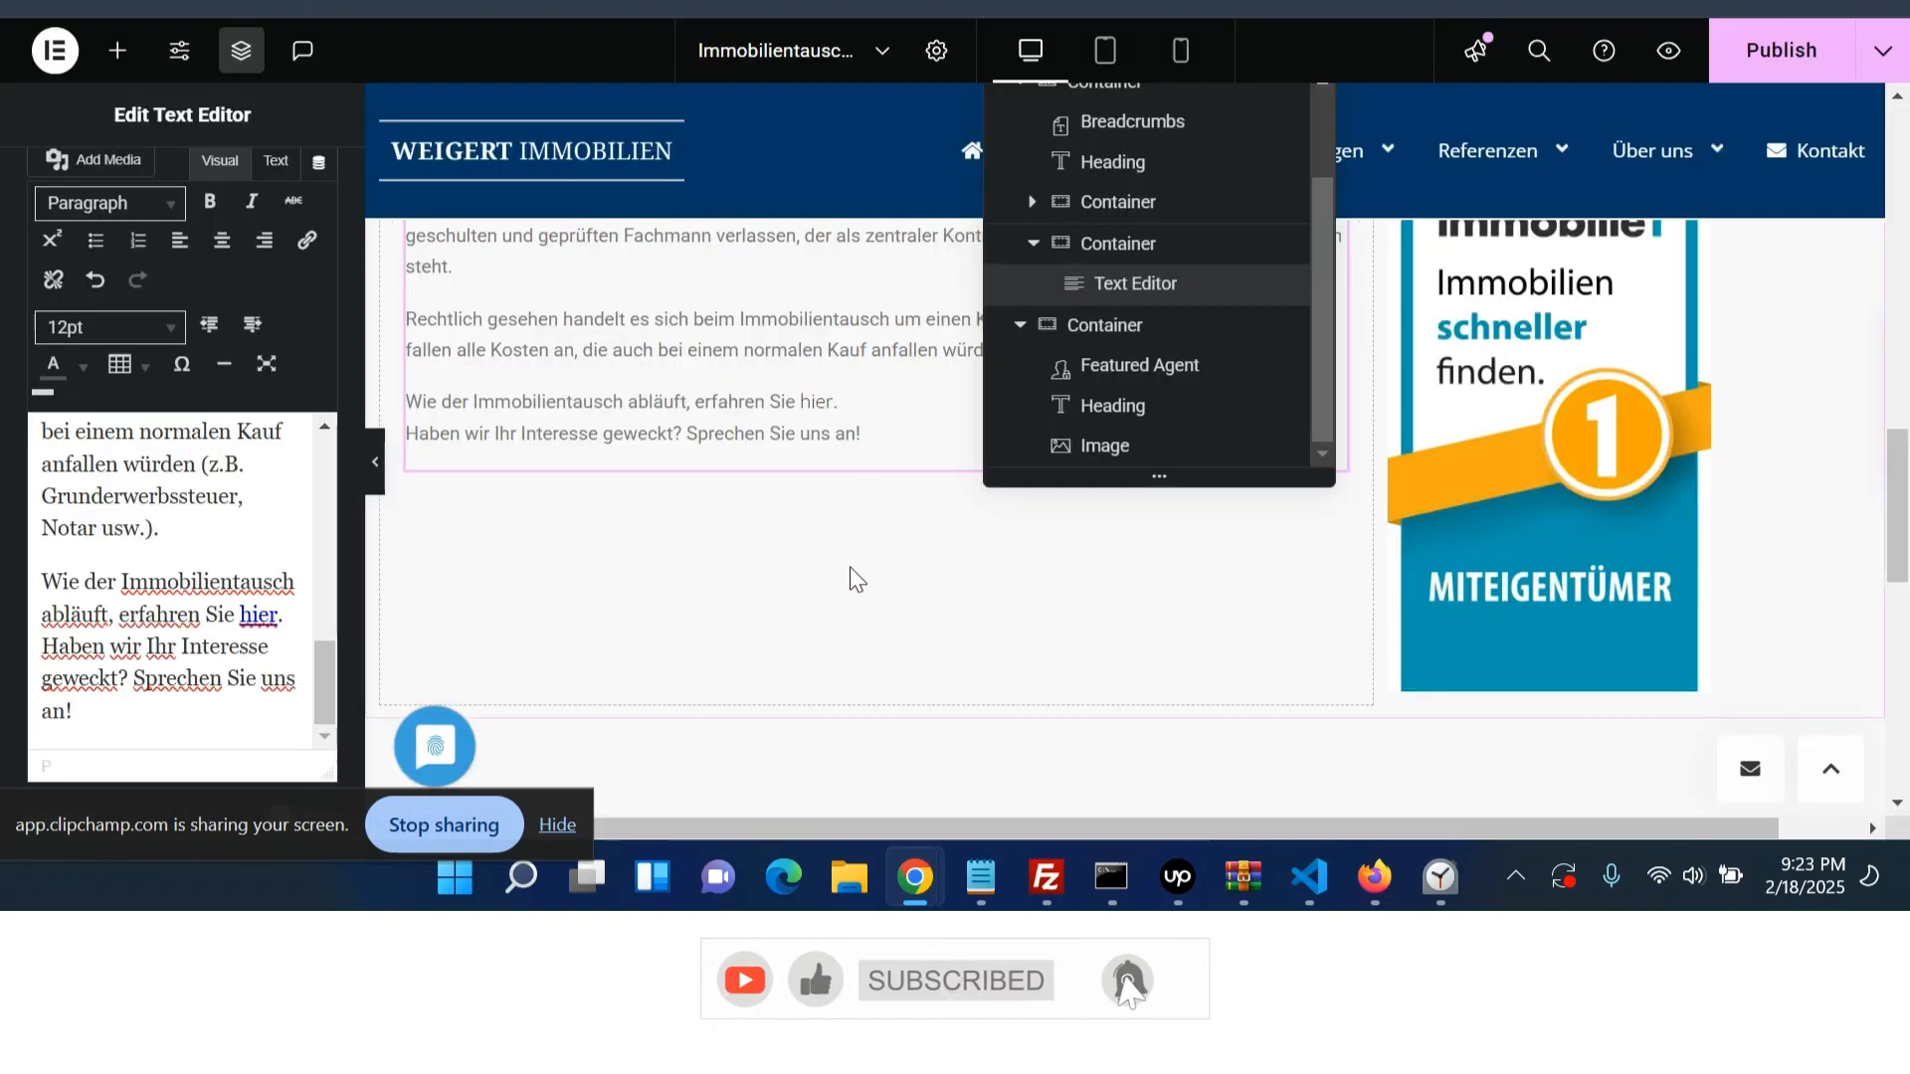
scroll(851, 577, "up", 3)
- Add another empty container to the main content column below the 'Was ist der Vorteil für Sie?' text
left_click(1100, 244)
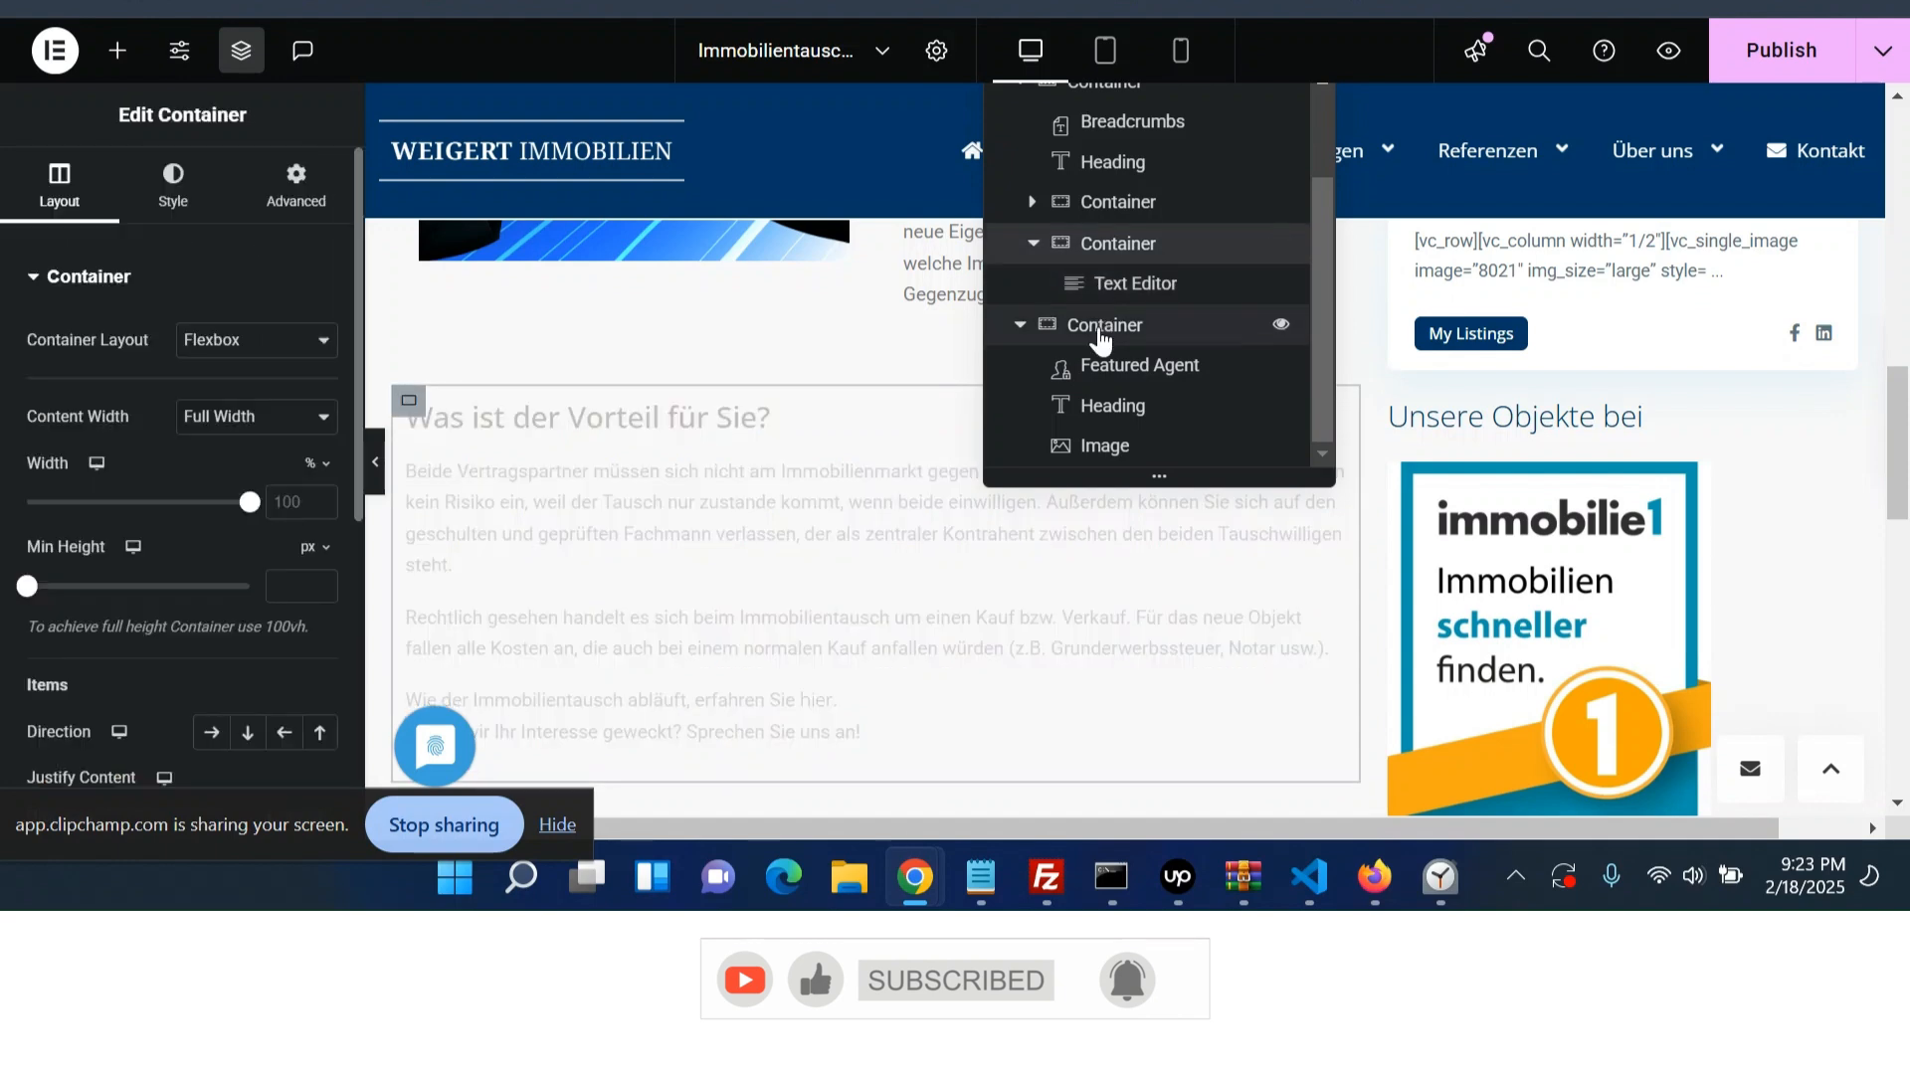
scroll(1099, 318, "up", 2)
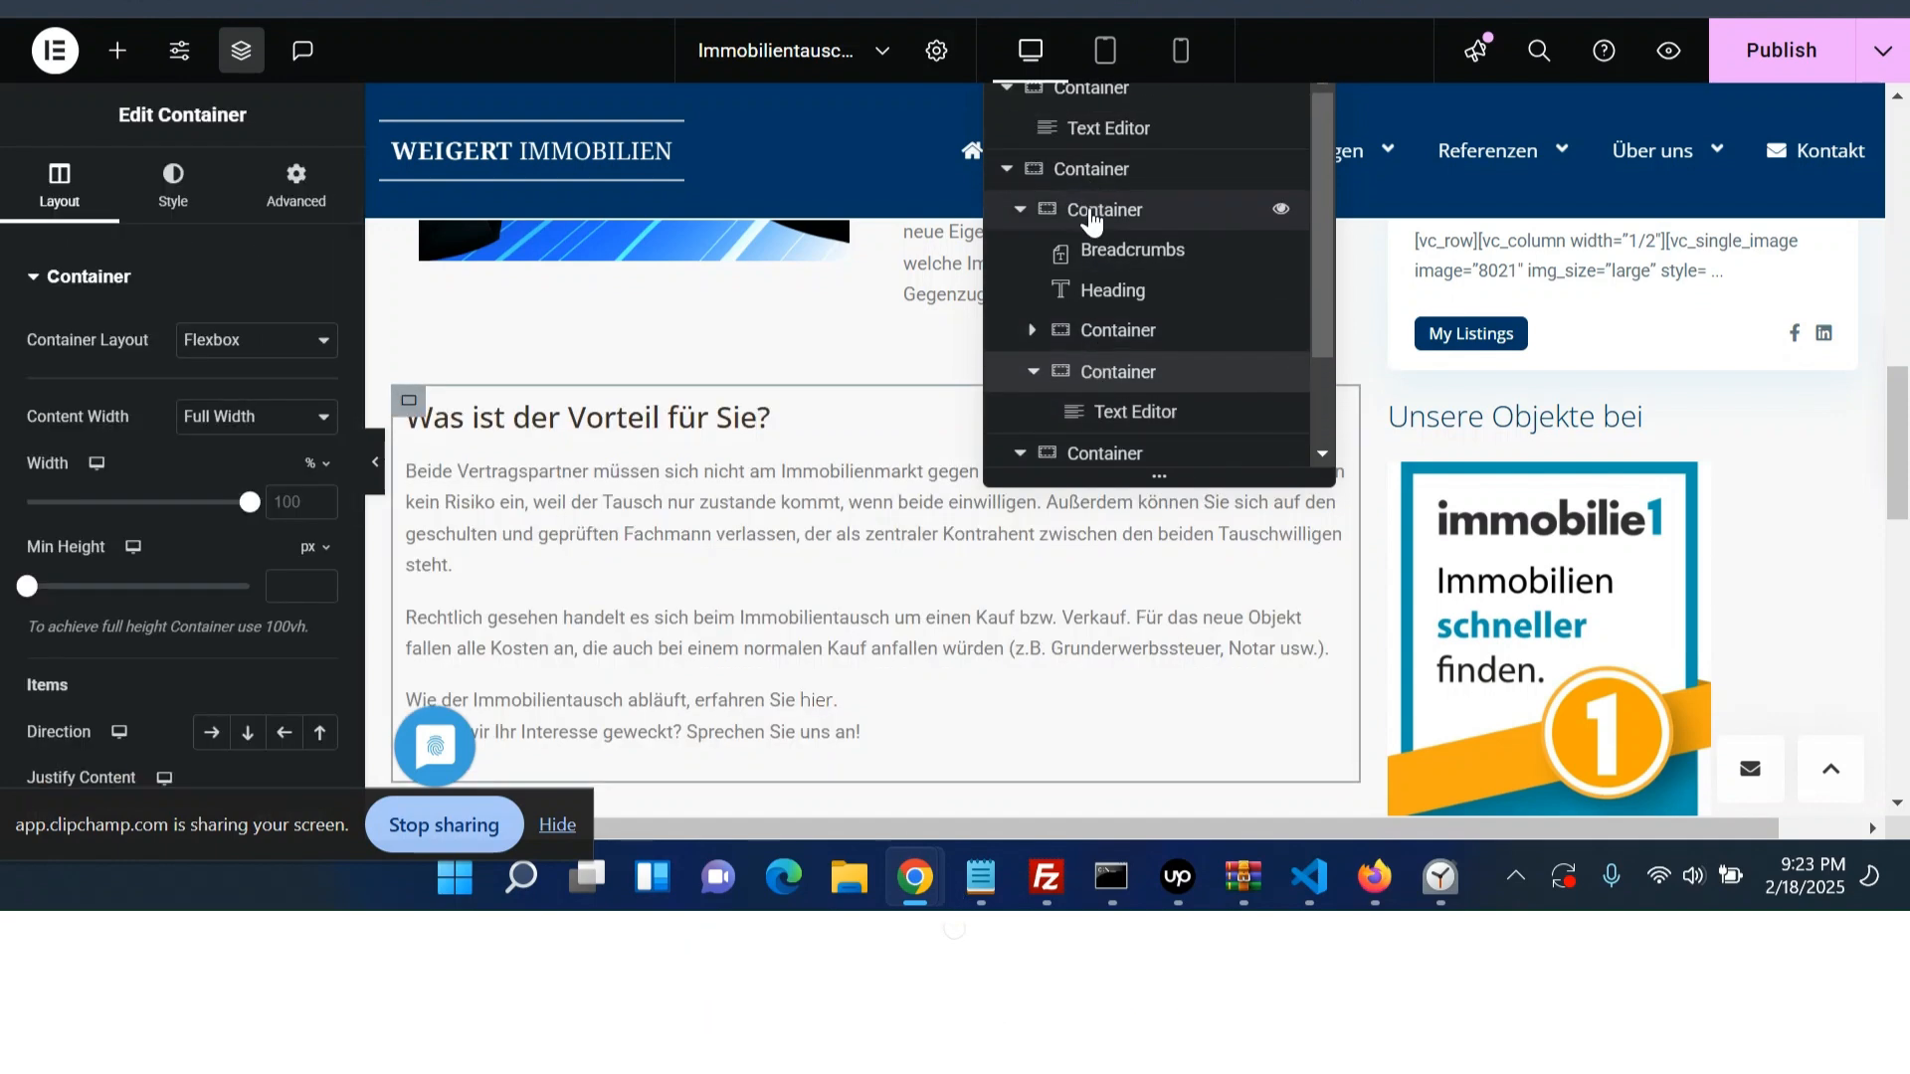
left_click(1091, 211)
left_click(117, 50)
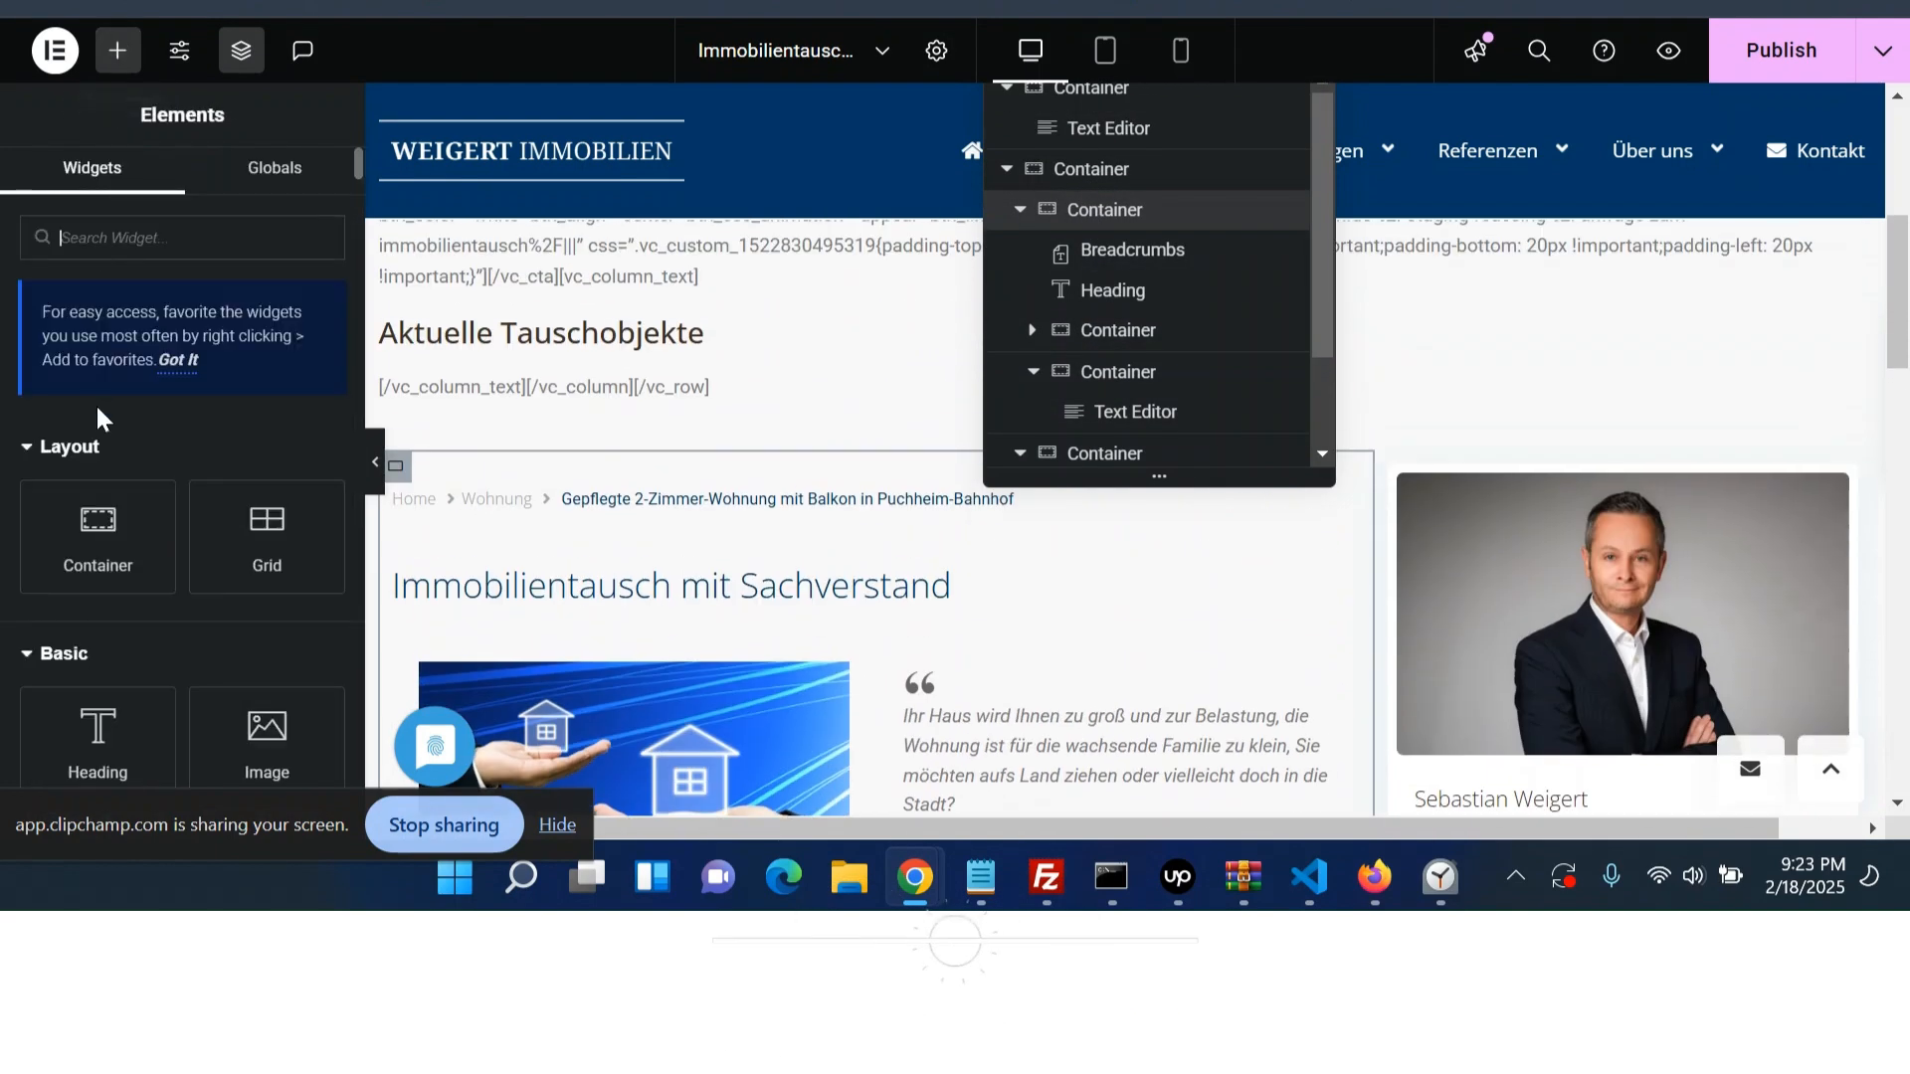
left_click(97, 537)
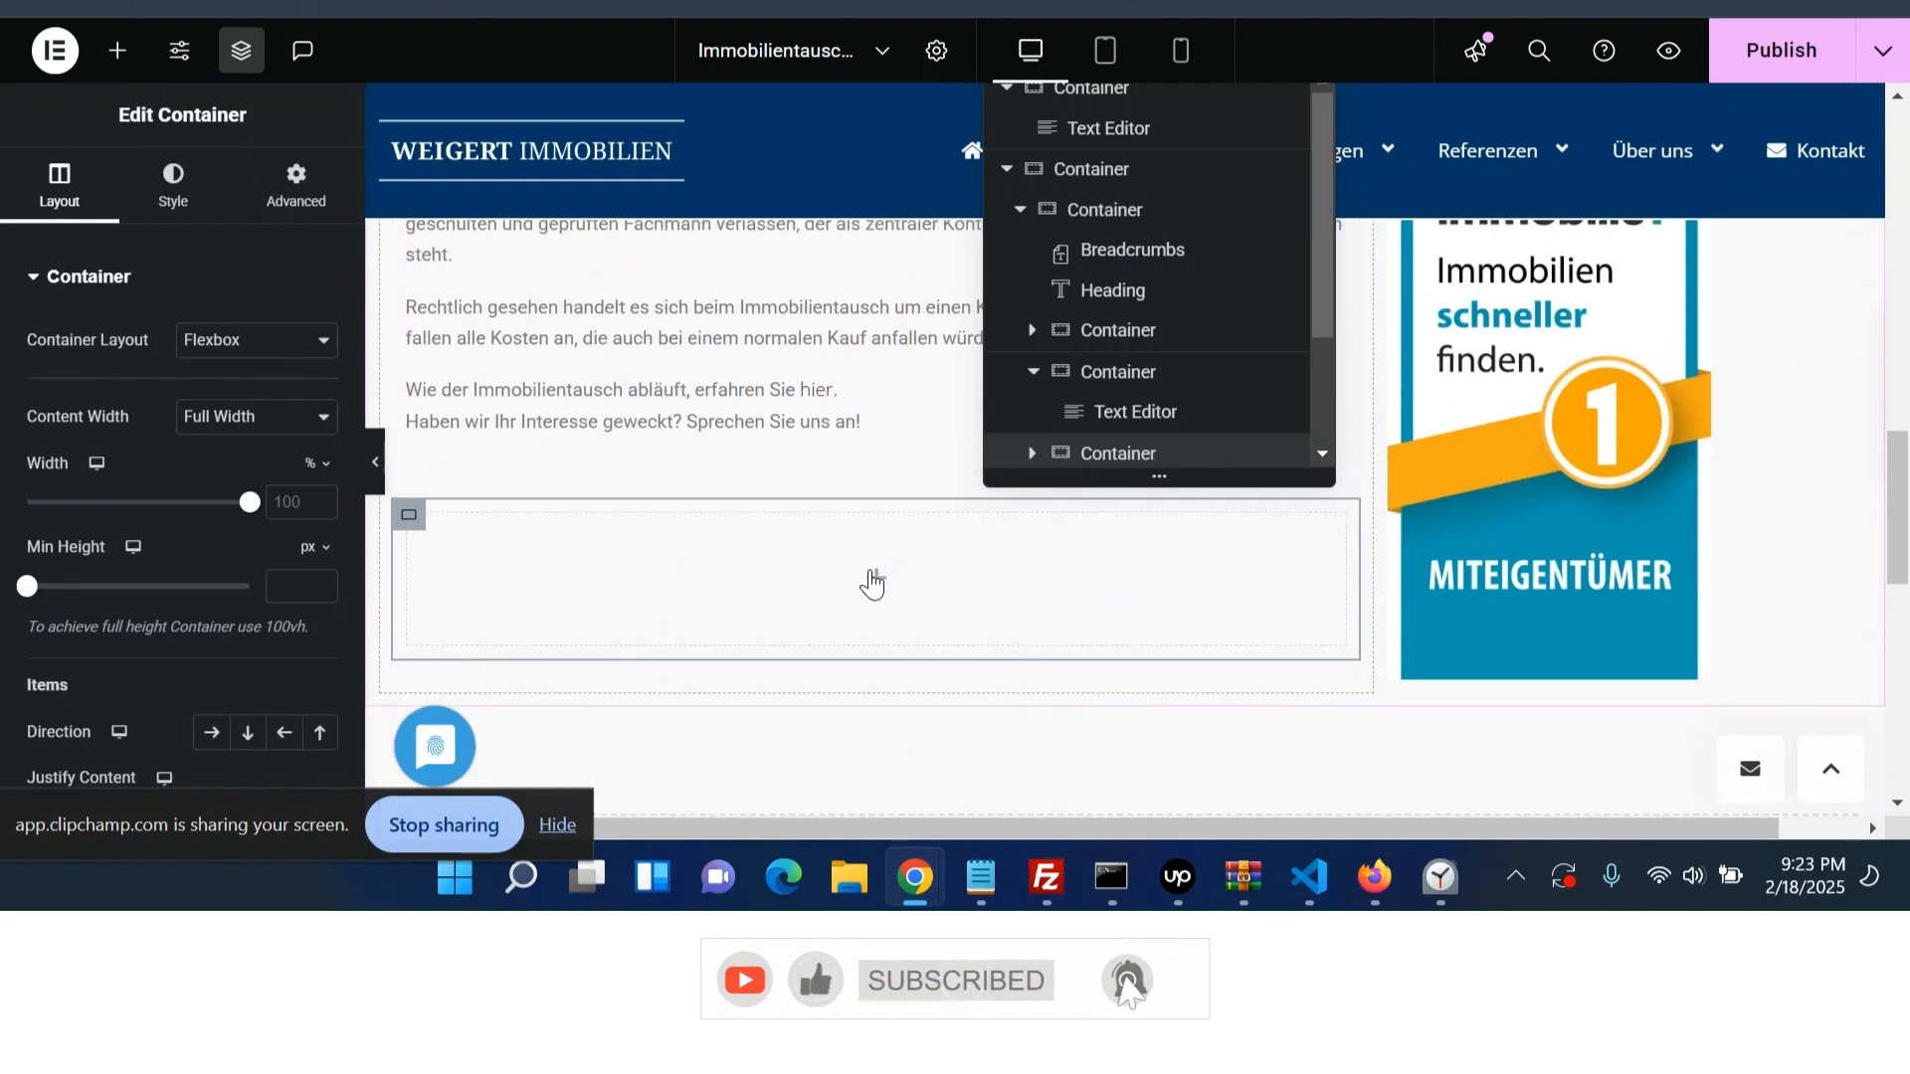
- Inspect the call-to-action box's heading and subheading markup in the browser developer tools
left_click(913, 5)
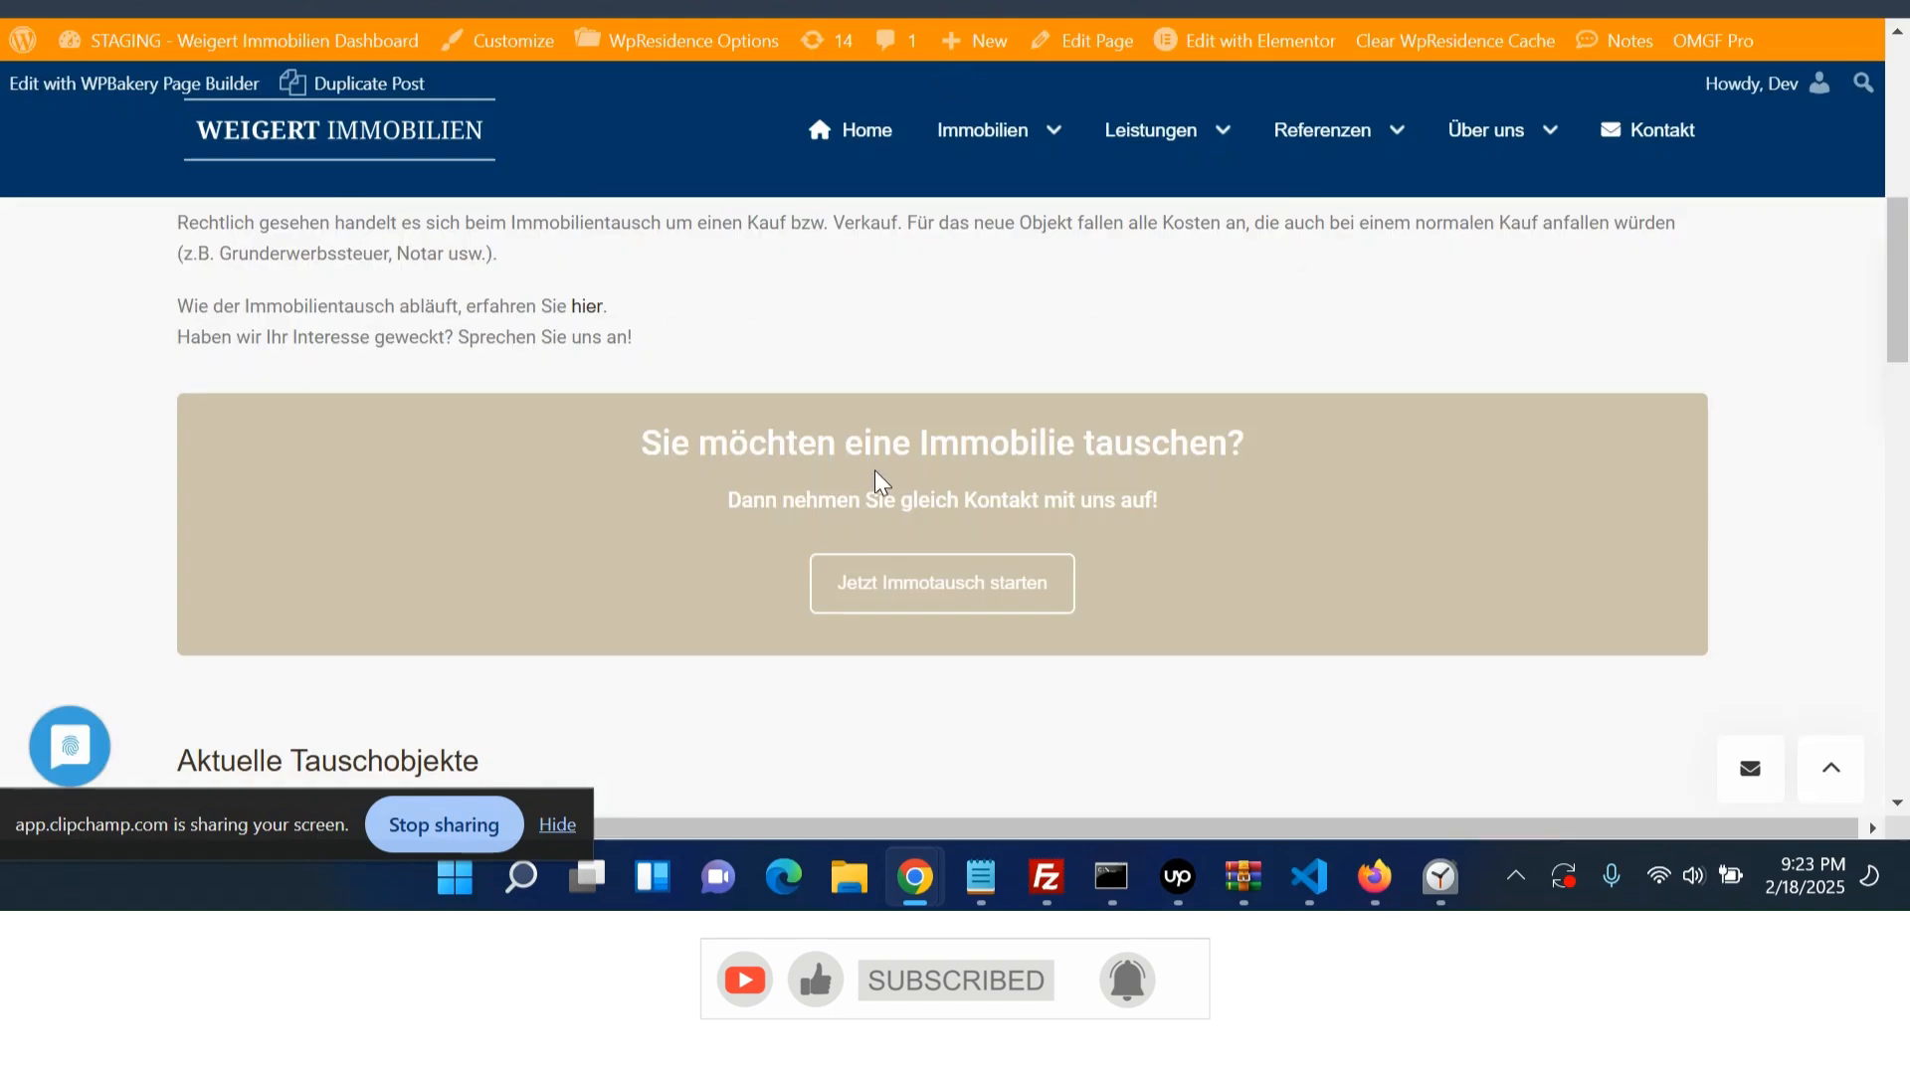
left_click_drag(831, 443, 1001, 438)
left_click_drag(916, 501, 941, 507)
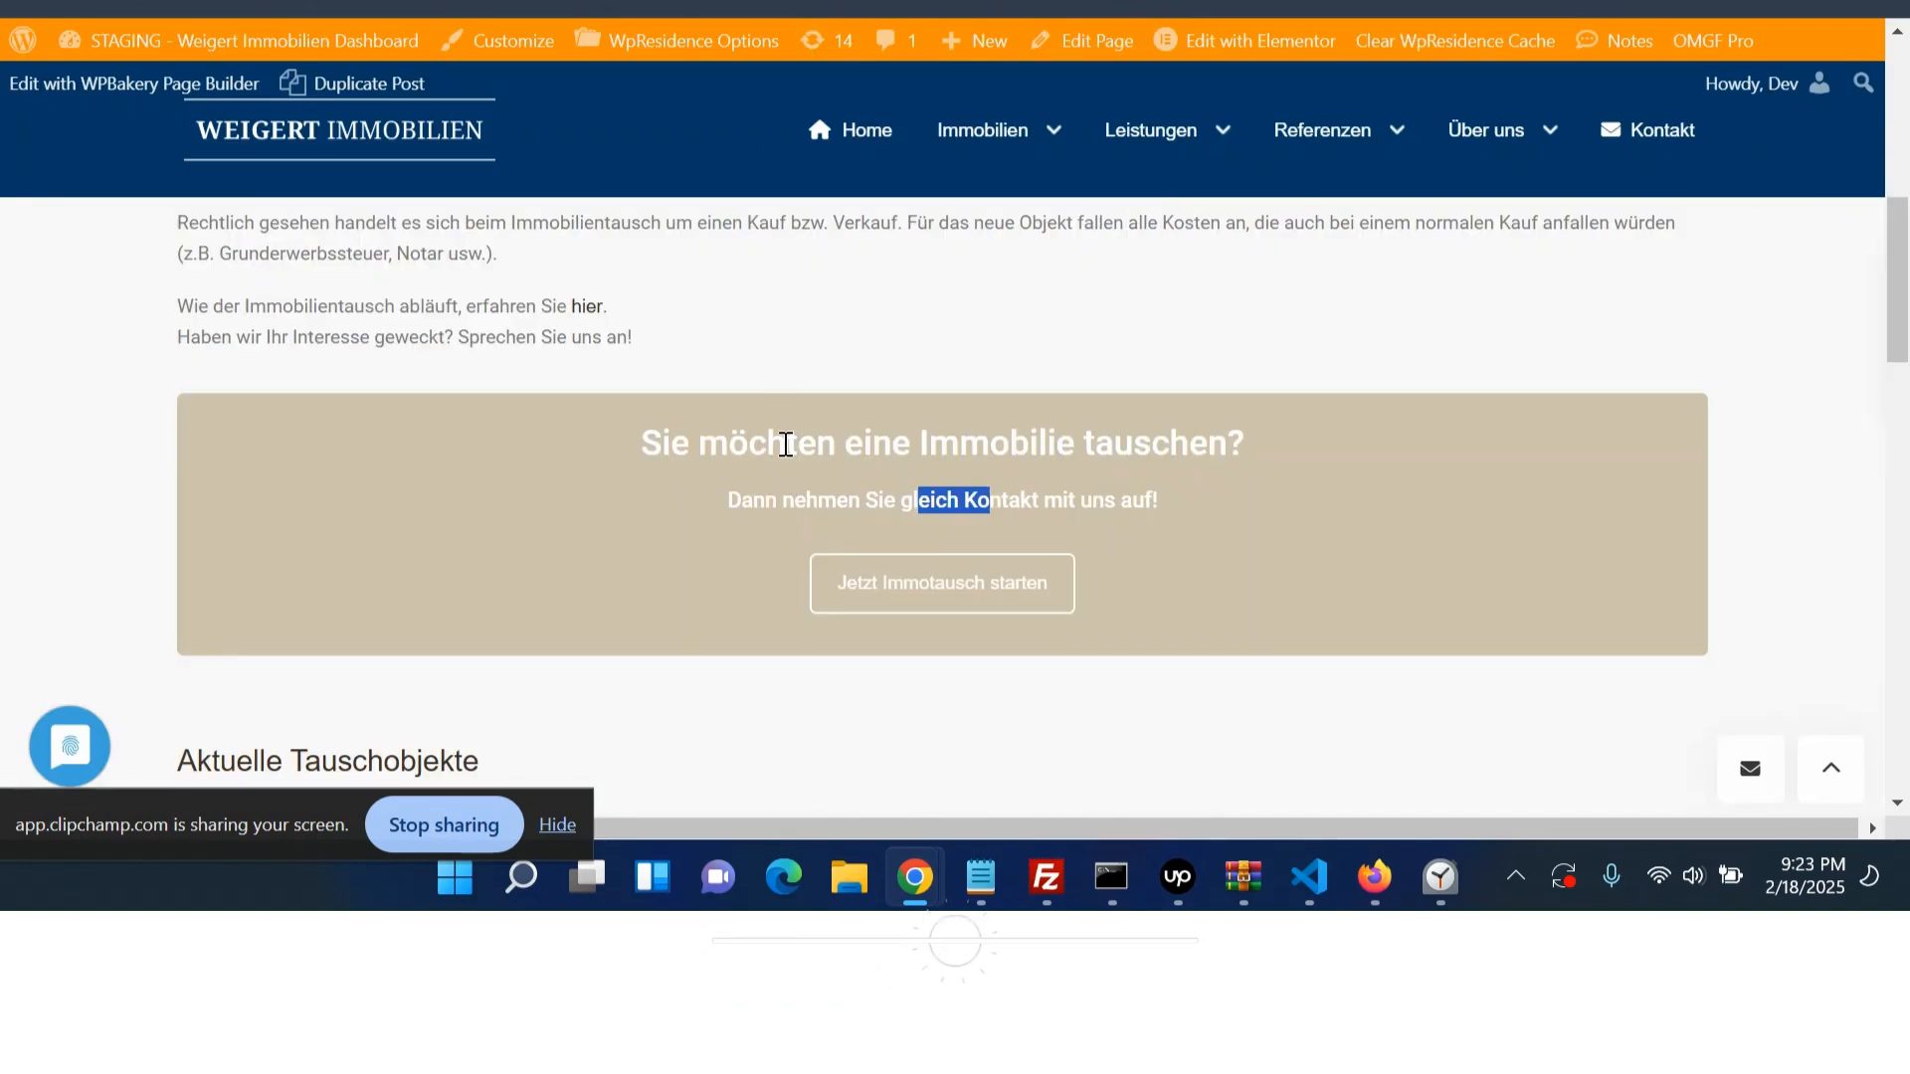
right_click(785, 444)
left_click(863, 791)
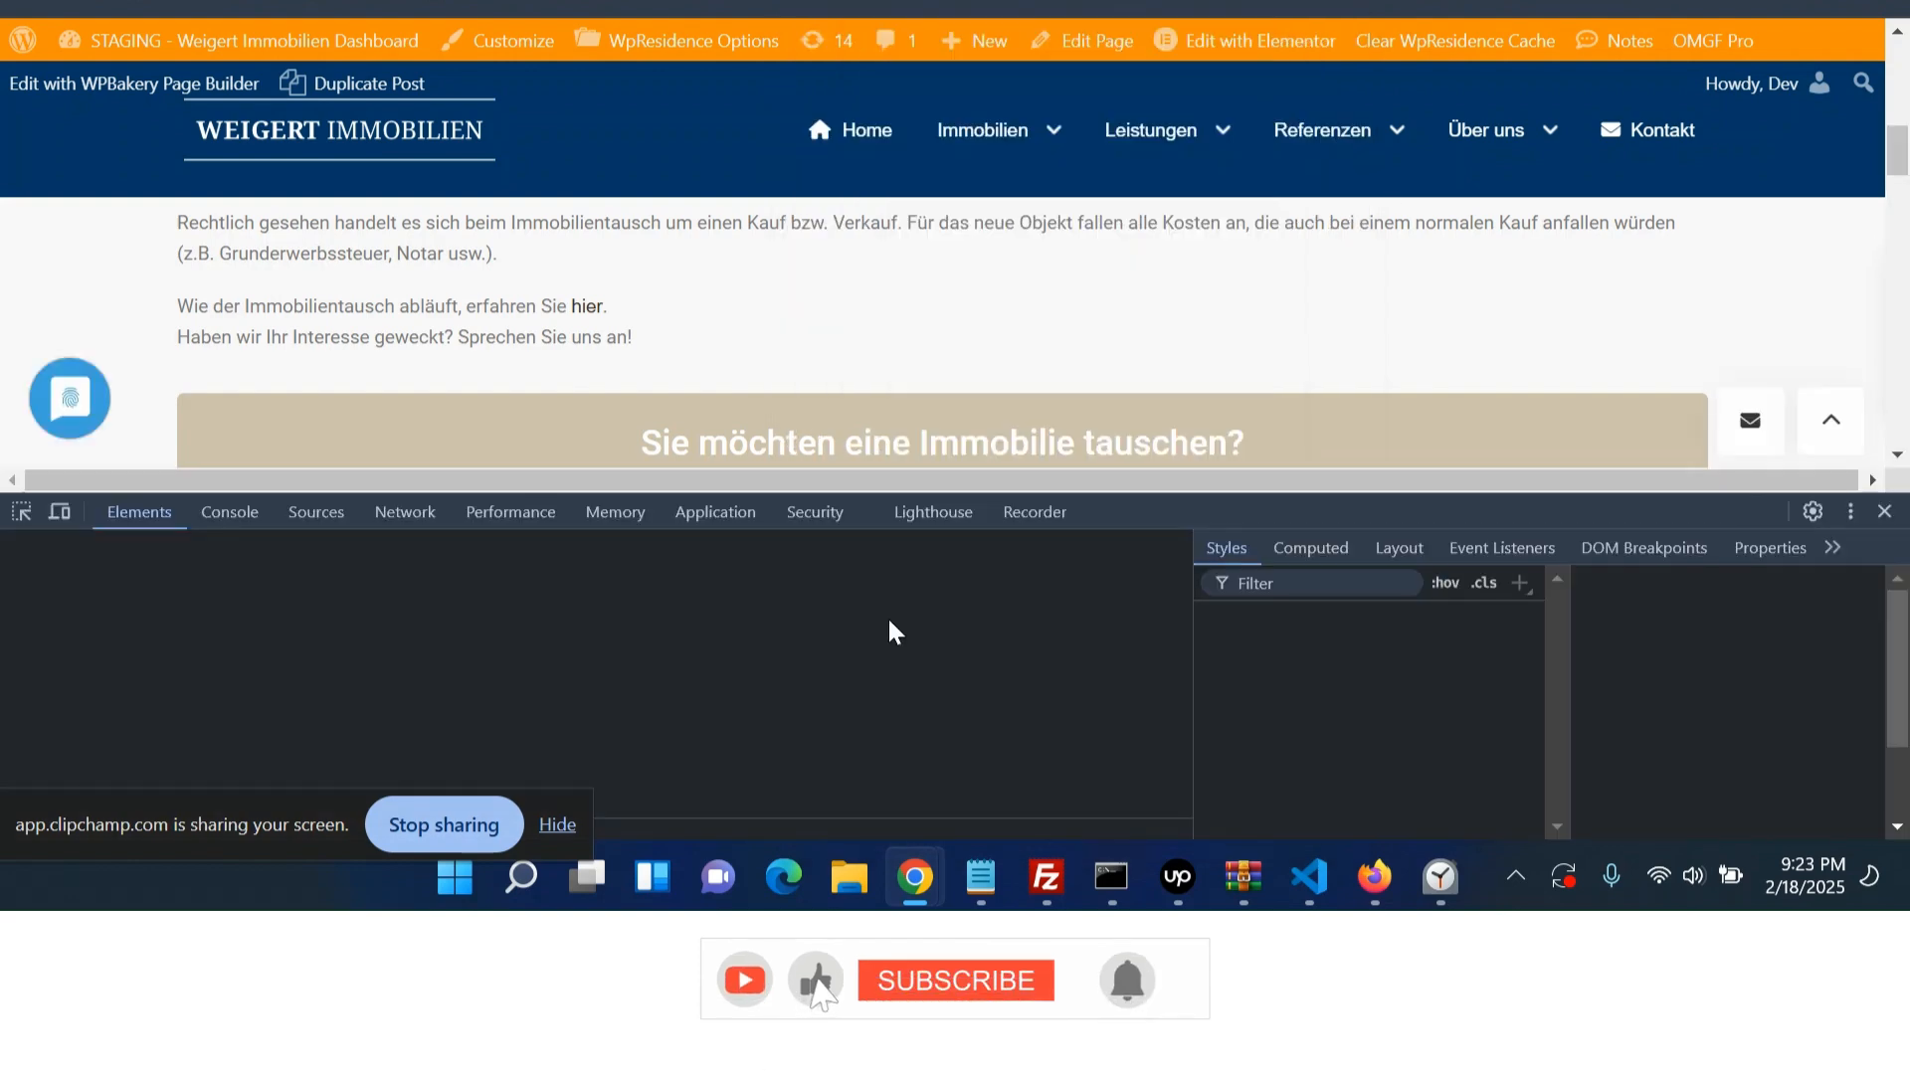
scroll(960, 360, "down", 2)
scroll(960, 360, "up", 1)
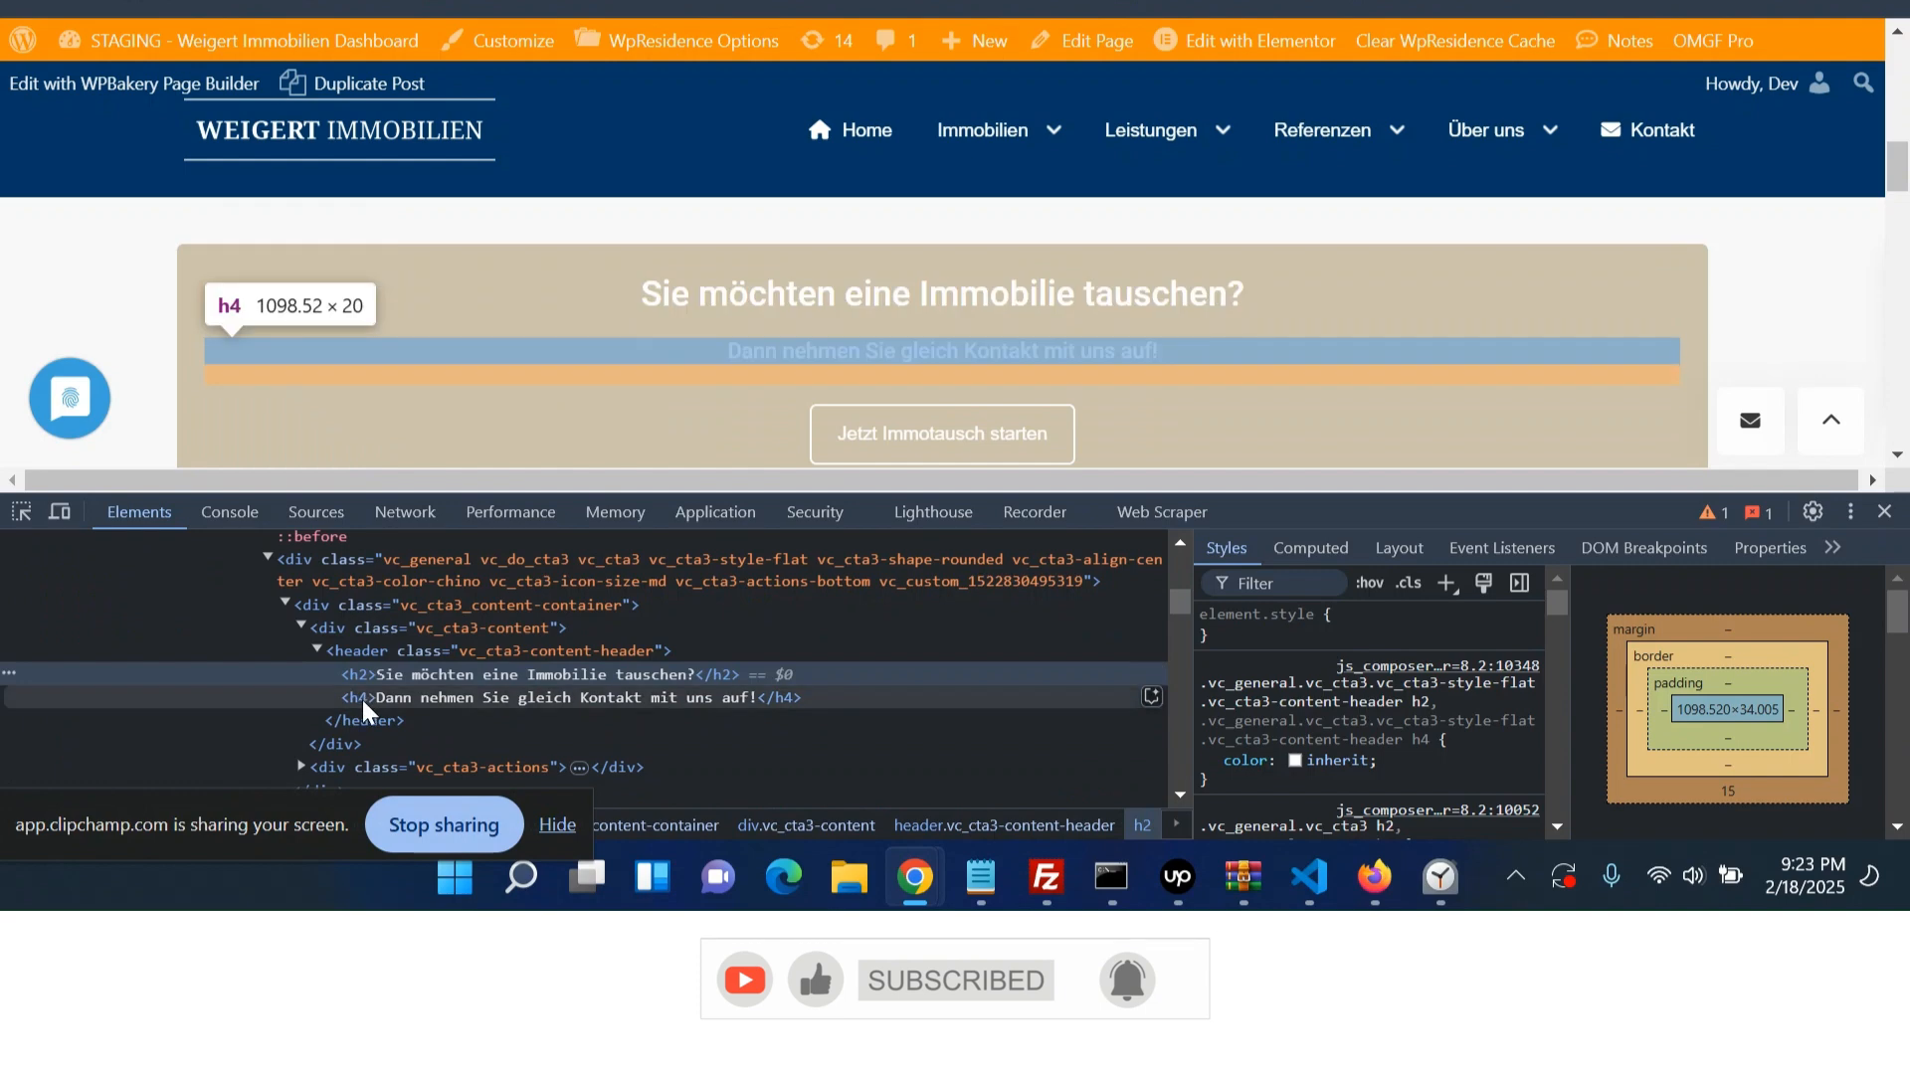
left_click(363, 700)
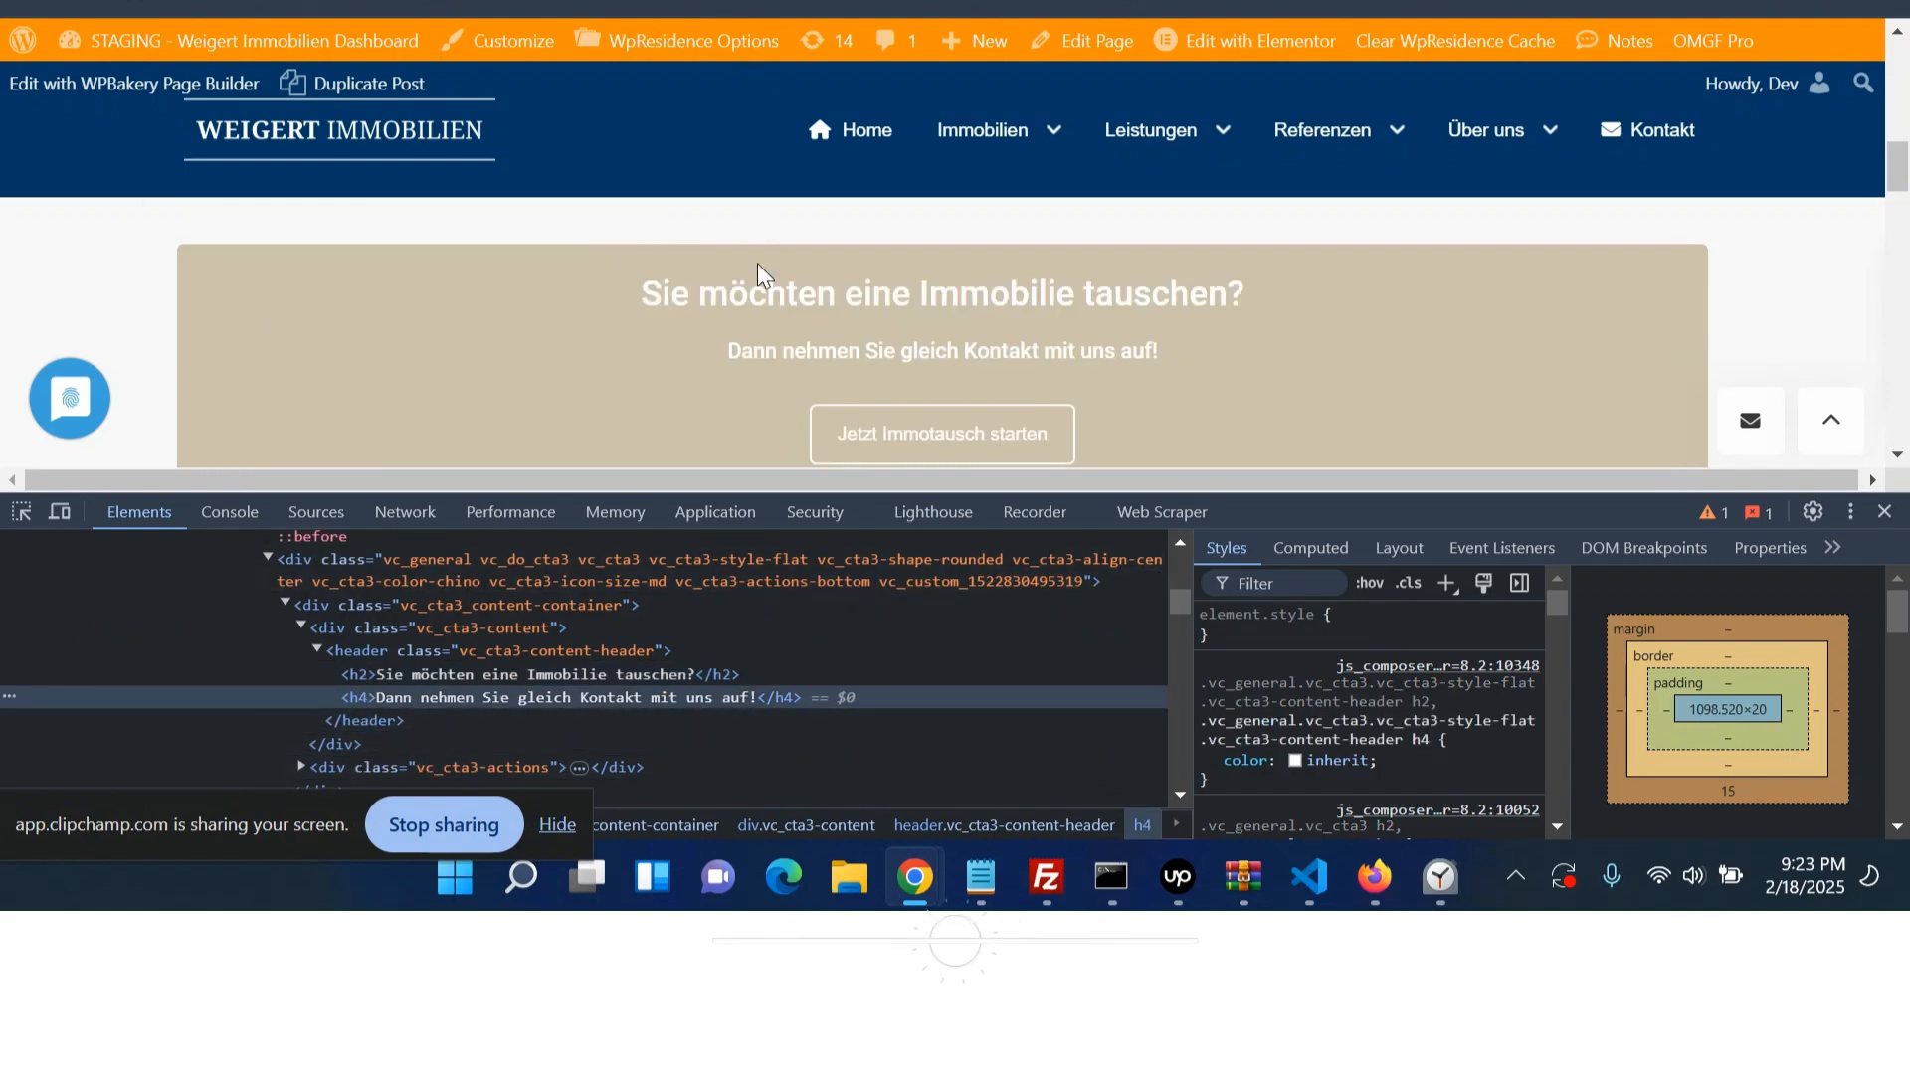
- Copy the call-to-action title and add it as a Heading widget reading 'Sie möchten eine Immobilie tauschen?' in the new container
left_click_drag(648, 291, 1270, 289)
key("ctrl+c")
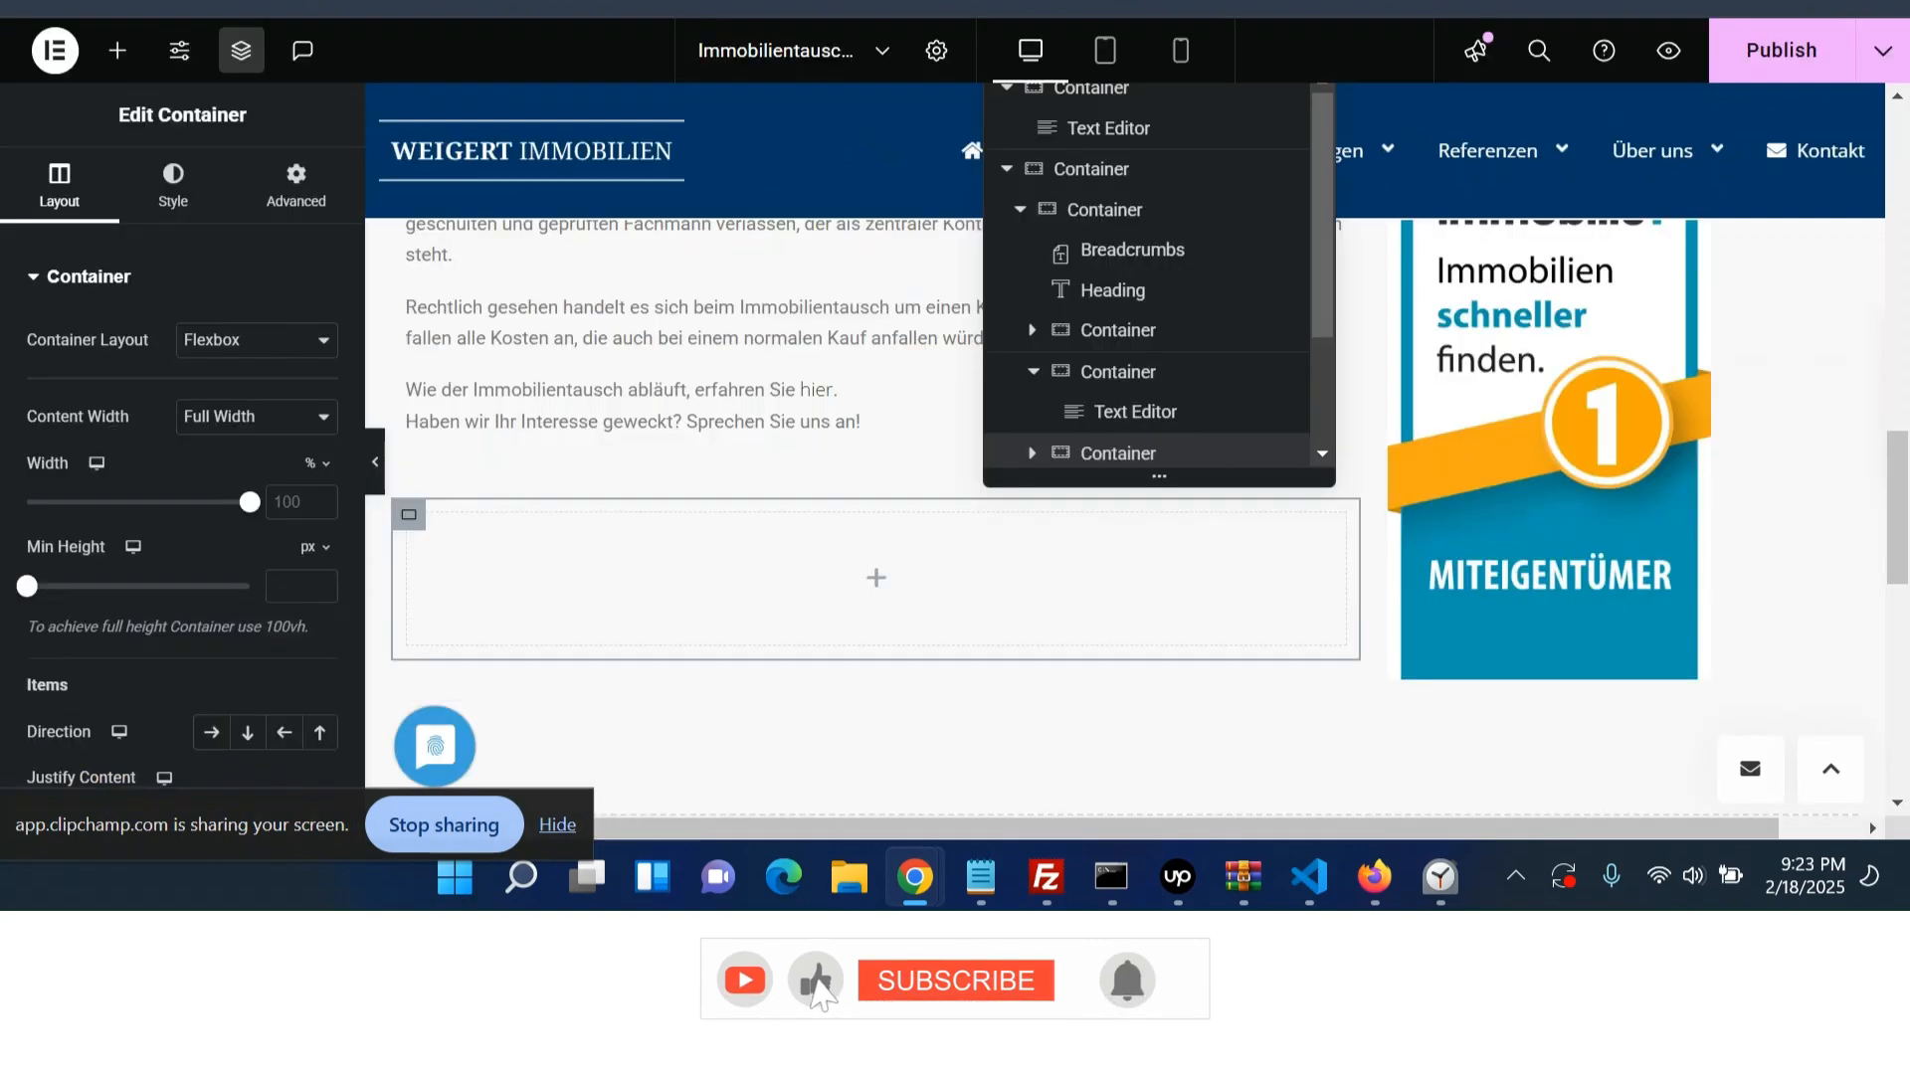
left_click(872, 579)
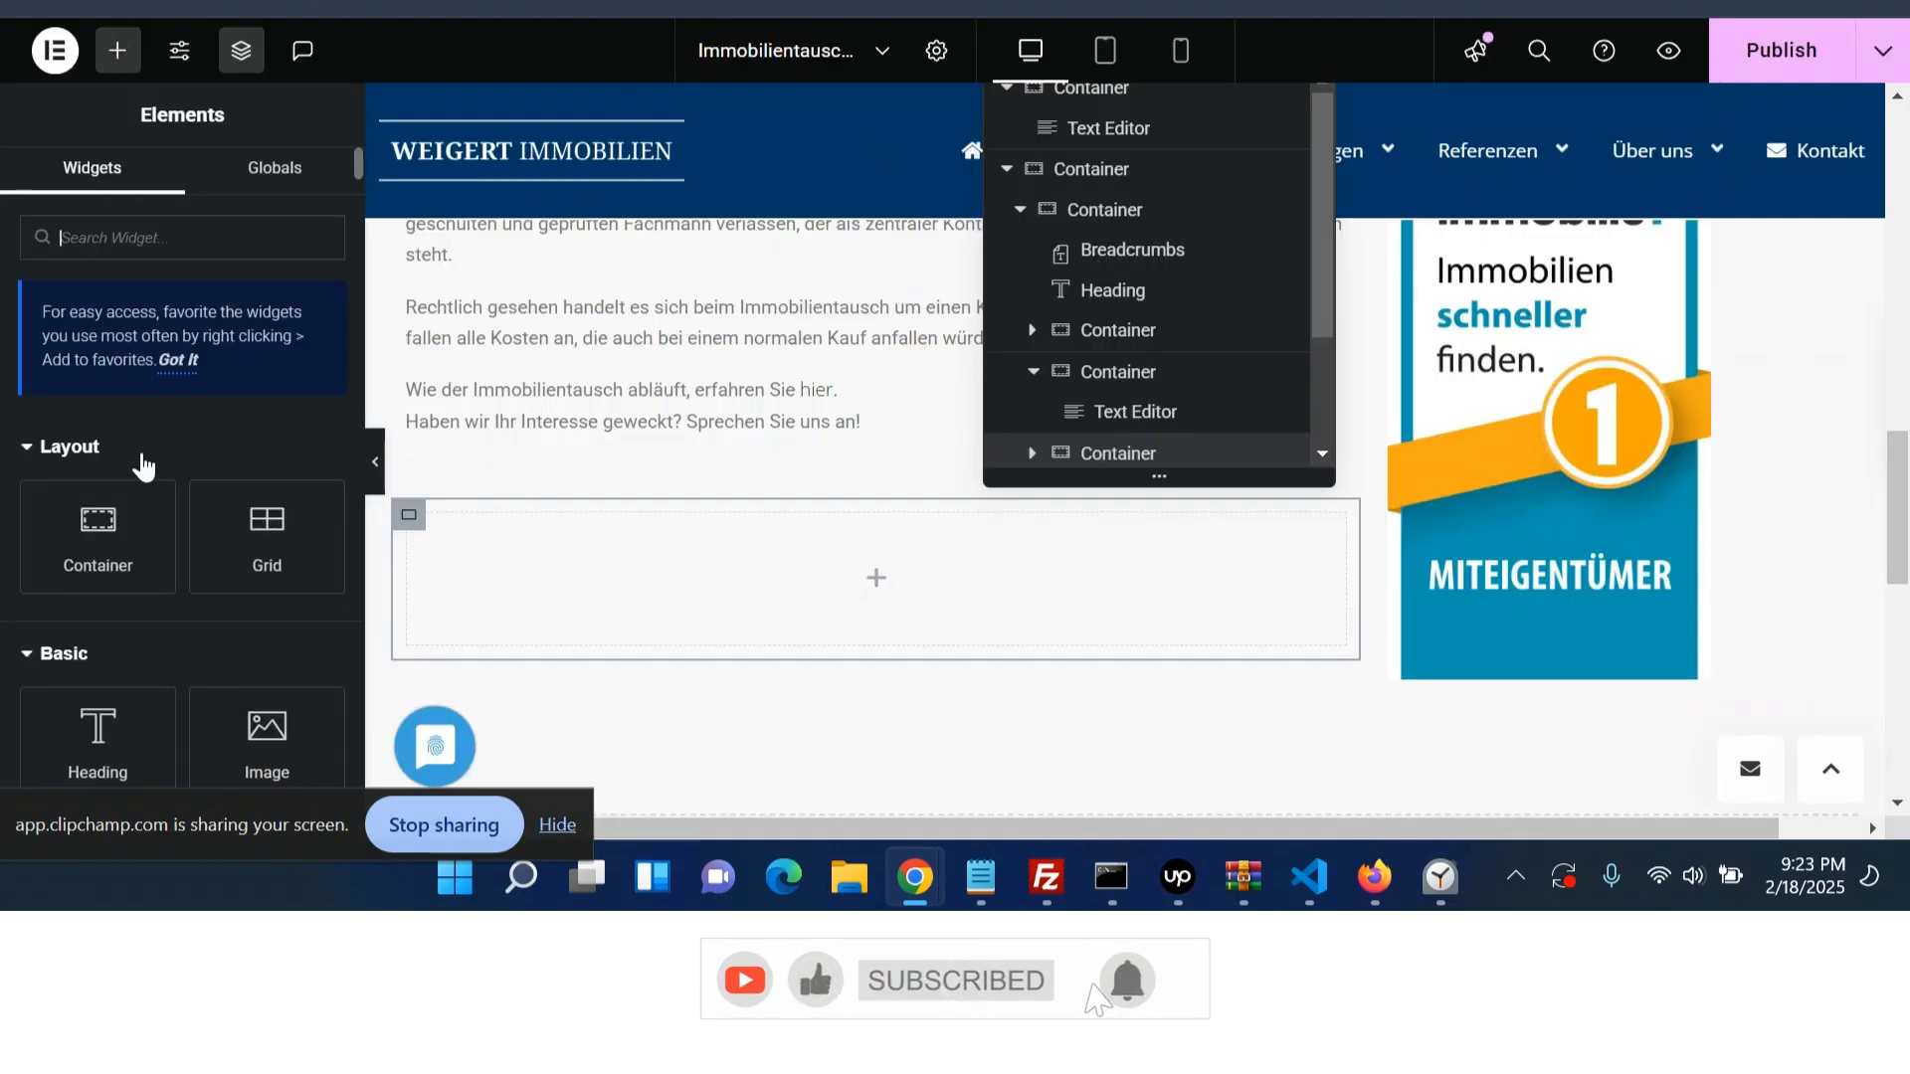
left_click(78, 748)
triple_click(268, 384)
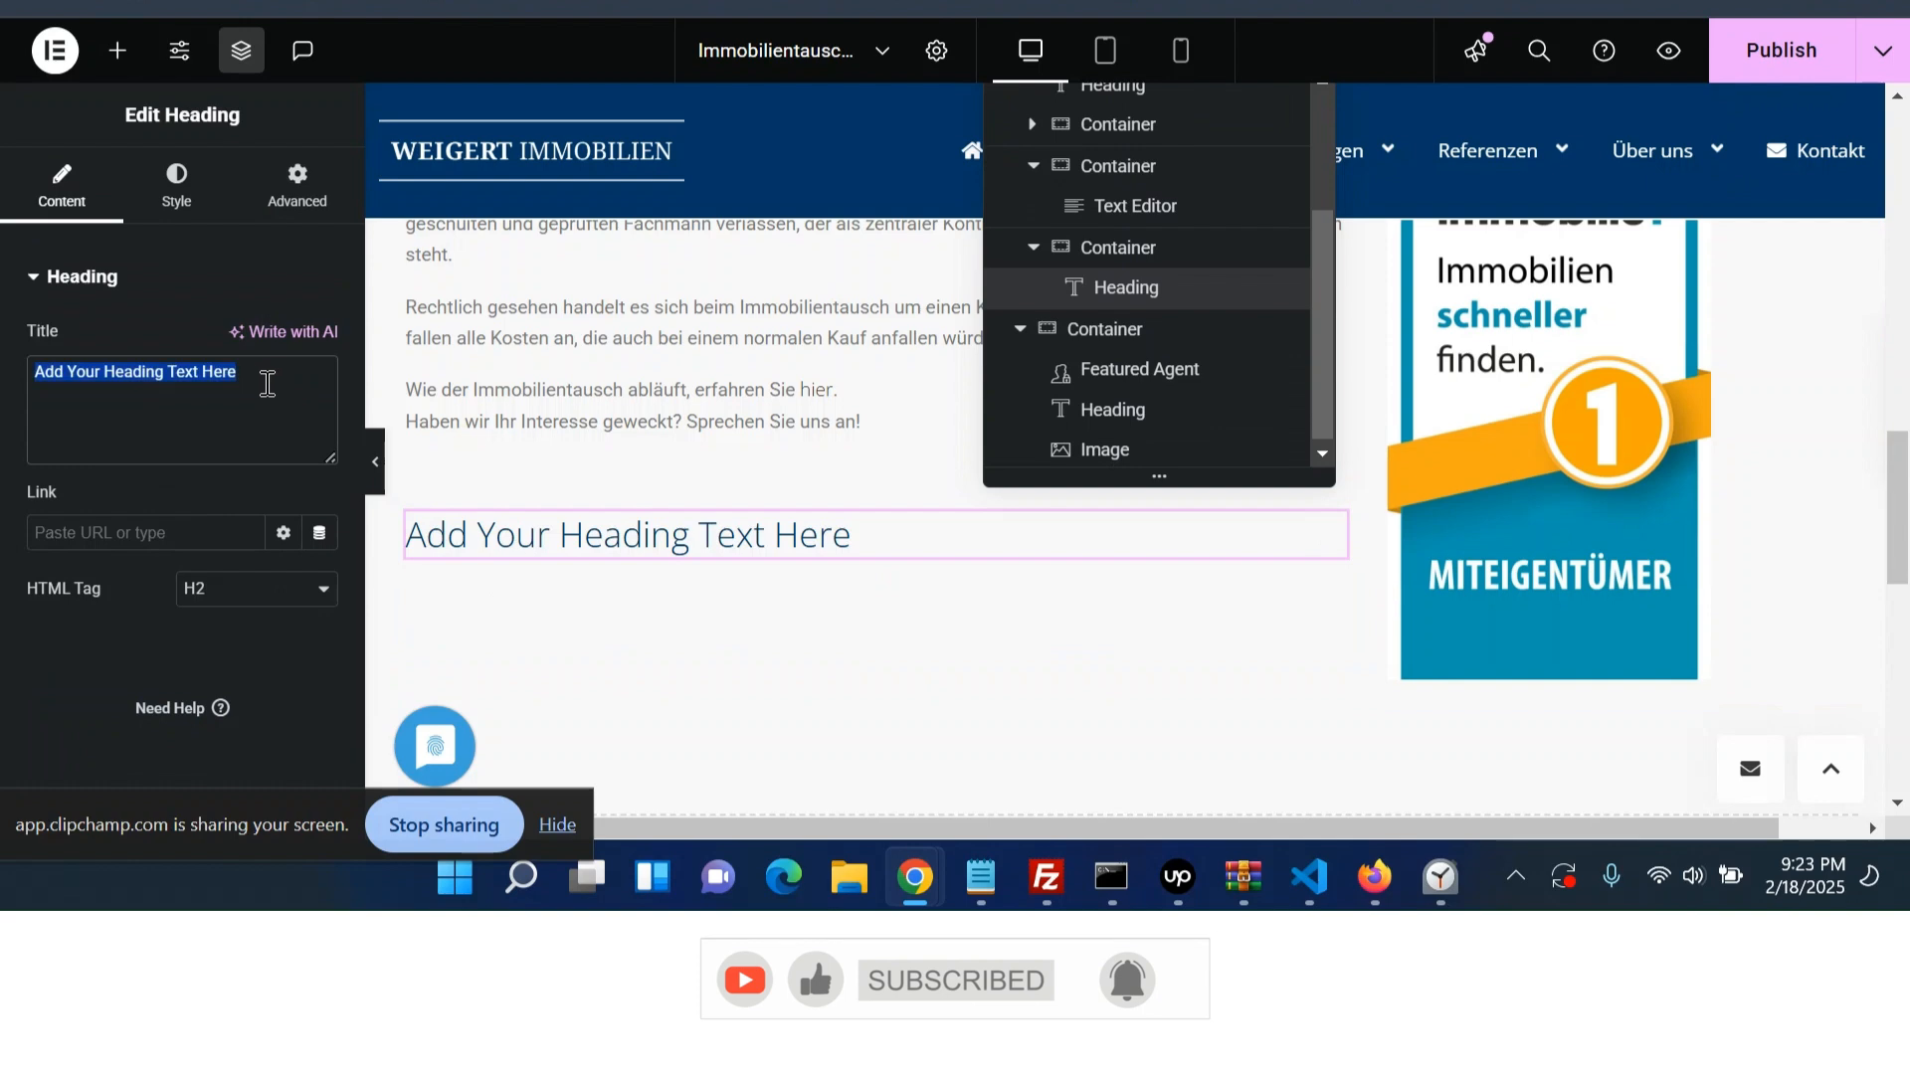
key("ctrl+v")
- Copy the subheading from the staging page and add it as a new H4 Heading reading 'Dann nehmen Sie gleich Kontakt mit uns auf!'
left_click(696, 4)
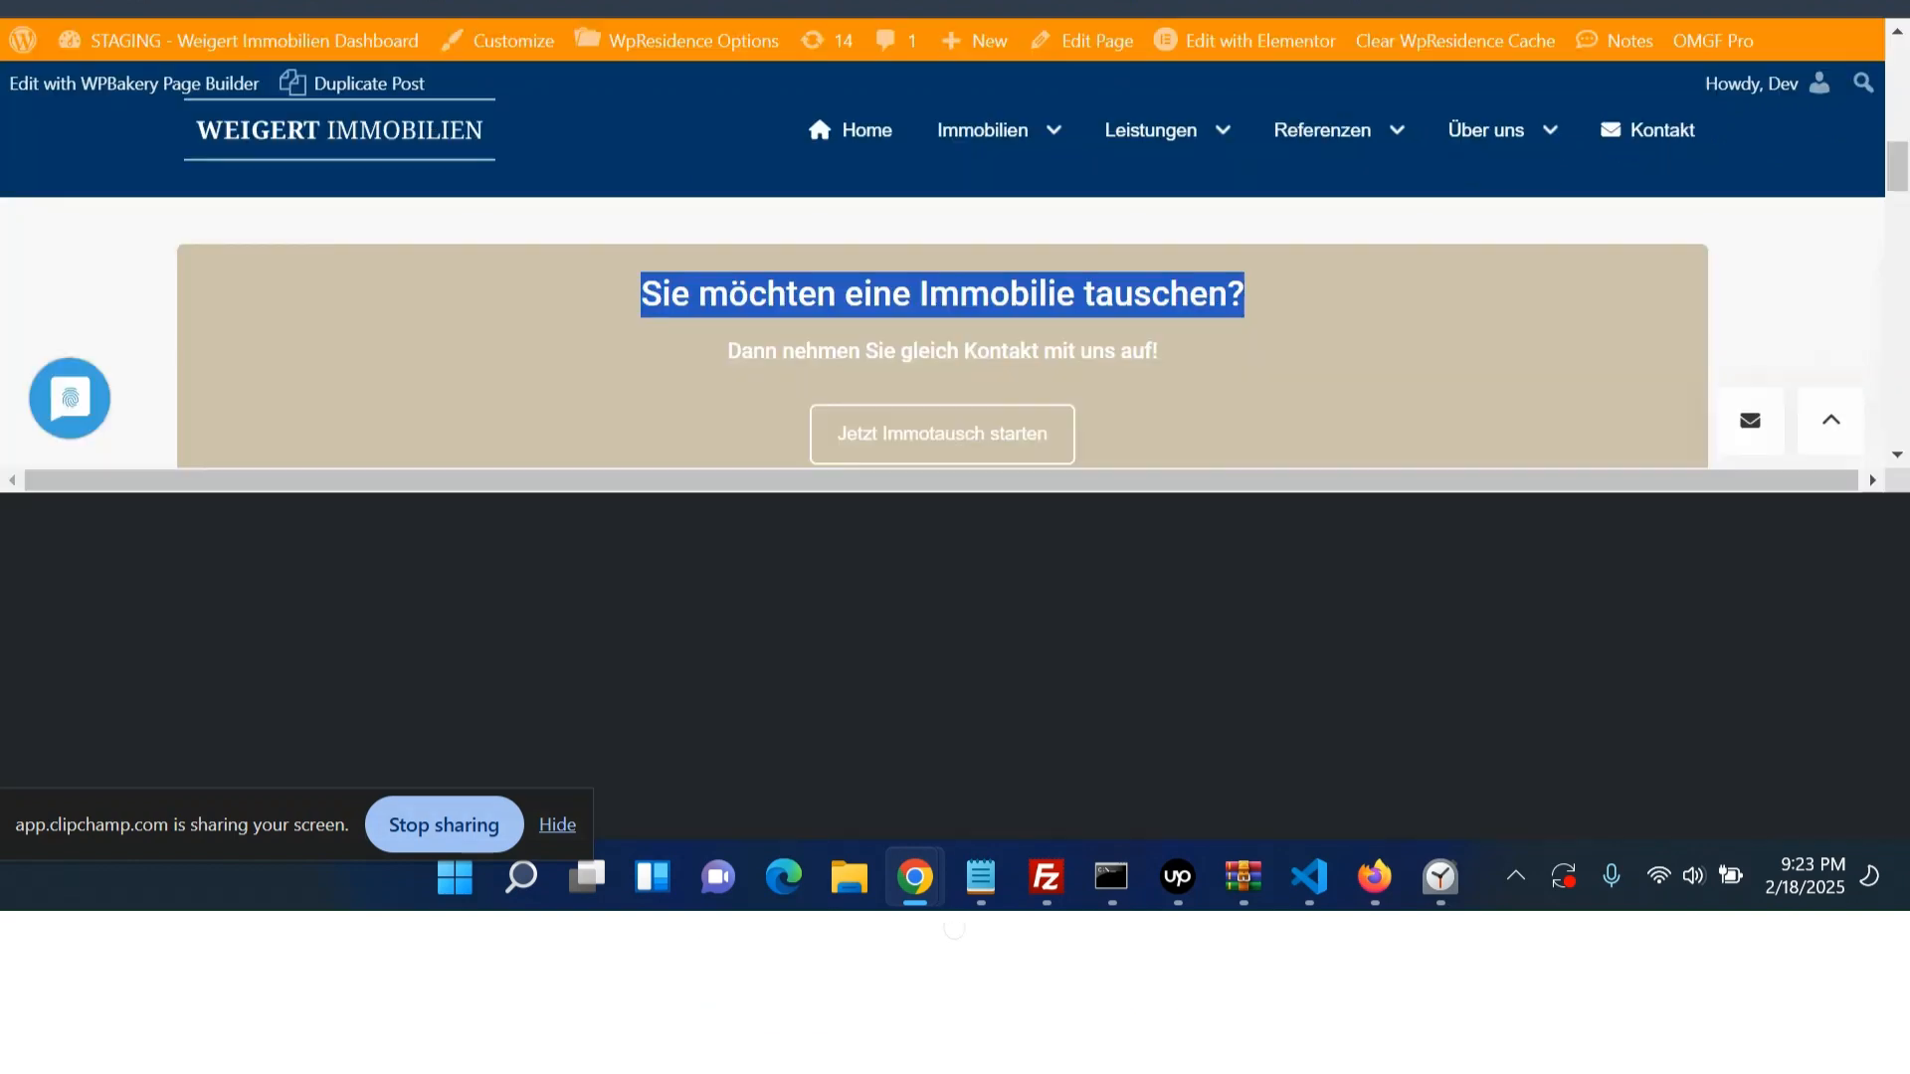
triple_click(803, 350)
key("ctrl+c")
left_click(601, 2)
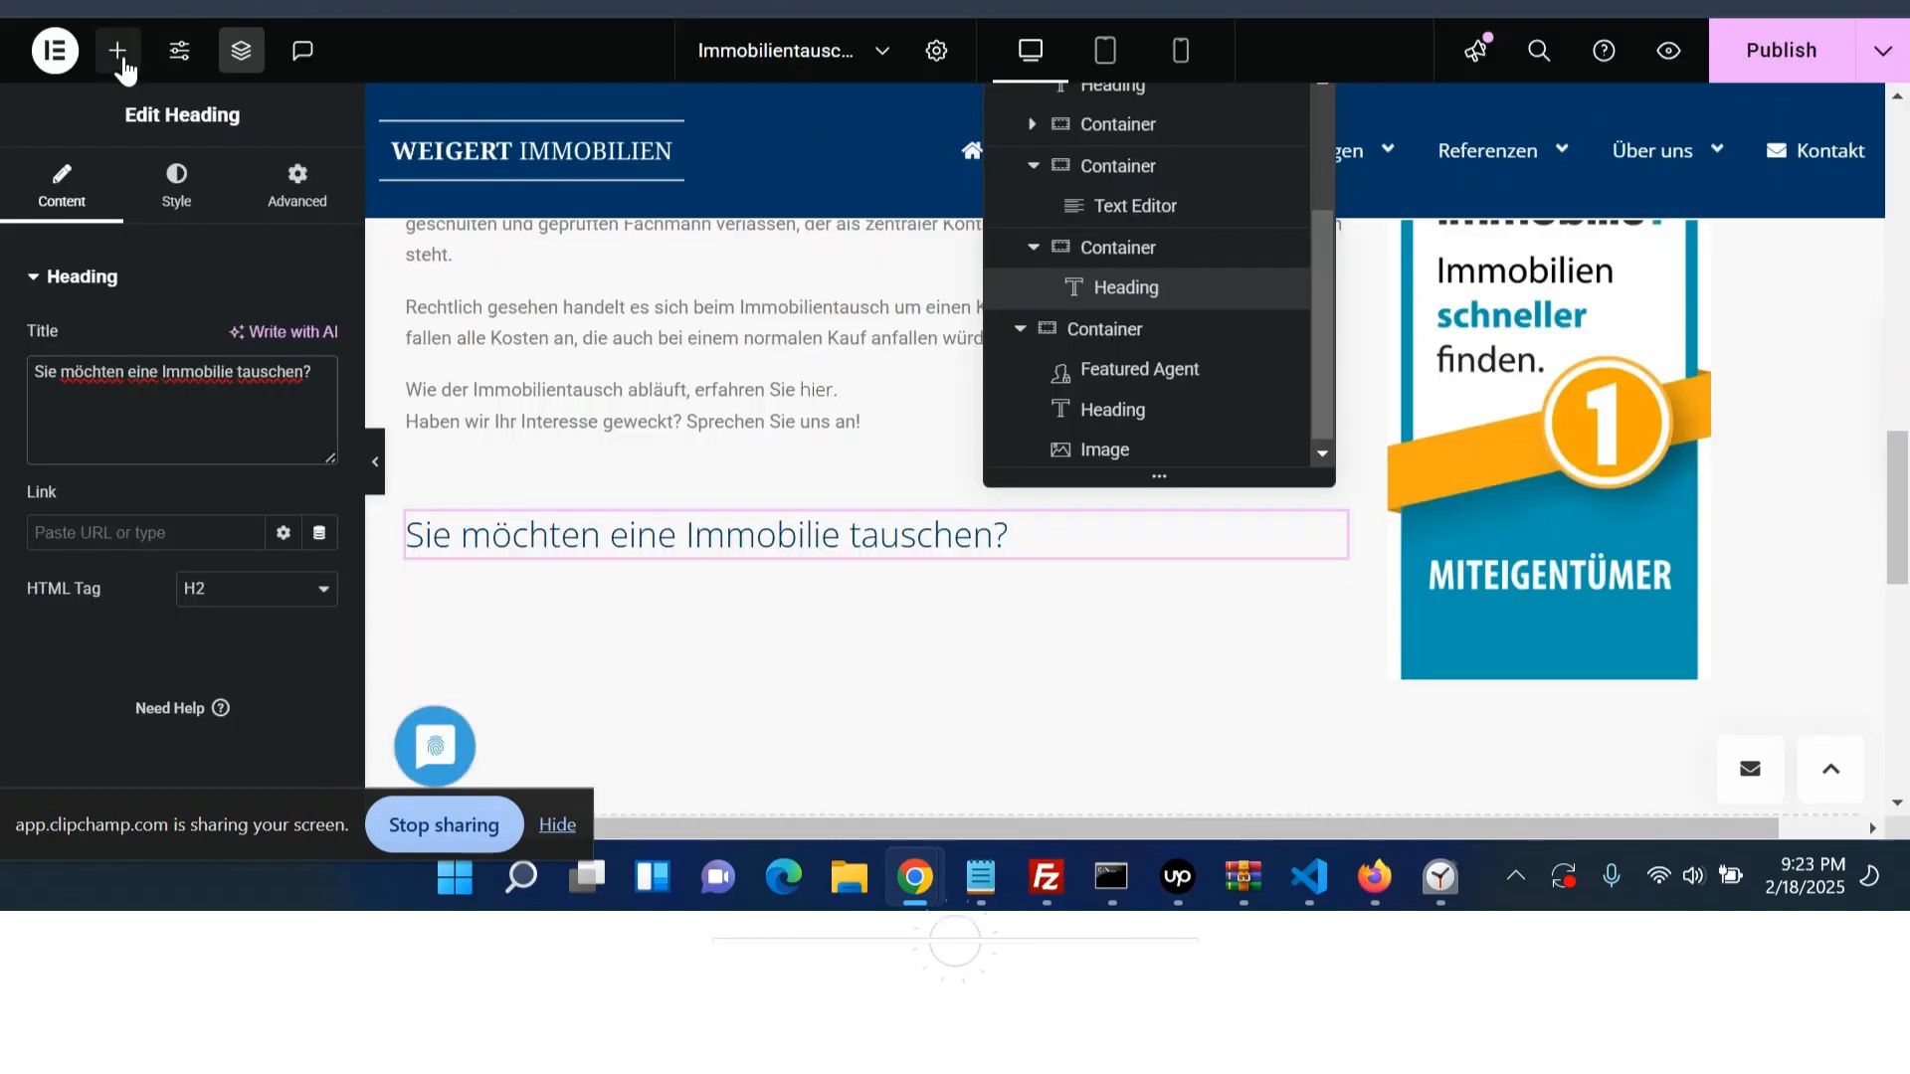
left_click(119, 51)
left_click(133, 717)
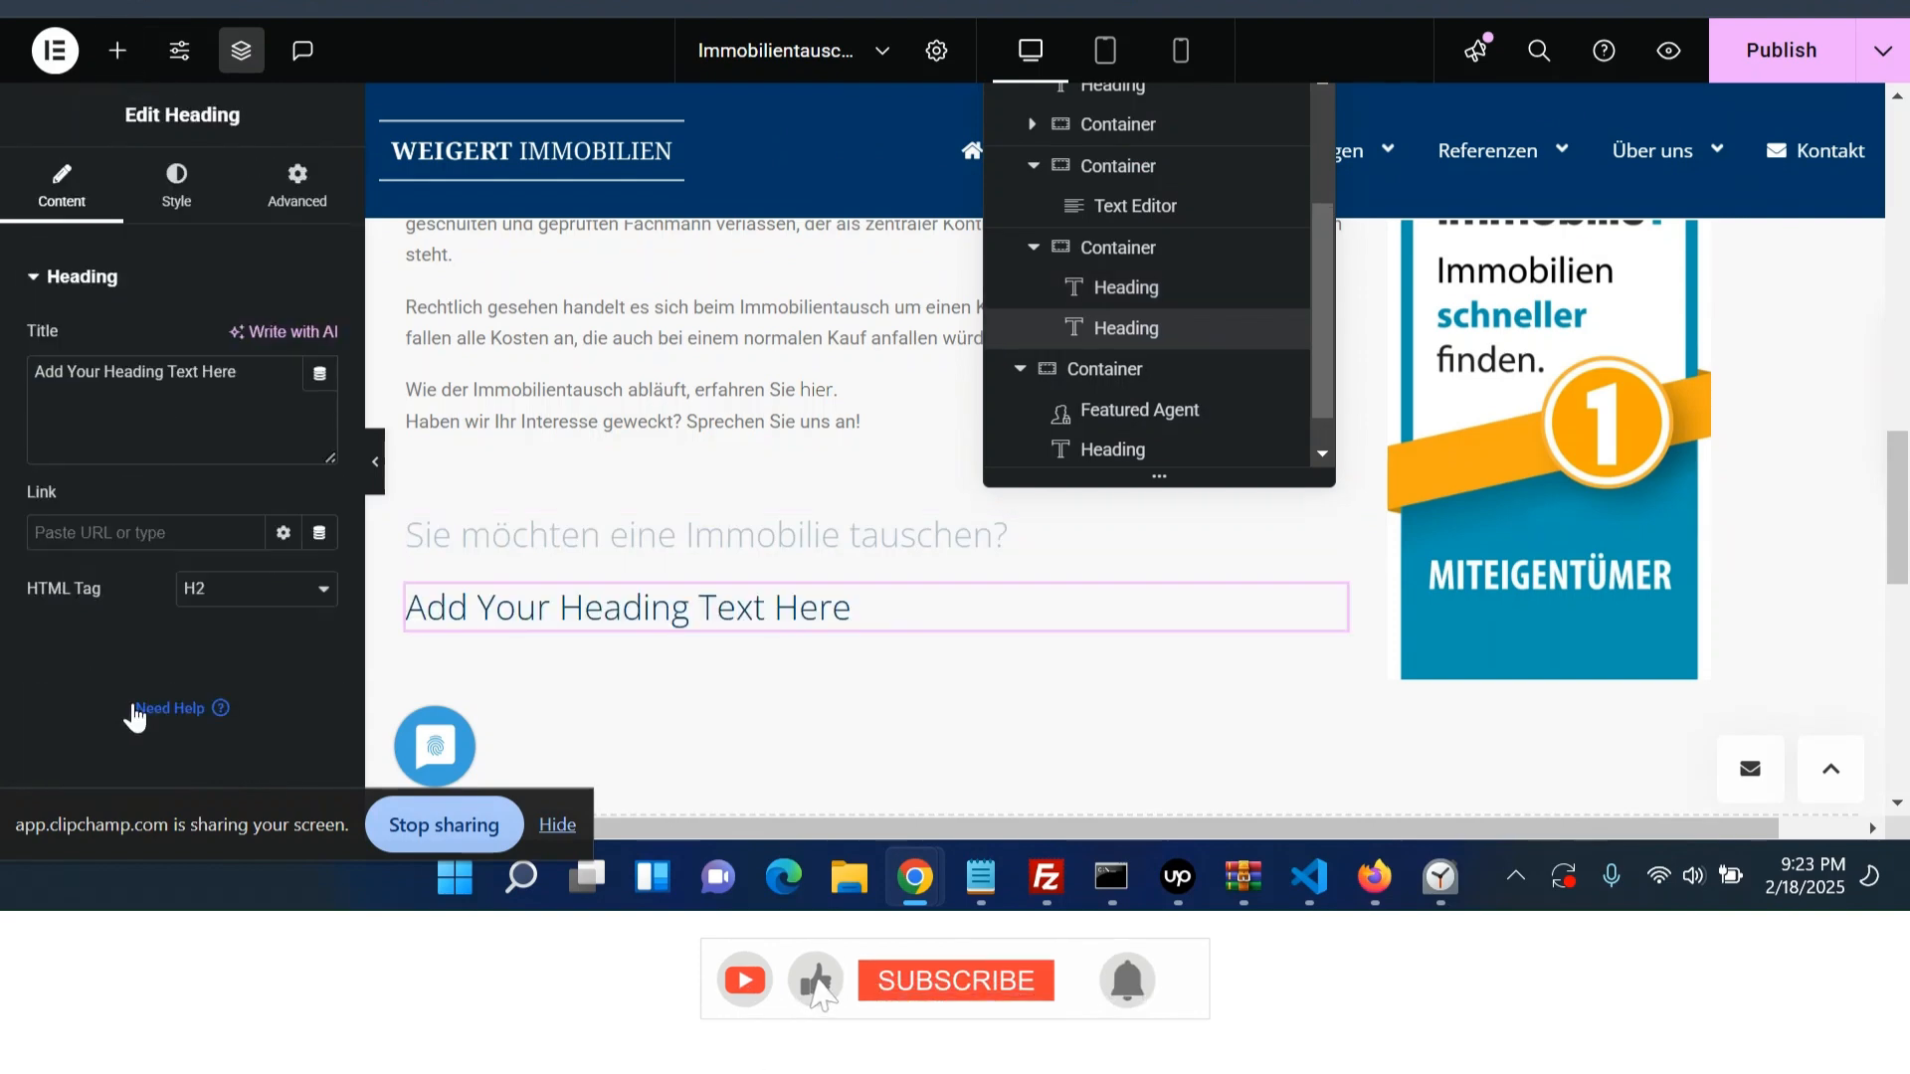
key("ctrl+v")
left_click(277, 589)
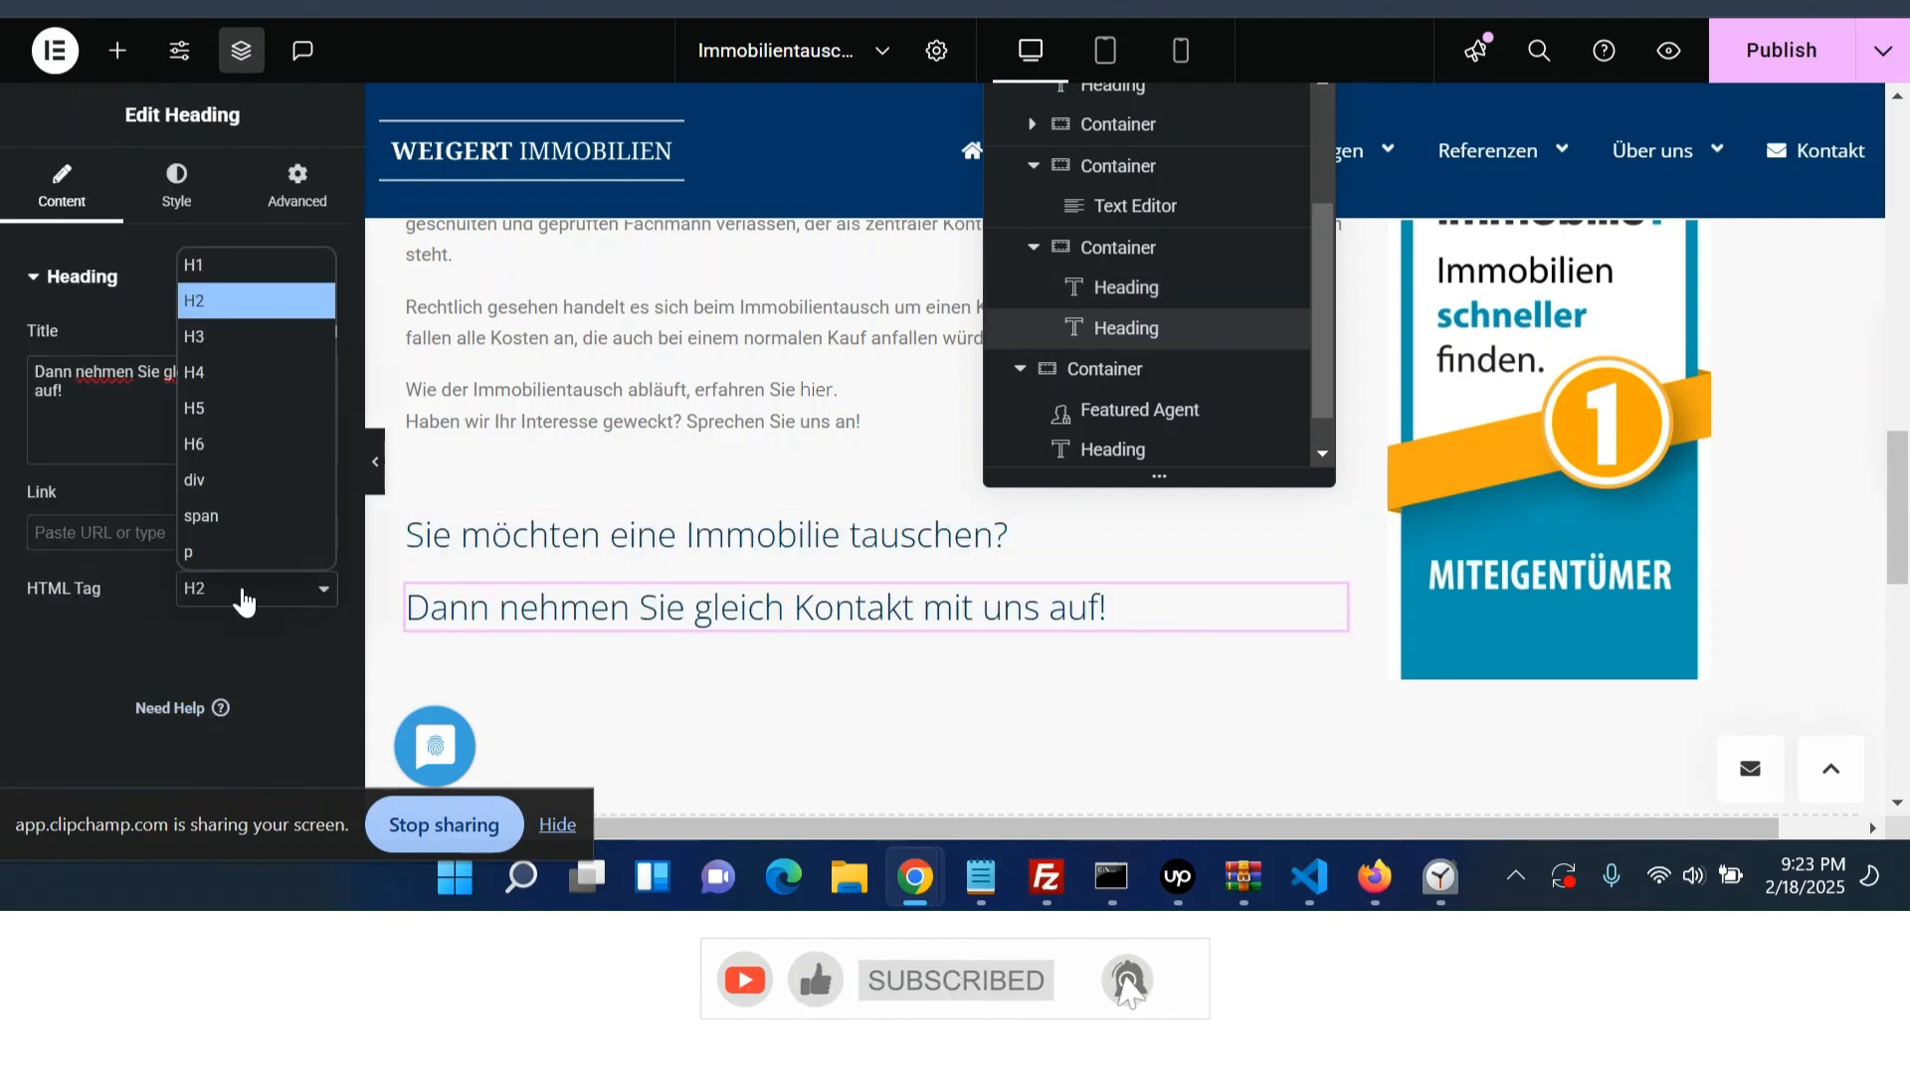
left_click(248, 378)
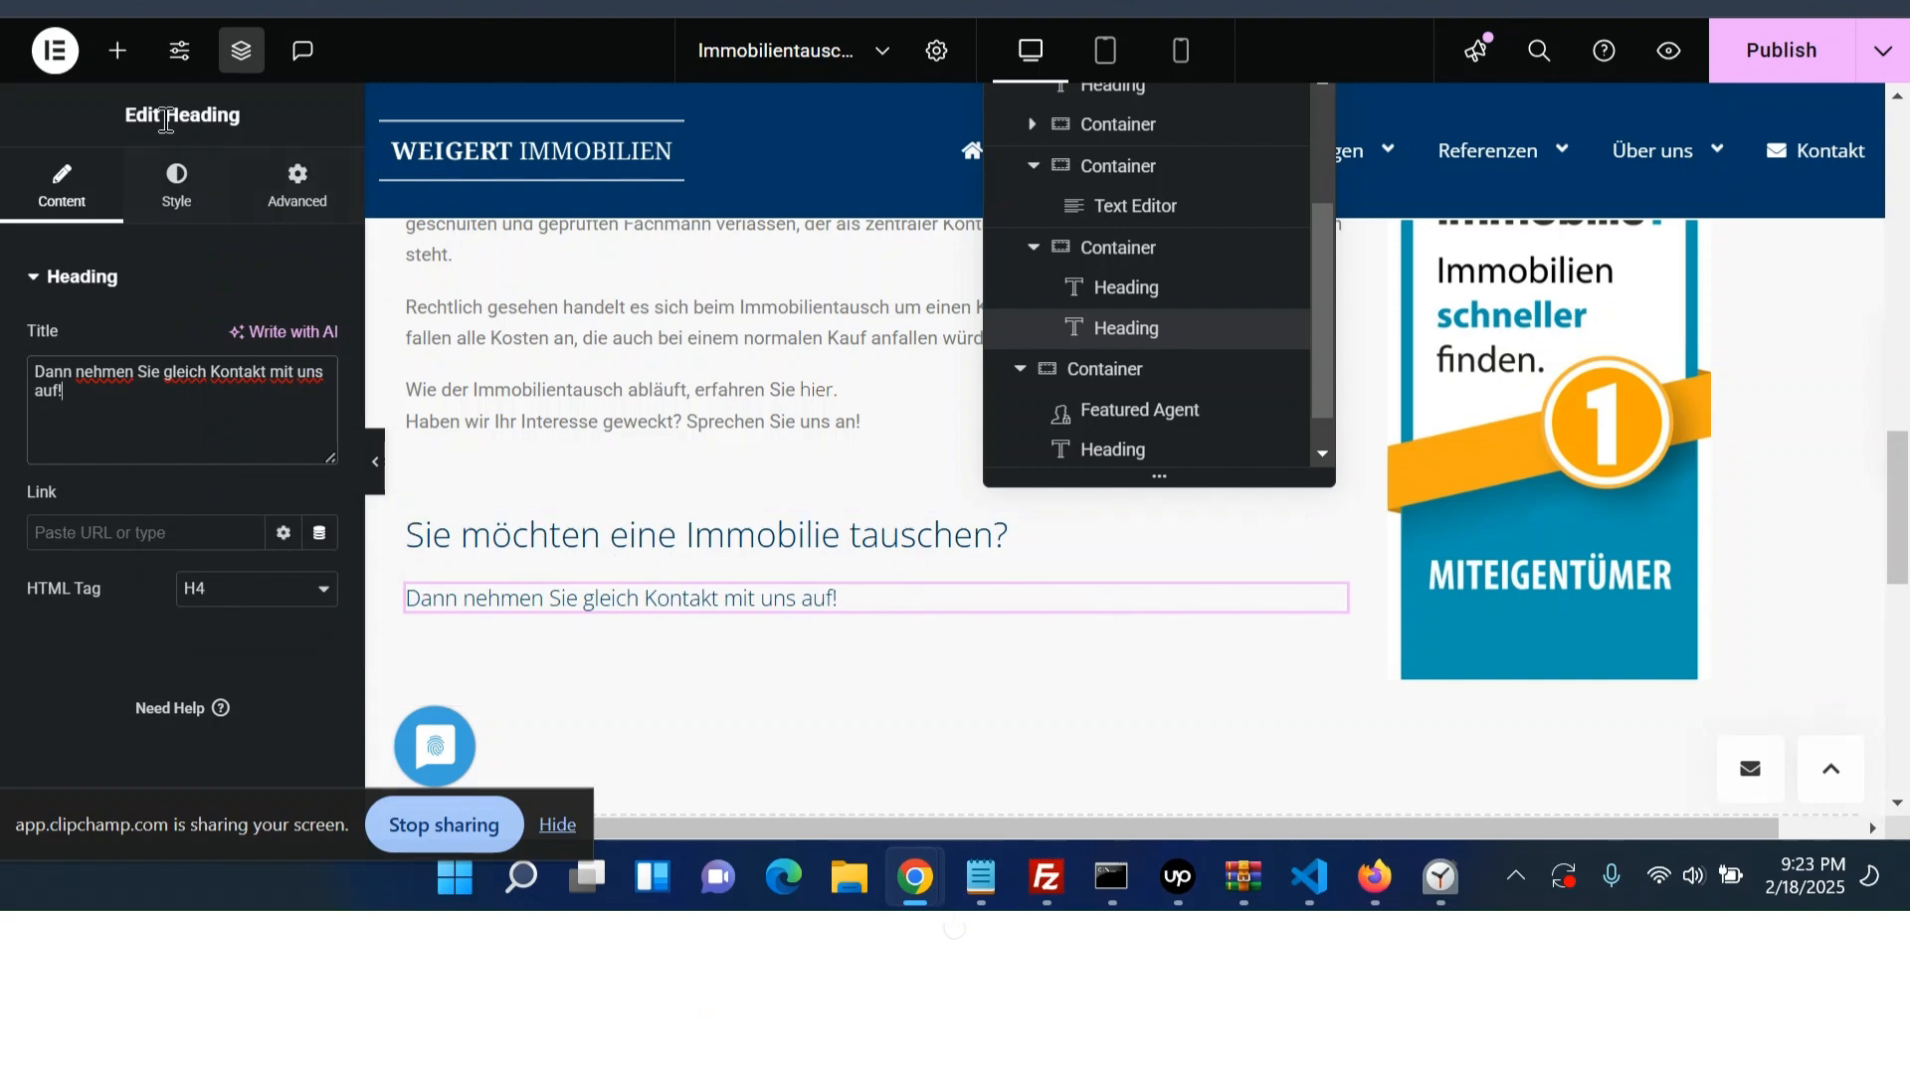
- Search for and add a Button widget below the subheading in the call-to-action container
left_click(117, 51)
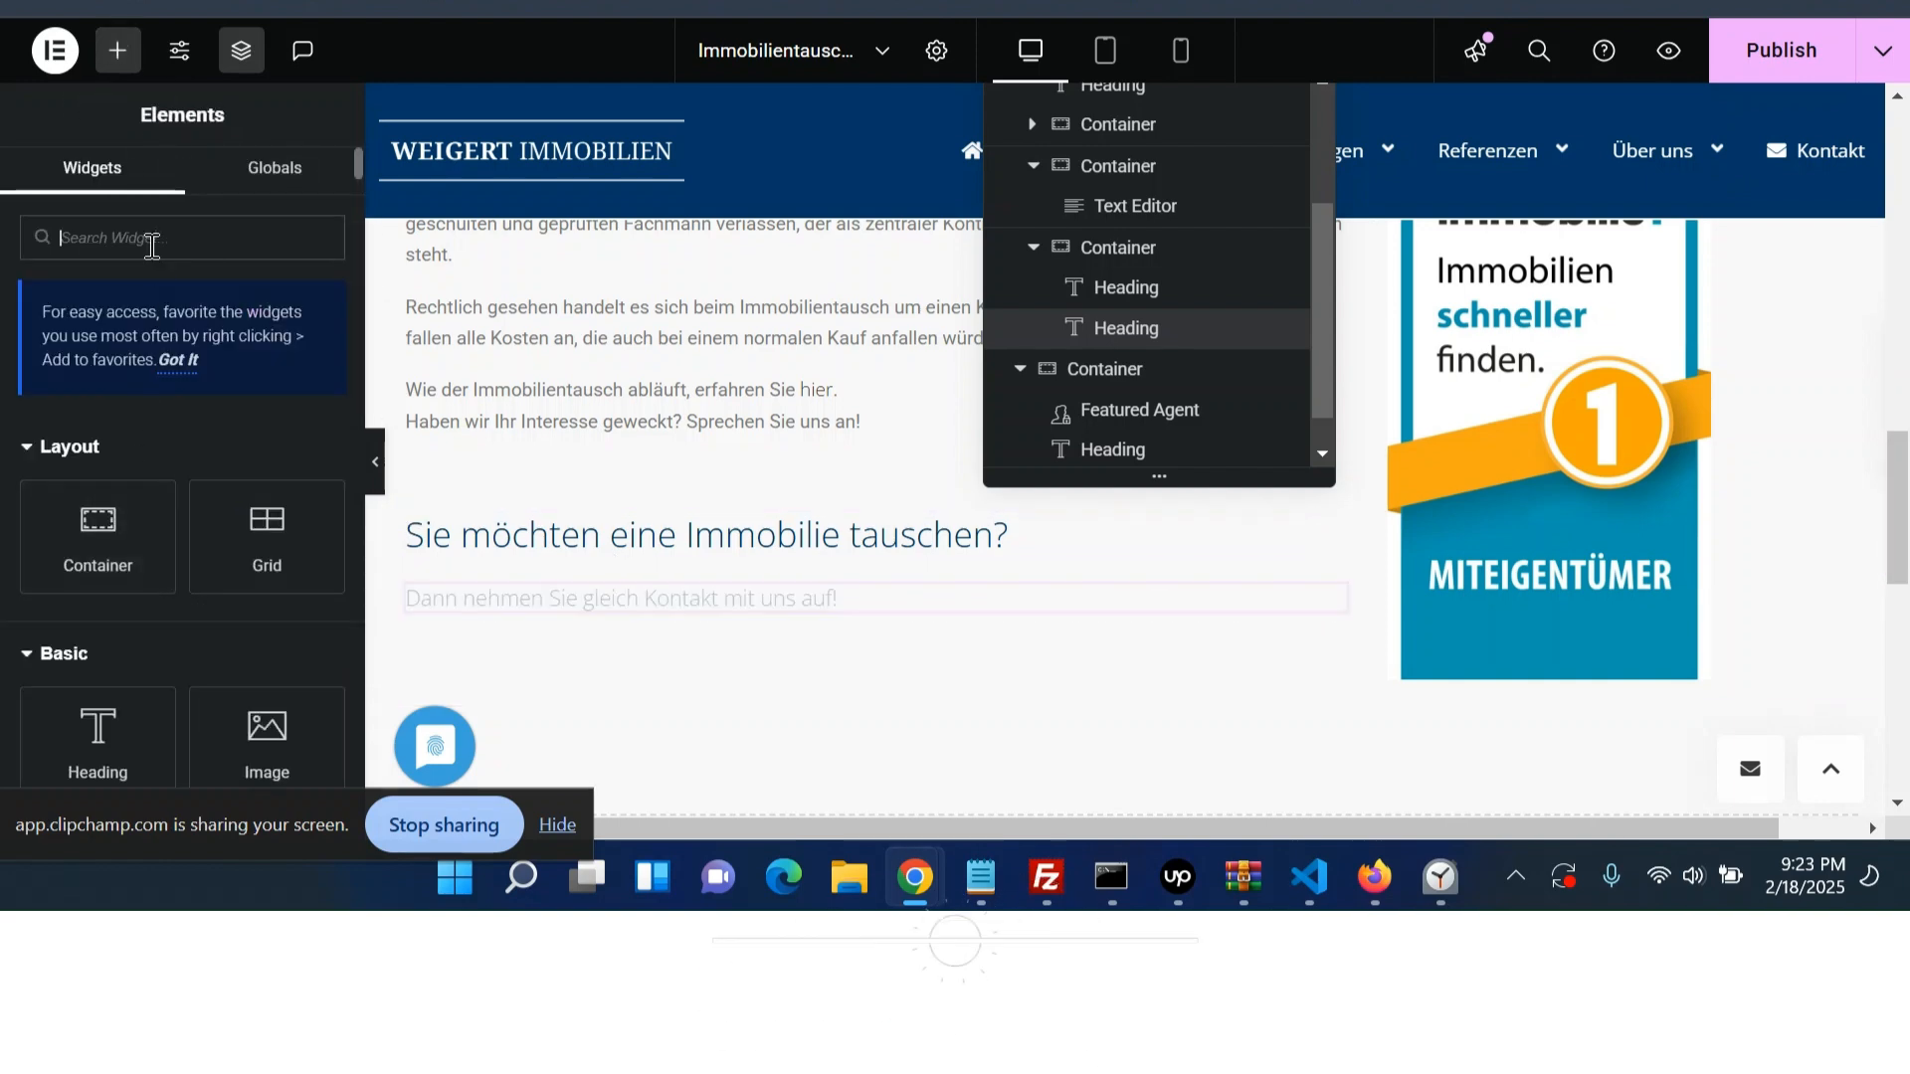
type("bu")
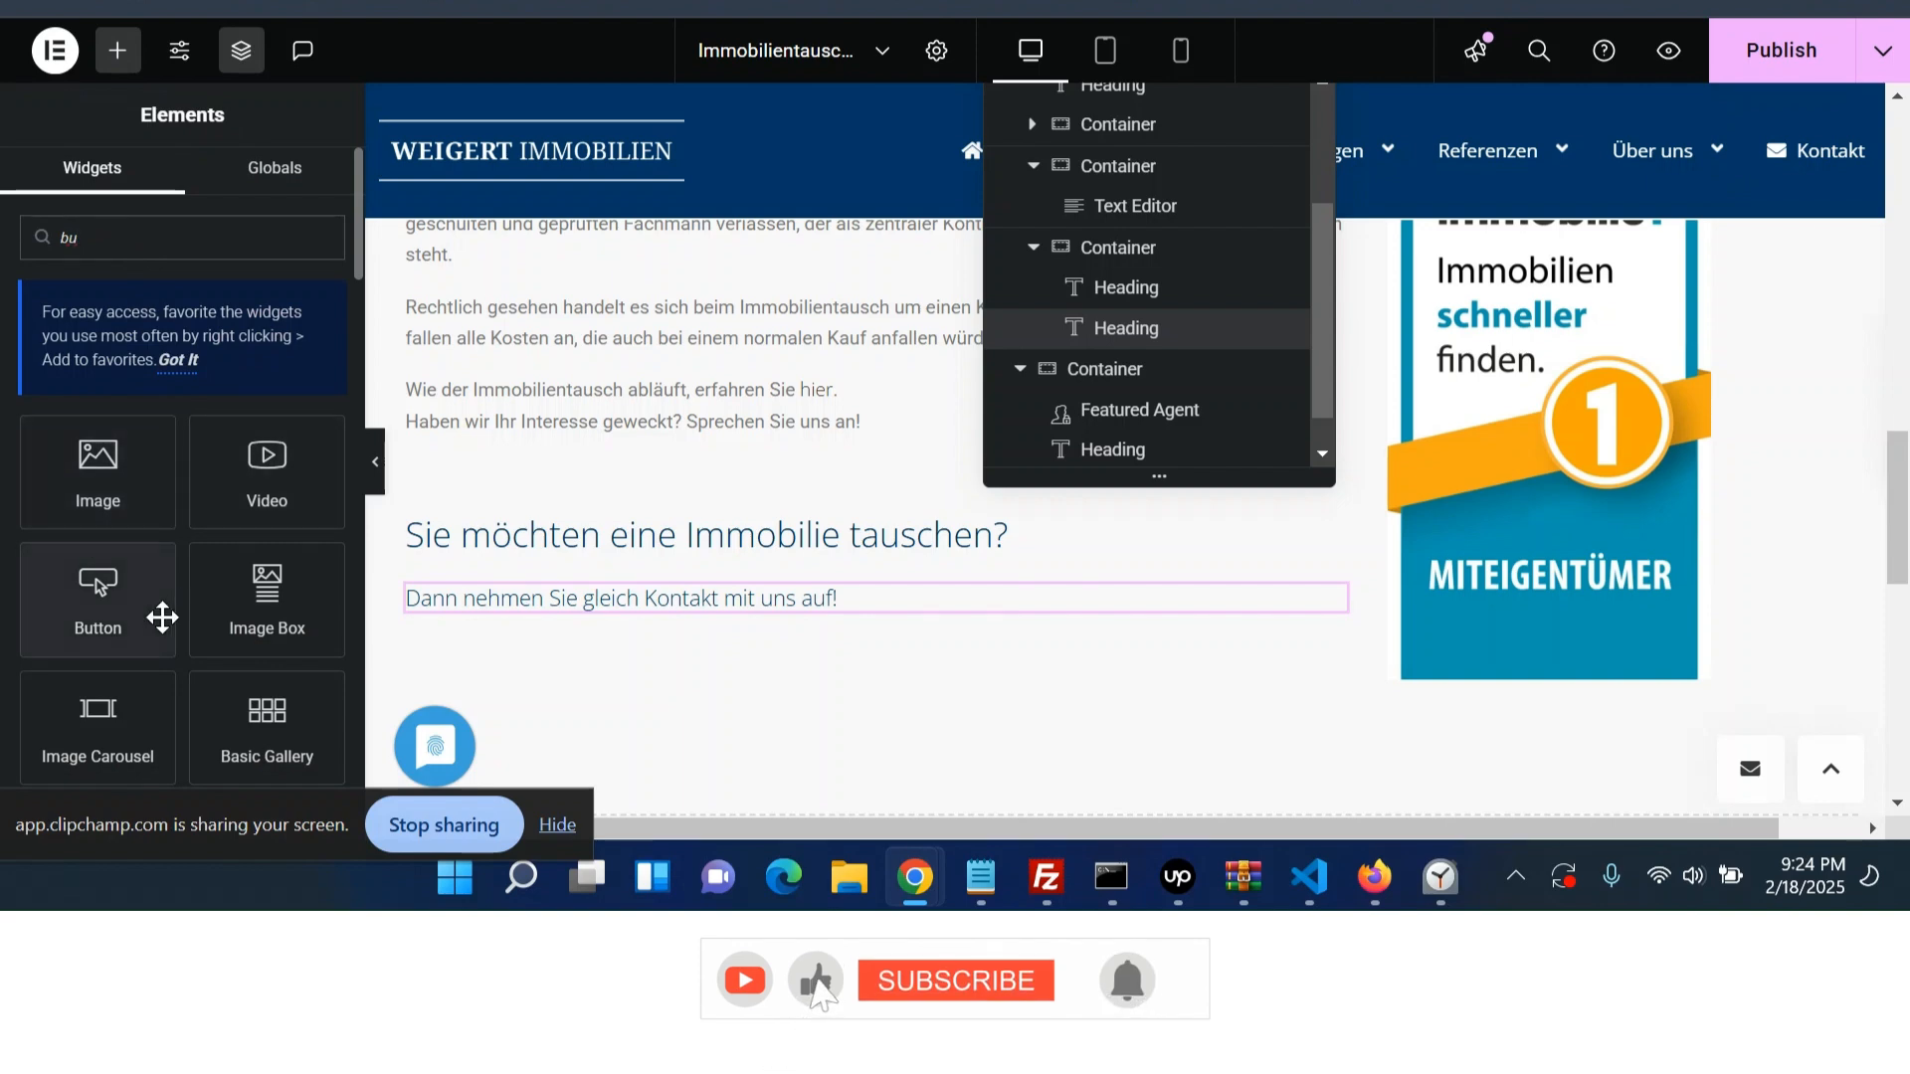
left_click(163, 617)
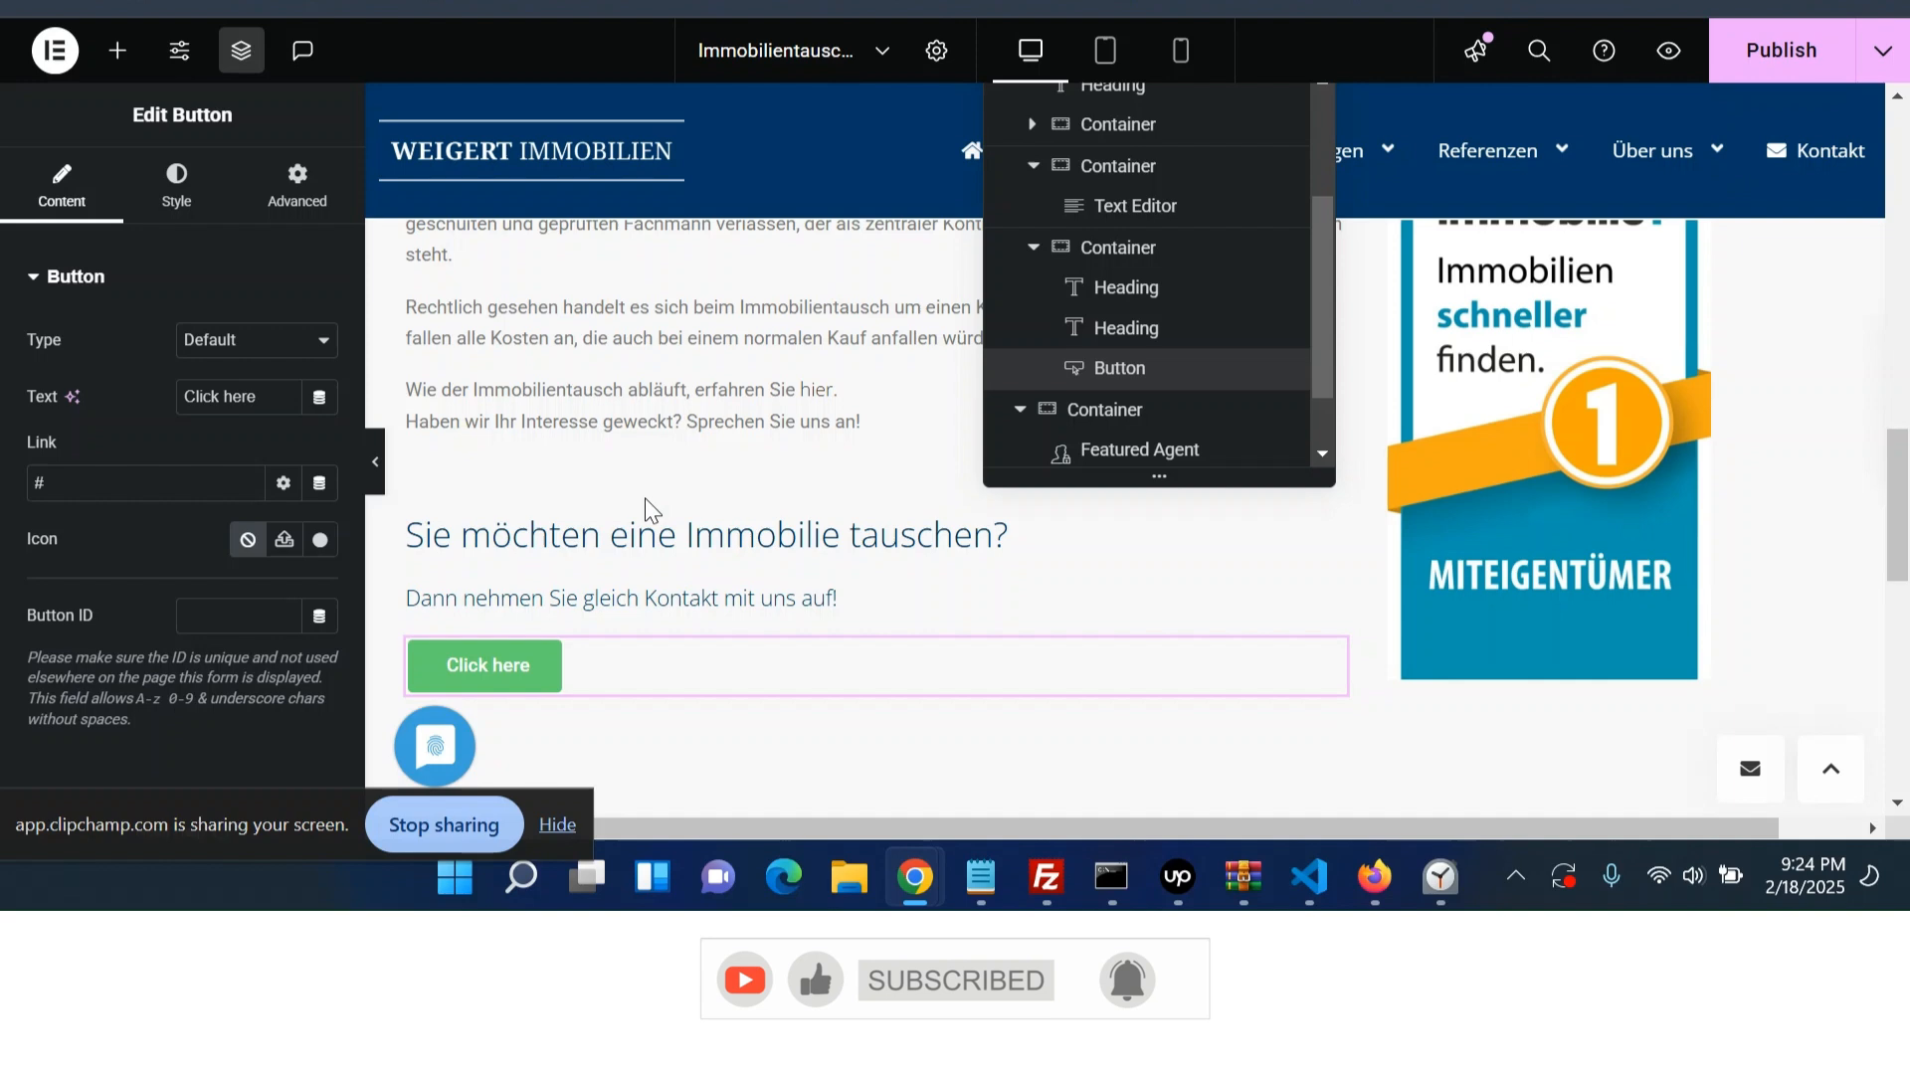
left_click(510, 678)
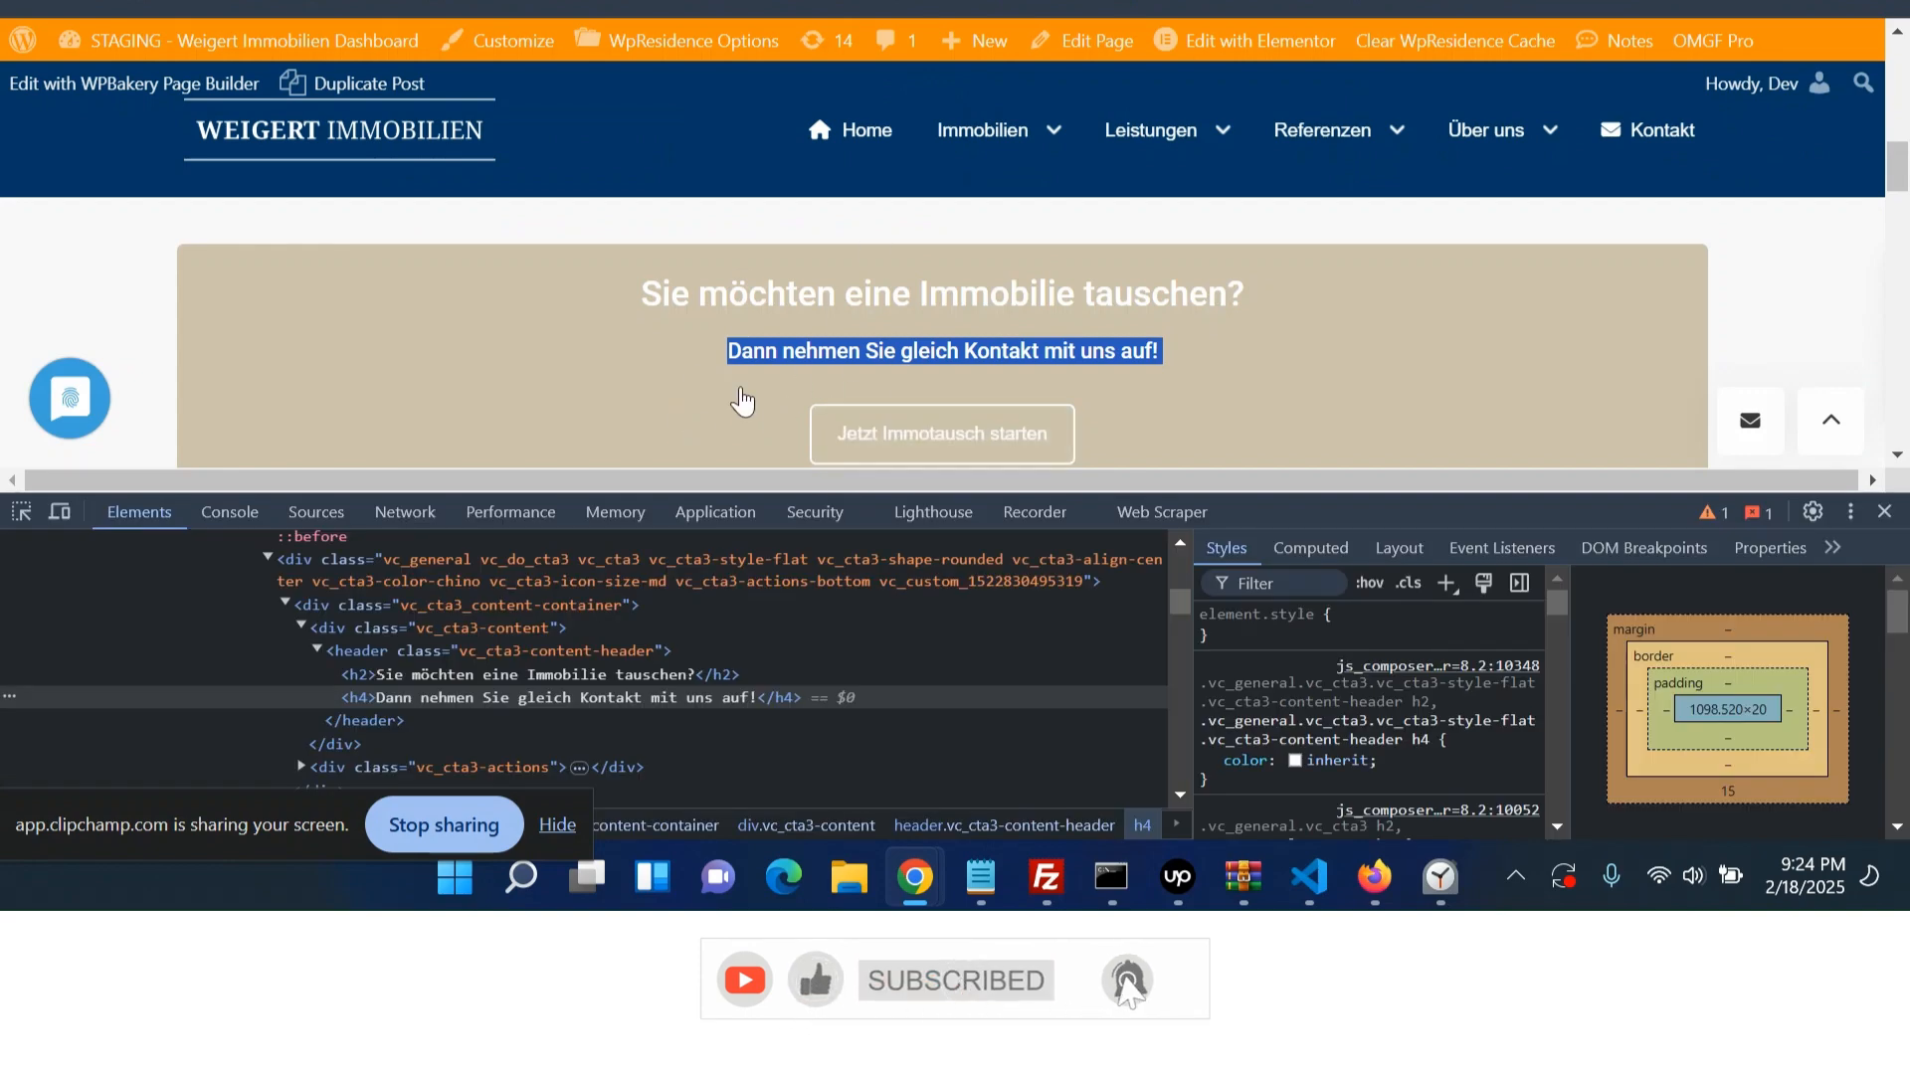
- Center-align the items of the call-to-action container
scroll(825, 237, "down", 2)
mouse_move(1207, 188)
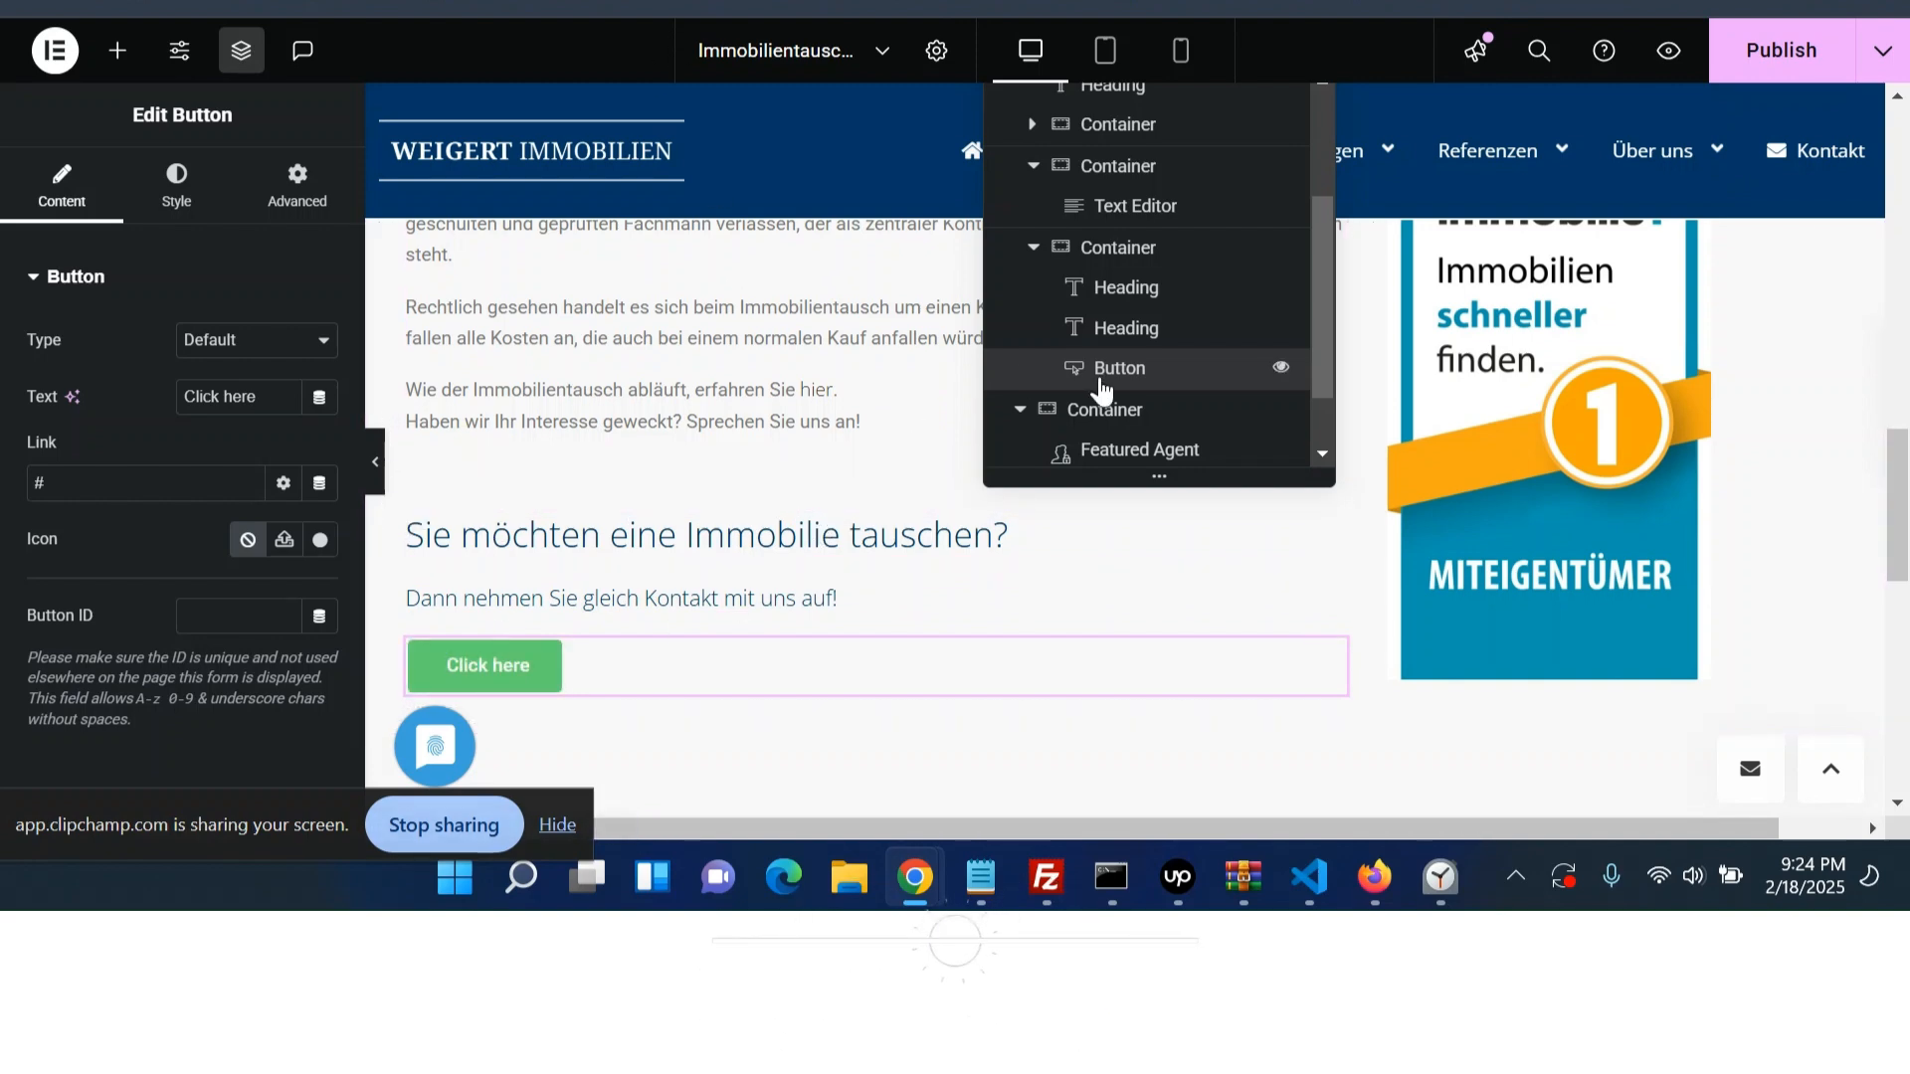
left_click(1139, 257)
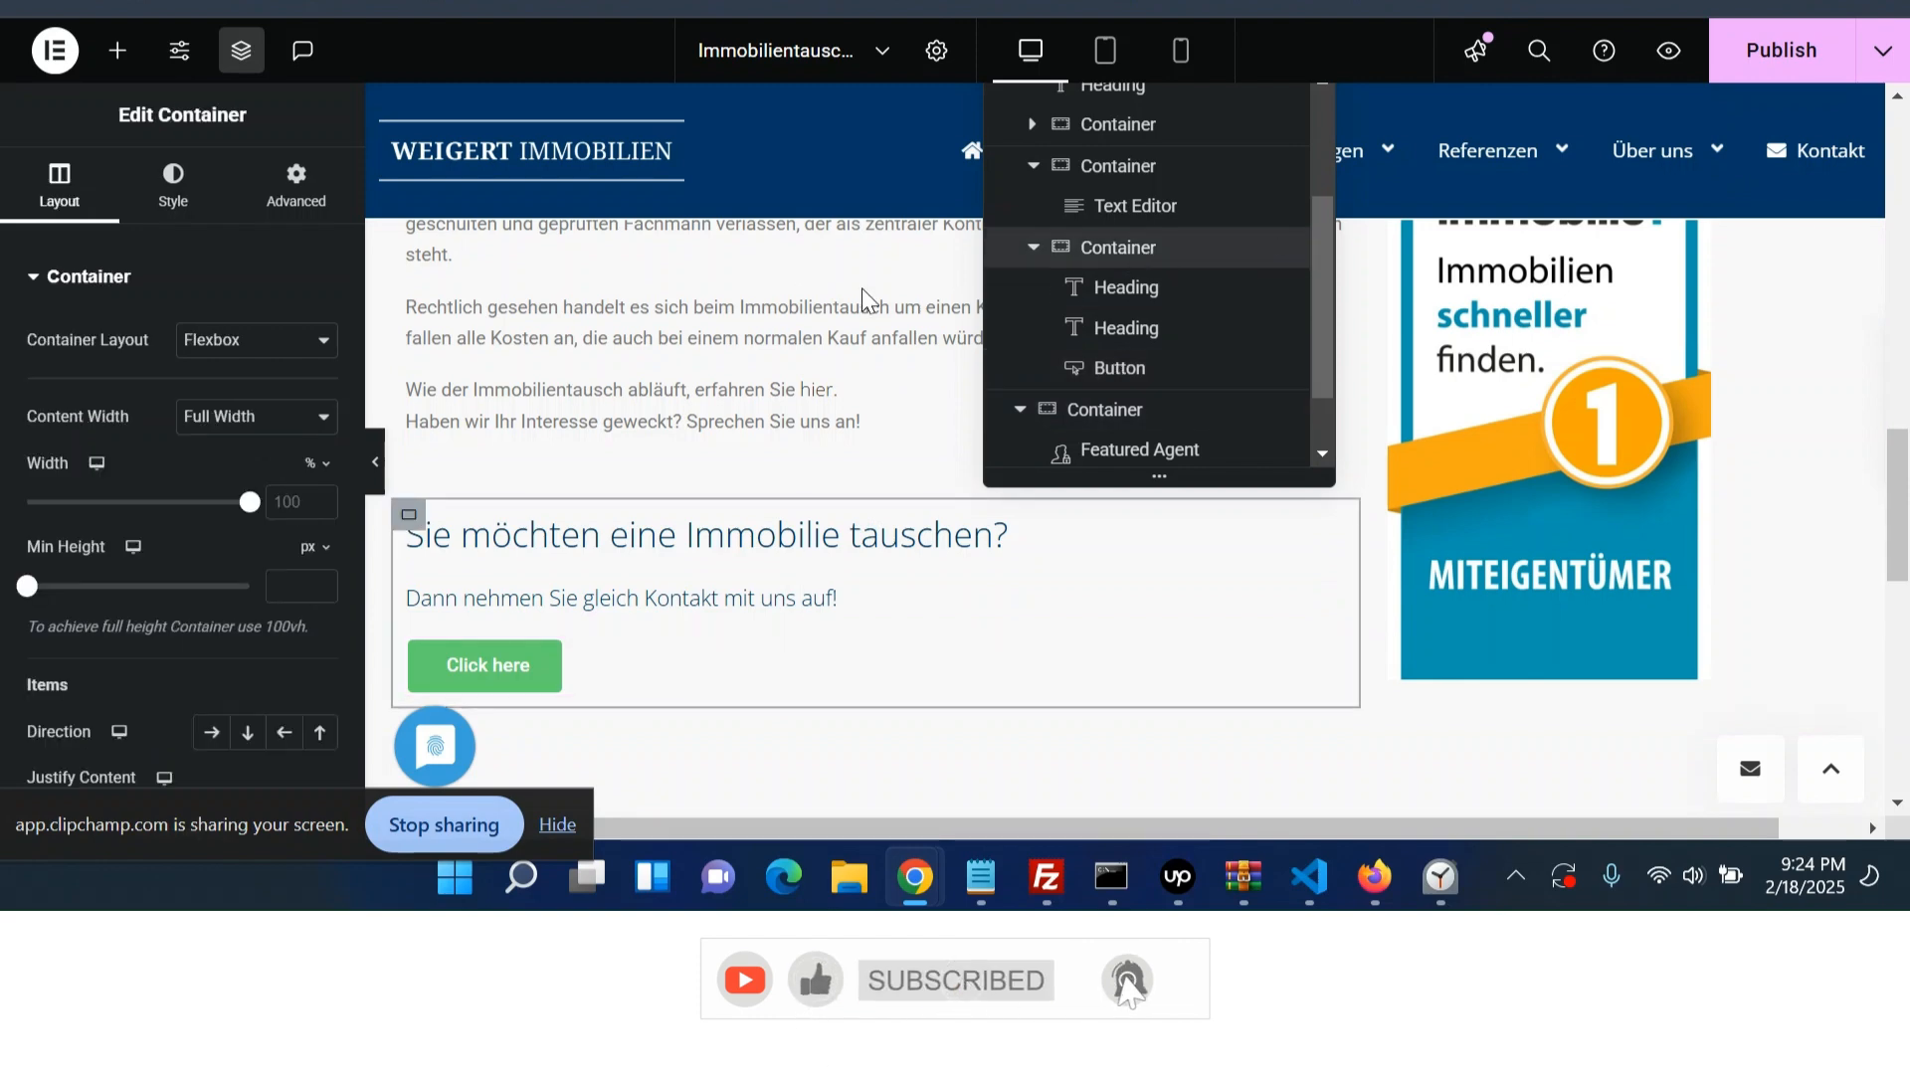
left_click(178, 210)
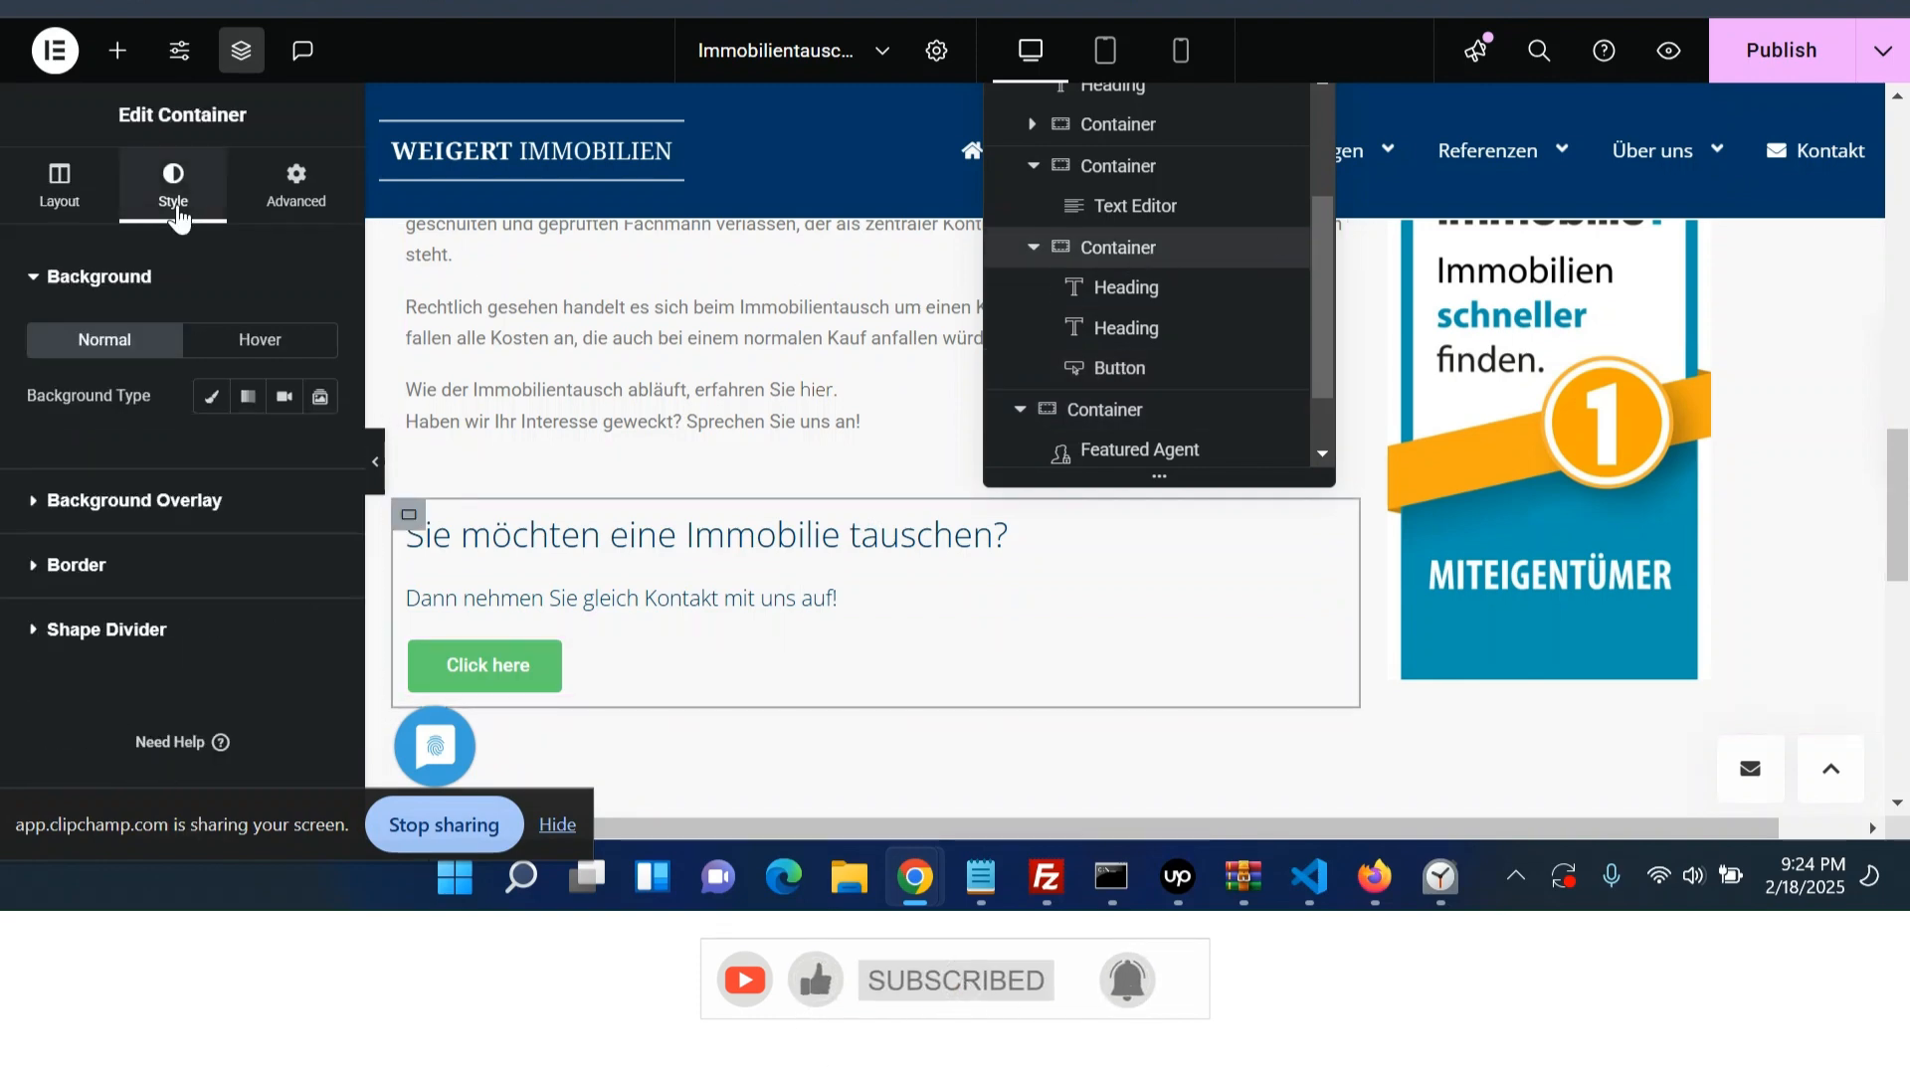
left_click(88, 211)
scroll(229, 686, "down", 3)
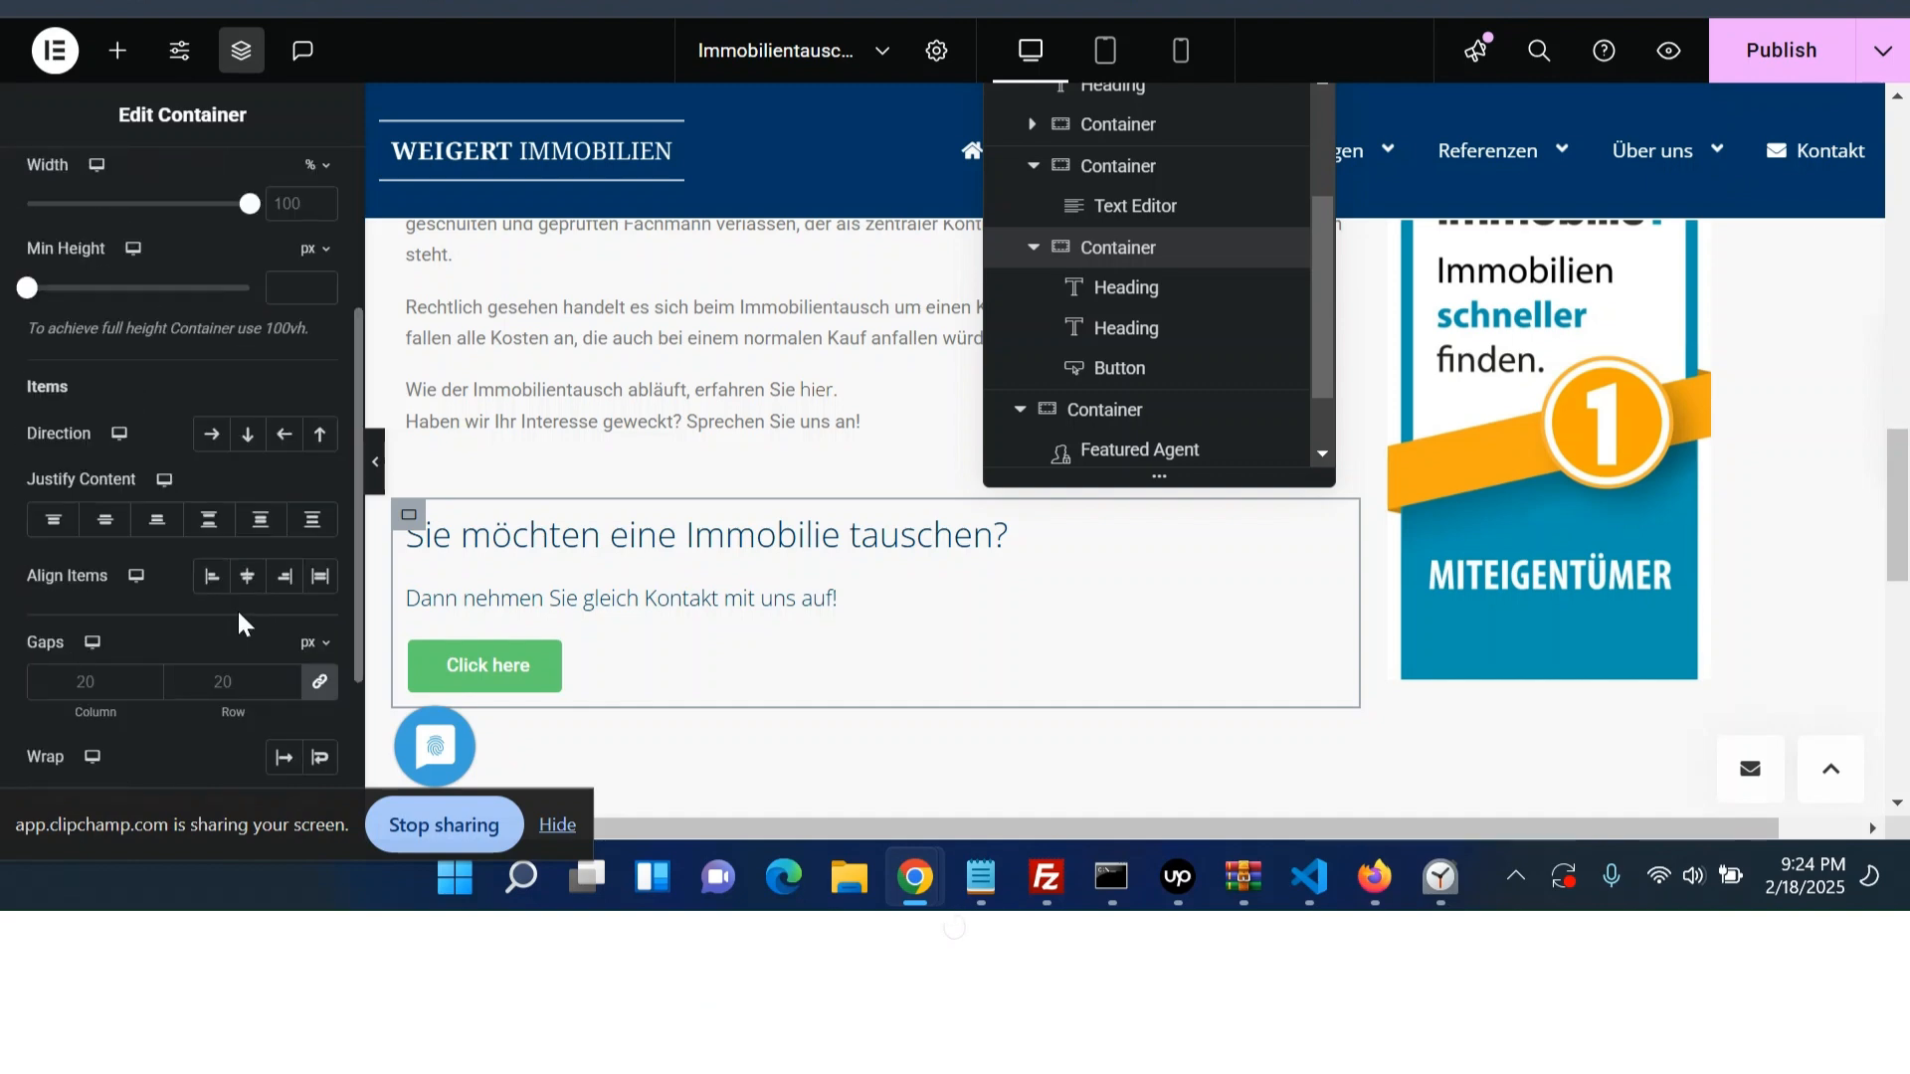
left_click(248, 582)
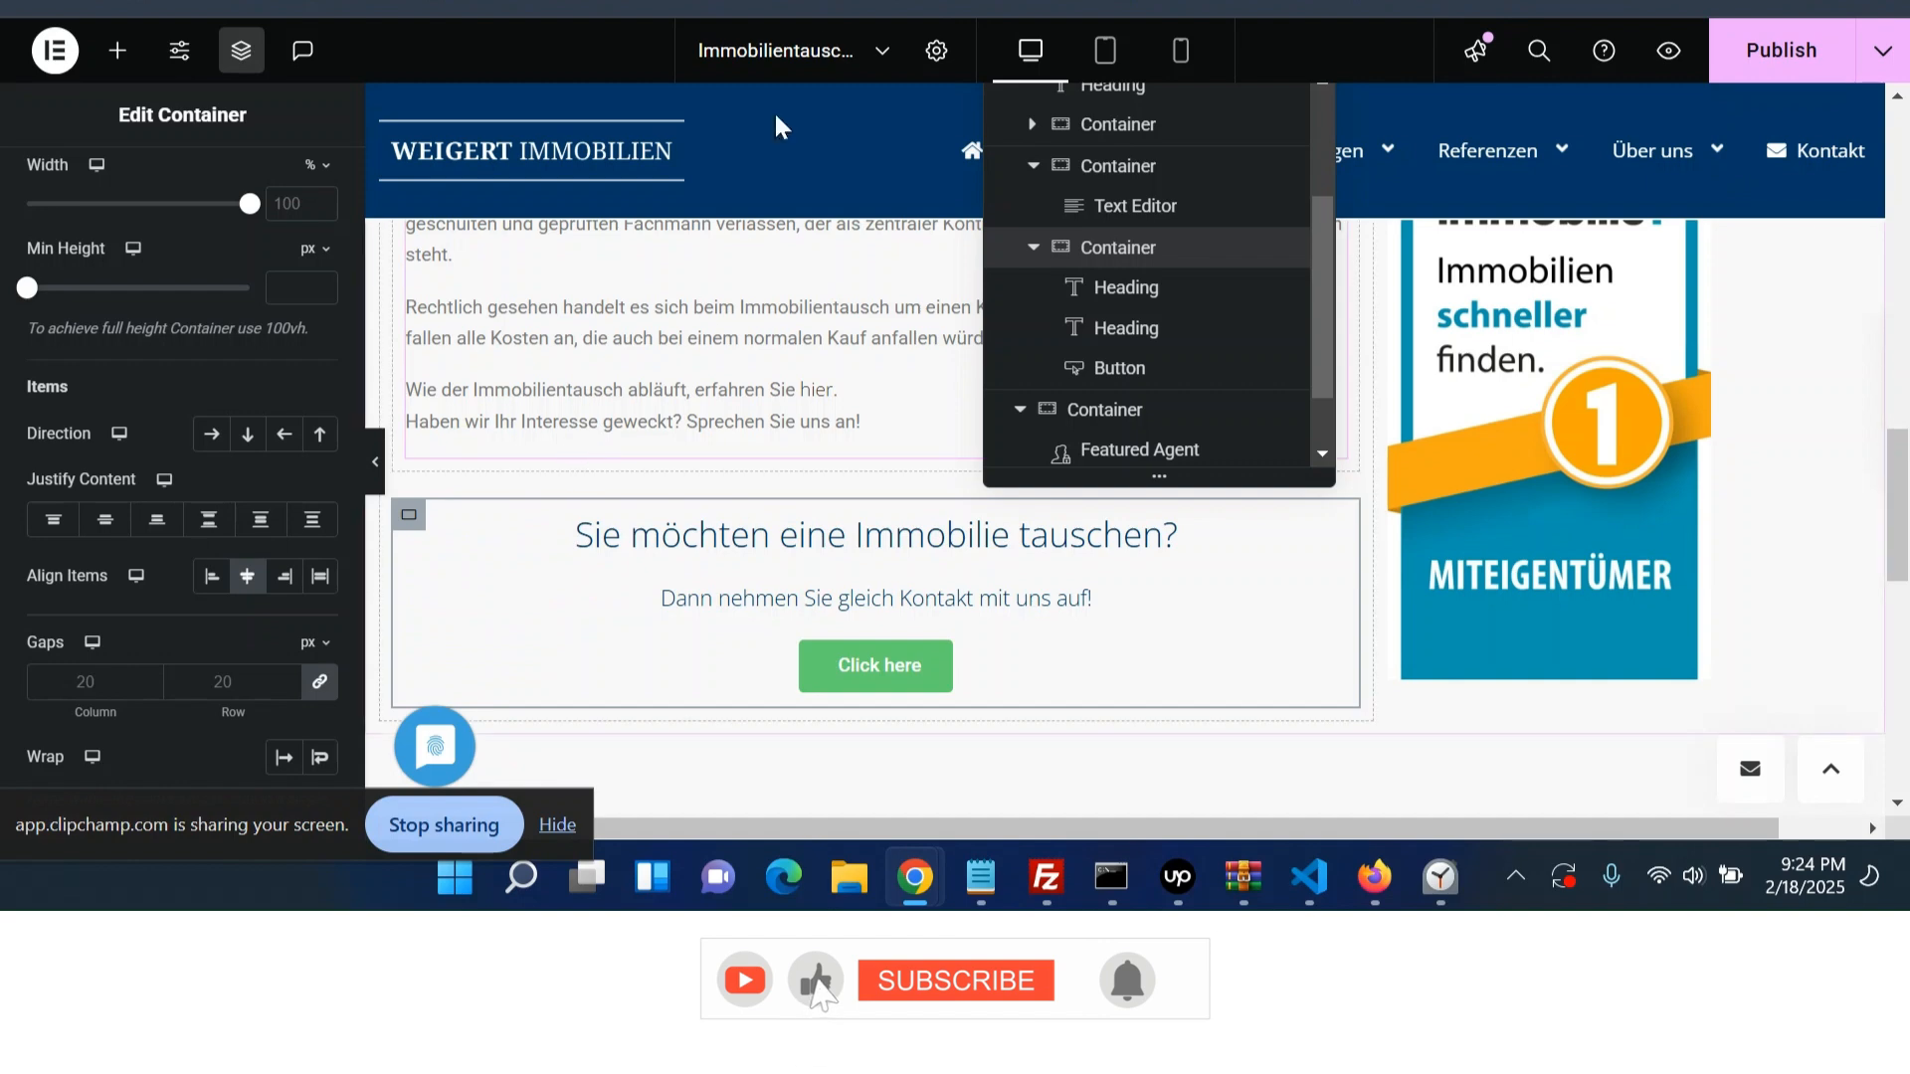
- Give the call-to-action container a classic background in the global Secondary color
scroll(274, 243, "up", 3)
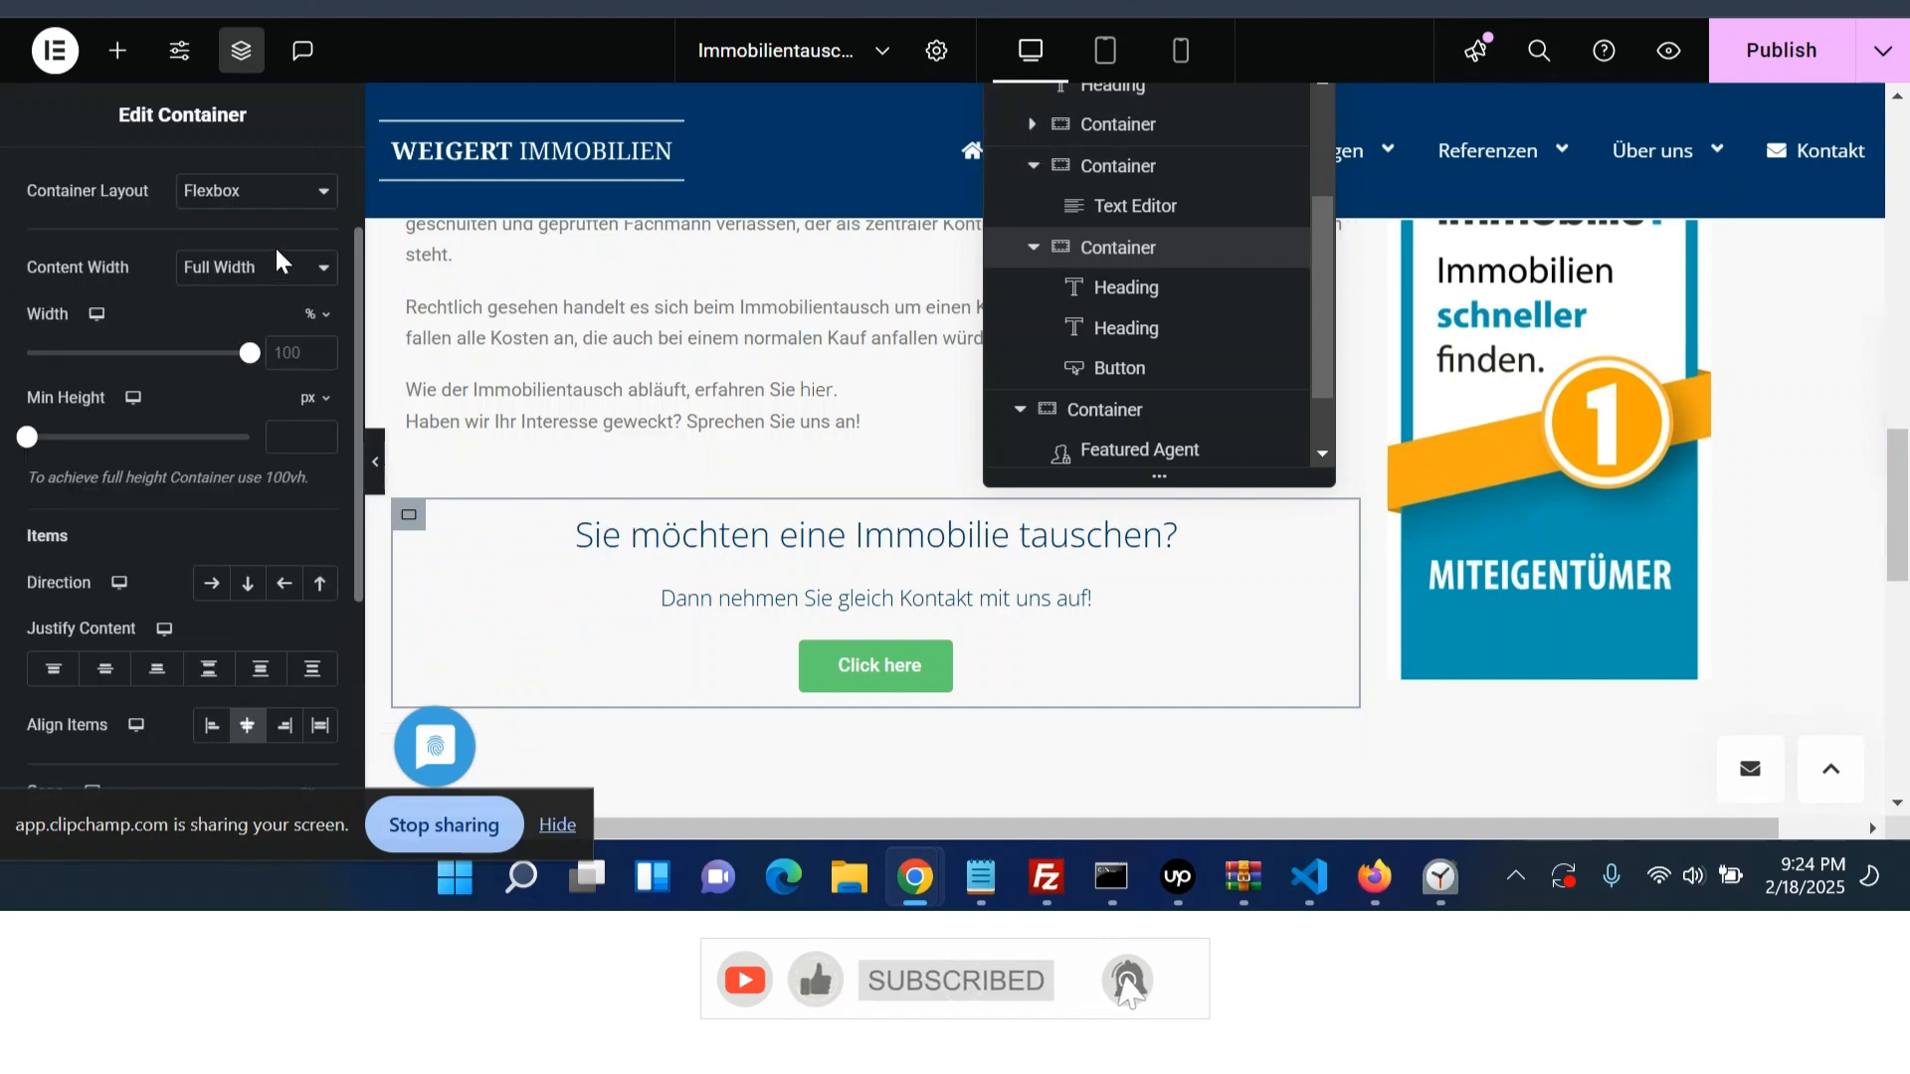
left_click(204, 211)
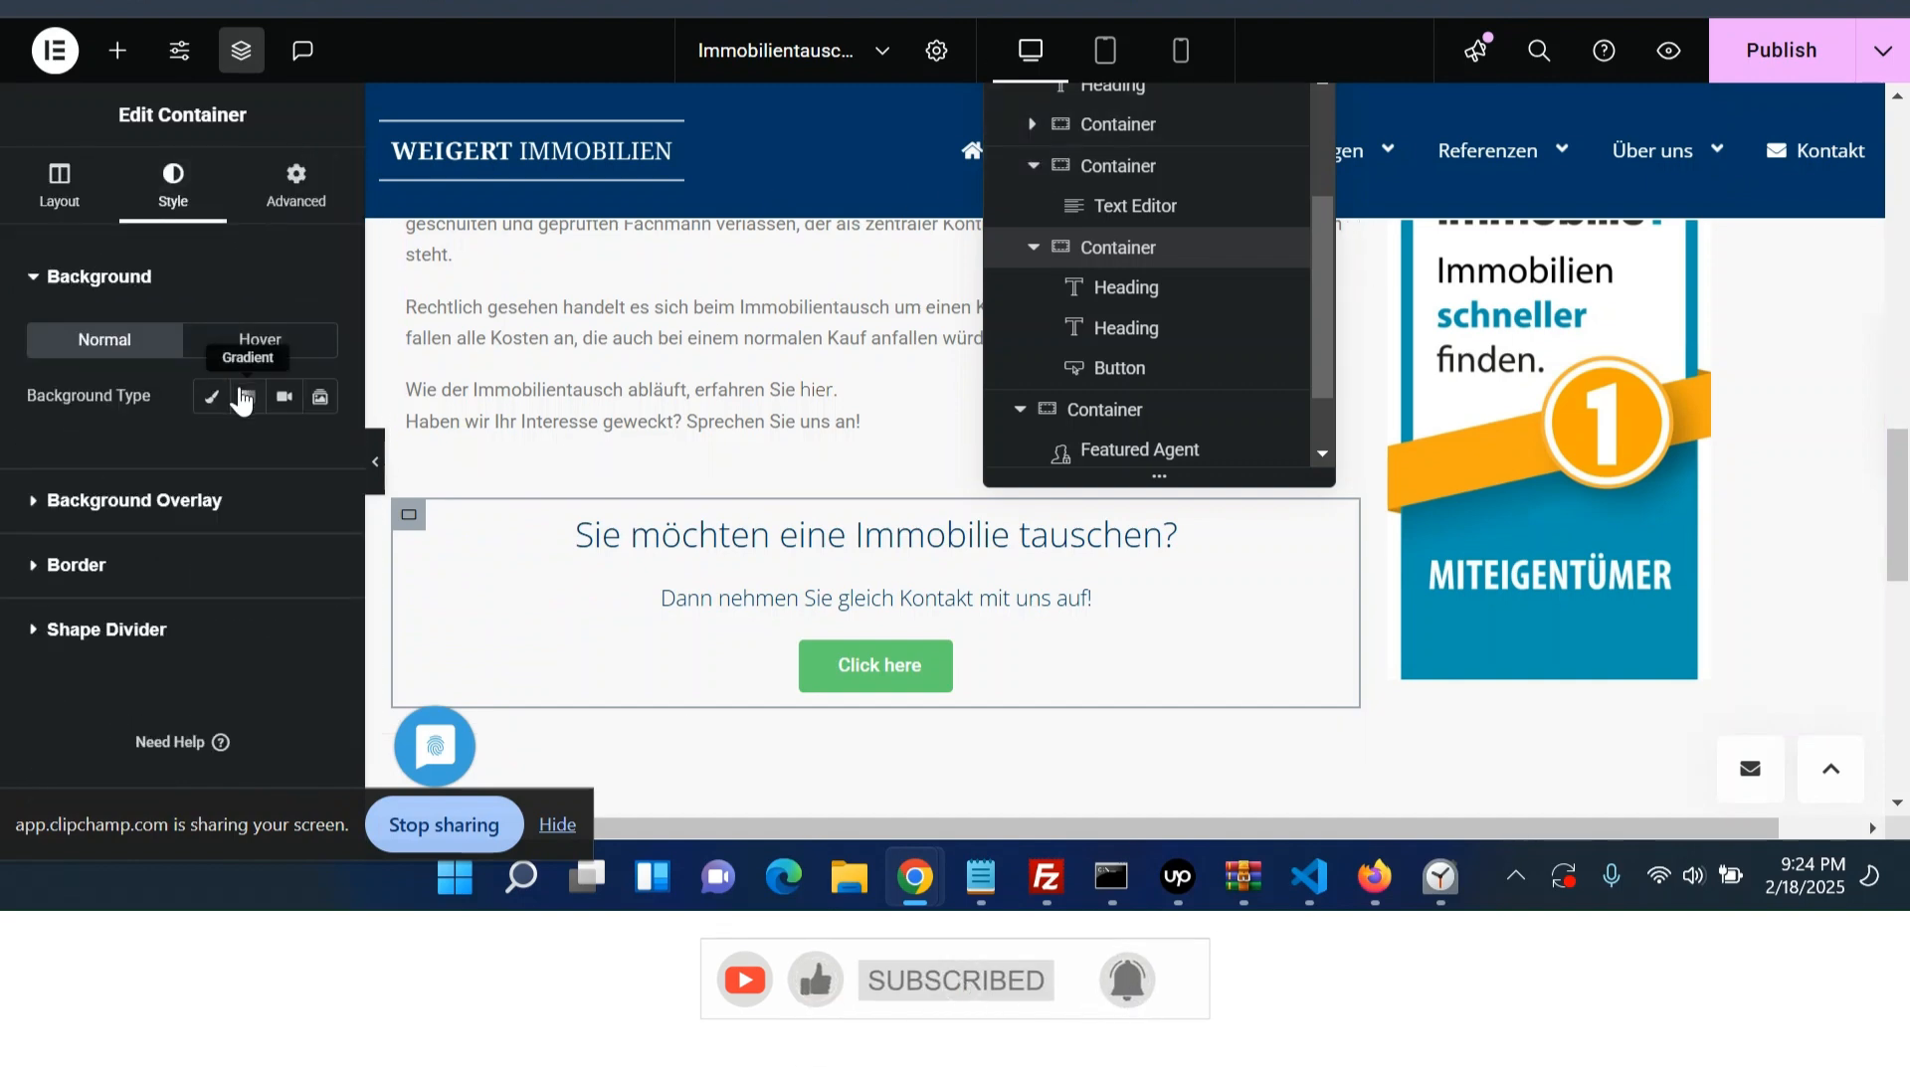
left_click(211, 398)
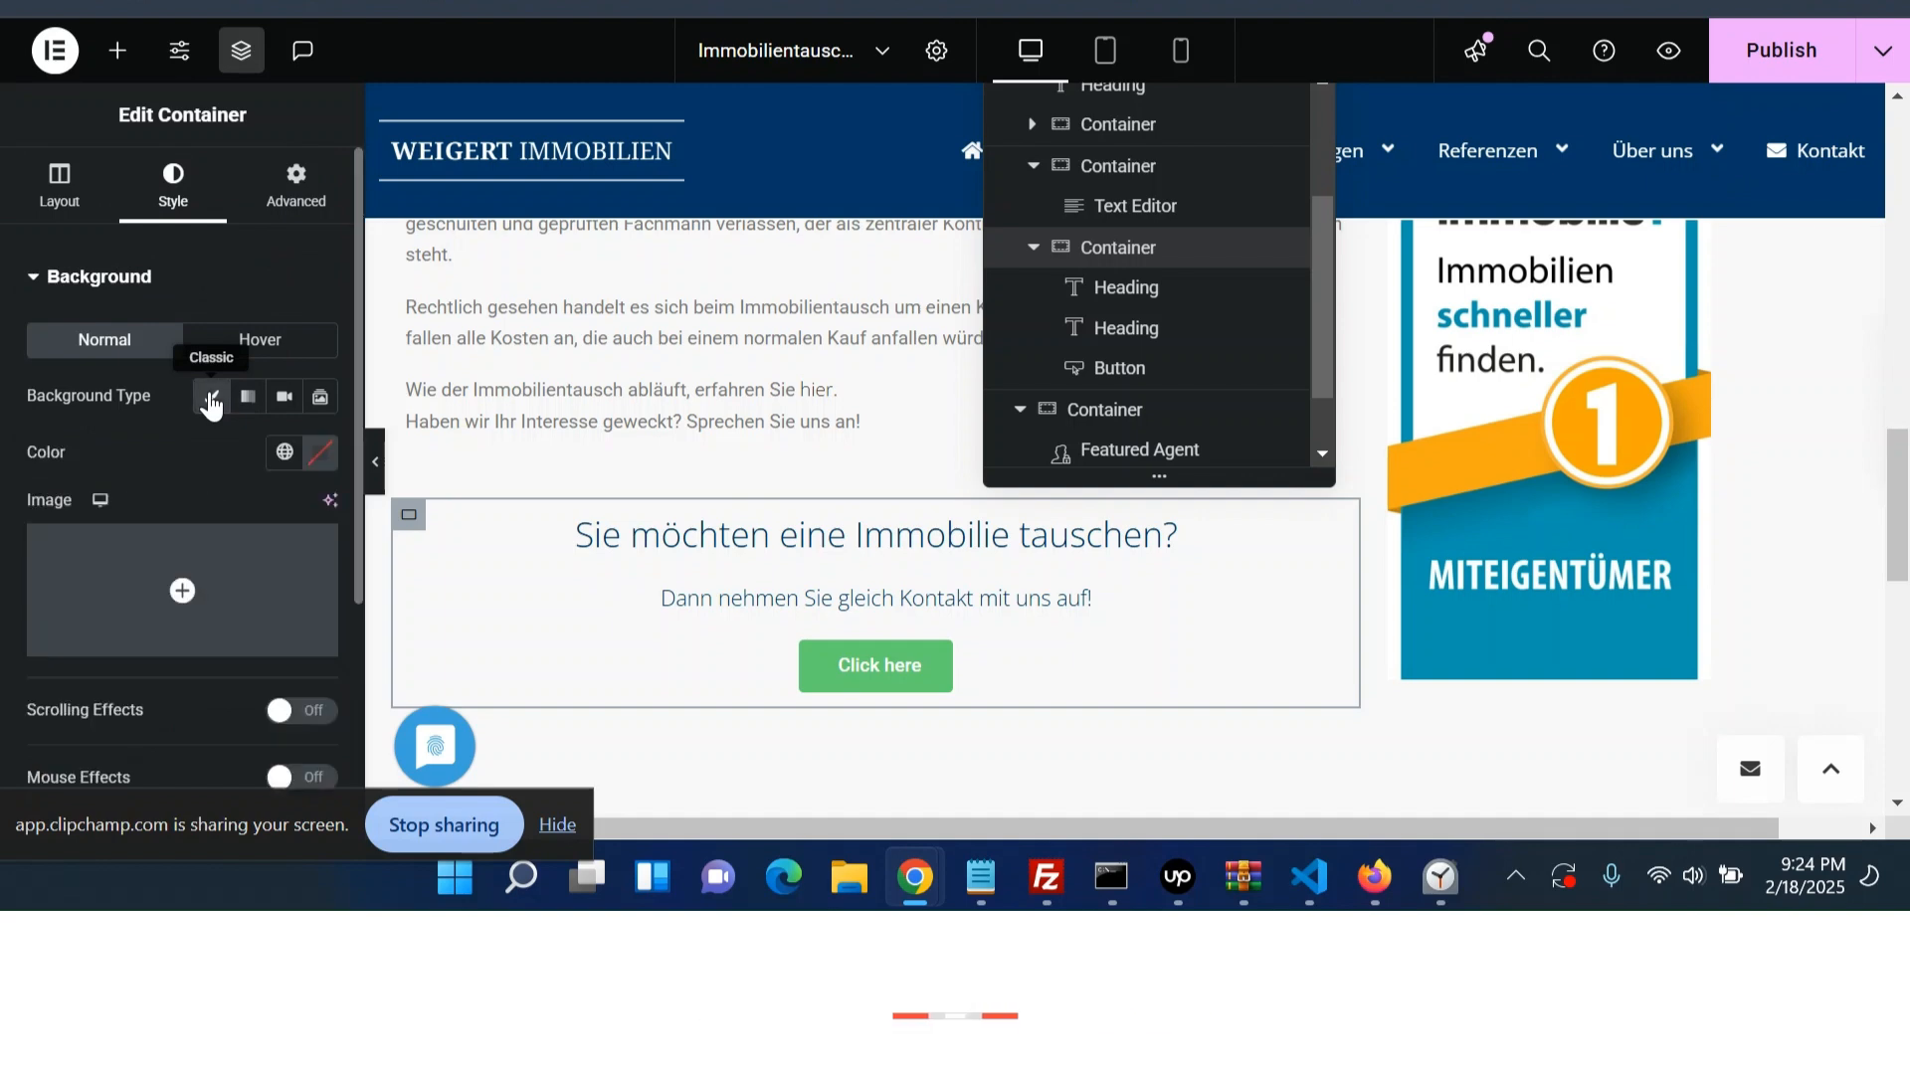
left_click(321, 459)
left_click(283, 458)
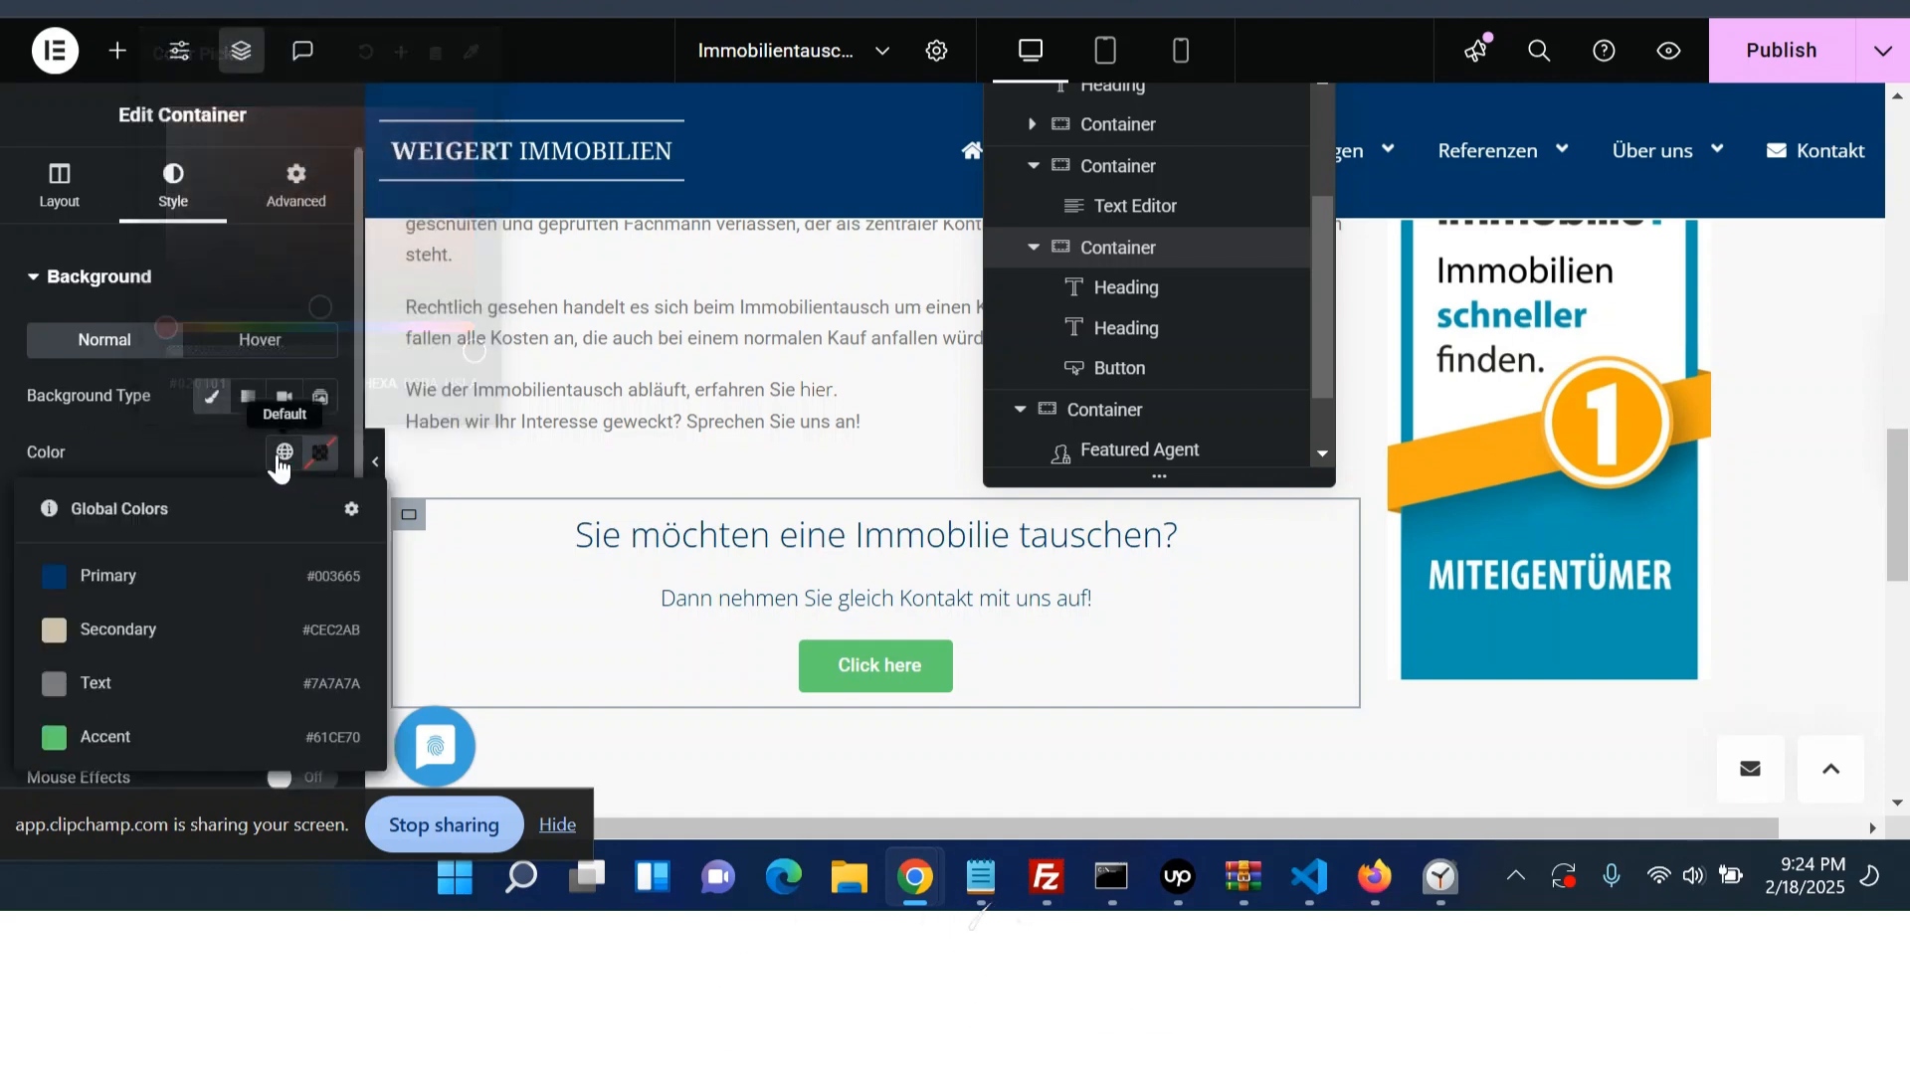
left_click(177, 626)
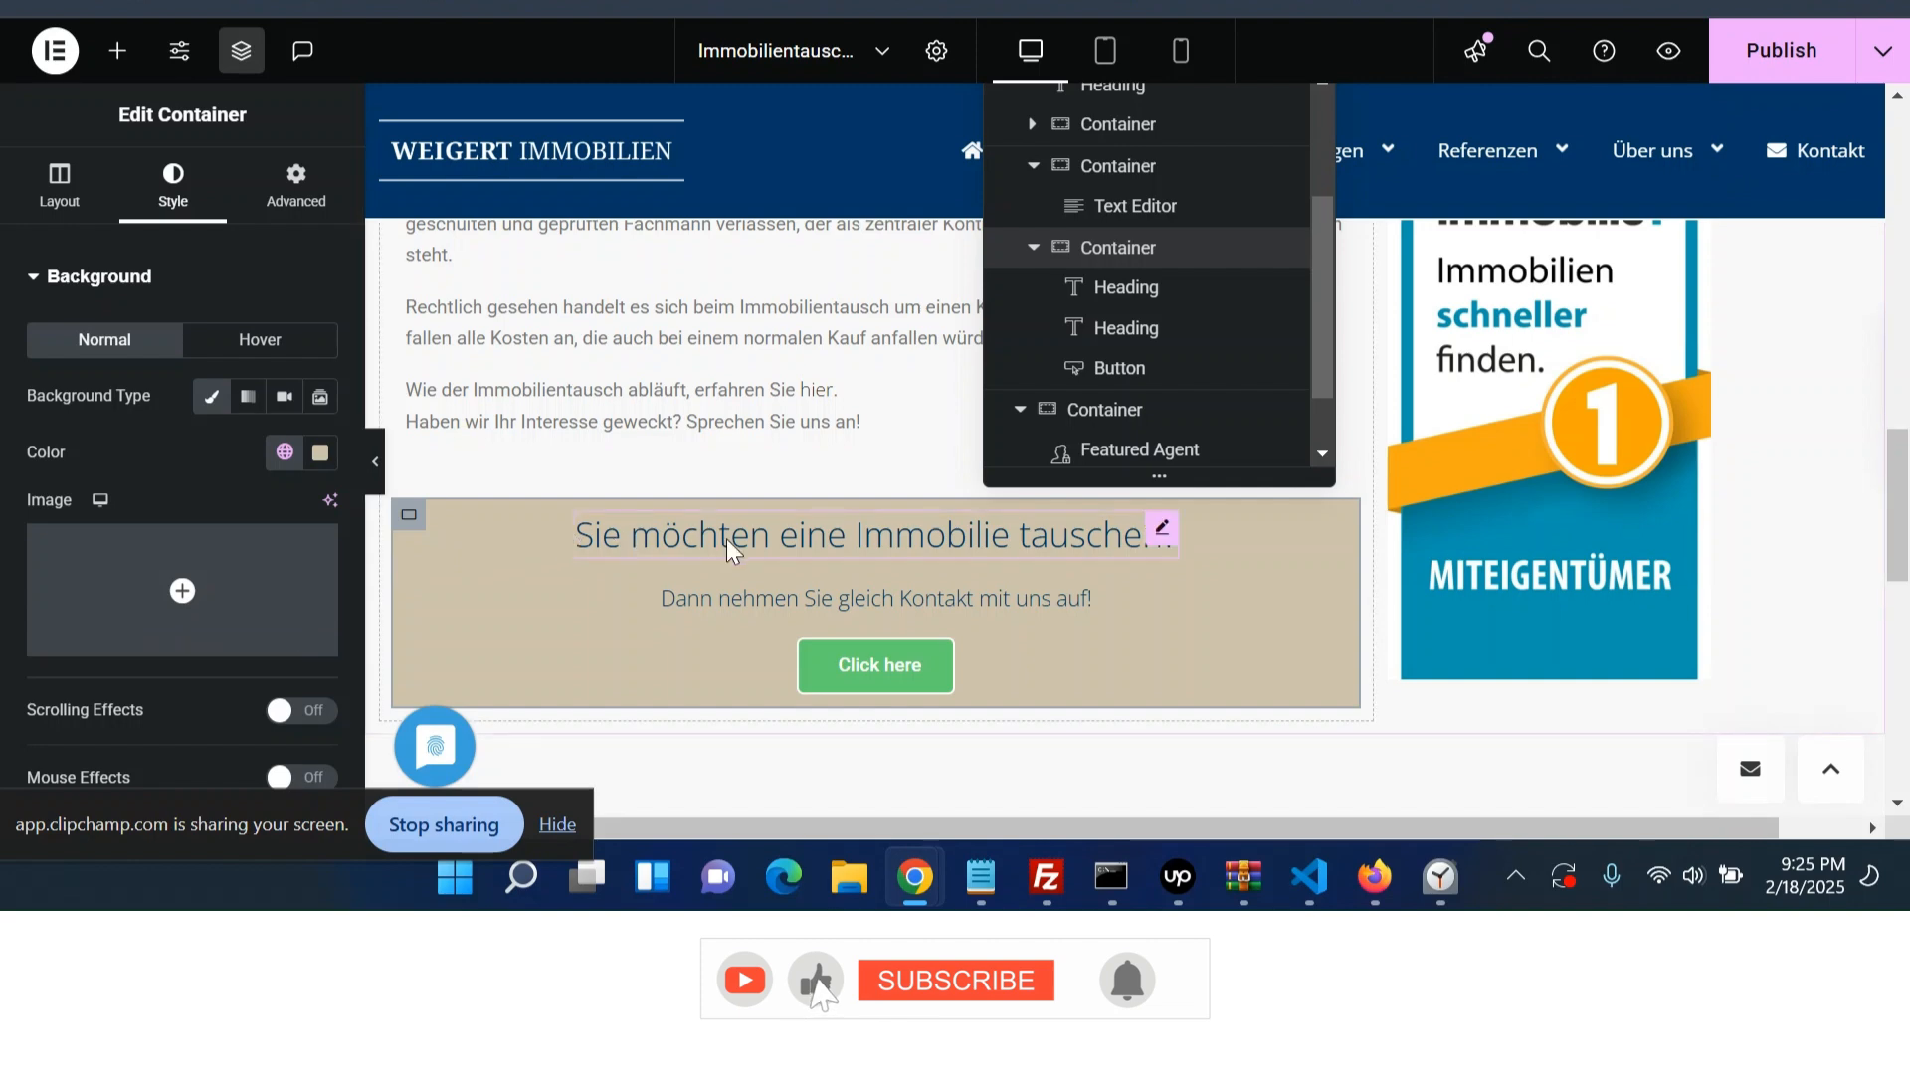
- Set the container's top and bottom padding to 30 px
left_click(296, 188)
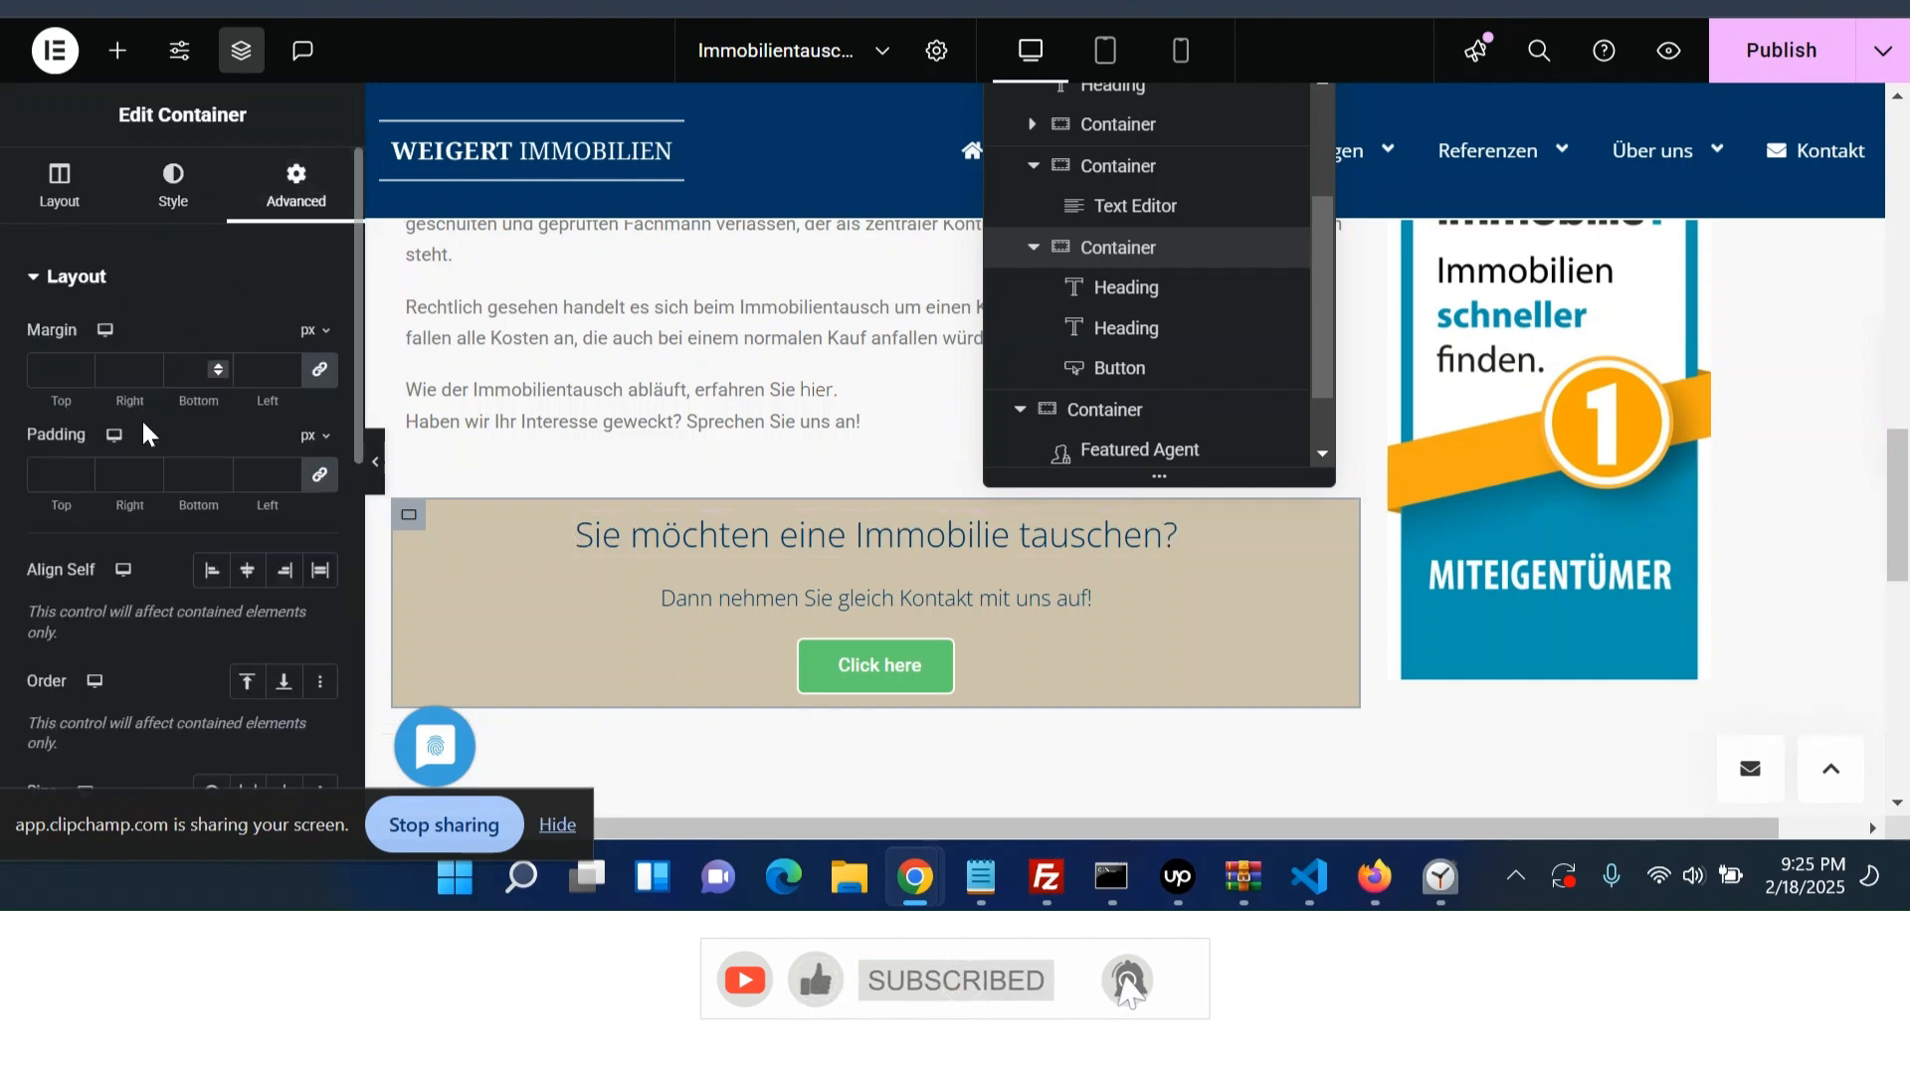
left_click(312, 482)
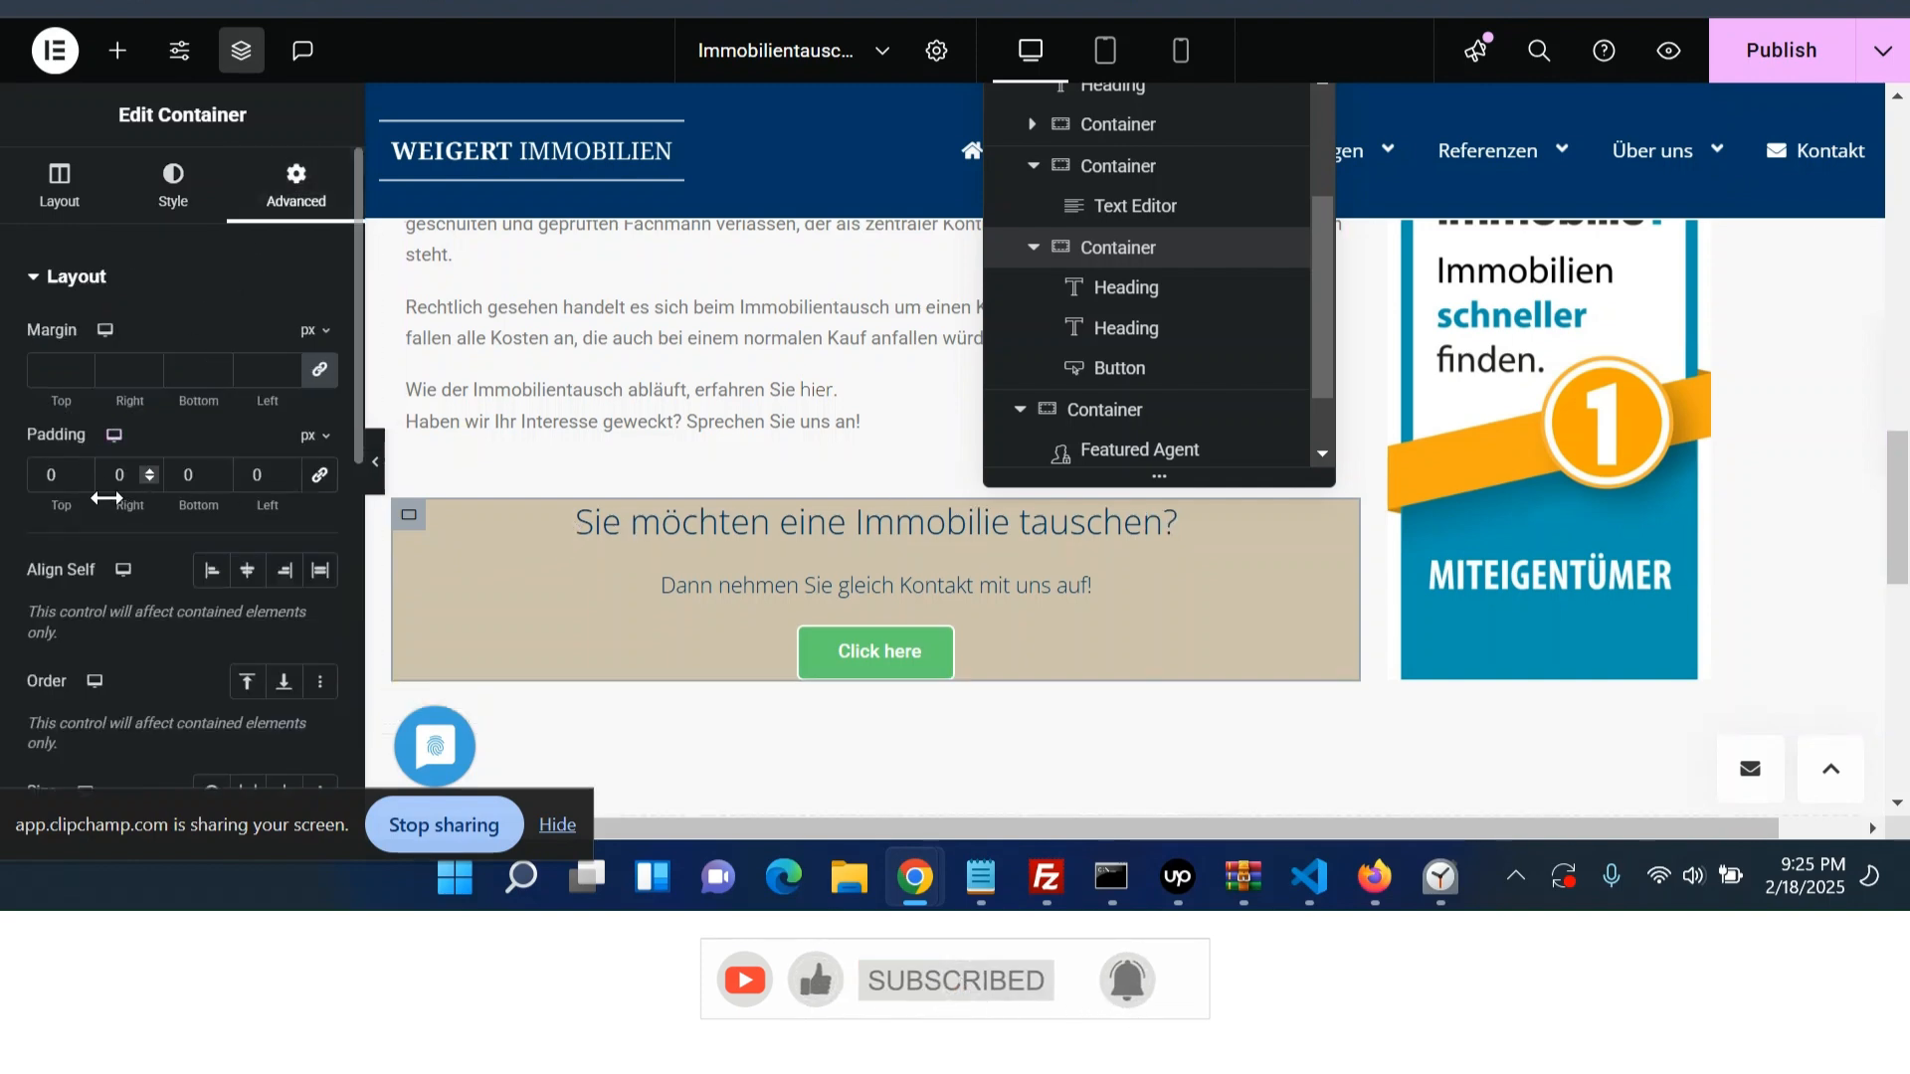
type("30")
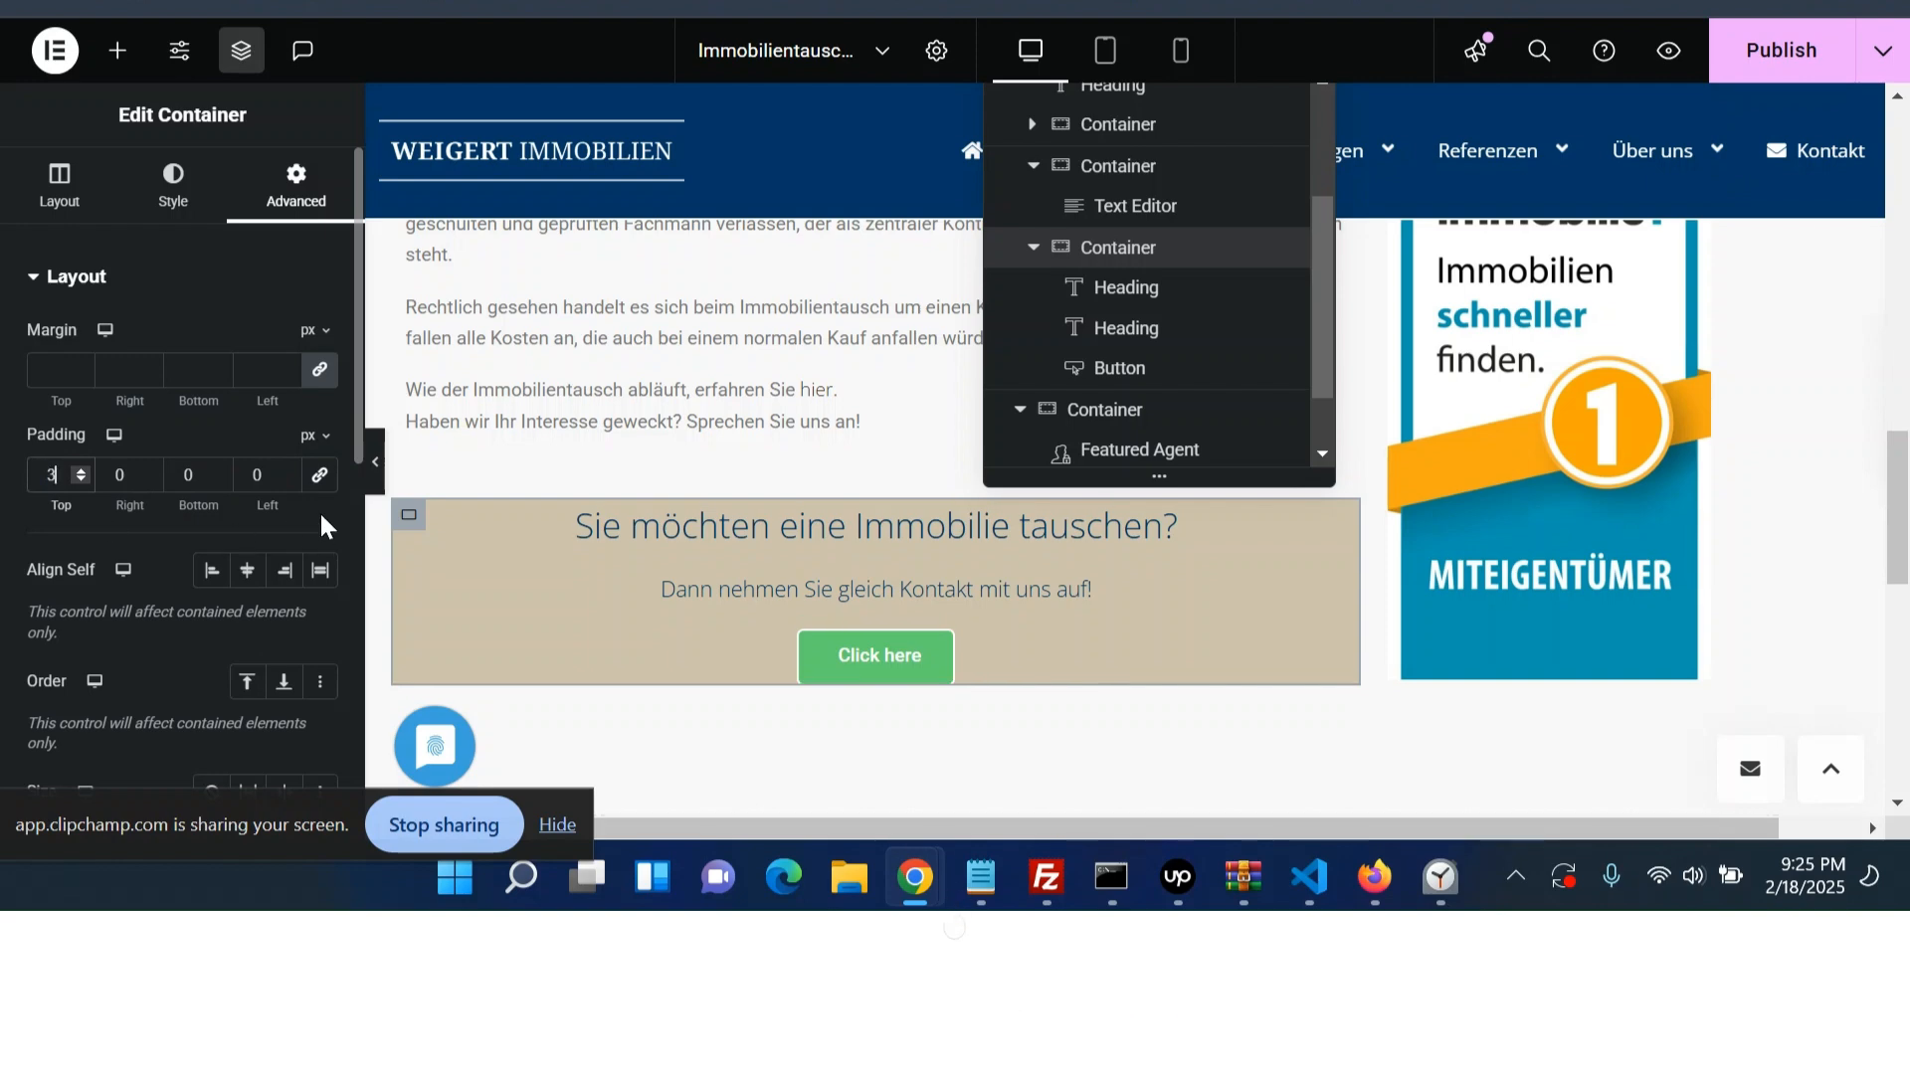
key("Tab")
key("Tab")
key("Tab")
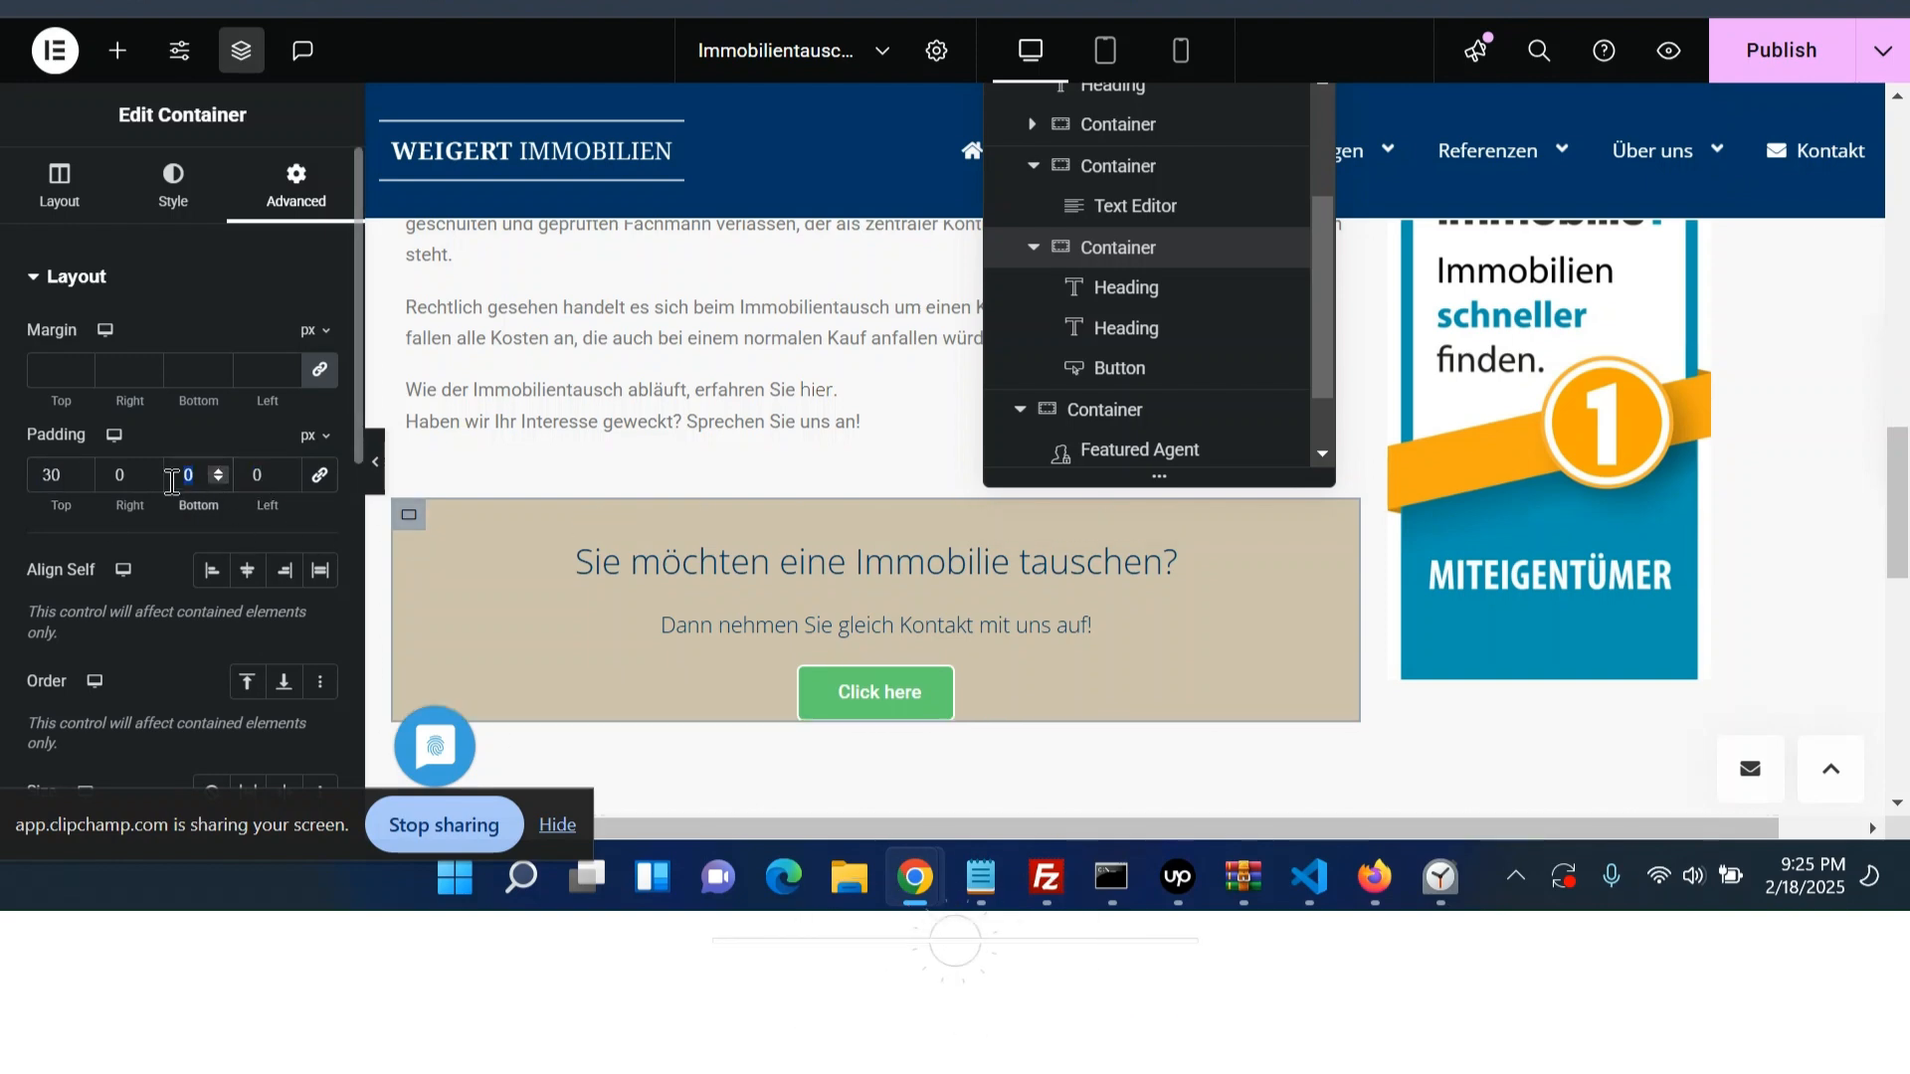
type("30")
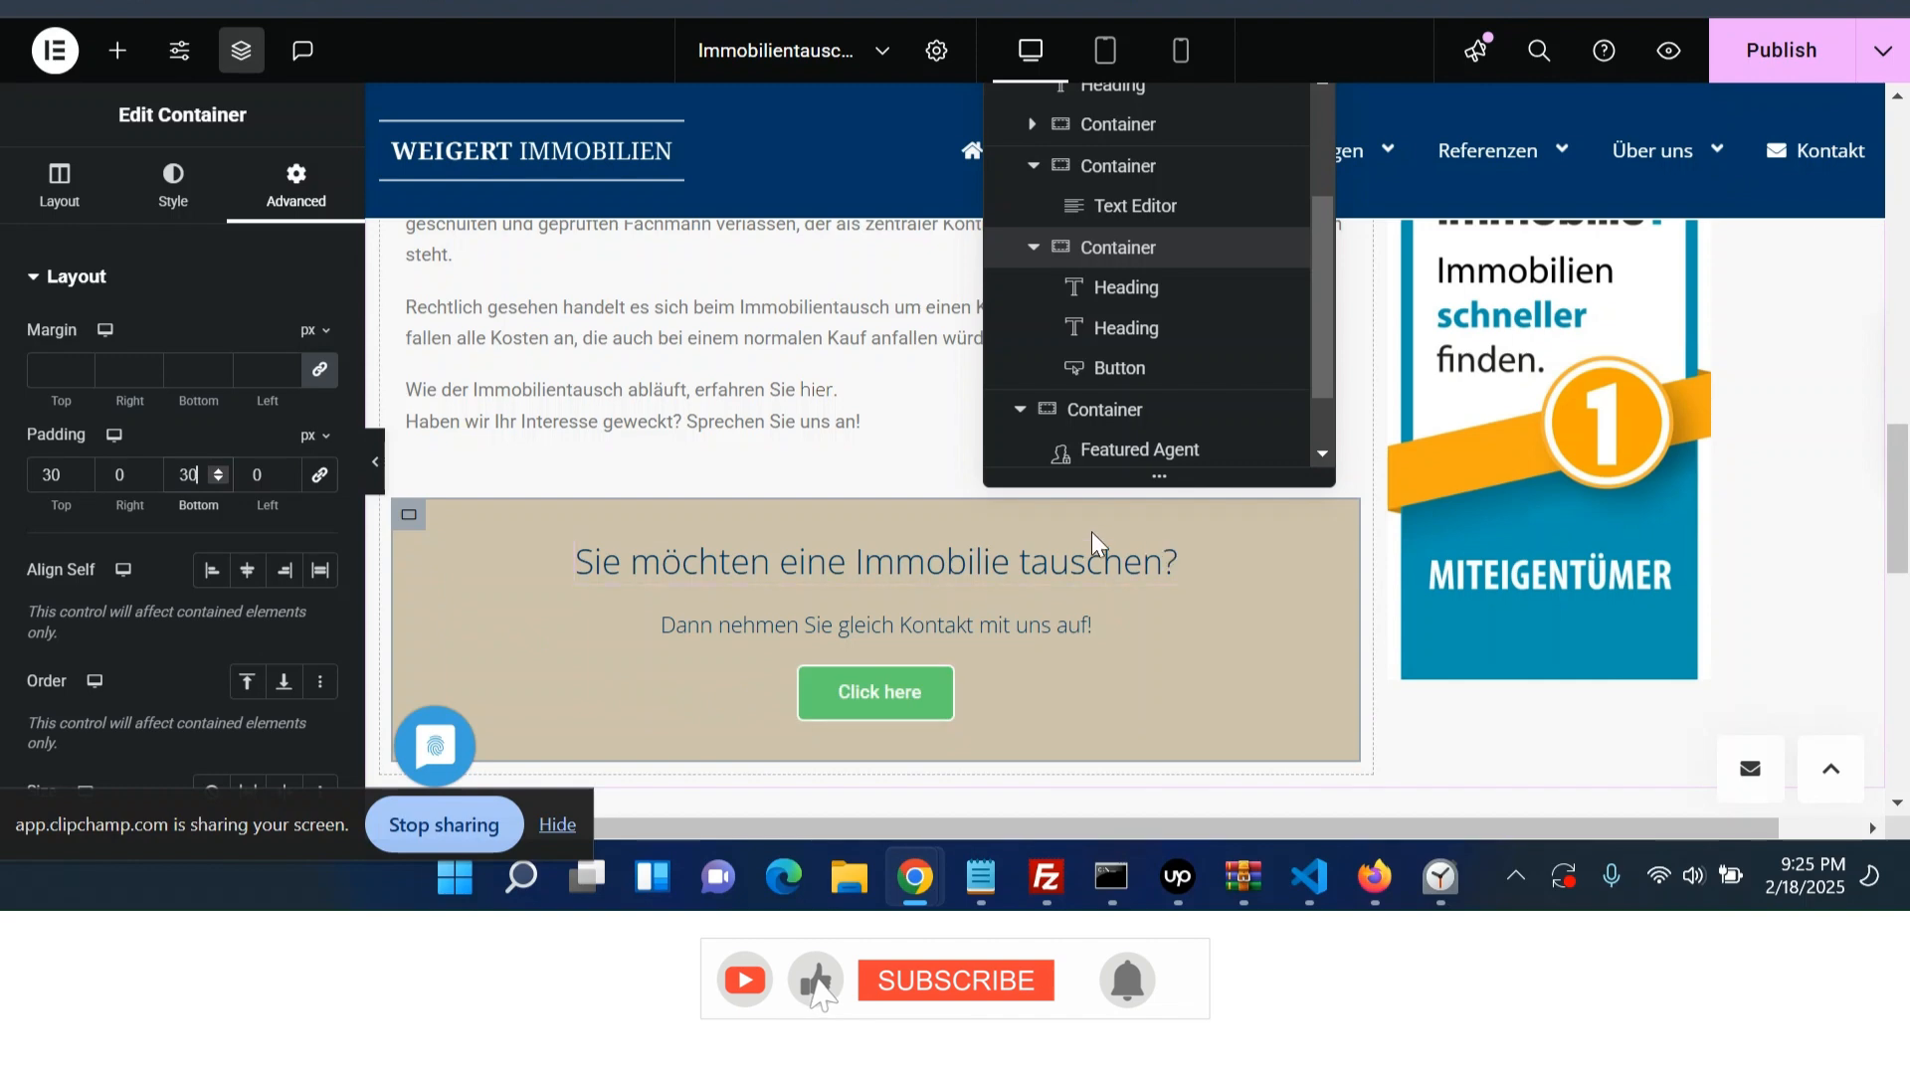
- Set the call-to-action heading's text color to white
left_click(1053, 562)
left_click(175, 184)
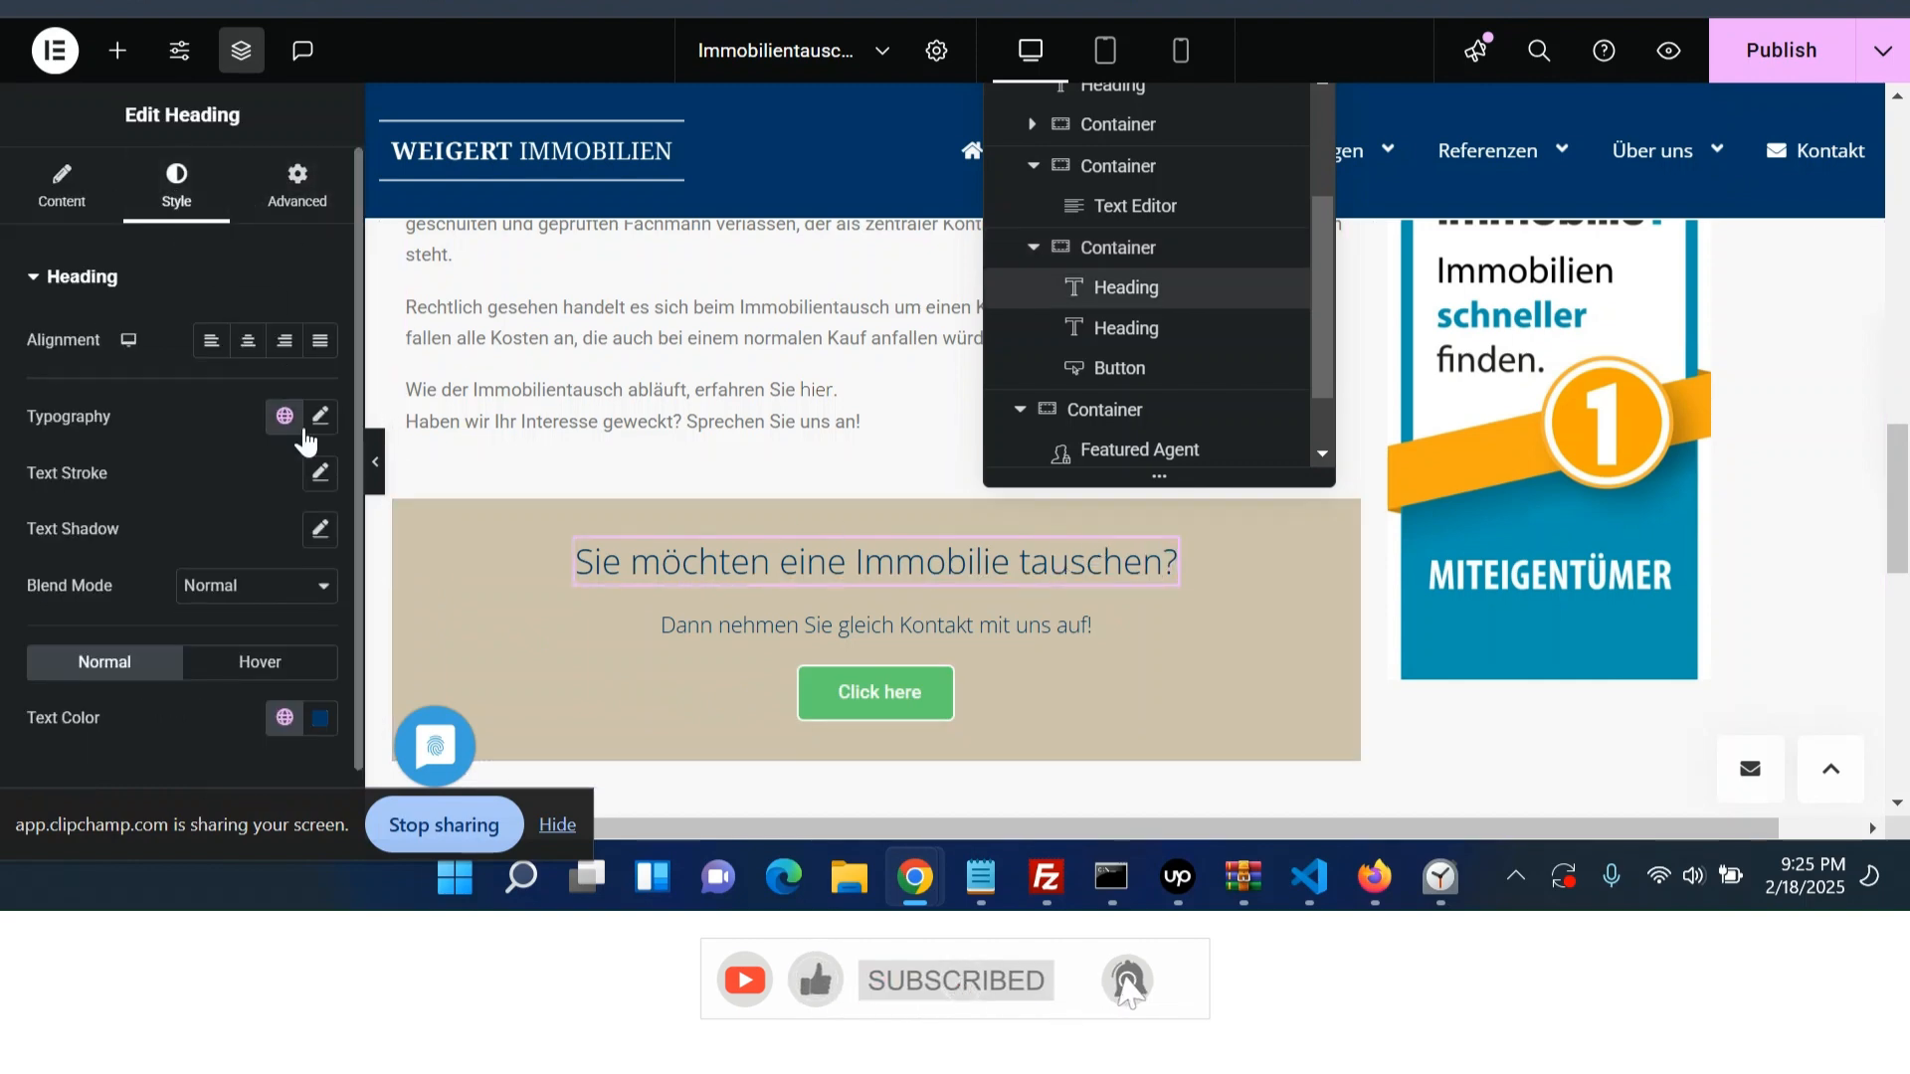
left_click(315, 726)
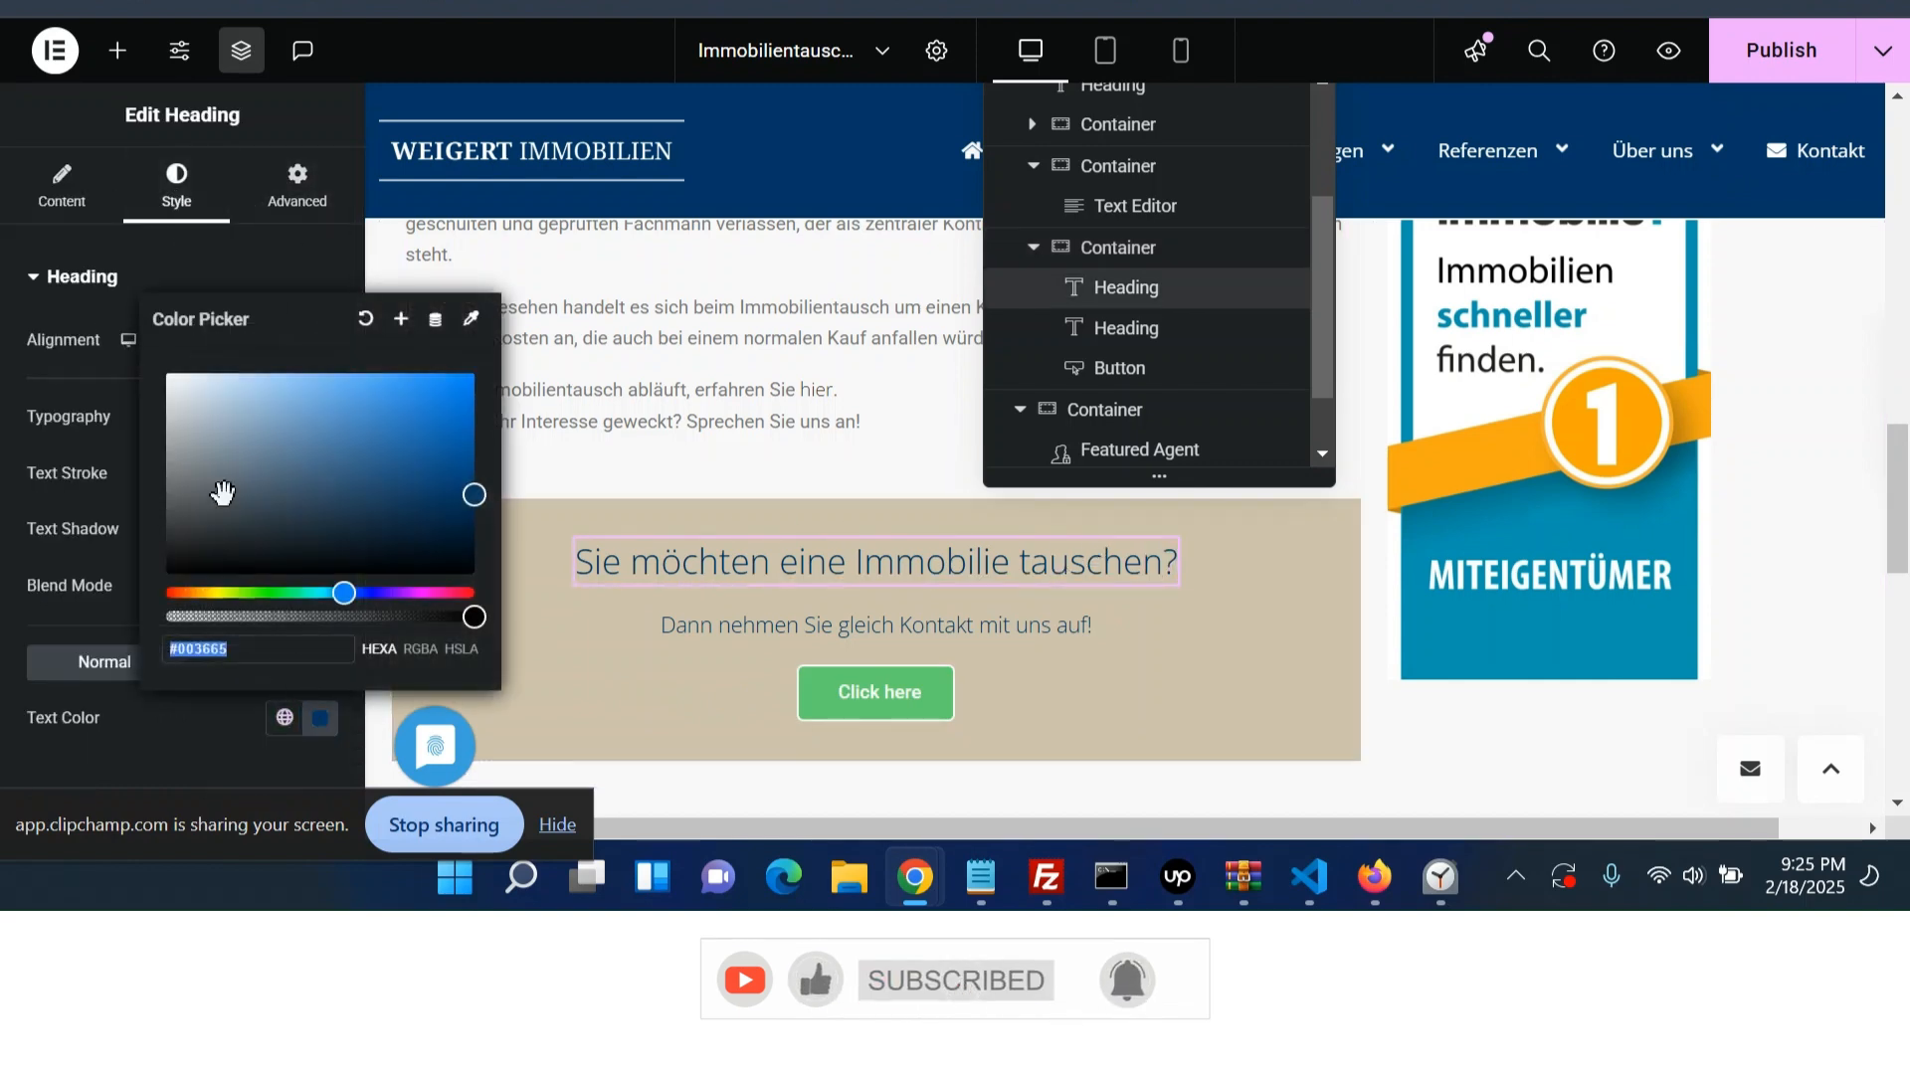
left_click_drag(222, 492, 167, 376)
- Set the subheading's text color to white
left_click(796, 627)
left_click(178, 191)
left_click(319, 718)
left_click_drag(219, 467, 164, 327)
- Set the button's background color to the global Secondary color
left_click(914, 717)
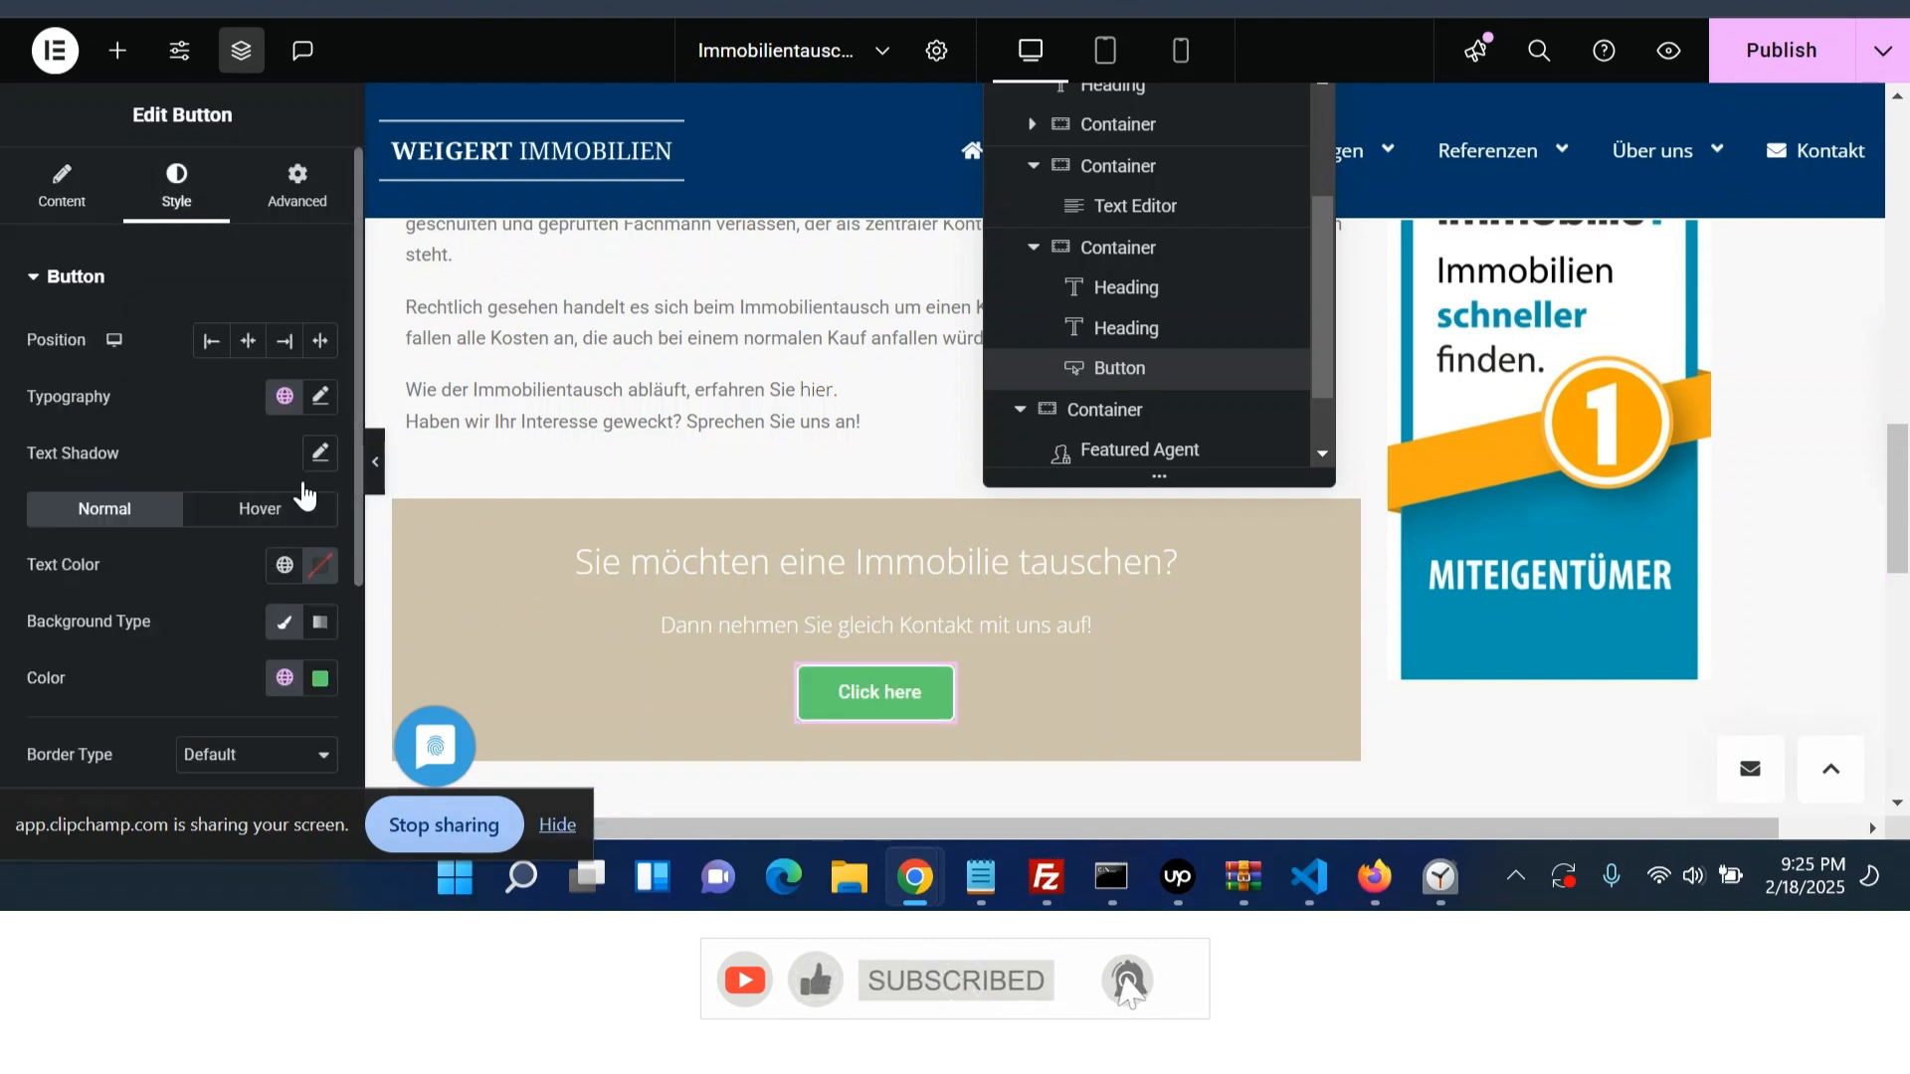
left_click(321, 680)
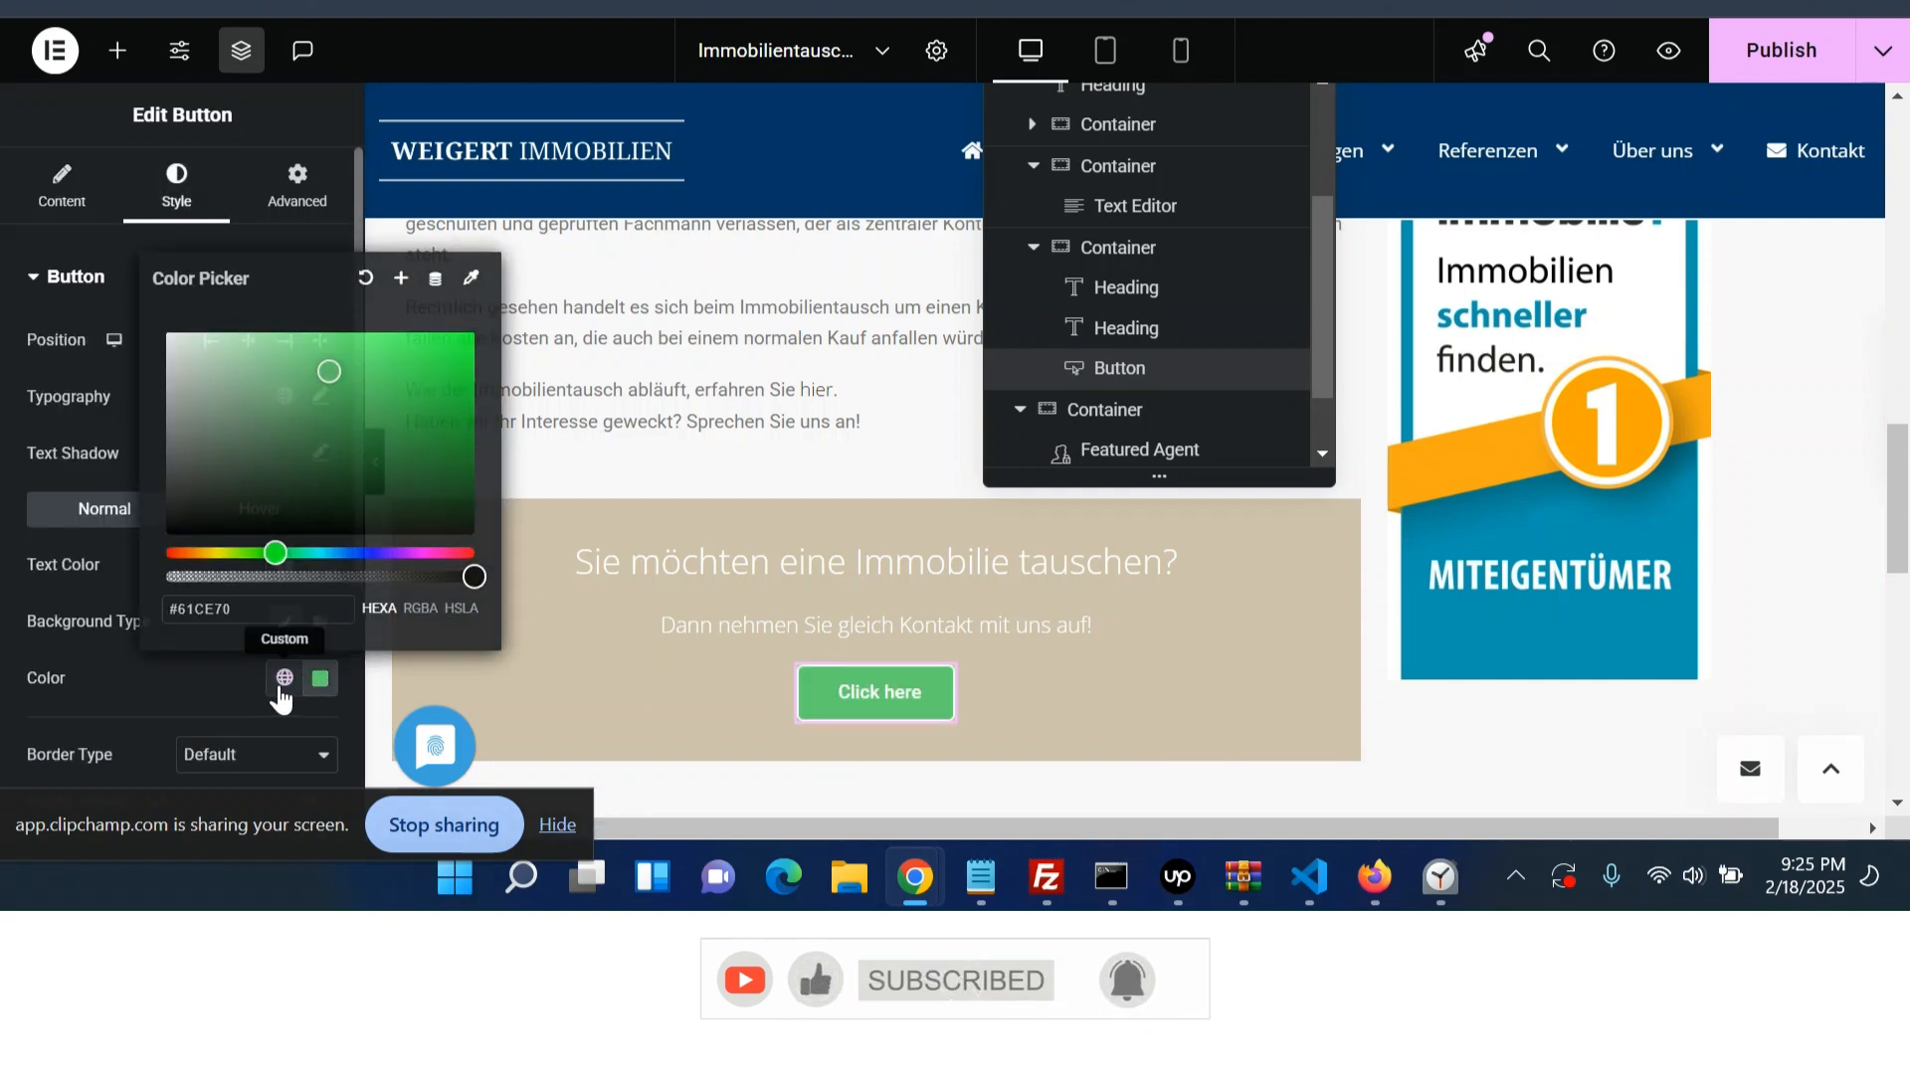
left_click(285, 677)
left_click(215, 520)
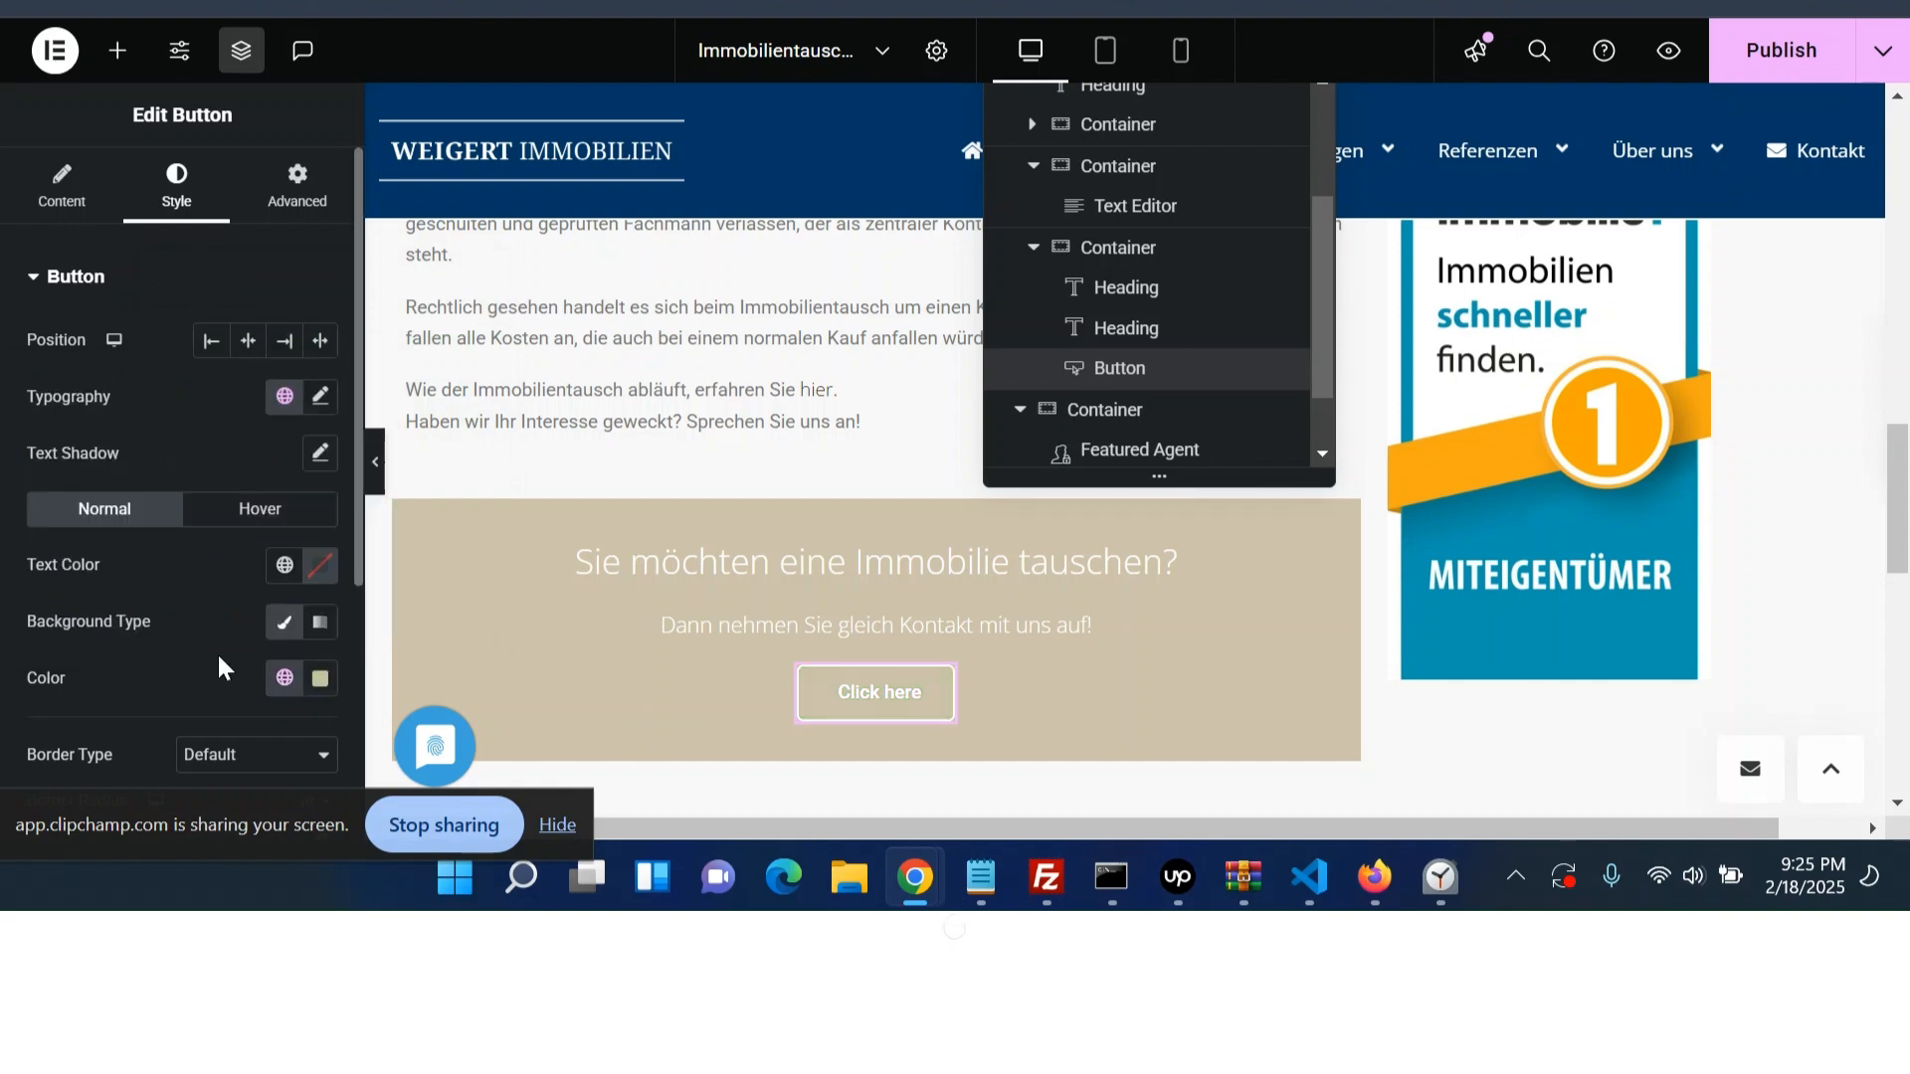
- Copy the button label from the staging page and set the button text to 'Jetzt Immotausch starten'
left_click(62, 184)
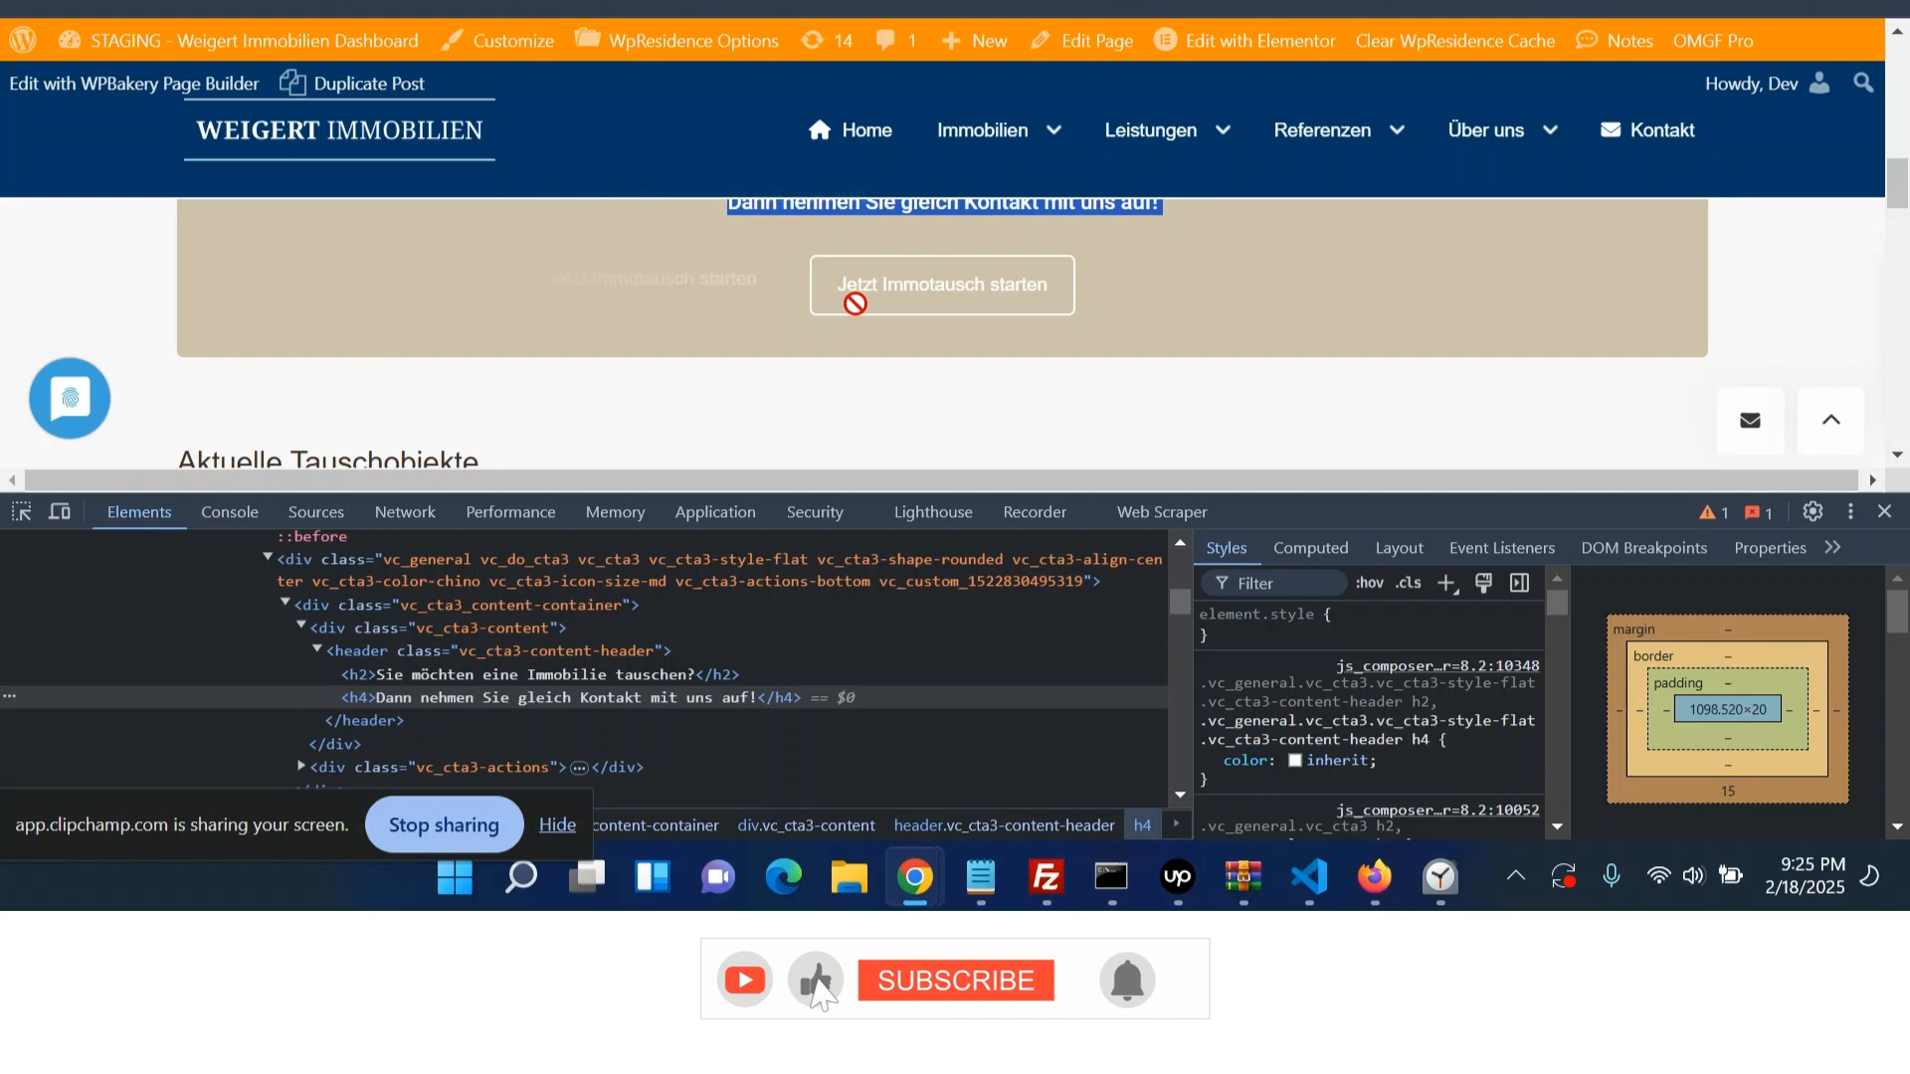
right_click(871, 298)
left_click(950, 798)
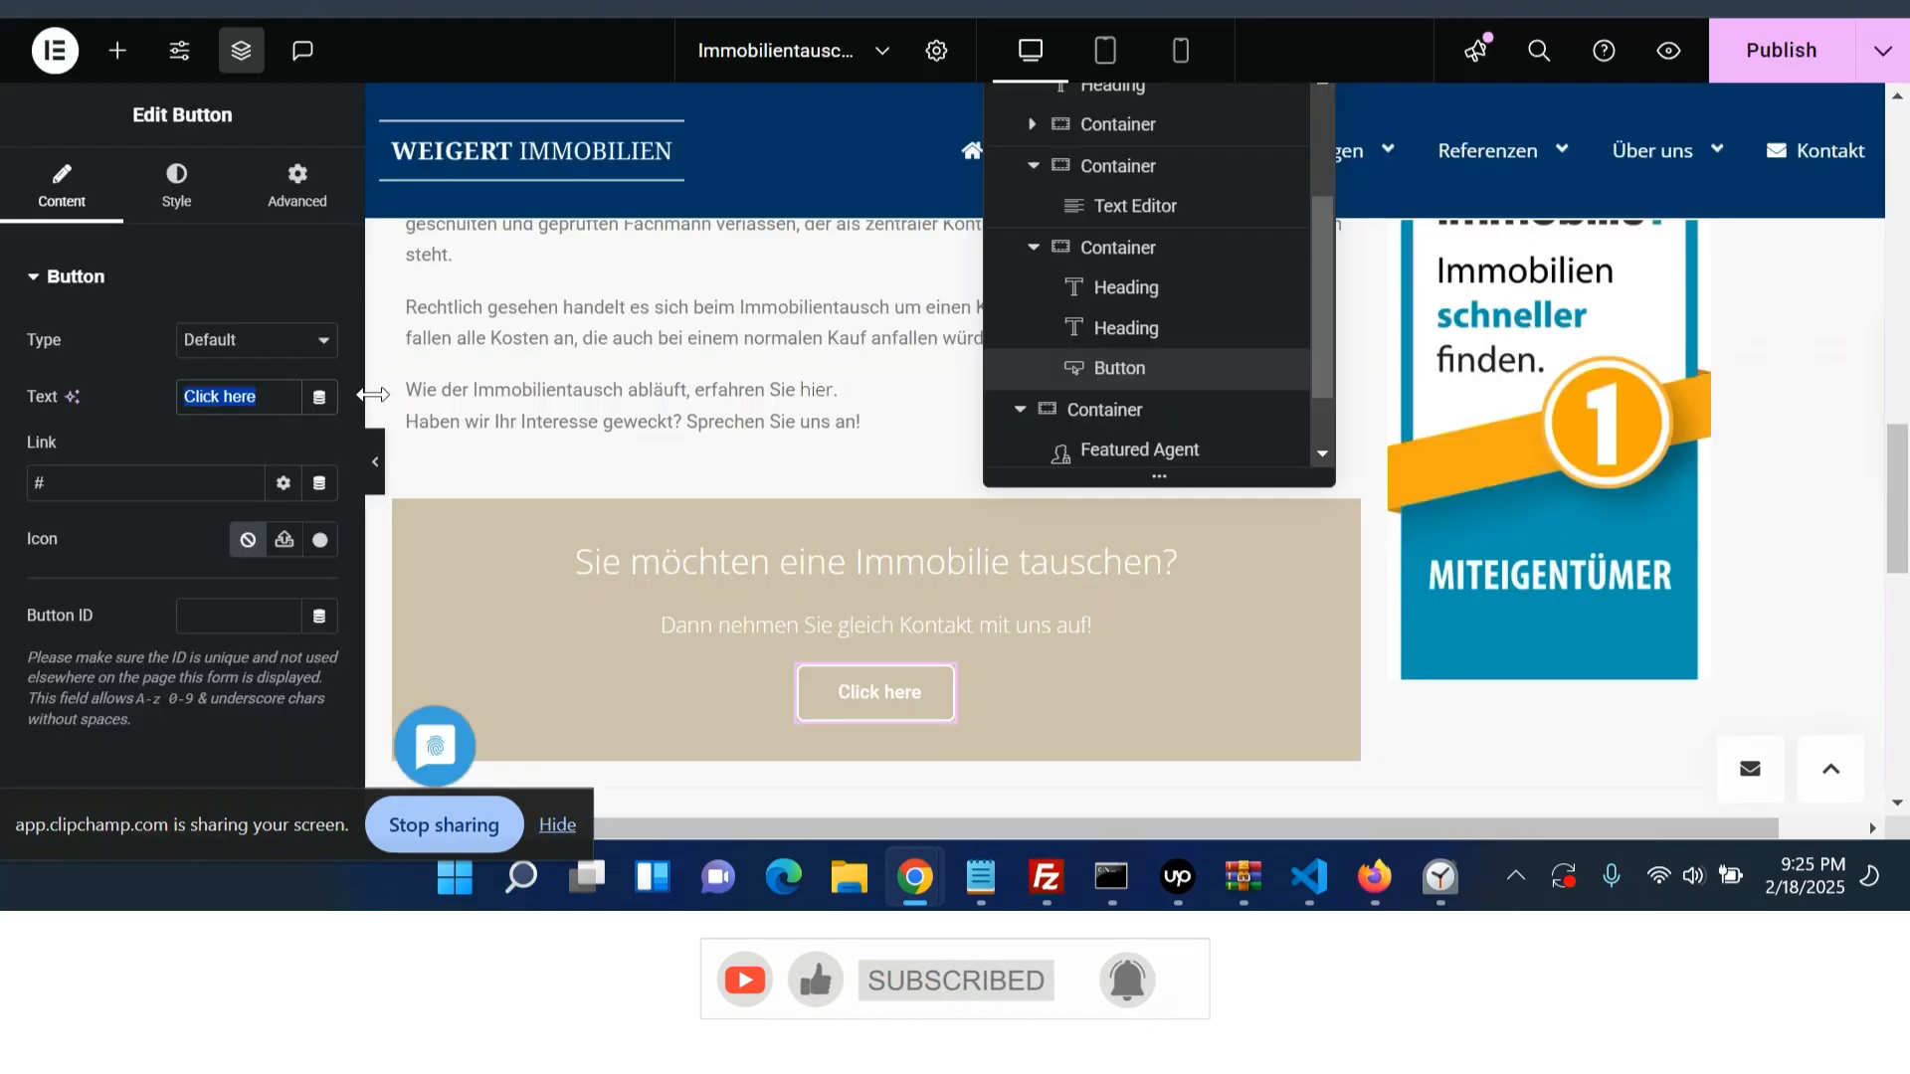
type("Jetzt Immotausch starten")
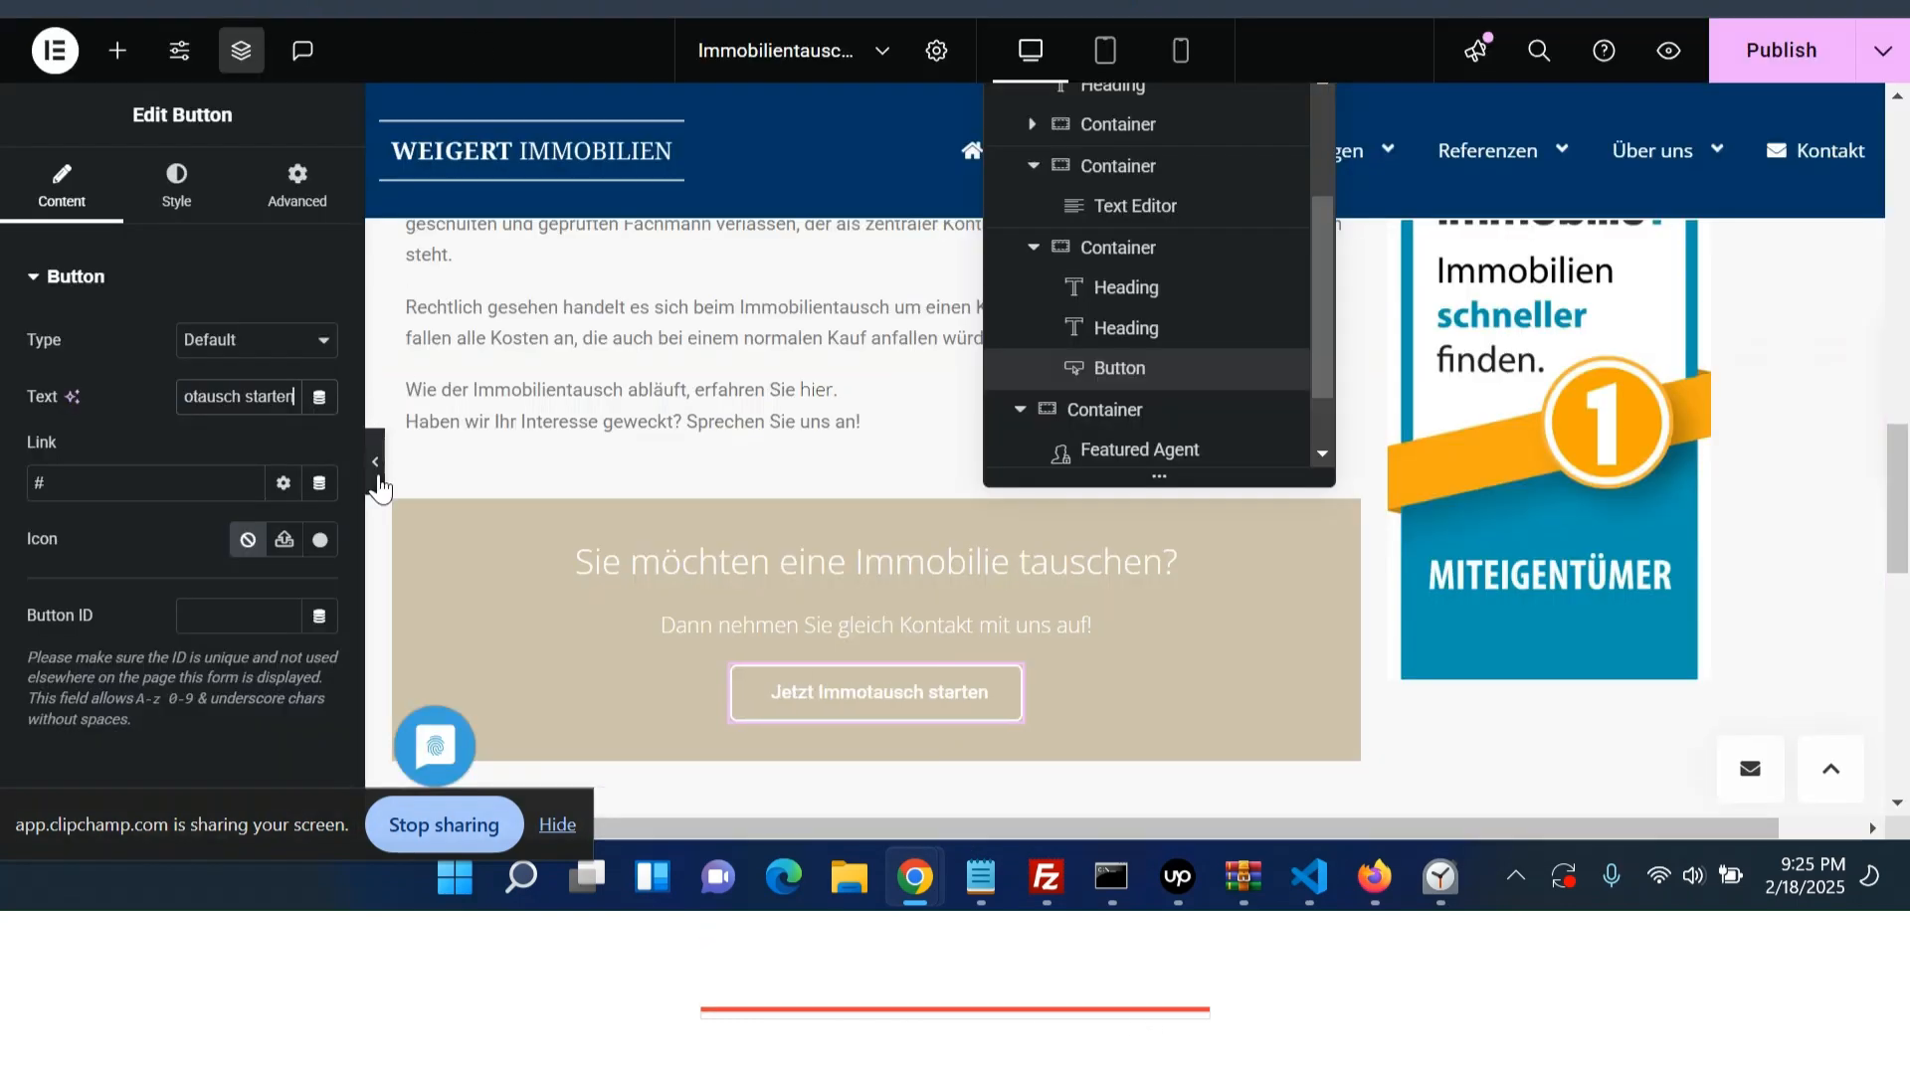
- Inspect the original button's markup in the developer tools and reselect the call-to-action container
left_click(1101, 577)
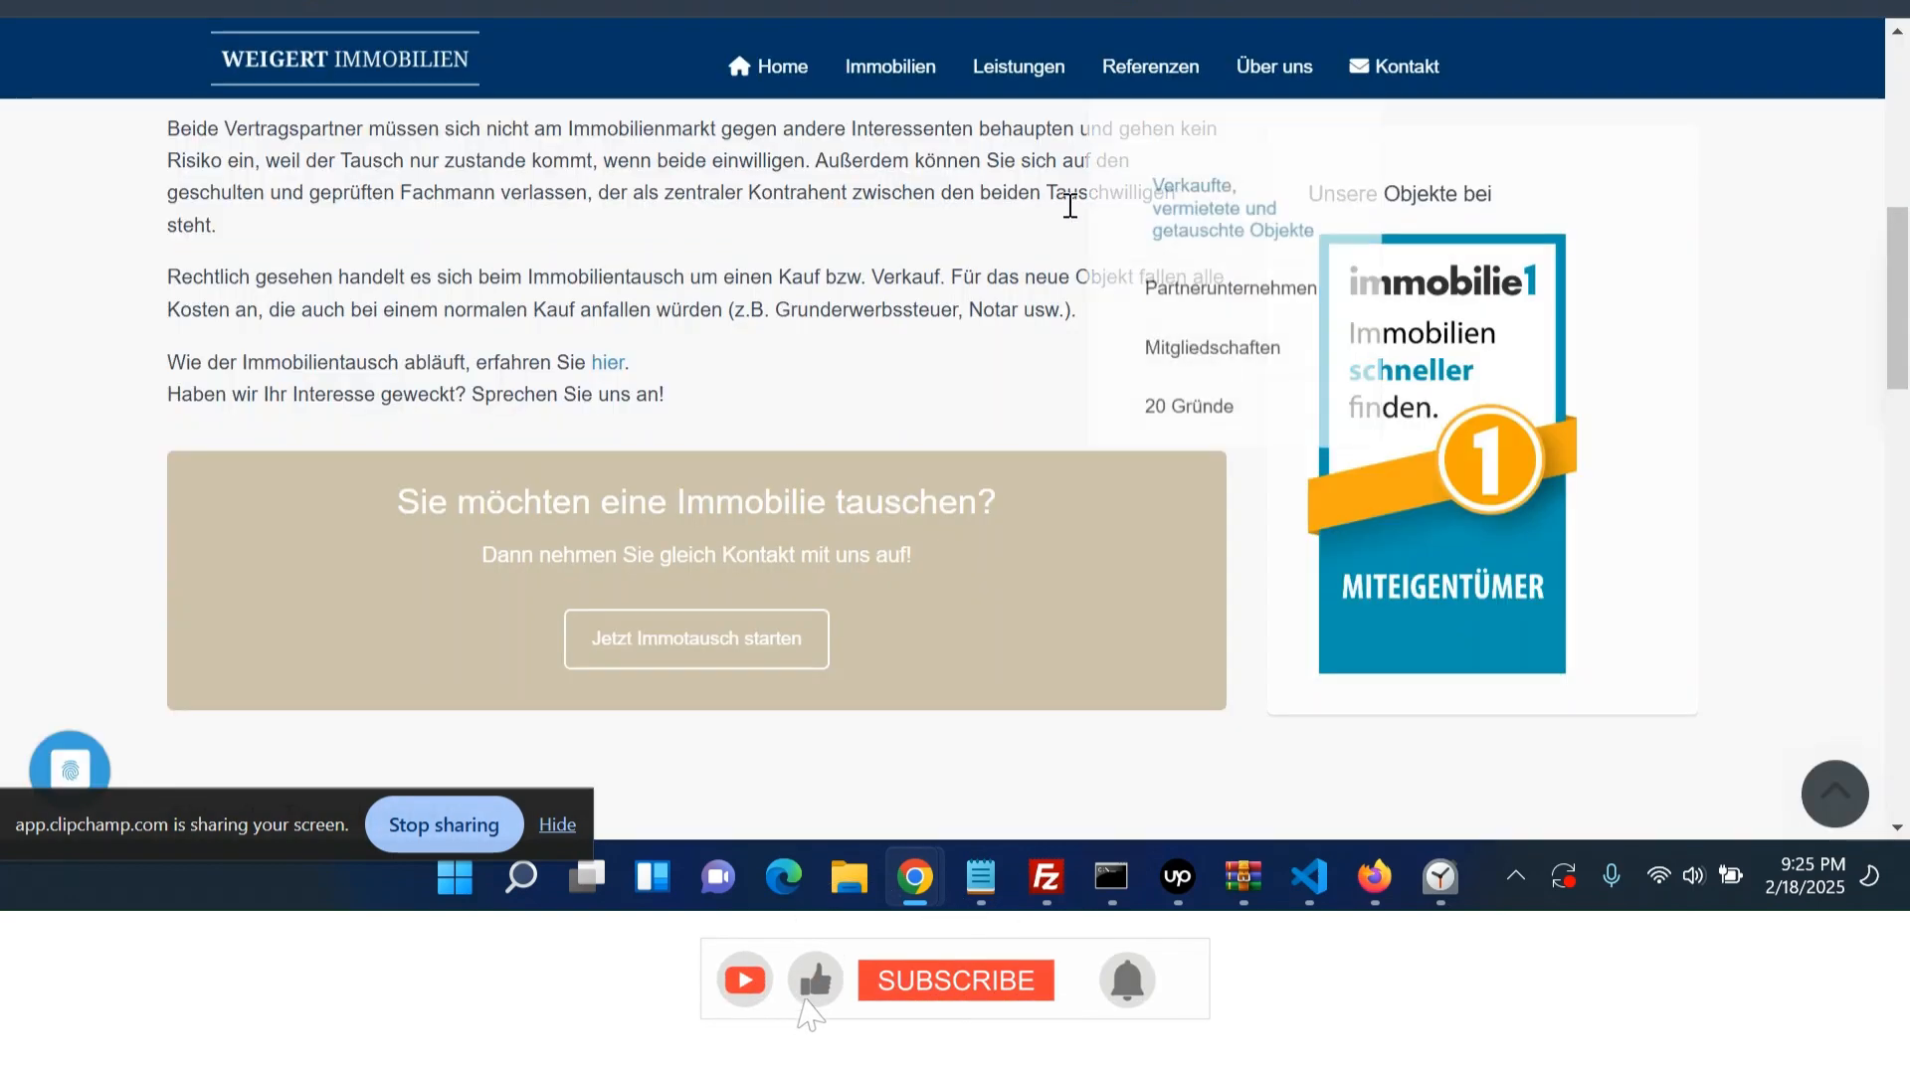
scroll(802, 393, "down", 2)
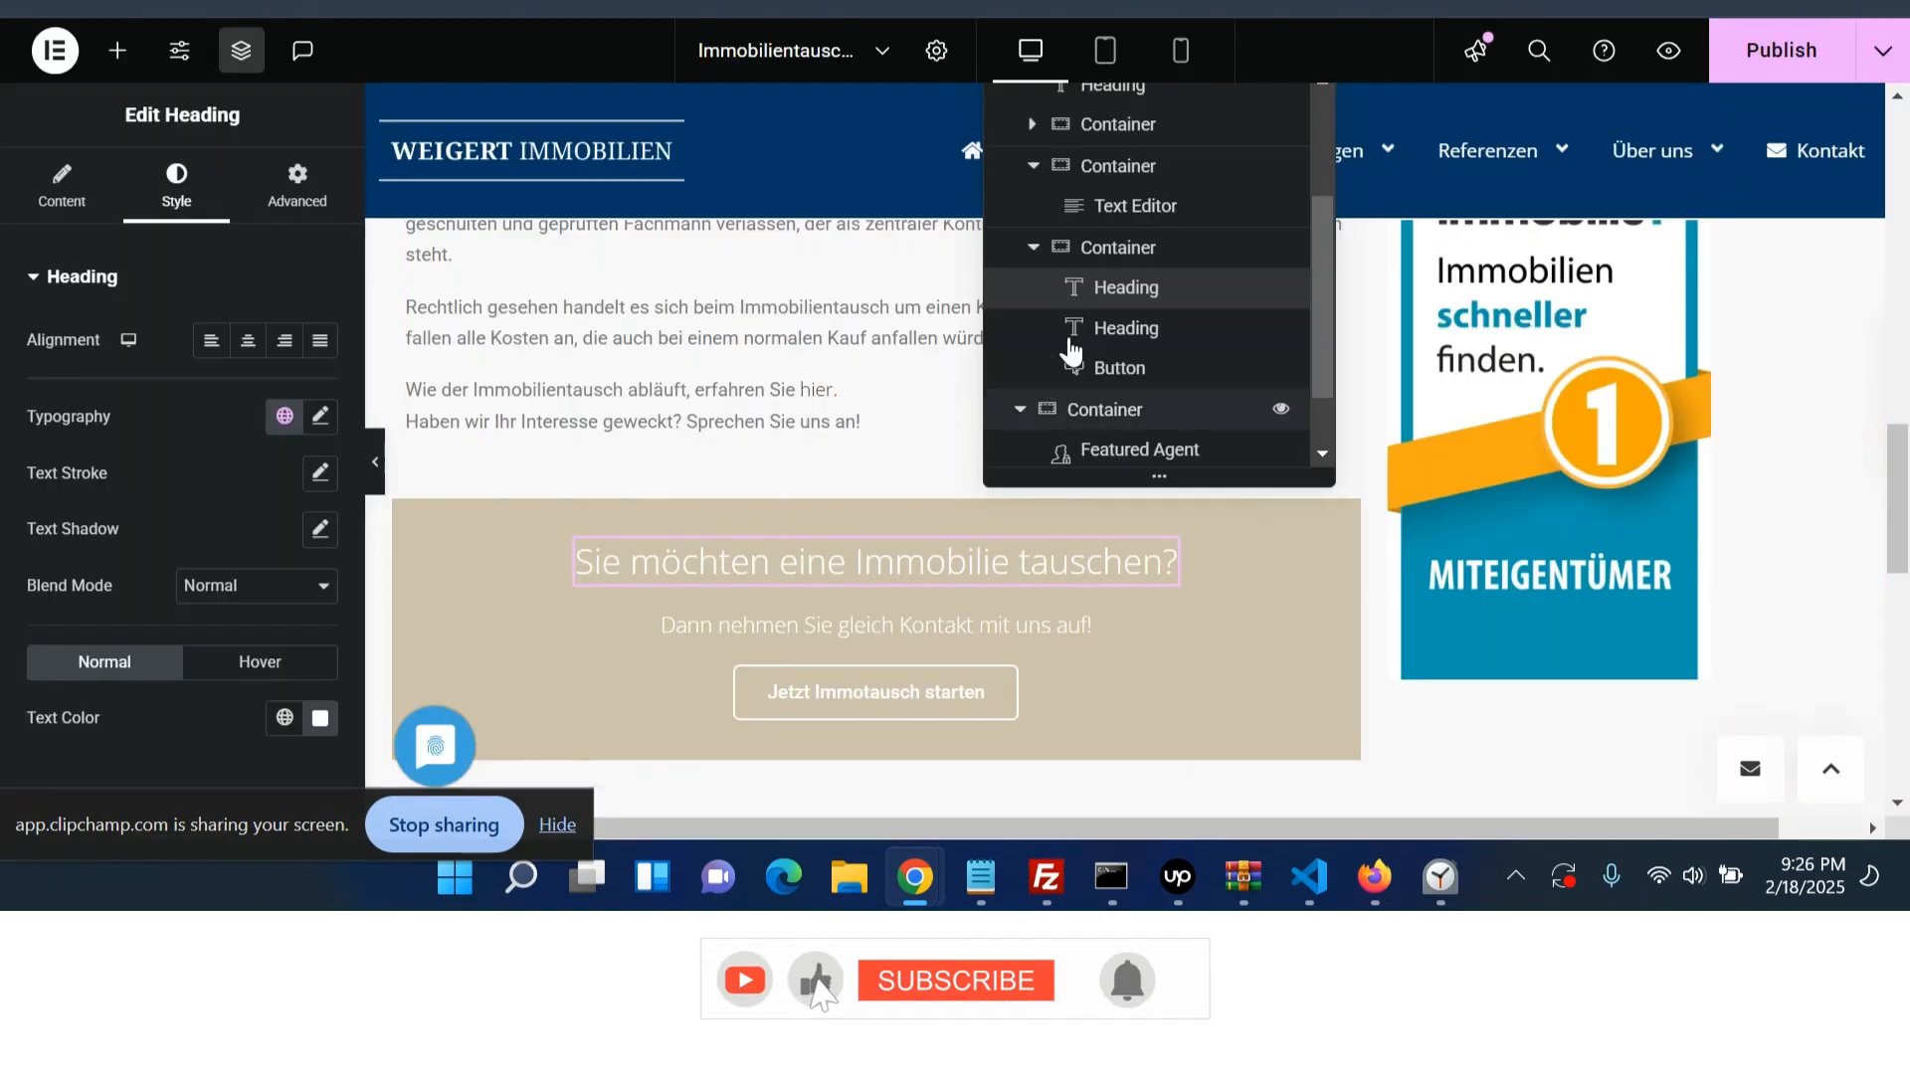
left_click(1089, 257)
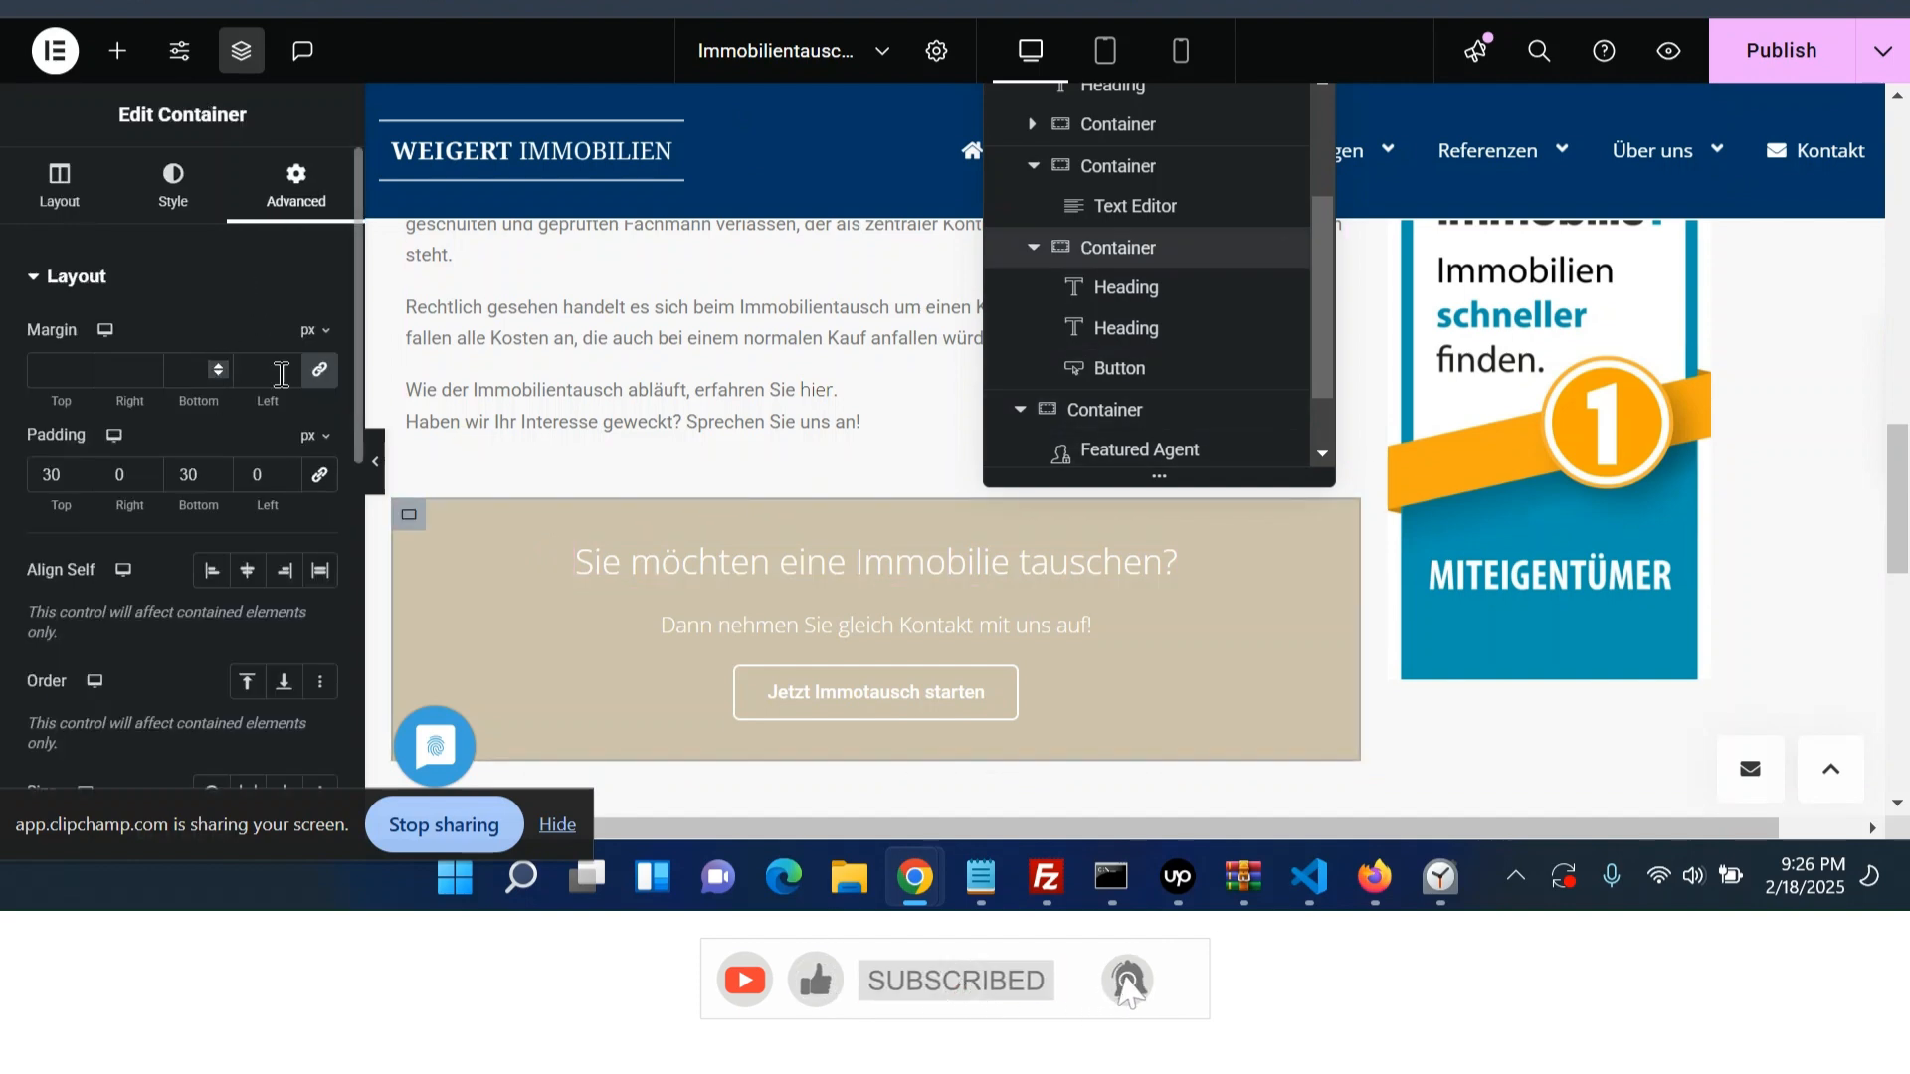
- Set the call-to-action container's border radius to 10 px on all corners and publish the page
left_click(173, 185)
scroll(201, 528, "down", 5)
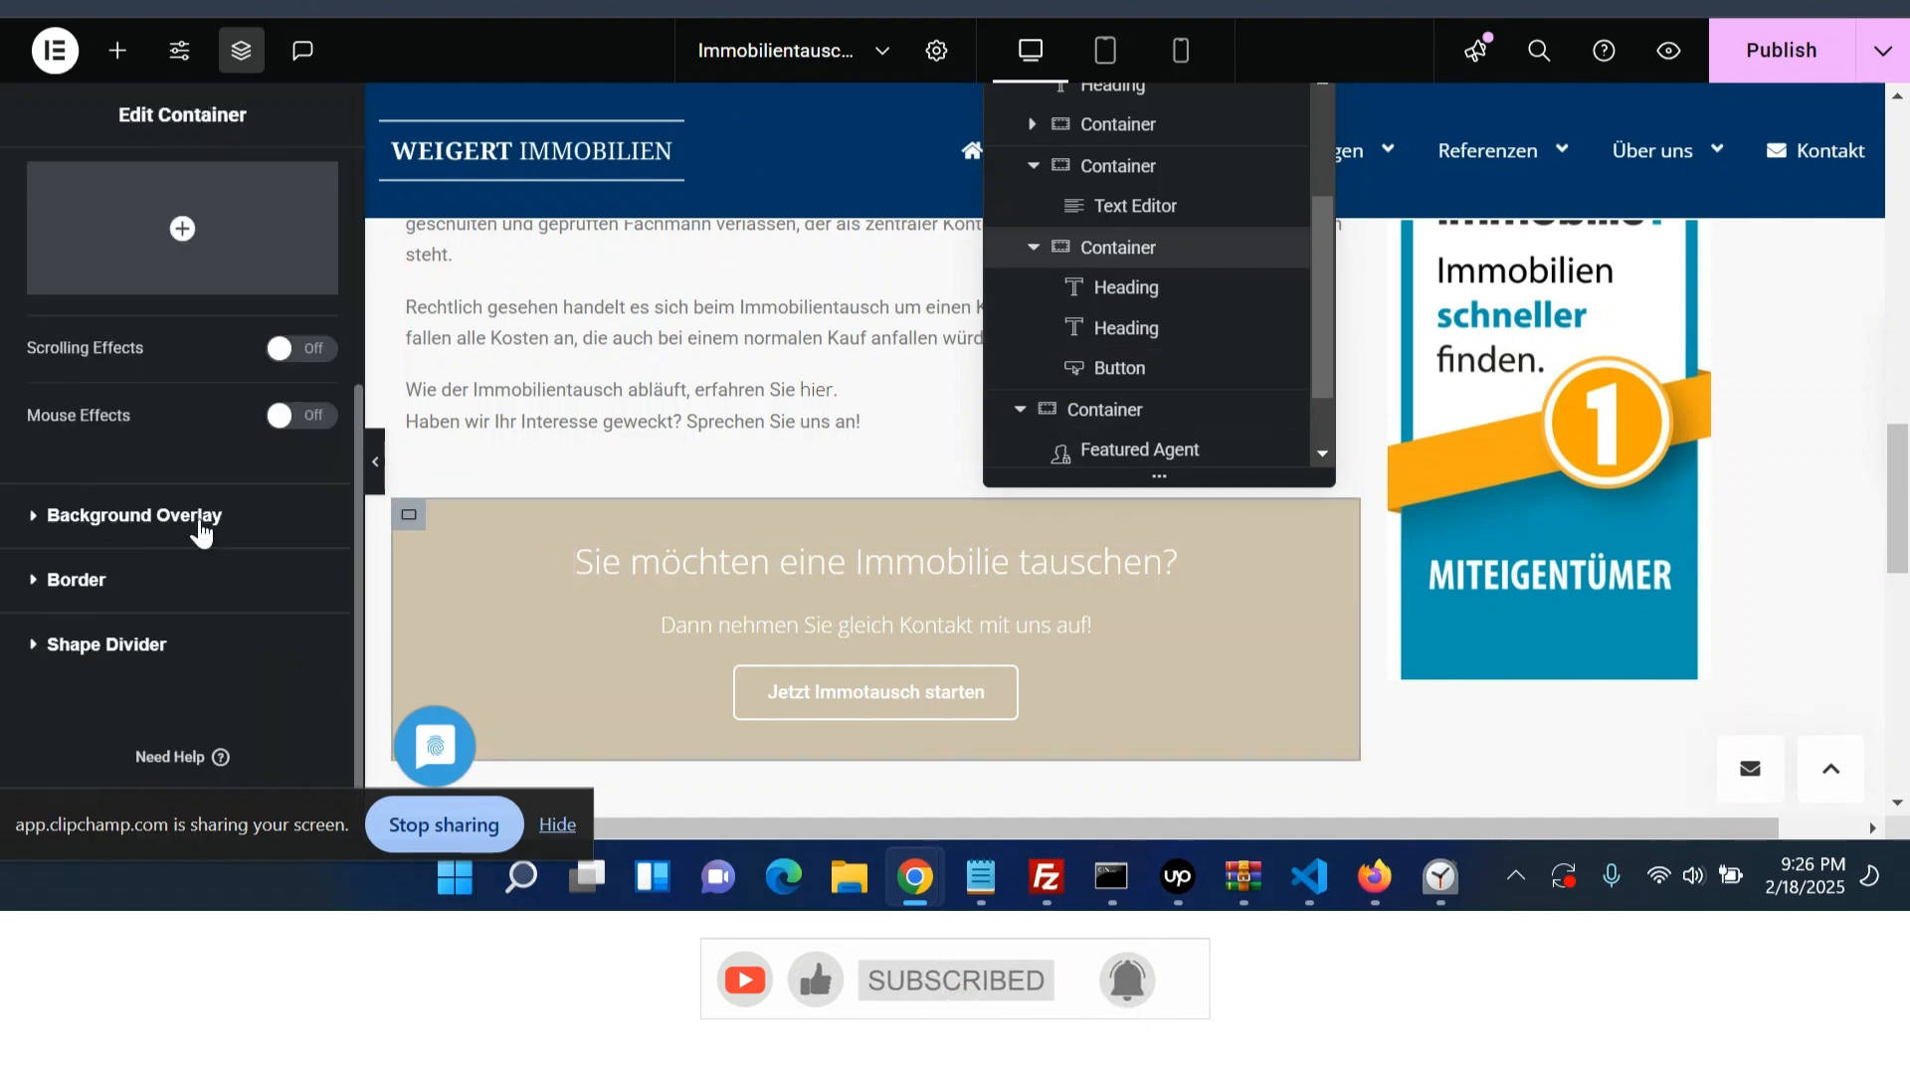
left_click(76, 580)
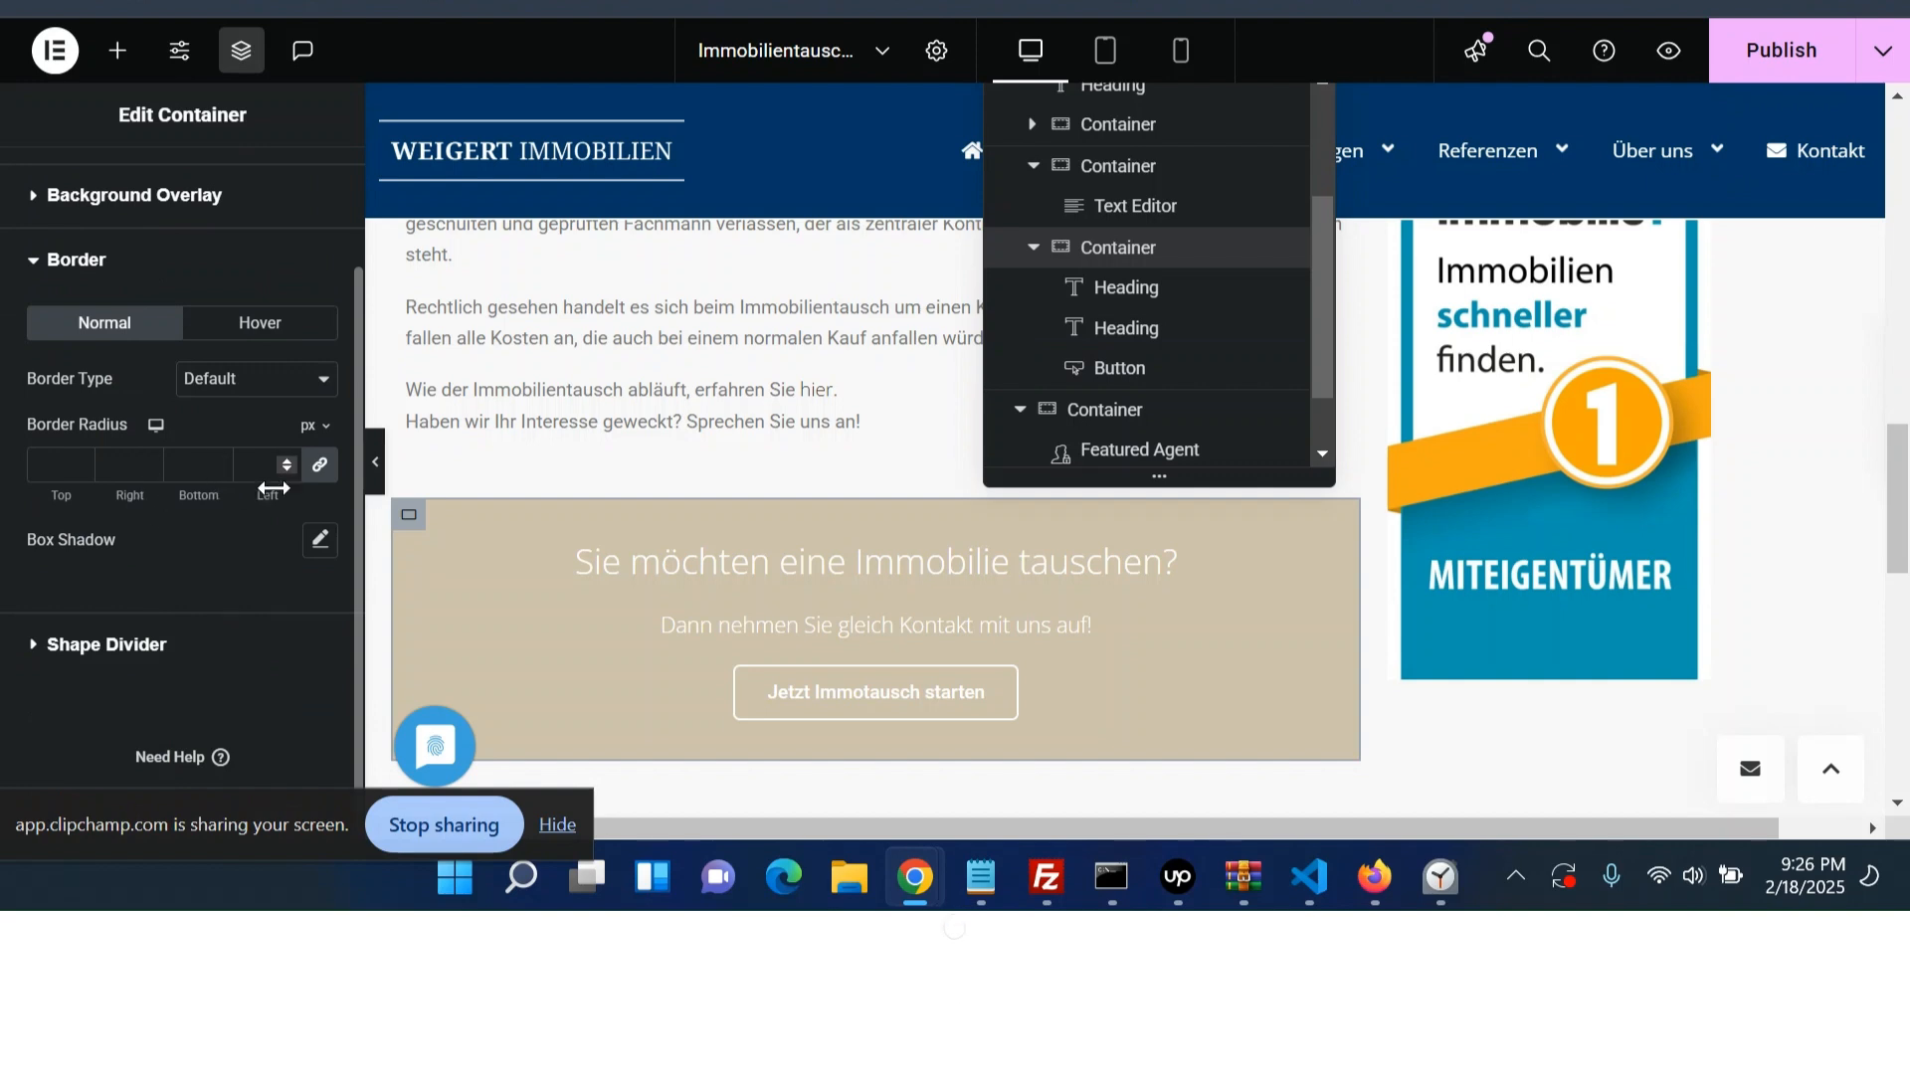
left_click(316, 479)
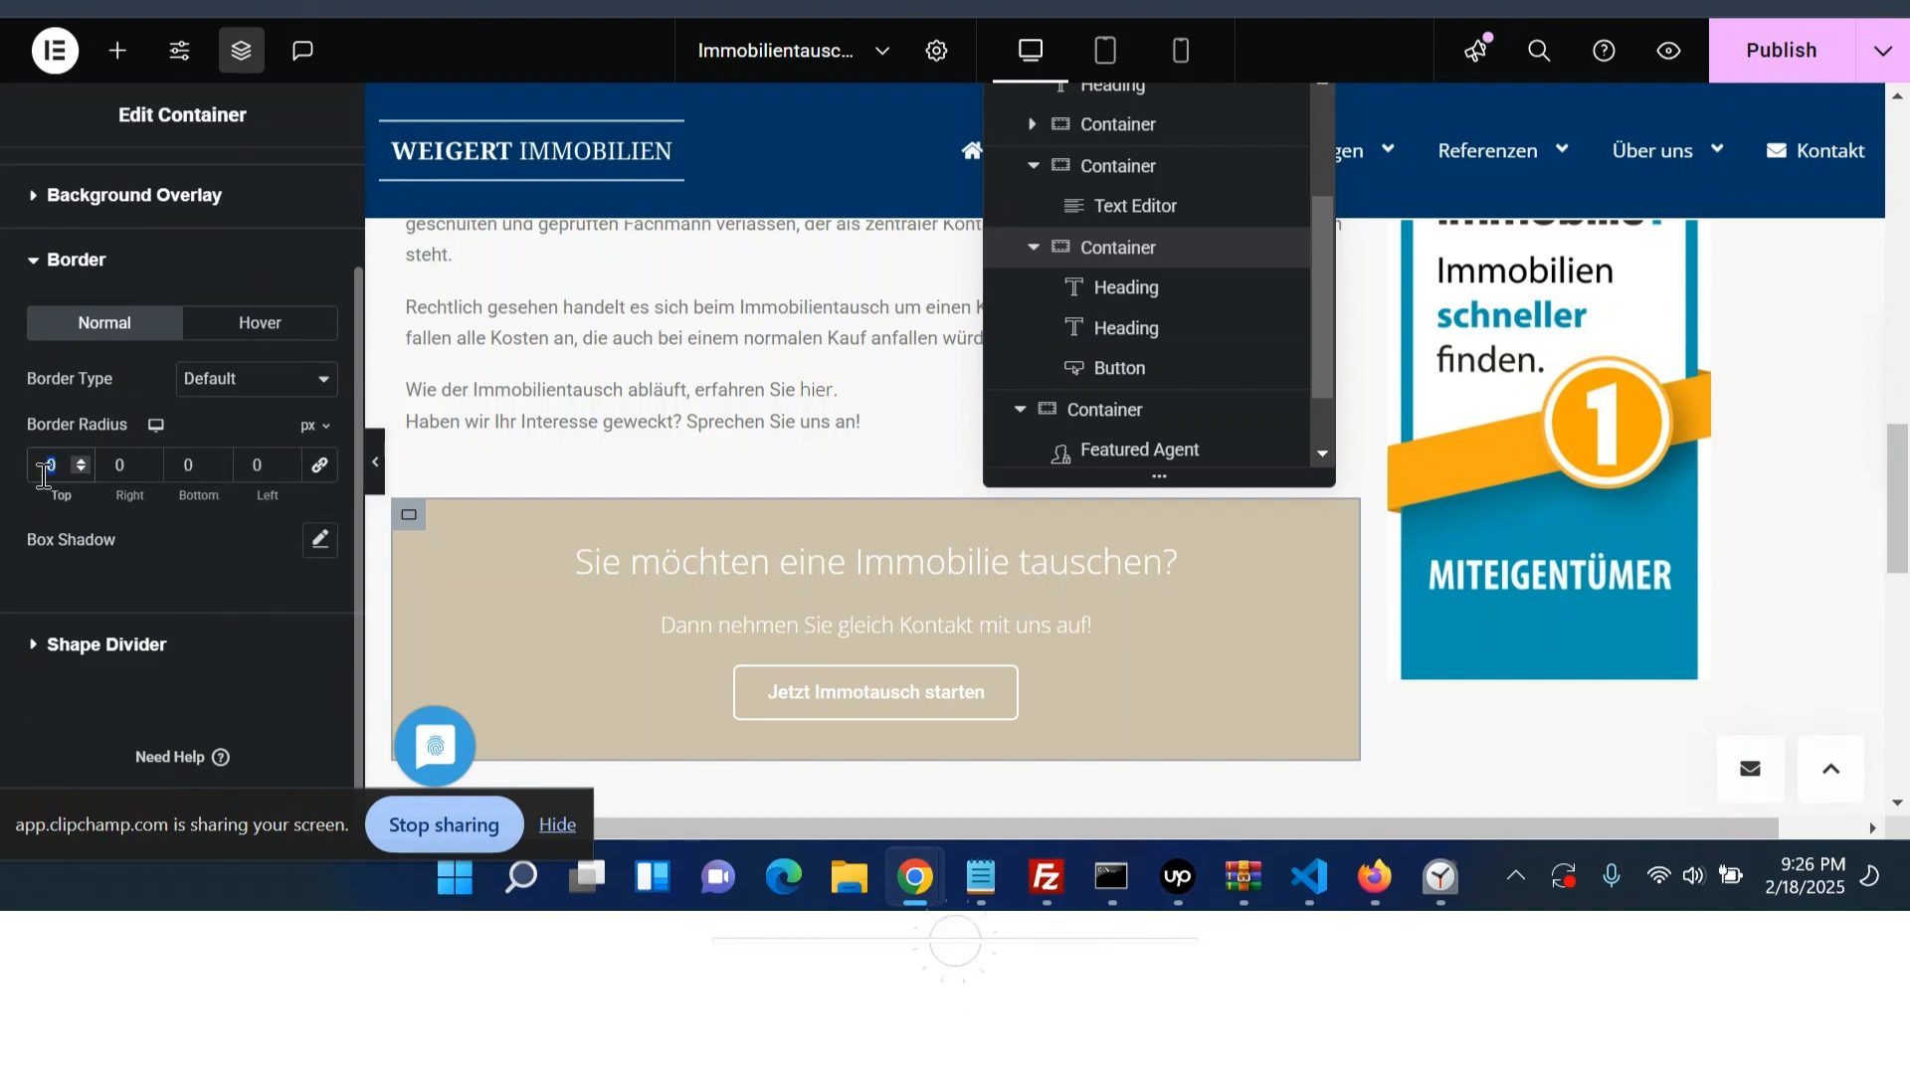
left_click(43, 477)
type("10")
key("Tab")
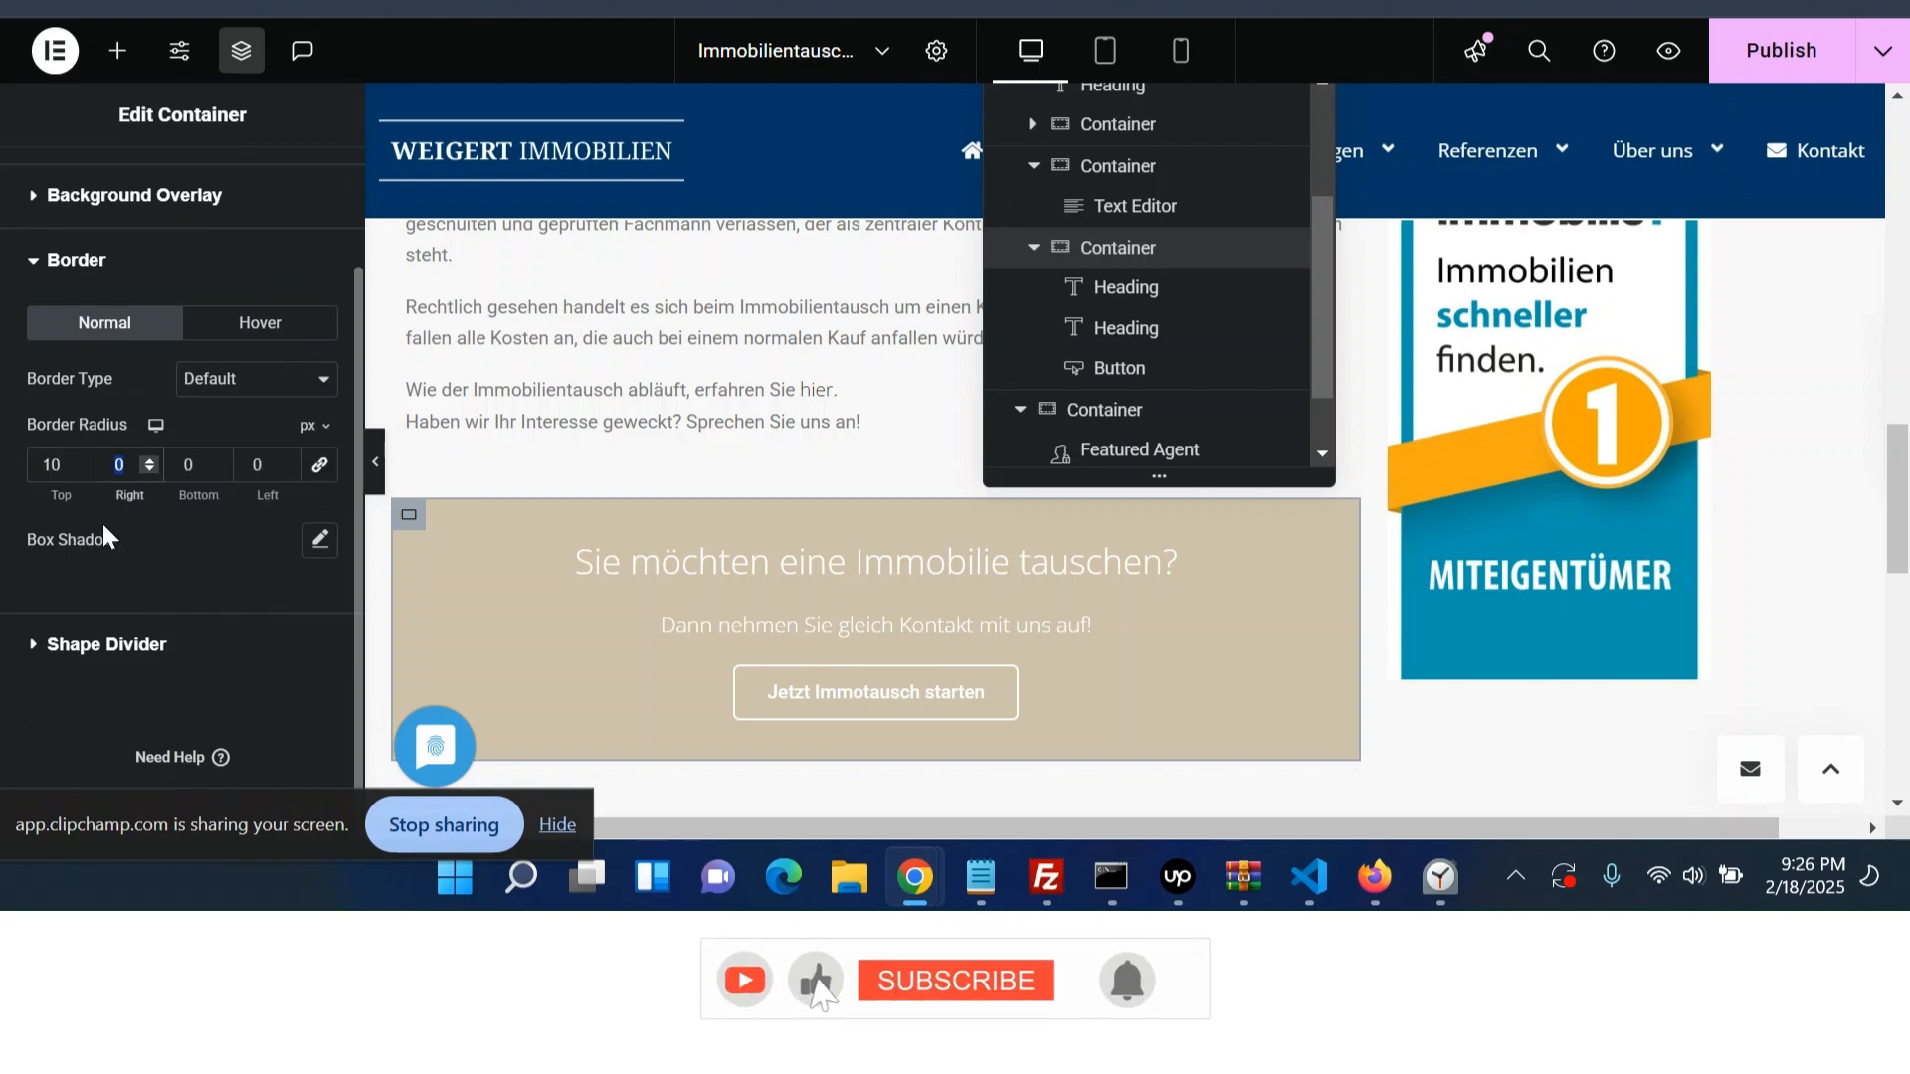
left_click(319, 465)
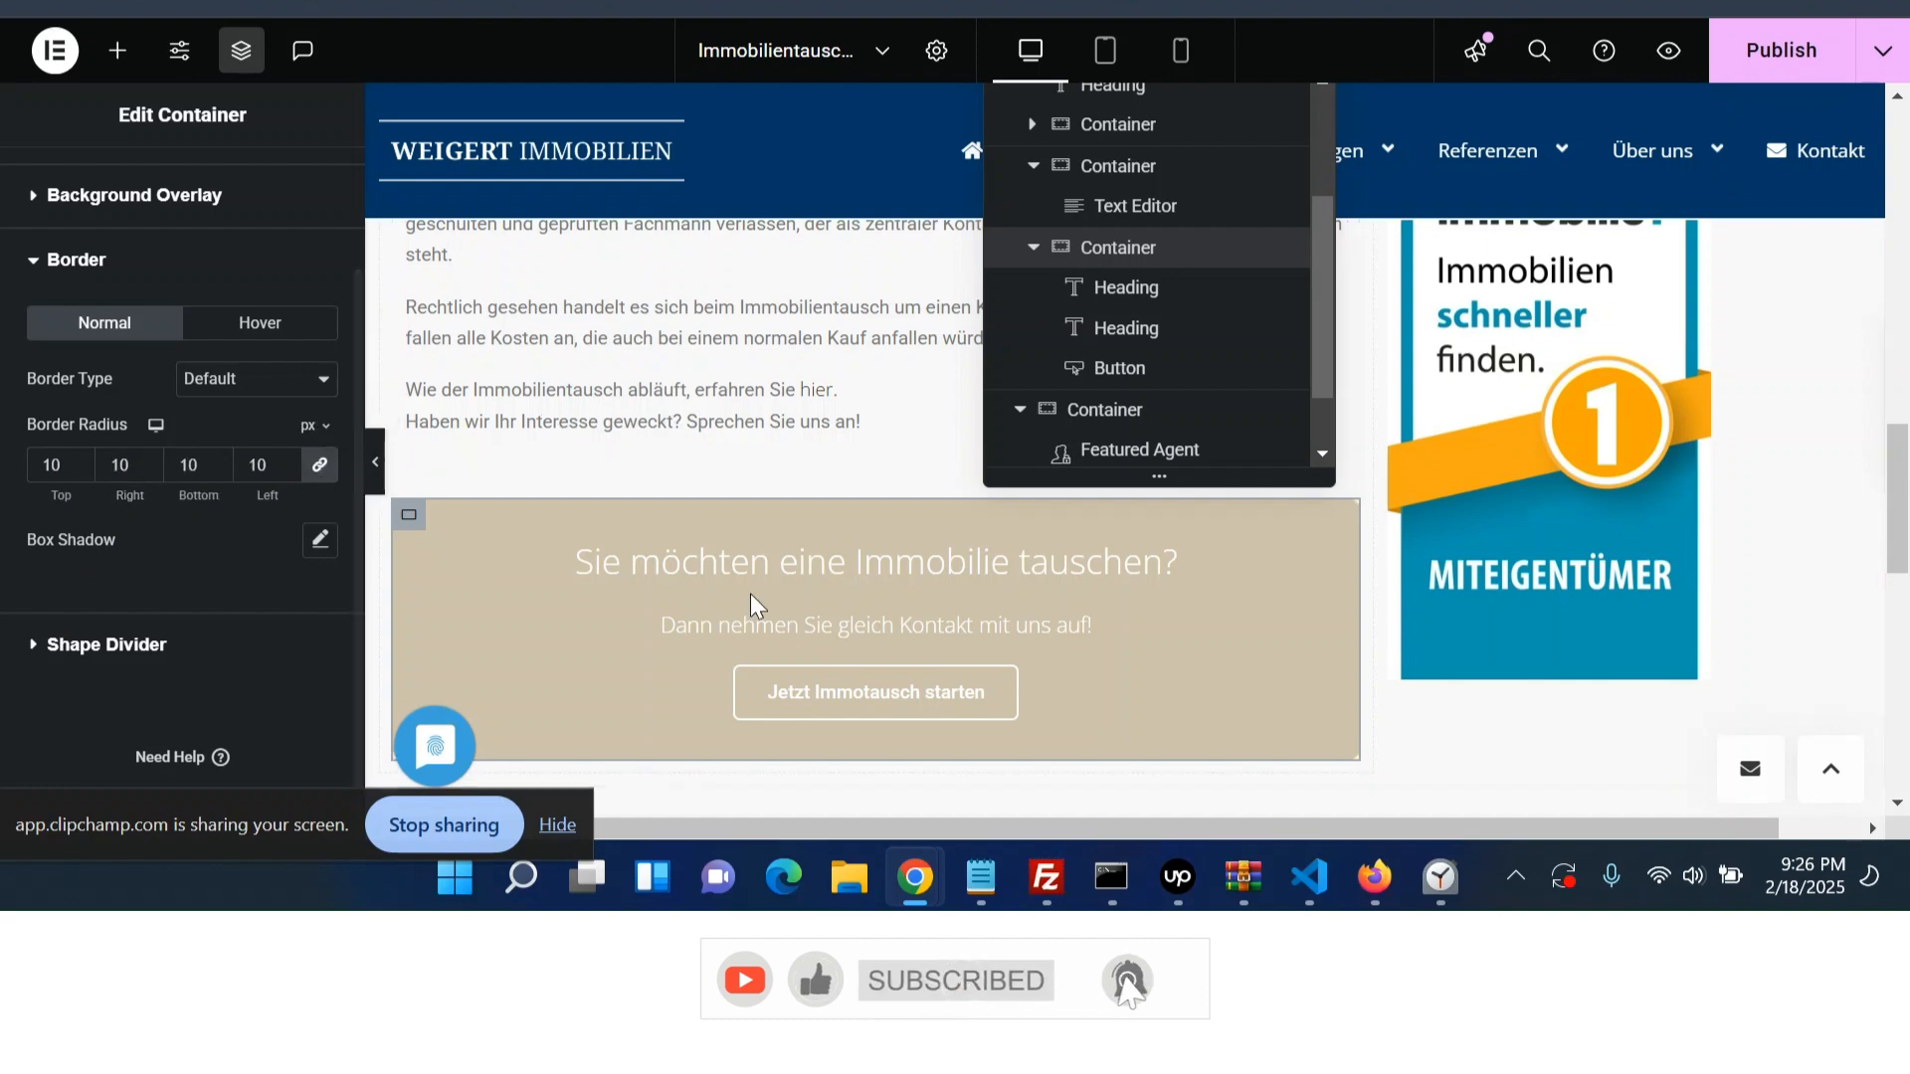
left_click(1813, 60)
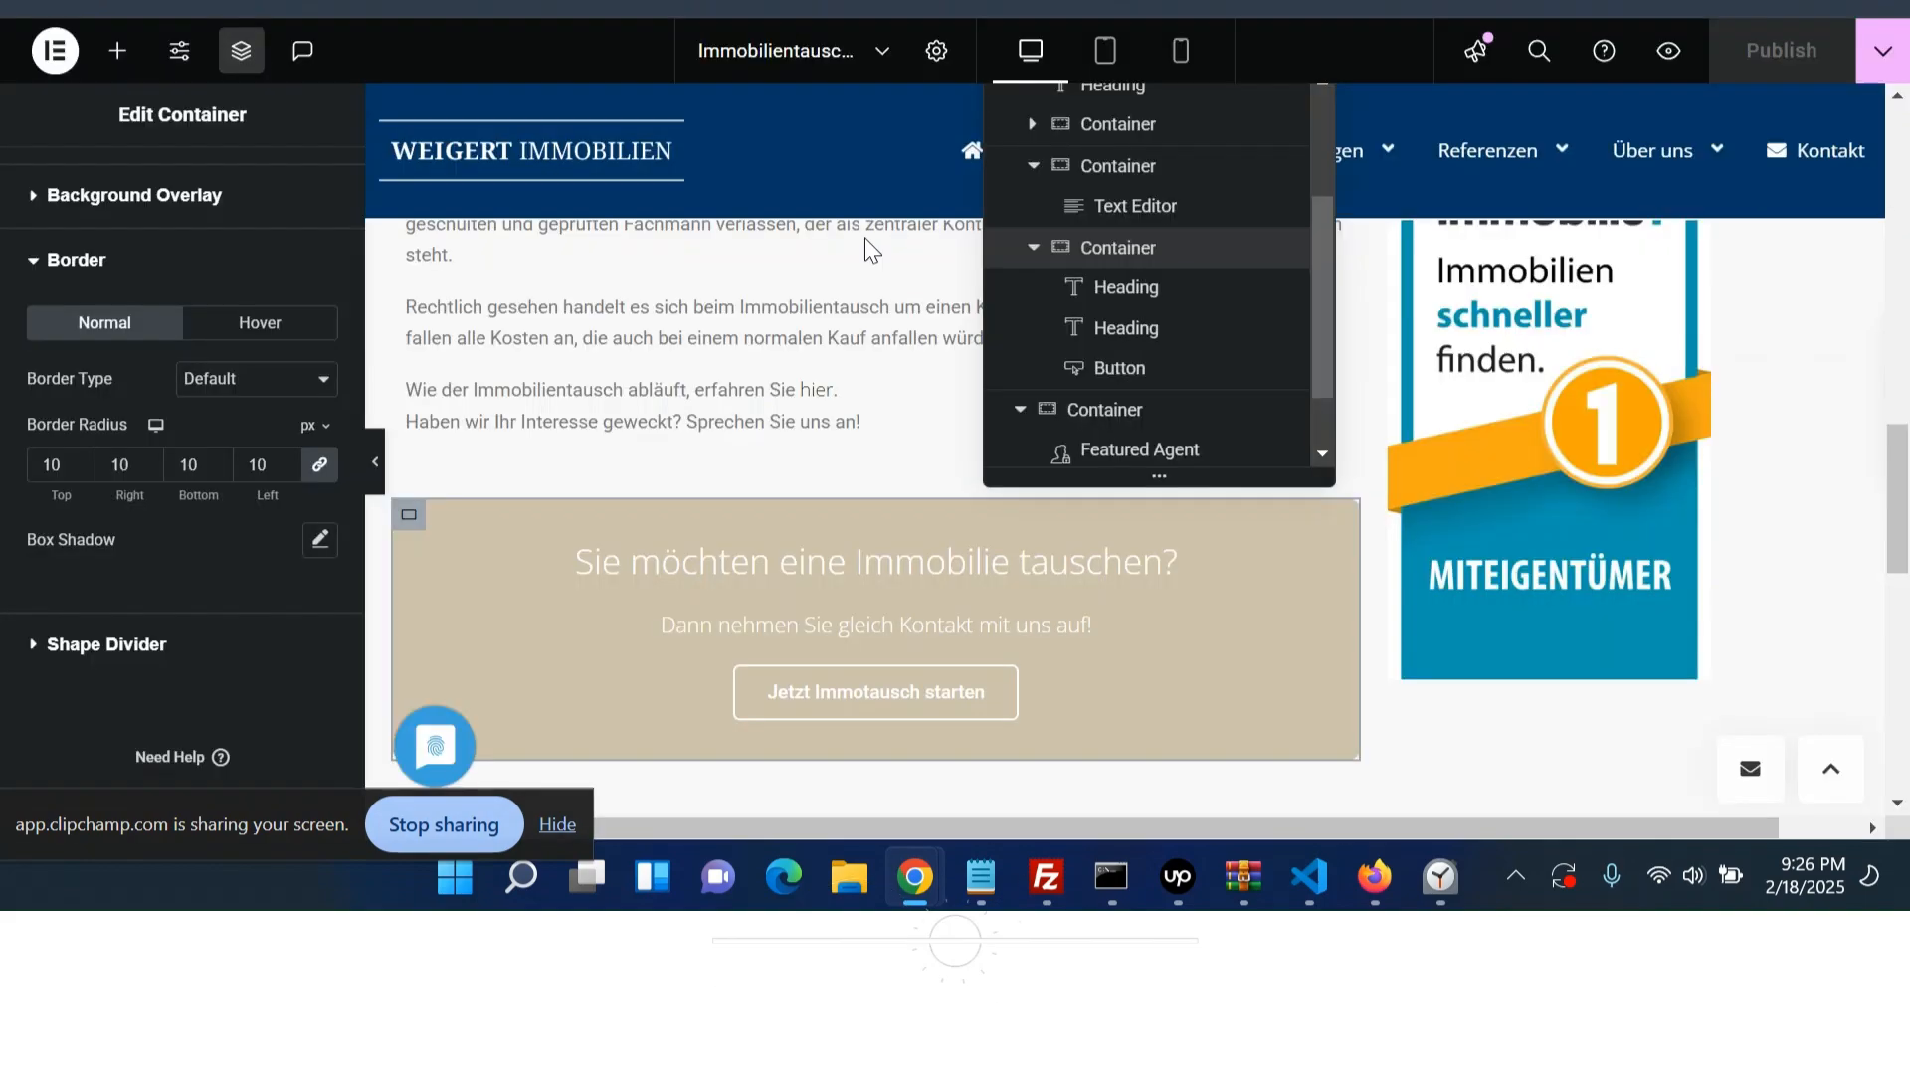
- Delete the container holding the leftover WPBakery shortcode text and publish the changes
left_click(932, 335)
scroll(1085, 228, "up", 5)
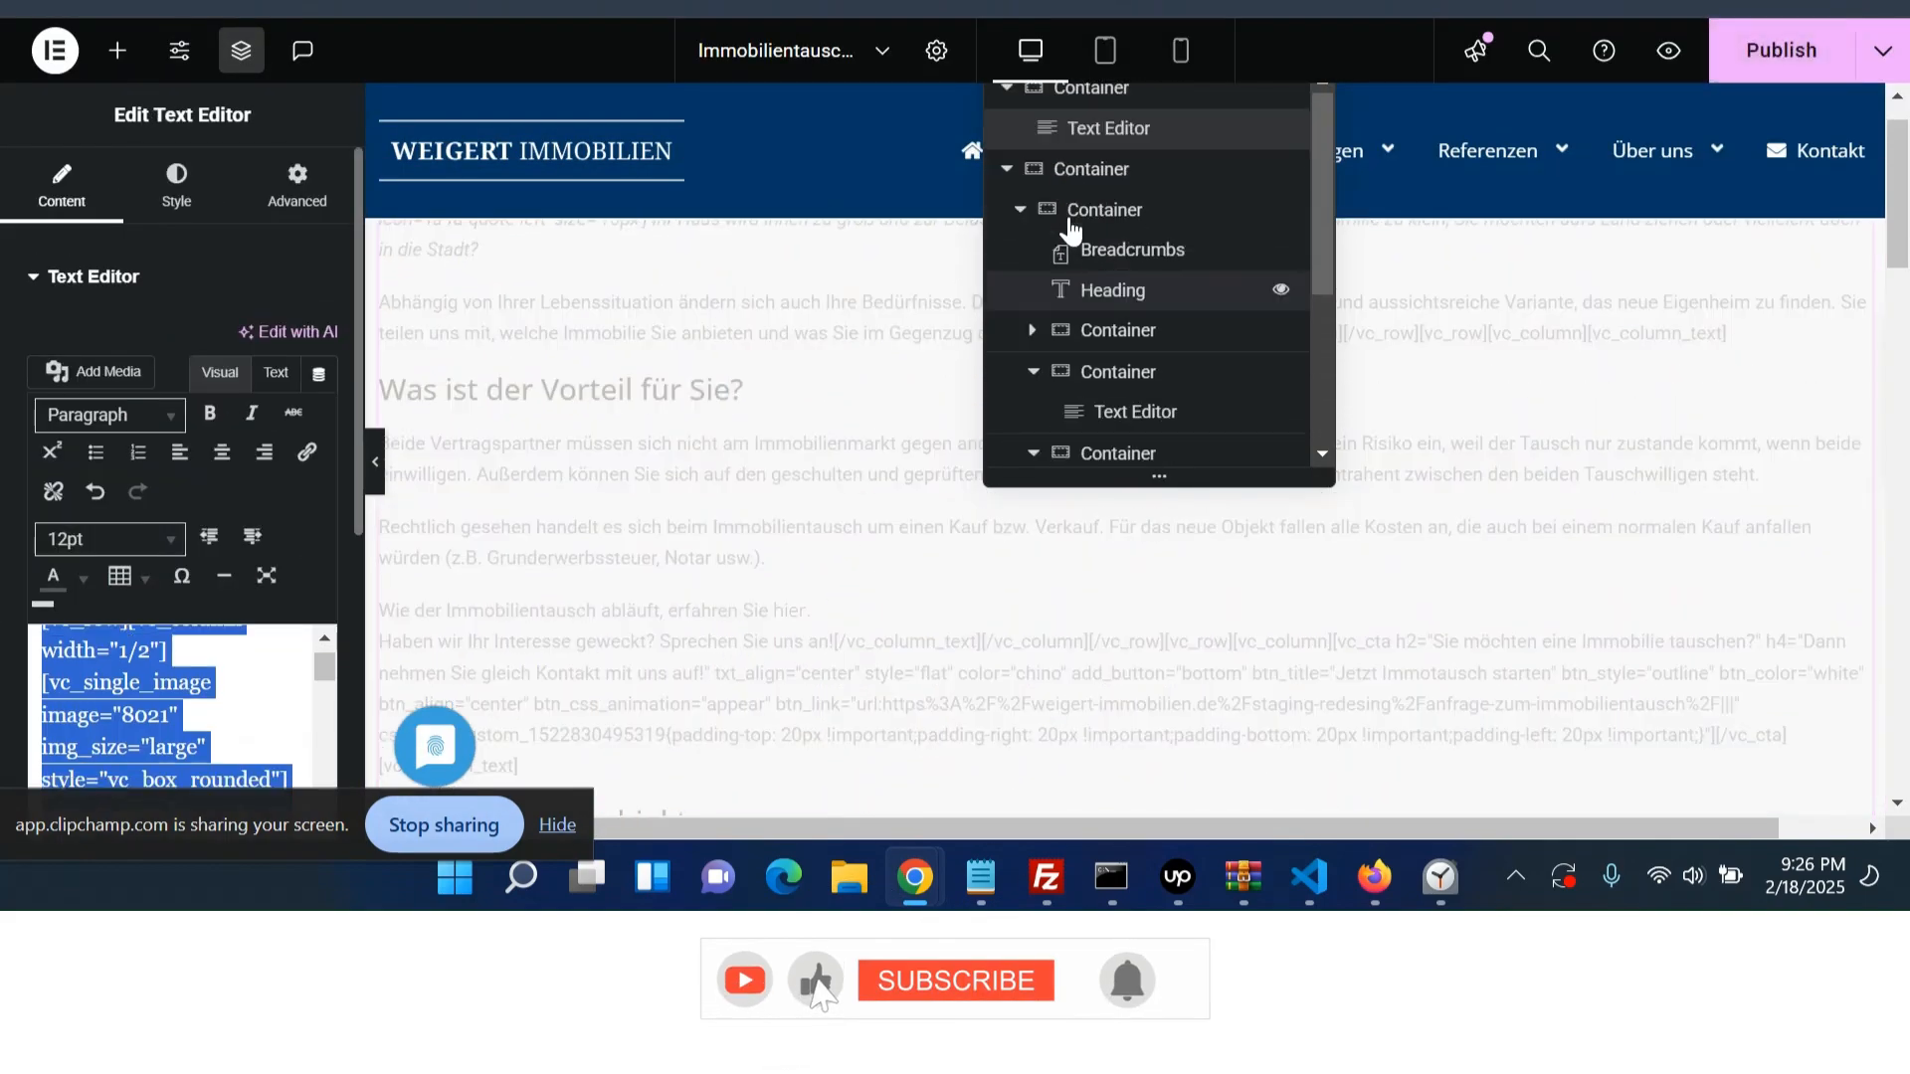
left_click(1116, 100)
right_click(1116, 99)
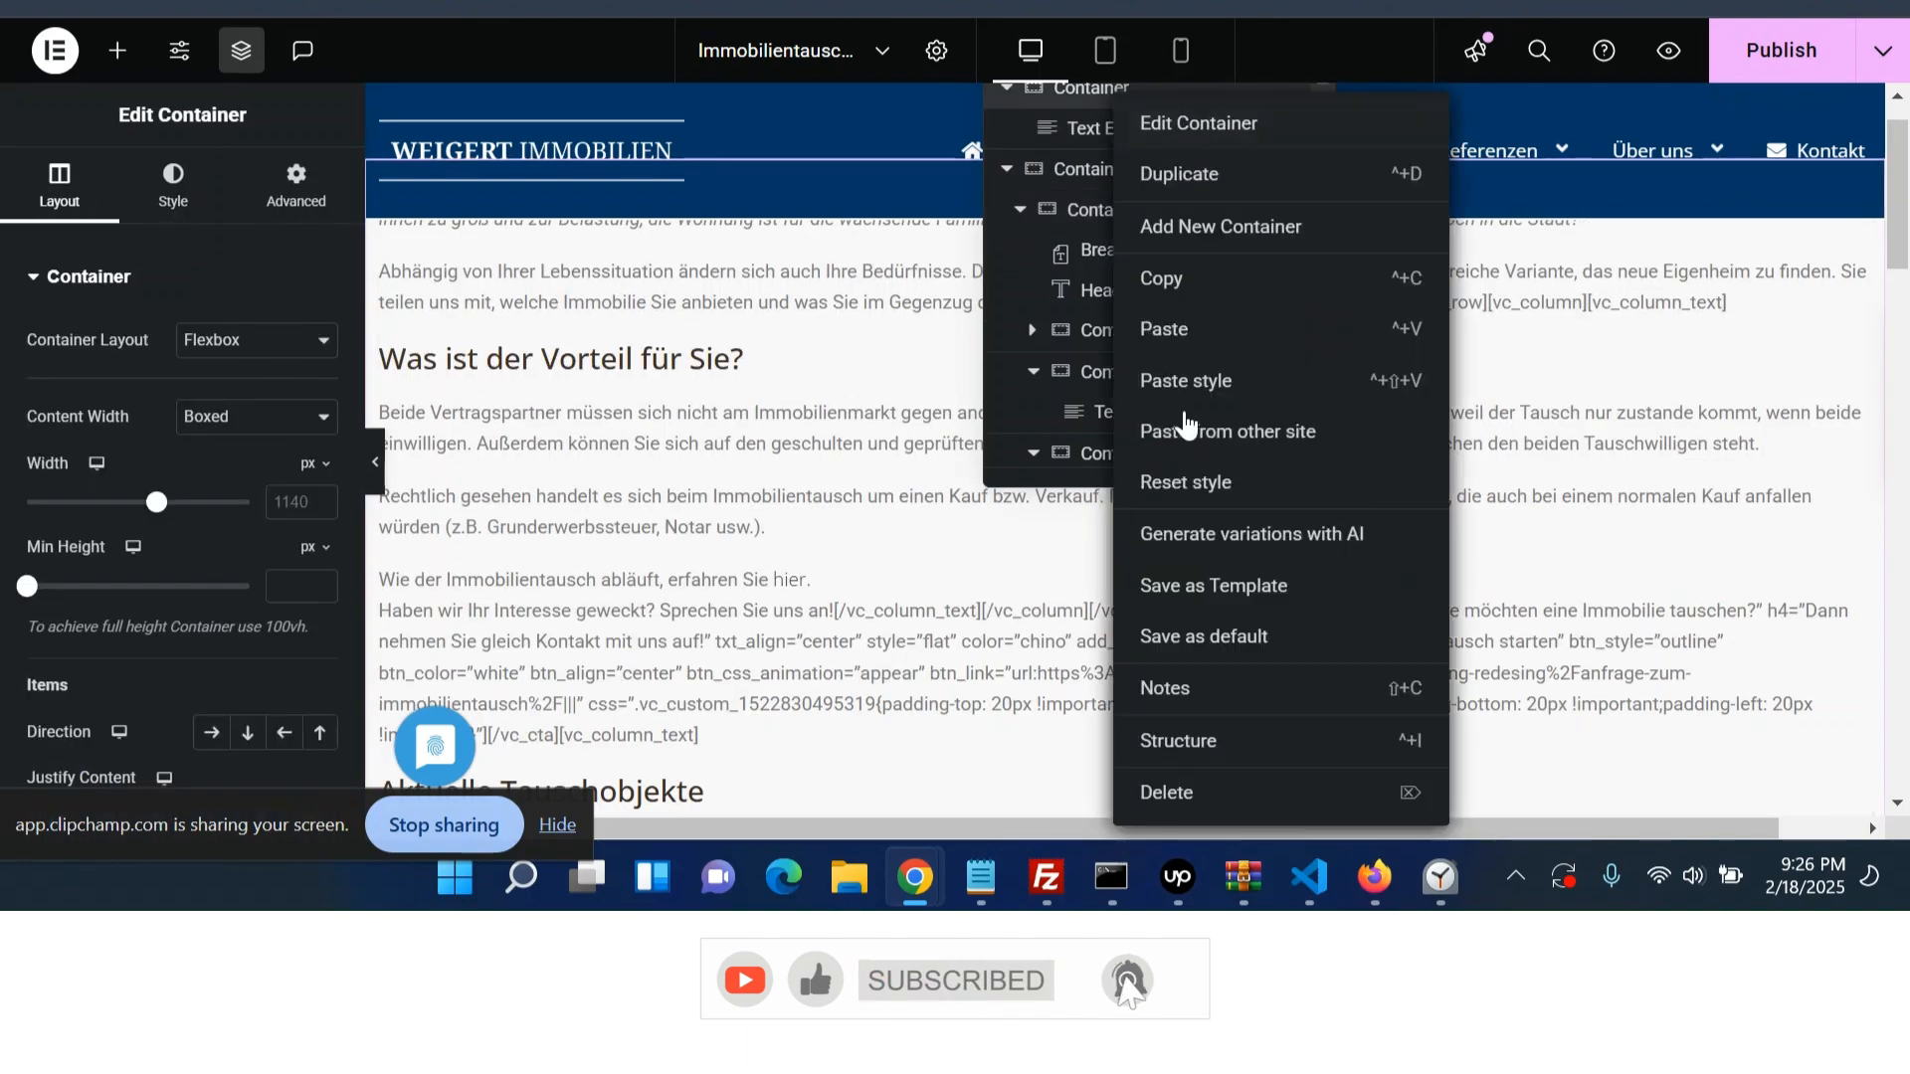
left_click(1244, 788)
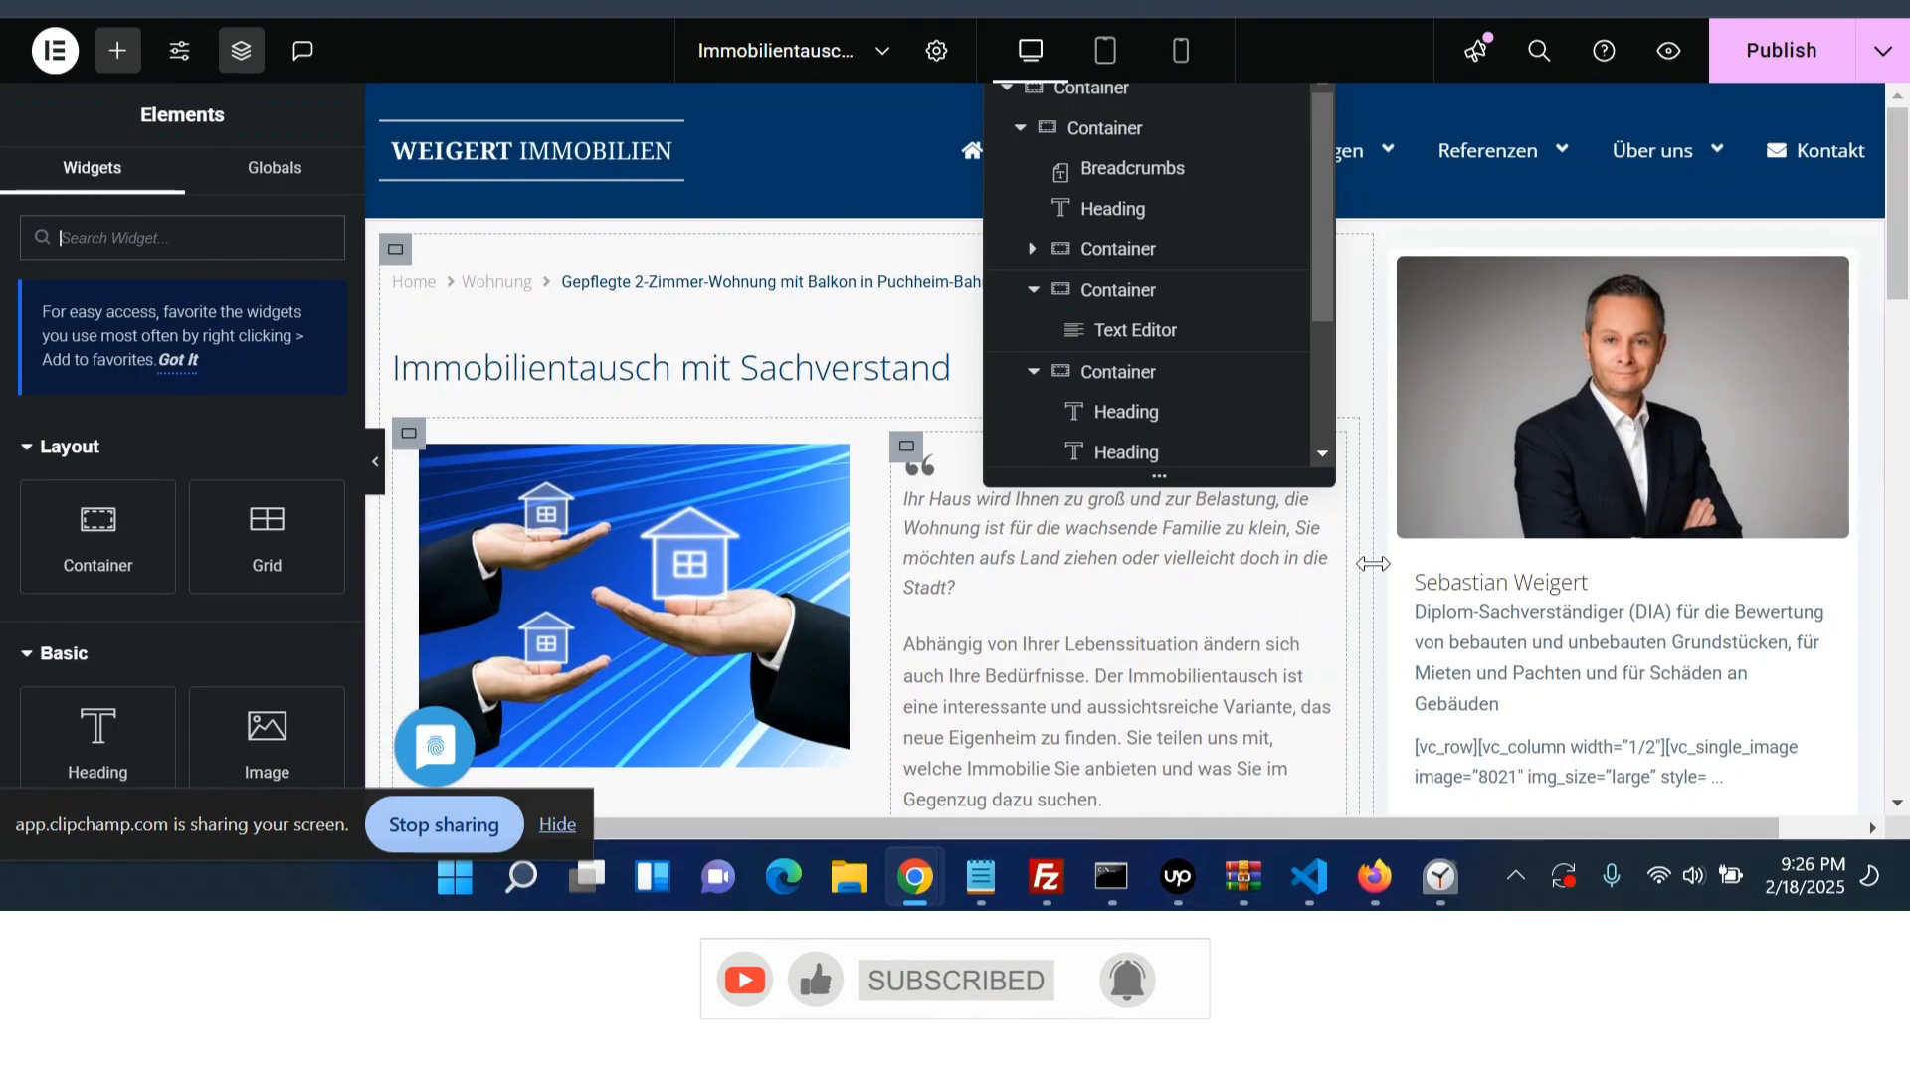
left_click(1753, 61)
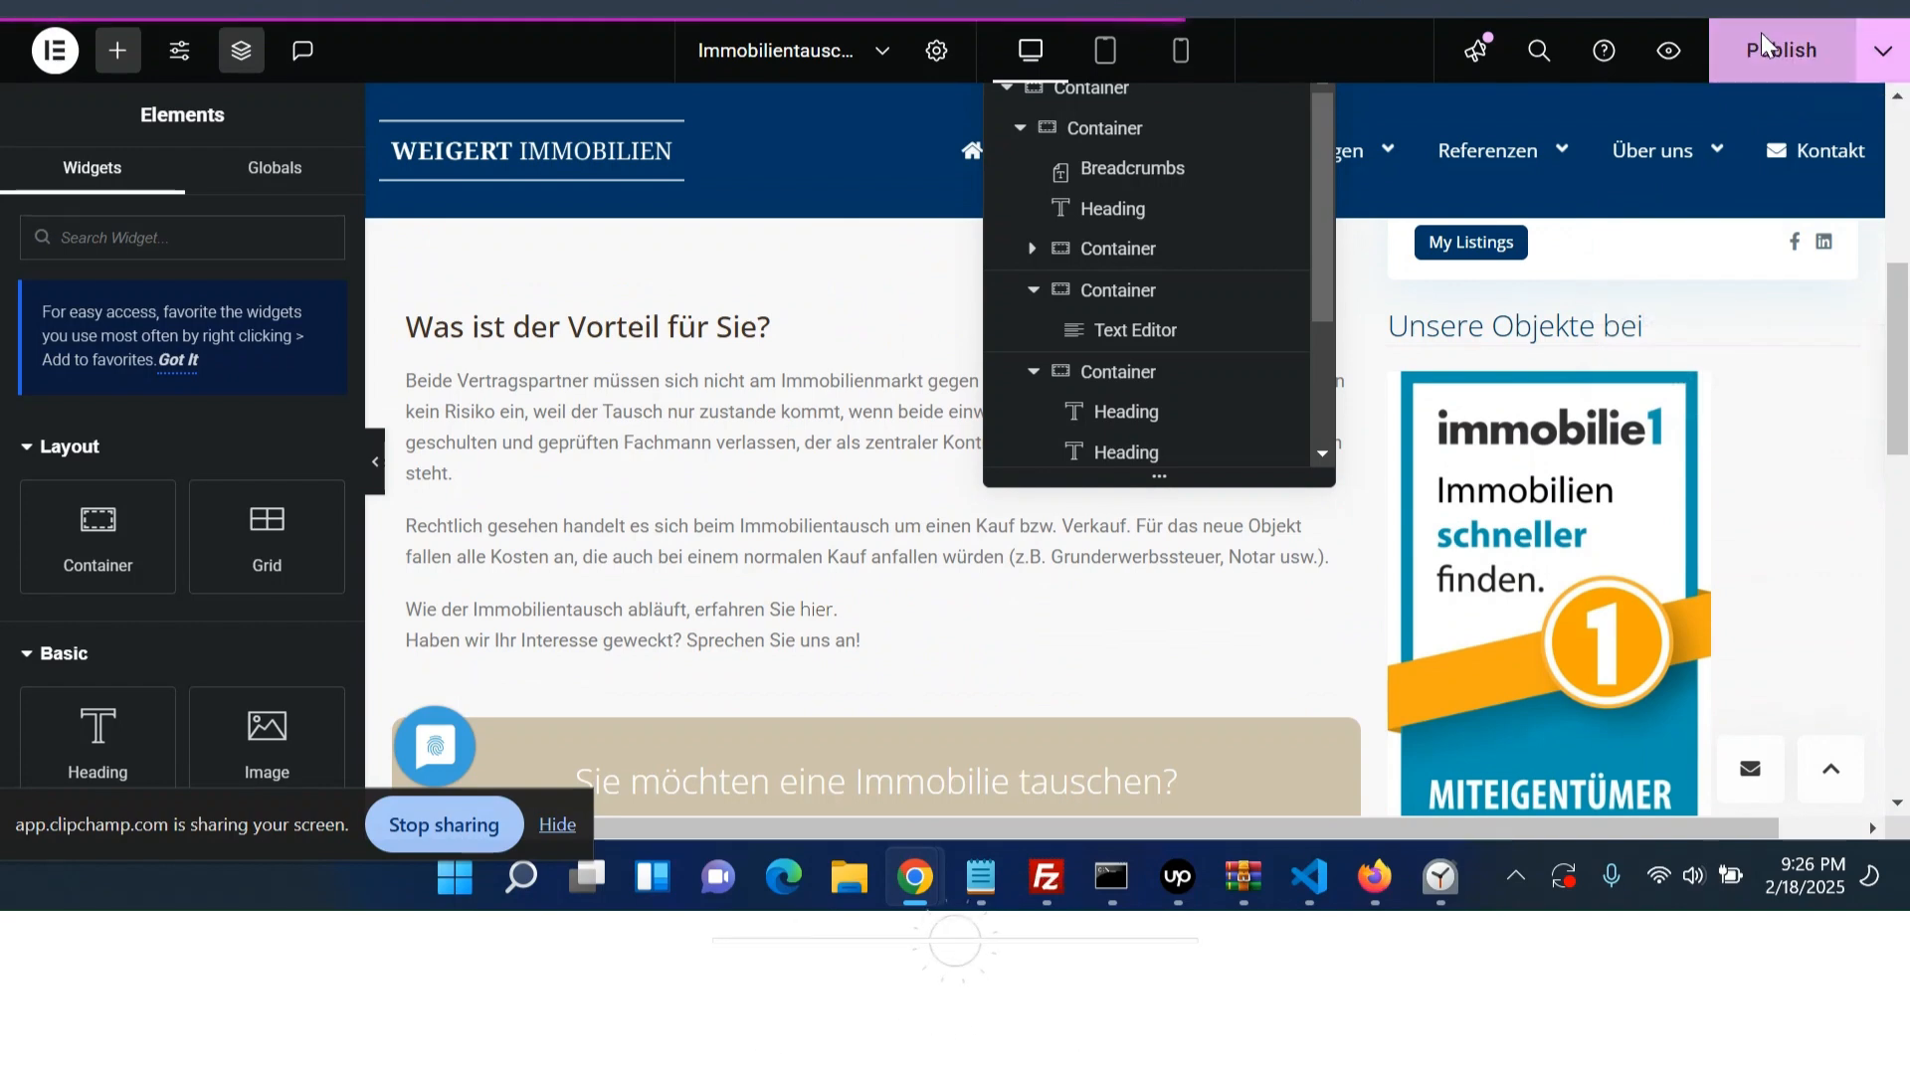
- Open the live page, reload it, and scroll through to review the rebuilt layout
left_click(1883, 50)
left_click(1748, 251)
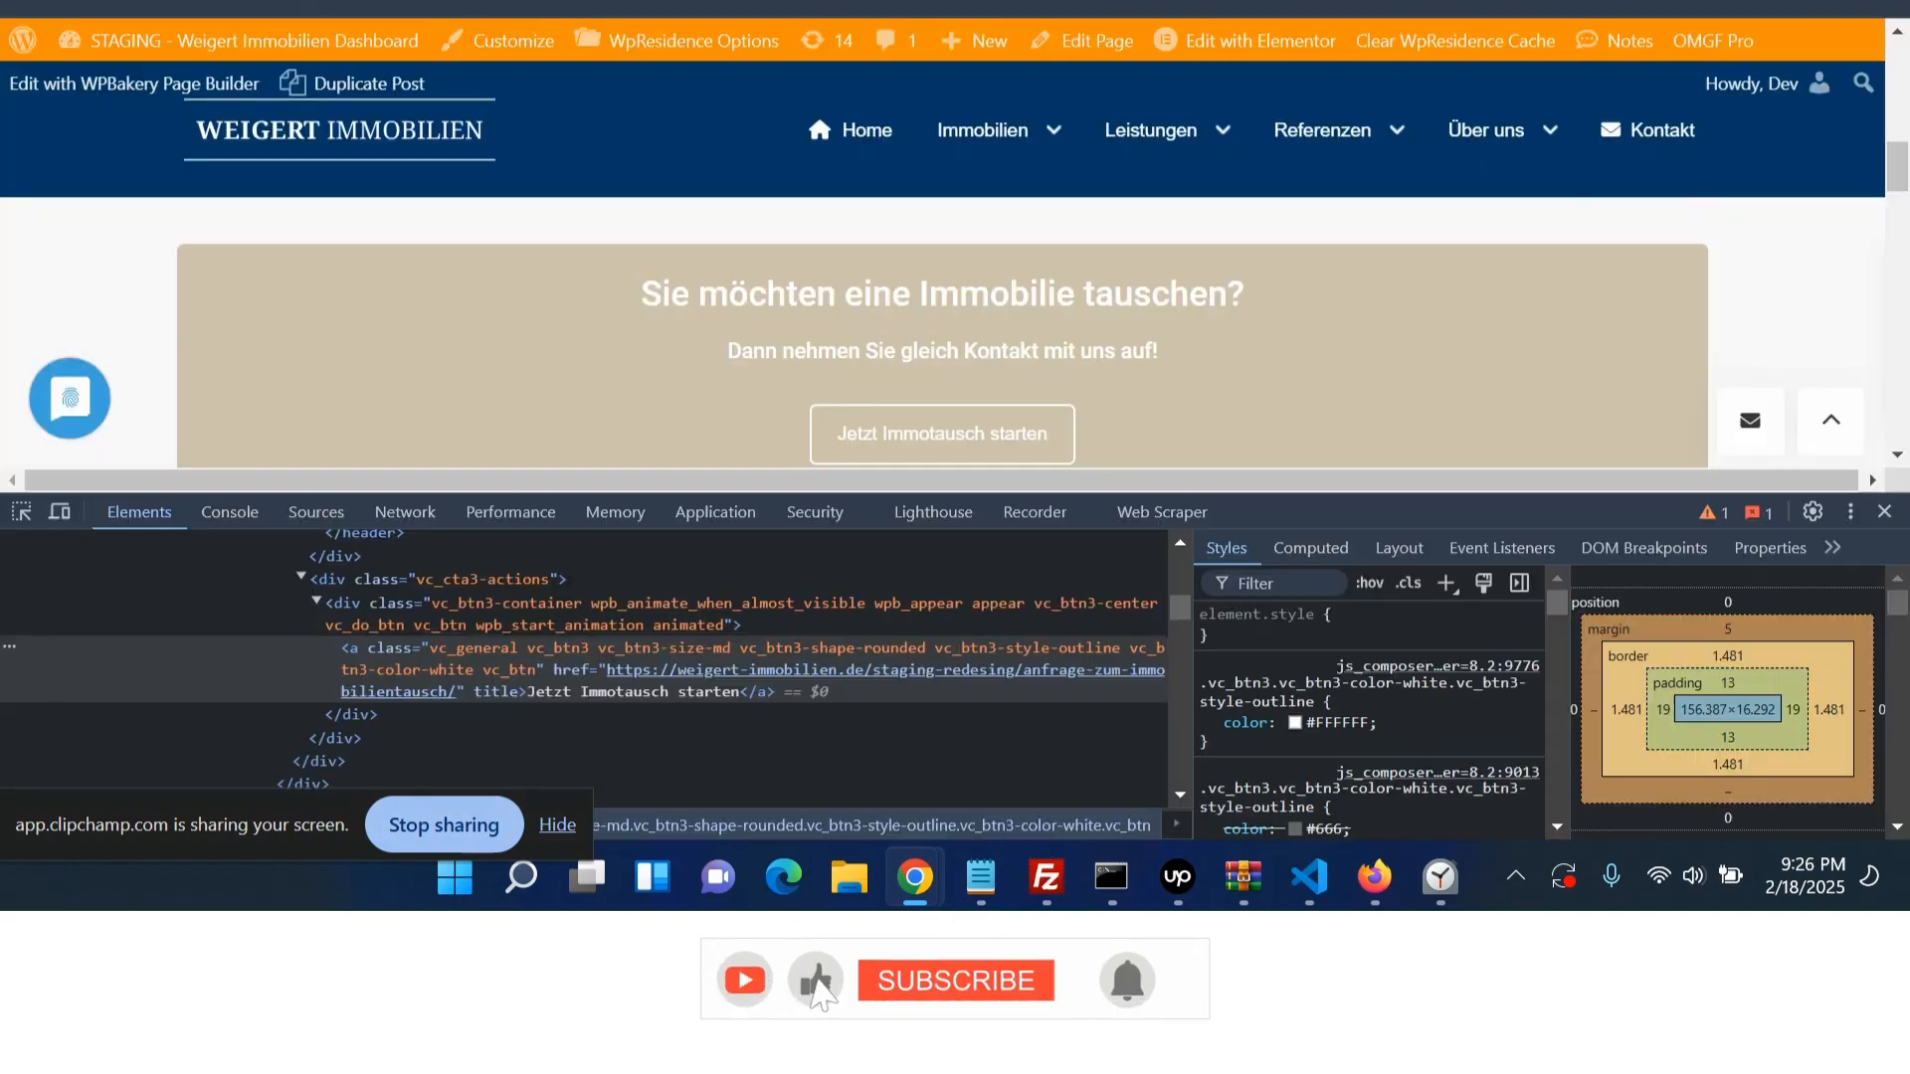
left_click(1883, 513)
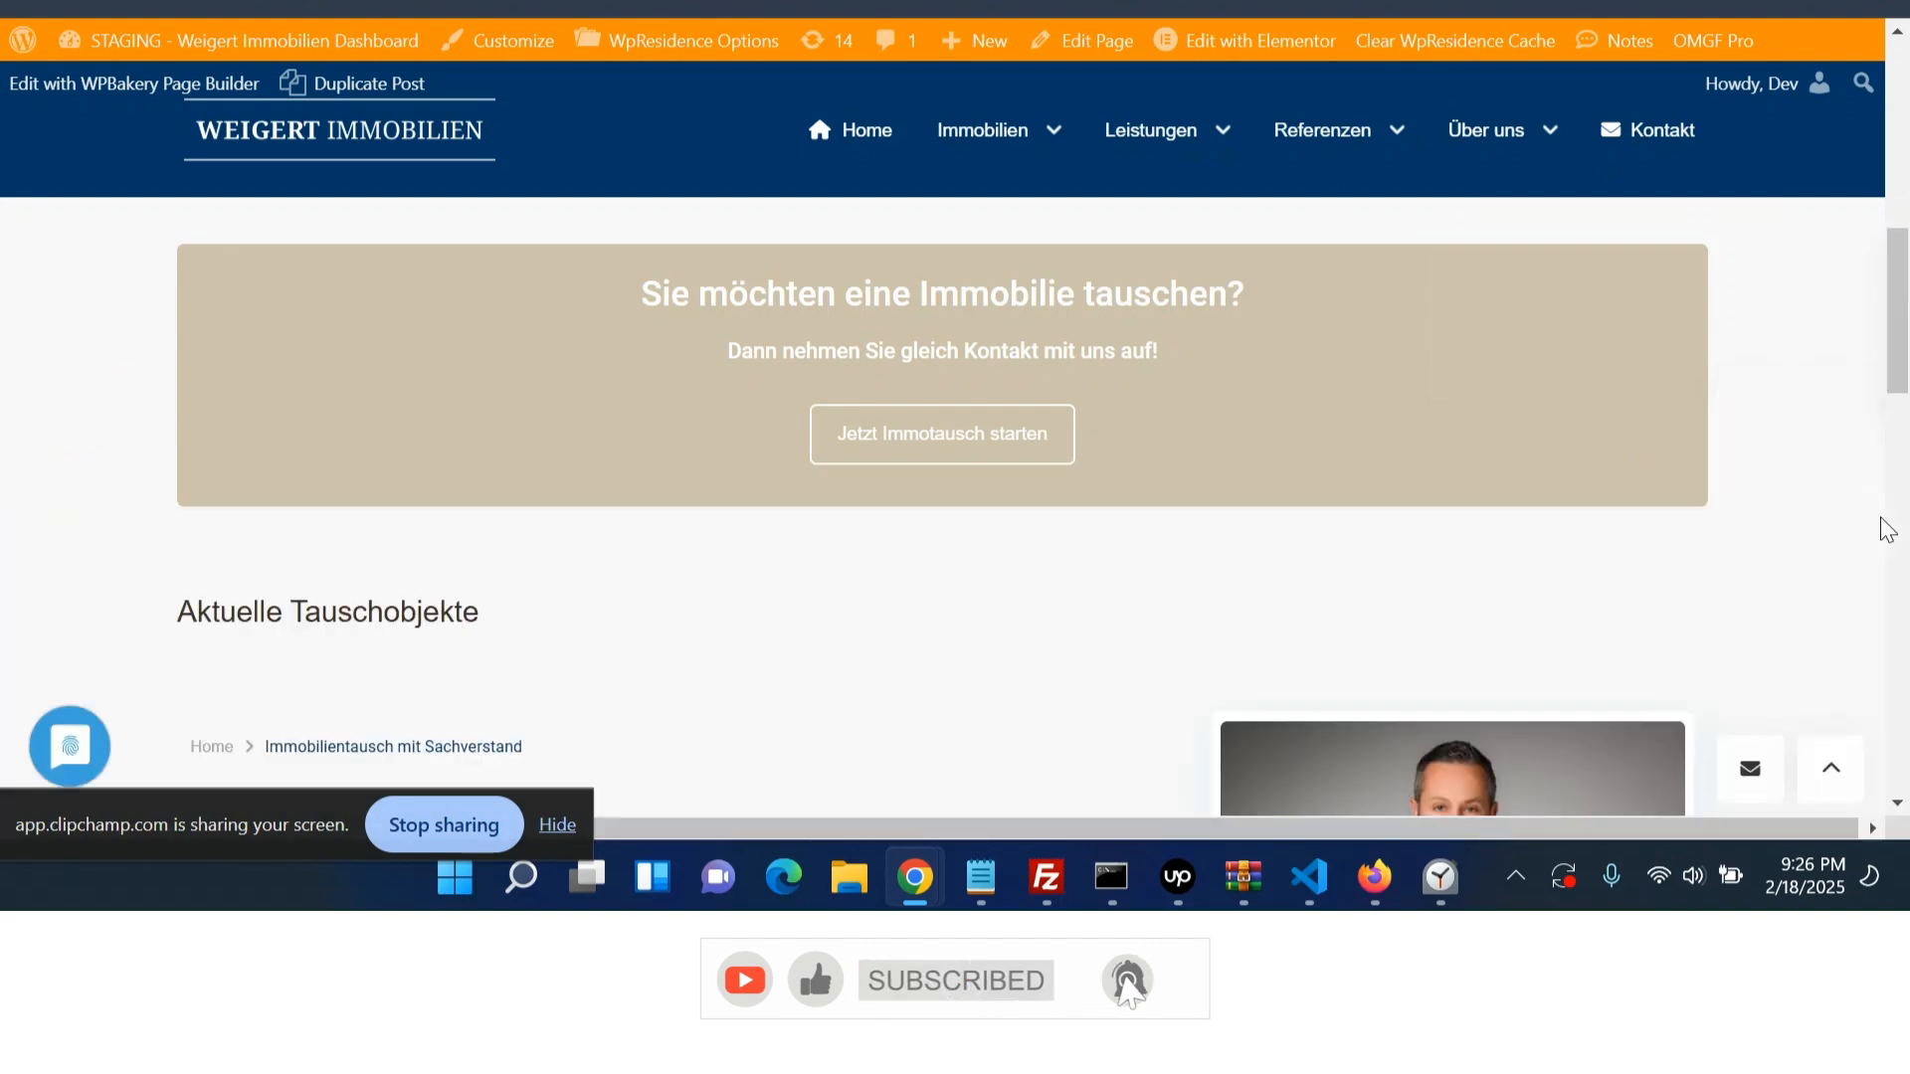
key("F5")
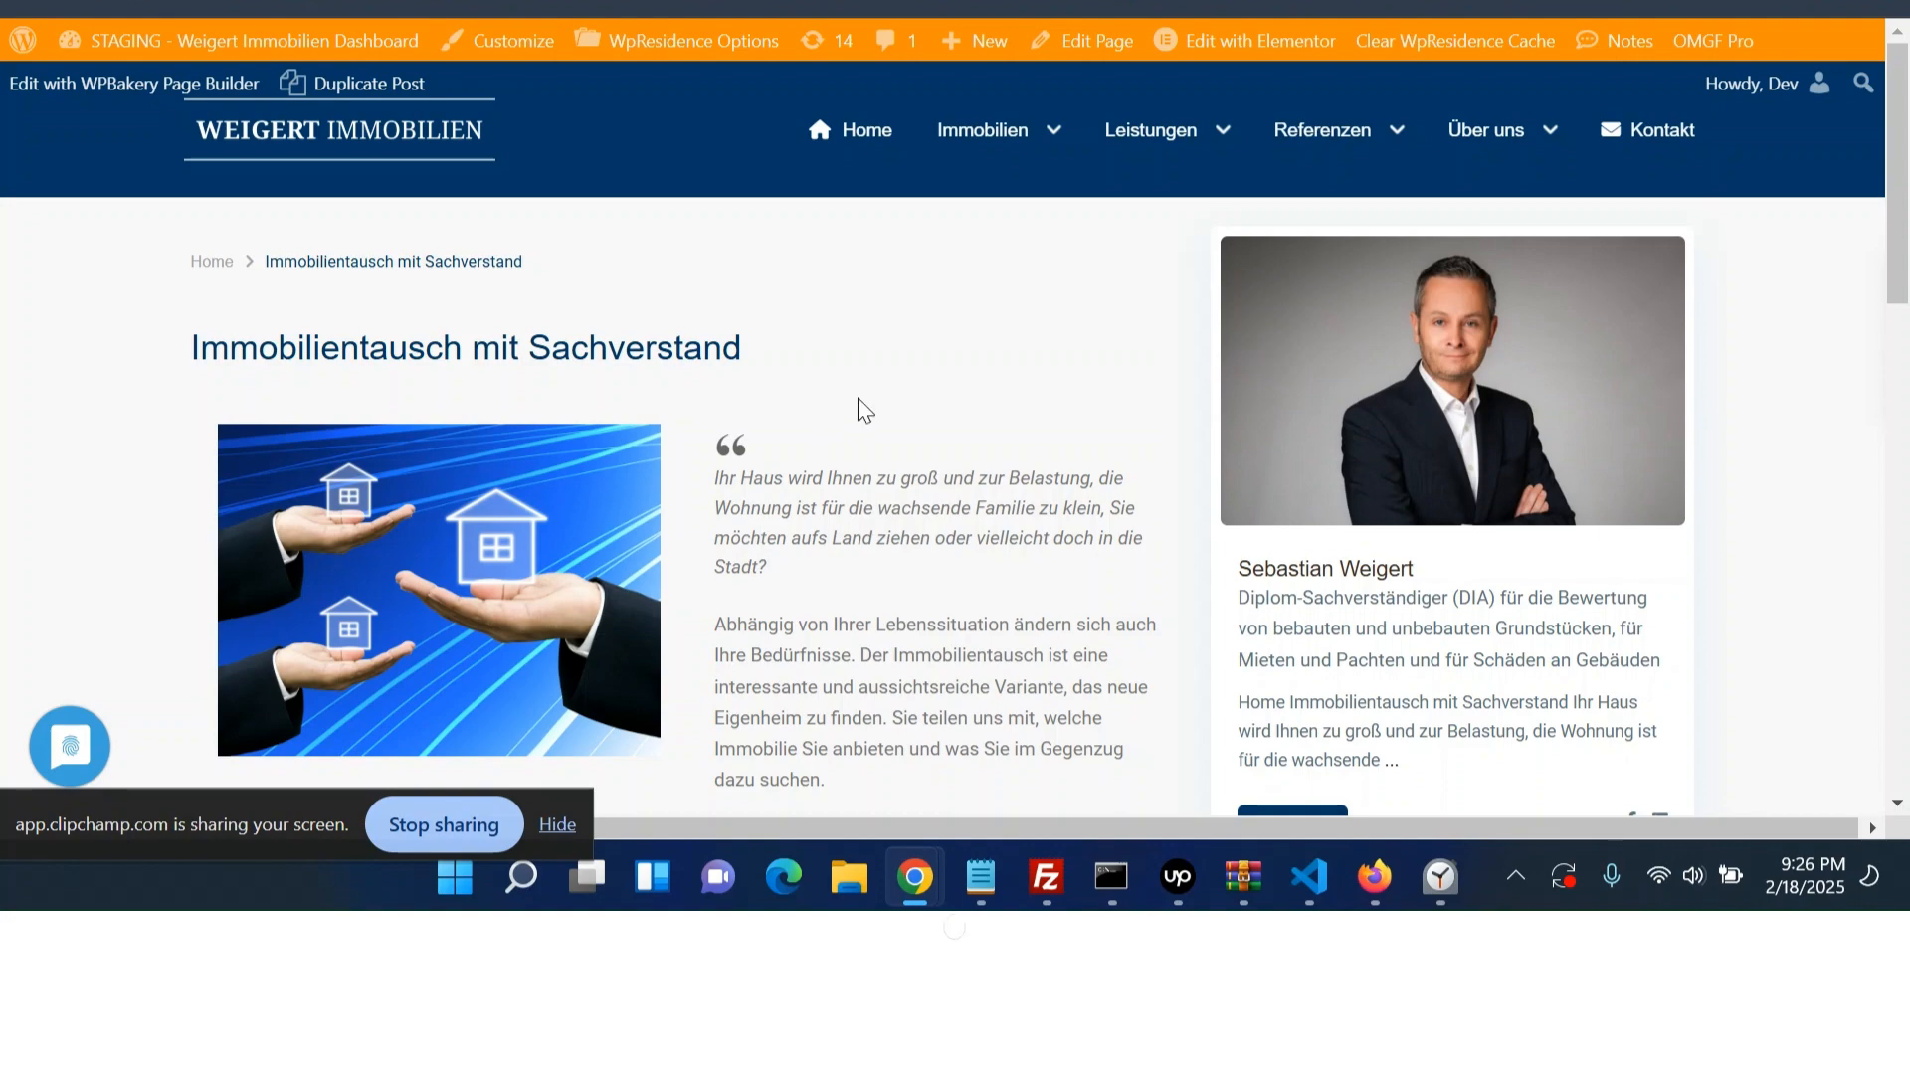
scroll(861, 401, "down", 3)
scroll(858, 401, "down", 5)
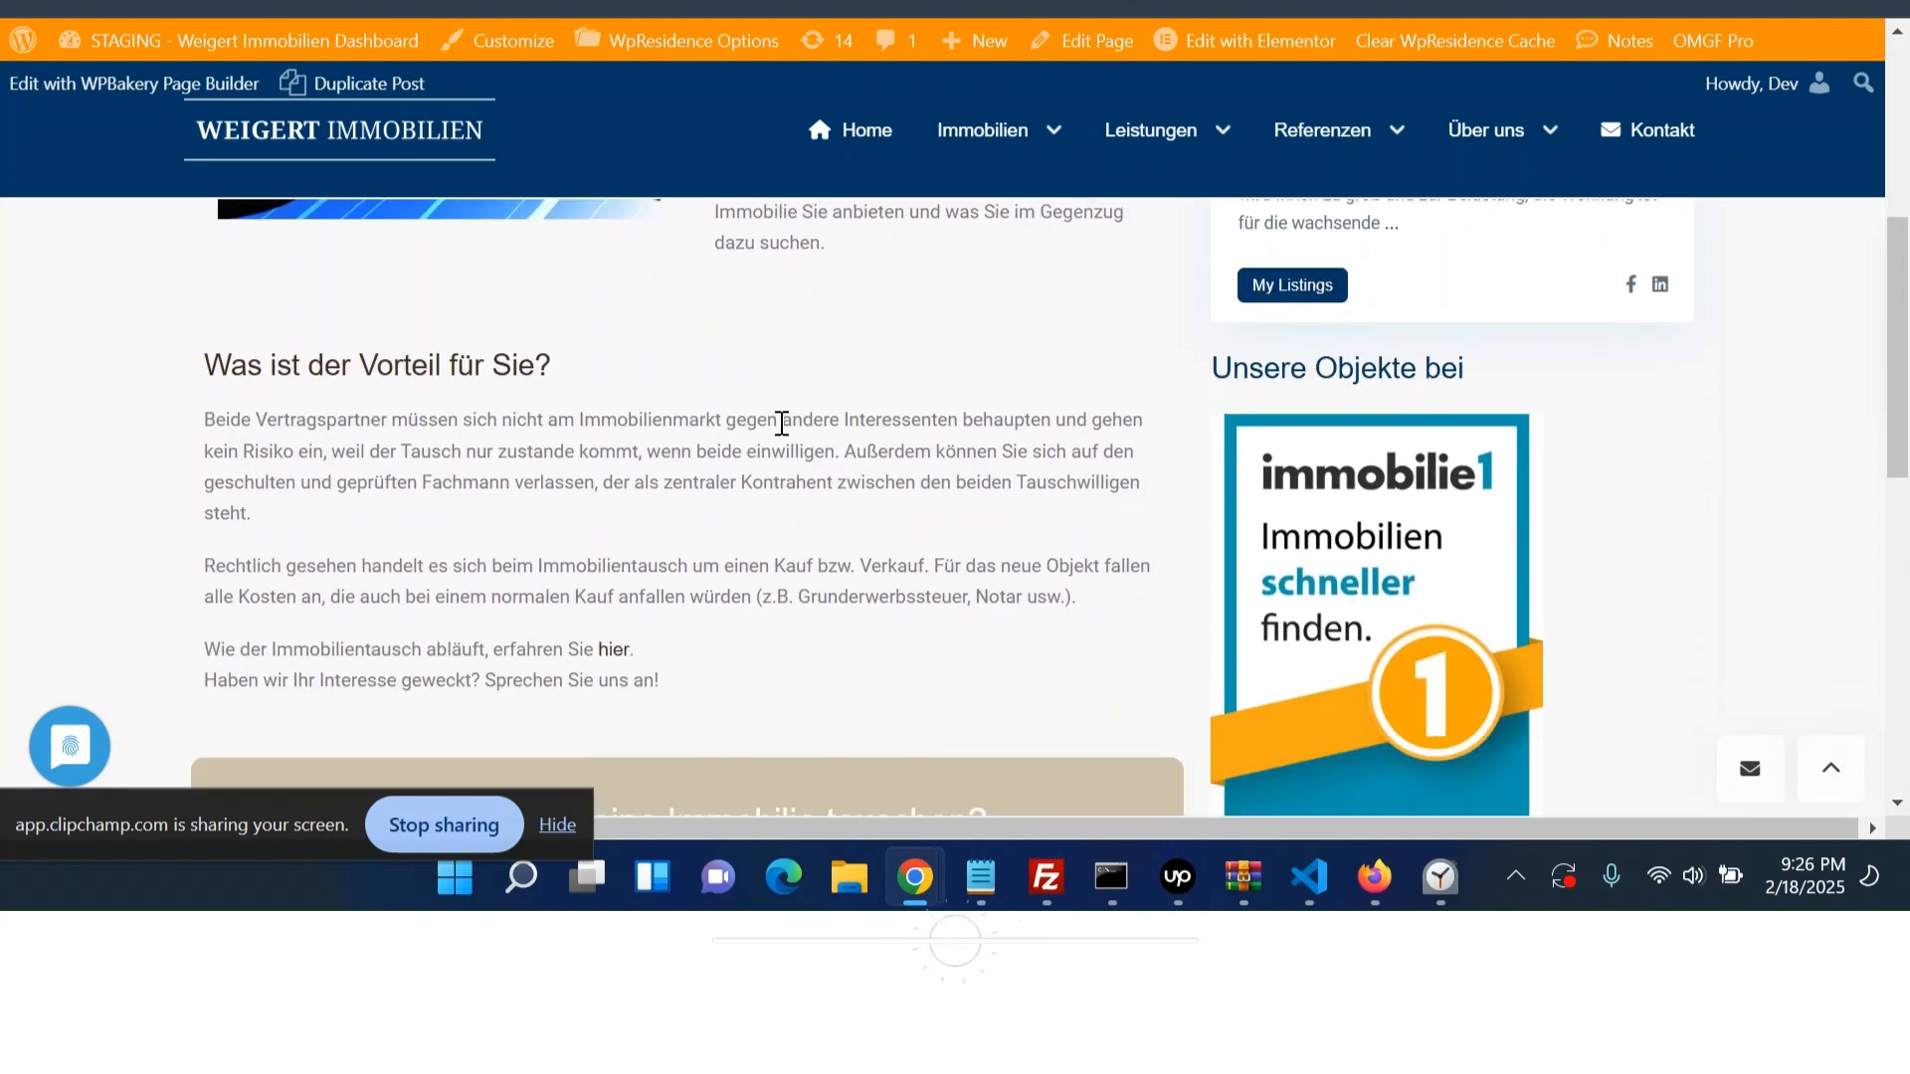
scroll(667, 494, "down", 3)
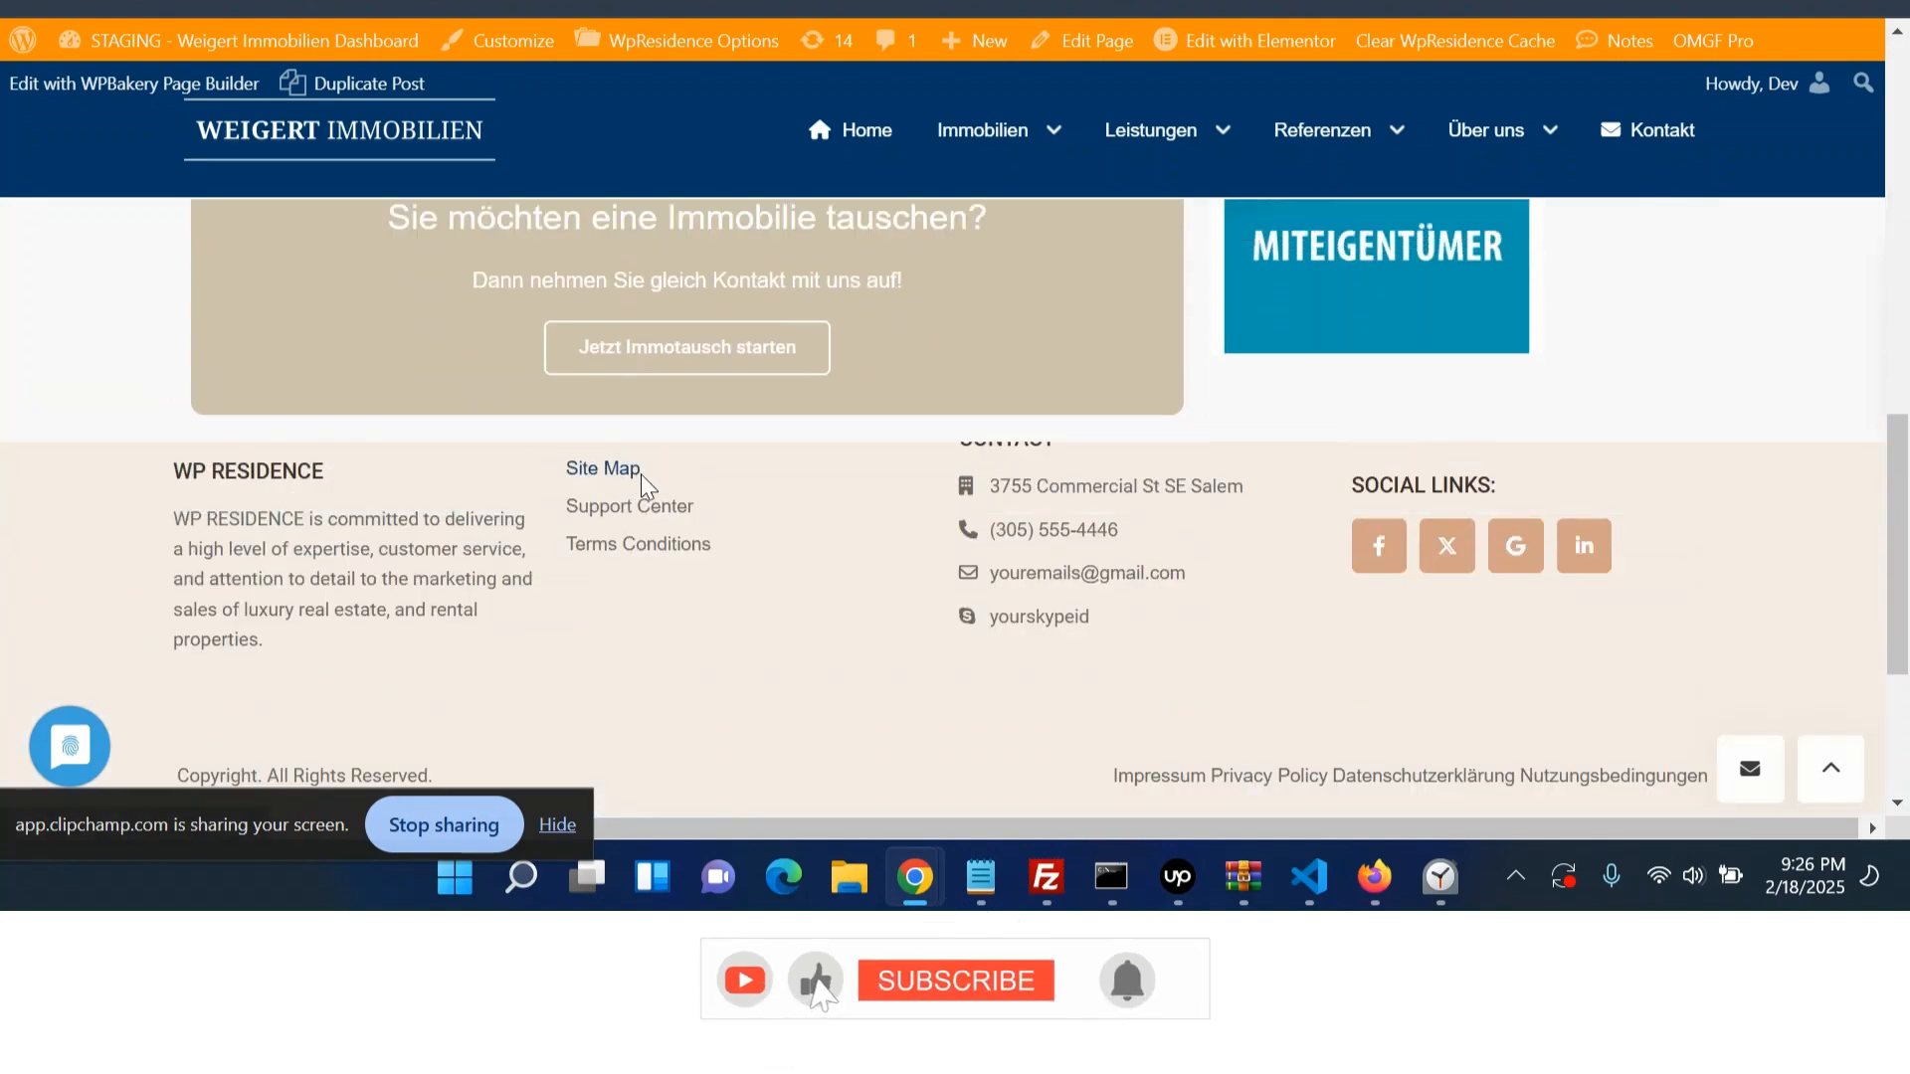
scroll(643, 478, "up", 9)
scroll(756, 515, "up", 3)
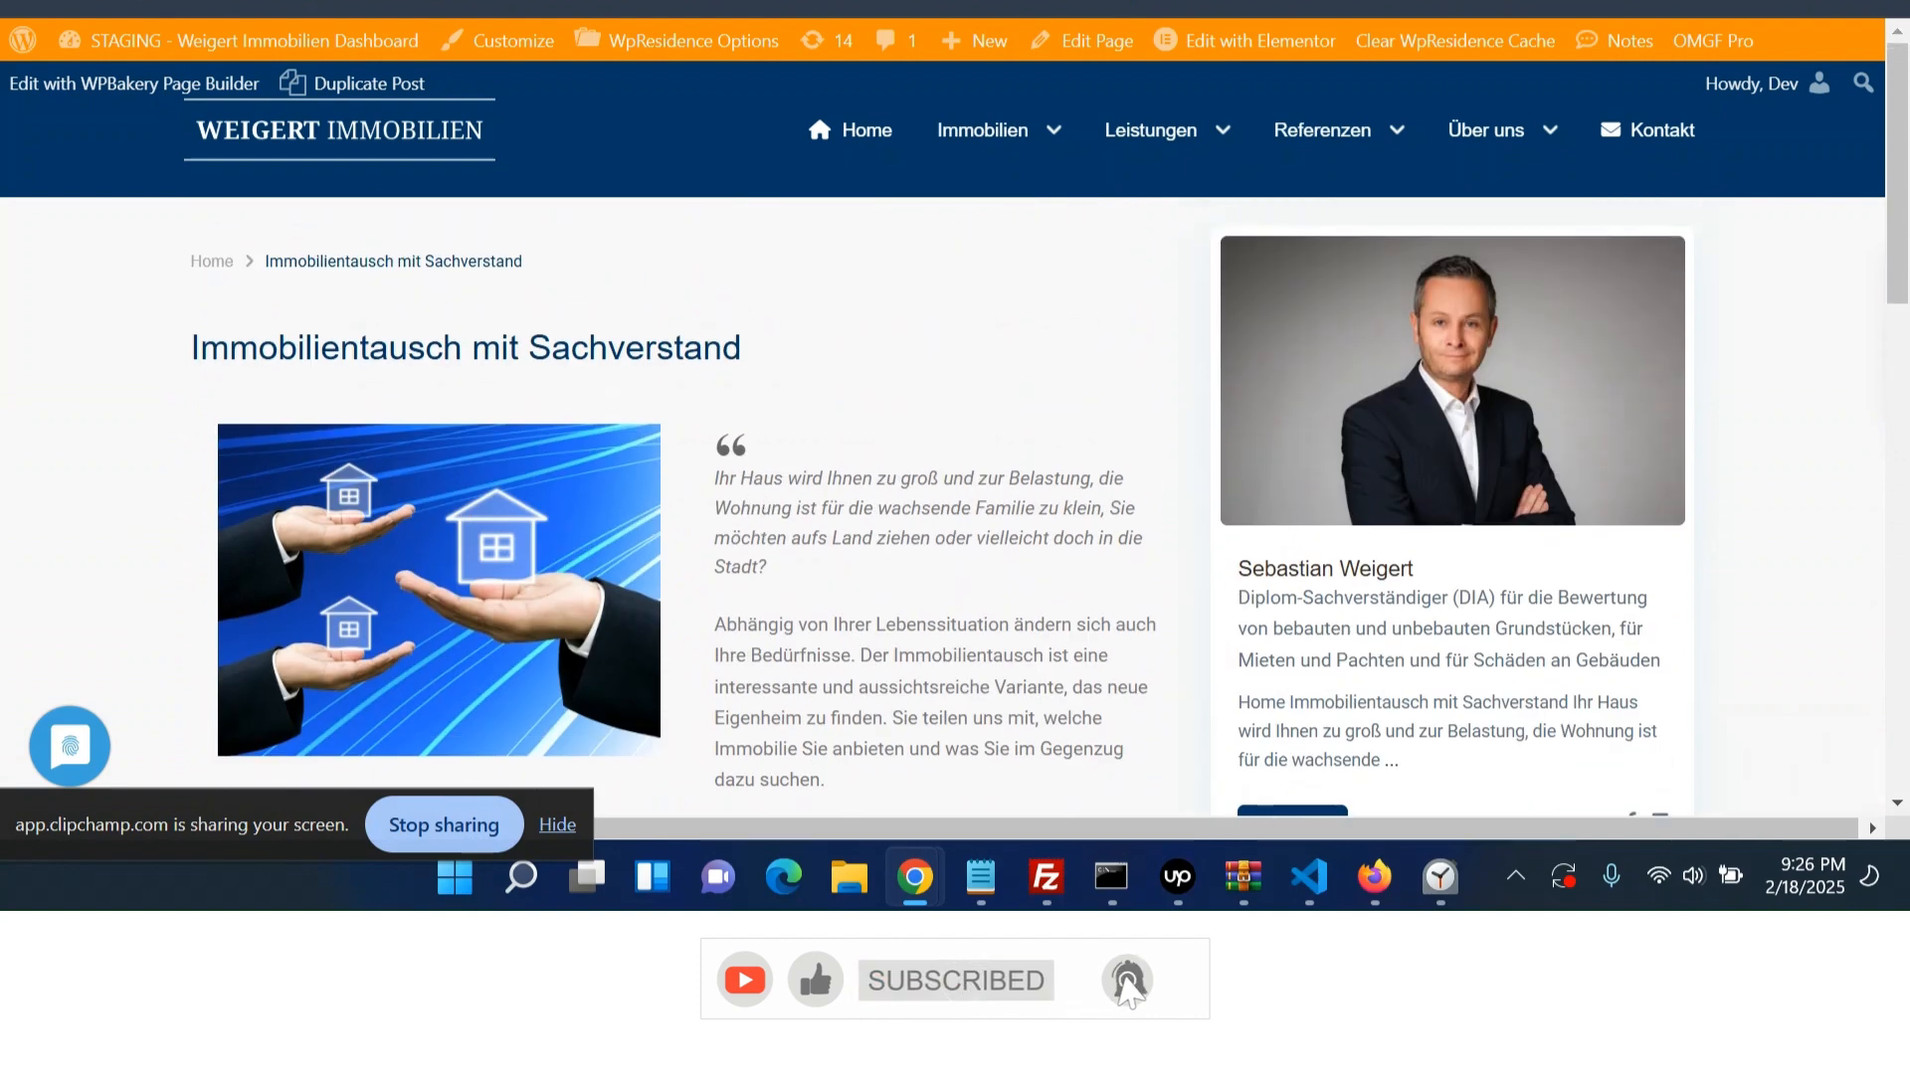